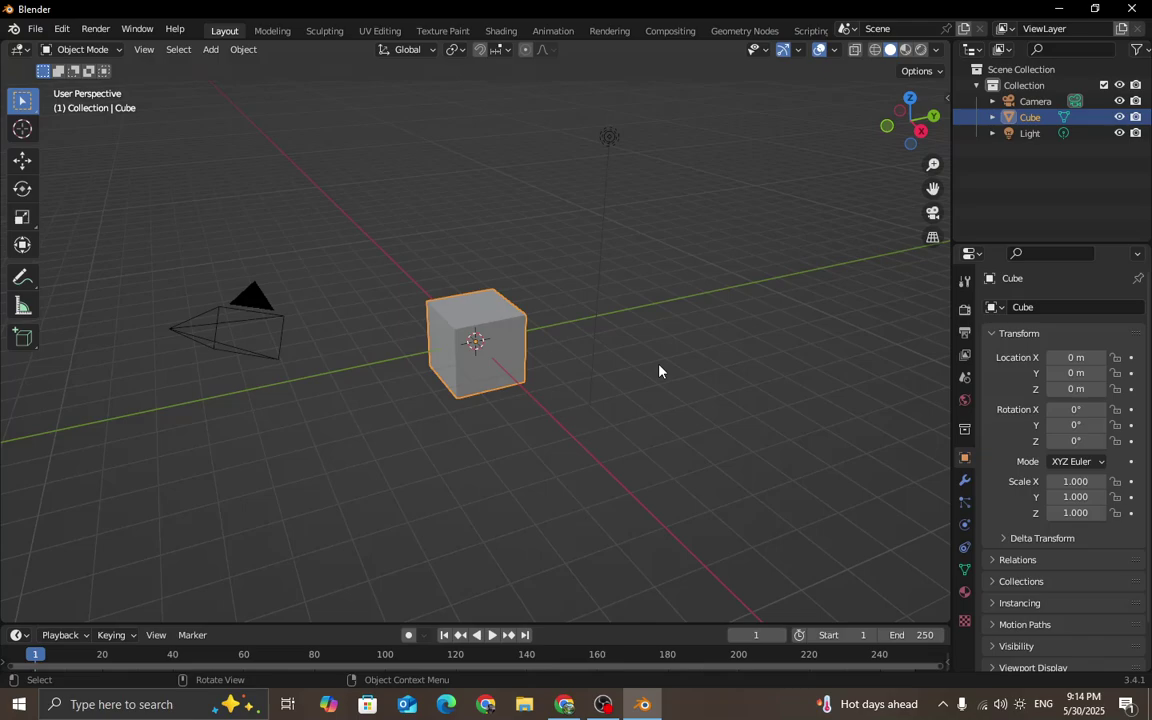
# Delete the default camera, cube and light from the scene.
pyautogui.scroll(-3, 682, 247)
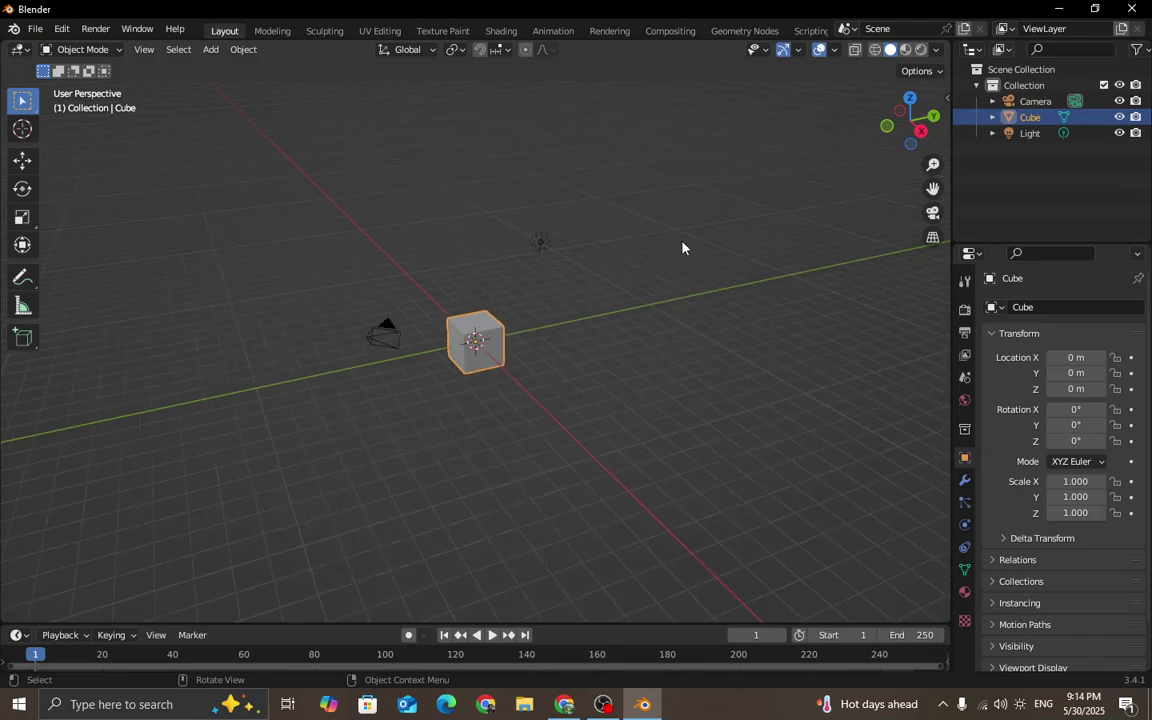
pyautogui.moveTo(700, 168); pyautogui.dragTo(302, 410)
pyautogui.moveTo(579, 369); pyautogui.dragTo(585, 368)
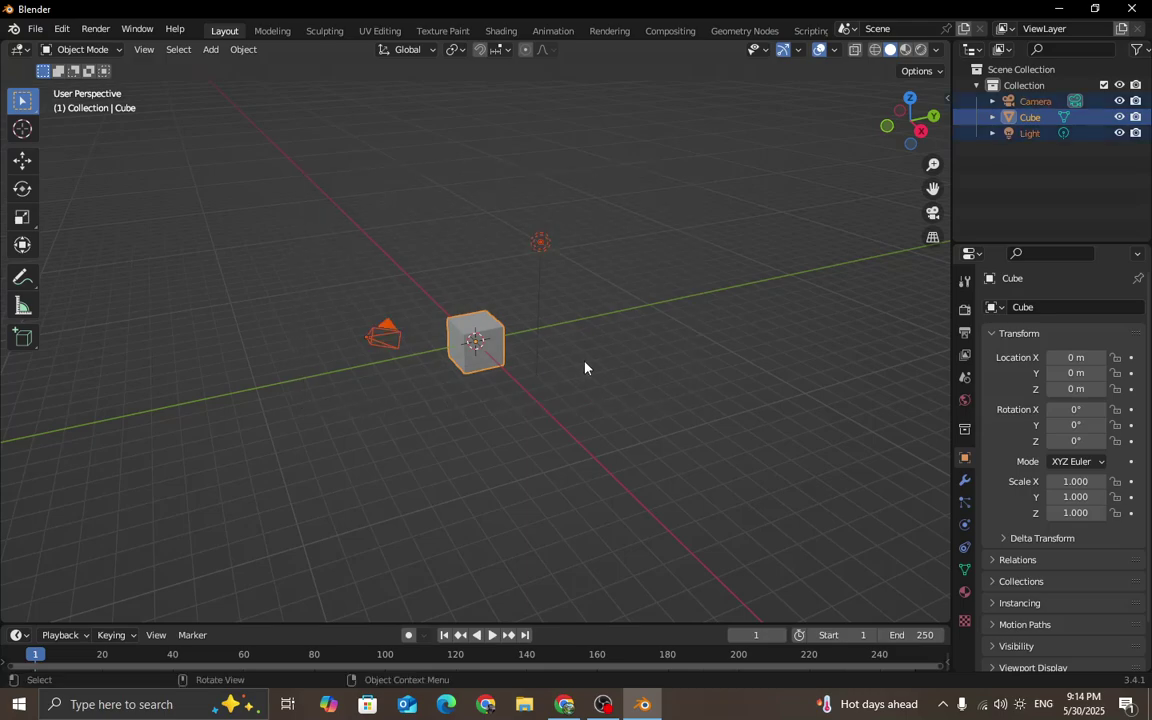
pyautogui.press('Delete')
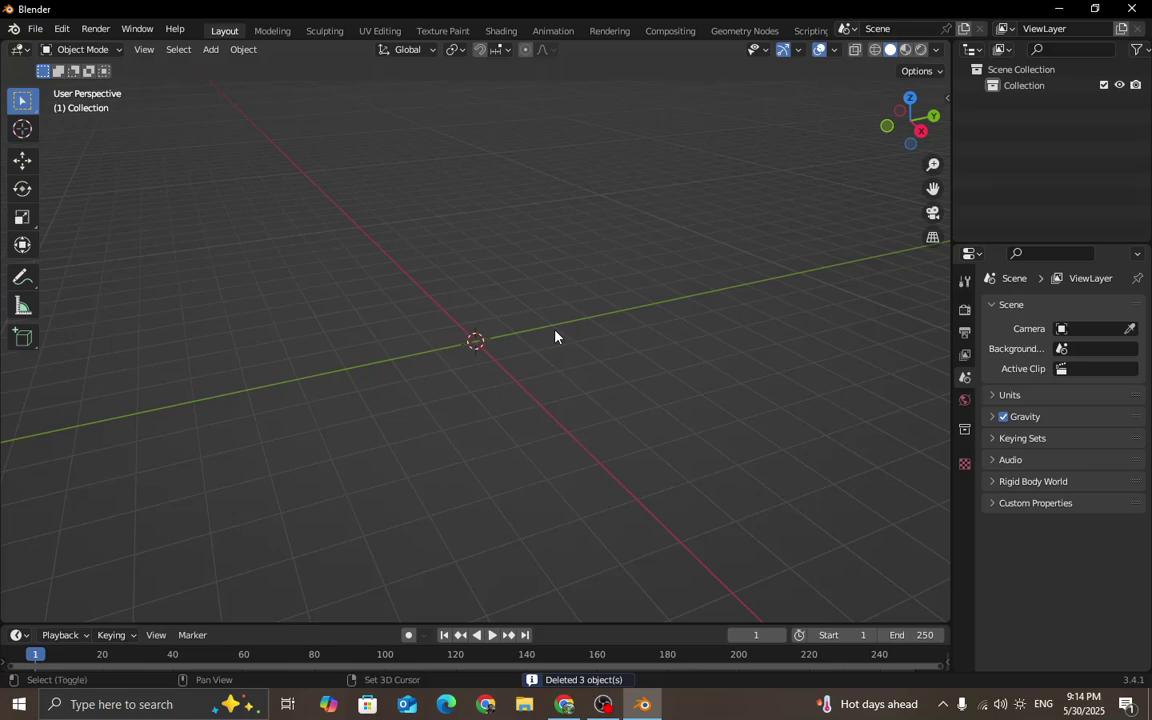
# Add a new cube mesh at the world origin.
pyautogui.hotkey('shift', 'a')
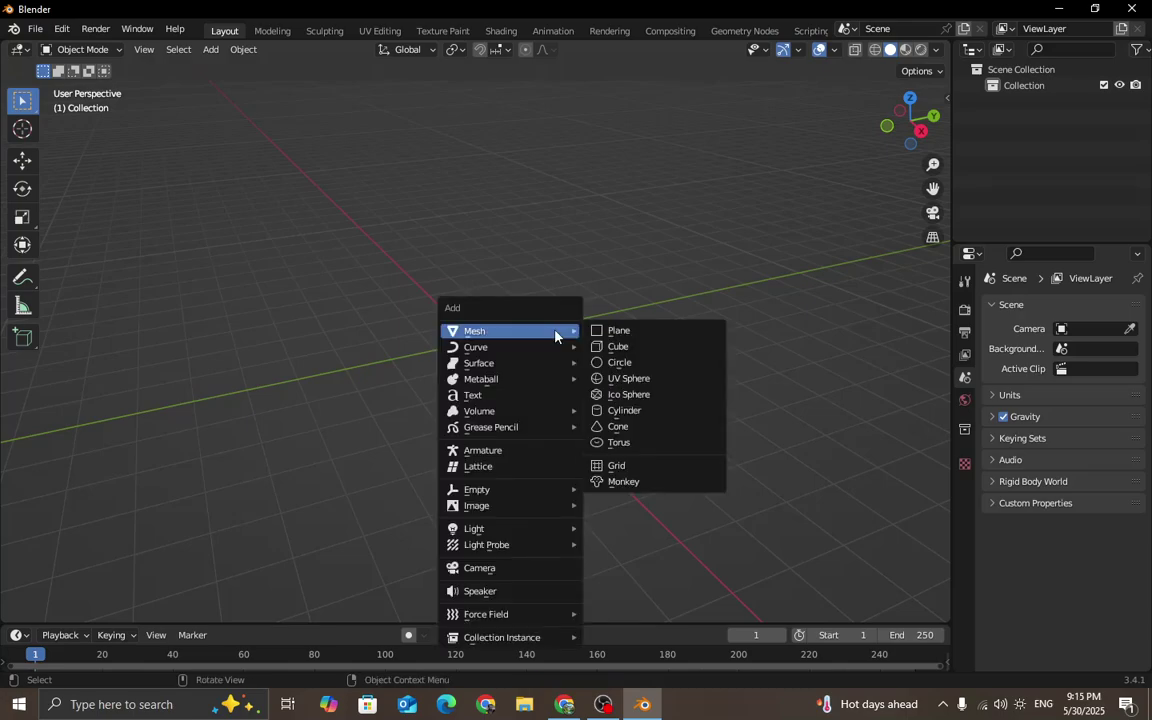
pyautogui.click(628, 347)
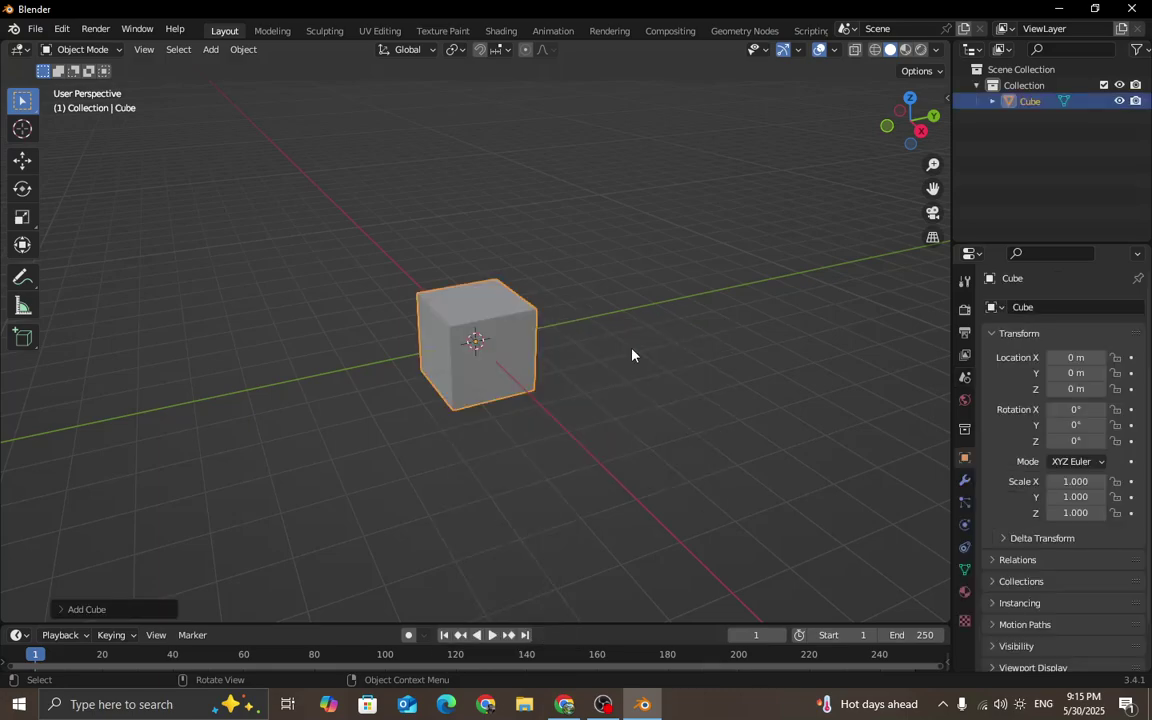
pyautogui.moveTo(618, 360); pyautogui.dragTo(571, 359, button='middle')
# Enable the Screencast Keys overlay for the 3D viewport, leaving the sidebar hidden.
pyautogui.press('n')
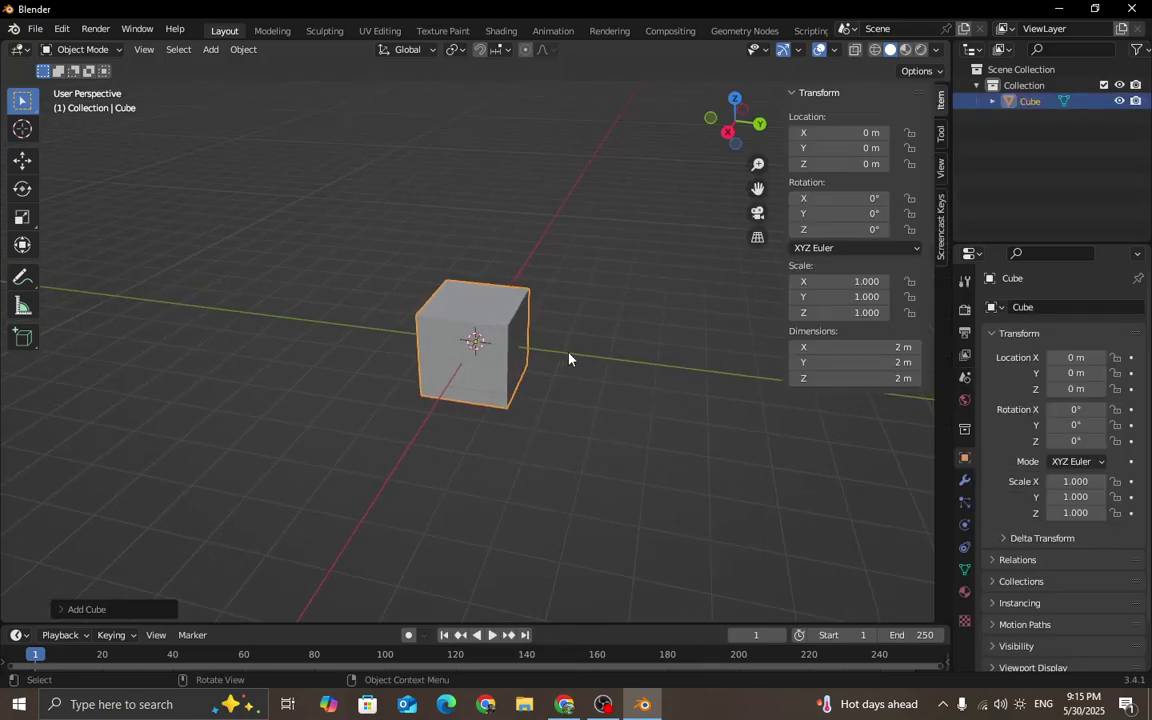
pyautogui.click(938, 228)
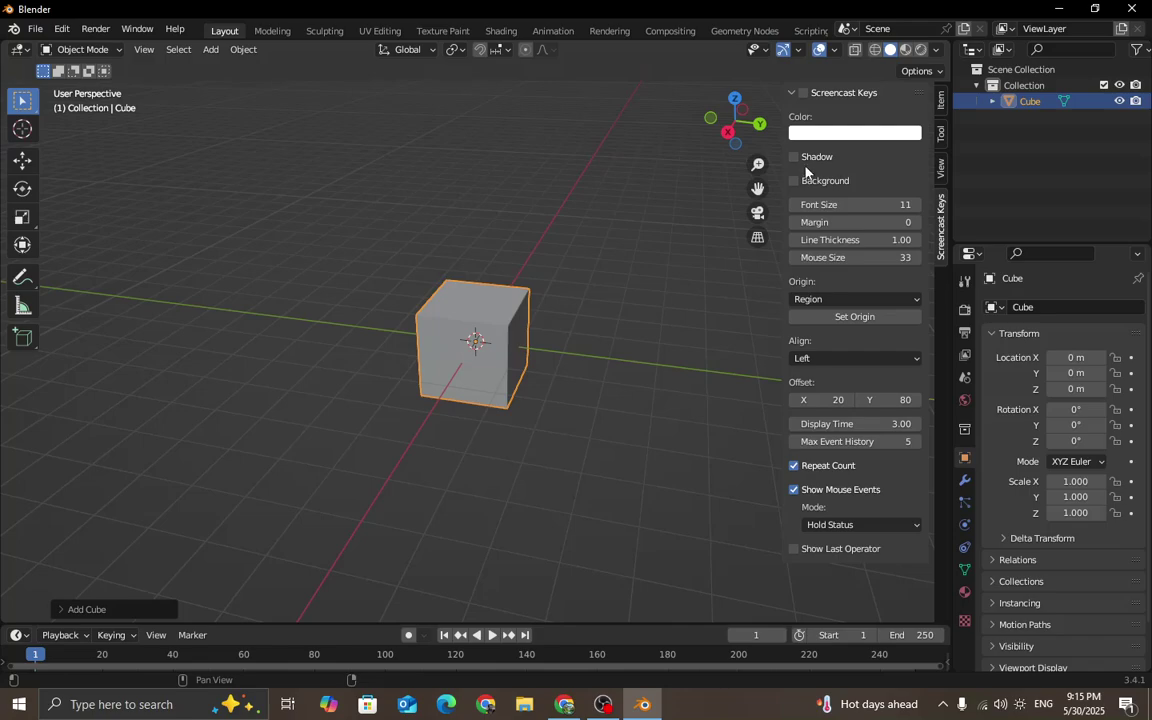
pyautogui.click(803, 92)
pyautogui.press('n')
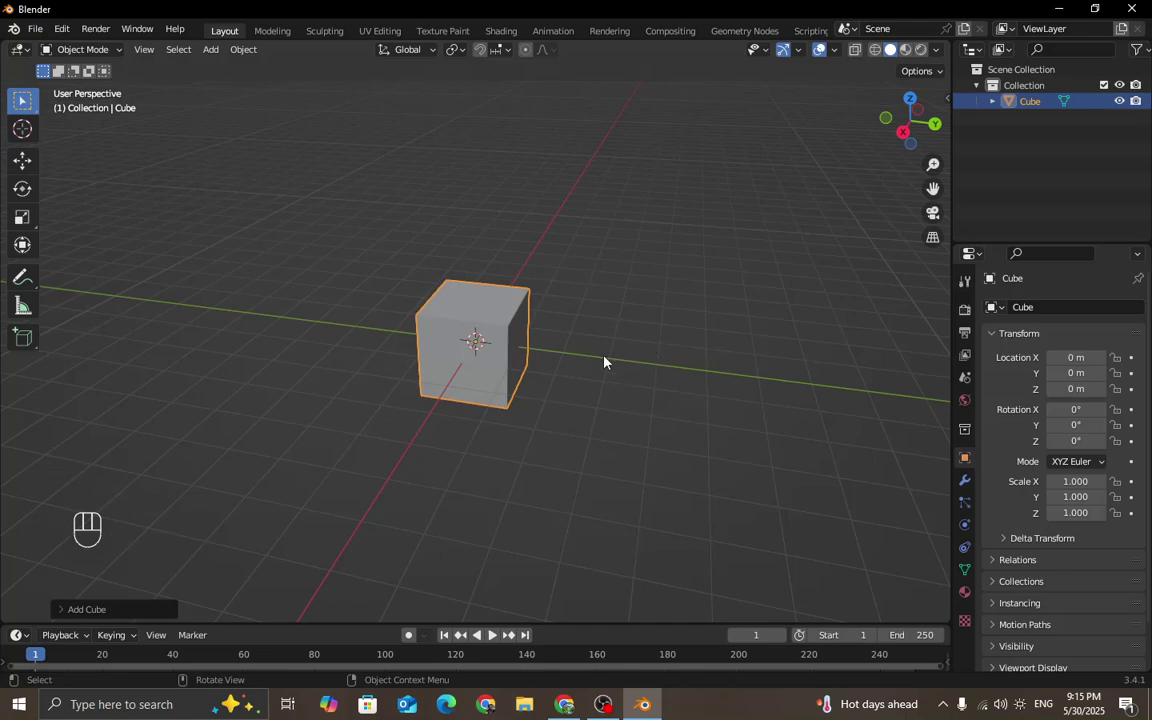
pyautogui.moveTo(545, 396); pyautogui.dragTo(568, 369, button='middle')
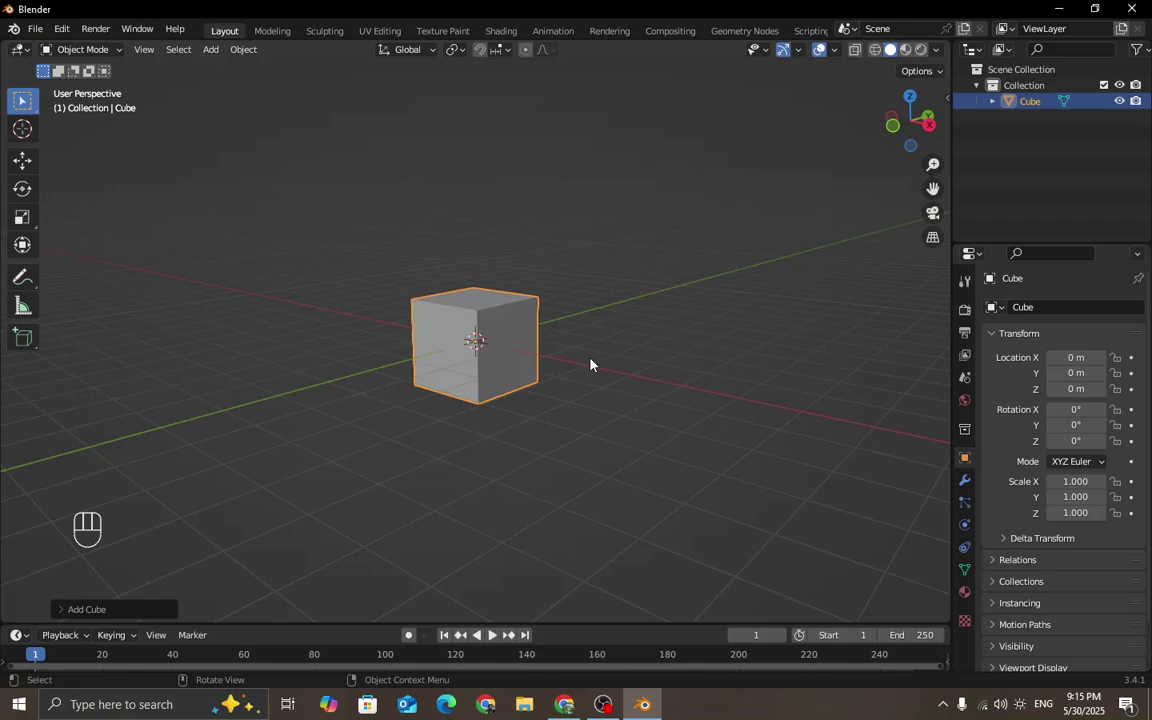
pyautogui.moveTo(643, 350); pyautogui.dragTo(561, 352, button='middle')
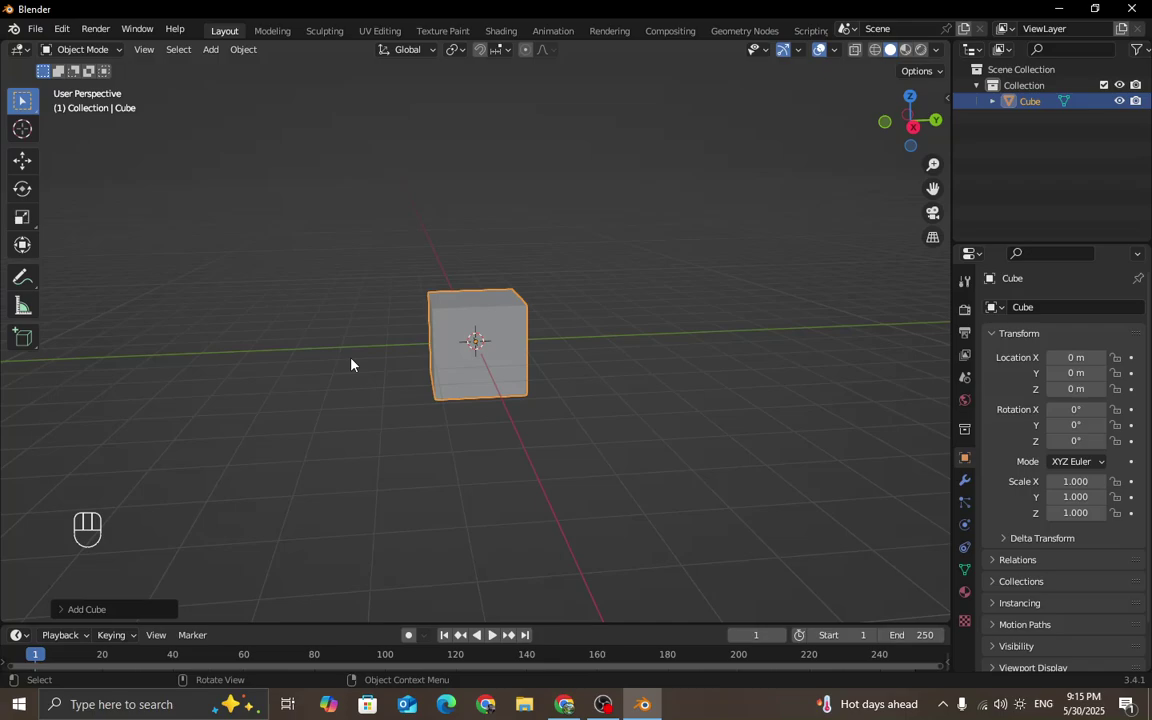
pyautogui.click(22, 160)
pyautogui.click(689, 430)
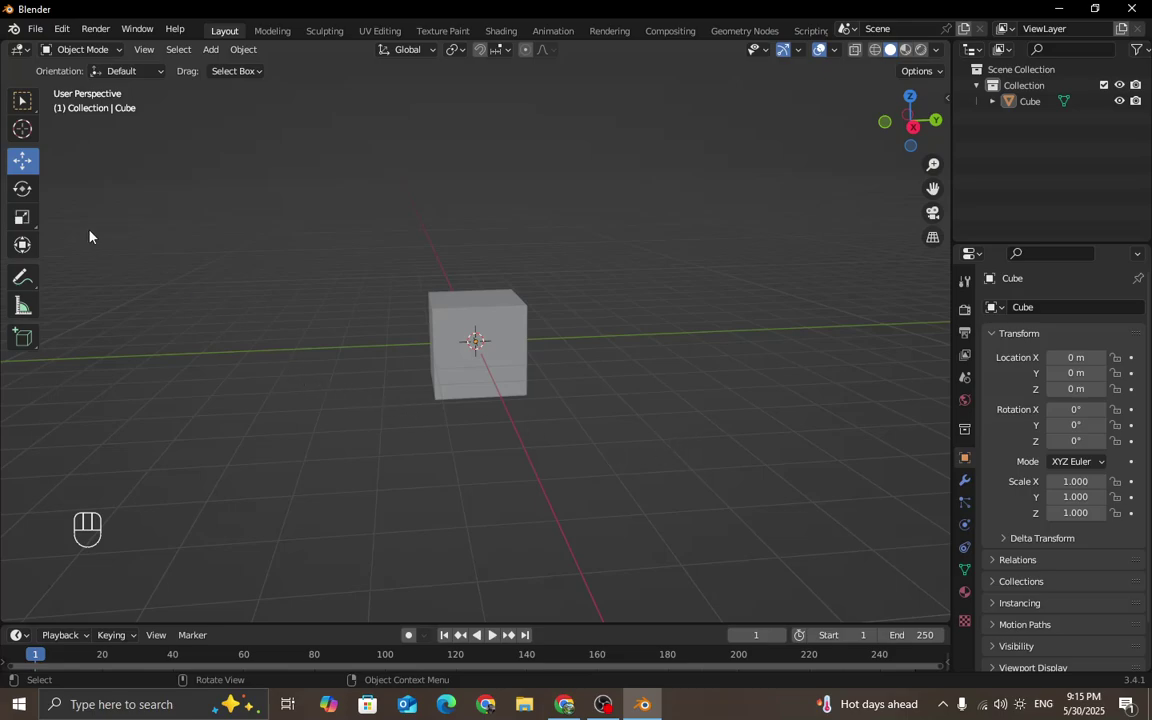
pyautogui.click(507, 342)
pyautogui.moveTo(679, 350); pyautogui.dragTo(613, 357, button='middle')
pyautogui.click(22, 100)
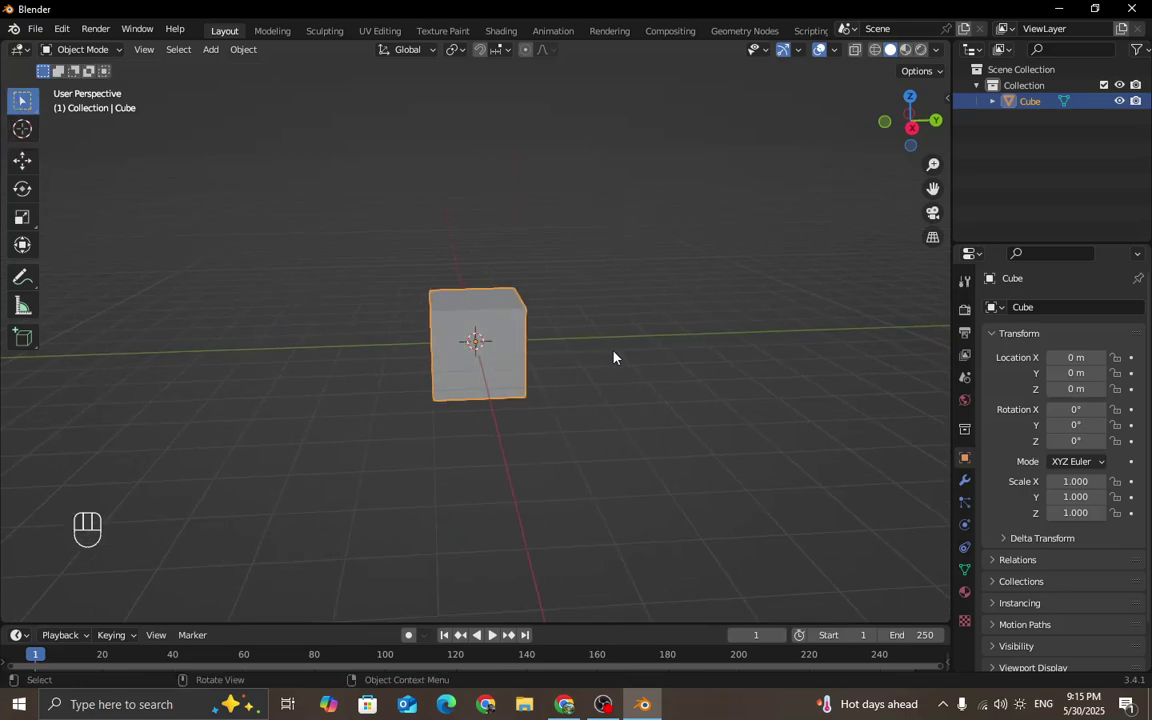
pyautogui.press('g')
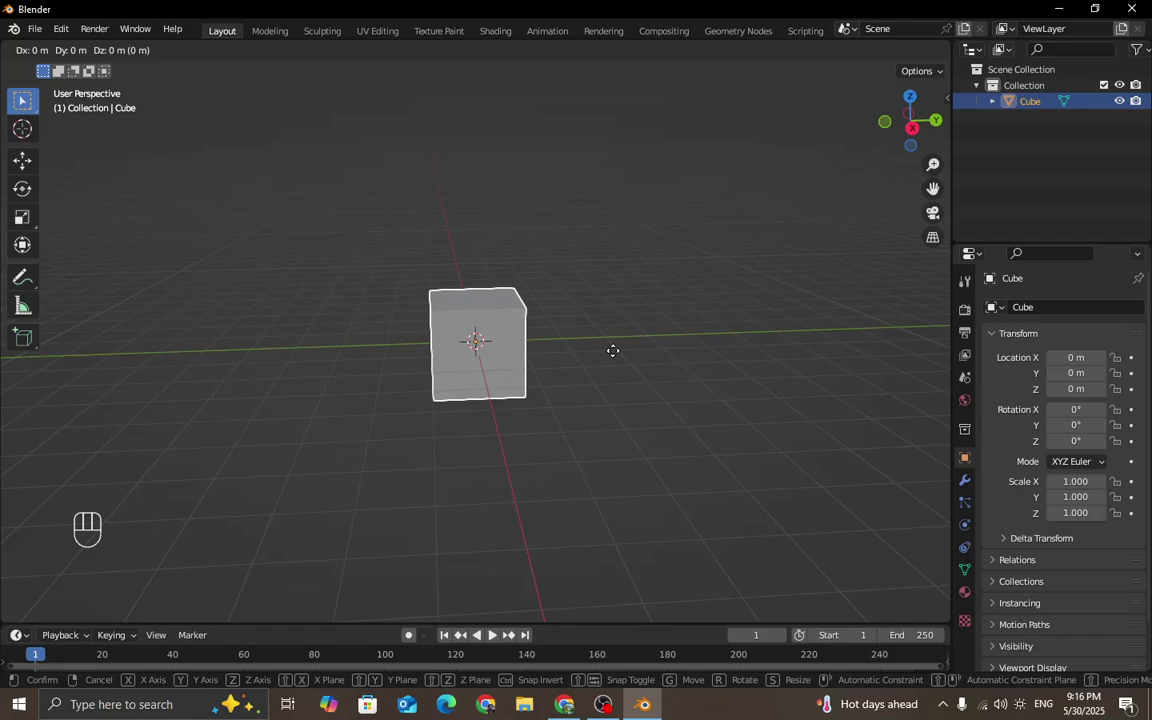
pyautogui.click(614, 357)
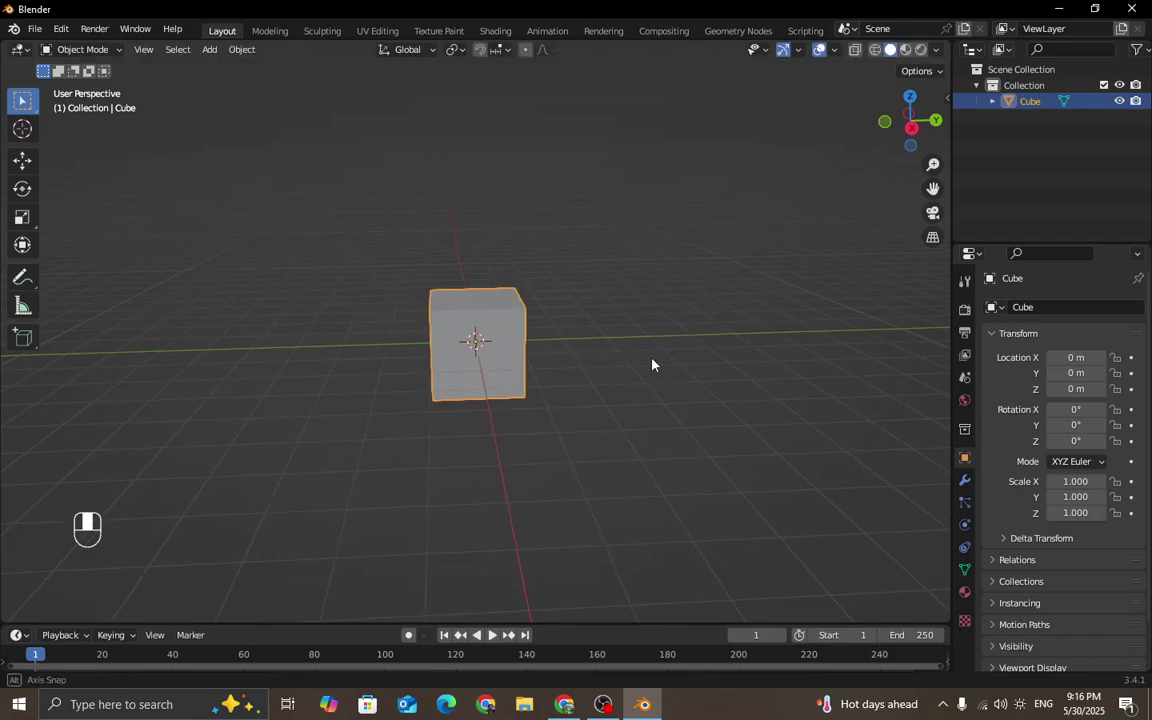
# Add a second cube and move it about 4.11 m along the positive Y axis, leaving it deselected.
pyautogui.hotkey('shift', 'a')
pyautogui.moveTo(652, 363)
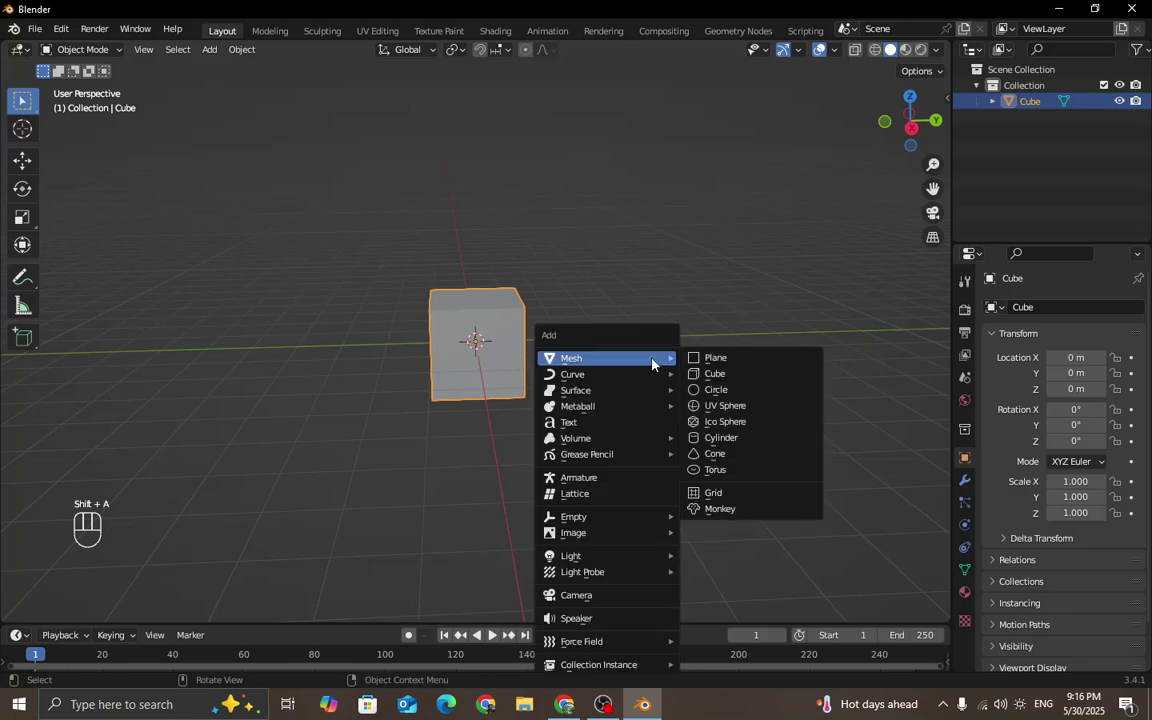
pyautogui.click(718, 371)
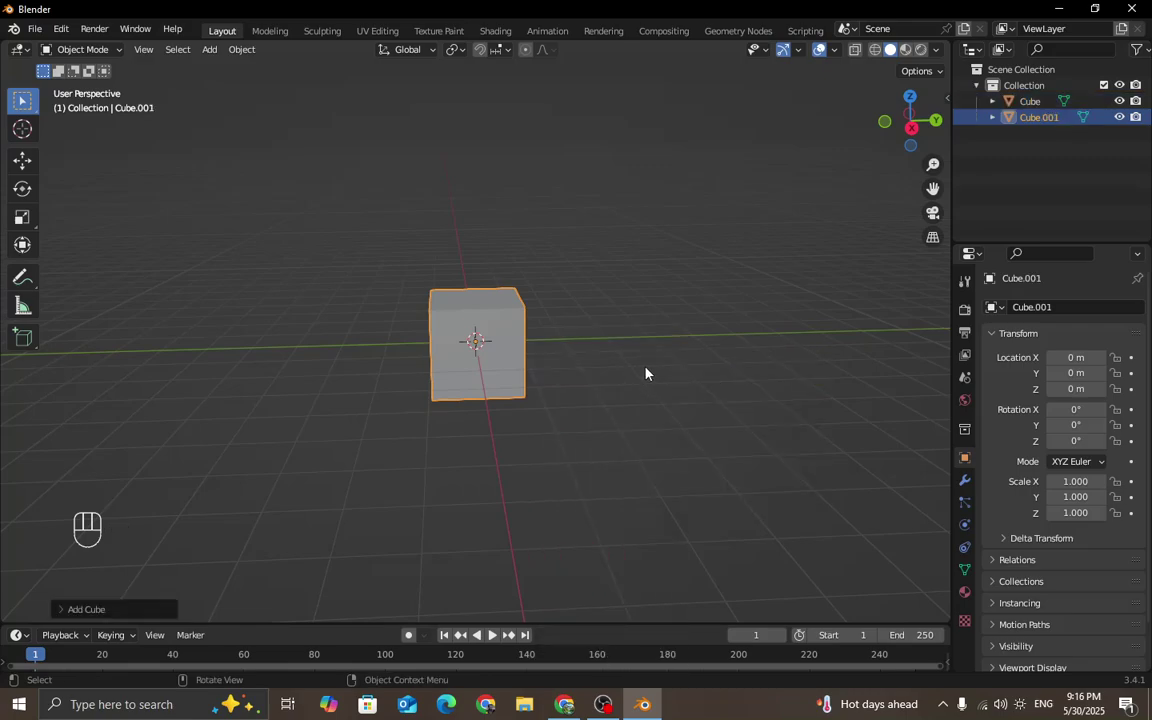
pyautogui.click(22, 160)
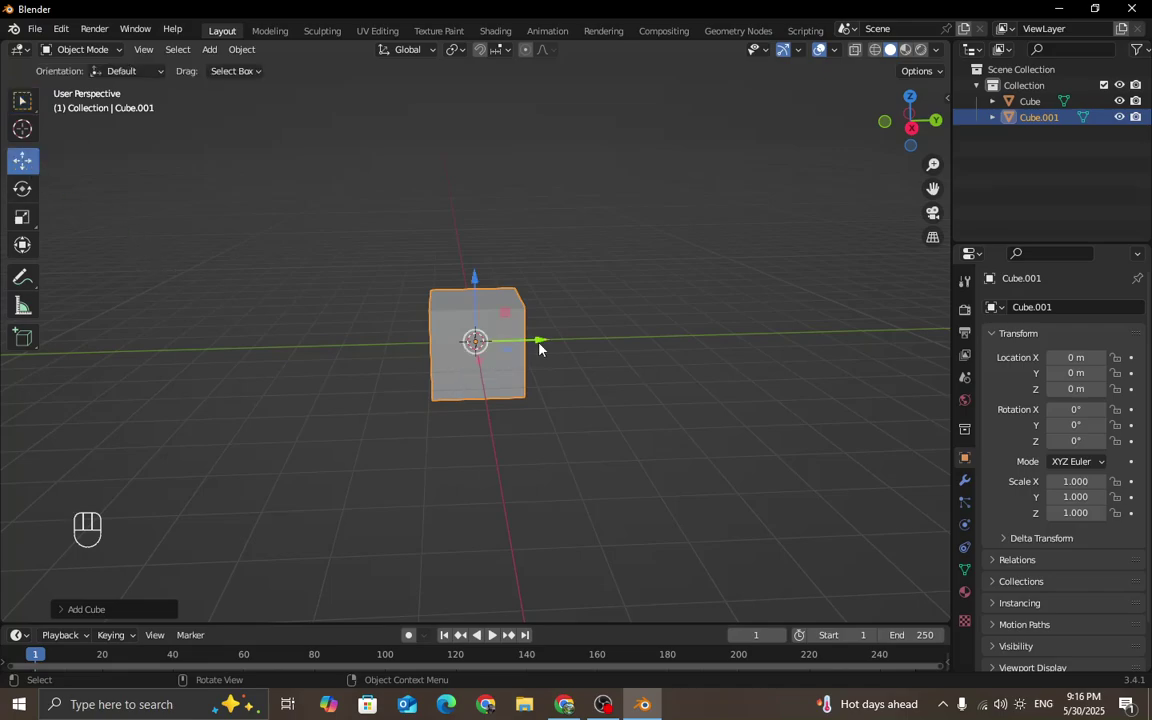
pyautogui.moveTo(538, 340); pyautogui.dragTo(732, 347)
pyautogui.click(544, 390)
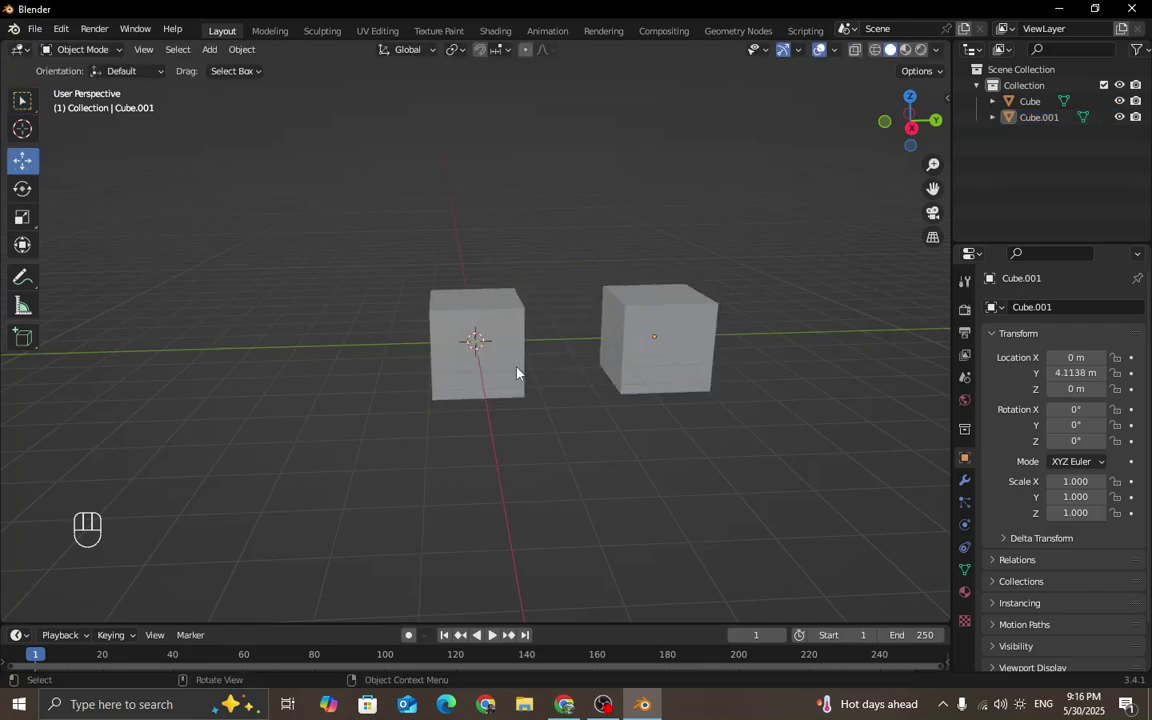
# Move the first cube, at the world origin, about -2.6 m along the global Y axis.
pyautogui.click(22, 100)
pyautogui.click(463, 347)
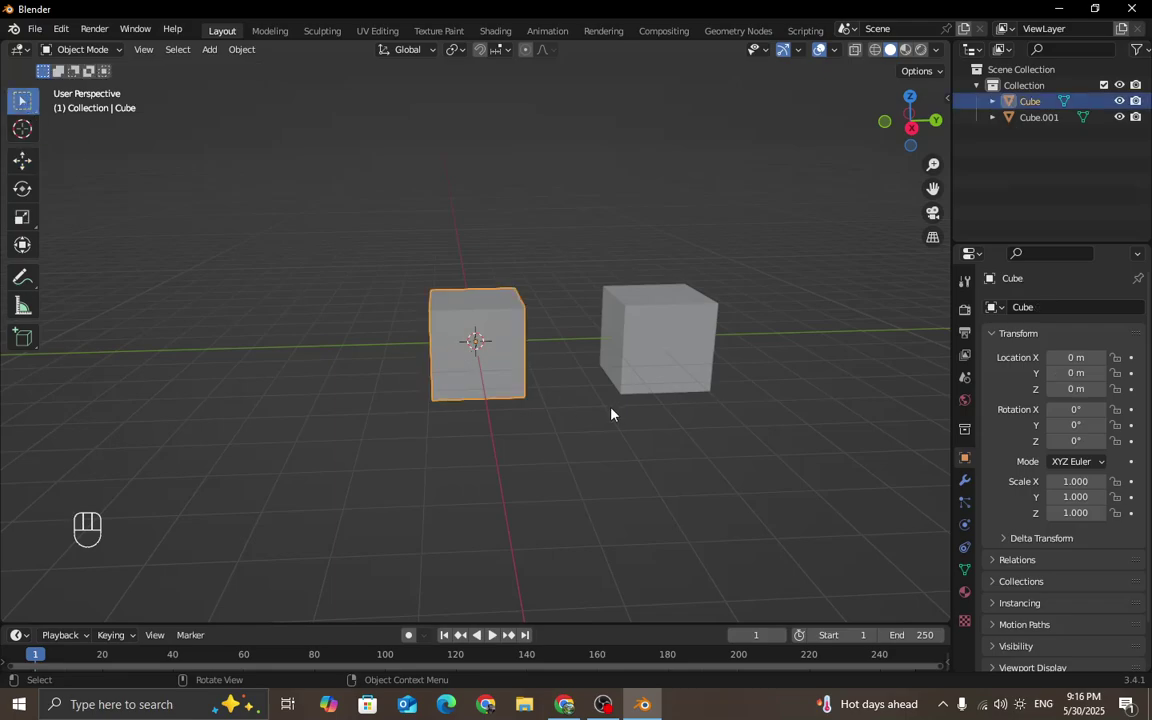
pyautogui.moveTo(612, 414); pyautogui.dragTo(598, 412, button='middle')
pyautogui.press('g')
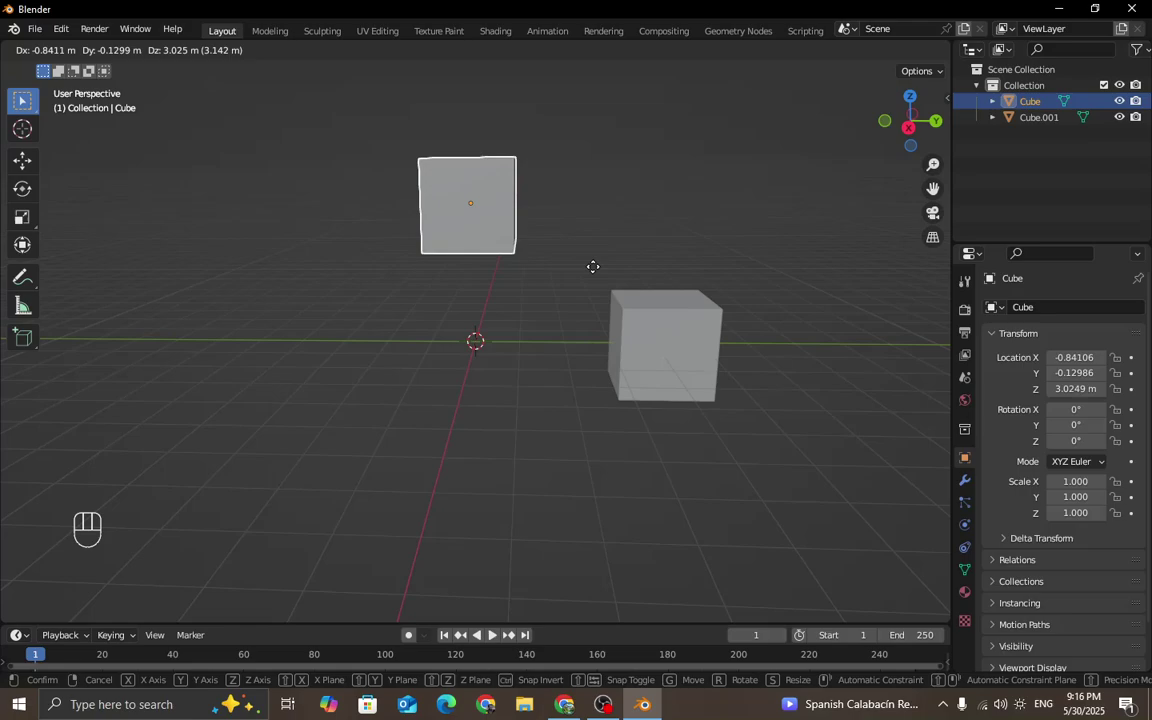
pyautogui.press('y')
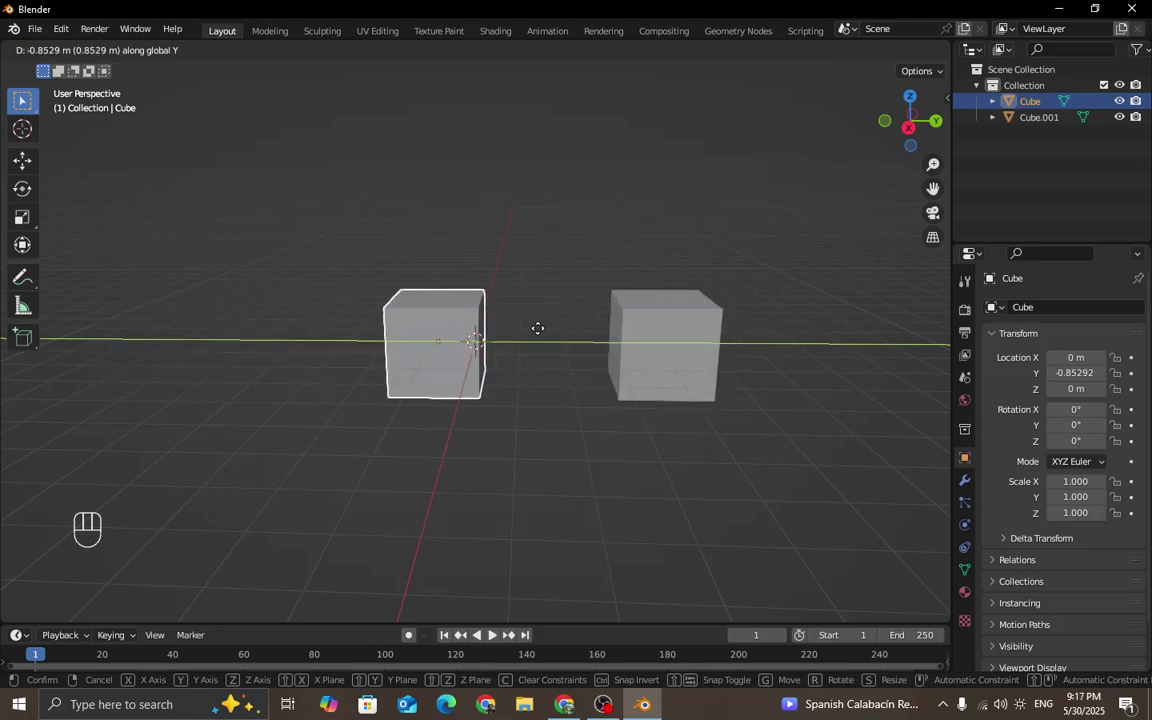
pyautogui.click(486, 330)
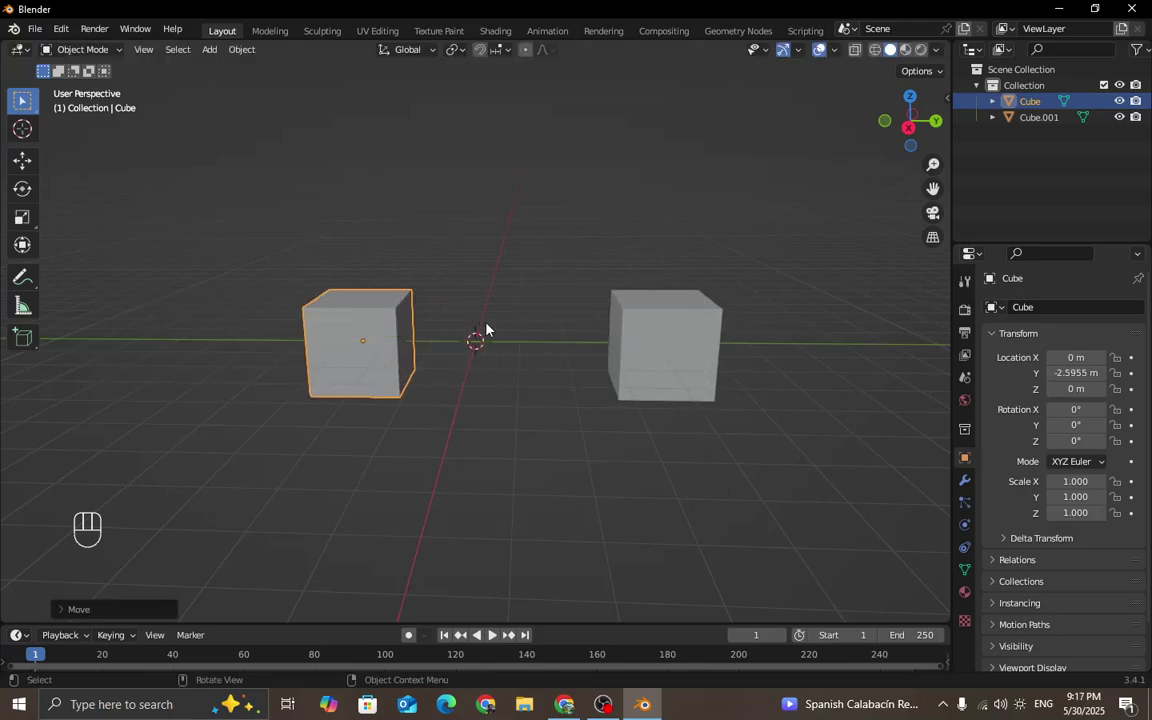
# Move the second cube (Cube.001) about -6.57 m along the global X axis.
pyautogui.click(692, 376)
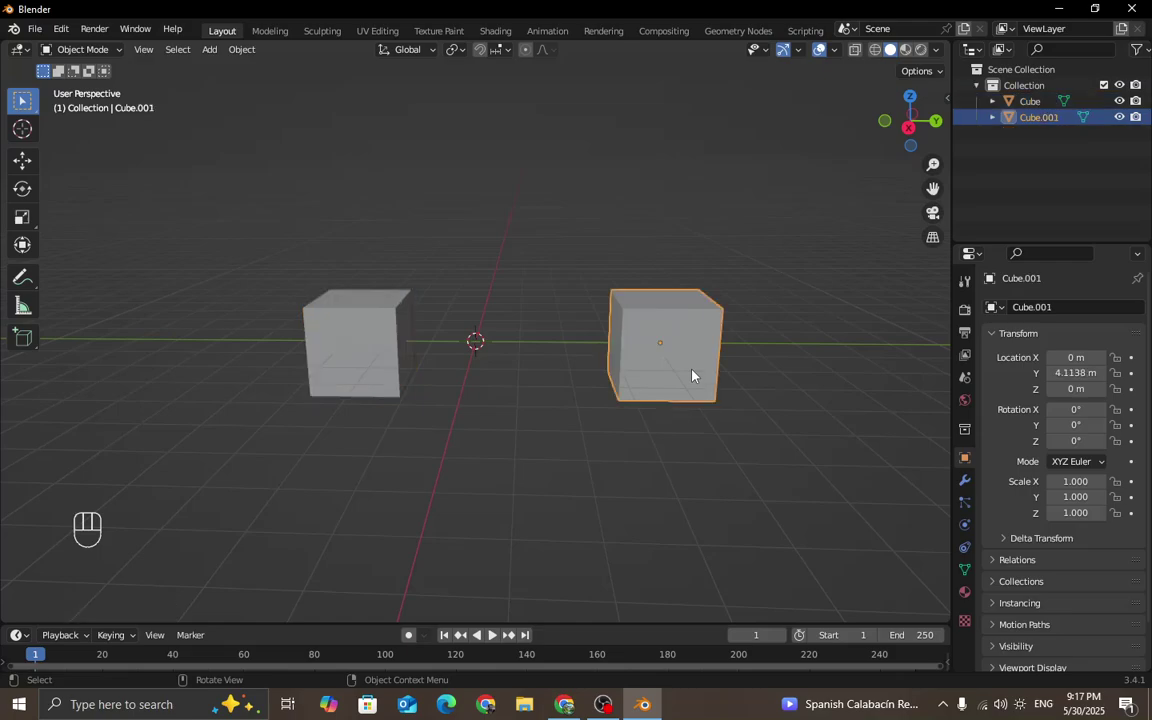
pyautogui.press('g')
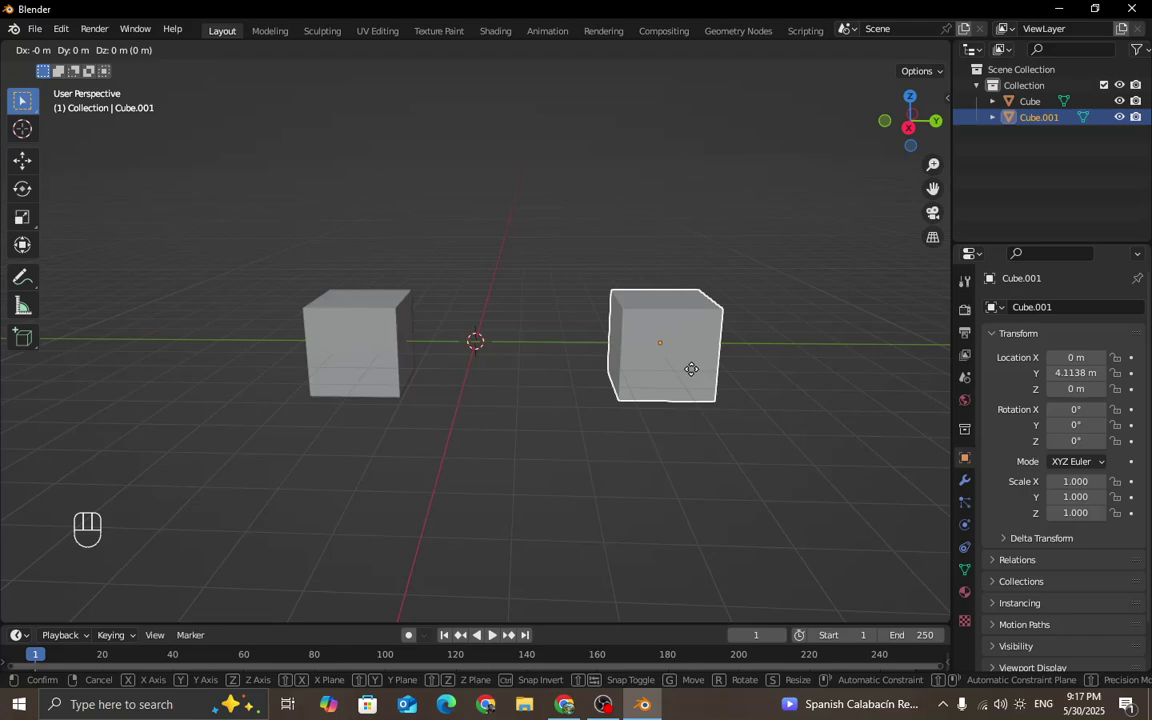
pyautogui.press('x')
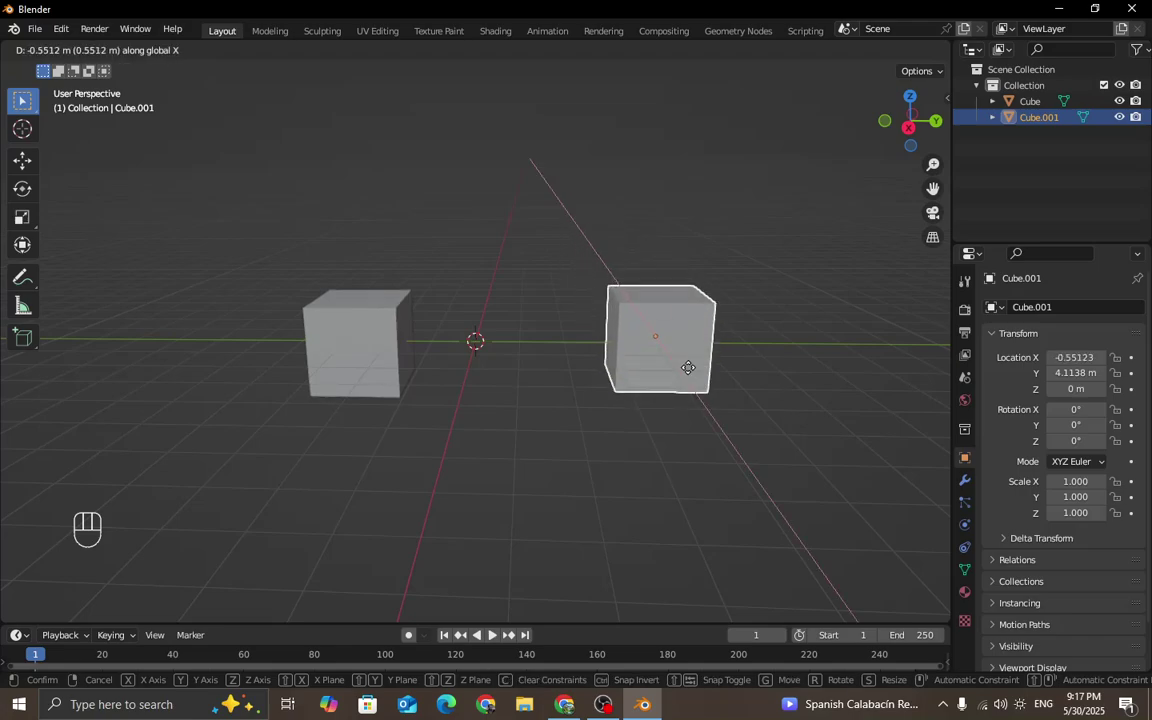
pyautogui.click(655, 317)
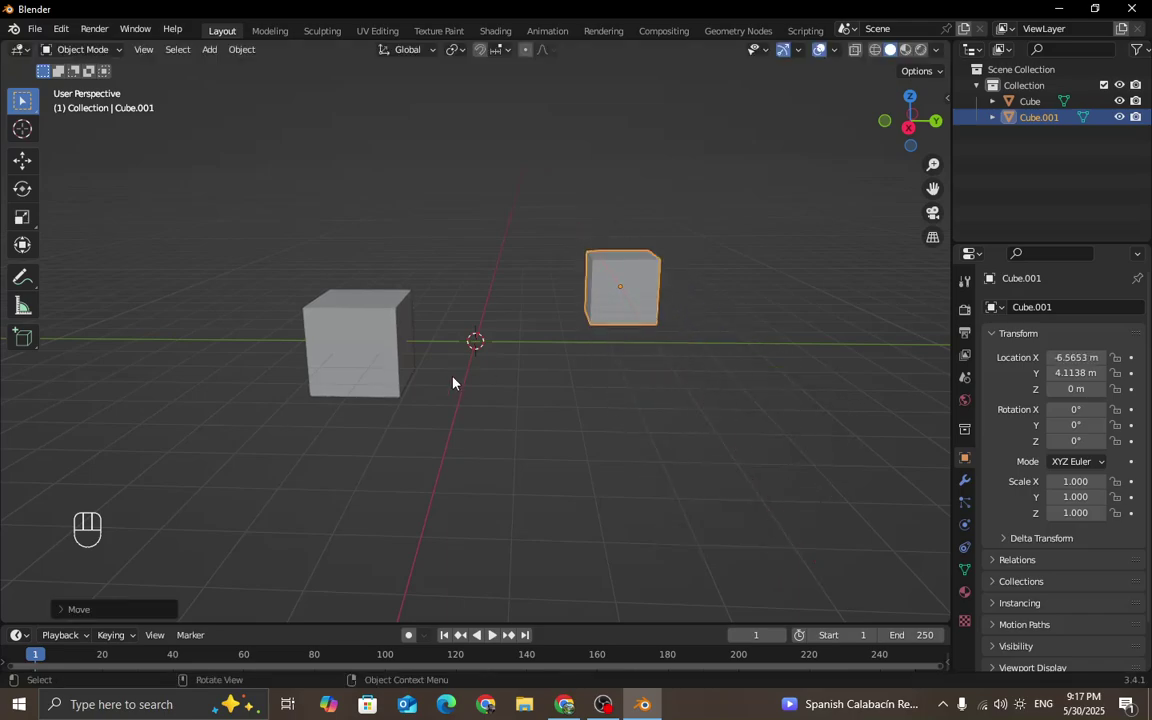
# Raise the first cube about 2.54 m along the global Z axis.
pyautogui.click(373, 375)
pyautogui.press('g')
pyautogui.press('z')
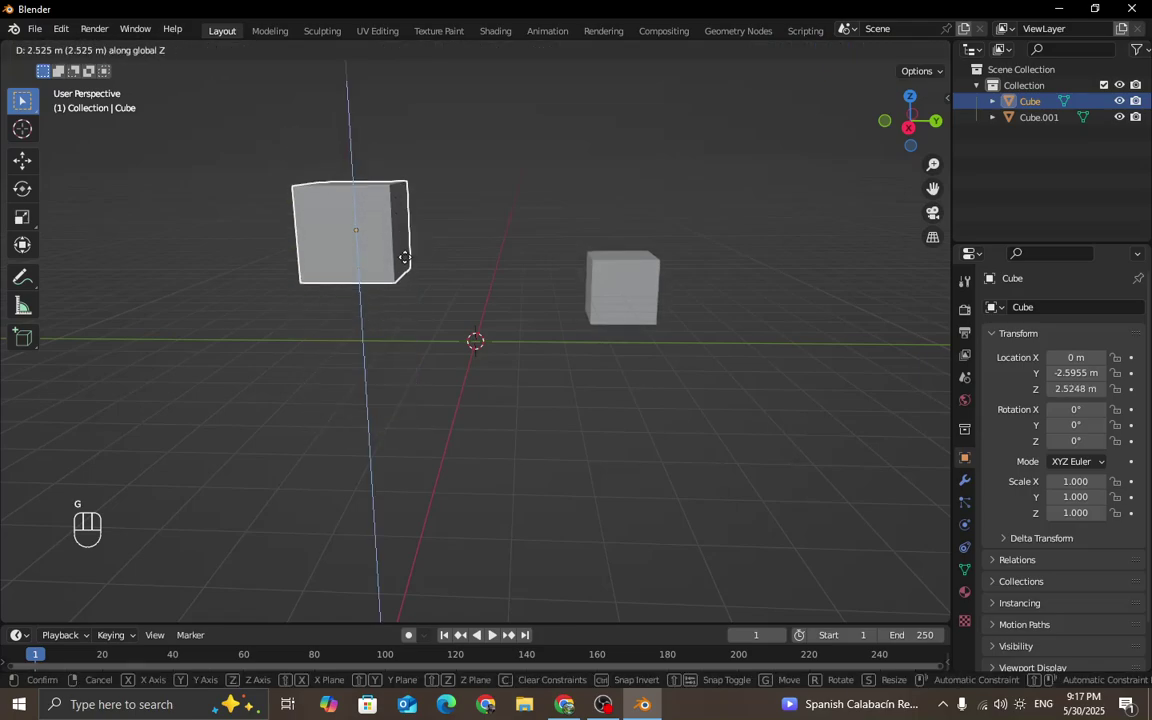
pyautogui.click(405, 260)
pyautogui.moveTo(478, 348); pyautogui.dragTo(558, 381, button='middle')
pyautogui.press('g')
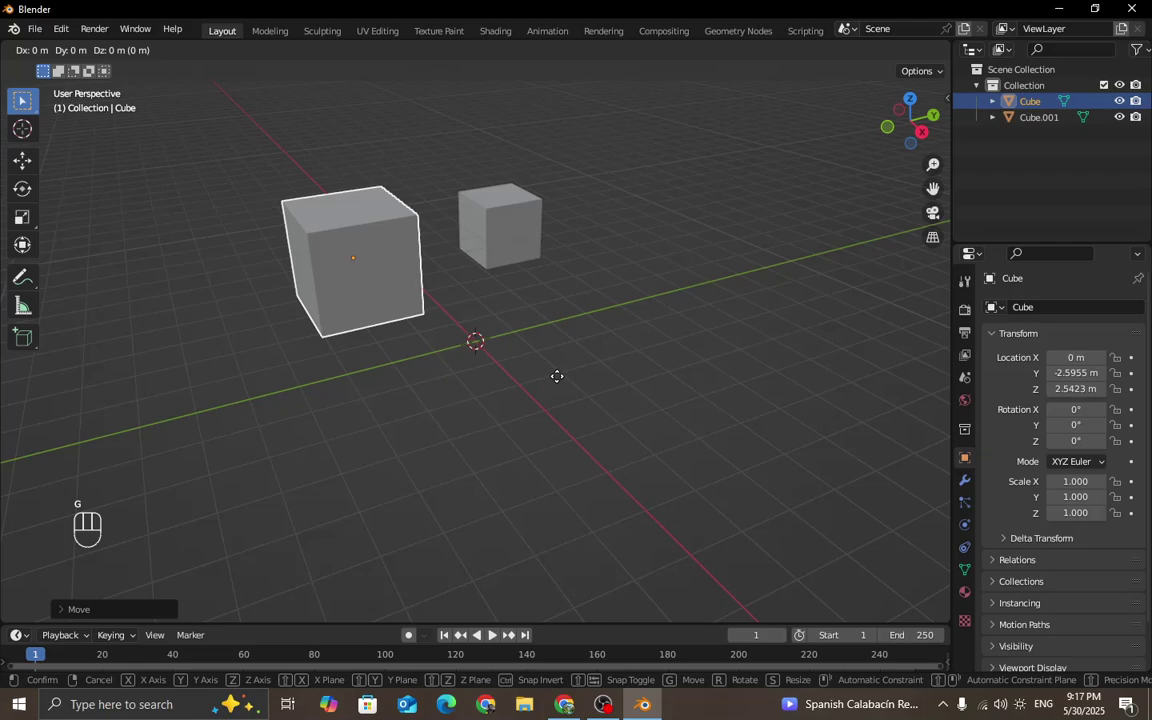
pyautogui.press('x')
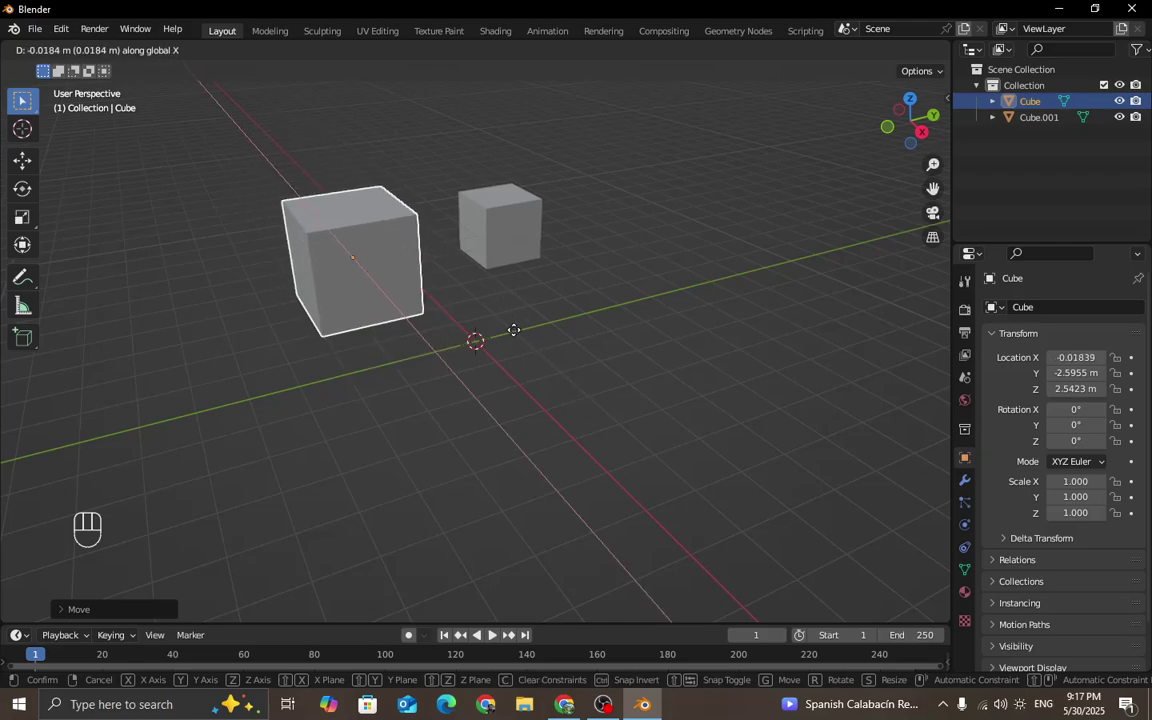
pyautogui.press('y')
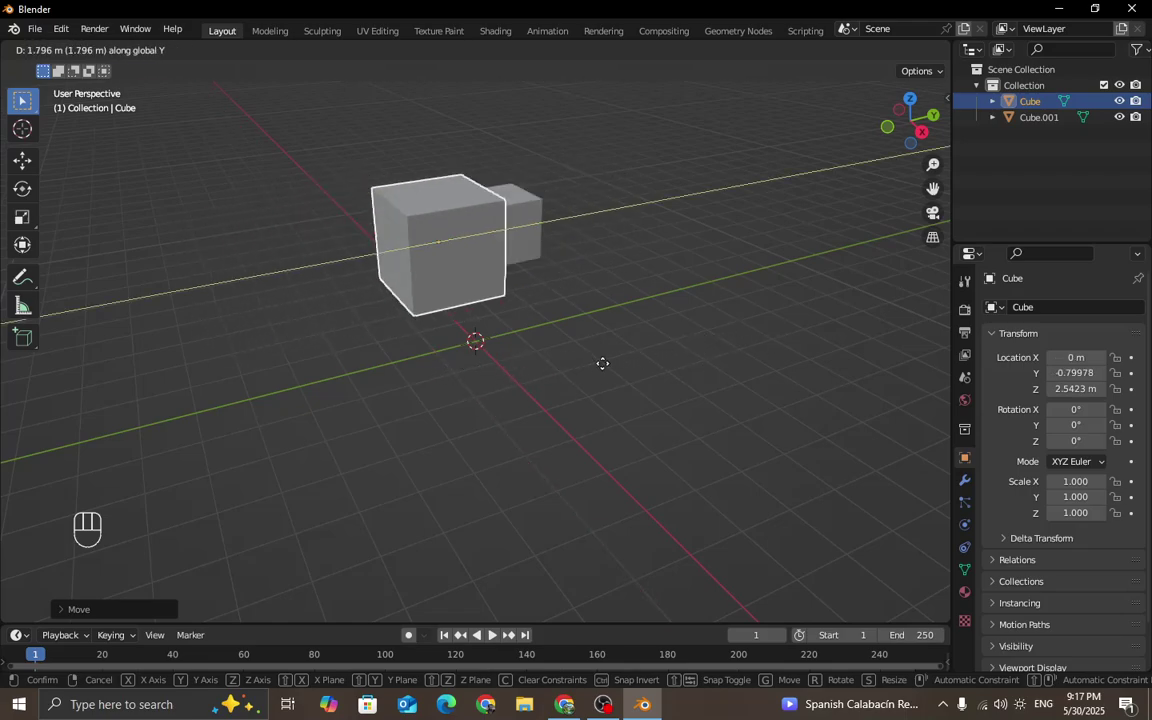
pyautogui.press('z')
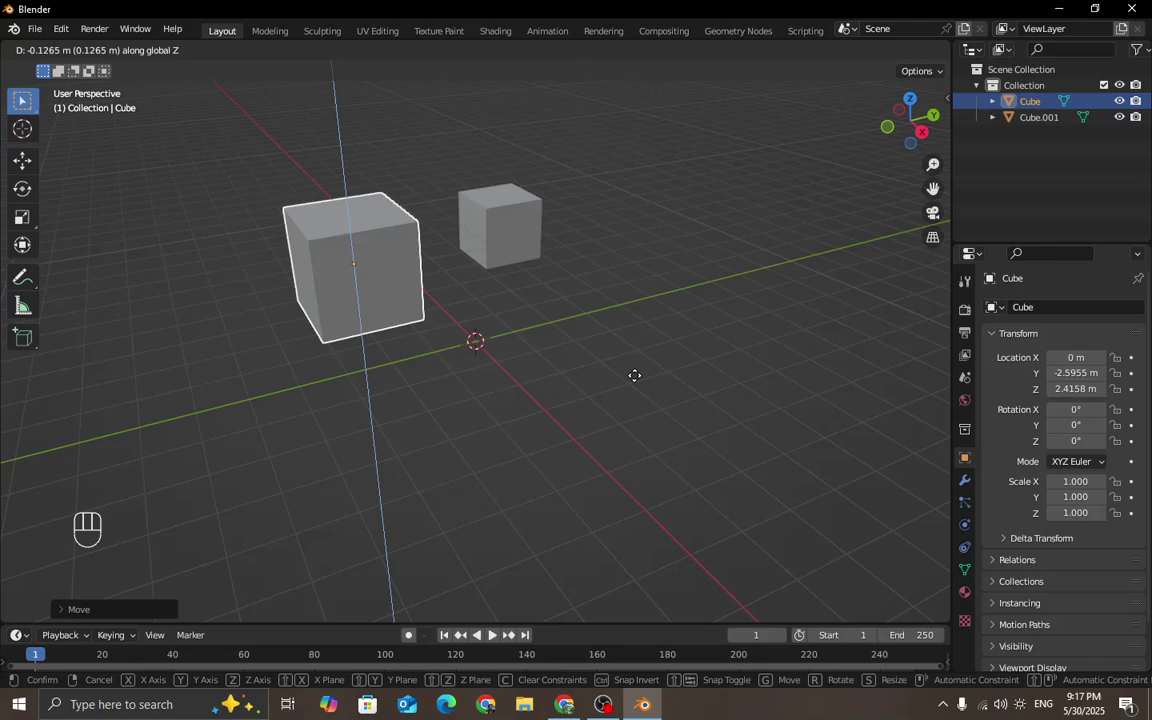
pyautogui.rightClick(602, 332)
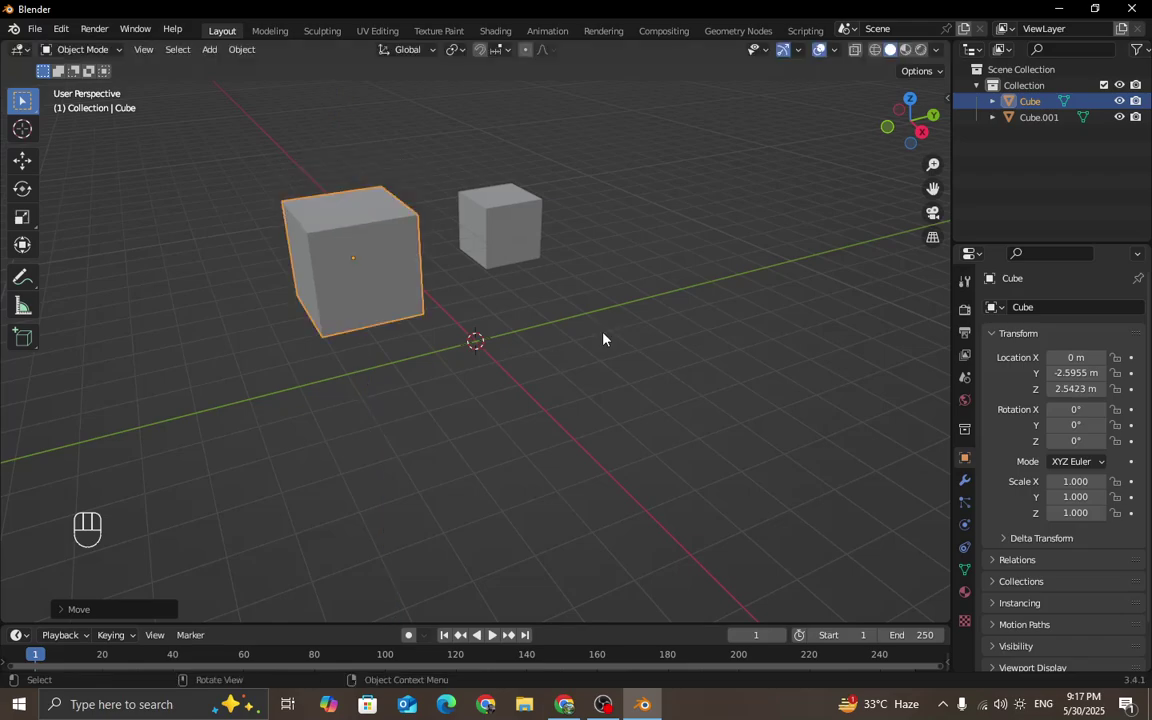
# Try to move the second cube (Cube.001) along the global X axis, then cancel the move.
pyautogui.moveTo(602, 337); pyautogui.dragTo(507, 314, button='middle')
pyautogui.click(700, 320)
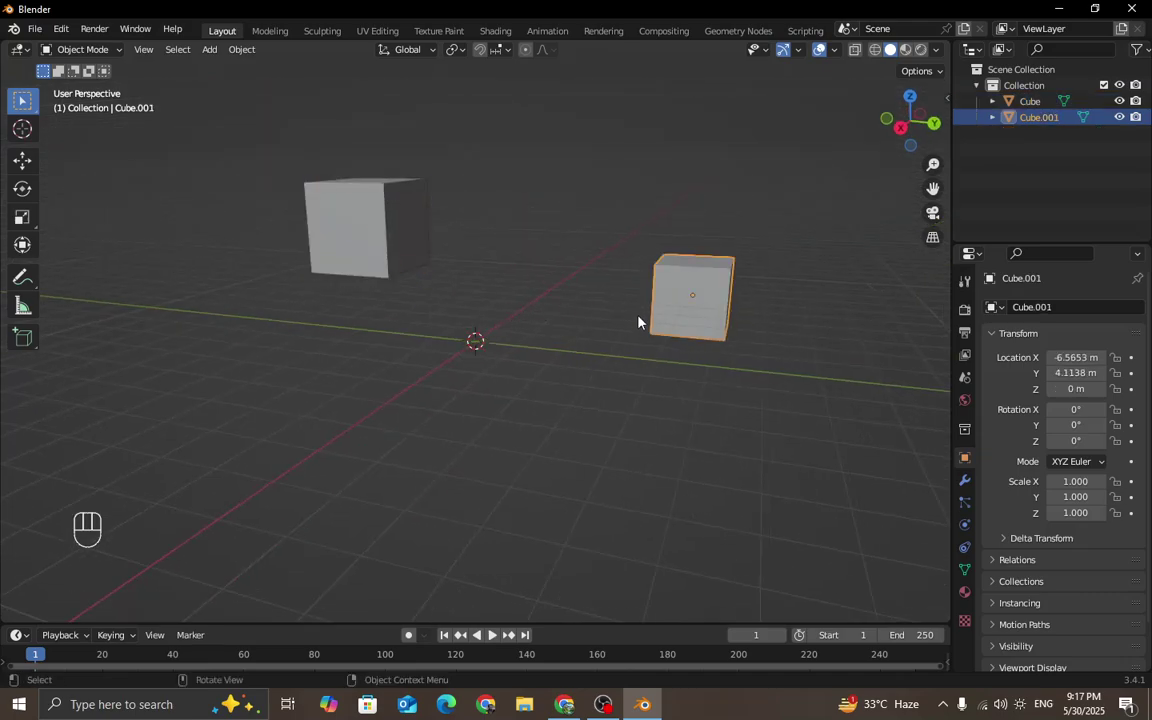
pyautogui.moveTo(638, 321); pyautogui.dragTo(674, 327, button='middle')
pyautogui.press('g')
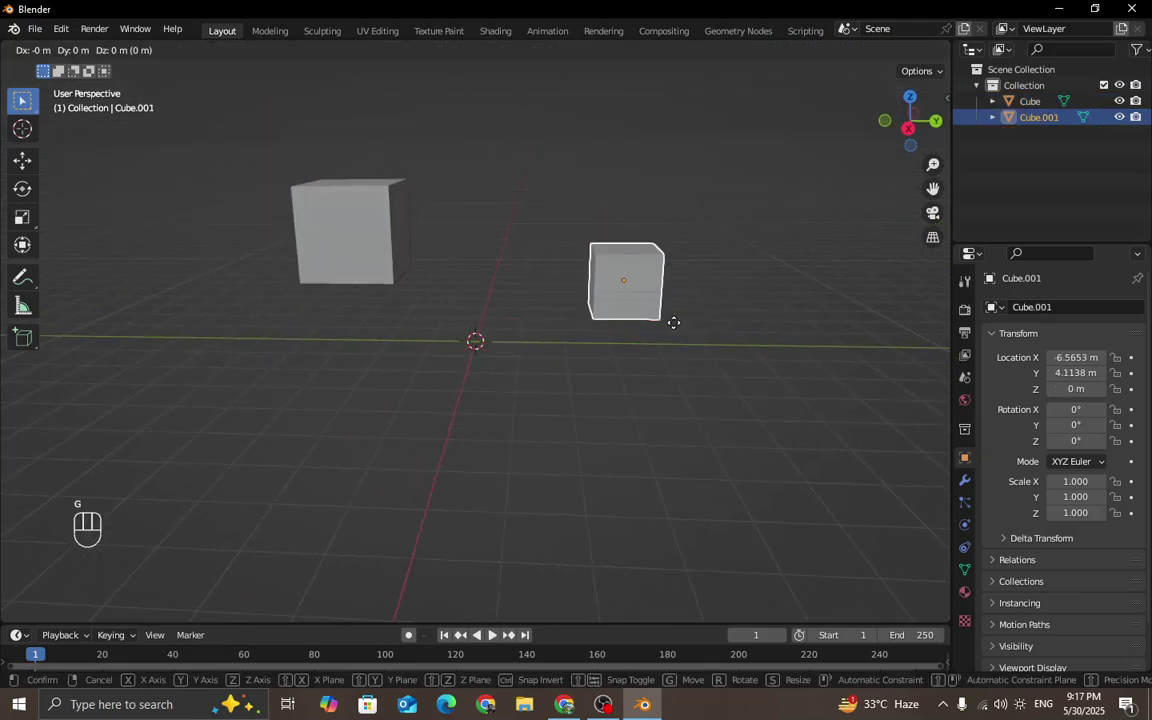
pyautogui.press('x')
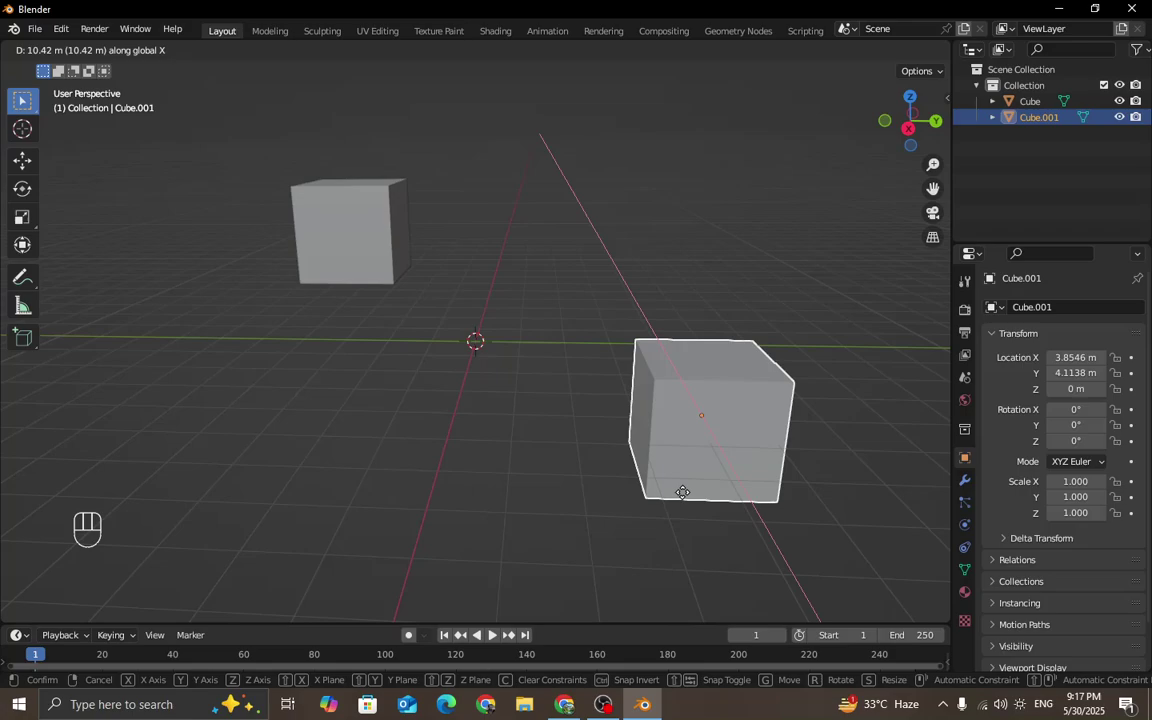
pyautogui.rightClick(682, 492)
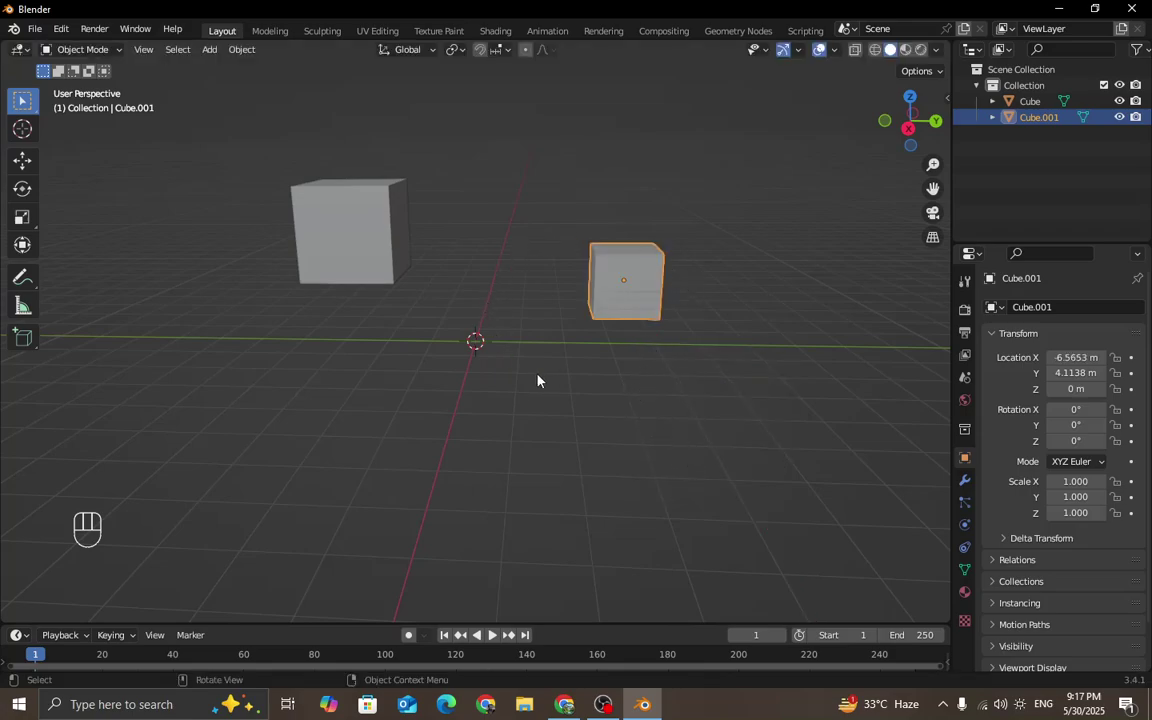
# Try to move the first cube within the YZ plane, with the global X axis locked, and cancel the move.
pyautogui.moveTo(548, 381)
pyautogui.mouseDown(button='middle')
pyautogui.moveTo(579, 404)
pyautogui.moveTo(586, 391)
pyautogui.moveTo(567, 390)
pyautogui.mouseUp(button='middle')
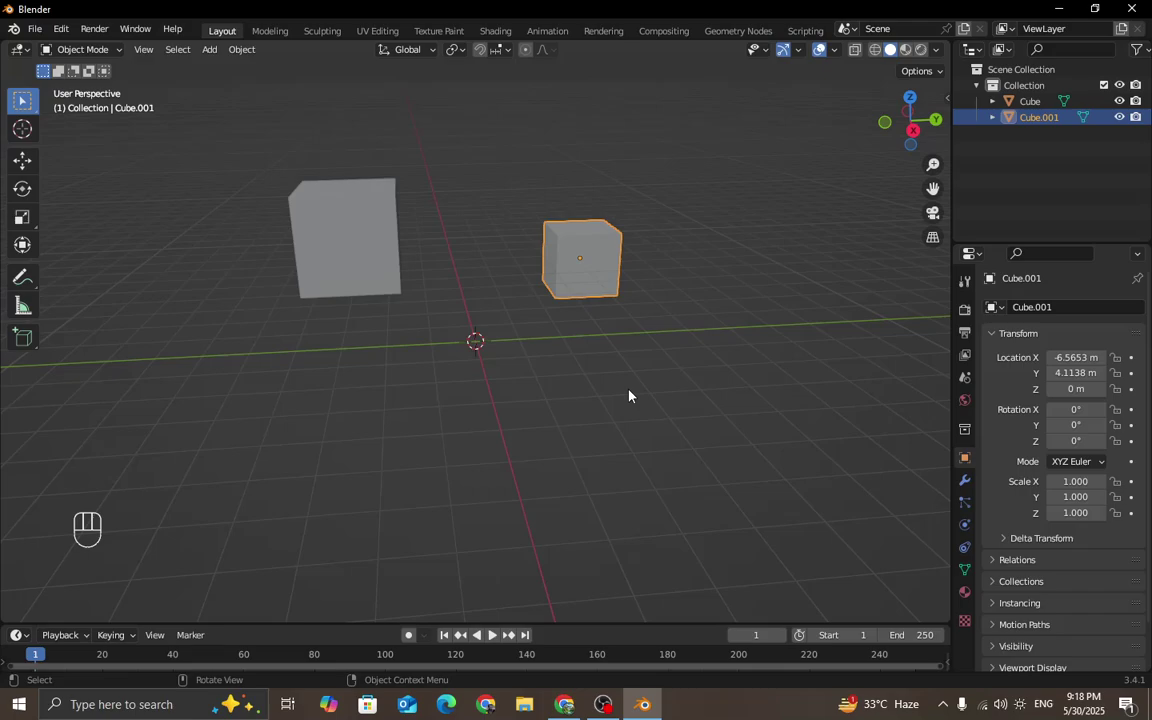
pyautogui.moveTo(654, 401); pyautogui.dragTo(589, 396, button='middle')
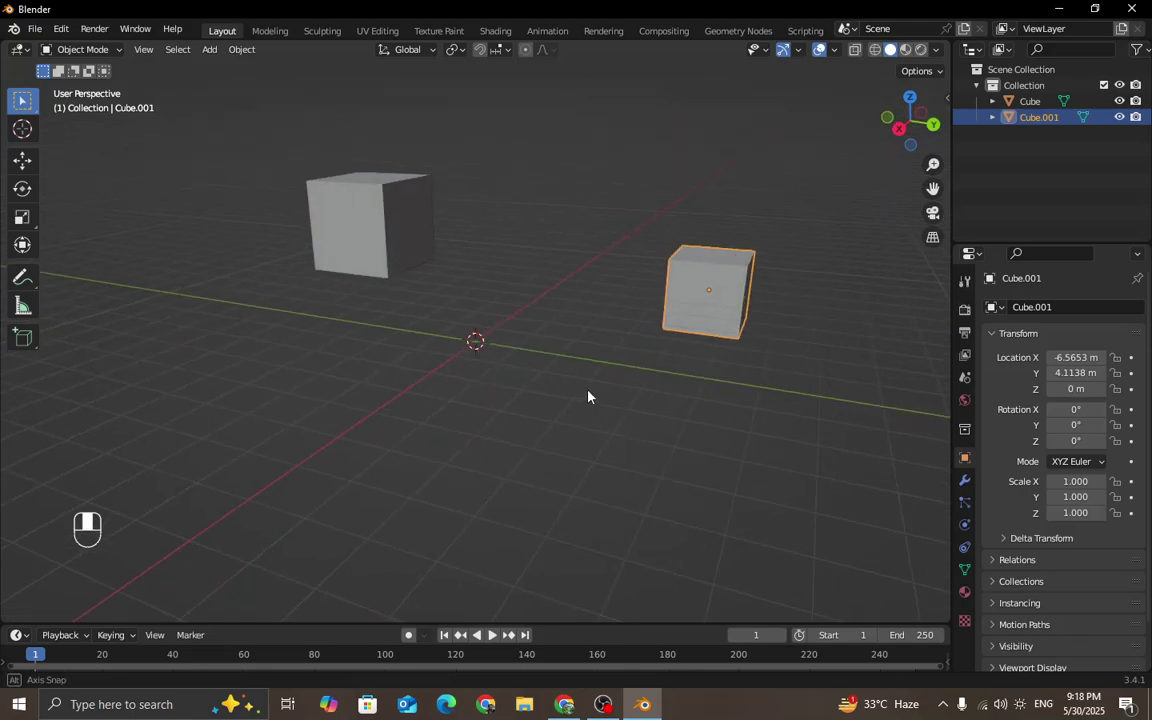
pyautogui.click(396, 244)
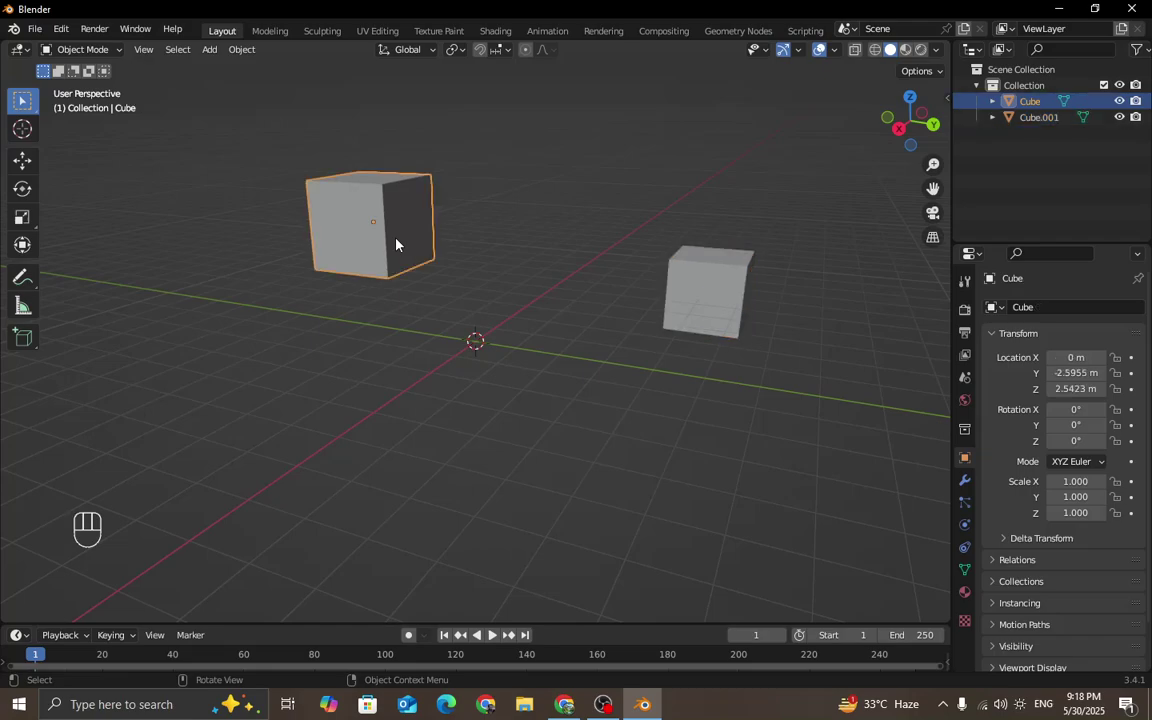
pyautogui.press('g')
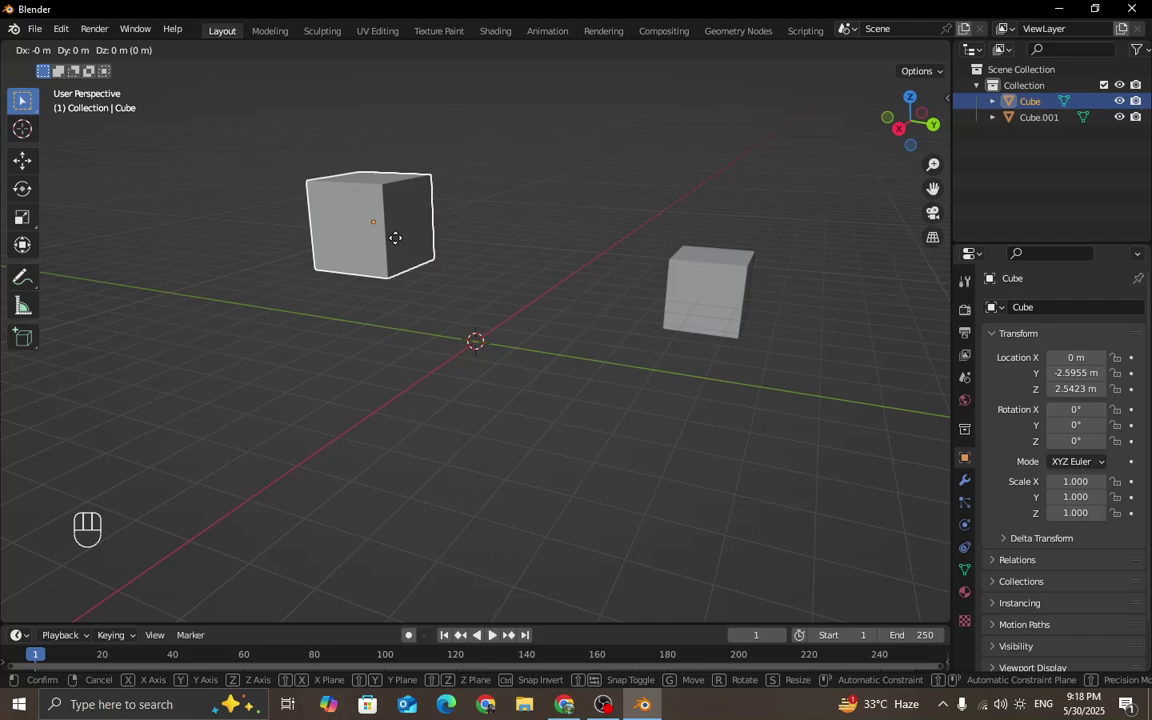
pyautogui.press('x')
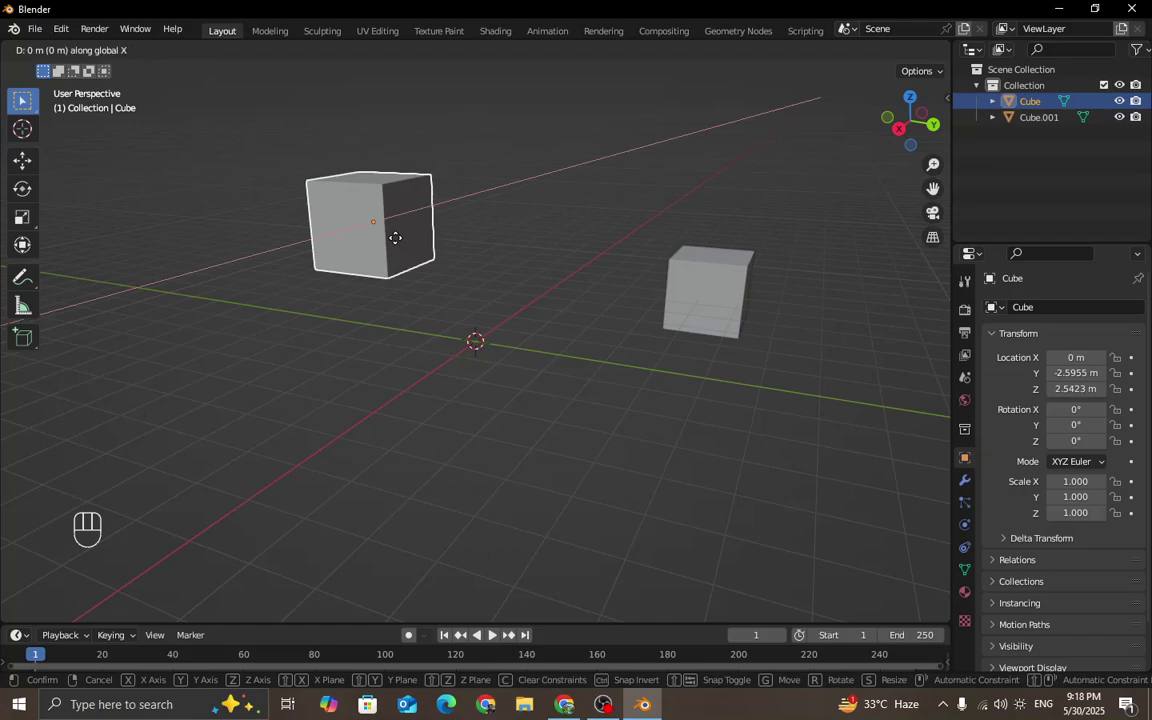
pyautogui.hotkey('shift', 'x')
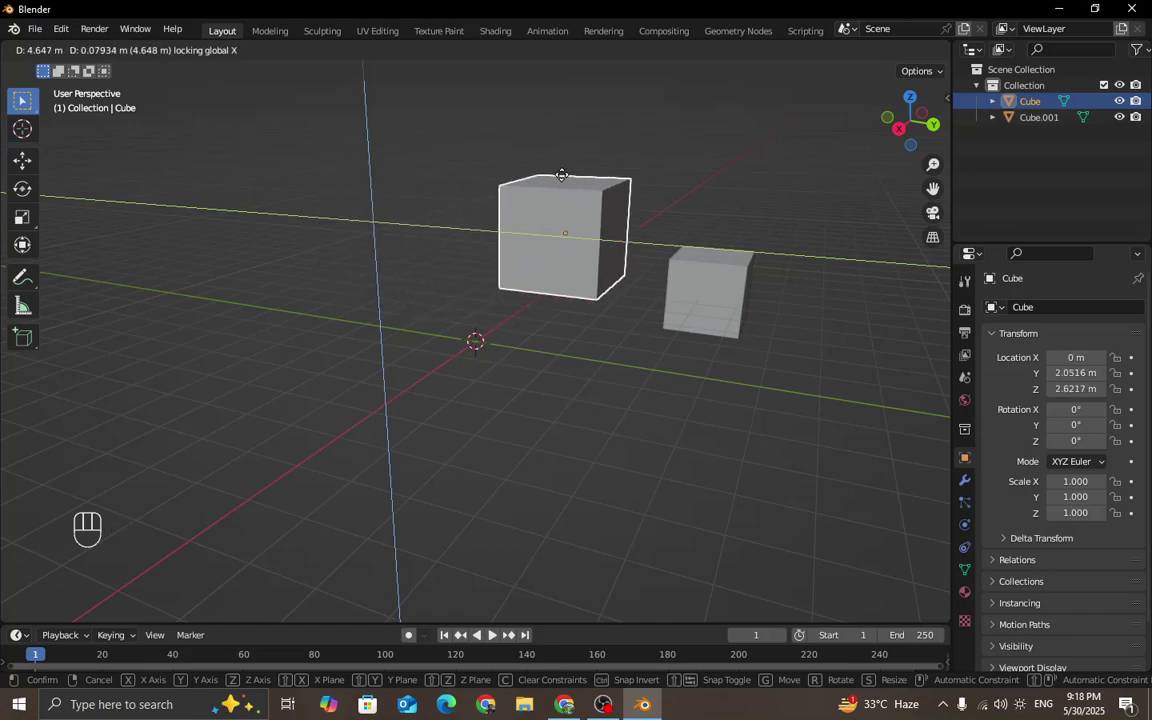
pyautogui.click(468, 255)
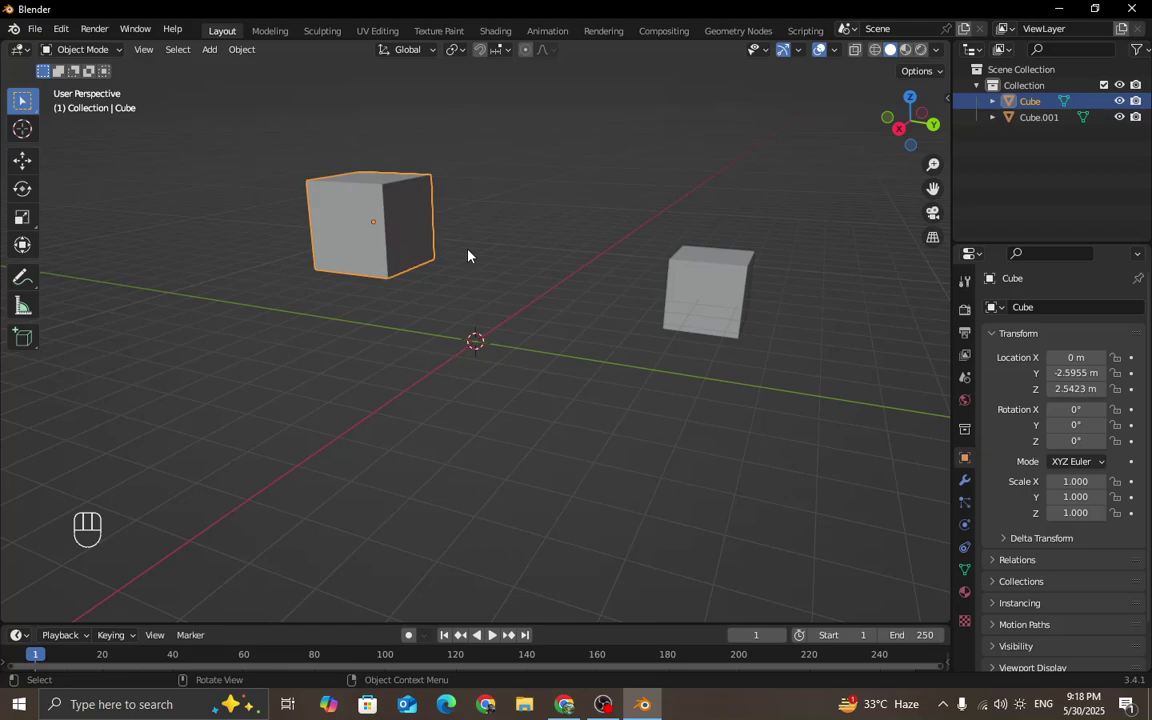
# Try to move the first cube within the XY plane, with the global Z axis locked, and cancel the move.
pyautogui.press('g')
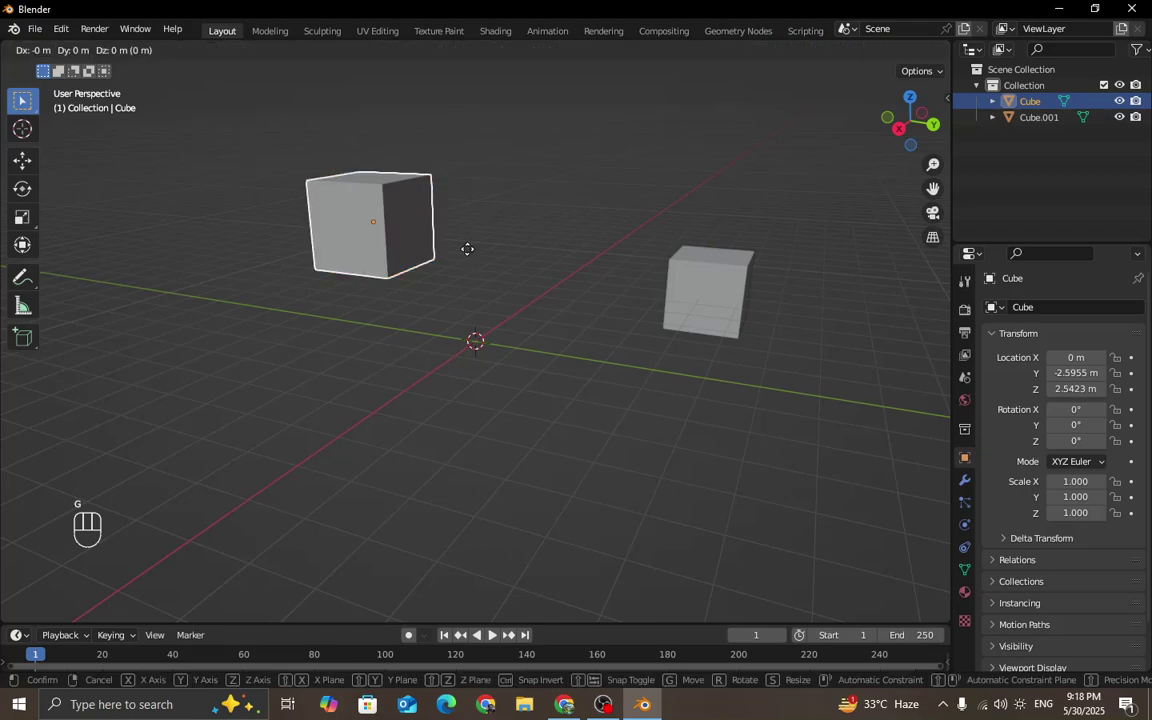
pyautogui.hotkey('shift', 'z')
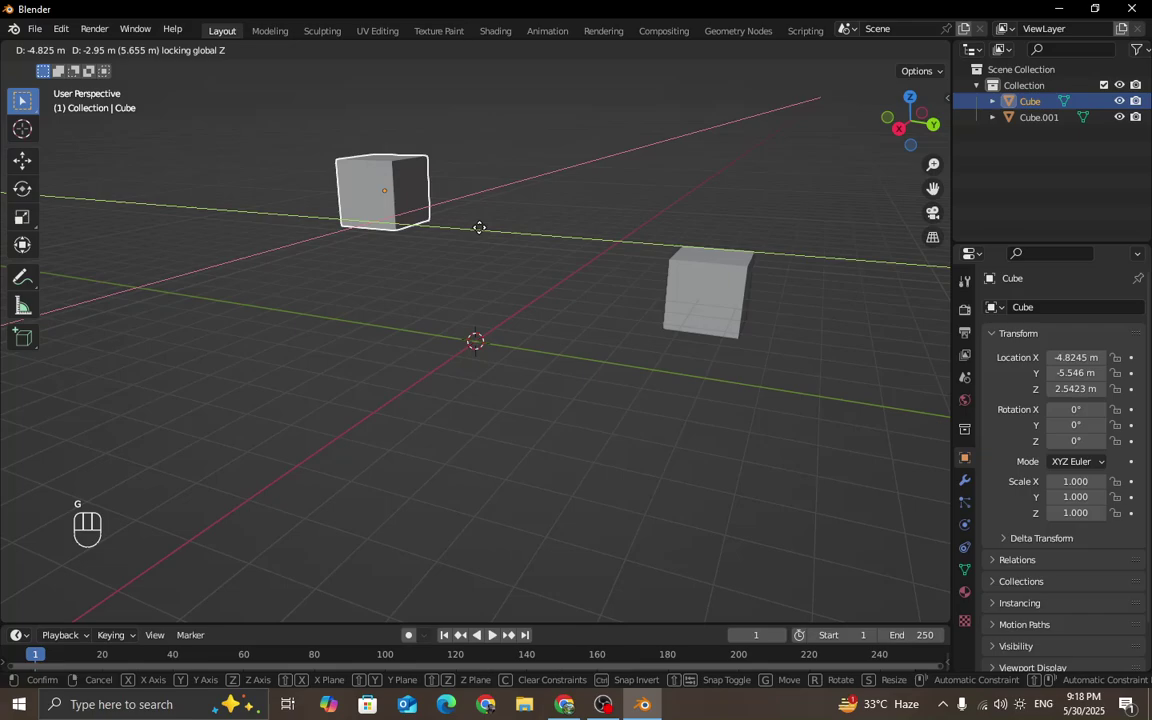
pyautogui.rightClick(485, 310)
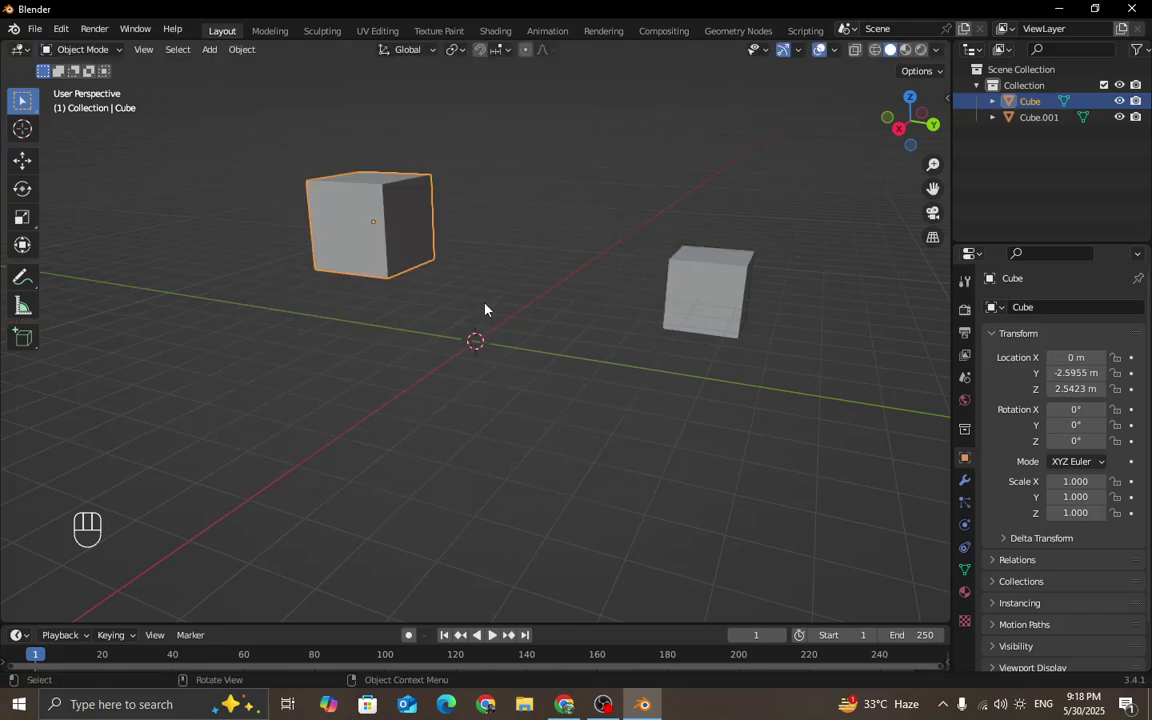
# Try to move the first cube within the XZ plane, with the global Y axis locked, and cancel the move.
pyautogui.press('g')
pyautogui.press('shift')
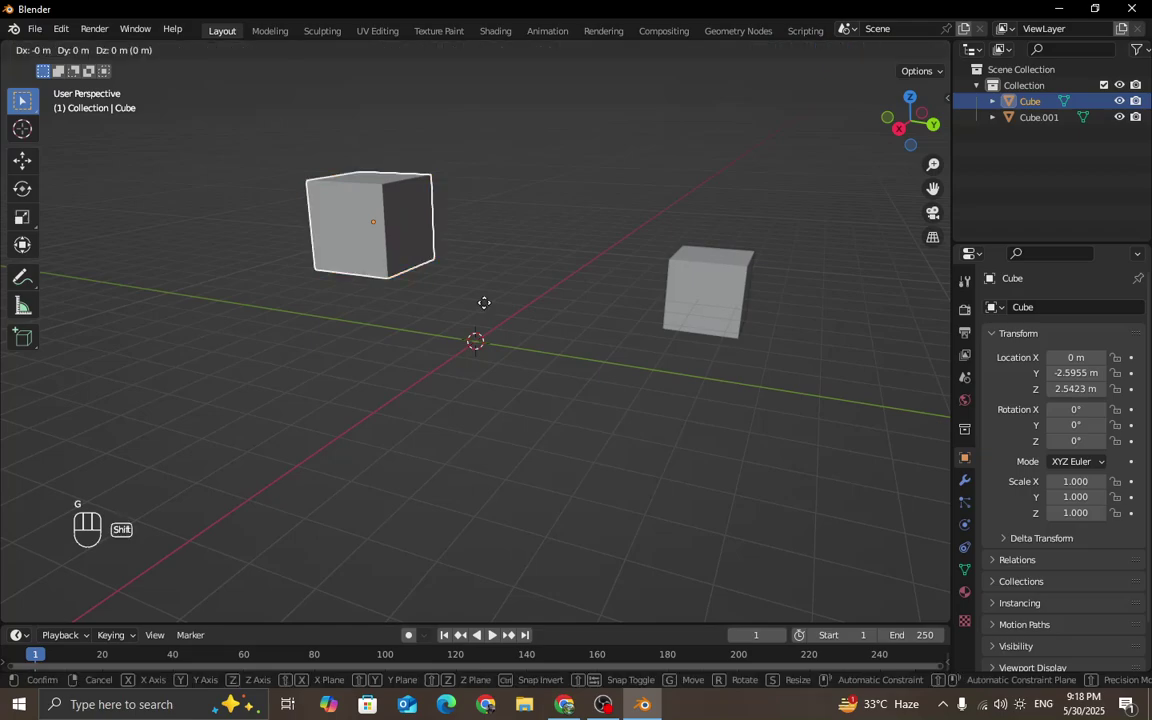
pyautogui.hotkey('shift', 'y')
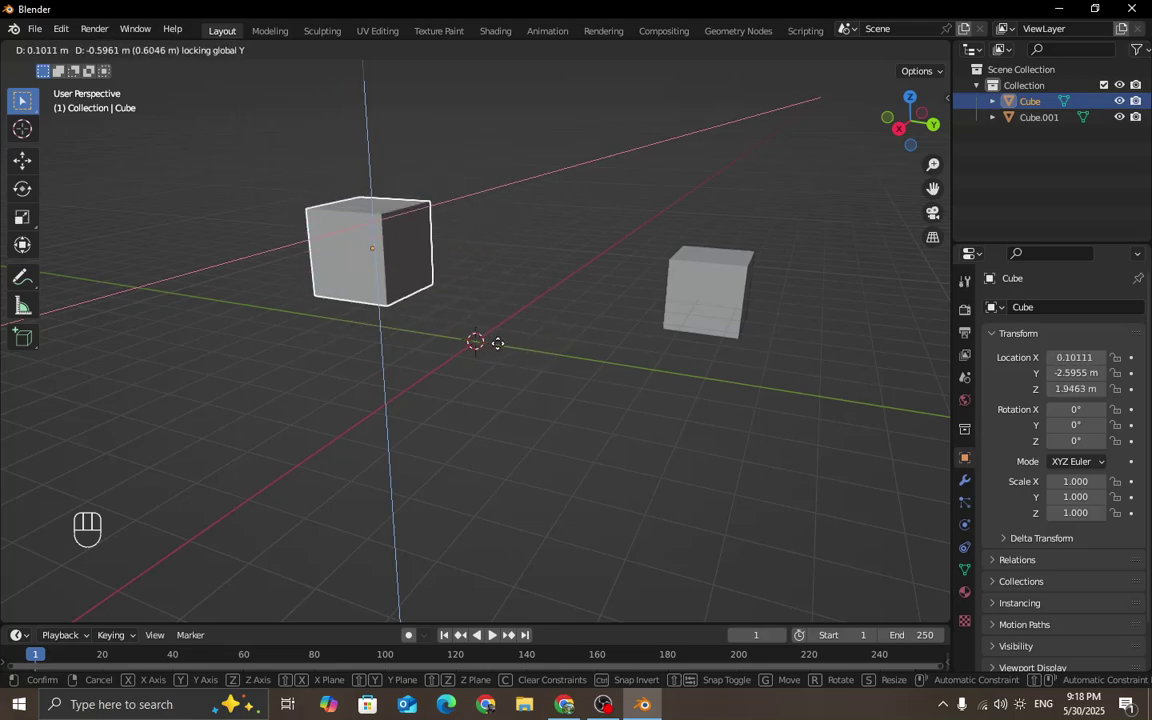
pyautogui.rightClick(497, 343)
# Rotate the first cube freely in the view to a rotation of about X -256°, Y -44.3°, Z 13.4°.
pyautogui.moveTo(524, 332); pyautogui.dragTo(569, 345, button='middle')
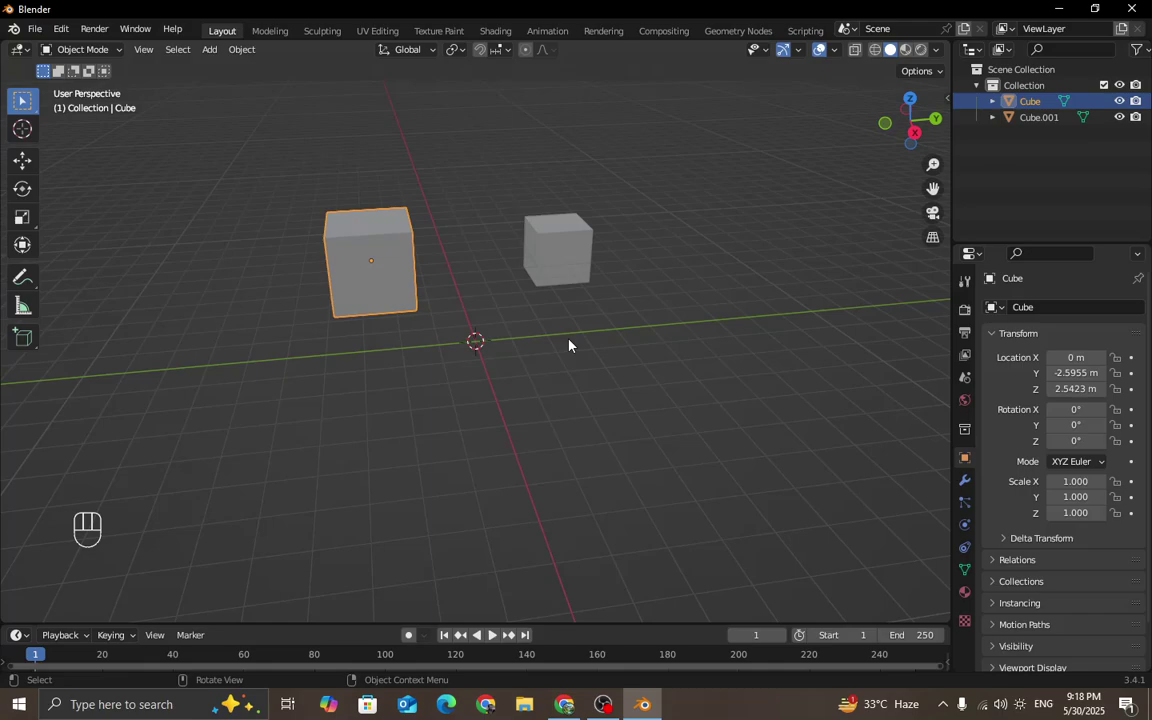
pyautogui.moveTo(568, 342); pyautogui.dragTo(428, 312, button='middle')
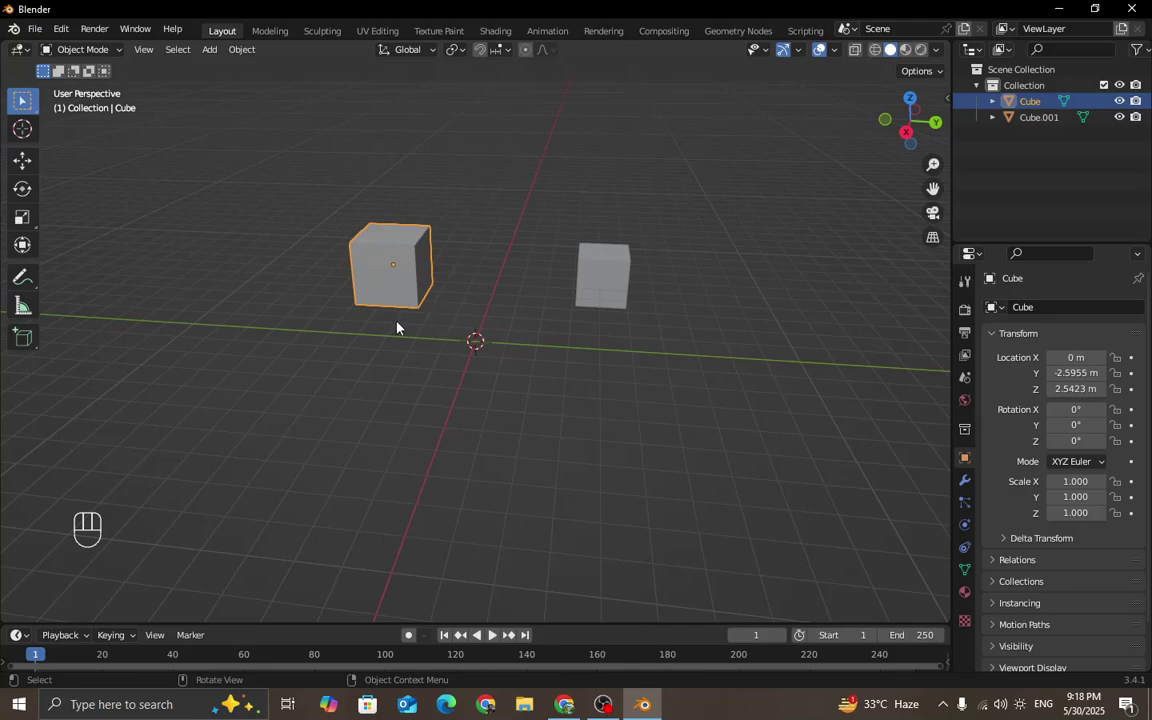
pyautogui.moveTo(397, 328); pyautogui.dragTo(430, 327, button='middle')
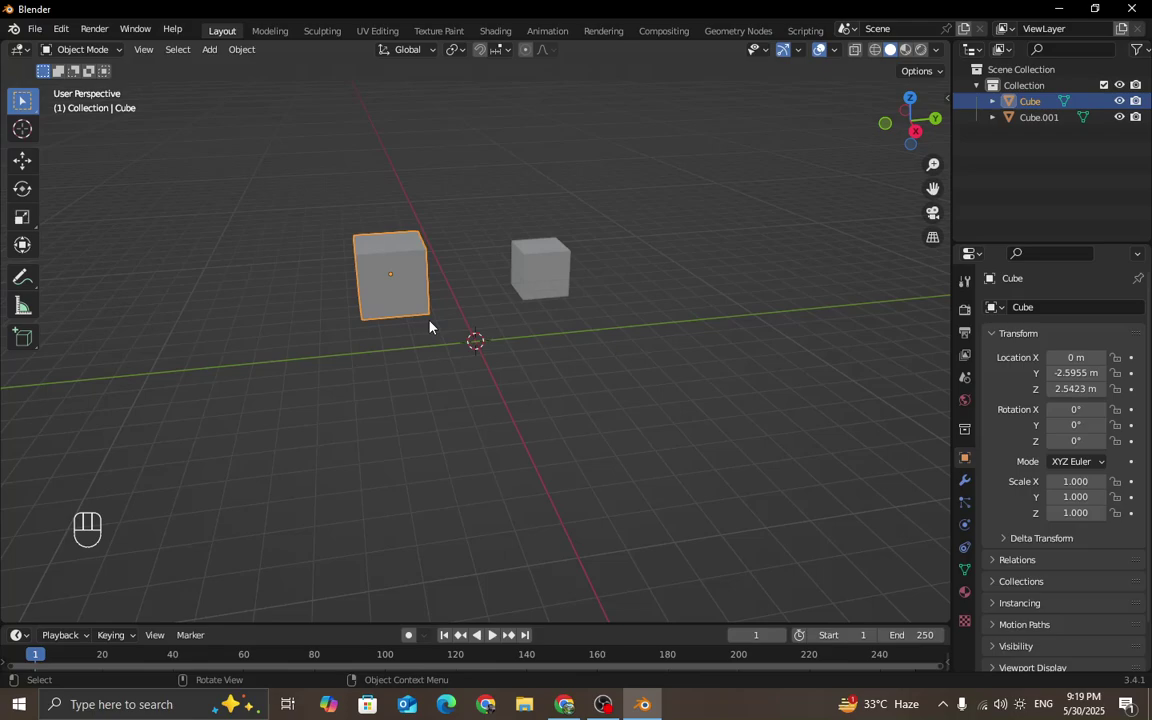
pyautogui.press('r')
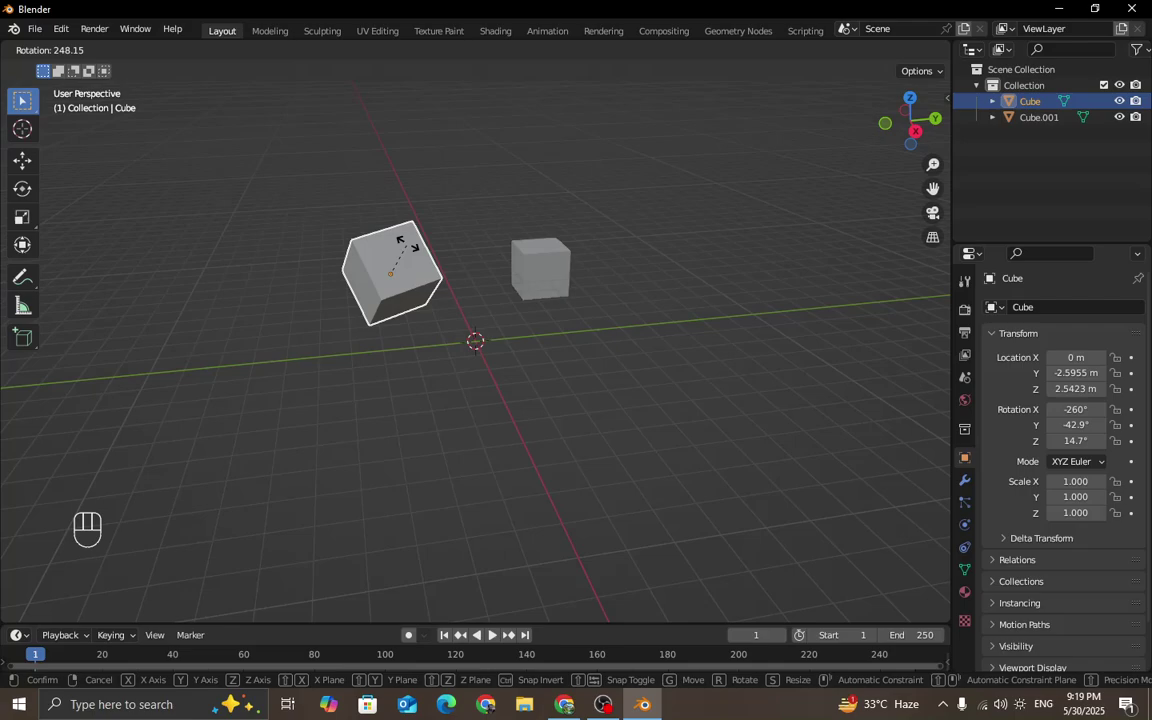
pyautogui.click(414, 230)
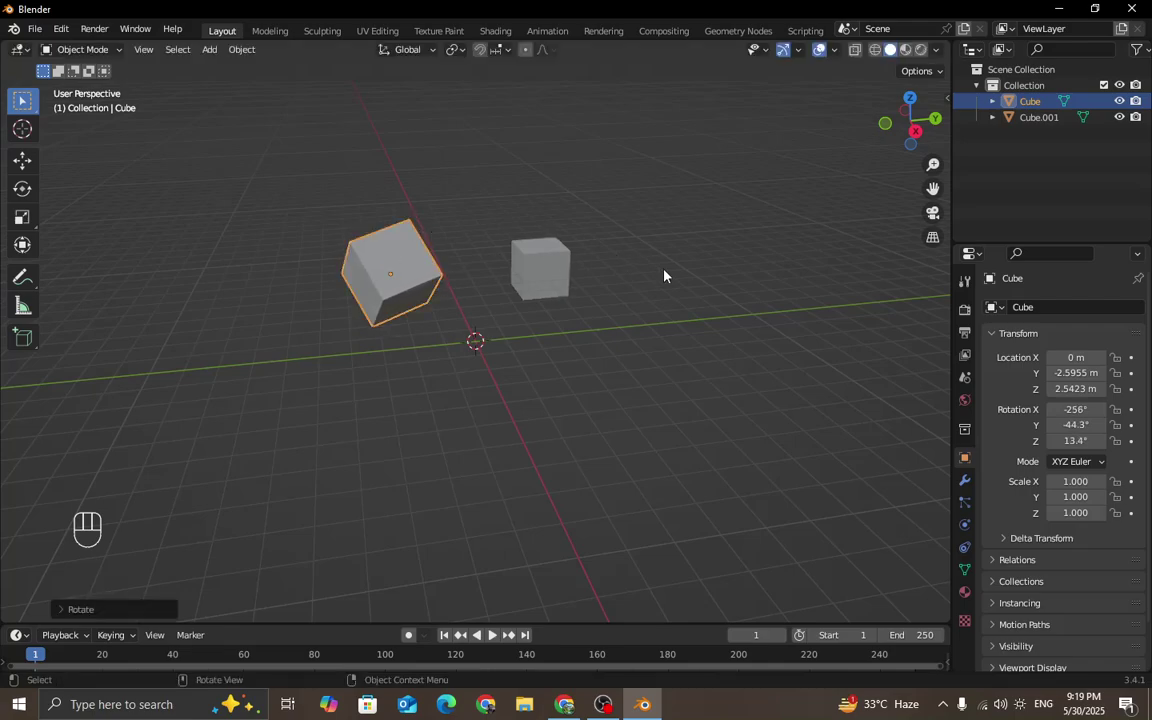
# Select the second cube (Cube.001), try to rotate it freely in the view and cancel the rotation.
pyautogui.moveTo(663, 273); pyautogui.dragTo(396, 262, button='middle')
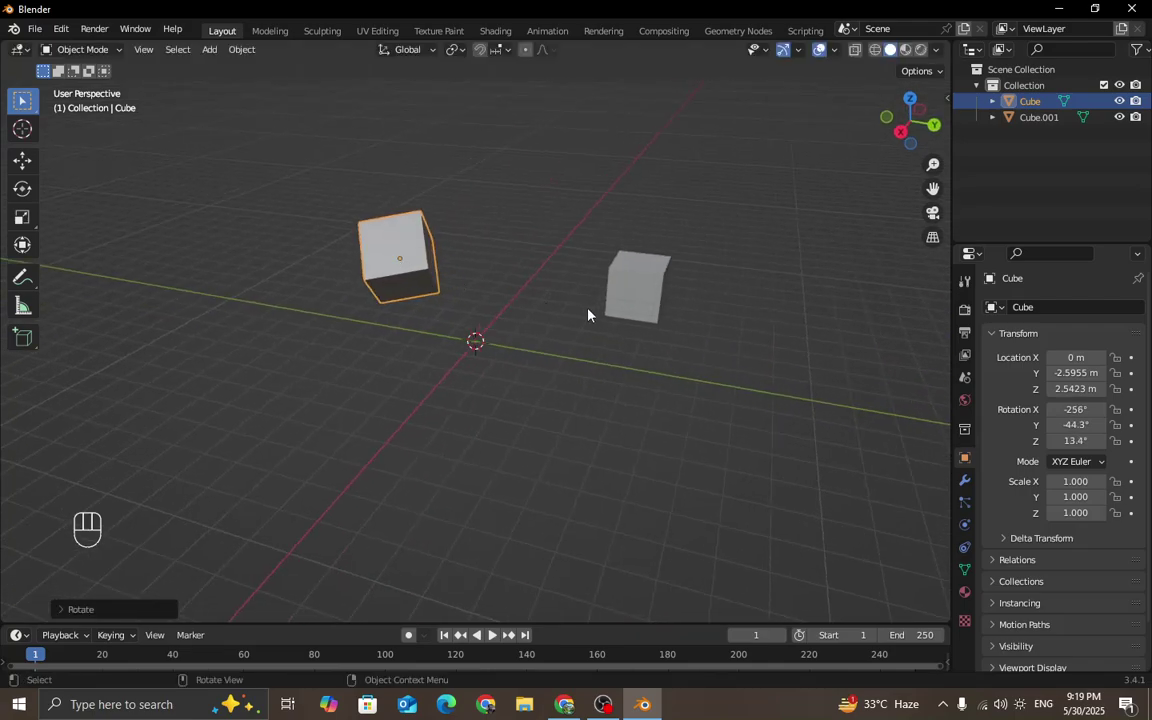
pyautogui.click(643, 290)
pyautogui.moveTo(643, 290); pyautogui.dragTo(684, 313, button='middle')
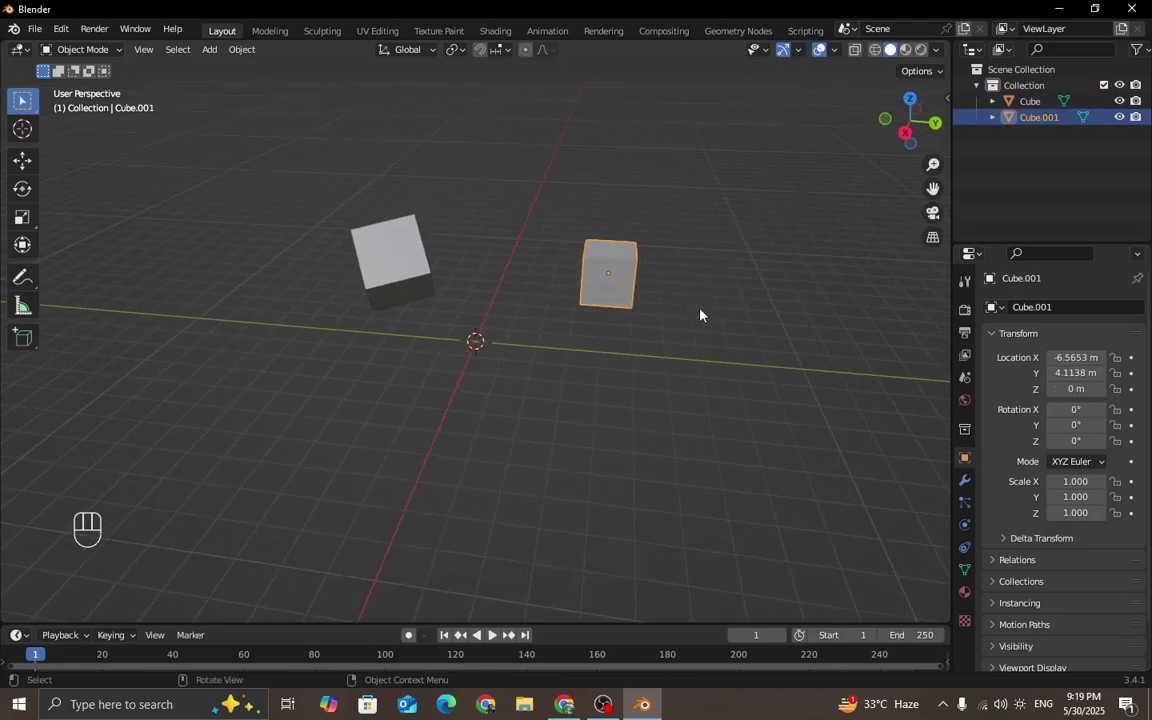
pyautogui.press('r')
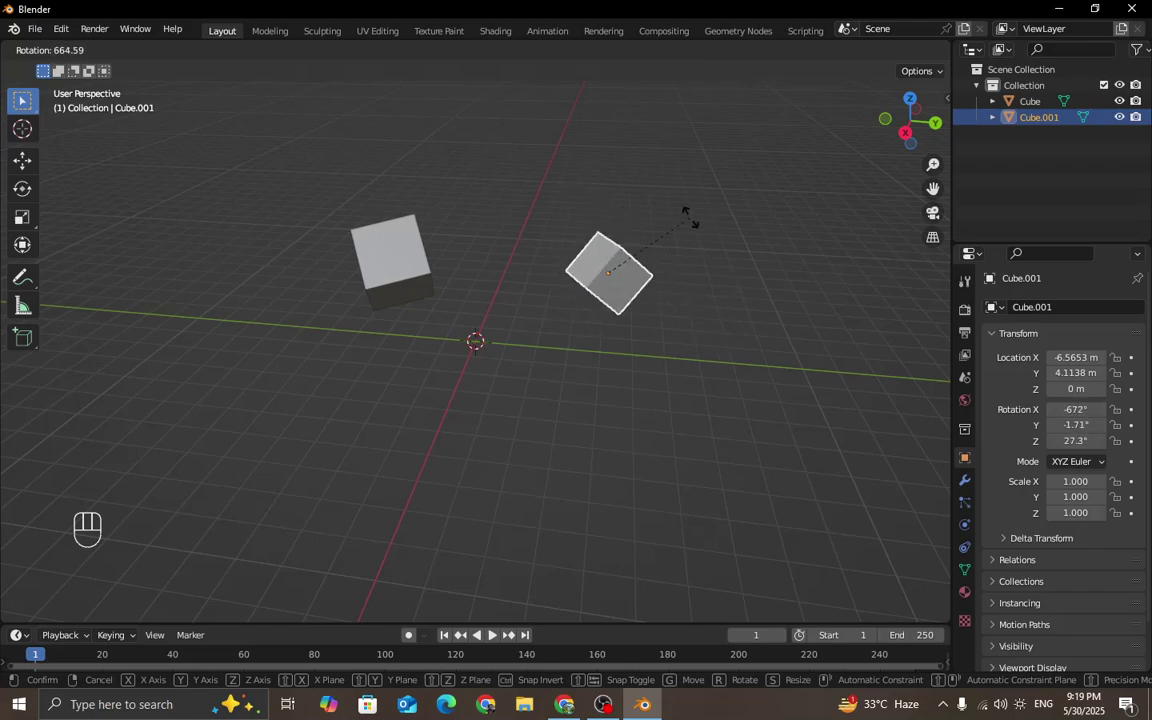
pyautogui.press('Escape')
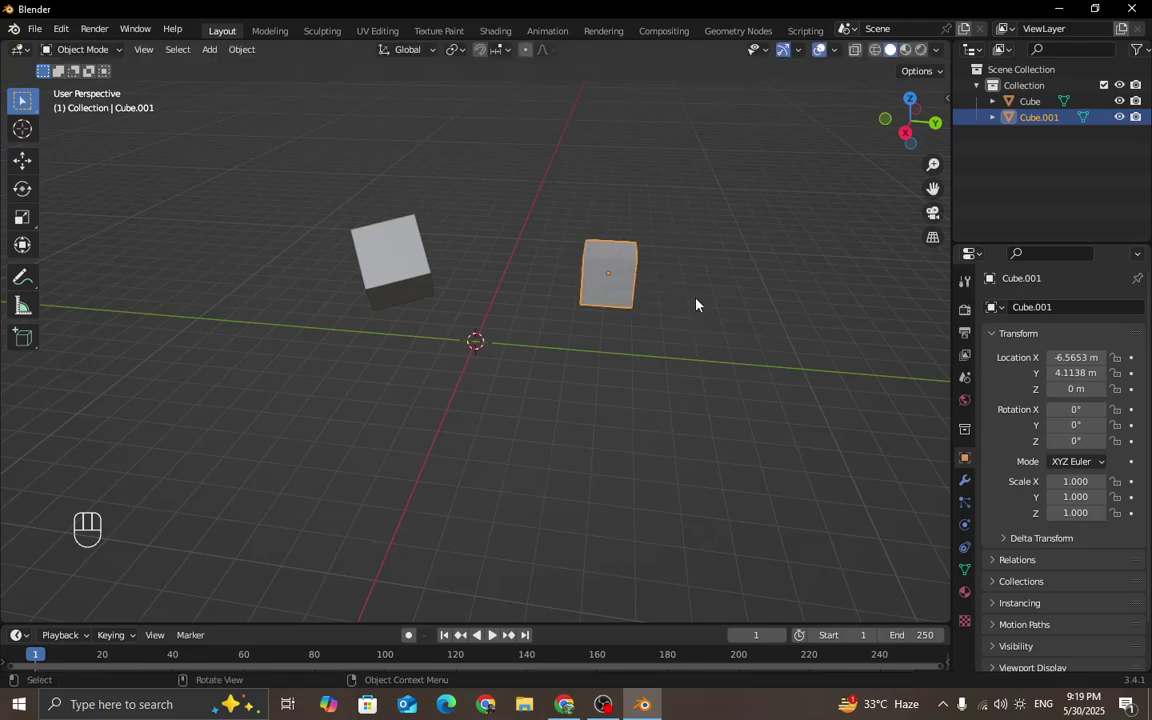
# Rotate the second cube (Cube.001) about 133° around the global X axis.
pyautogui.press('r')
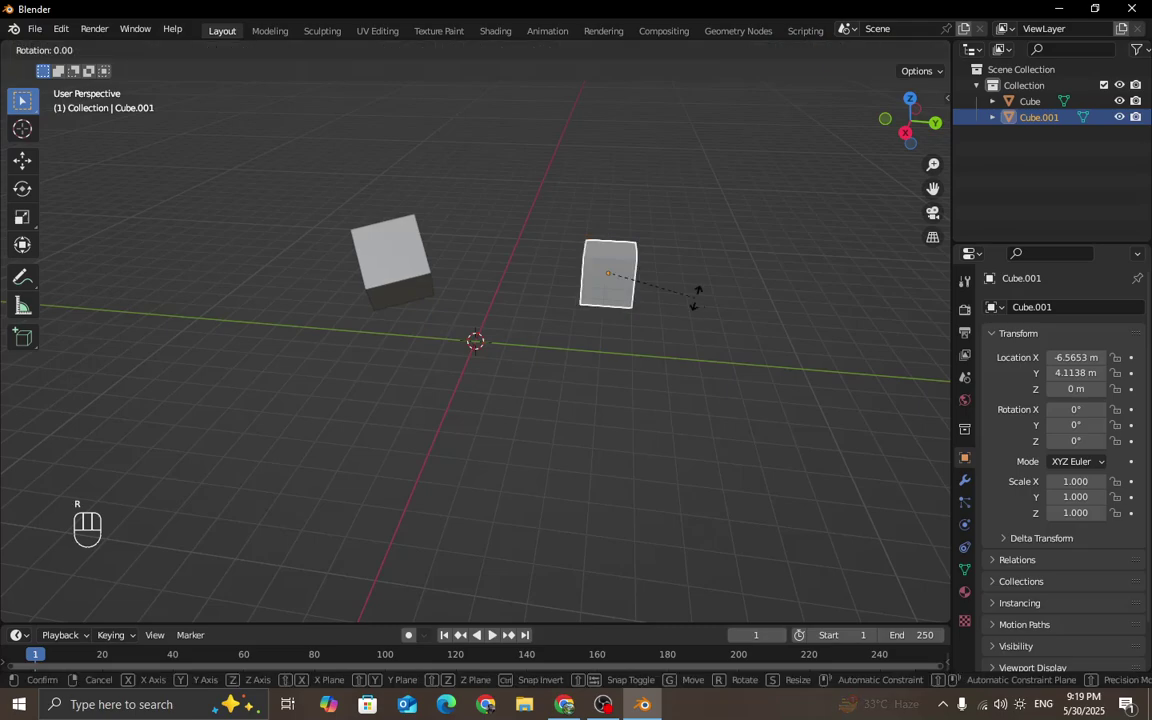
pyautogui.press('x')
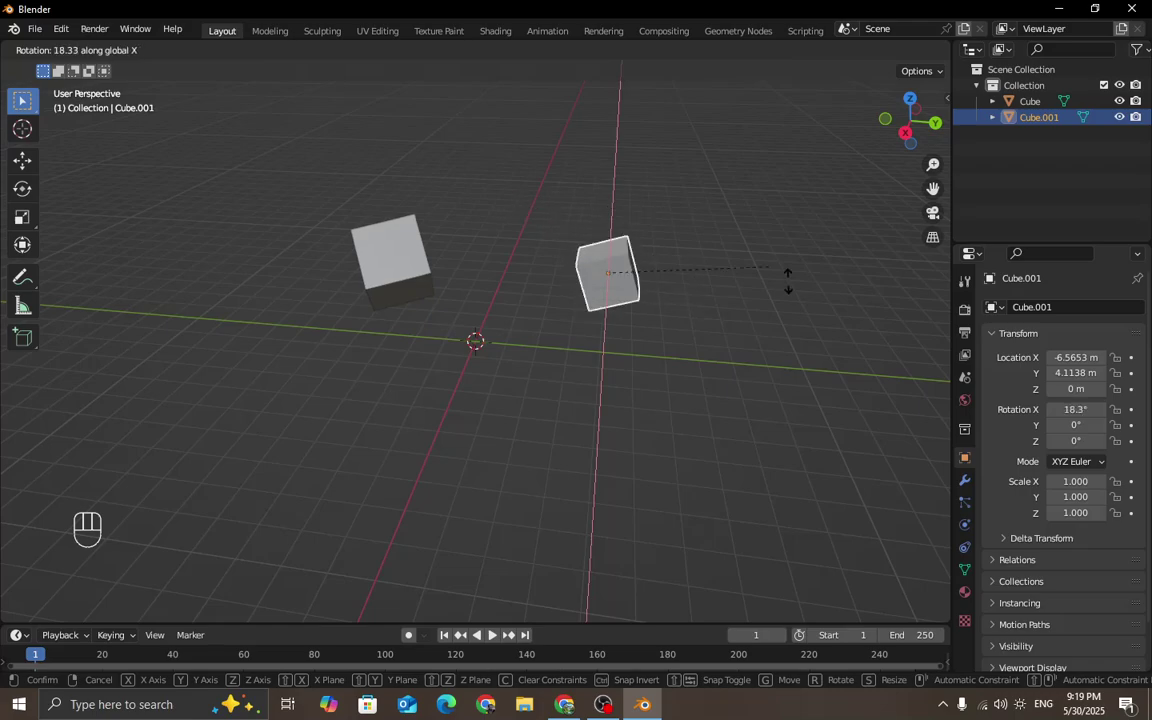
pyautogui.click(580, 221)
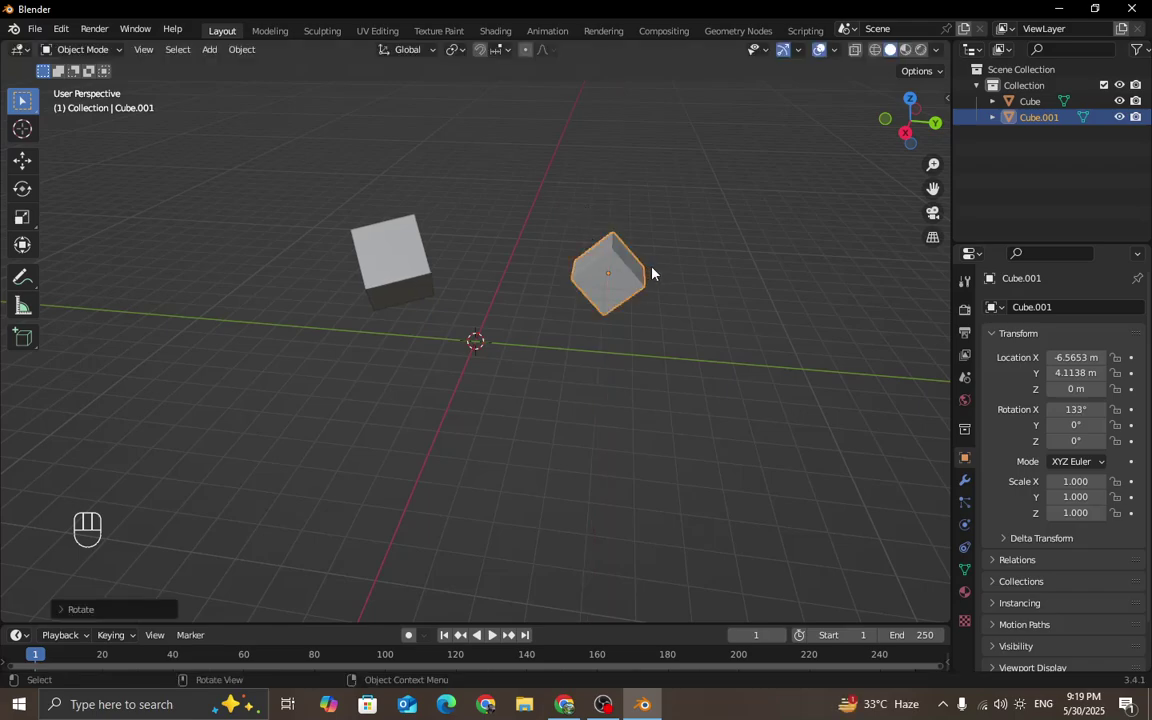
# Rotate the second cube (Cube.001) about -142° around the global Z axis.
pyautogui.press('r')
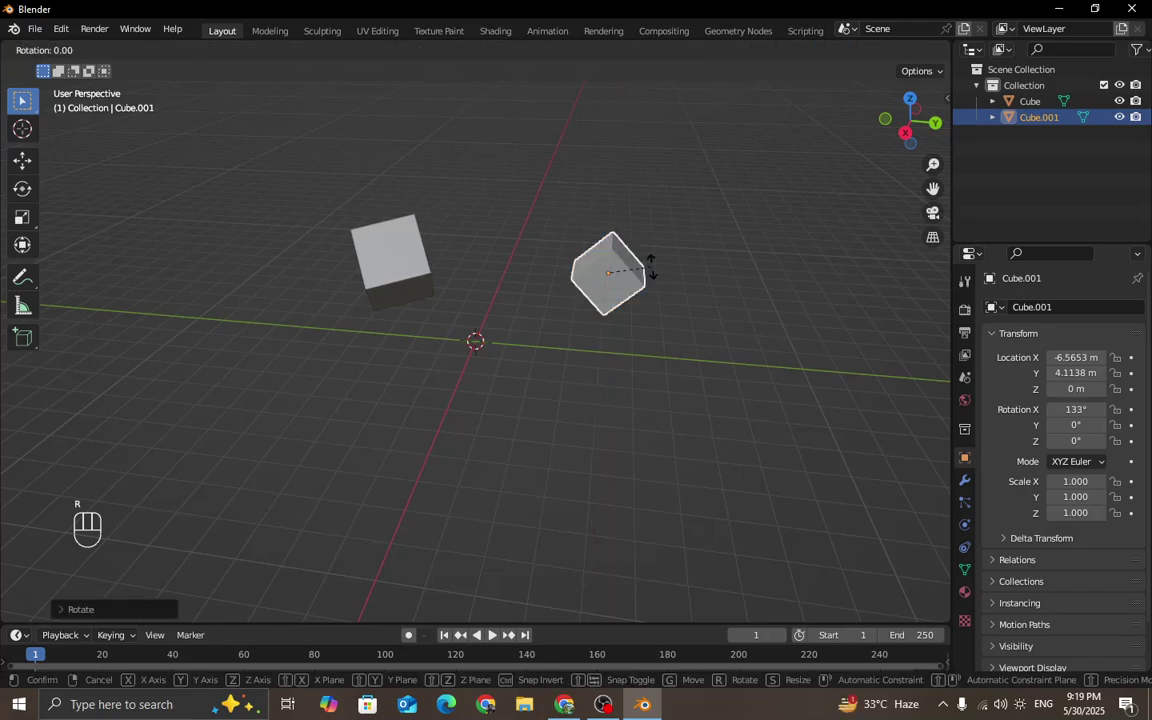
pyautogui.press('z')
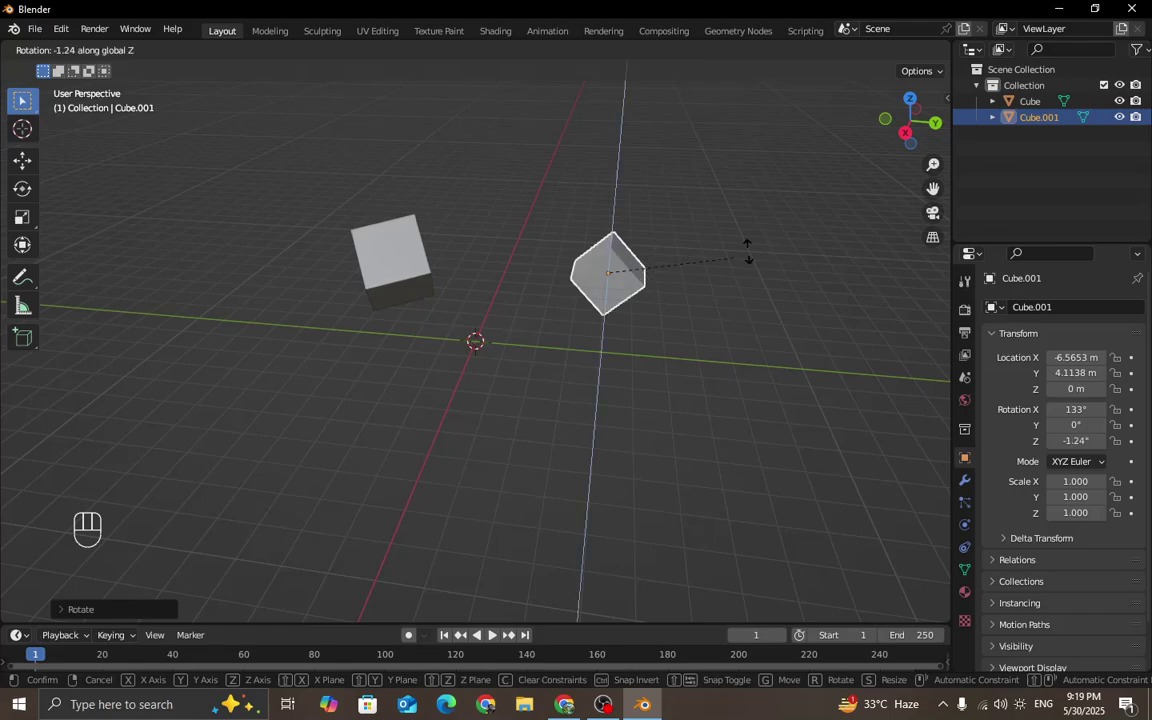
pyautogui.click(581, 301)
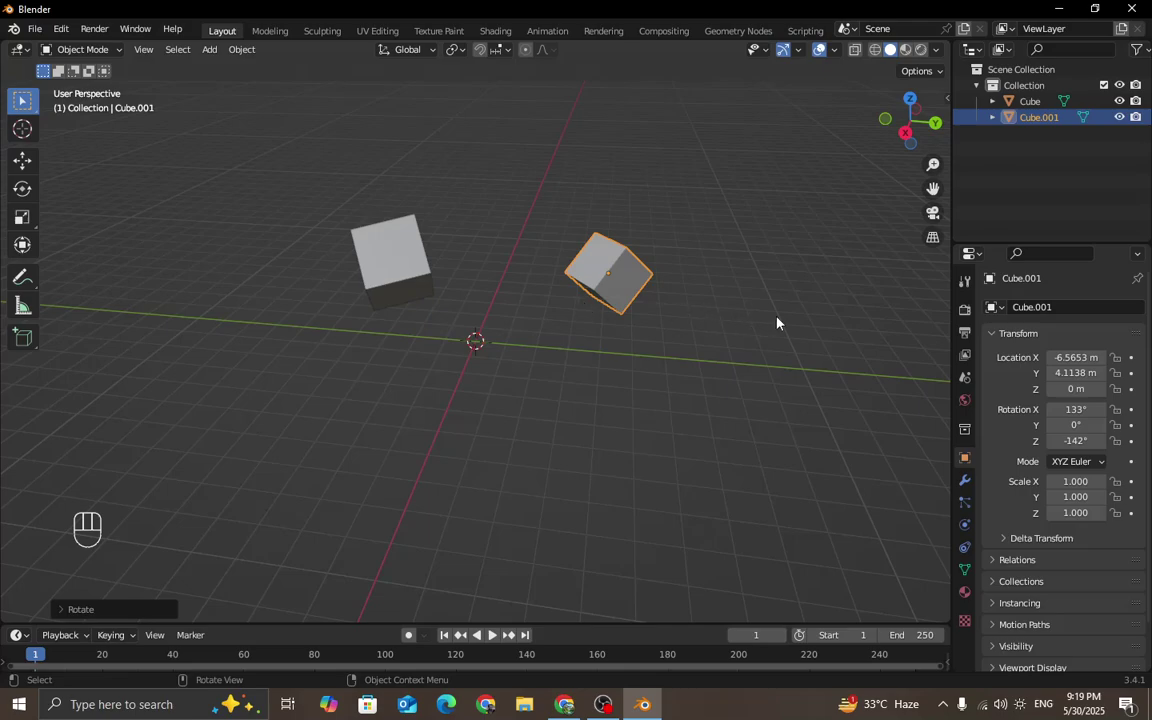
# Rotate the second cube around the global Y axis to a rotation of about X 155°, Y 25.7°, Z -137°.
pyautogui.press('r')
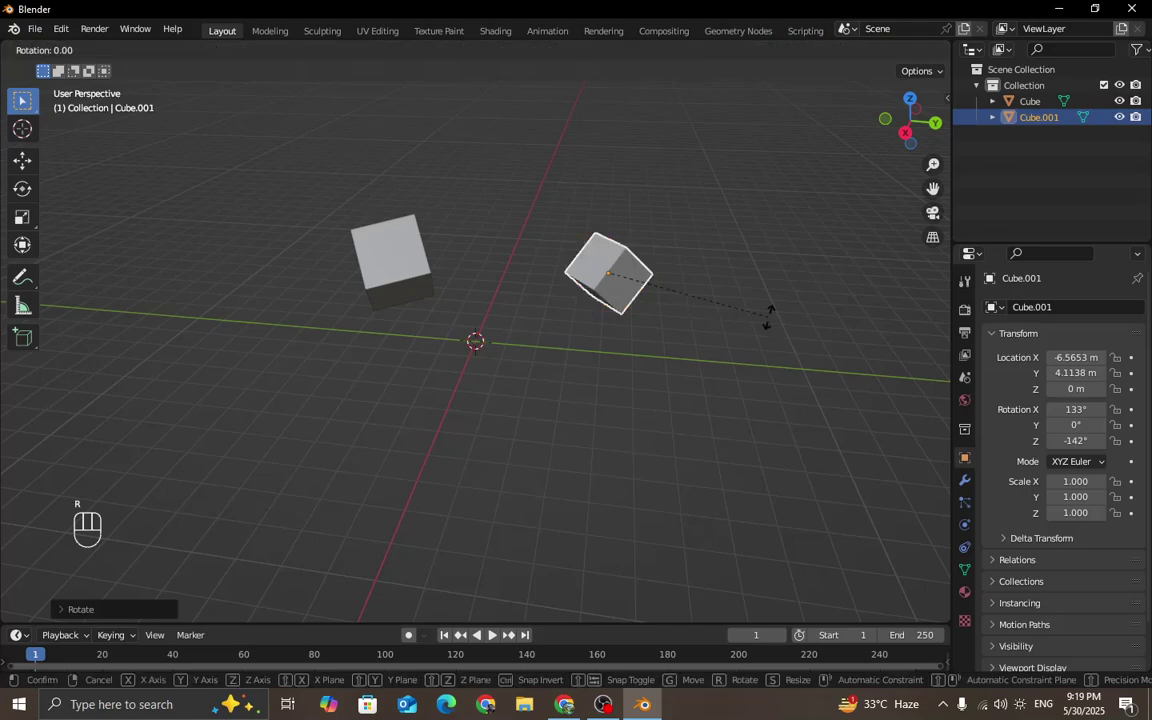
pyautogui.press('y')
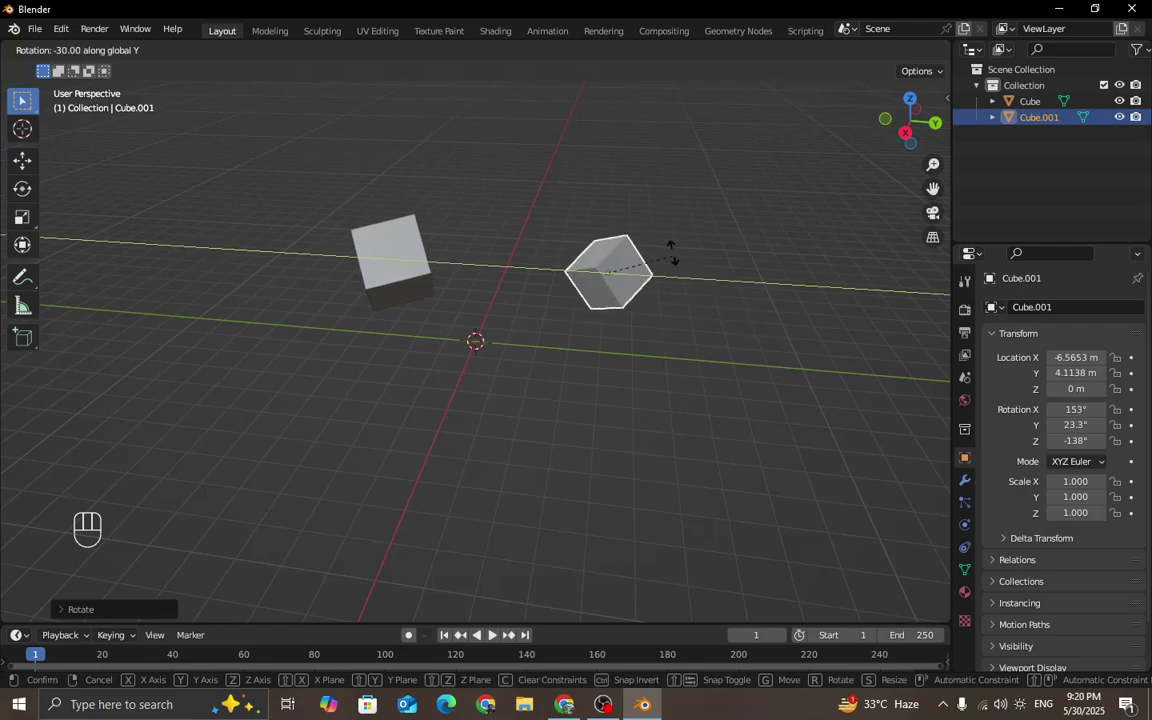
pyautogui.click(684, 288)
# Select the first cube (Cube) and examine both cubes by orbiting and zooming the view in and out.
pyautogui.moveTo(684, 288); pyautogui.dragTo(694, 321, button='middle')
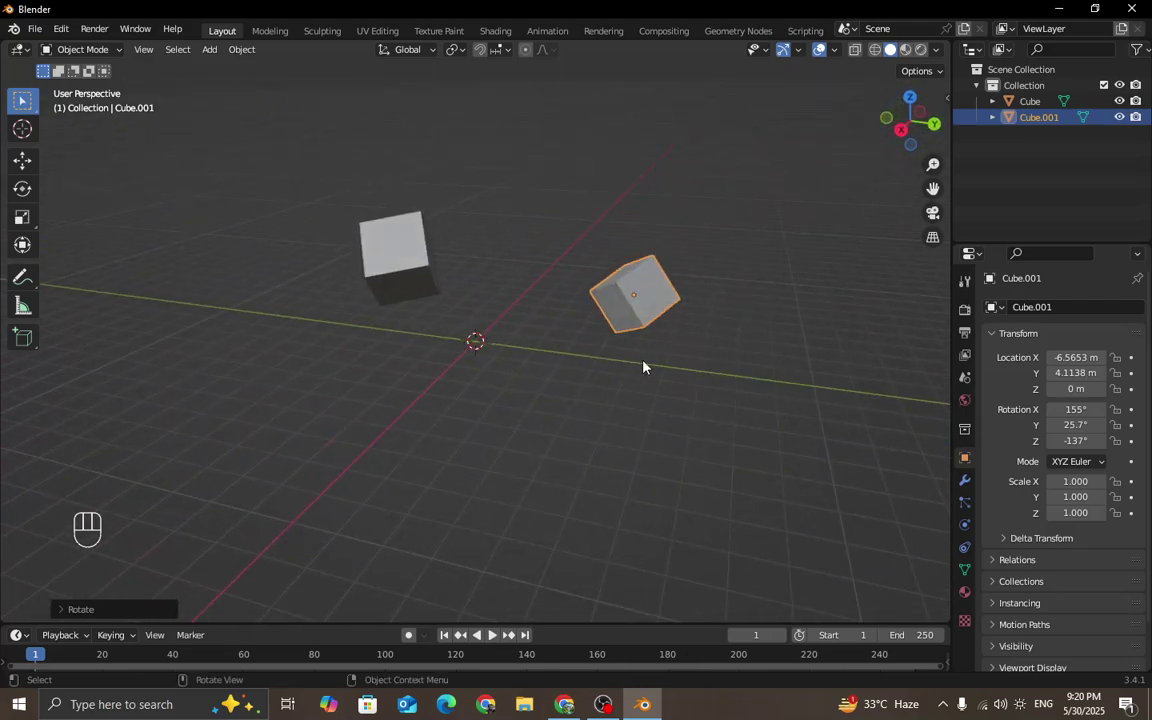
pyautogui.moveTo(563, 347); pyautogui.dragTo(429, 324, button='middle')
pyautogui.click(437, 288)
pyautogui.scroll(4, 458, 289)
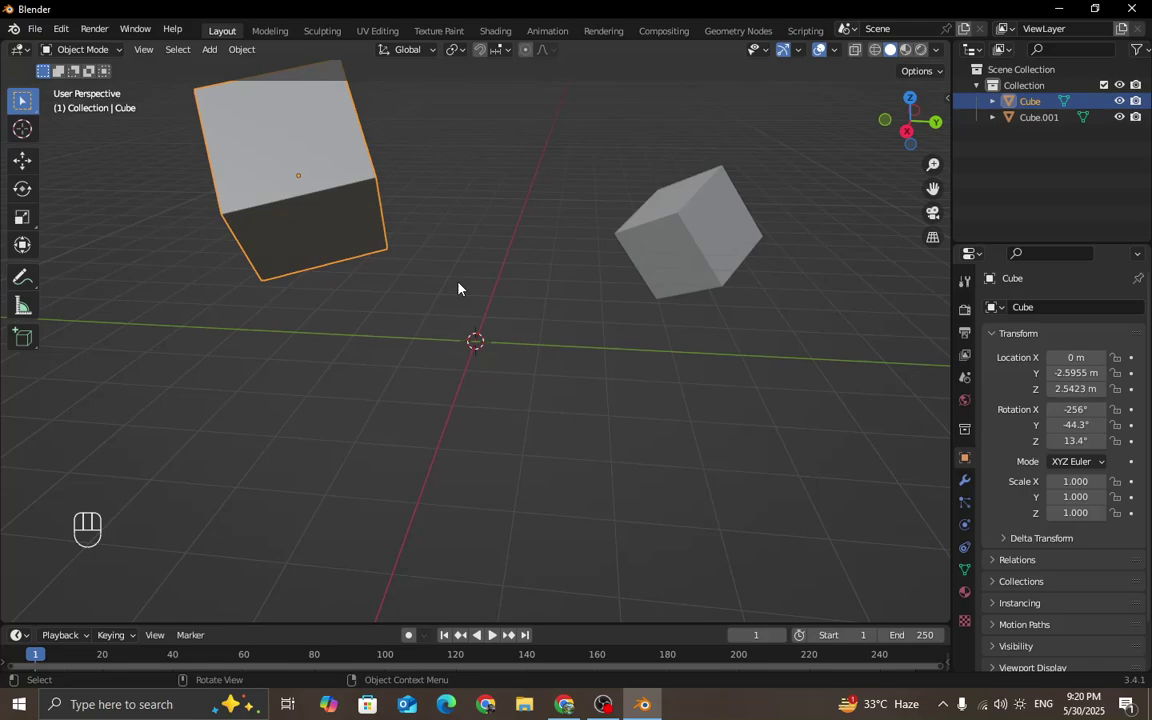
pyautogui.scroll(6, 458, 289)
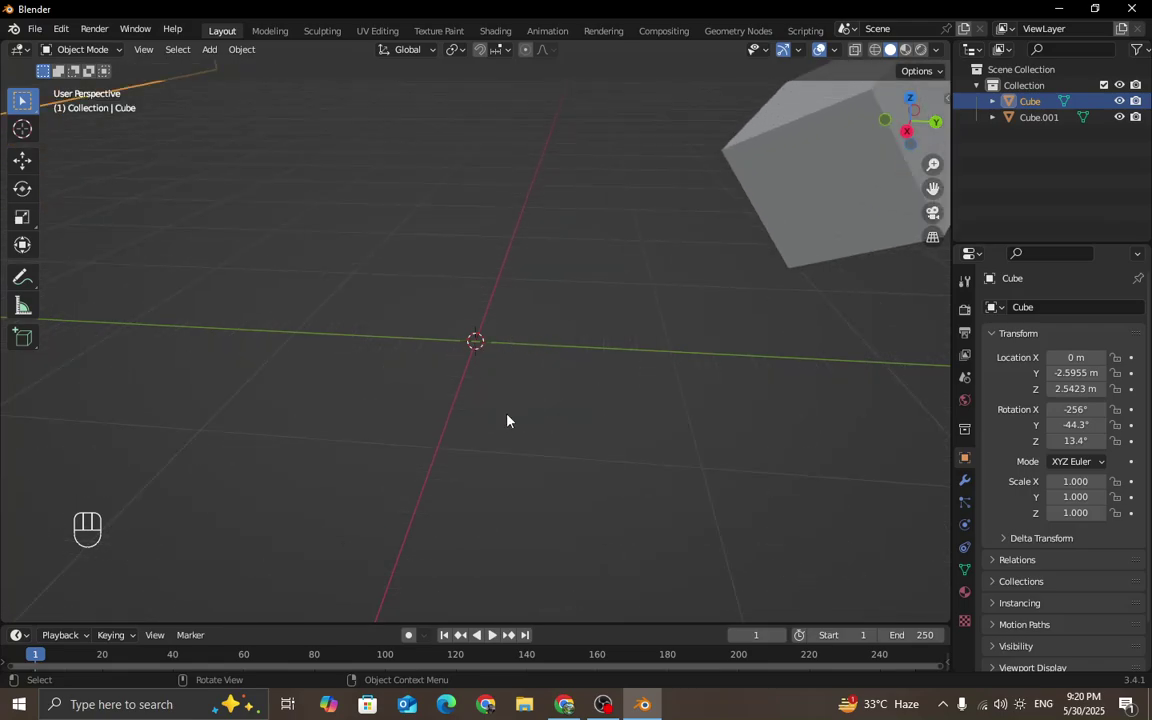
pyautogui.scroll(-5, 489, 342)
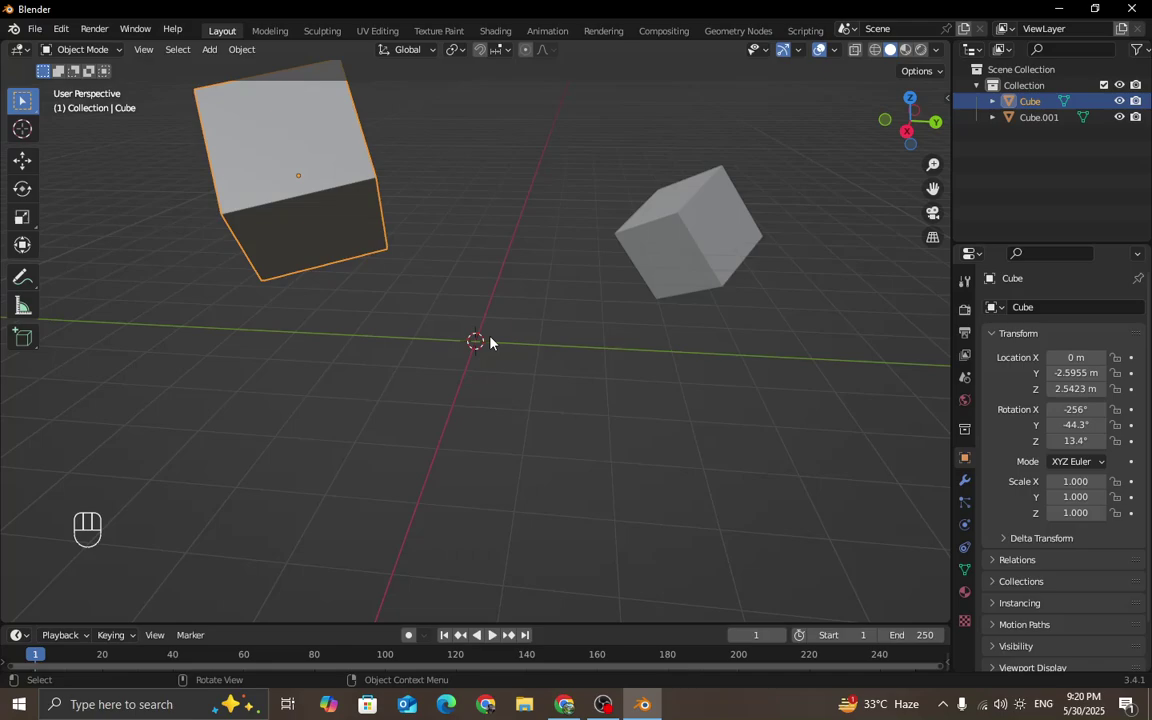
pyautogui.scroll(4, 405, 275)
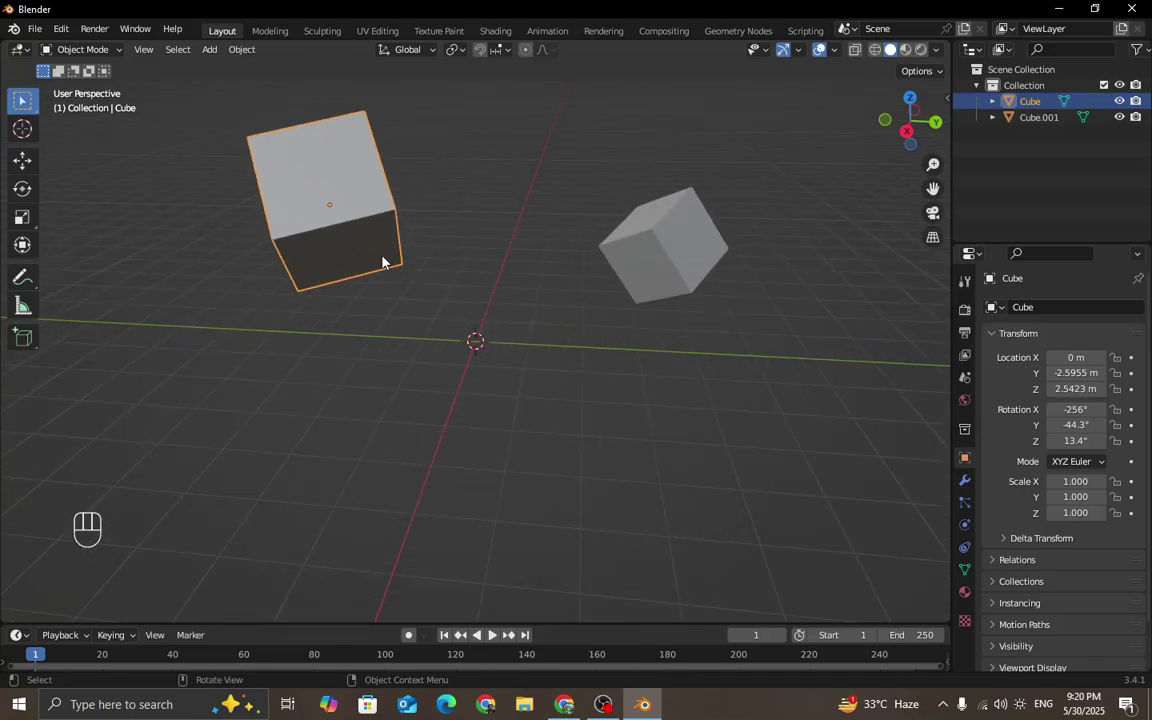
pyautogui.scroll(-5, 370, 250)
pyautogui.scroll(1, 400, 262)
pyautogui.scroll(1, 439, 284)
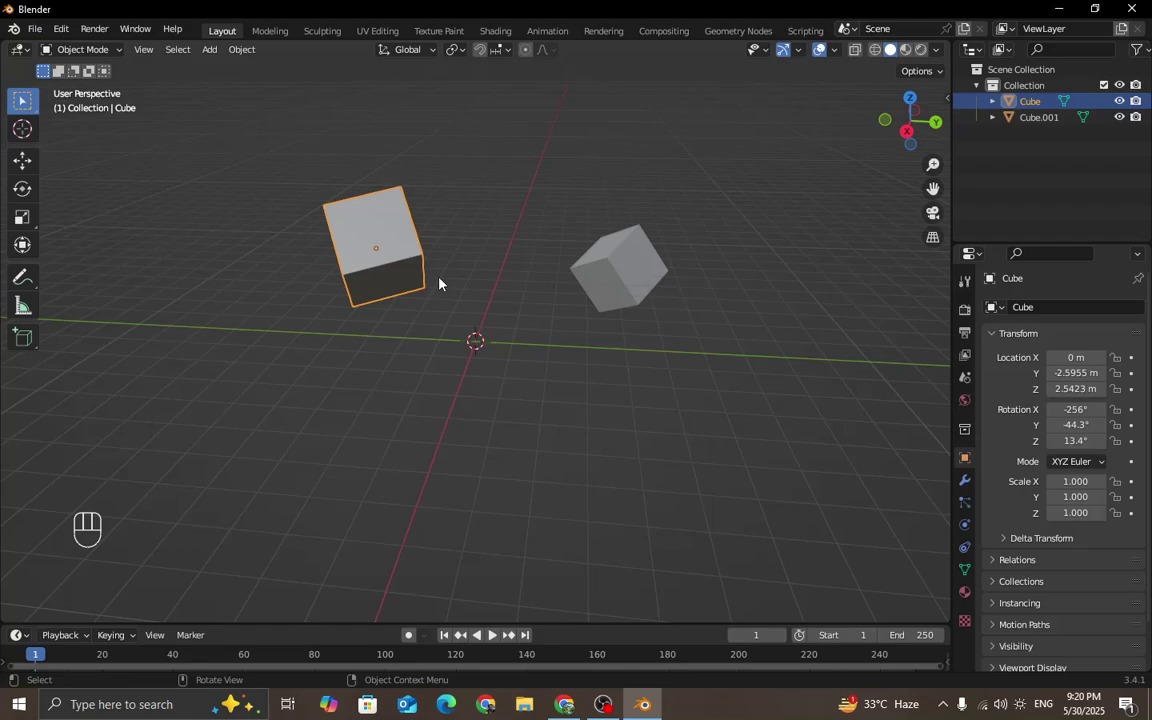
# Frame the selected first cube in the view and examine it closely from several sides.
pyautogui.press('KP_Decimal')
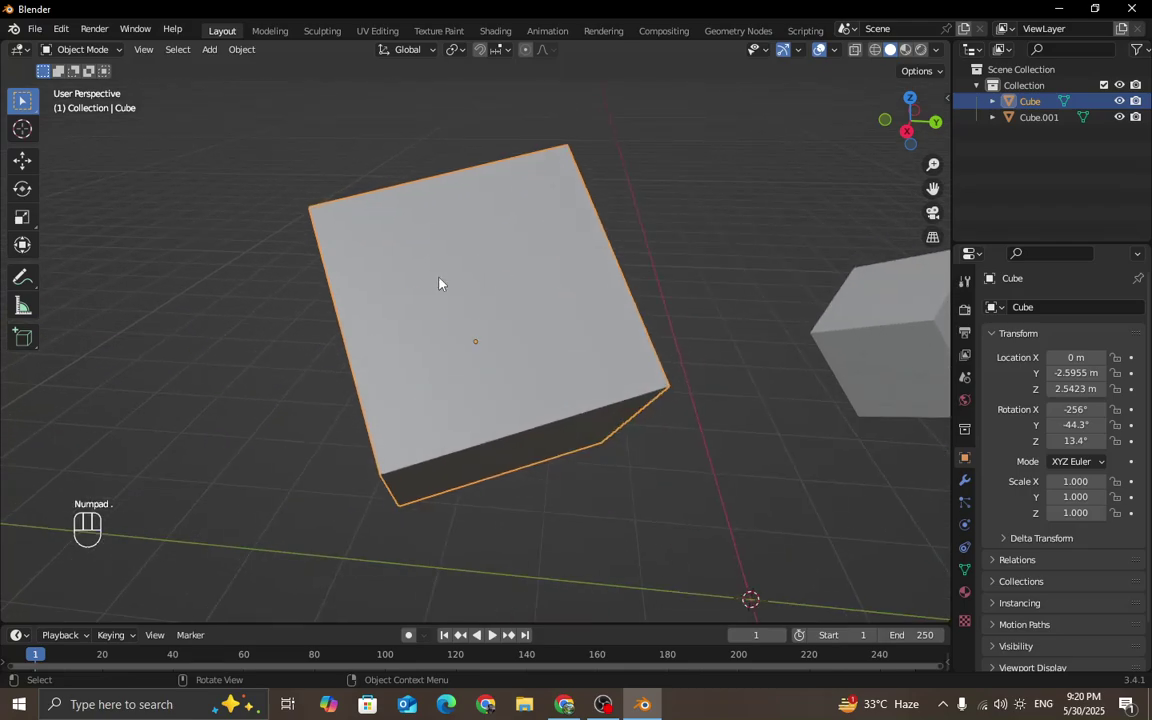
pyautogui.scroll(-2, 568, 407)
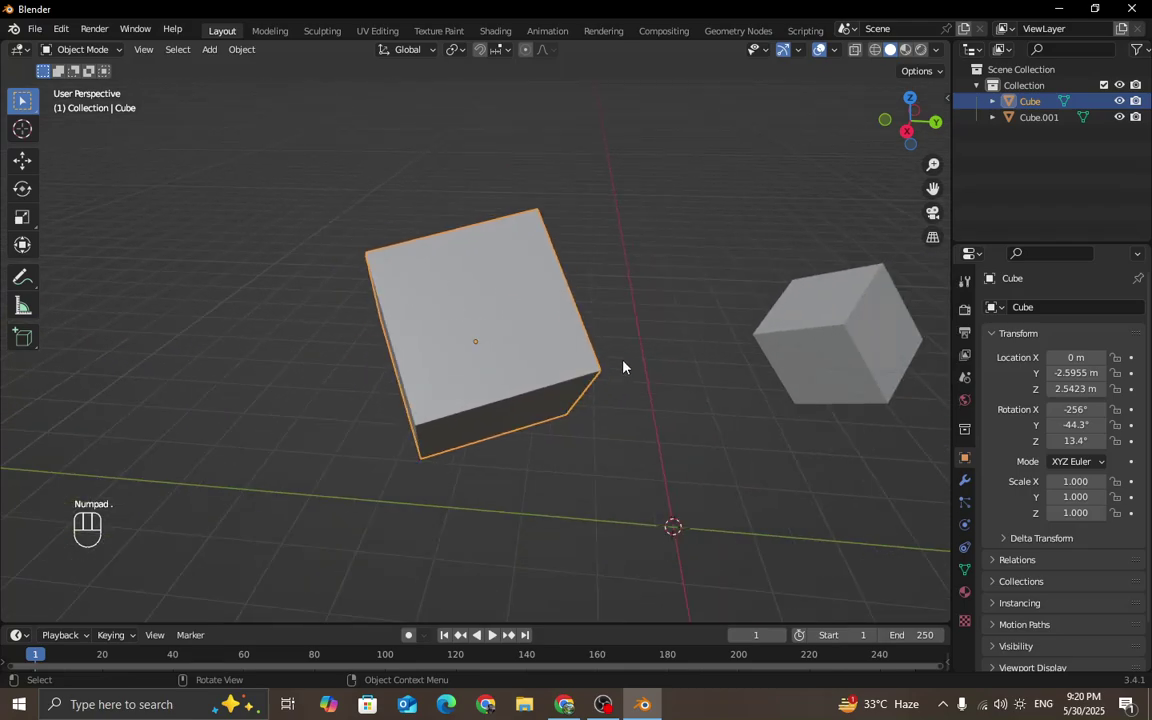
pyautogui.moveTo(663, 352); pyautogui.dragTo(310, 328, button='middle')
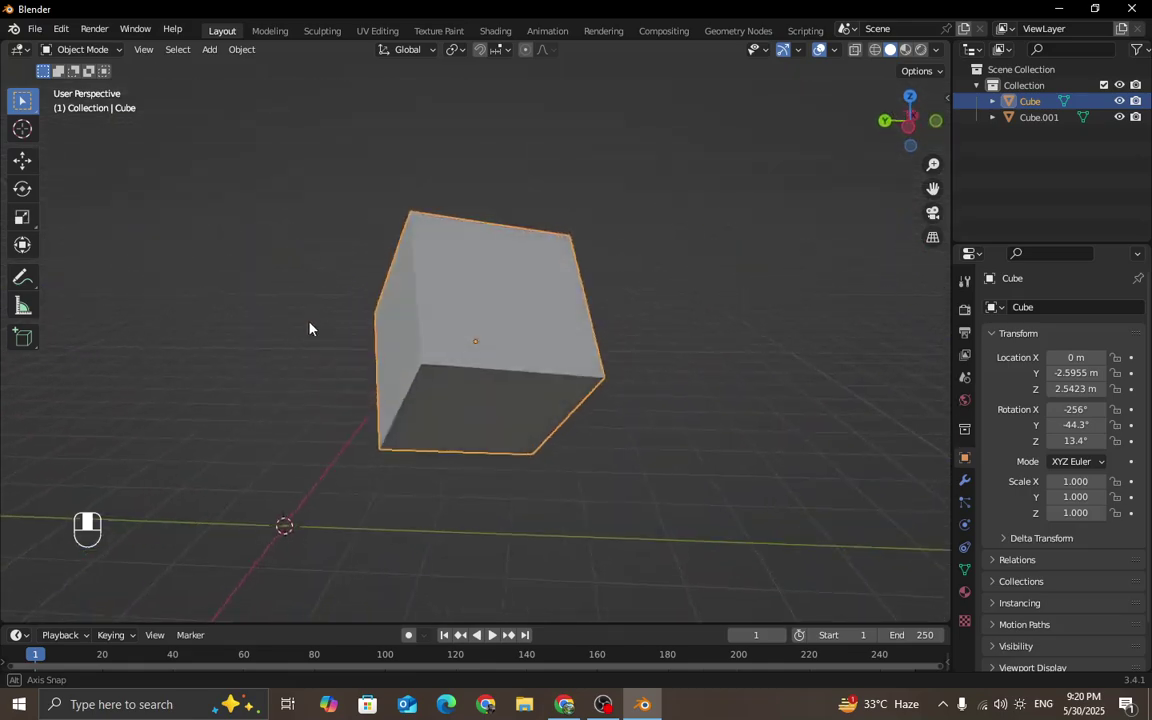
pyautogui.scroll(6, 463, 351)
pyautogui.scroll(-6, 463, 351)
pyautogui.moveTo(463, 351); pyautogui.dragTo(675, 315, button='middle')
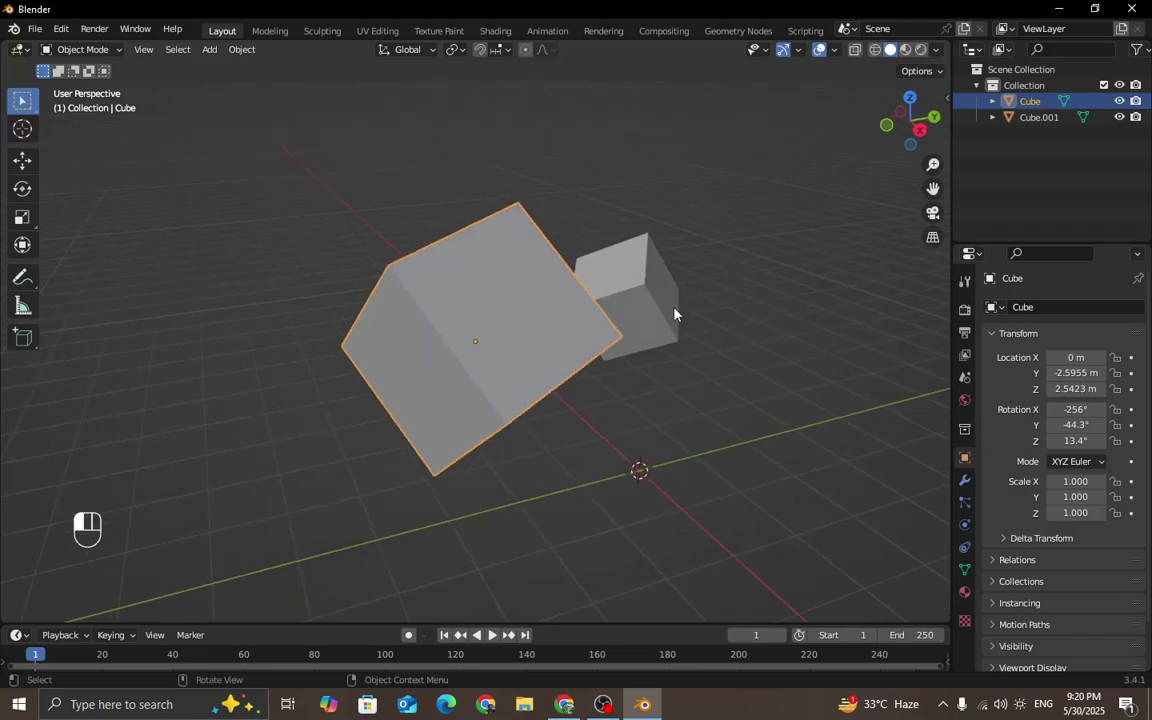
# Select the second cube (Cube.001), frame it in the view and examine it from several sides.
pyautogui.click(675, 315)
pyautogui.press('KP_Decimal')
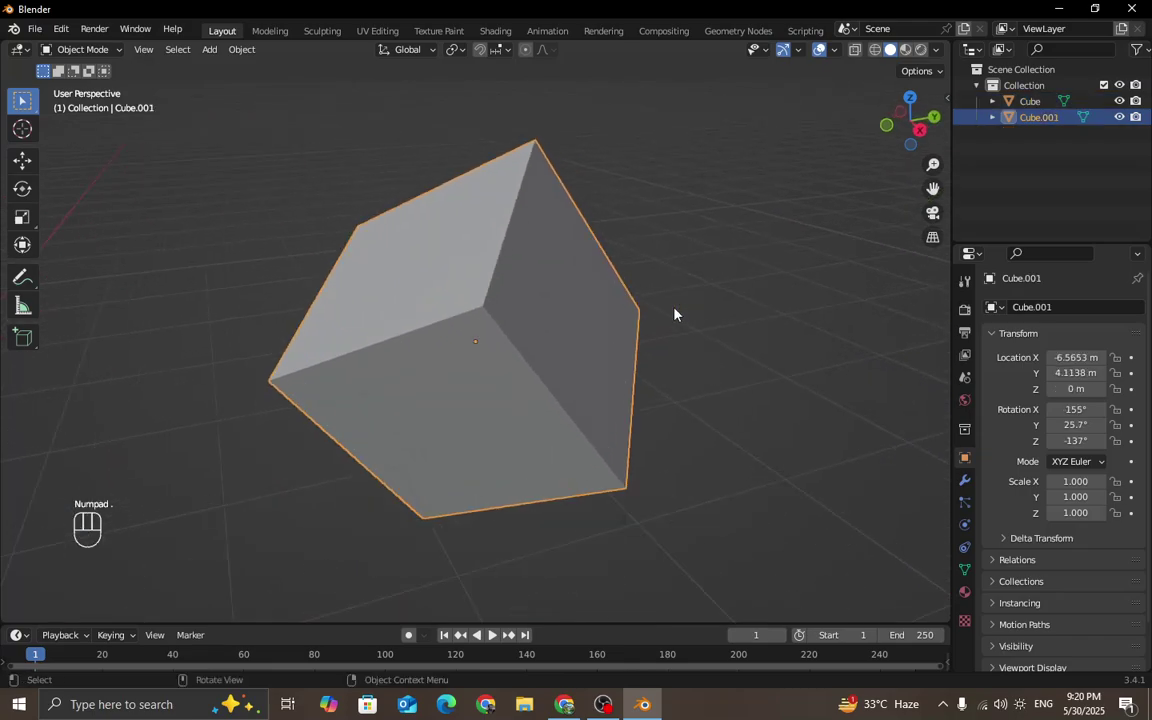
pyautogui.moveTo(710, 365); pyautogui.dragTo(663, 398, button='middle')
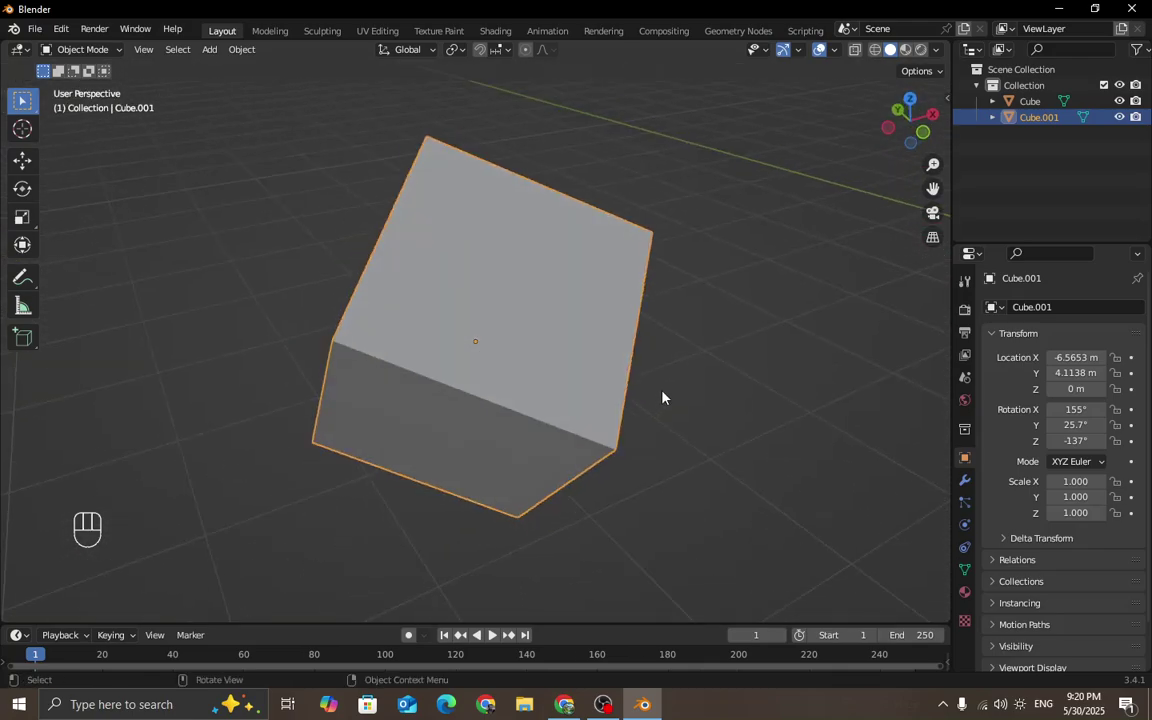
pyautogui.scroll(-3, 475, 348)
pyautogui.moveTo(475, 348); pyautogui.dragTo(659, 336, button='middle')
pyautogui.moveTo(662, 316); pyautogui.dragTo(536, 345, button='middle')
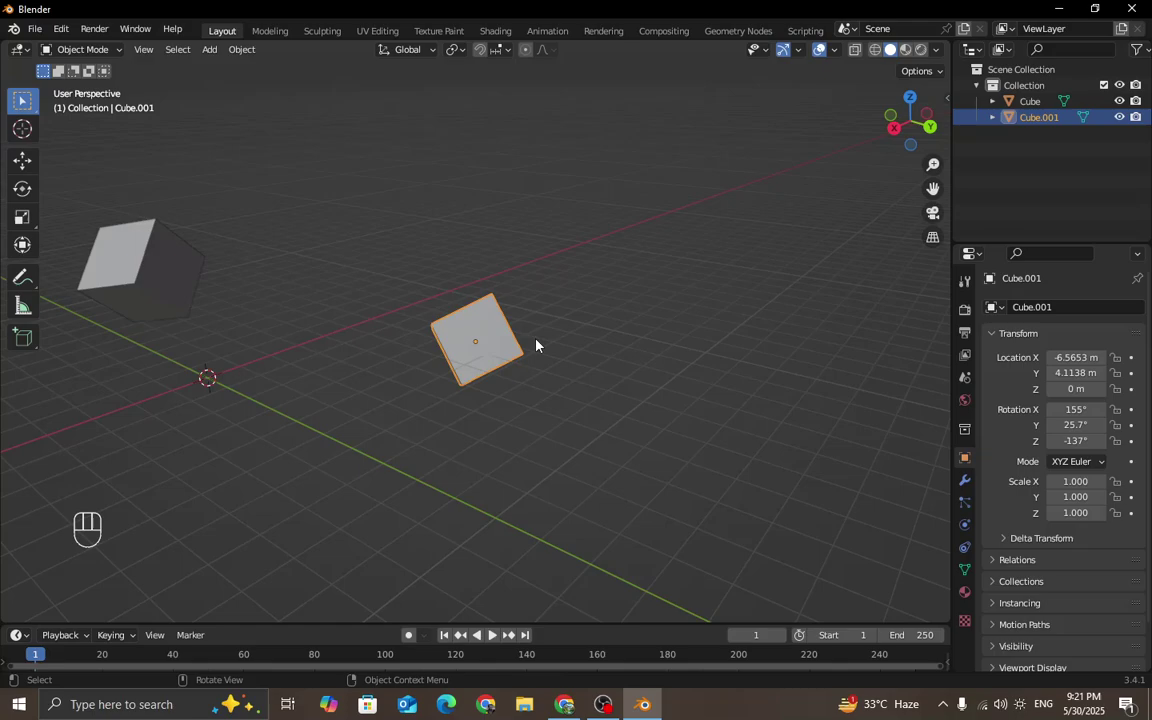
# Rotate the second cube with the global X axis locked to a rotation of about X -609°, Y 46.8°, Z -164°.
pyautogui.press('r')
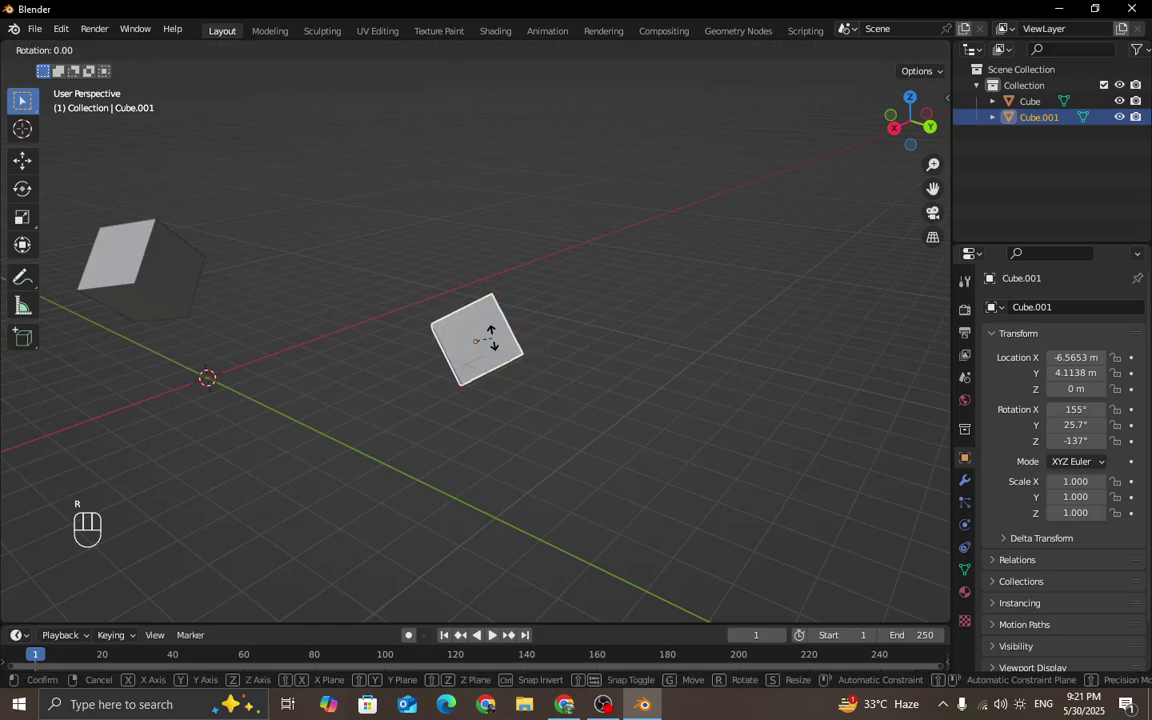
pyautogui.press('x')
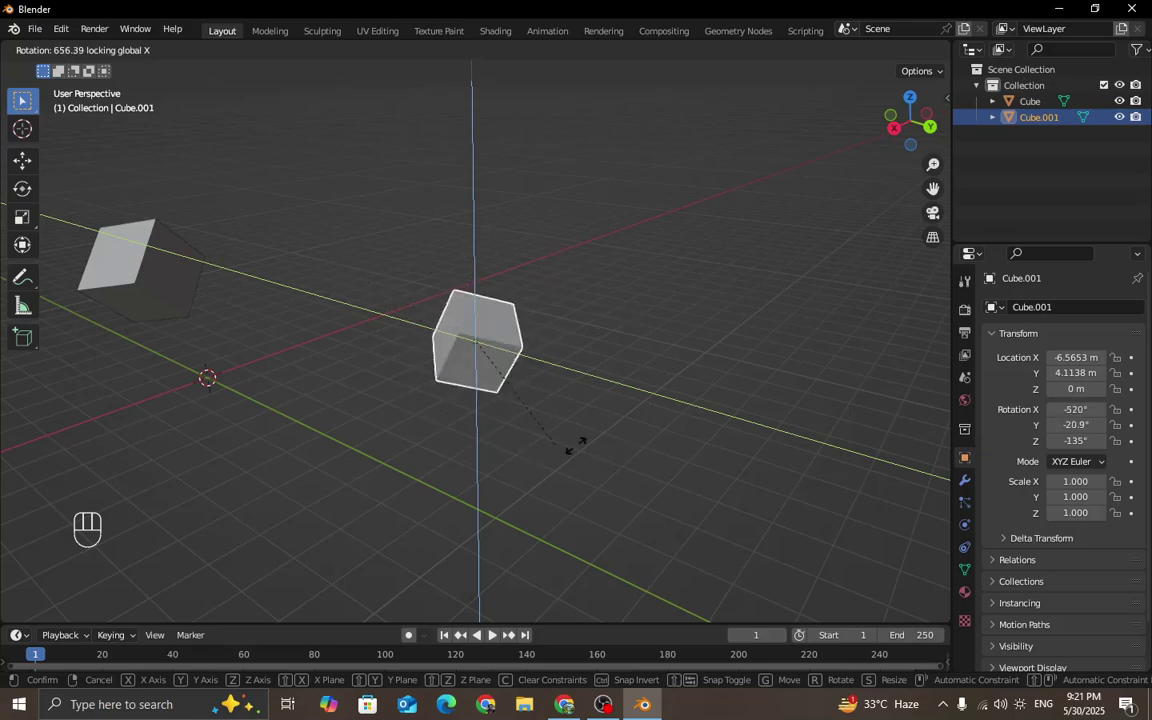
pyautogui.click(535, 368)
# Select both cubes together and delete them from the scene.
pyautogui.moveTo(535, 368); pyautogui.dragTo(451, 357, button='middle')
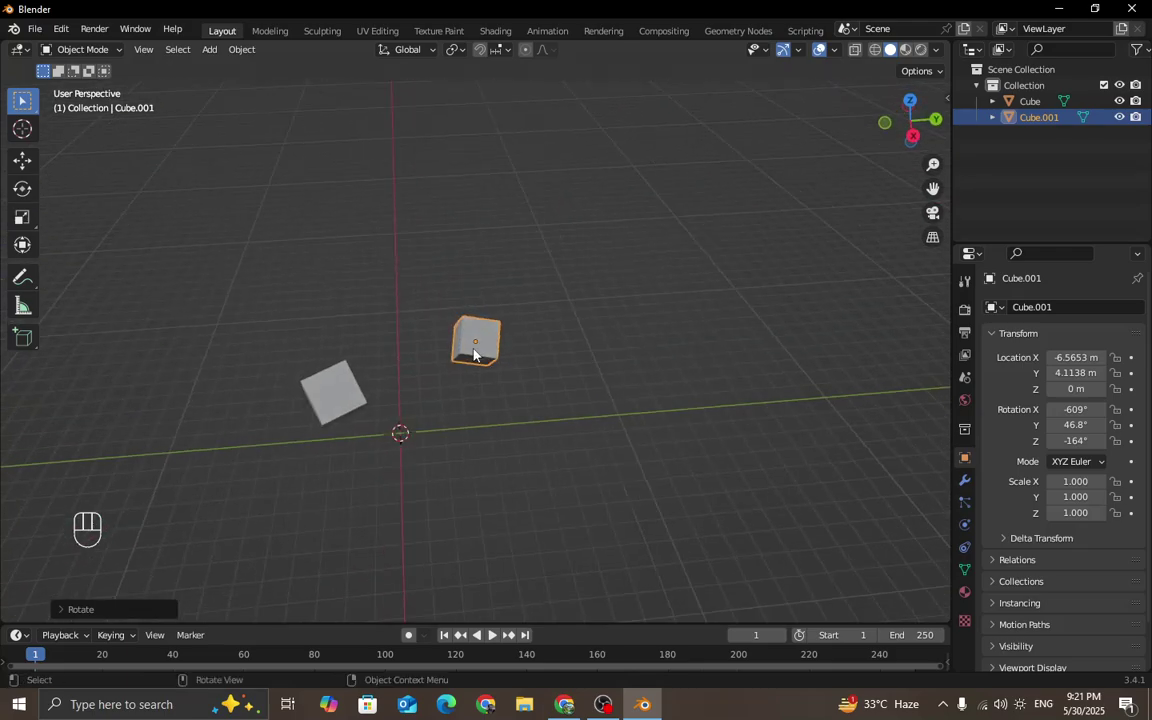
pyautogui.moveTo(716, 212); pyautogui.dragTo(264, 467)
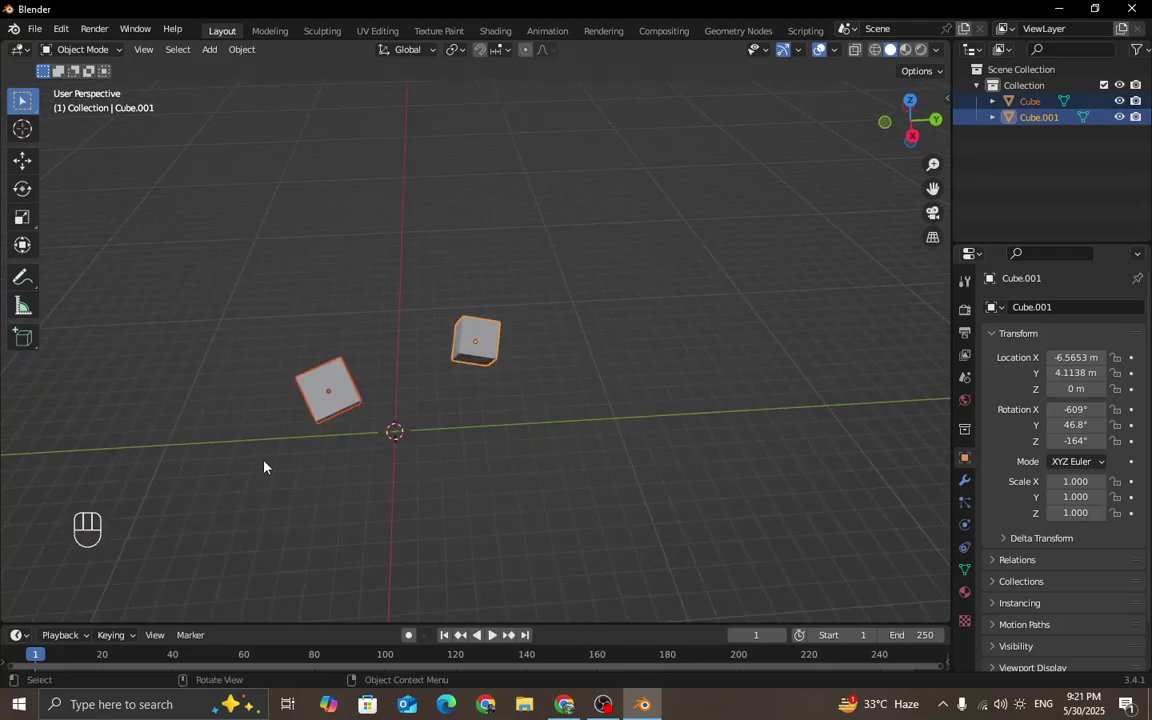
pyautogui.press('Delete')
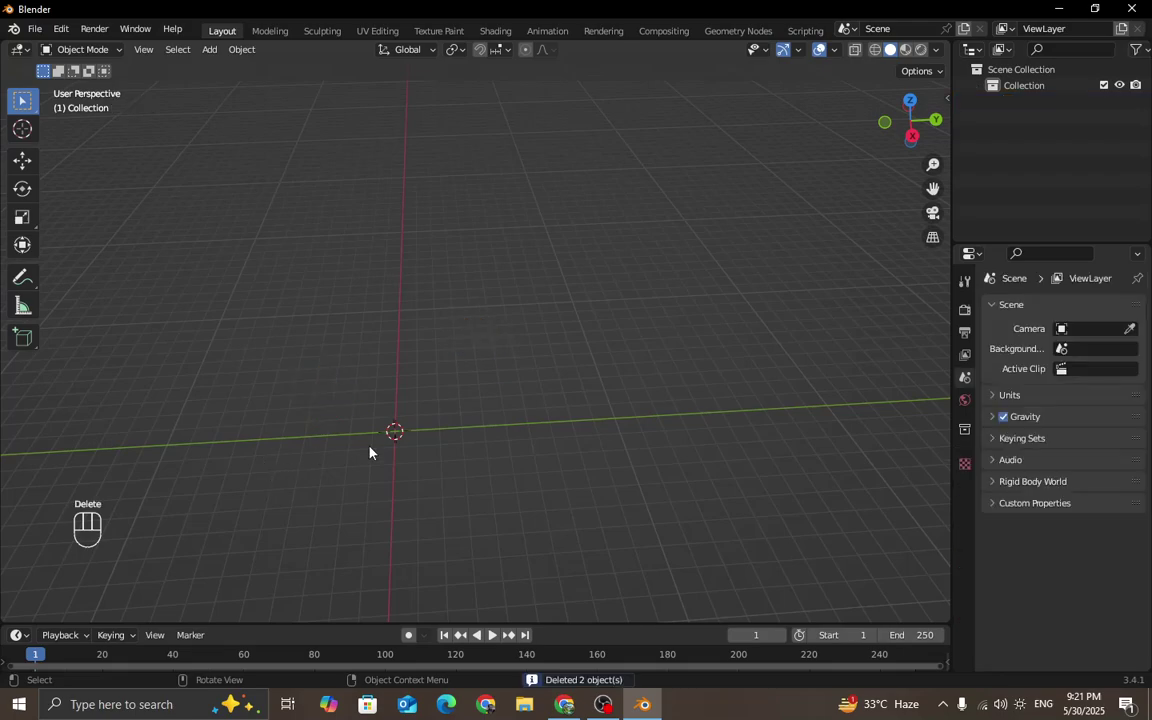
# Add a new cube mesh at the world origin and move it along the X axis to about 2.11 m.
pyautogui.hotkey('shift', 'a')
pyautogui.moveTo(330, 361)
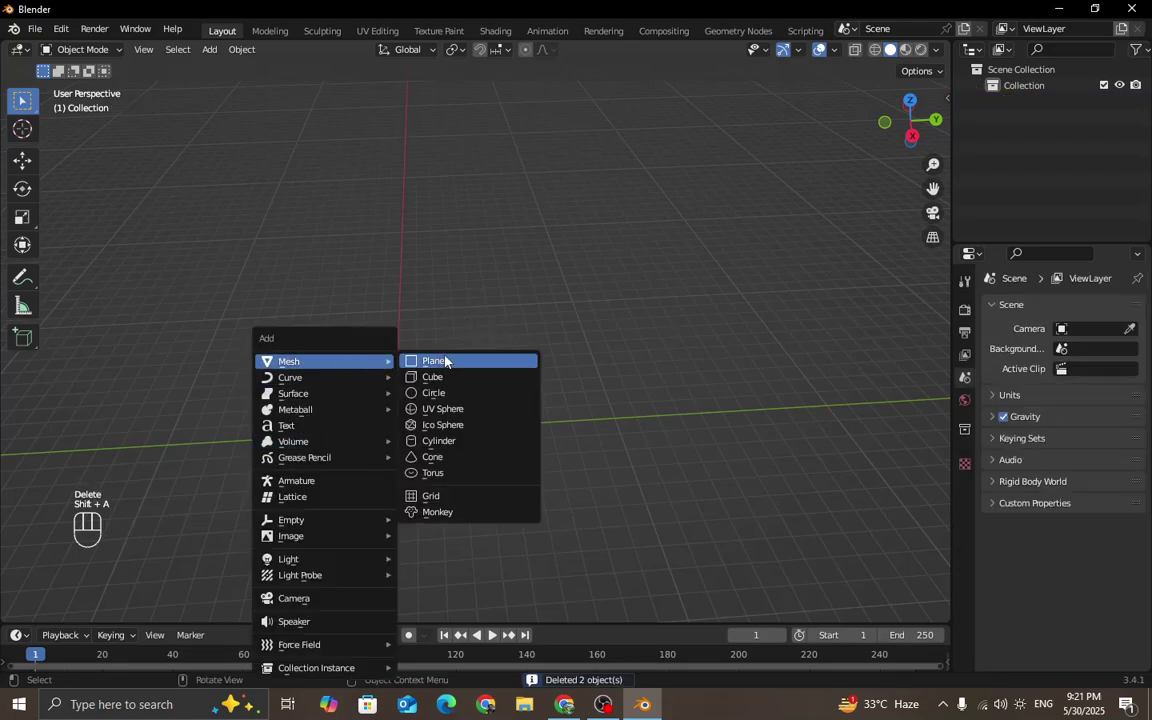
pyautogui.click(447, 378)
pyautogui.press('KP_Decimal')
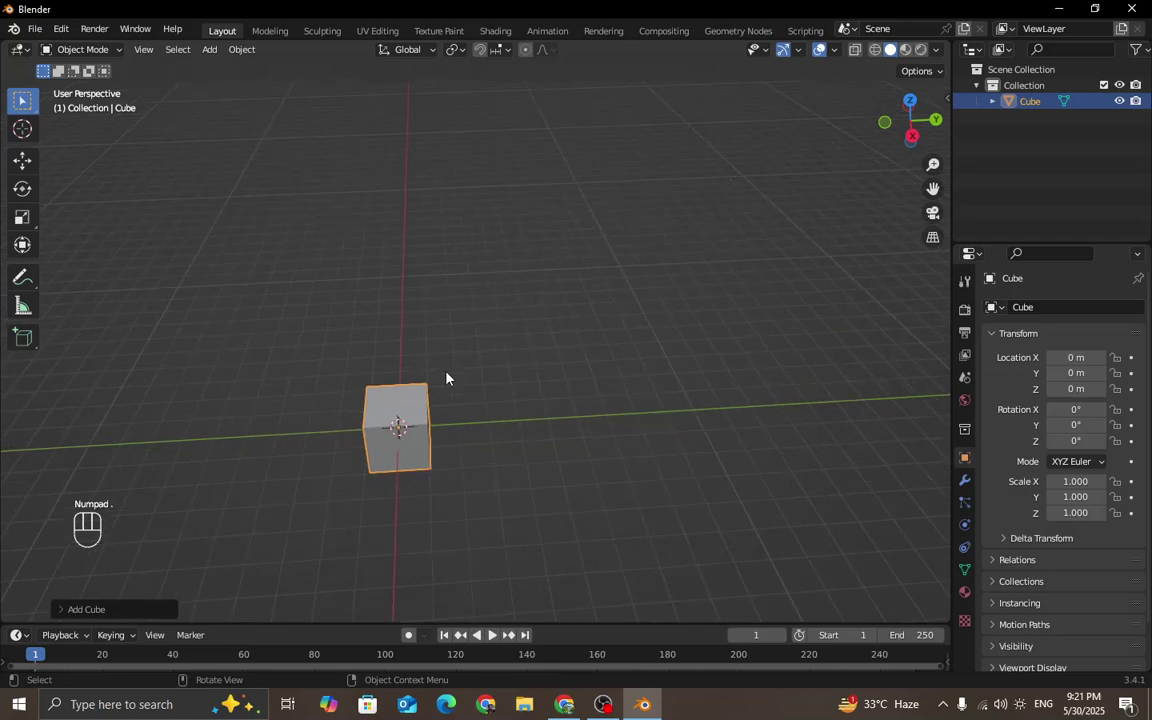
pyautogui.scroll(-6, 447, 378)
pyautogui.moveTo(617, 419); pyautogui.dragTo(496, 368, button='middle')
pyautogui.scroll(-3, 508, 363)
pyautogui.scroll(4, 493, 367)
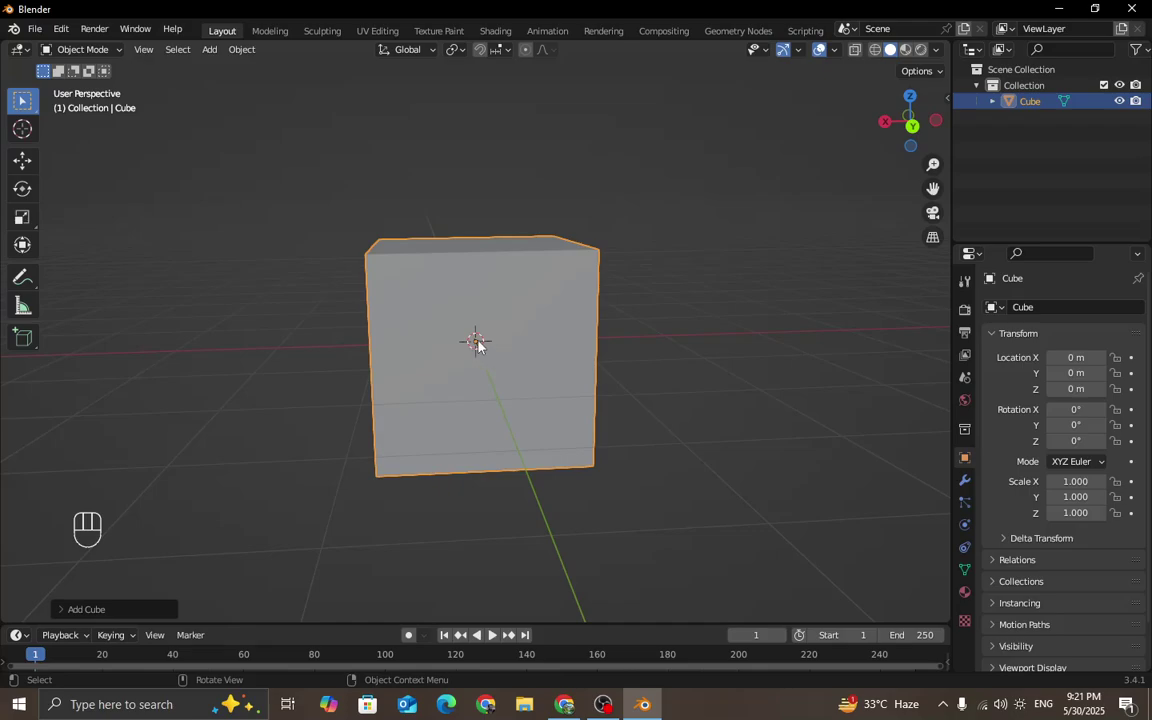
pyautogui.press('g')
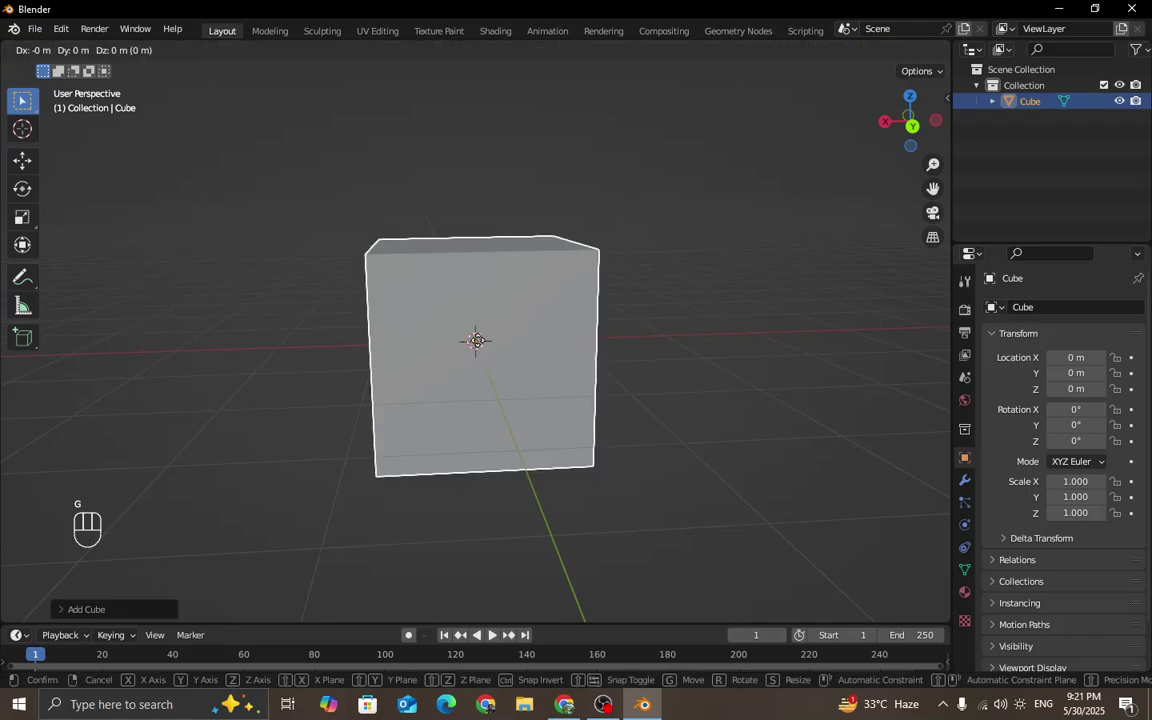
pyautogui.click(268, 342)
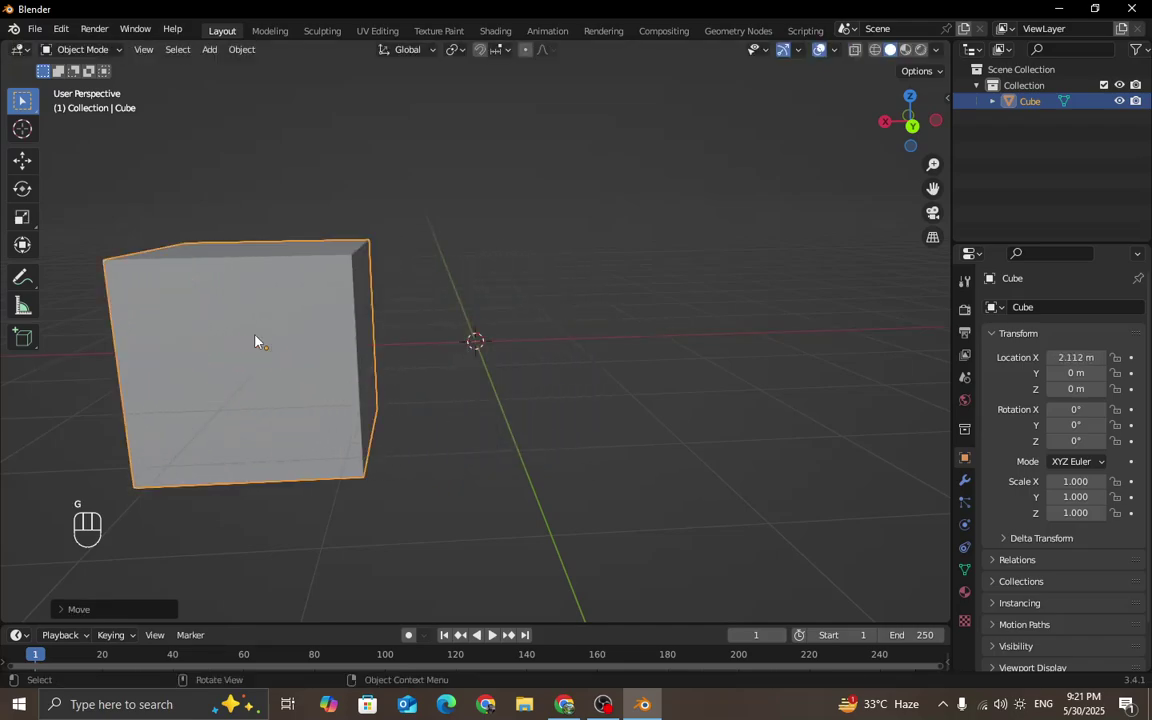
# Add a monkey head mesh and move it along the X axis to about -2.83 m, clear of the cube.
pyautogui.scroll(-2, 296, 352)
pyautogui.hotkey('shift', 'a')
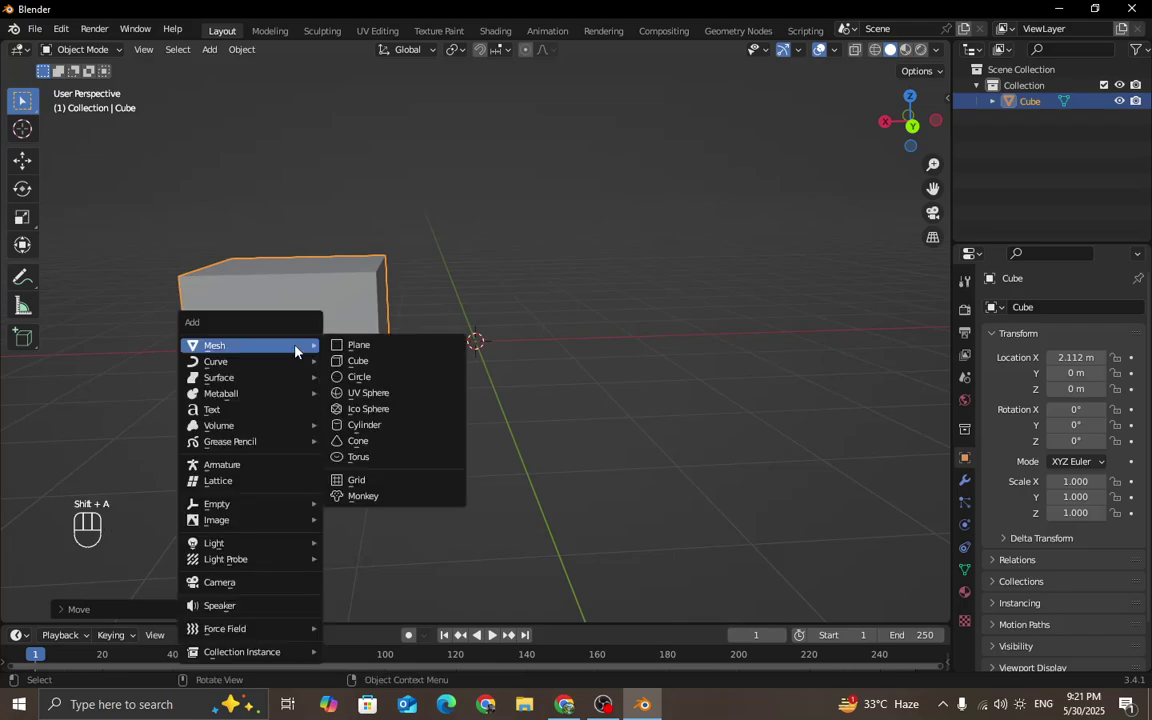
pyautogui.click(362, 496)
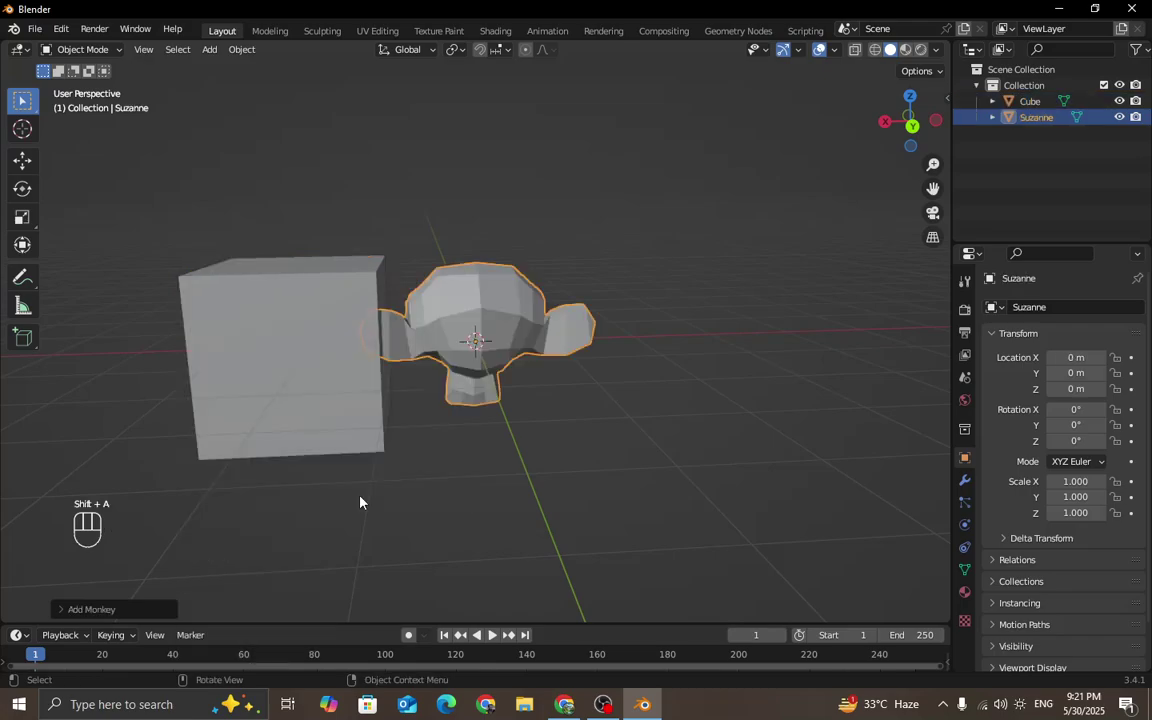
pyautogui.moveTo(360, 502); pyautogui.dragTo(530, 396, button='middle')
pyautogui.press('g')
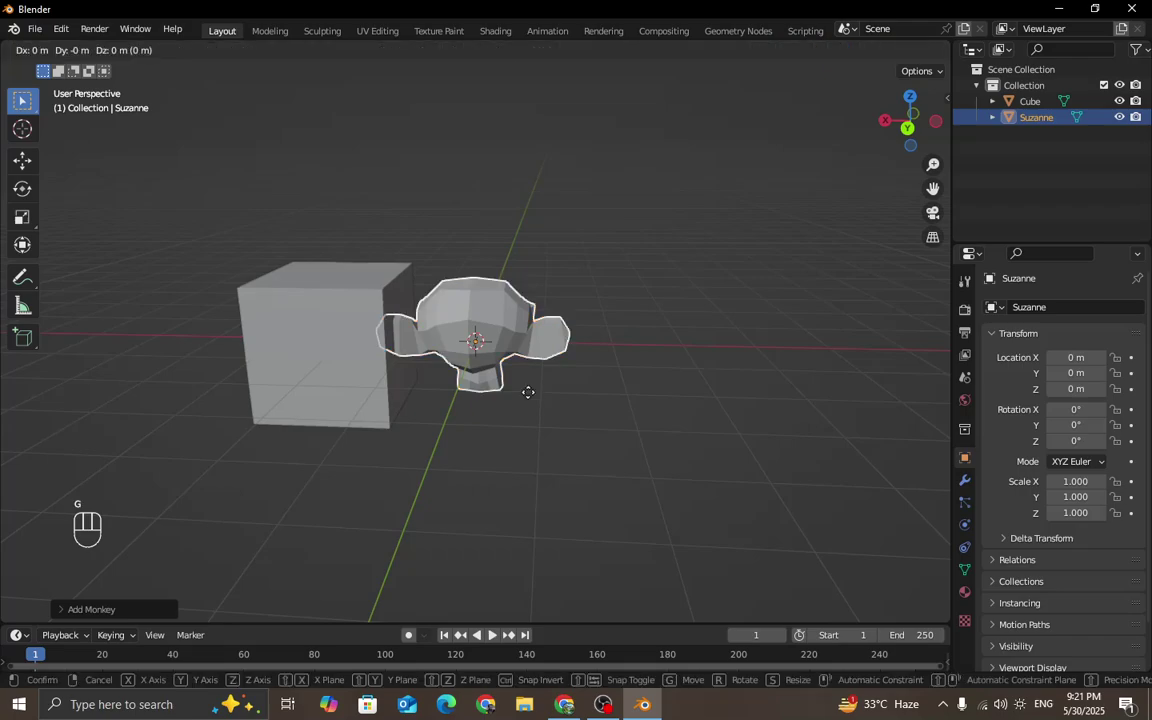
pyautogui.press('x')
pyautogui.click(725, 406)
# Select the cube and examine it beside the monkey head from the front and at an angle.
pyautogui.moveTo(725, 406); pyautogui.dragTo(653, 352, button='middle')
pyautogui.click(622, 357)
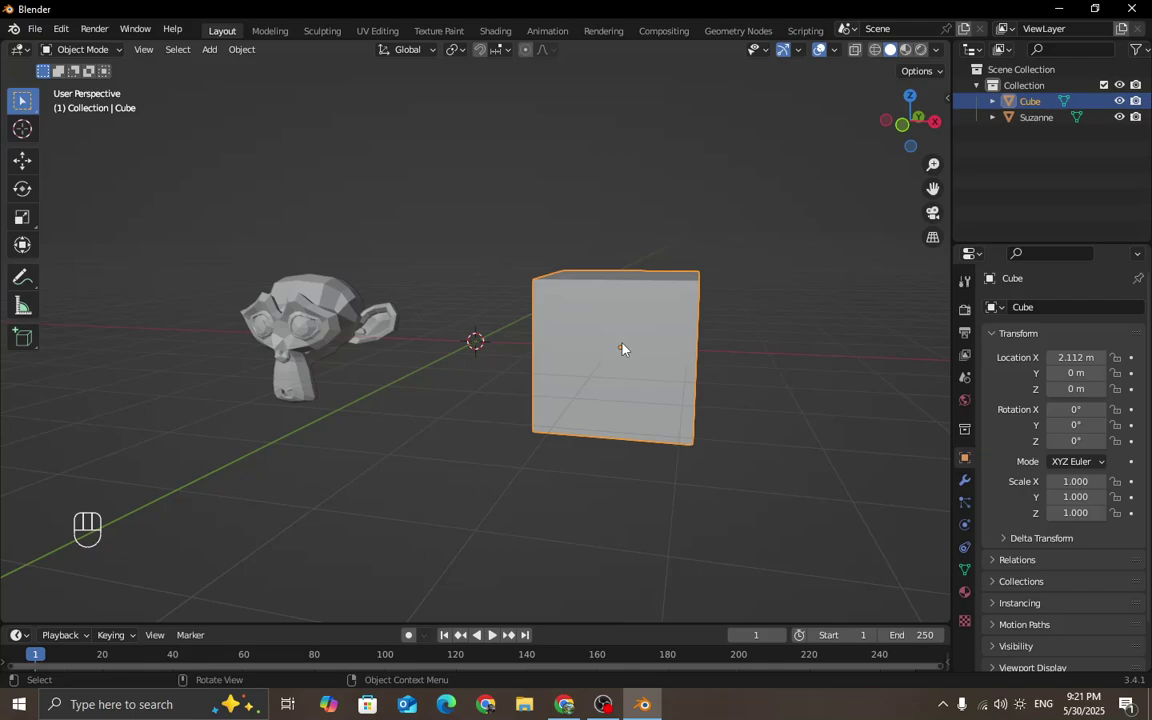
pyautogui.moveTo(622, 350); pyautogui.dragTo(597, 404, button='middle')
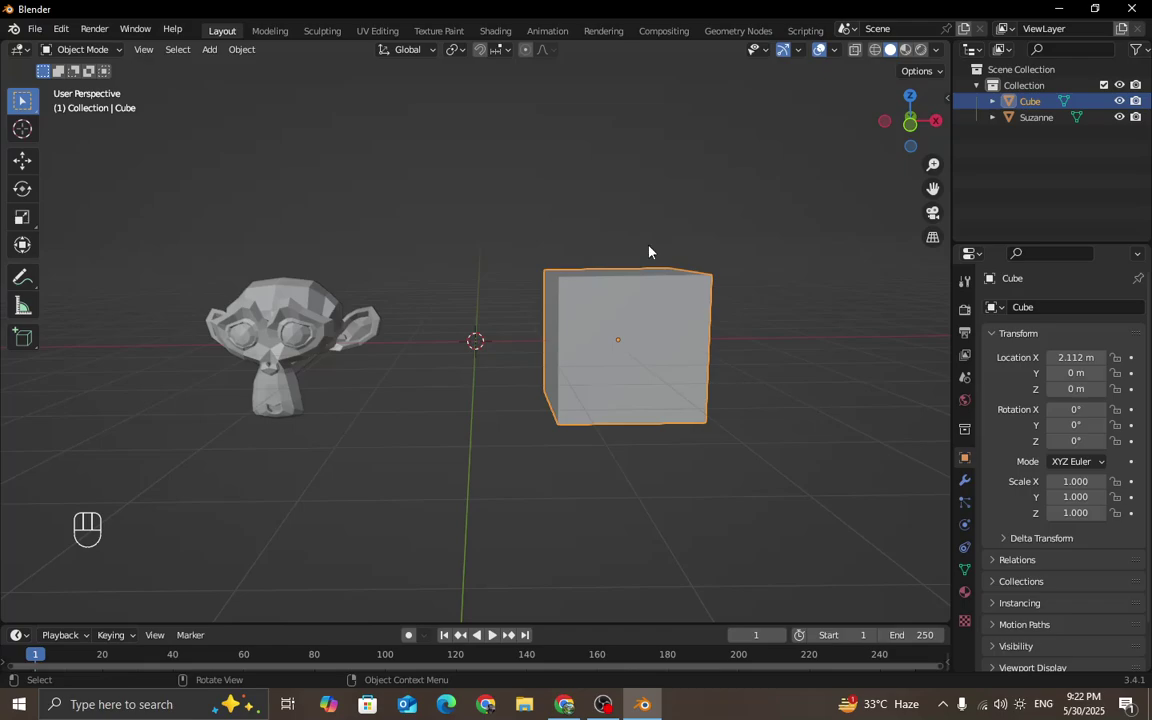
pyautogui.moveTo(648, 340); pyautogui.dragTo(616, 344, button='middle')
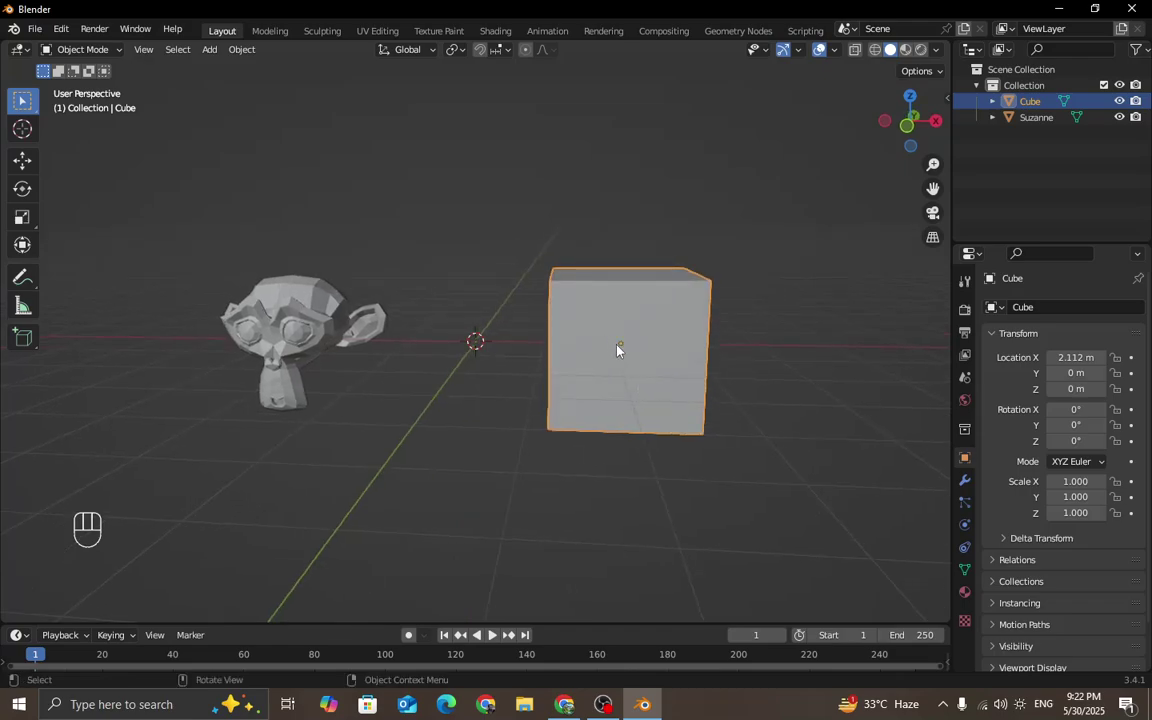
# Select the monkey head, try scaling it along the global X axis by a factor of about 2.4 and cancel the scaling.
pyautogui.click(317, 313)
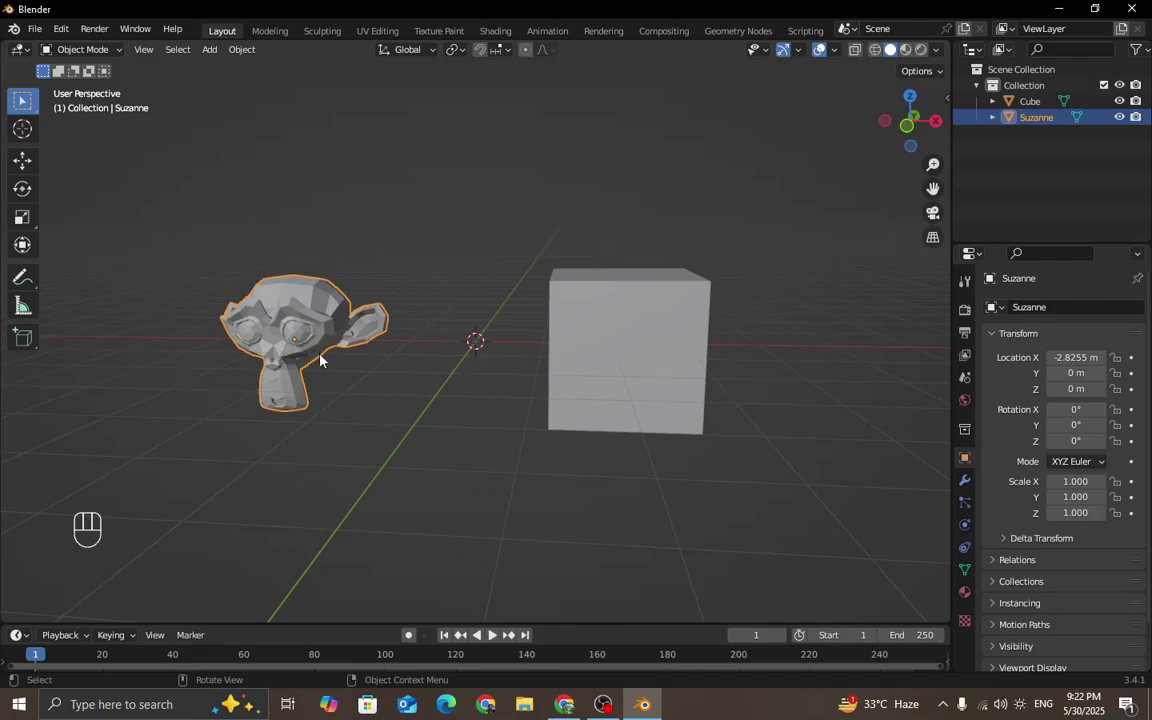
pyautogui.moveTo(318, 358); pyautogui.dragTo(240, 362, button='middle')
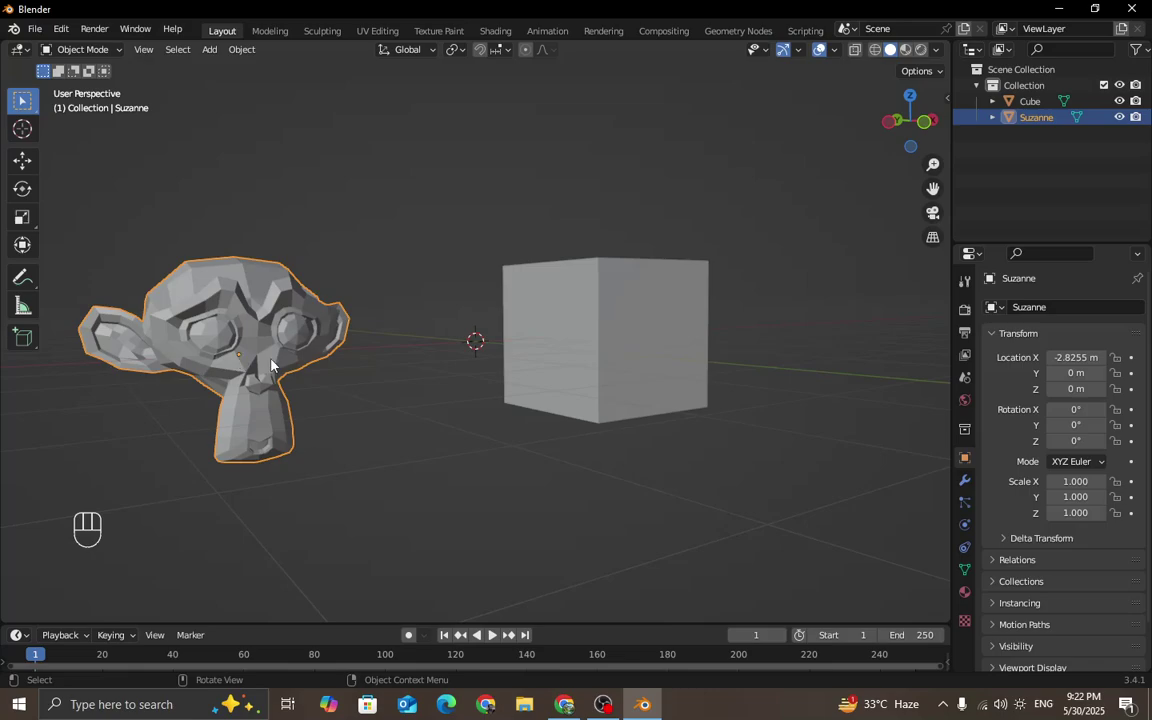
pyautogui.moveTo(271, 365)
pyautogui.mouseDown(button='middle')
pyautogui.moveTo(327, 381)
pyautogui.moveTo(283, 360)
pyautogui.mouseUp(button='middle')
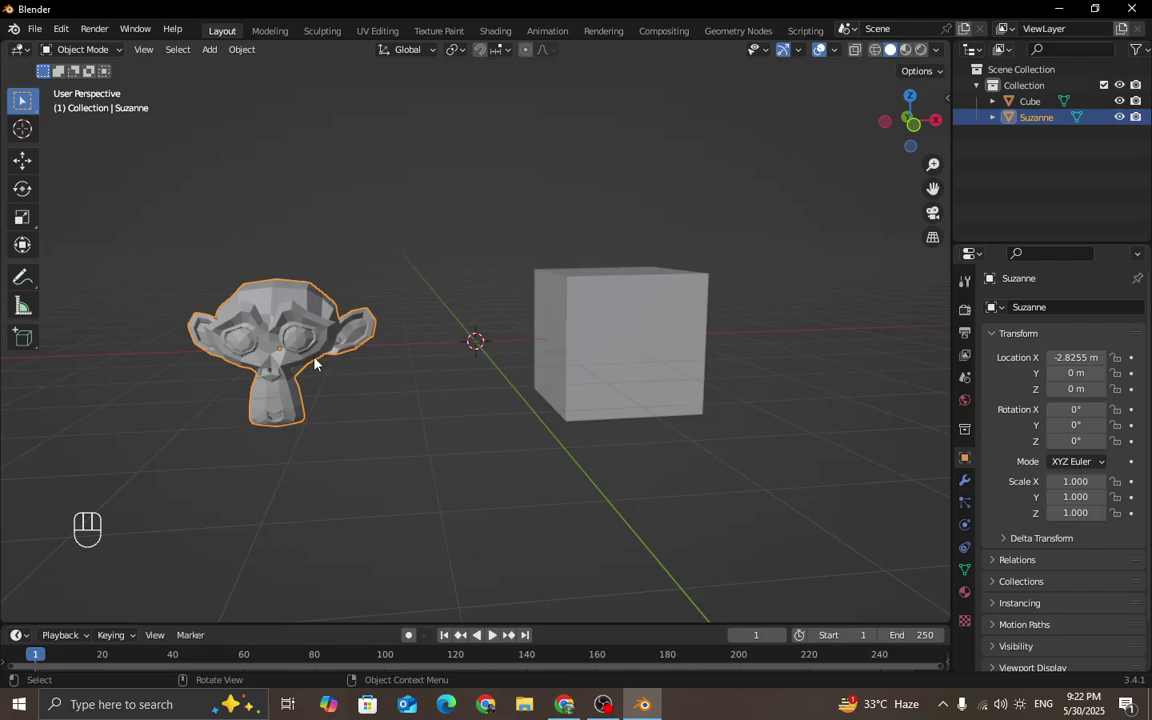
pyautogui.press('s')
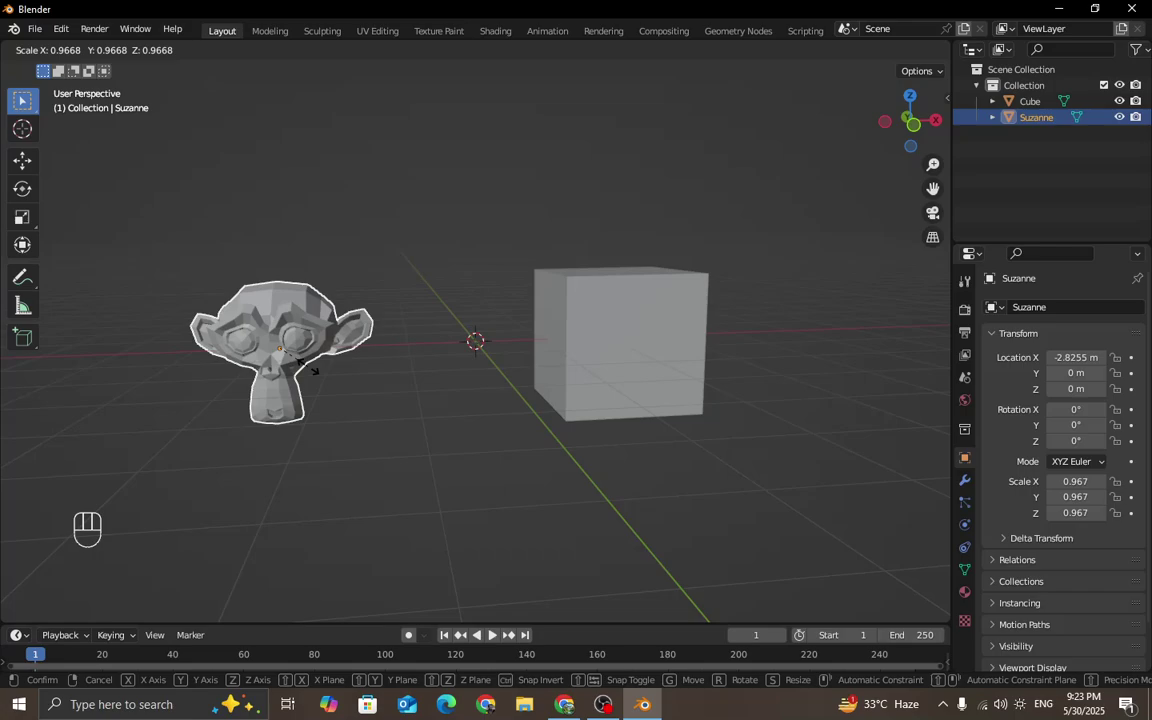
pyautogui.press('x')
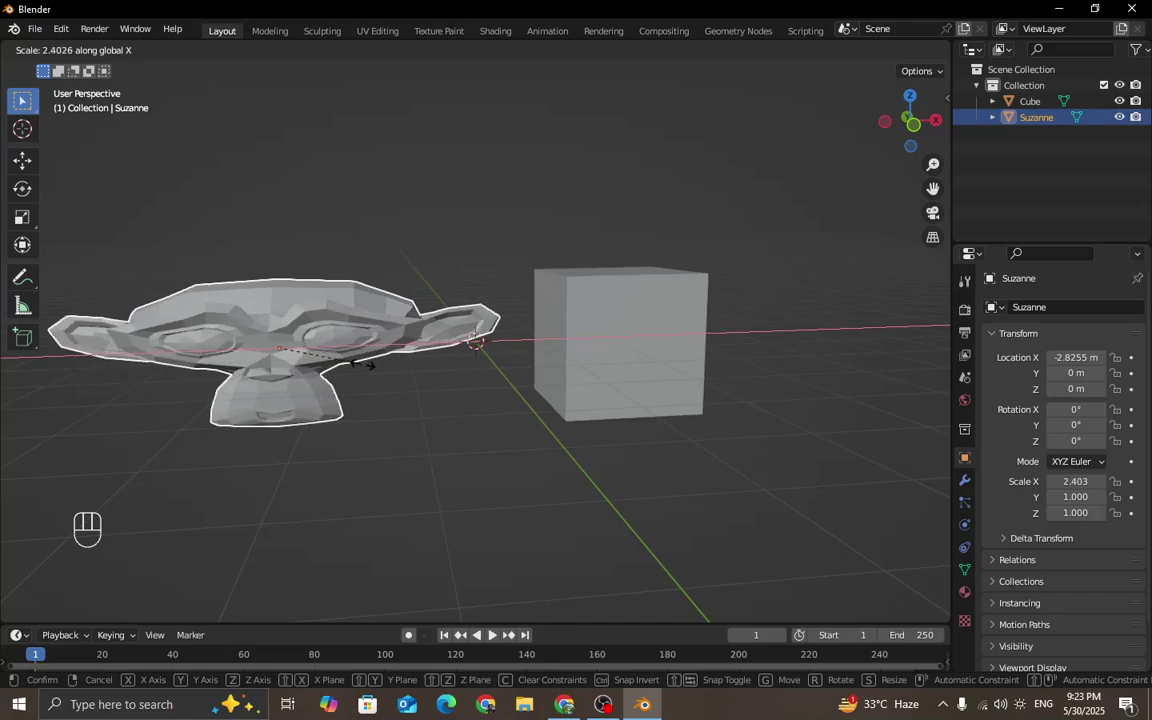
pyautogui.rightClick(365, 364)
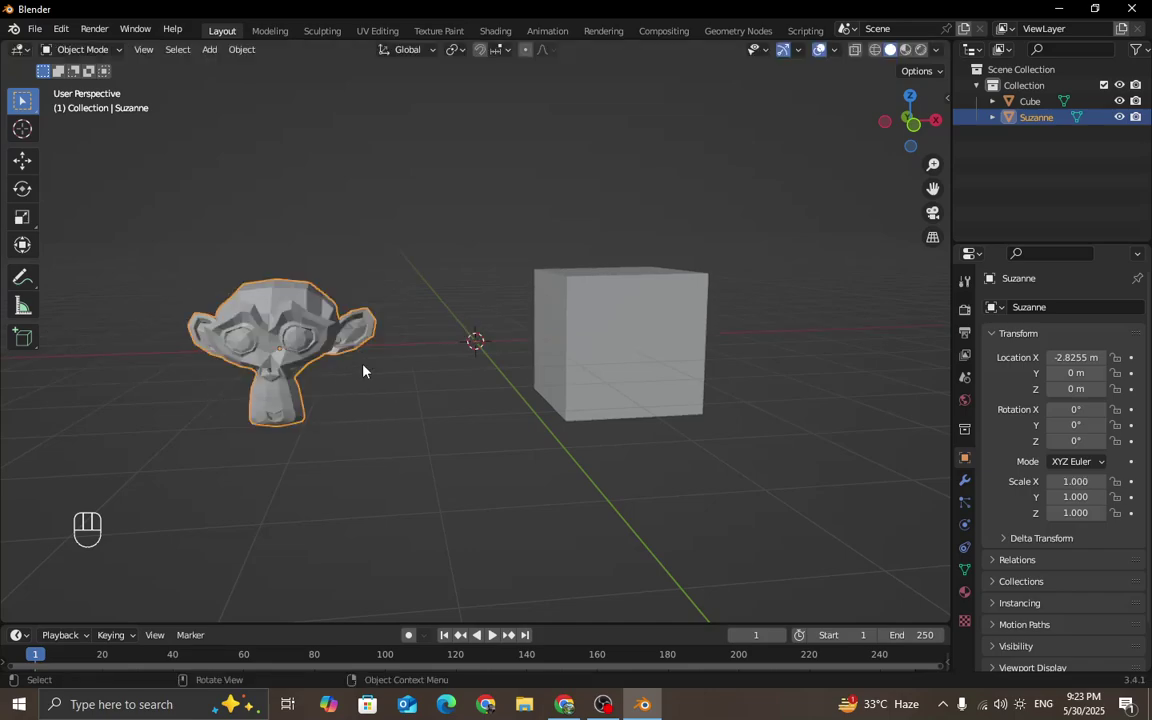
# Select the cube and scale it along the global Y axis to a scale of about 3.13.
pyautogui.click(600, 385)
pyautogui.scroll(-1, 683, 380)
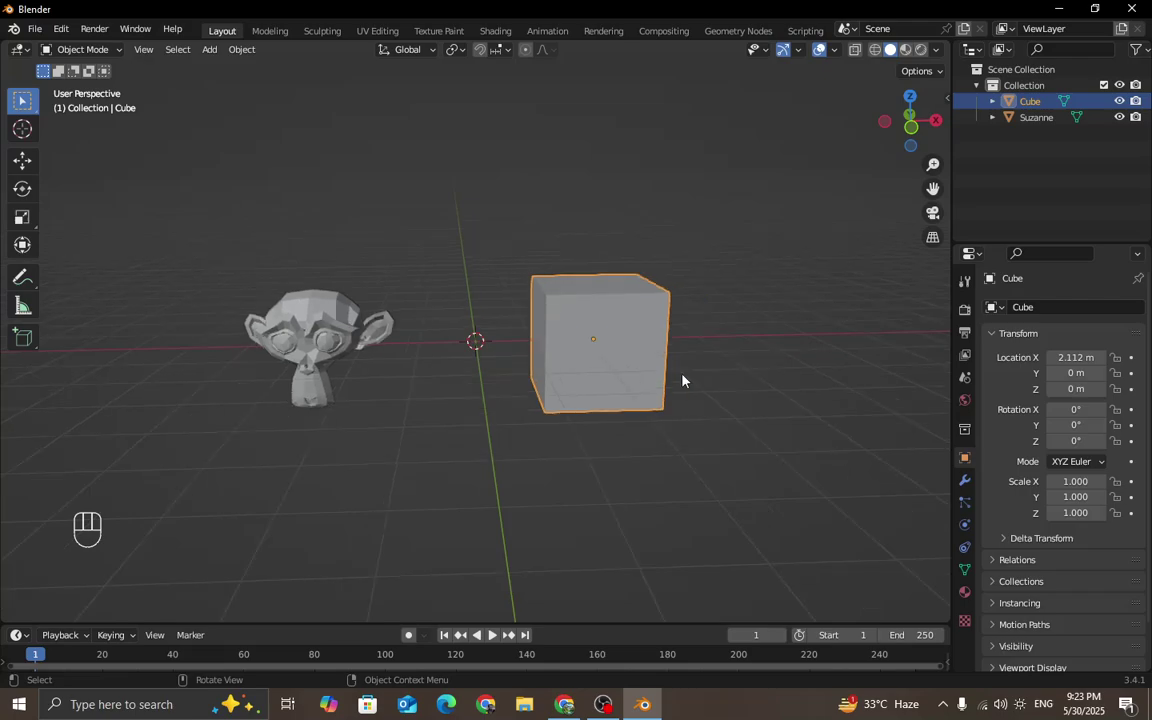
pyautogui.press('s')
pyautogui.press('y')
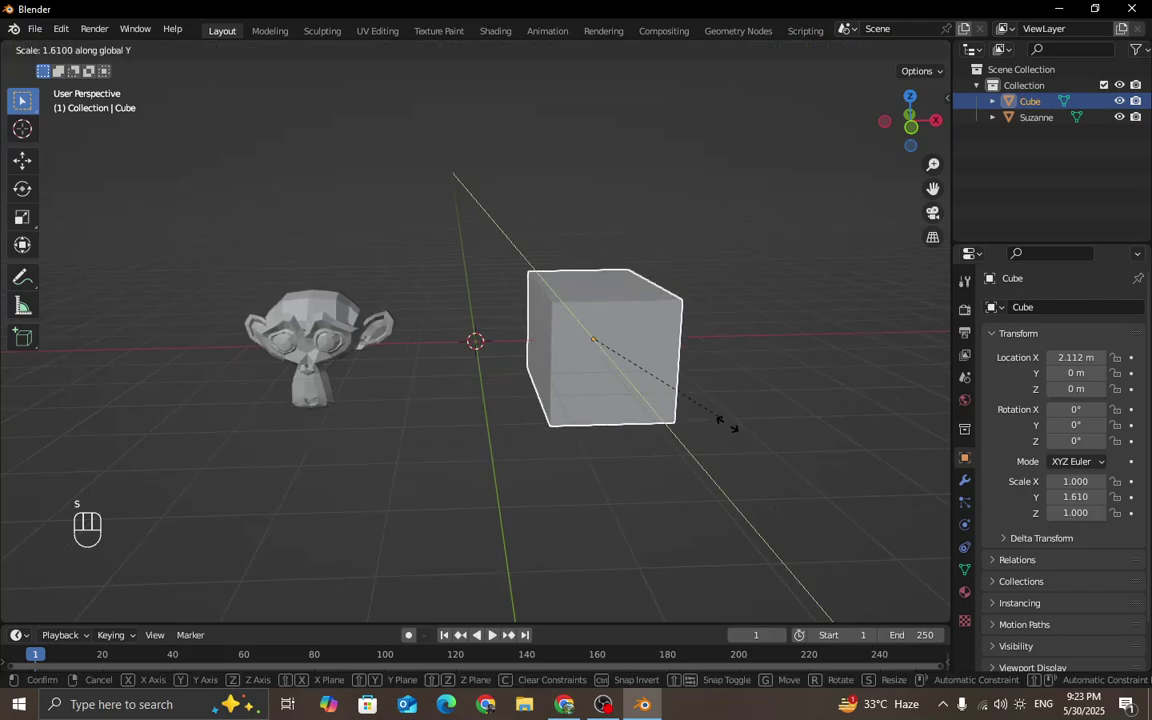
pyautogui.click(805, 548)
# Scale the cube along the global Z axis to a scale of about 2.45.
pyautogui.press('s')
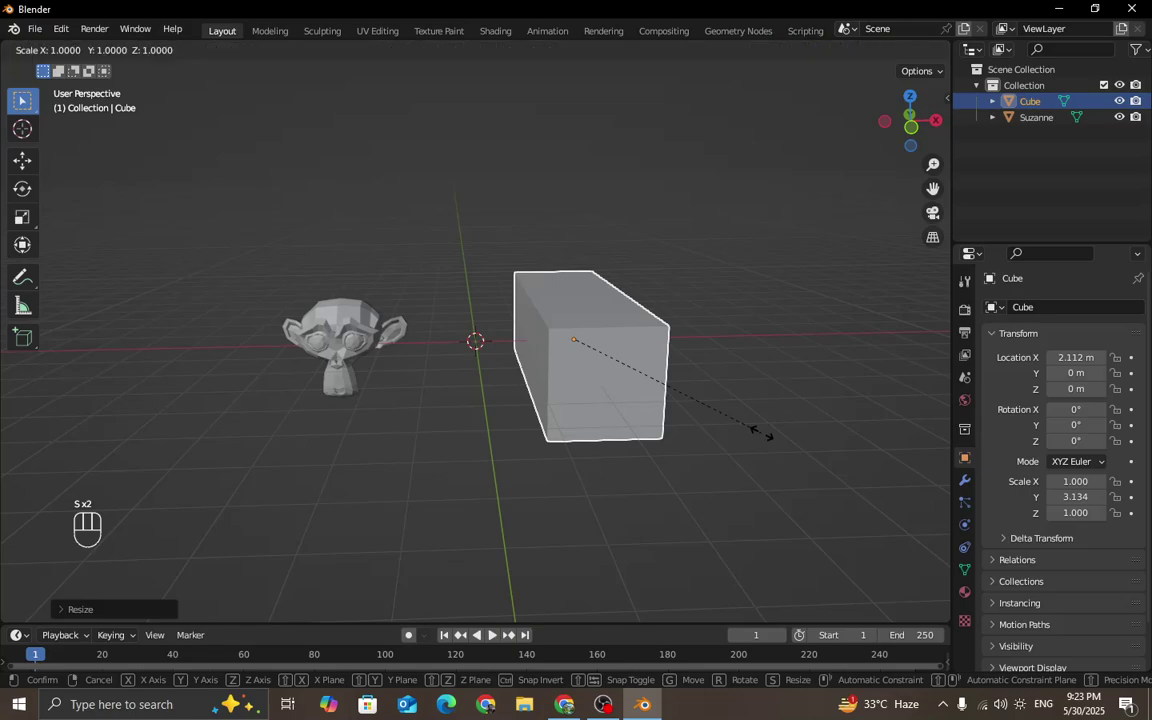
pyautogui.press('z')
pyautogui.click(488, 385)
pyautogui.moveTo(662, 362); pyautogui.dragTo(650, 361, button='middle')
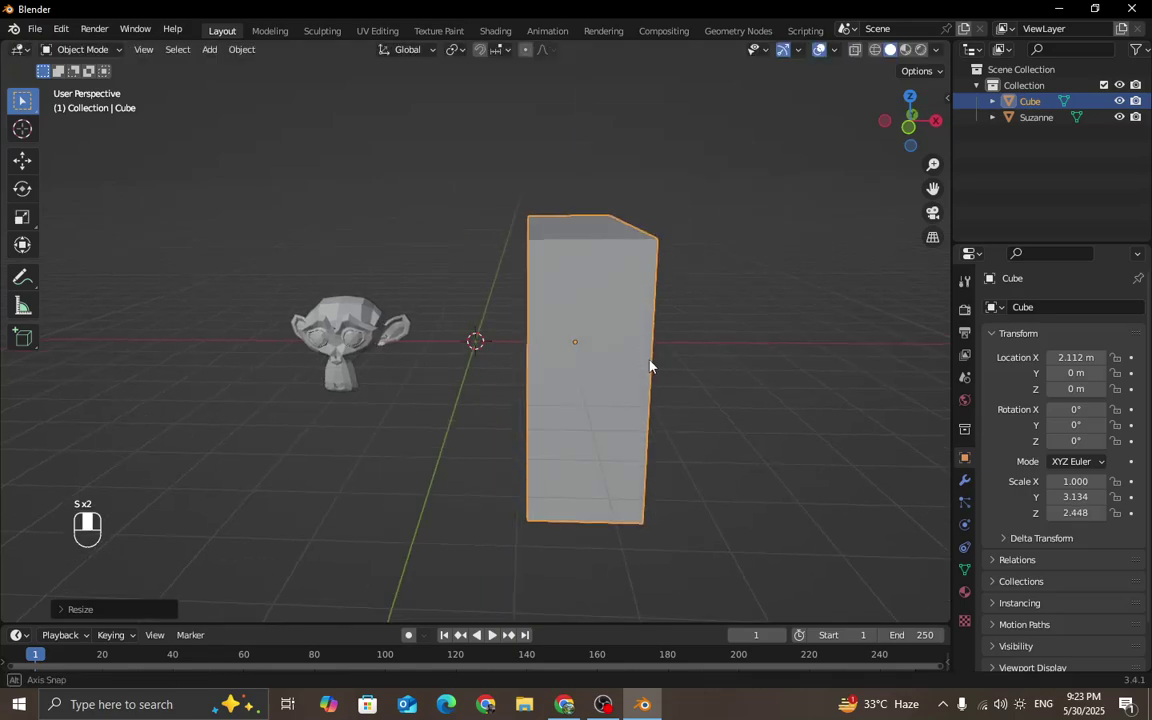
# Scale the cube along the global X axis to a scale of about 2.18.
pyautogui.scroll(1, 650, 361)
pyautogui.press('s')
pyautogui.press('x')
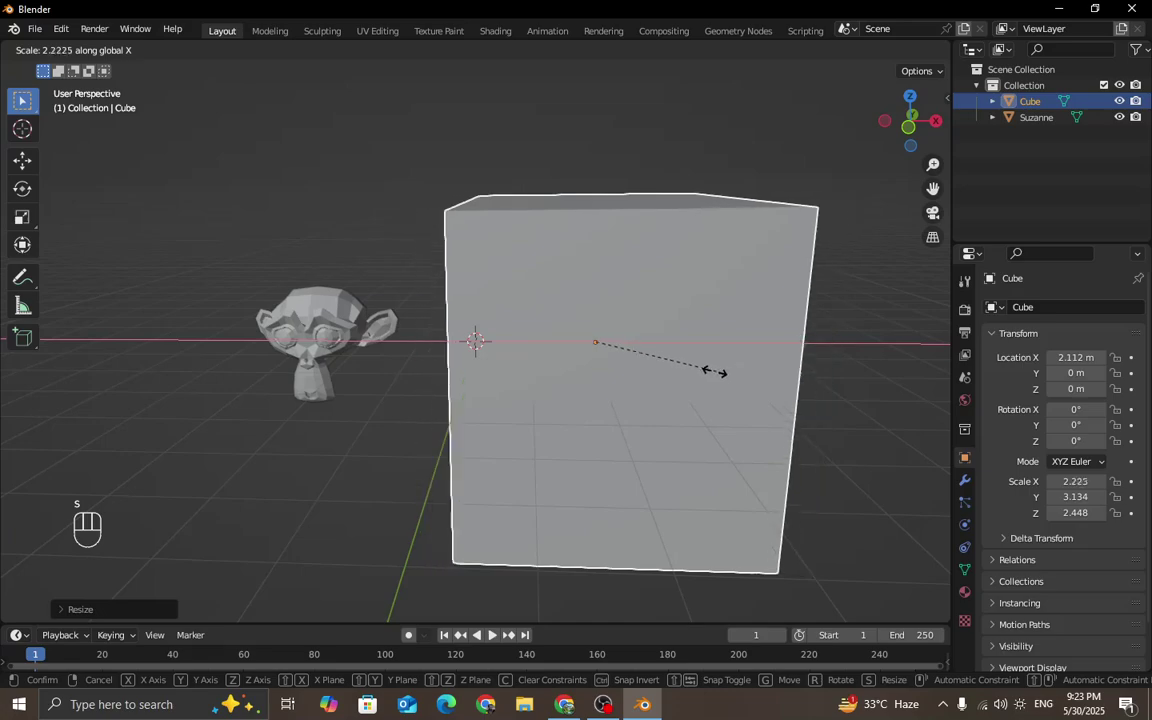
pyautogui.click(700, 370)
# Scale the cube with the global X axis locked, to about 3.23 in Y and 2.52 in Z.
pyautogui.moveTo(645, 352); pyautogui.dragTo(694, 337, button='middle')
pyautogui.press('s')
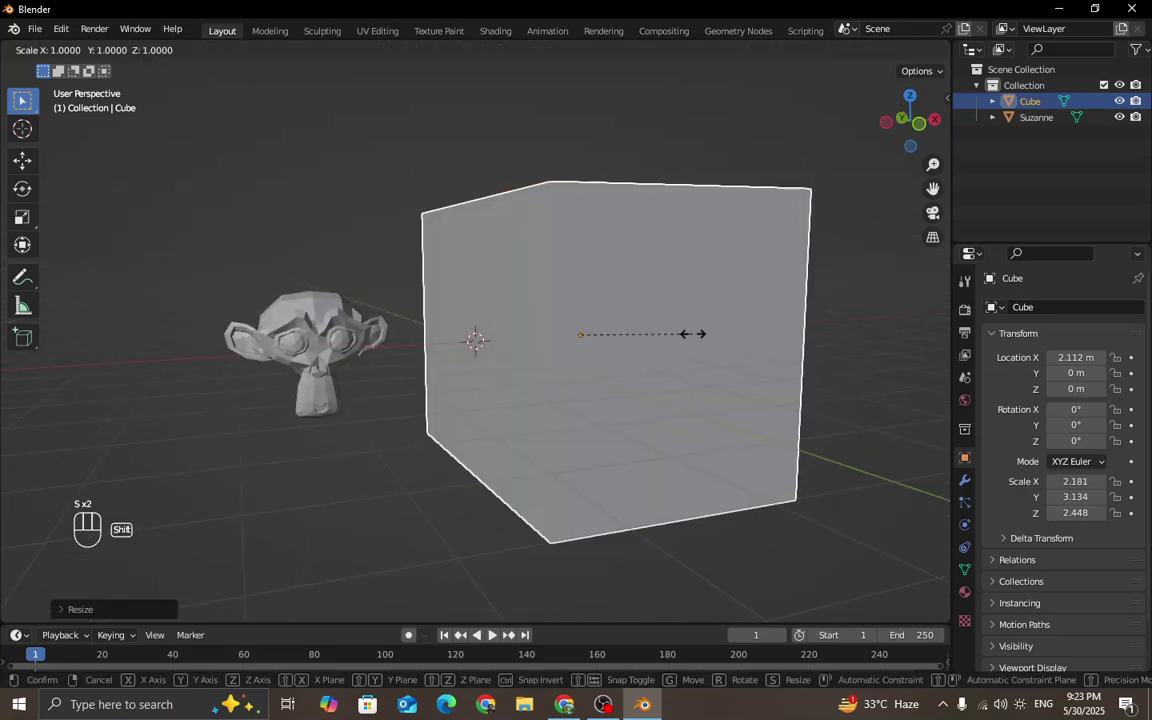
pyautogui.hotkey('shift', 'x')
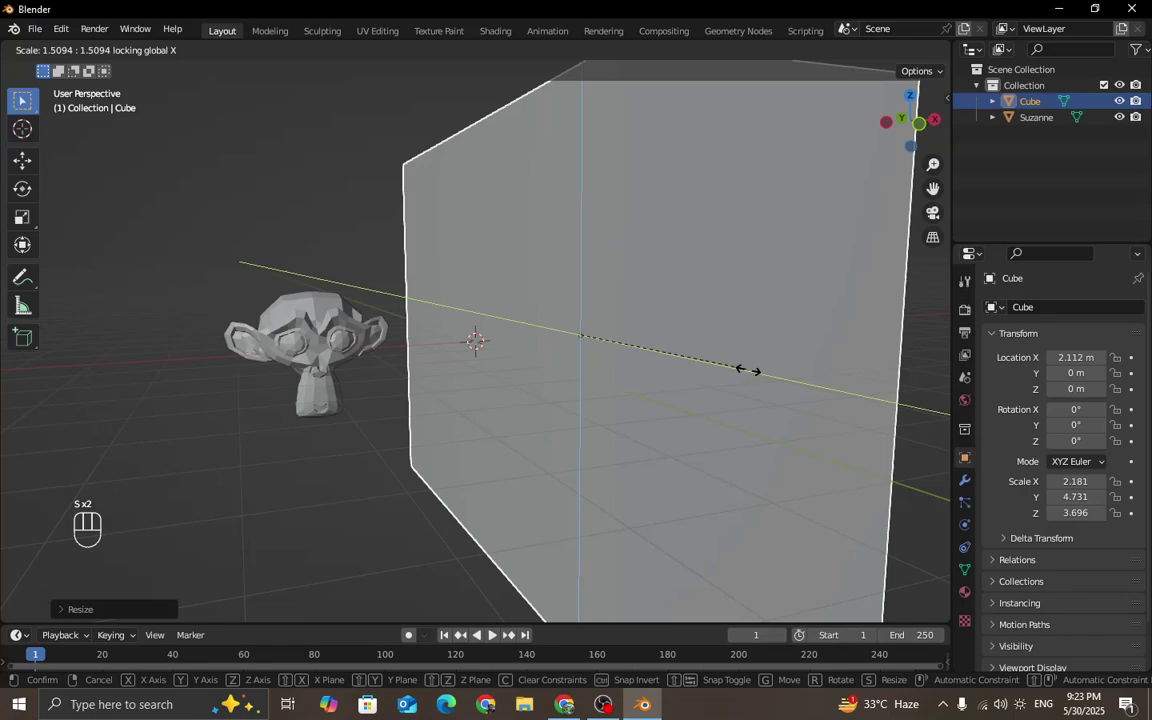
pyautogui.click(740, 334)
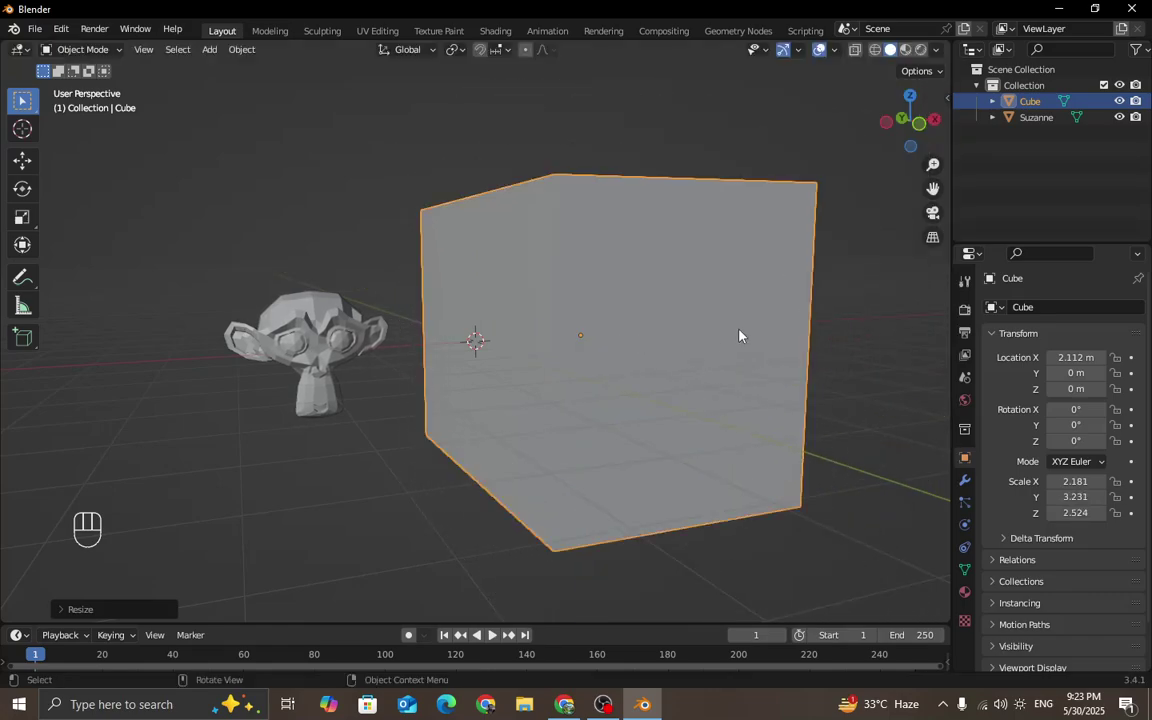
pyautogui.moveTo(740, 334); pyautogui.dragTo(668, 352, button='middle')
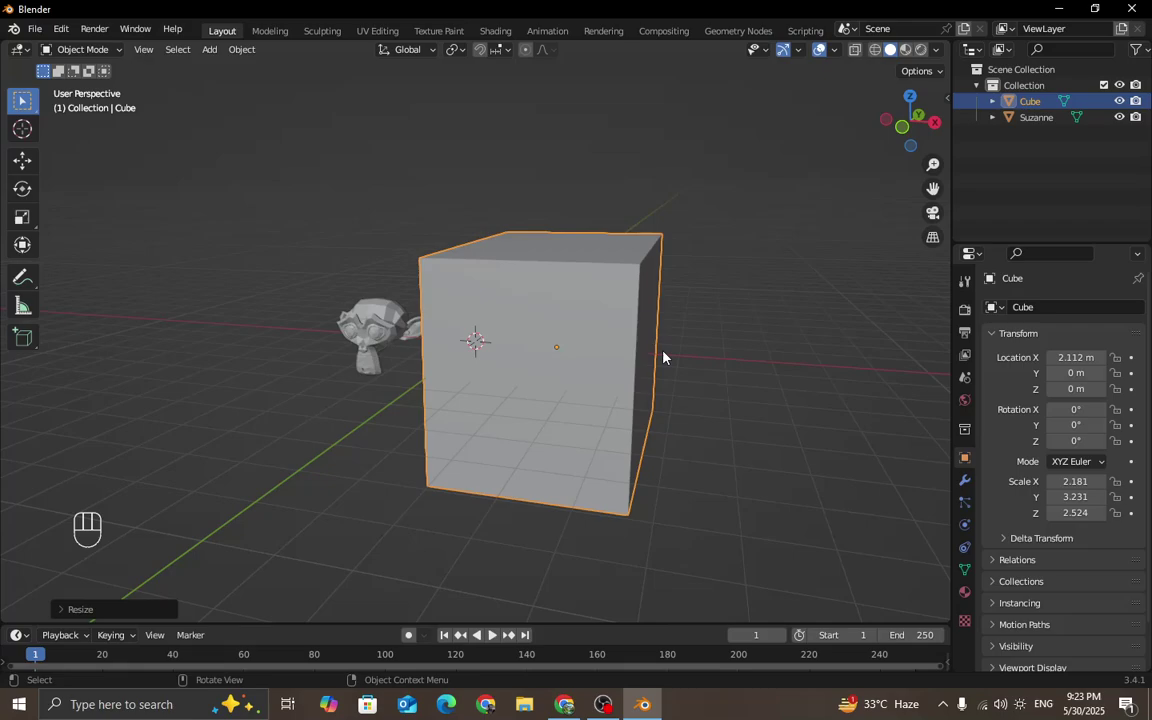
# Try selecting and deselecting all objects, and delete both the cube and the monkey head together.
pyautogui.moveTo(527, 347); pyautogui.dragTo(565, 345, button='middle')
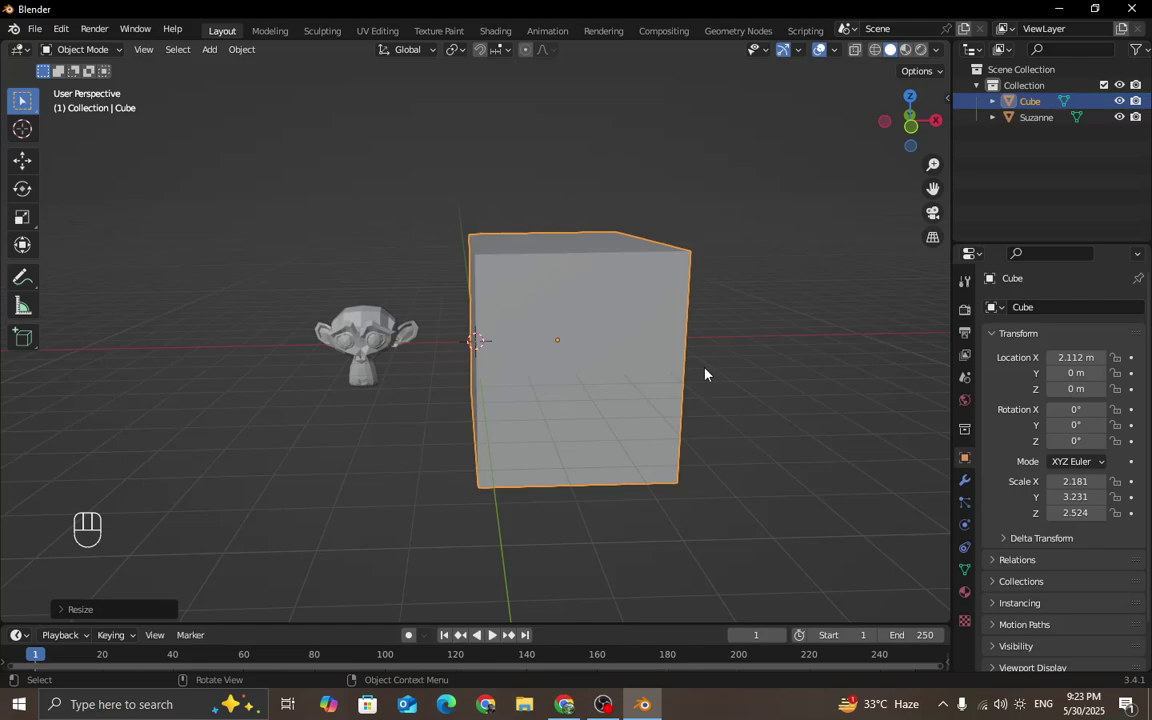
pyautogui.press('a')
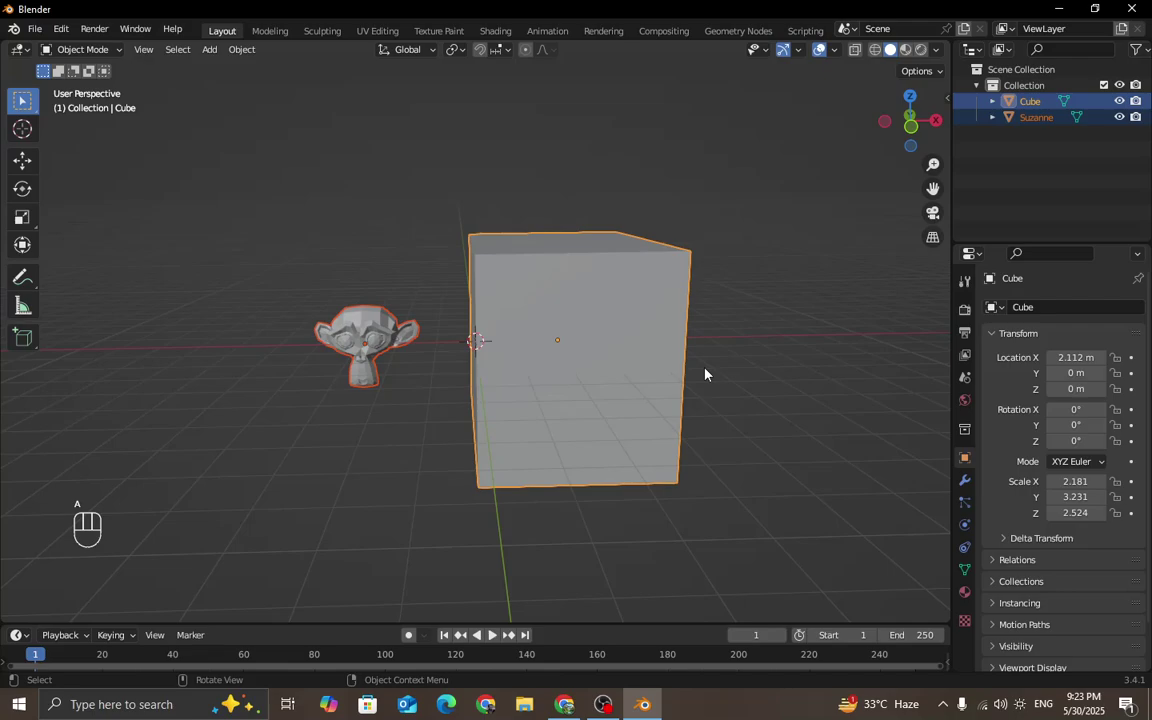
pyautogui.click(775, 343)
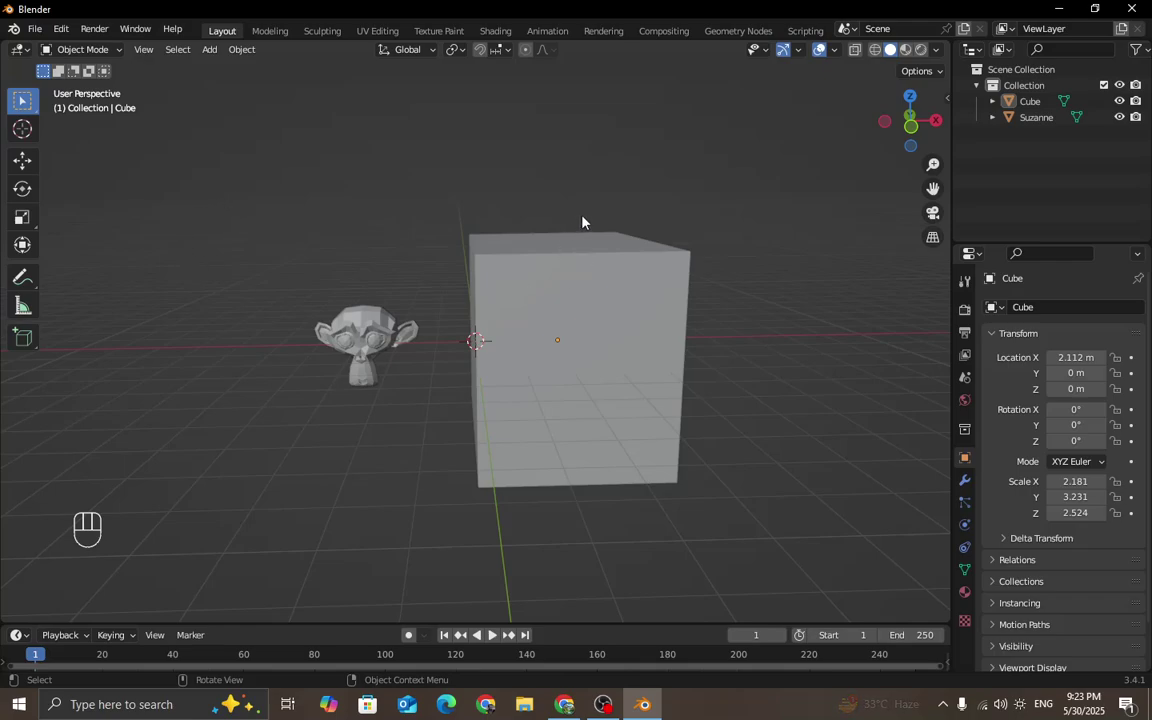
pyautogui.press('a')
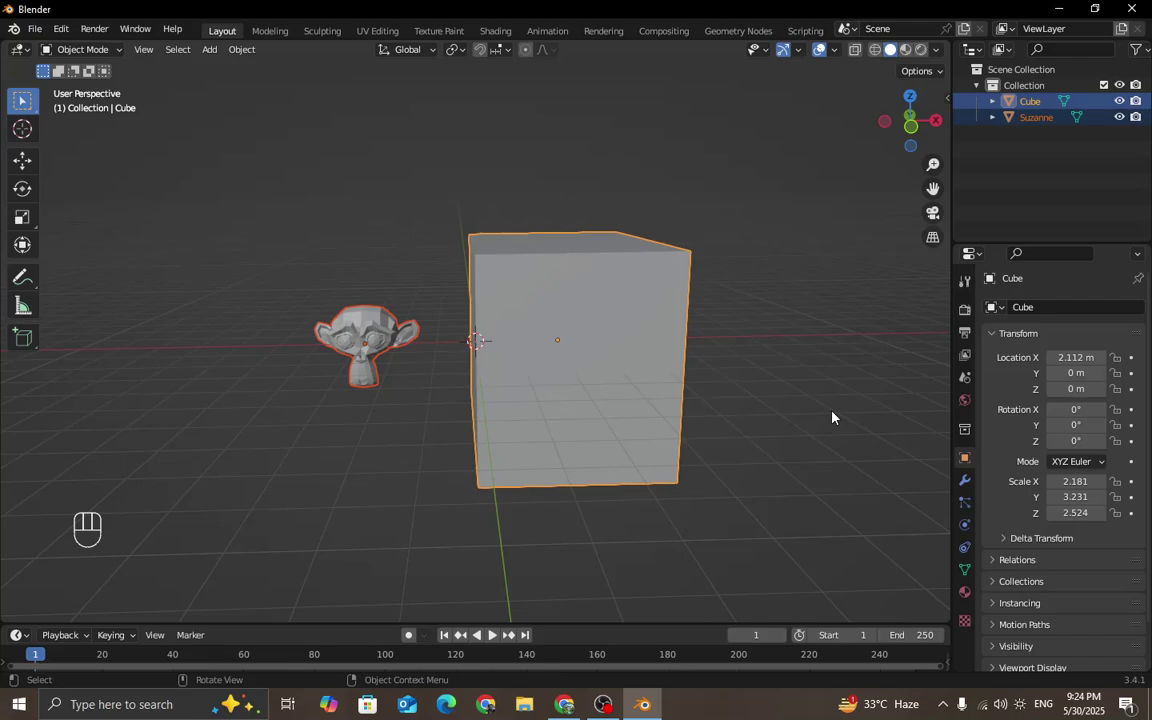
pyautogui.press('Delete')
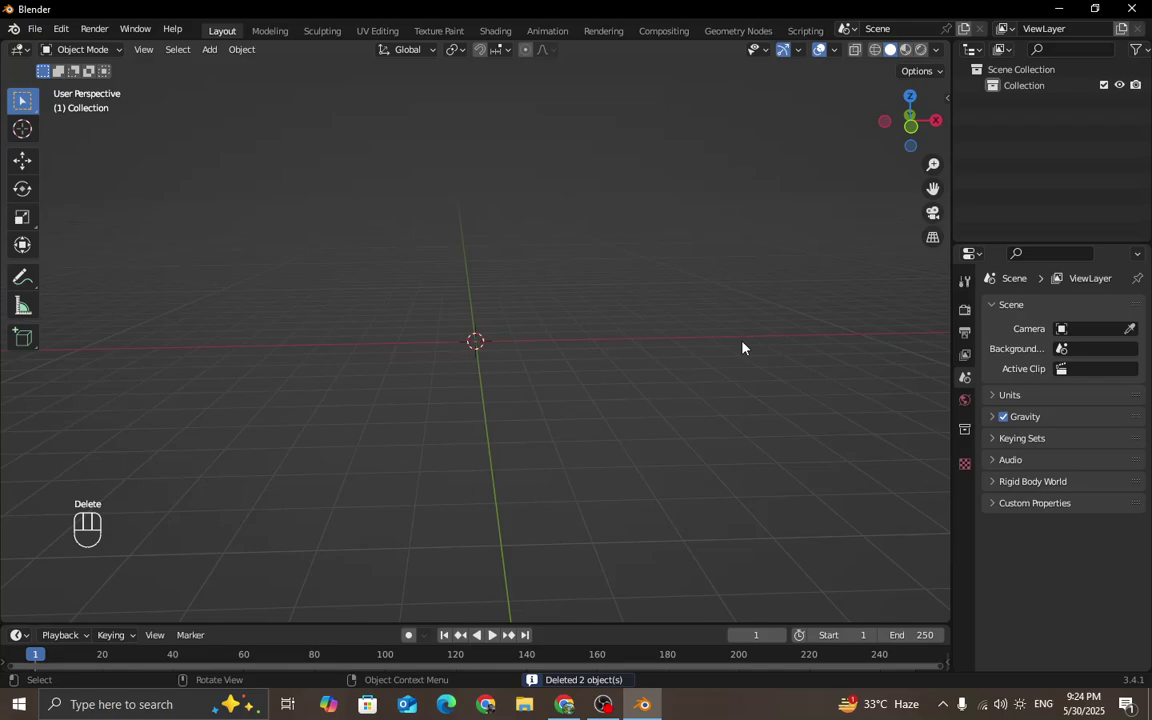
# Add a new cube mesh at the world origin of the empty scene.
pyautogui.hotkey('shift', 'a')
pyautogui.moveTo(746, 347)
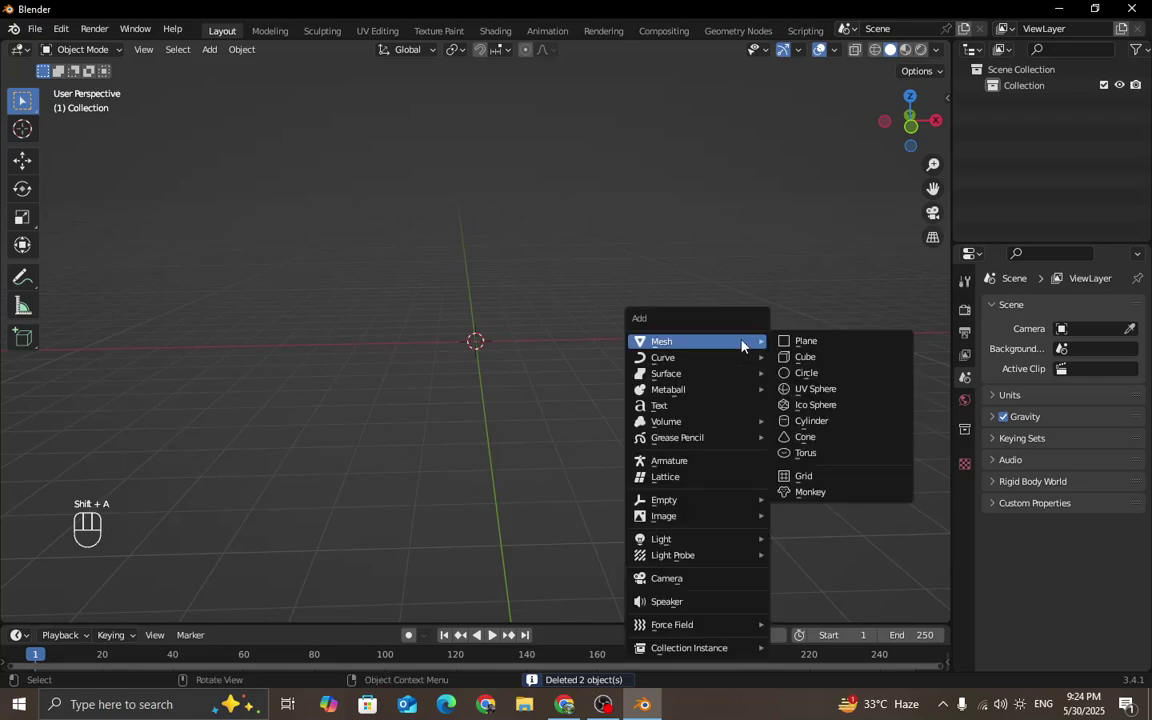
pyautogui.click(805, 357)
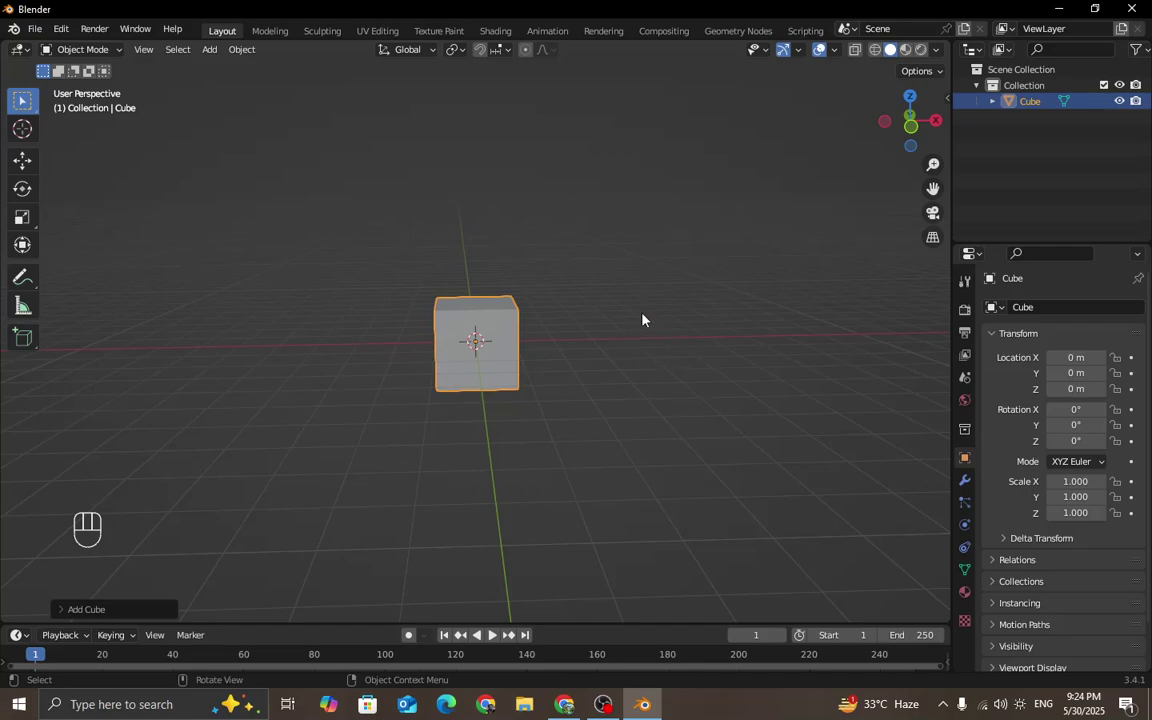
pyautogui.moveTo(643, 321); pyautogui.dragTo(608, 336, button='middle')
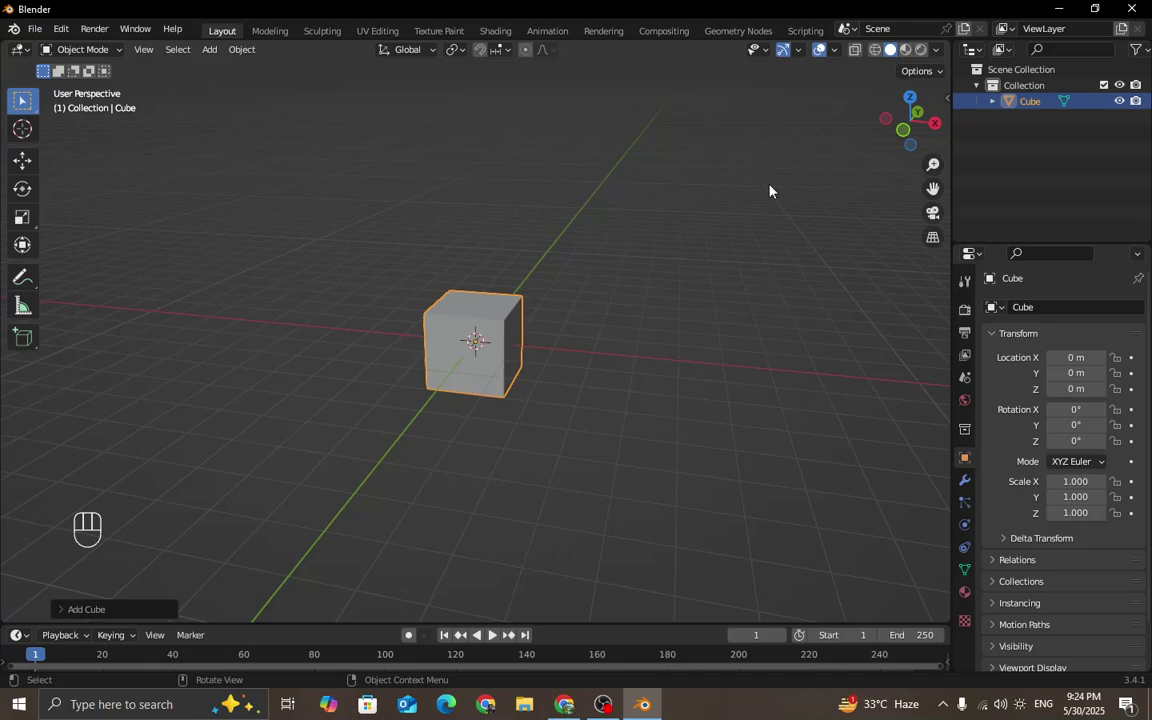
pyautogui.scroll(2, 508, 372)
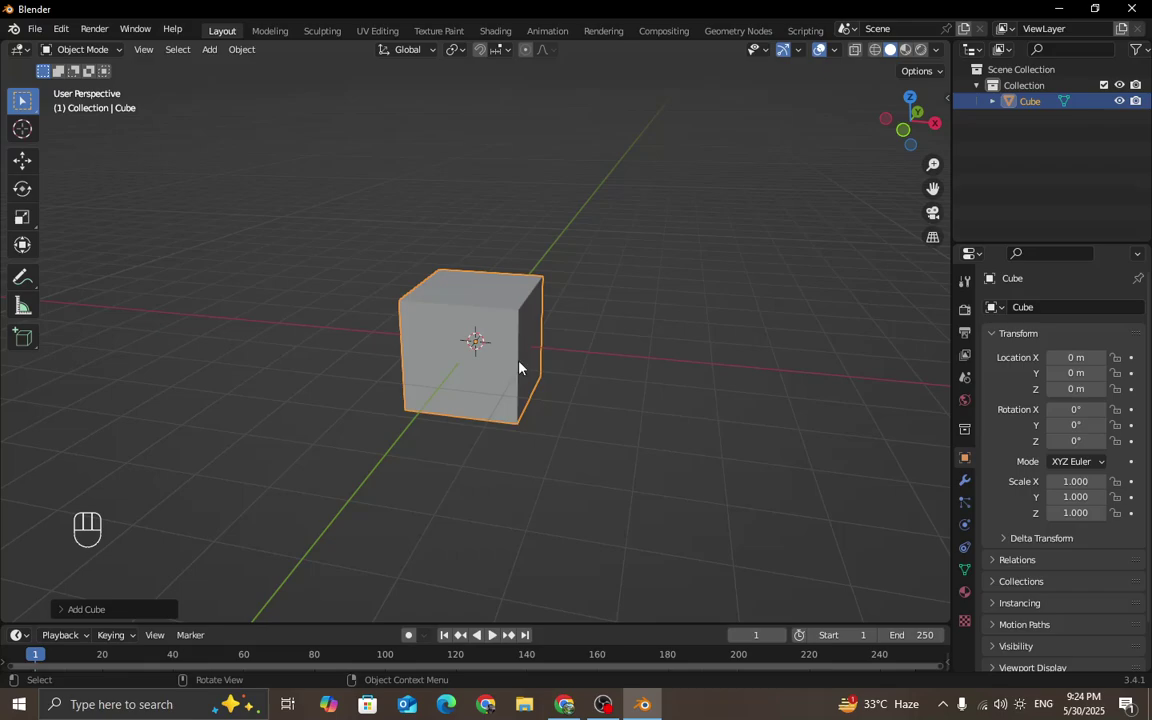
pyautogui.moveTo(519, 365); pyautogui.dragTo(501, 344, button='middle')
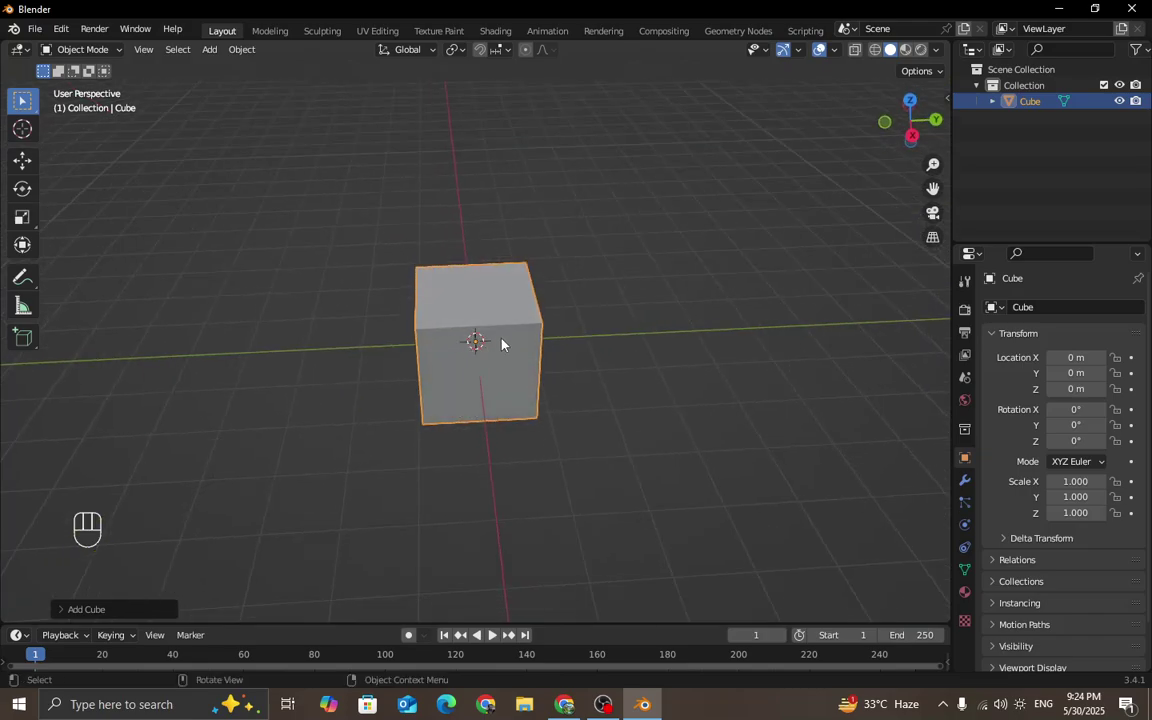
# Show the cube in Material Preview shading and examine it from several angles.
pyautogui.moveTo(501, 391); pyautogui.dragTo(476, 327, button='middle')
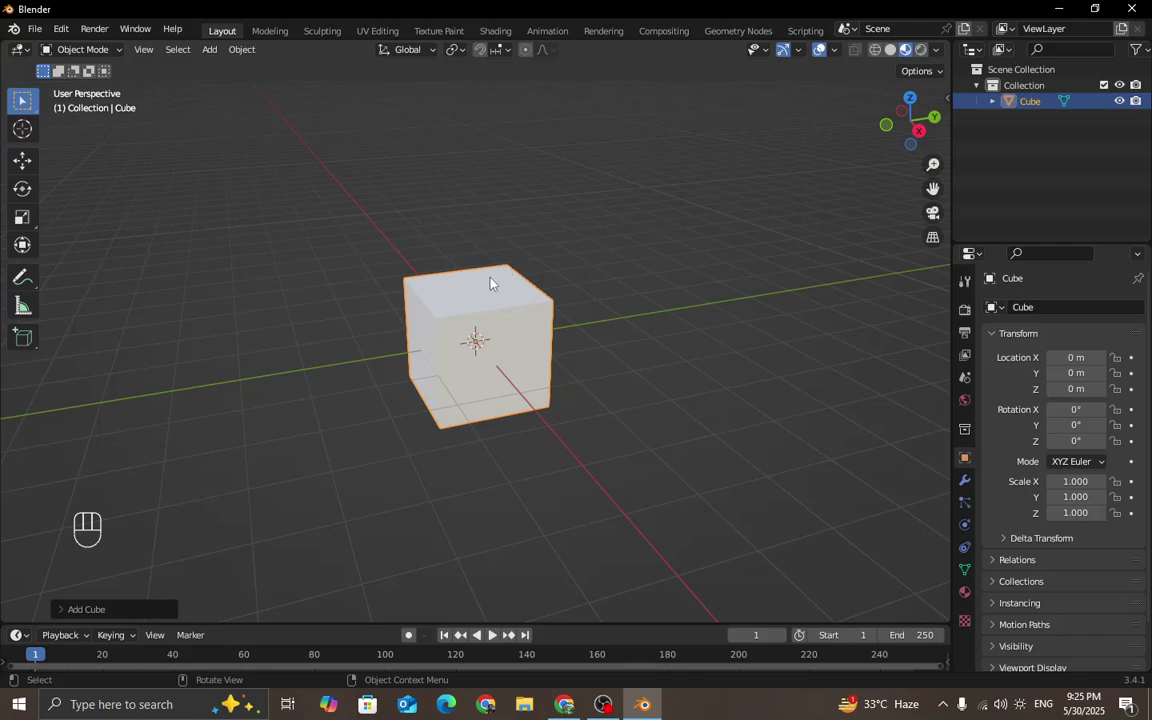
pyautogui.moveTo(516, 347)
pyautogui.mouseDown(button='middle')
pyautogui.moveTo(607, 342)
pyautogui.moveTo(432, 334)
pyautogui.moveTo(576, 334)
pyautogui.moveTo(507, 362)
pyautogui.mouseUp(button='middle')
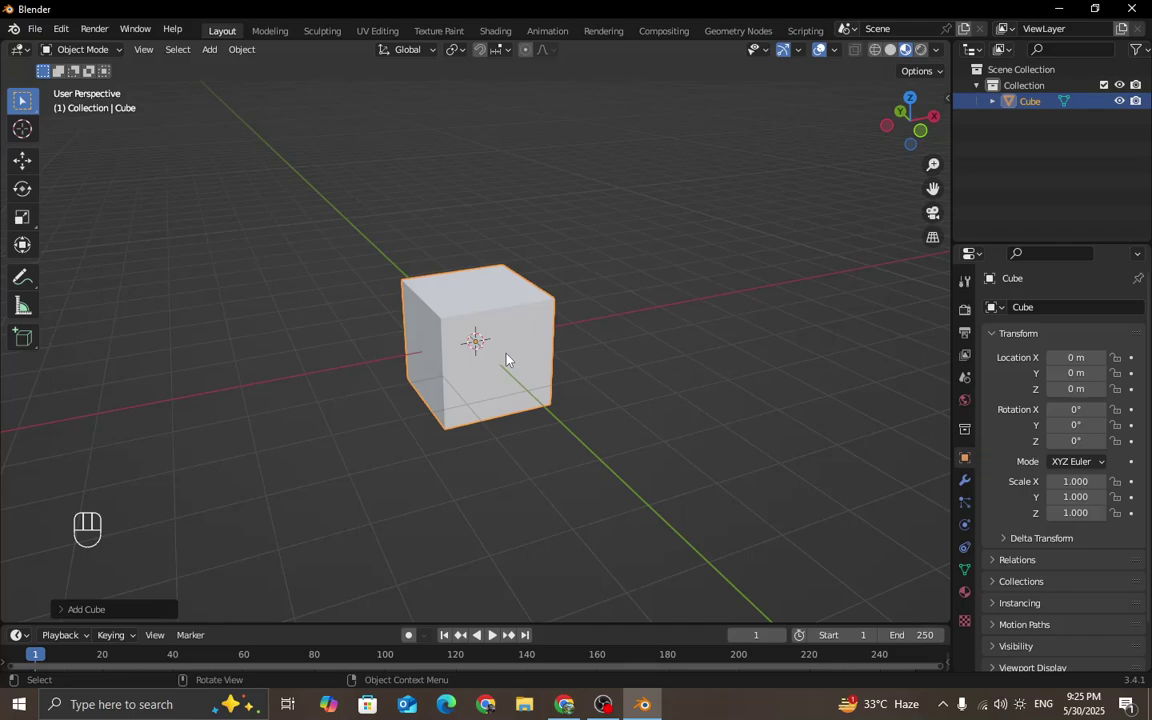
pyautogui.moveTo(607, 368); pyautogui.dragTo(501, 329, button='middle')
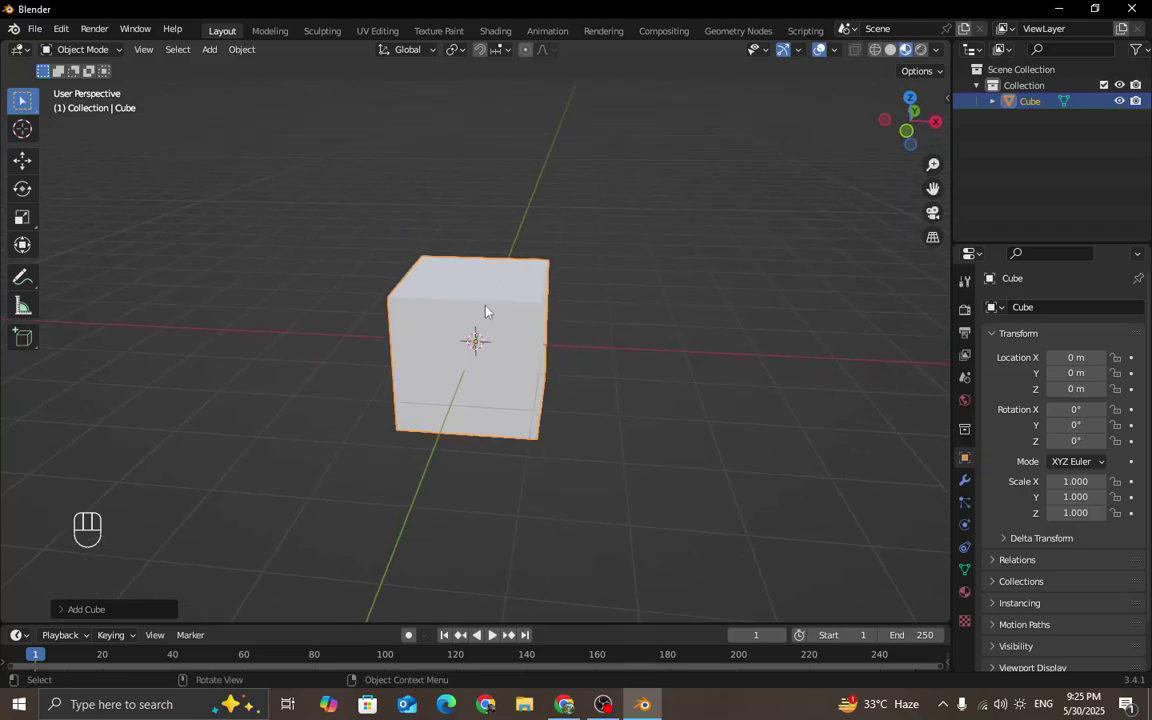
# Examine the cube in Rendered viewport shading and return to Solid shading.
pyautogui.click(921, 50)
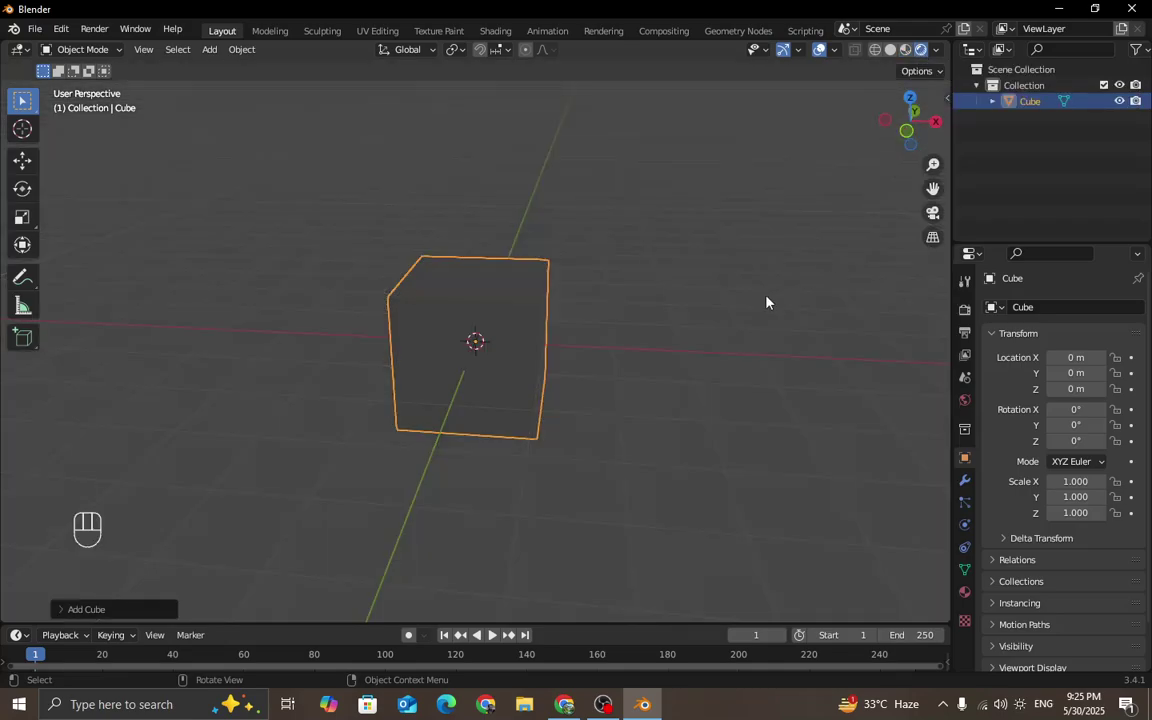
pyautogui.moveTo(766, 302); pyautogui.dragTo(735, 299, button='middle')
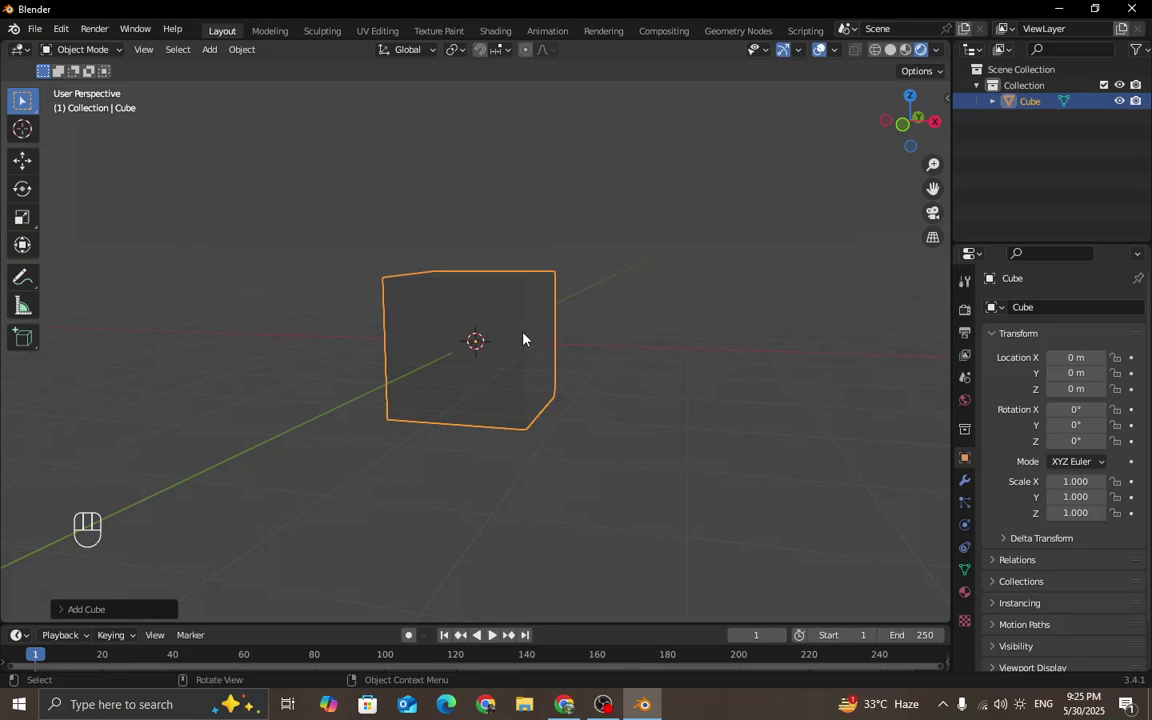
pyautogui.click(891, 51)
pyautogui.moveTo(678, 300); pyautogui.dragTo(681, 318, button='middle')
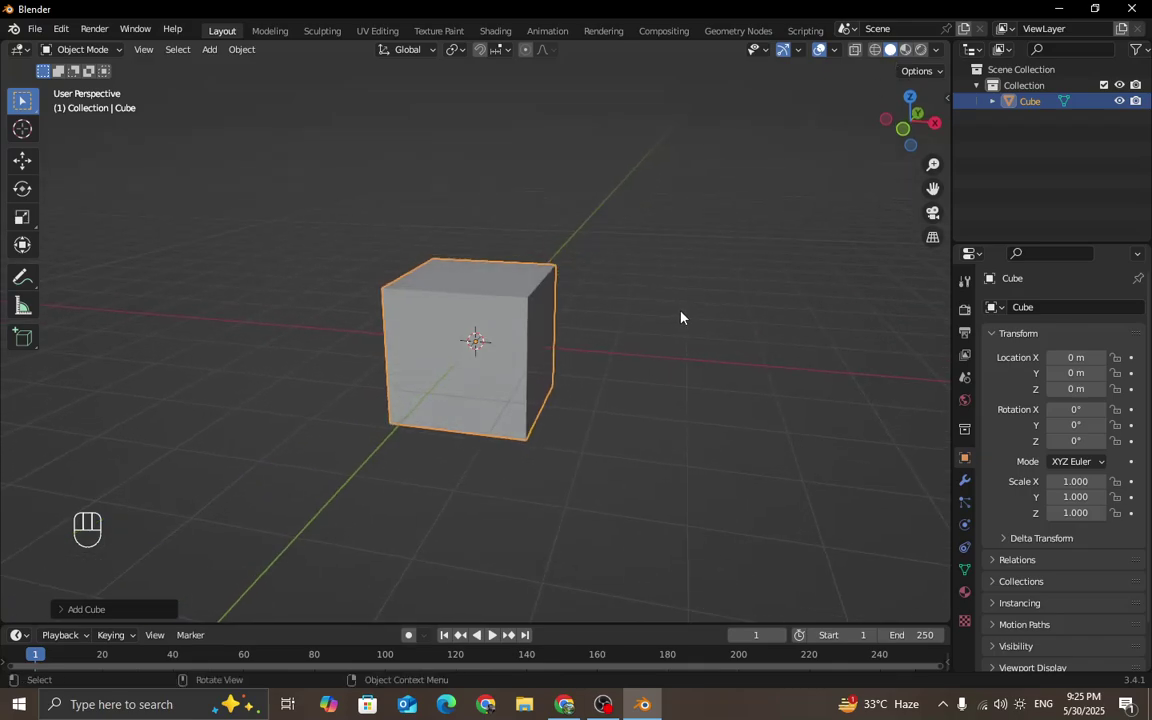
# Show the cube in Wireframe shading and examine its edges from several sides.
pyautogui.click(876, 50)
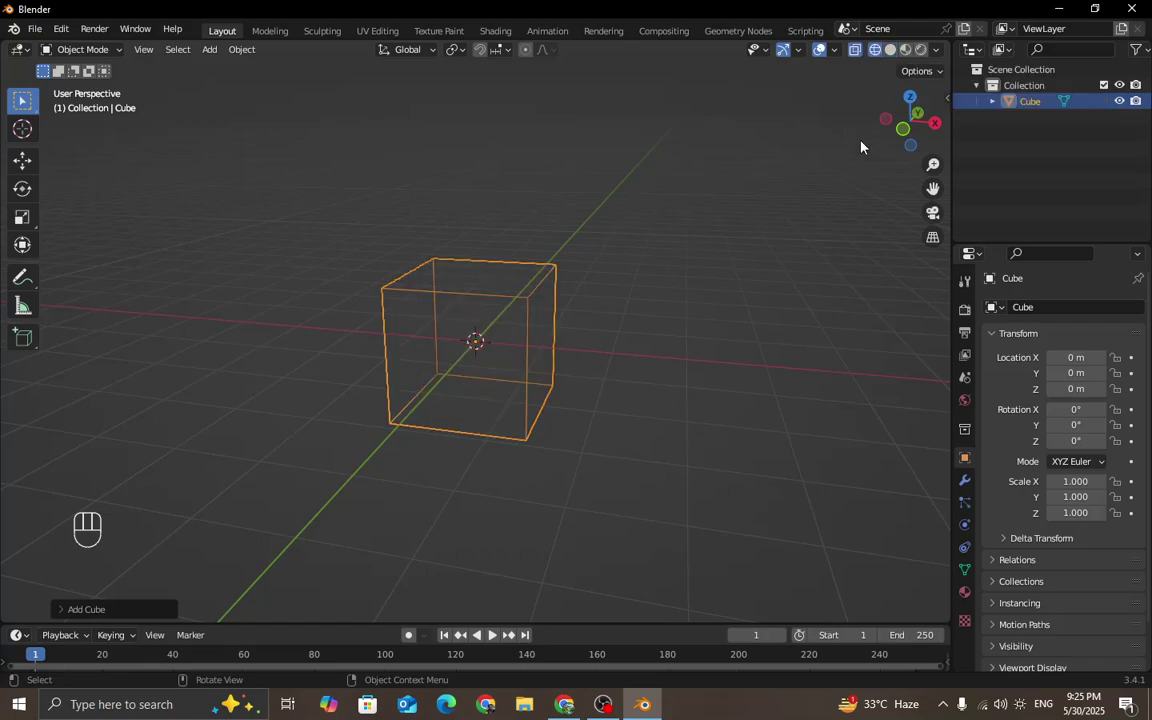
pyautogui.moveTo(727, 227); pyautogui.dragTo(502, 331, button='middle')
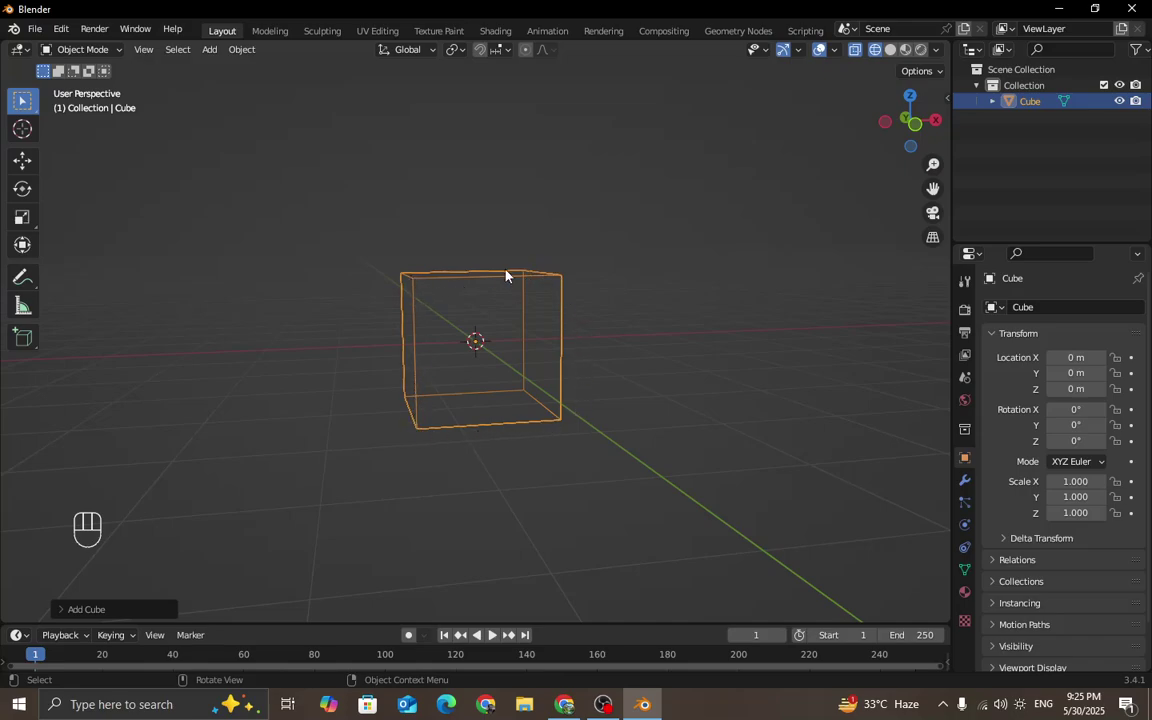
pyautogui.moveTo(506, 276); pyautogui.dragTo(470, 365, button='middle')
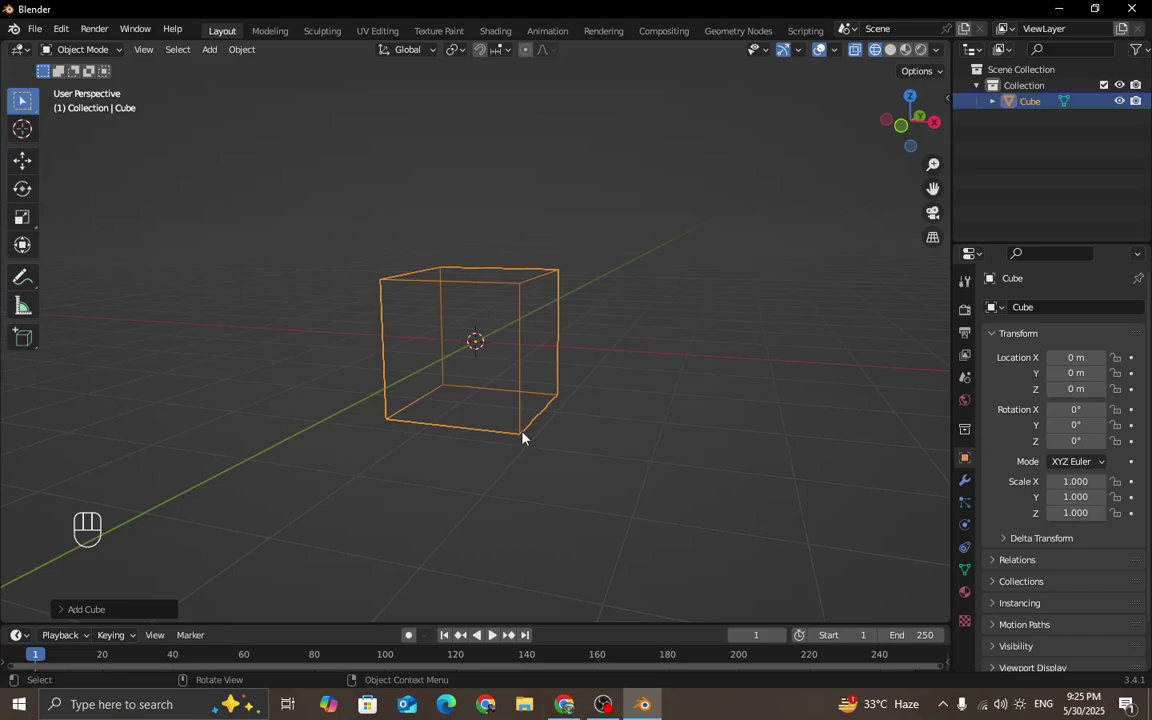
pyautogui.moveTo(522, 437); pyautogui.dragTo(430, 404, button='middle')
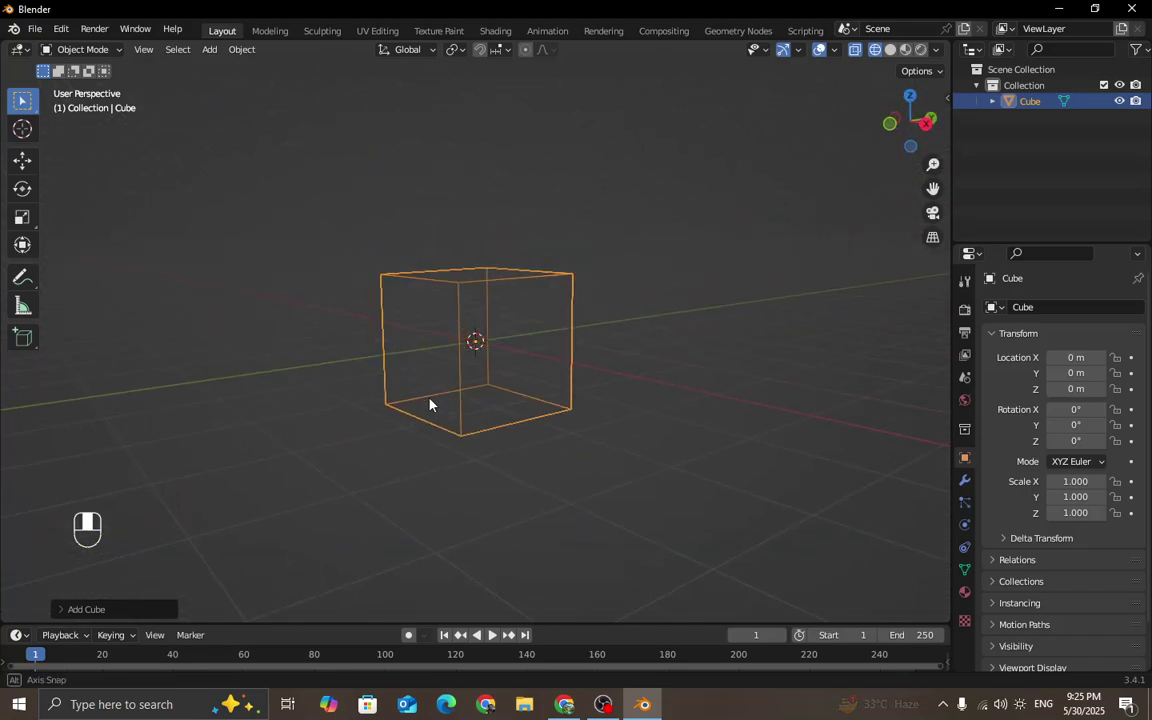
pyautogui.moveTo(641, 343)
pyautogui.mouseDown(button='middle')
pyautogui.moveTo(589, 383)
pyautogui.moveTo(512, 378)
pyautogui.moveTo(658, 332)
pyautogui.moveTo(560, 347)
pyautogui.moveTo(589, 363)
pyautogui.moveTo(634, 360)
pyautogui.mouseUp(button='middle')
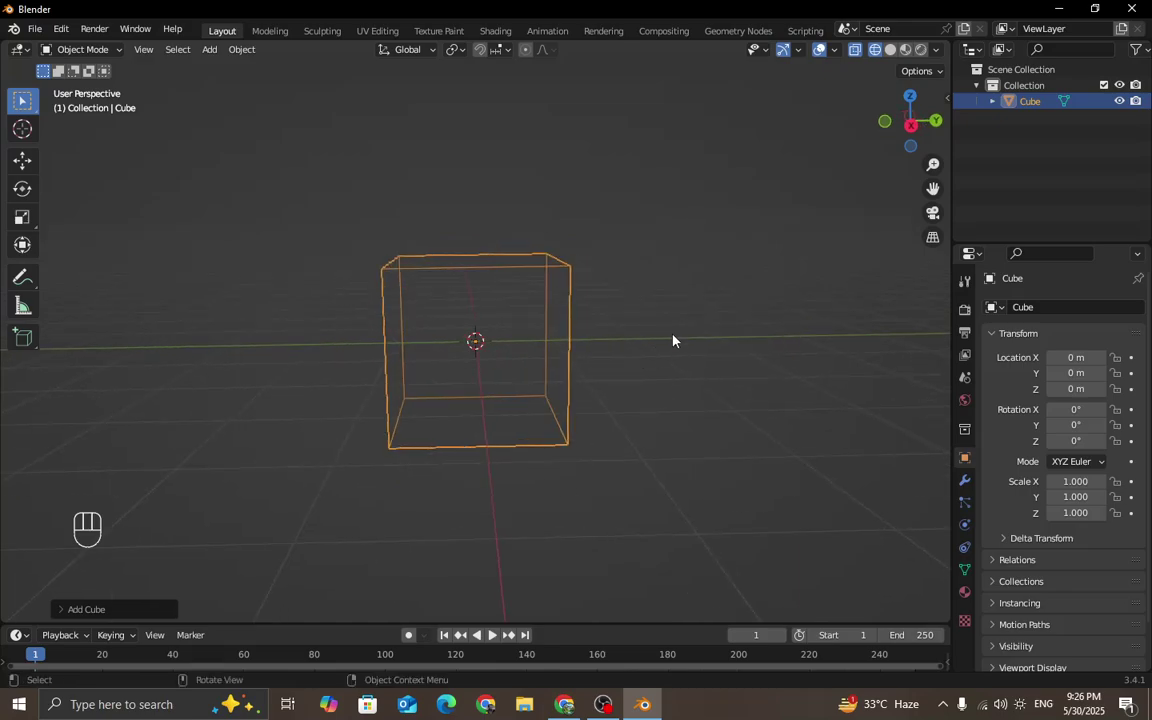
# Return the viewport to Solid shading and examine the cube's faces from a raised angle.
pyautogui.click(891, 50)
pyautogui.moveTo(581, 280); pyautogui.dragTo(684, 287, button='middle')
pyautogui.moveTo(668, 240); pyautogui.dragTo(823, 170, button='middle')
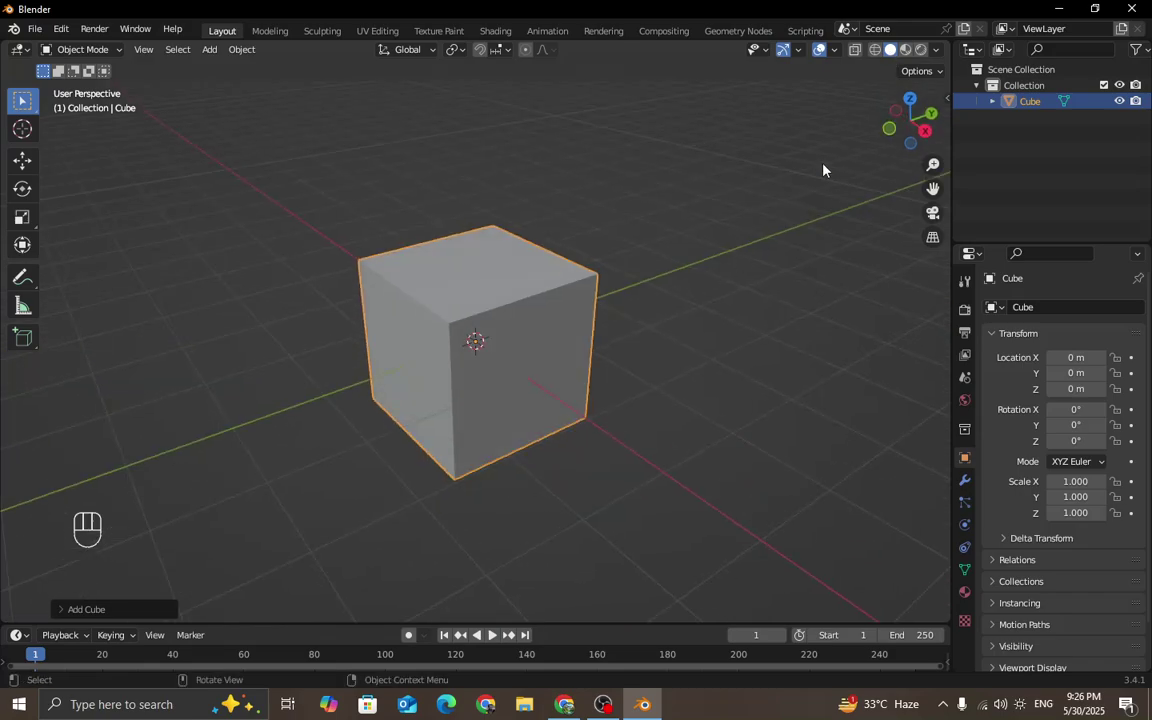
# Set the viewport to Wireframe shading again and compare the cube's front and back edges from different angles.
pyautogui.click(874, 49)
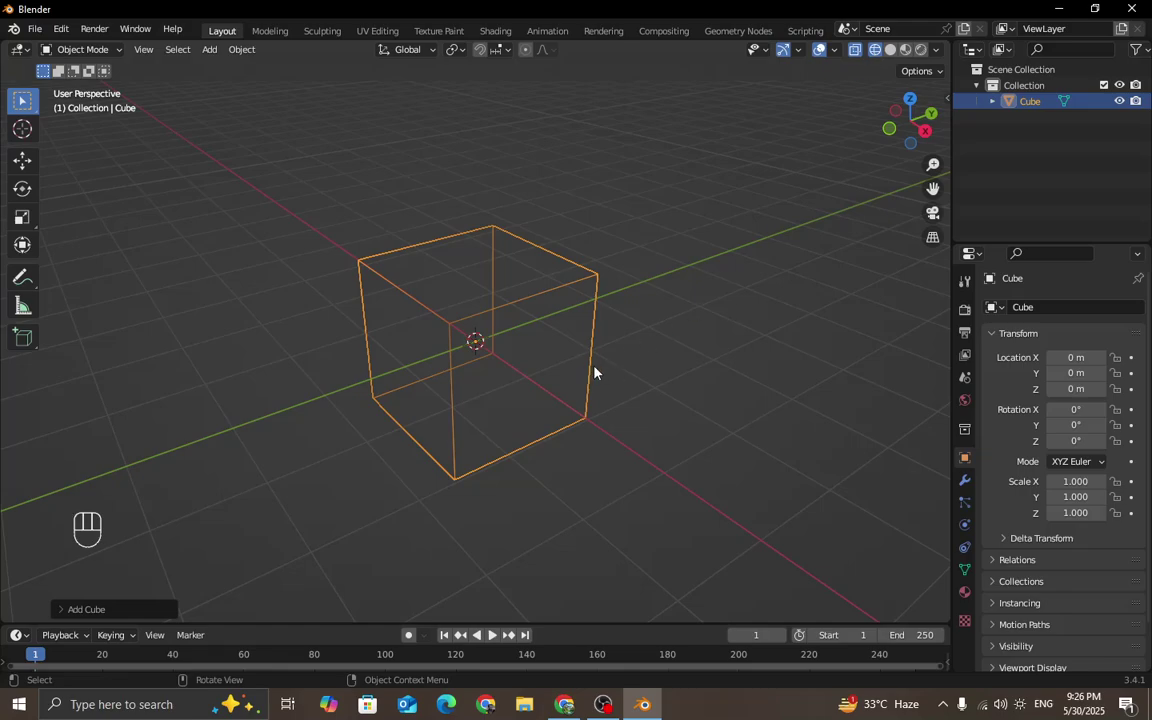
pyautogui.moveTo(653, 342); pyautogui.dragTo(580, 333, button='middle')
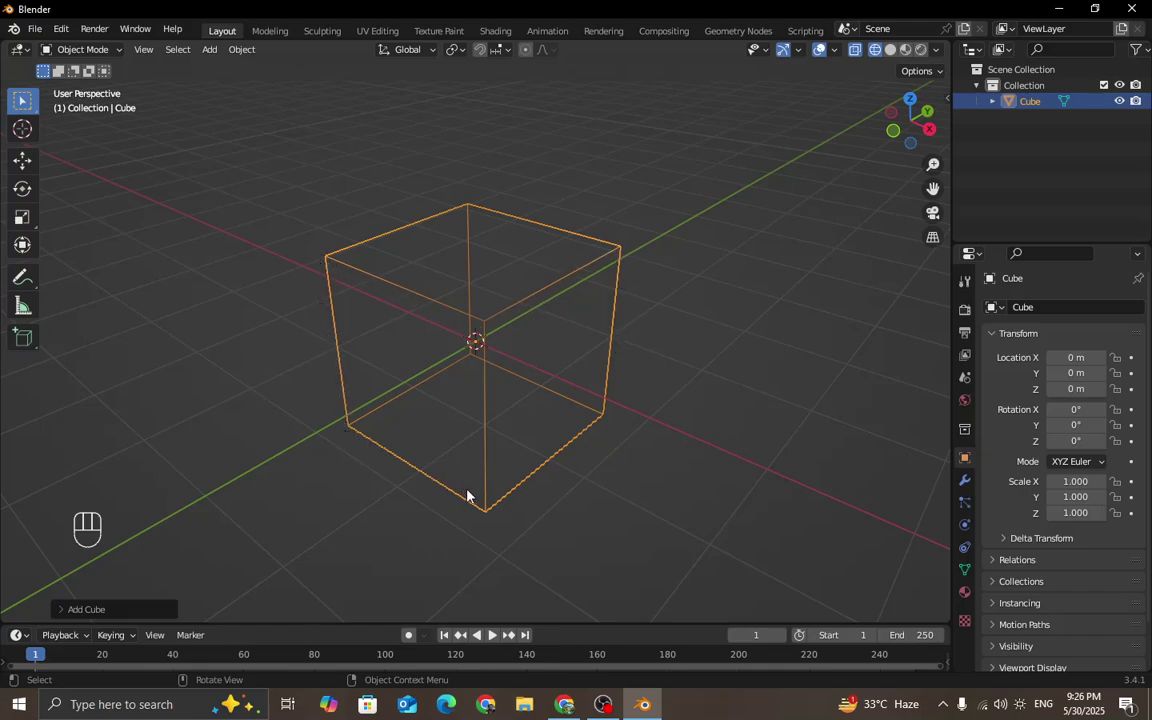
pyautogui.moveTo(465, 257); pyautogui.dragTo(602, 298, button='middle')
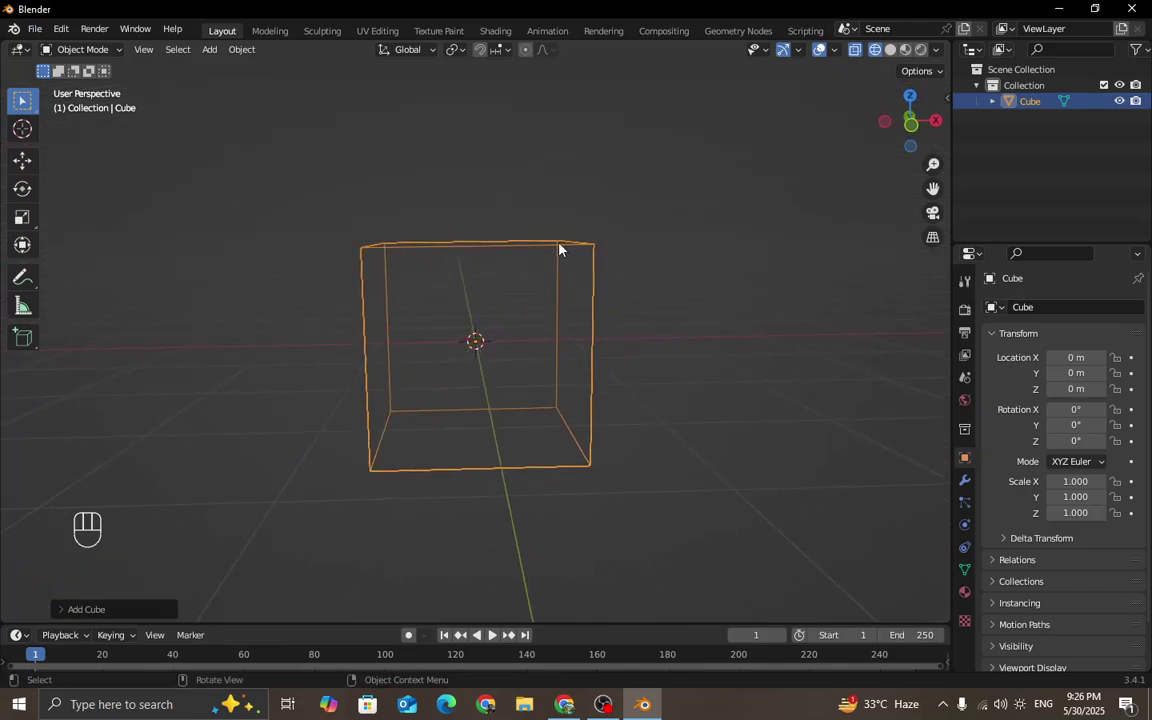
pyautogui.moveTo(675, 289); pyautogui.dragTo(501, 296, button='middle')
pyautogui.moveTo(518, 339); pyautogui.dragTo(566, 356, button='middle')
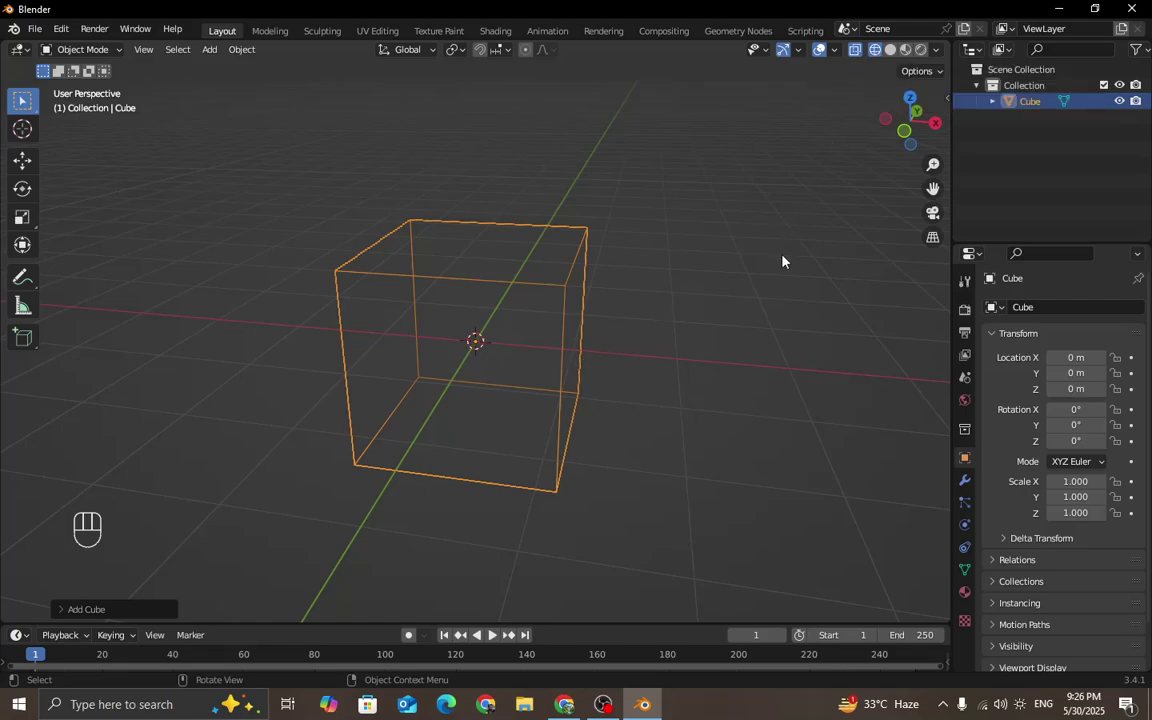
# In Solid shading, add a Monkey mesh and move it along the X axis to about -3.2 m, clear of the cube.
pyautogui.click(890, 49)
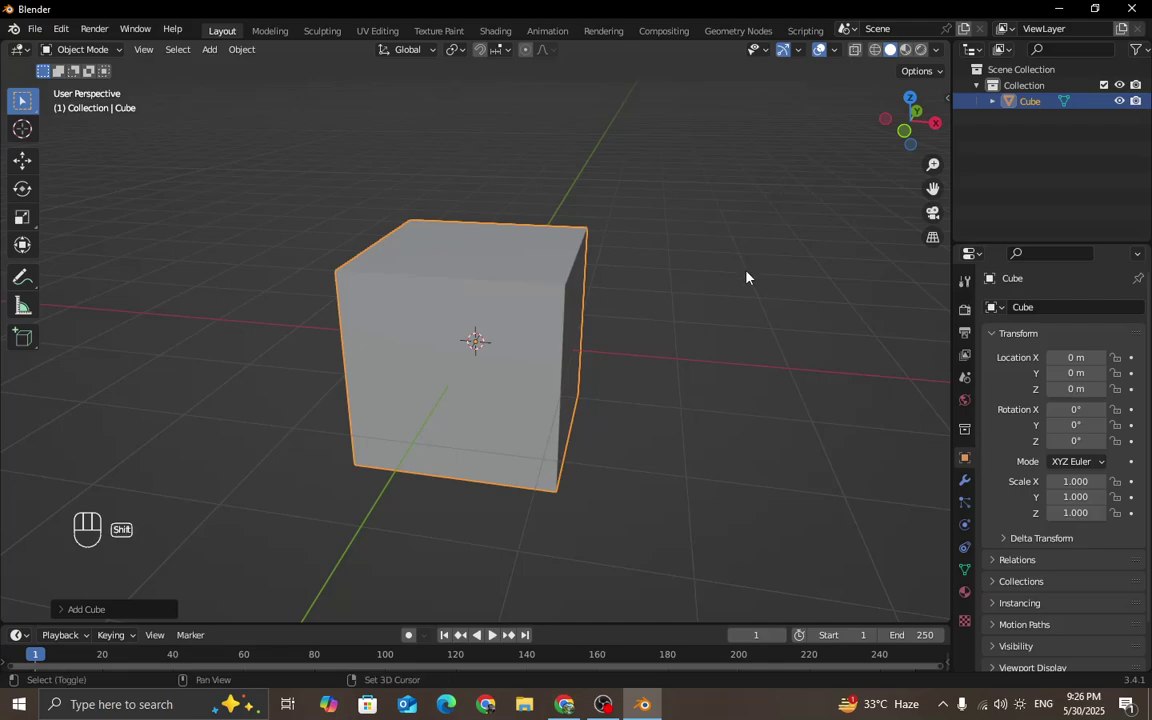
pyautogui.hotkey('shift', 'a')
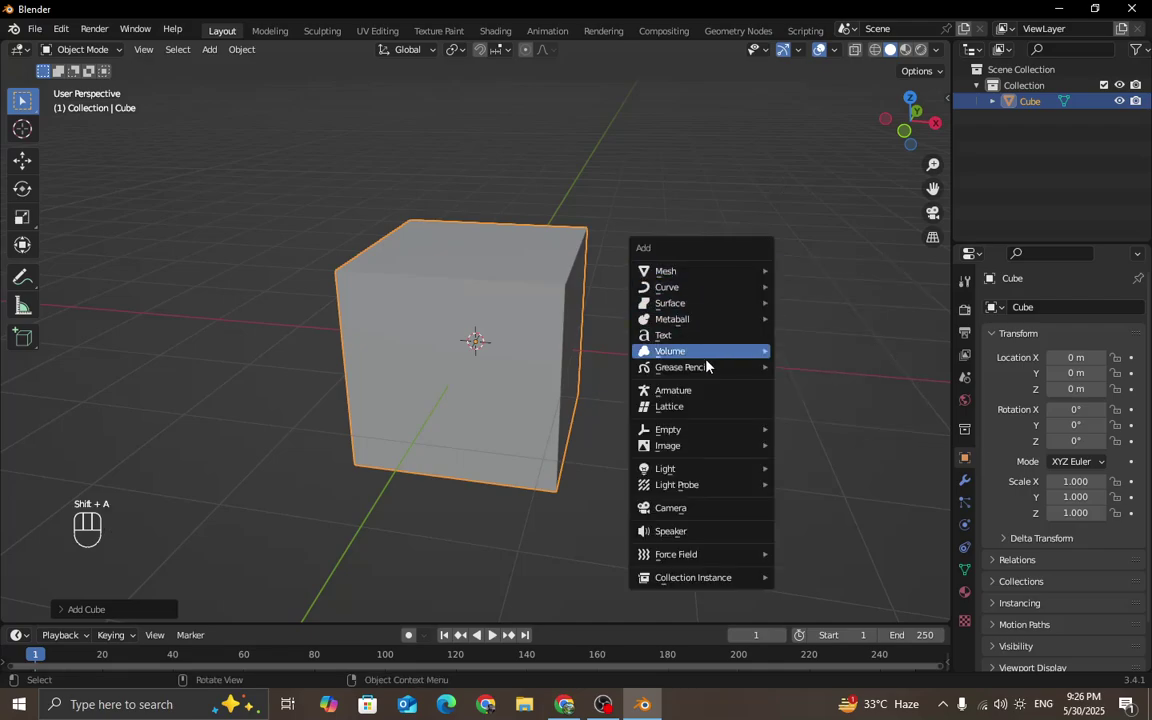
pyautogui.moveTo(700, 271)
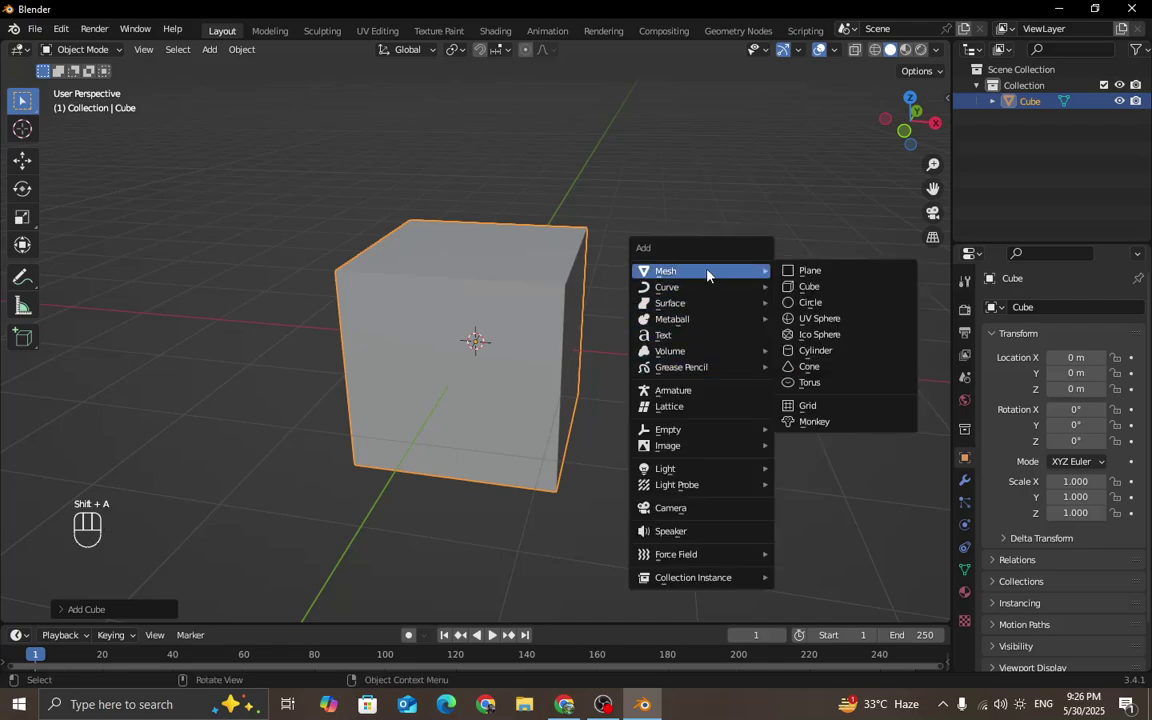
pyautogui.click(807, 424)
pyautogui.press('g')
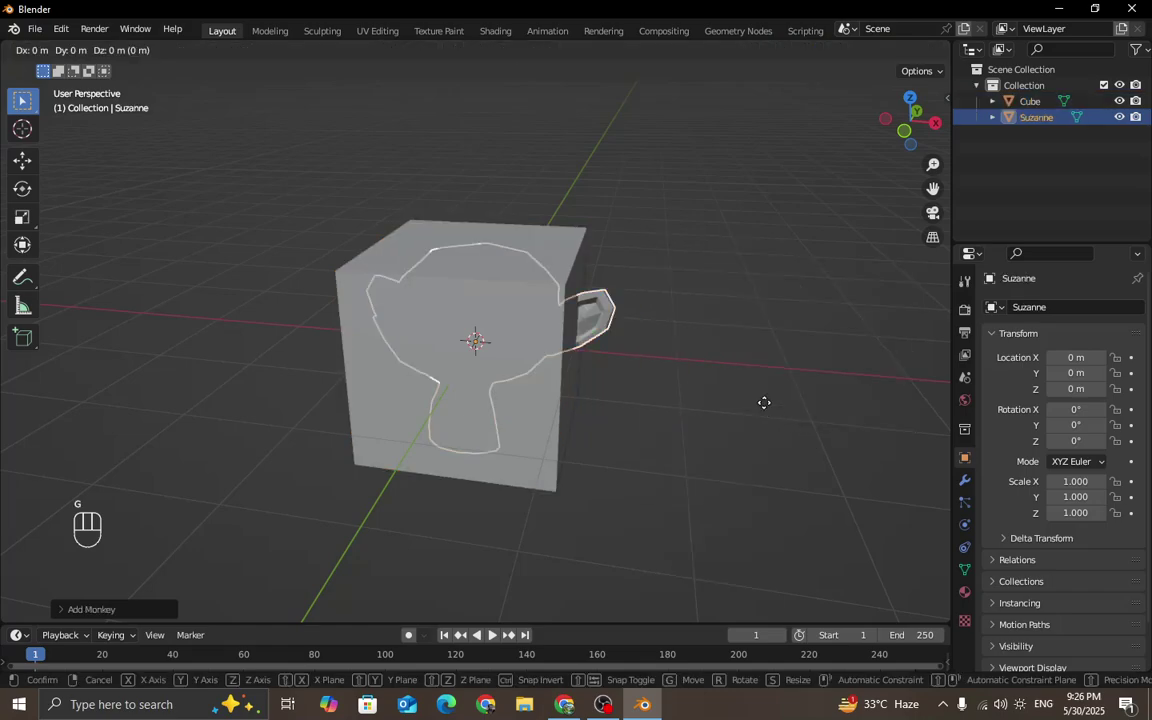
pyautogui.press('x')
pyautogui.click(493, 356)
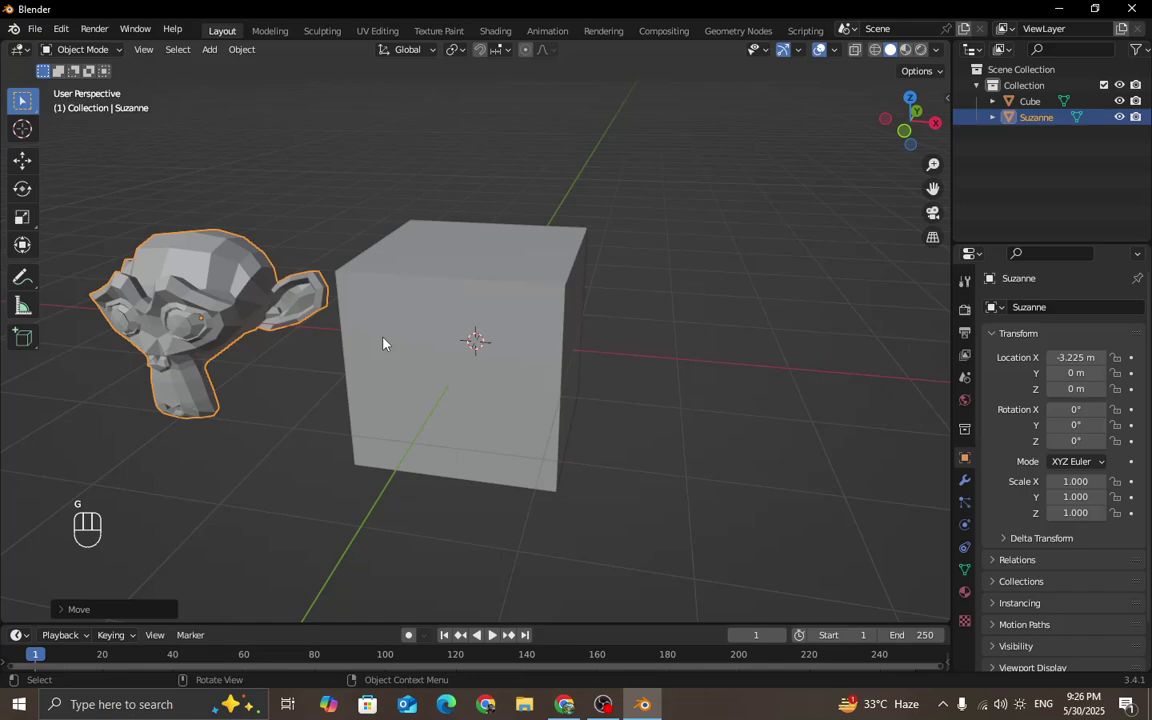
# Frame the monkey head, show it in Wireframe shading and examine its dense mesh from the front.
pyautogui.press('KP_Decimal')
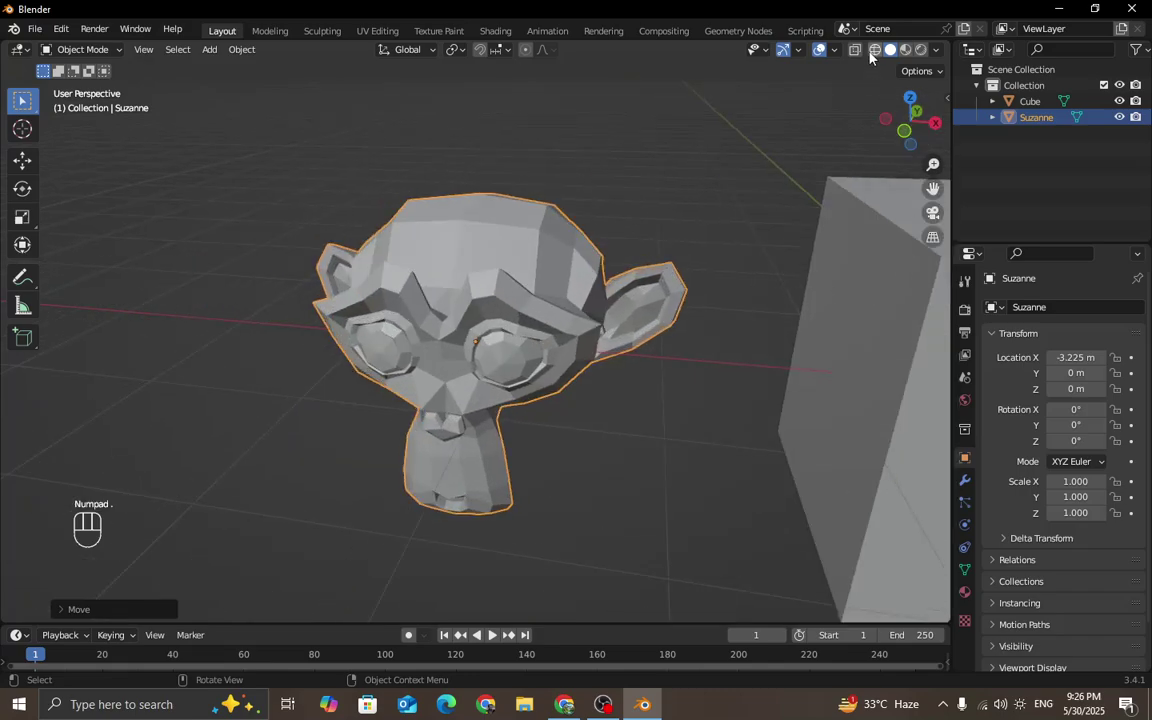
pyautogui.click(874, 50)
pyautogui.moveTo(618, 235); pyautogui.dragTo(550, 266, button='middle')
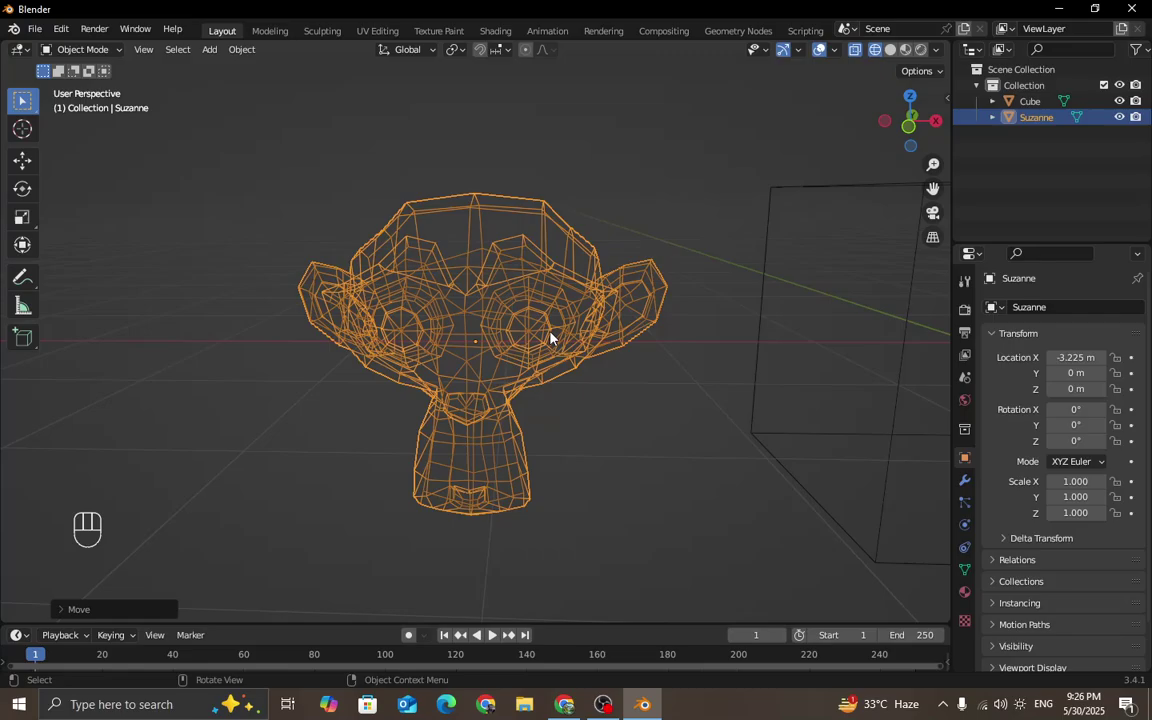
pyautogui.moveTo(550, 338)
pyautogui.mouseDown(button='middle')
pyautogui.moveTo(417, 378)
pyautogui.moveTo(548, 360)
pyautogui.mouseUp(button='middle')
pyautogui.keyDown('shift'); pyautogui.moveTo(818, 337); pyautogui.dragTo(679, 335, button='middle'); pyautogui.keyUp('shift')
# Compare the wireframes of the cube and the monkey head, selecting each in turn and viewing them from different angles.
pyautogui.click(622, 335)
pyautogui.press('KP_Decimal')
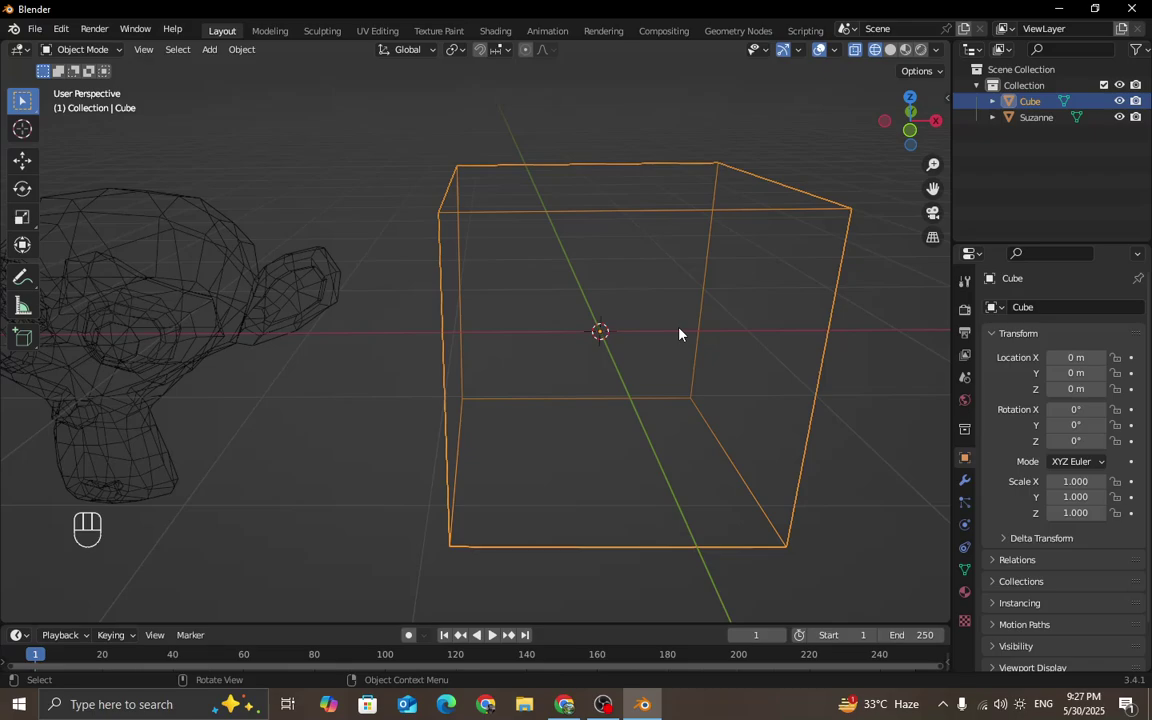
pyautogui.scroll(-2, 680, 333)
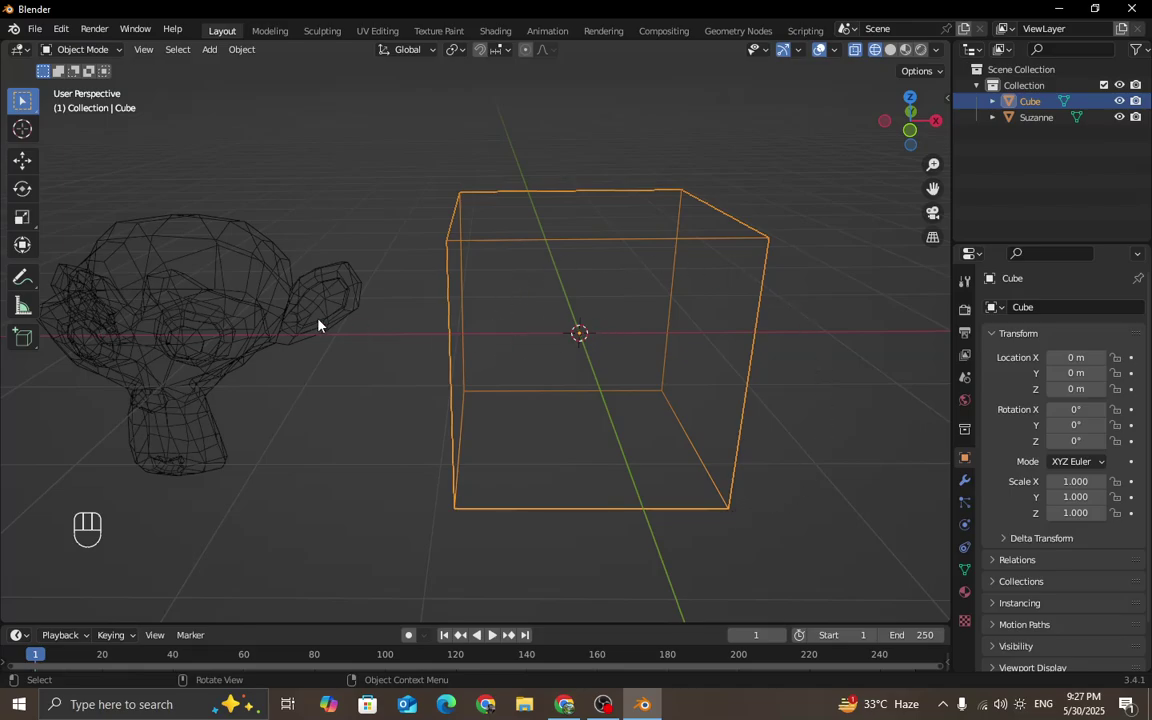
pyautogui.click(242, 309)
pyautogui.keyDown('shift'); pyautogui.moveTo(242, 309); pyautogui.dragTo(437, 314, button='middle'); pyautogui.keyUp('shift')
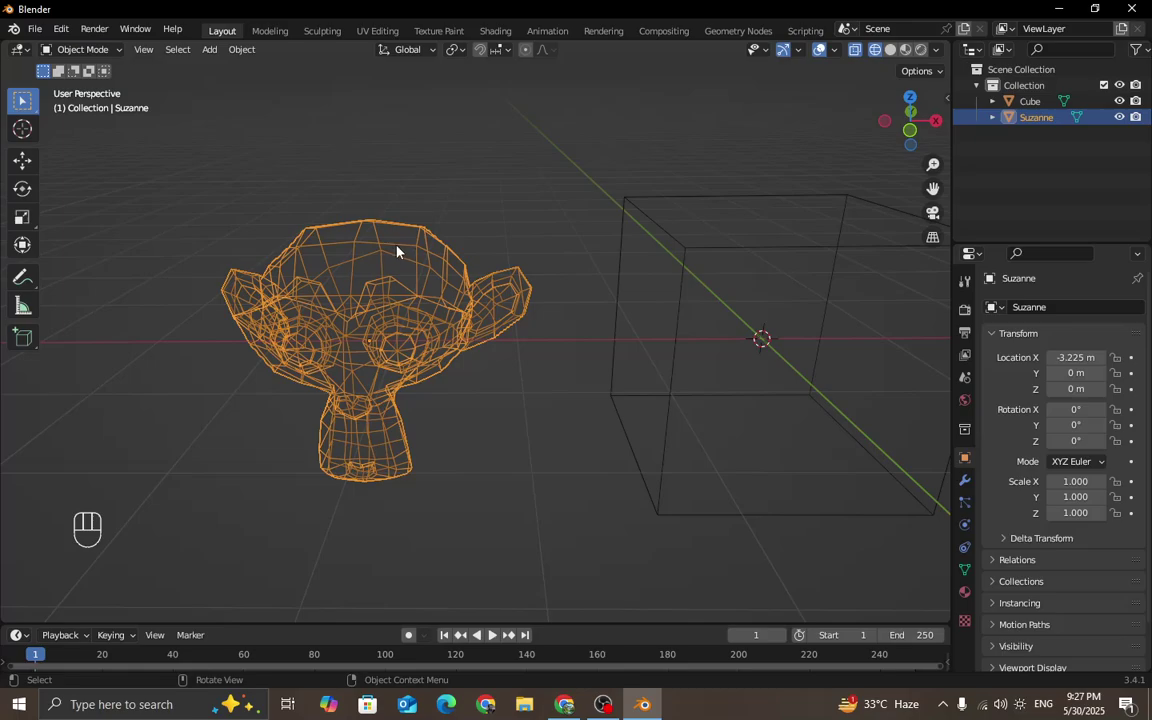
pyautogui.moveTo(271, 285); pyautogui.dragTo(608, 314, button='middle')
pyautogui.click(660, 330)
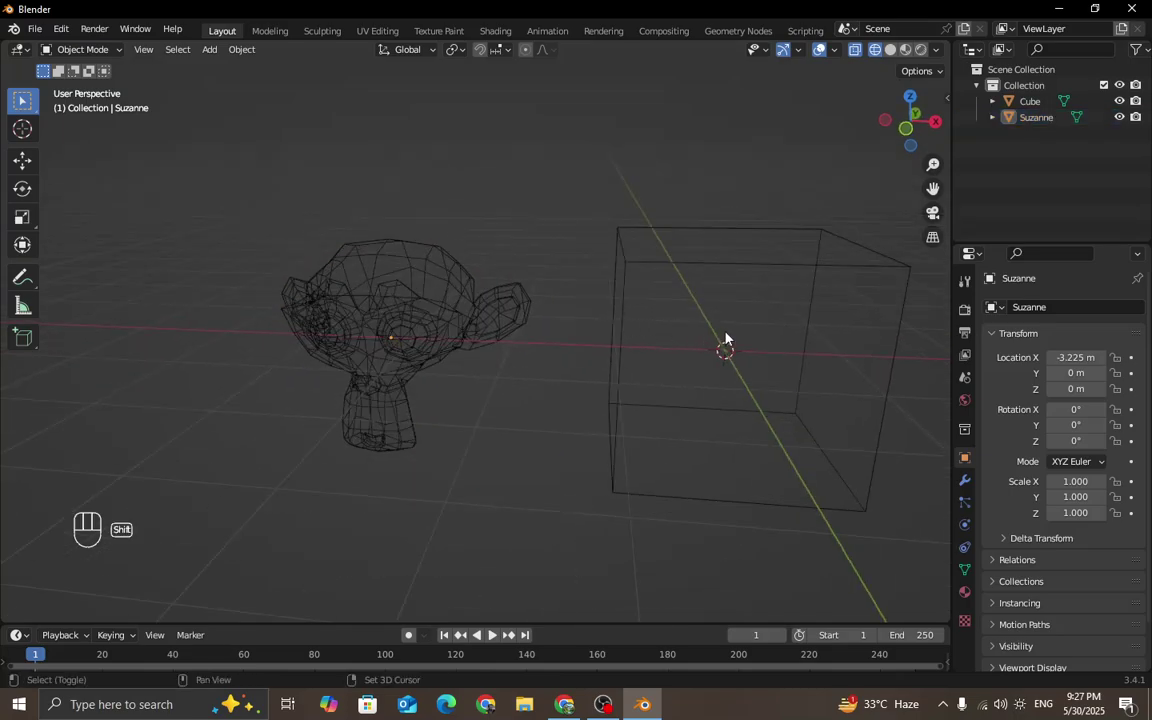
pyautogui.moveTo(725, 340); pyautogui.dragTo(636, 287, button='middle')
pyautogui.click(597, 282)
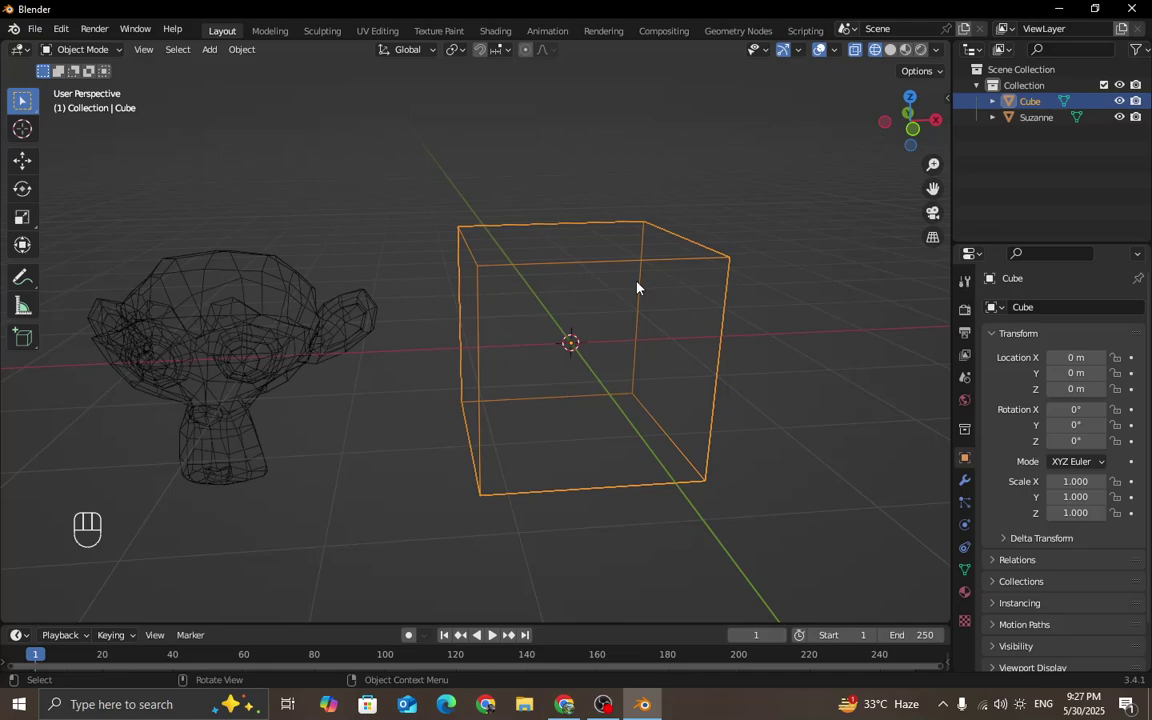
pyautogui.moveTo(687, 288); pyautogui.dragTo(745, 291, button='middle')
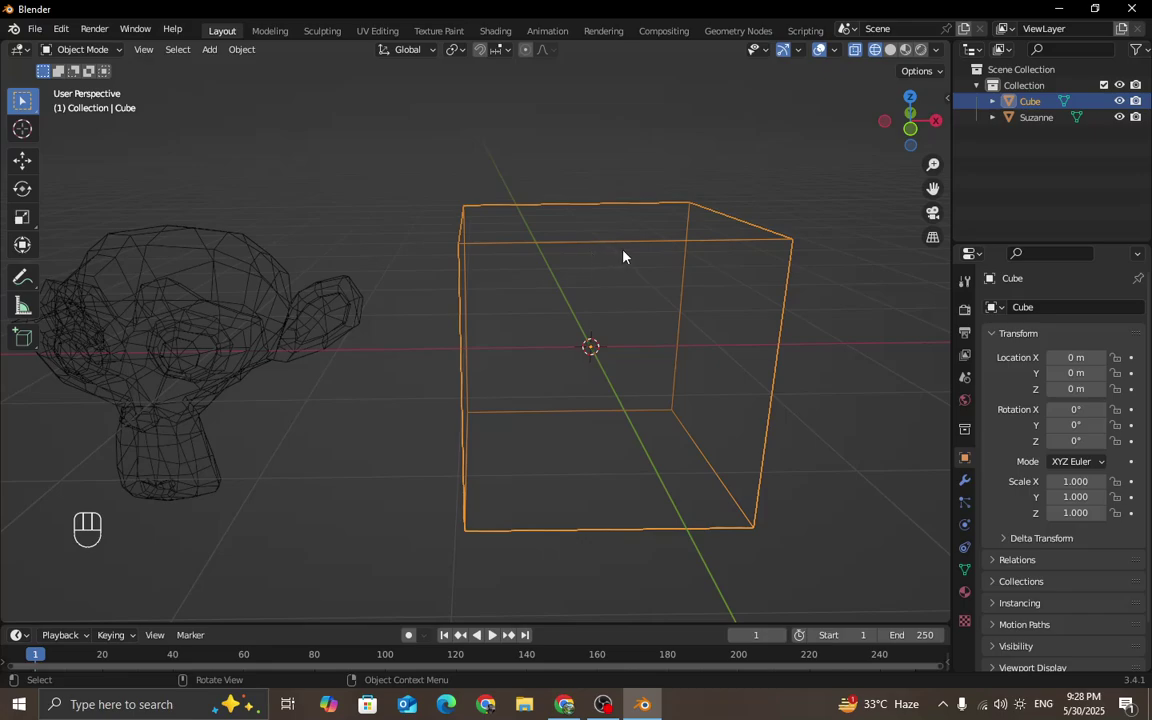
pyautogui.moveTo(622, 255); pyautogui.dragTo(618, 252, button='middle')
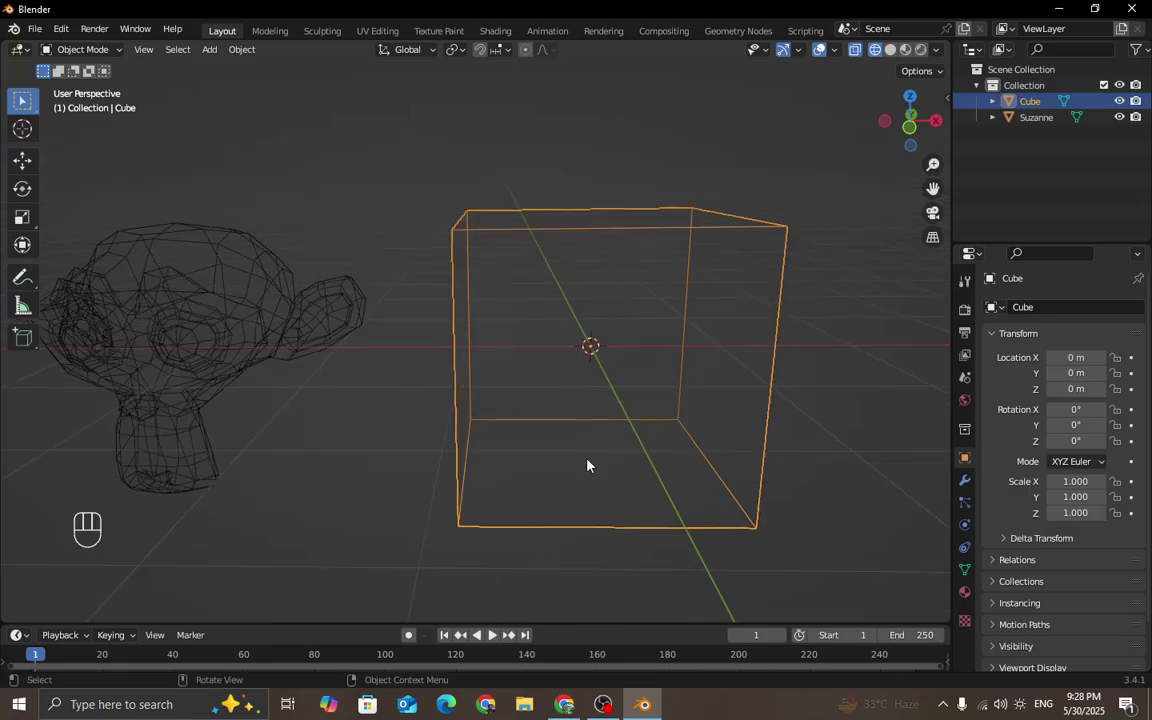
# Return the viewport to Solid shading and examine the cube and the monkey head from the front, below and behind.
pyautogui.click(890, 50)
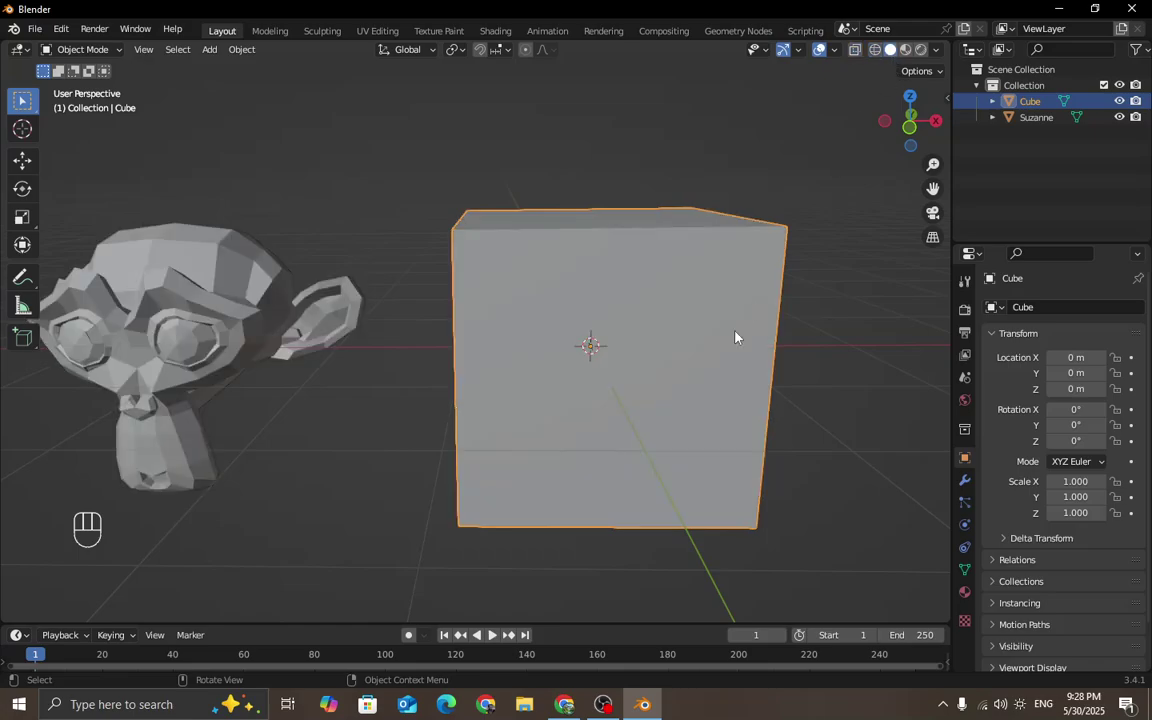
pyautogui.moveTo(522, 304); pyautogui.dragTo(594, 391, button='middle')
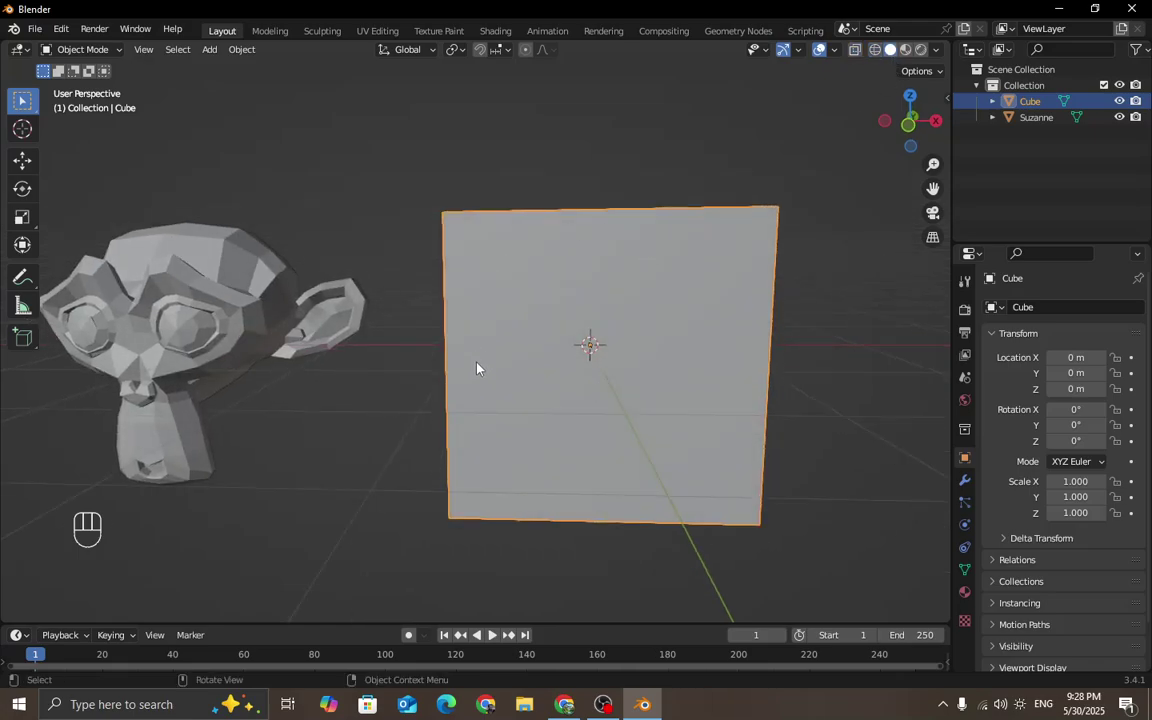
pyautogui.moveTo(476, 368); pyautogui.dragTo(446, 288, button='middle')
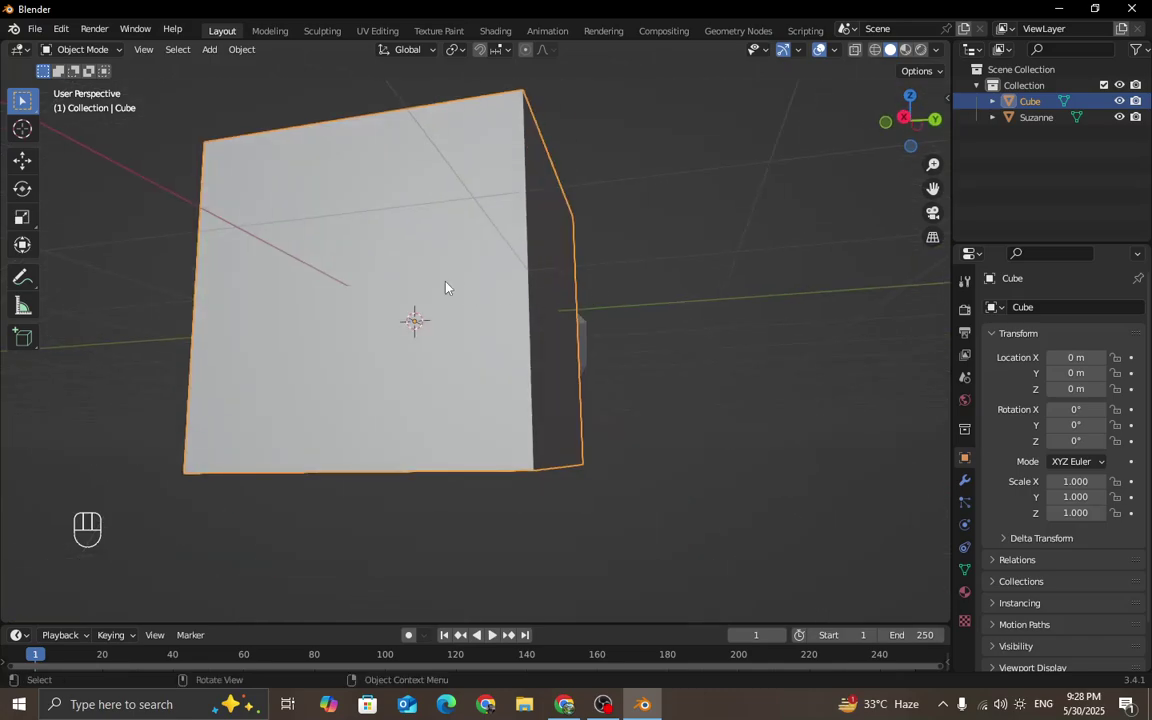
pyautogui.moveTo(635, 345); pyautogui.dragTo(442, 391, button='middle')
pyautogui.click(780, 328)
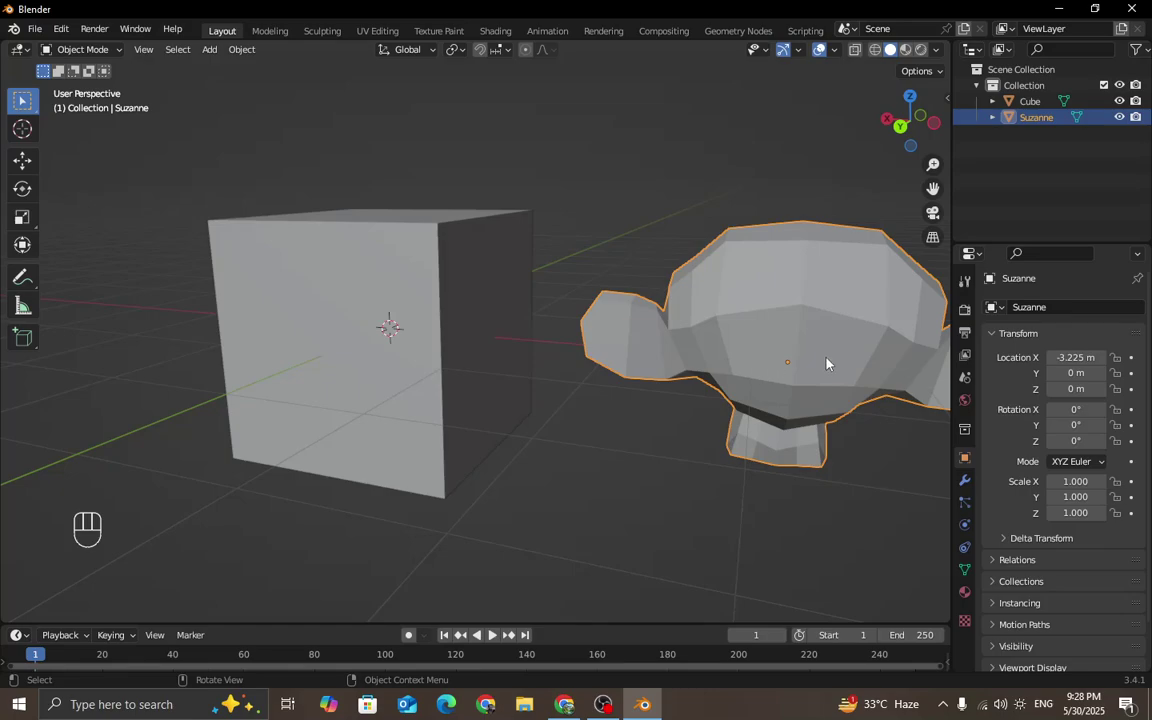
pyautogui.moveTo(805, 281); pyautogui.dragTo(686, 357, button='middle')
pyautogui.scroll(-2, 572, 339)
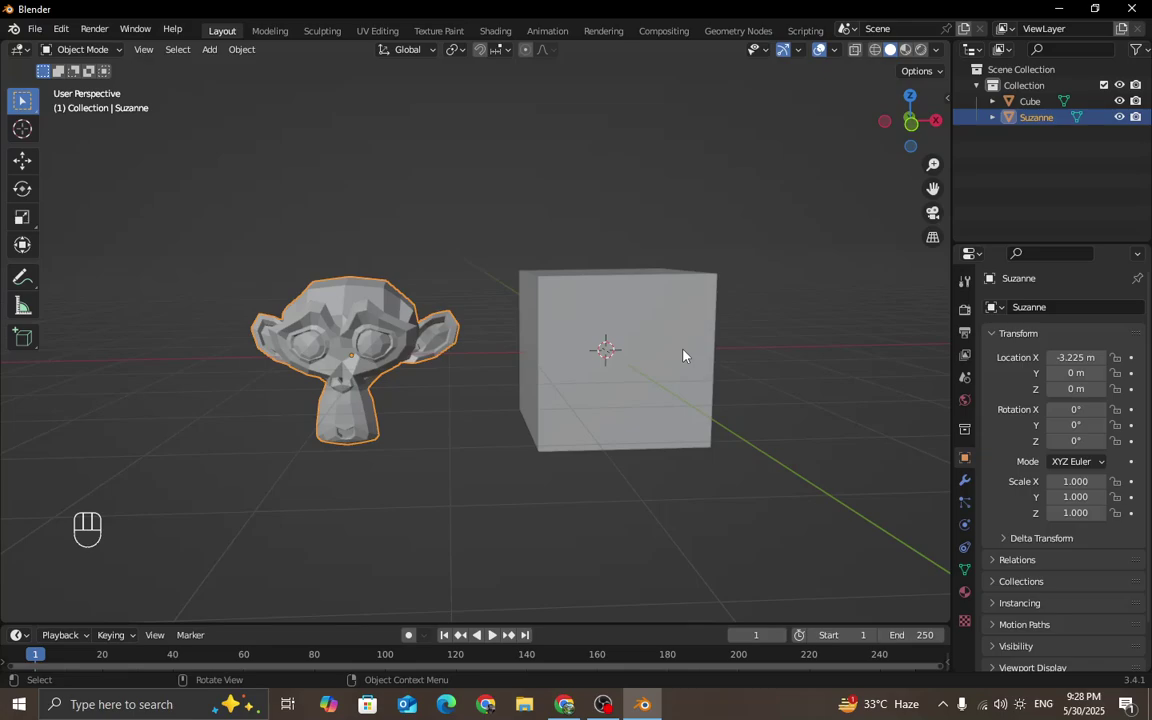
pyautogui.press('F8')
pyautogui.moveTo(697, 378)
pyautogui.mouseDown(button='middle')
pyautogui.moveTo(712, 391)
pyautogui.moveTo(699, 400)
pyautogui.mouseUp(button='middle')
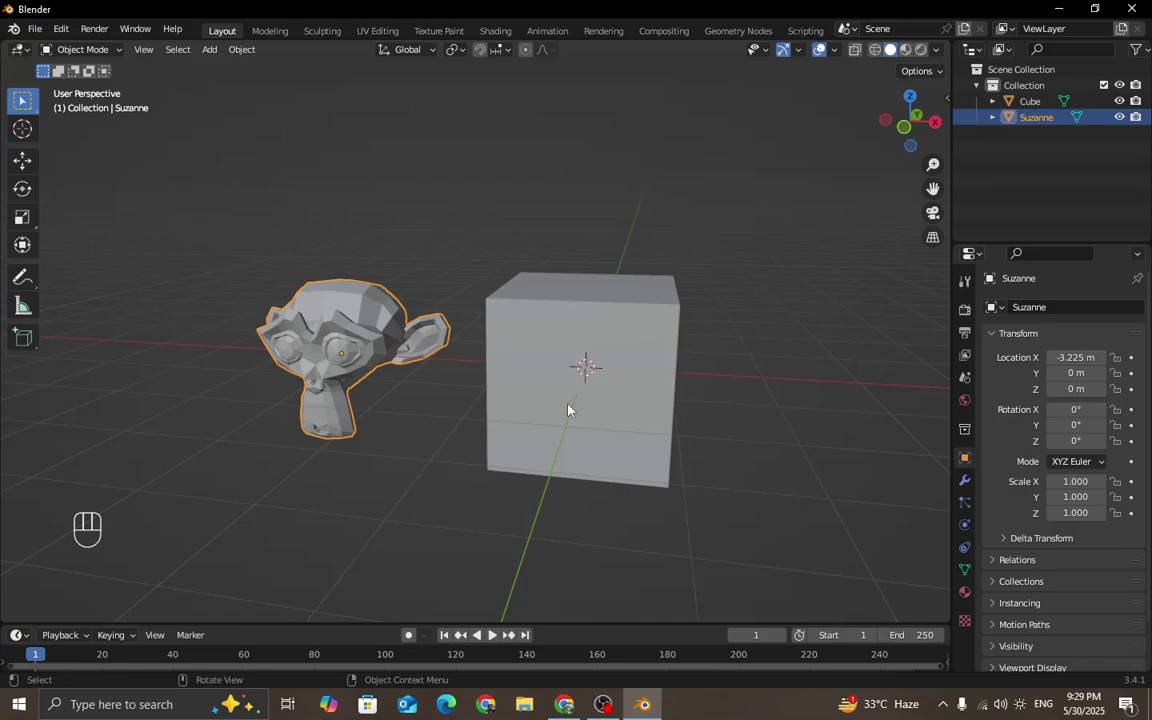
pyautogui.moveTo(571, 406); pyautogui.dragTo(599, 419, button='middle')
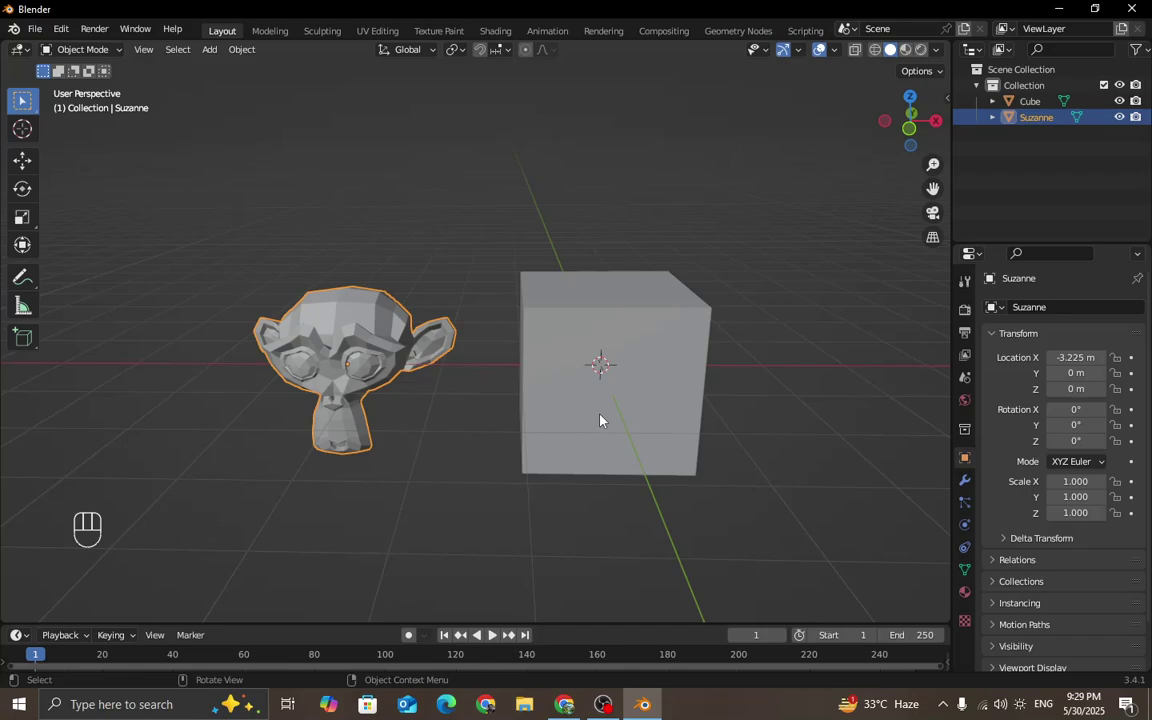
# Scale the cube uniformly to about 1.53 times its size.
pyautogui.click(645, 378)
pyautogui.scroll(-2, 645, 378)
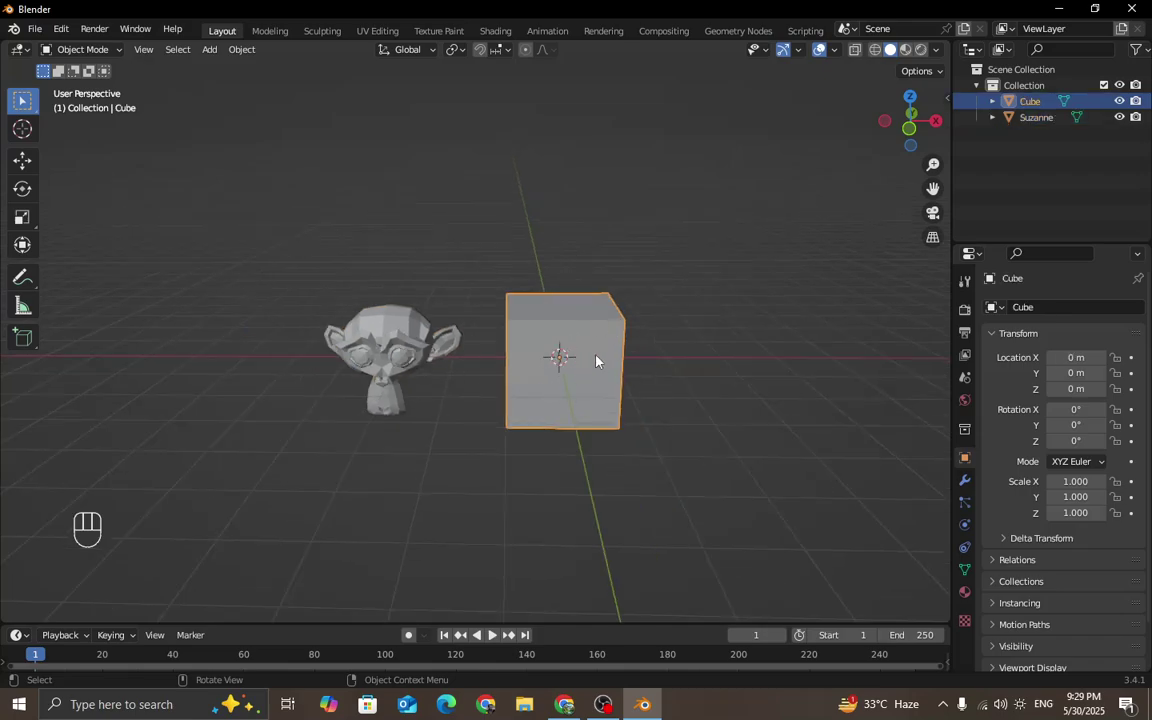
pyautogui.press('s')
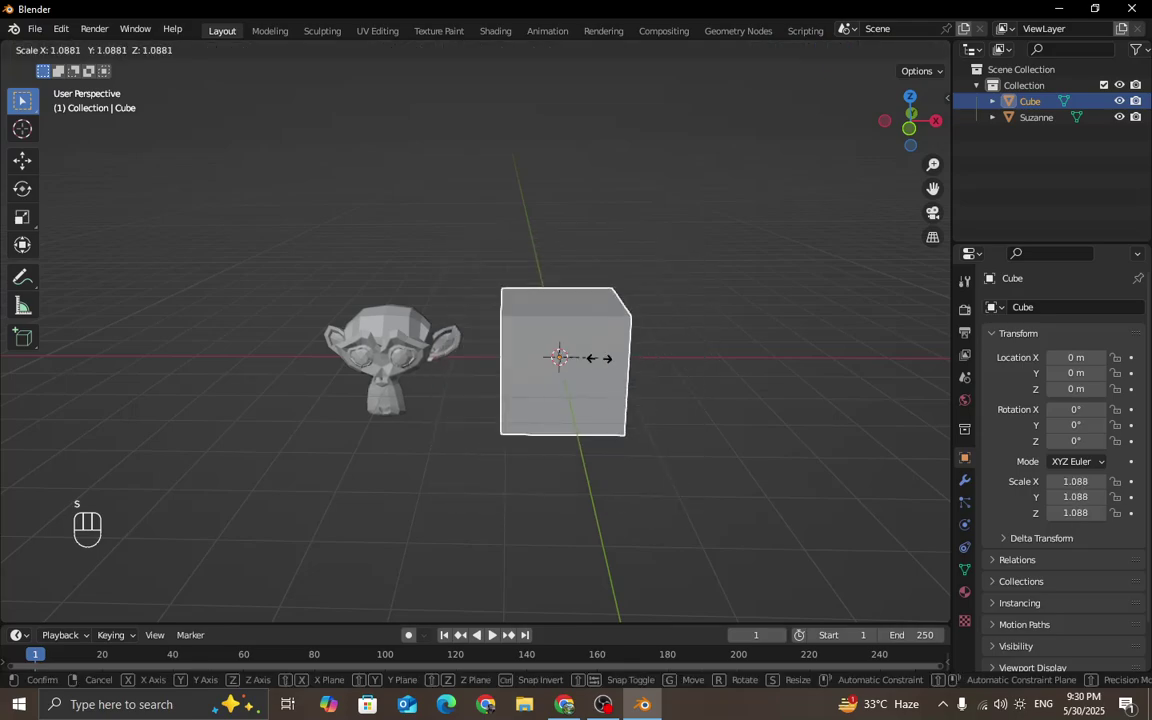
pyautogui.click(614, 375)
# Move the cube to about X 0.81, Y 0.27, Z 0.72 m and rotate it about 5° in the current view.
pyautogui.press('g')
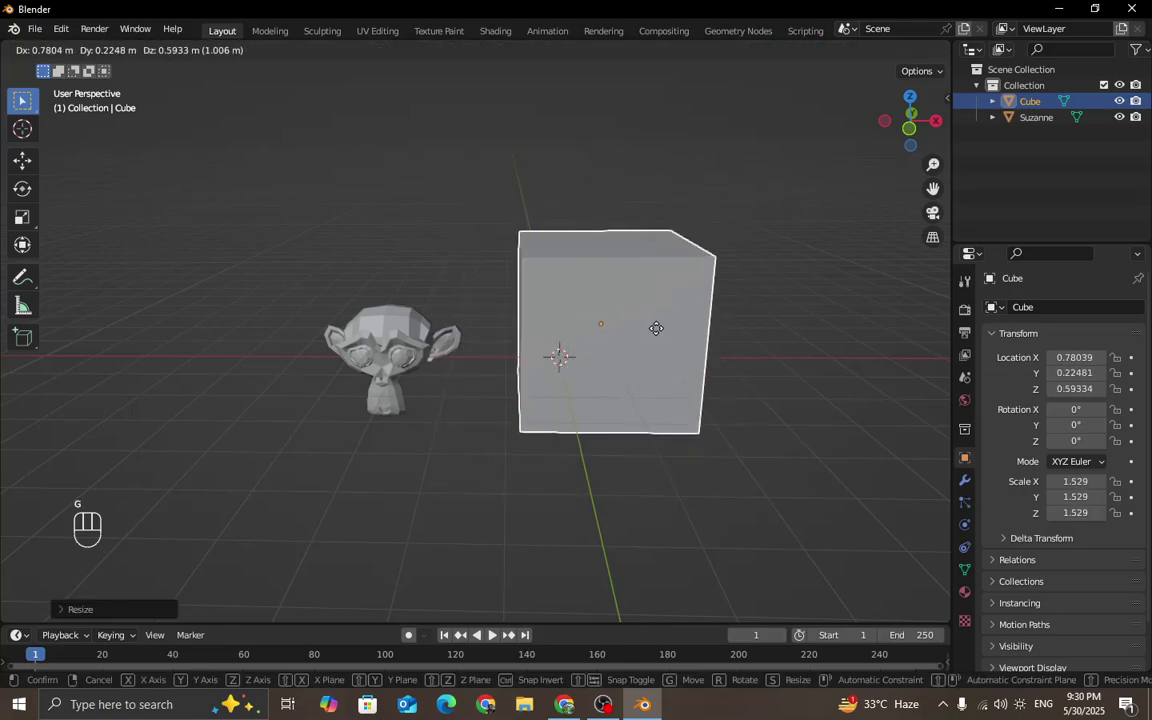
pyautogui.click(657, 331)
pyautogui.press('r')
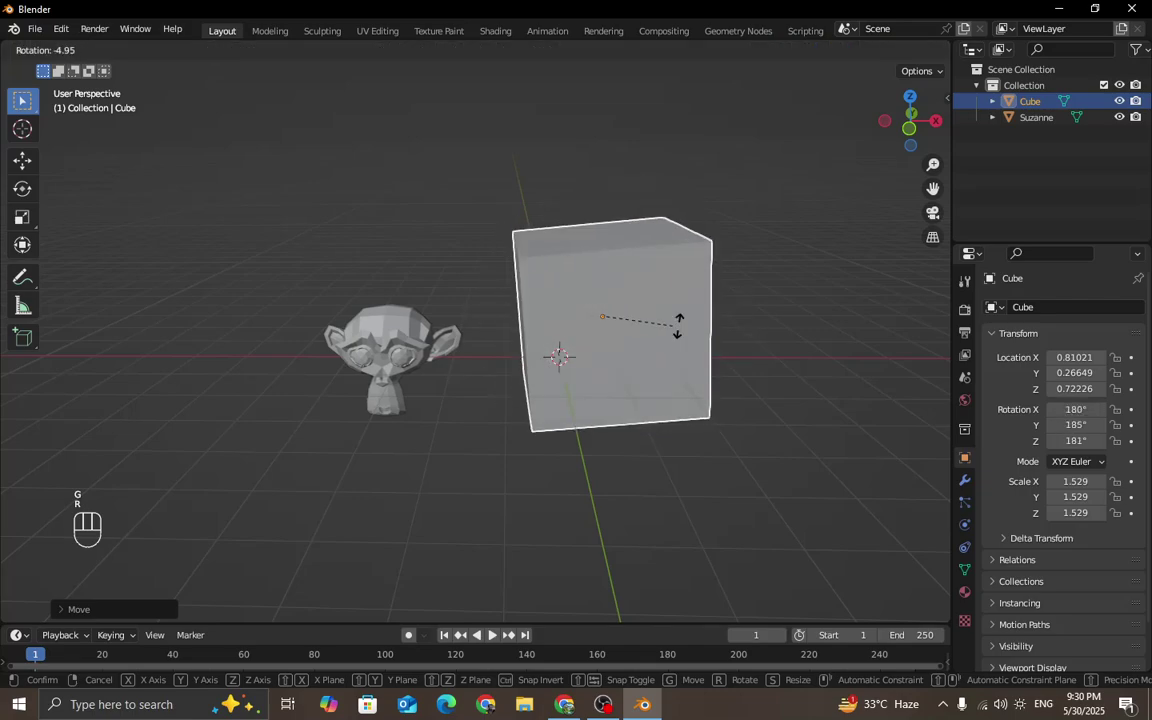
pyautogui.click(678, 327)
pyautogui.moveTo(755, 324); pyautogui.dragTo(707, 337, button='middle')
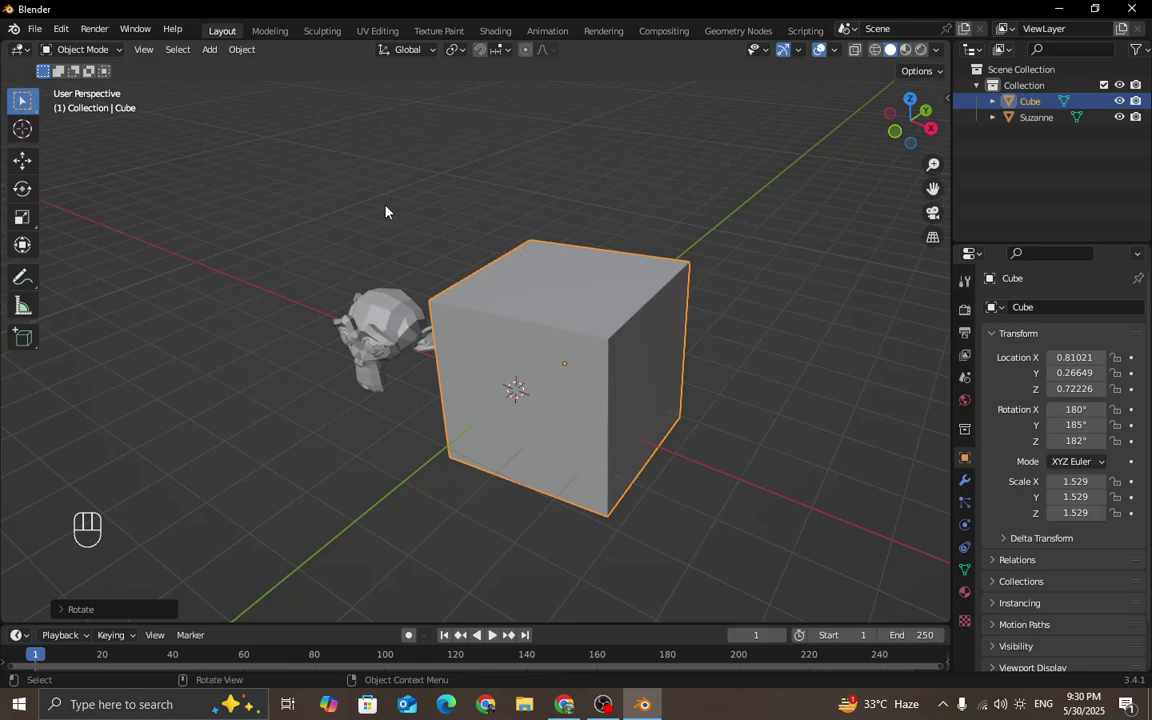
# Move the monkey head freely upward so it sits well above the ground grid beside the cube.
pyautogui.moveTo(386, 211); pyautogui.dragTo(543, 275, button='middle')
pyautogui.click(378, 357)
pyautogui.moveTo(378, 357); pyautogui.dragTo(488, 342, button='middle')
pyautogui.press('g')
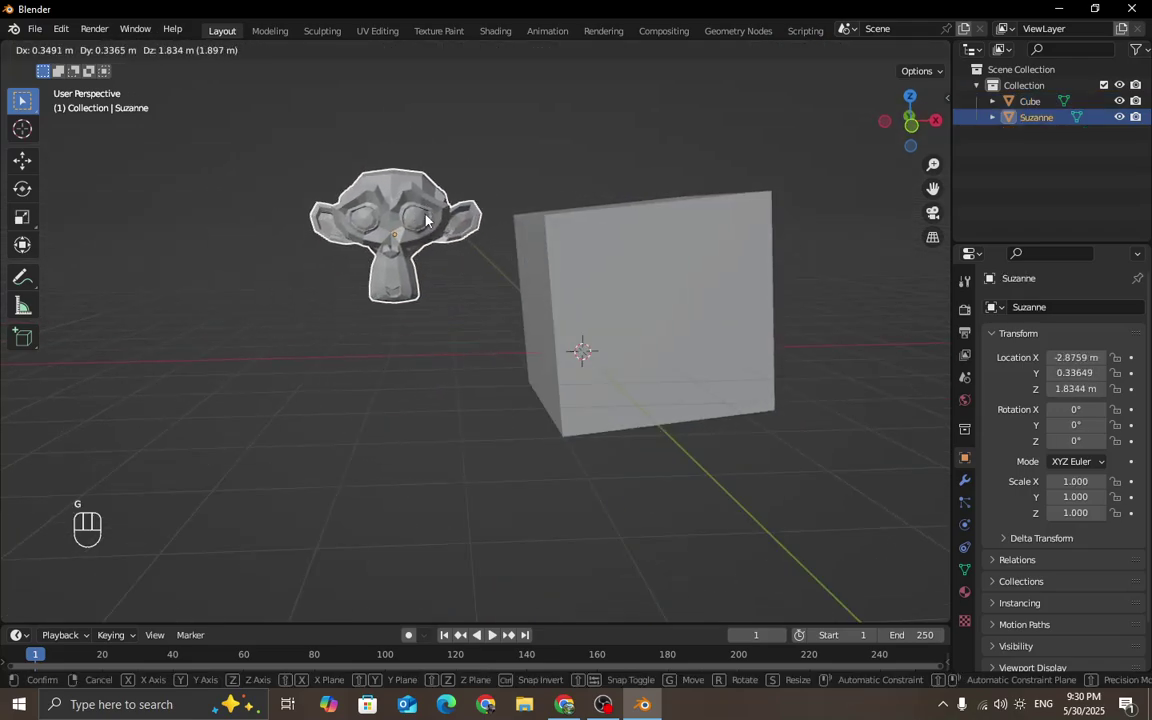
pyautogui.click(450, 135)
# Move the cube freely toward the monkey head, to about X 0.48, Y 0.41, Z 1.39 m.
pyautogui.click(646, 258)
pyautogui.press('g')
pyautogui.click(698, 252)
pyautogui.moveTo(745, 280); pyautogui.dragTo(717, 298, button='middle')
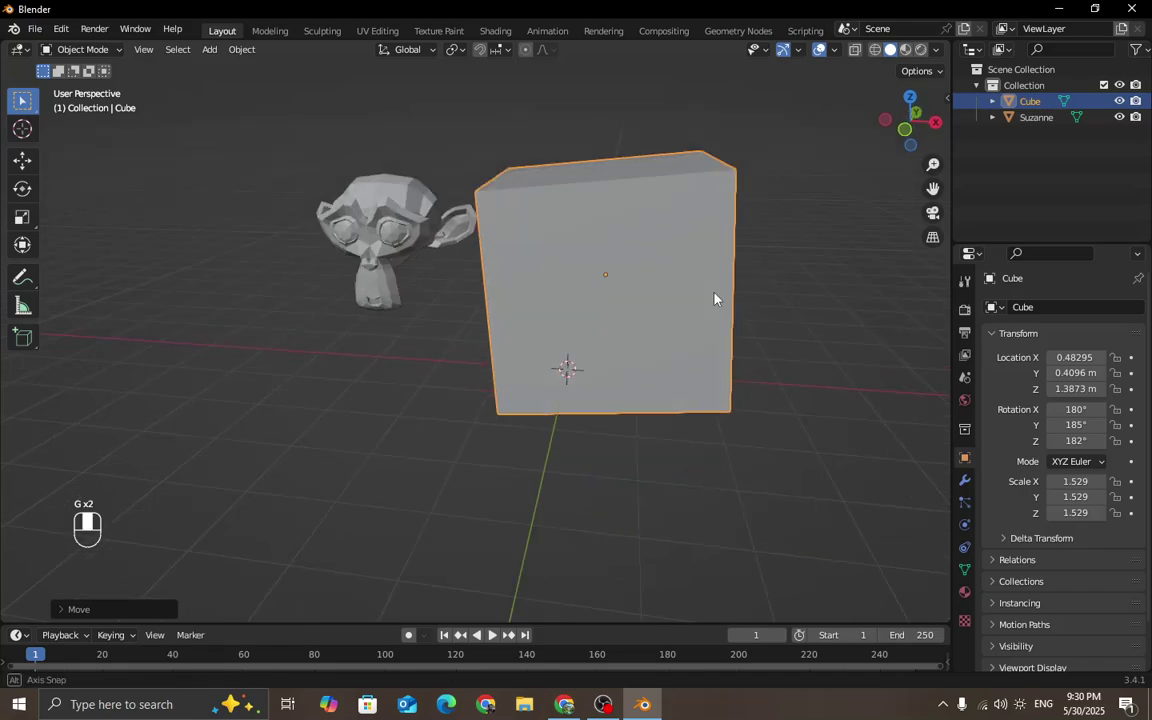
pyautogui.scroll(-1, 611, 293)
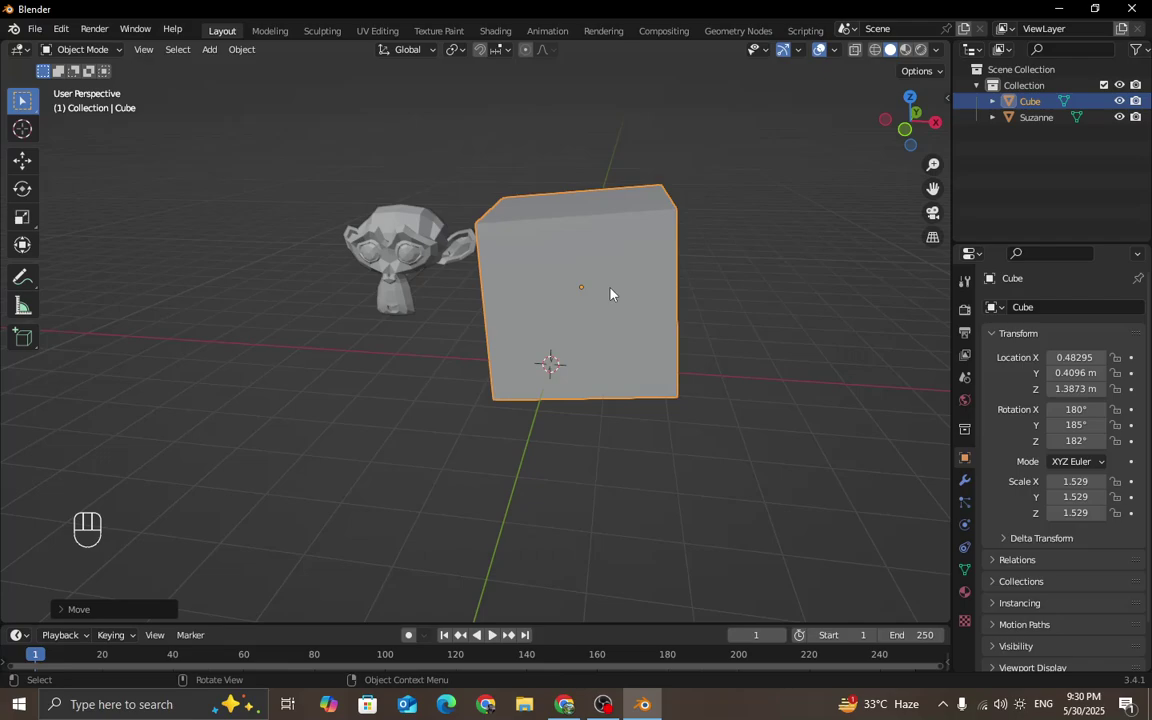
# Switch the selected cube from Object Mode to Edit Mode.
pyautogui.click(99, 52)
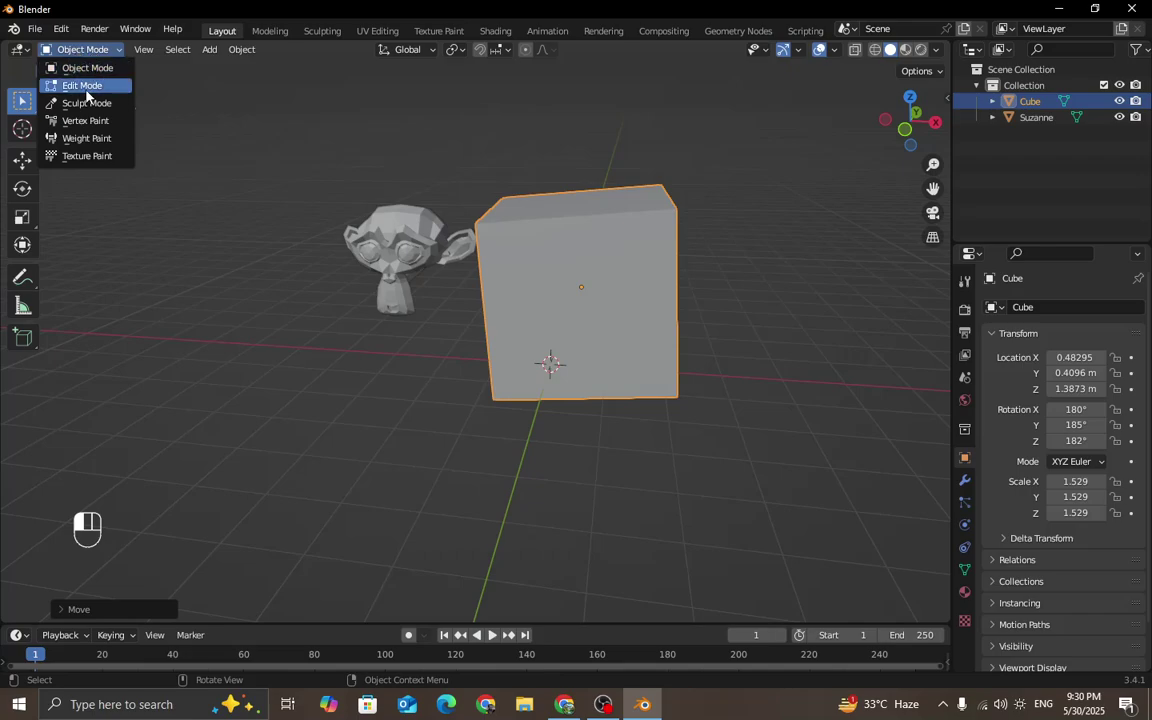
pyautogui.click(92, 49)
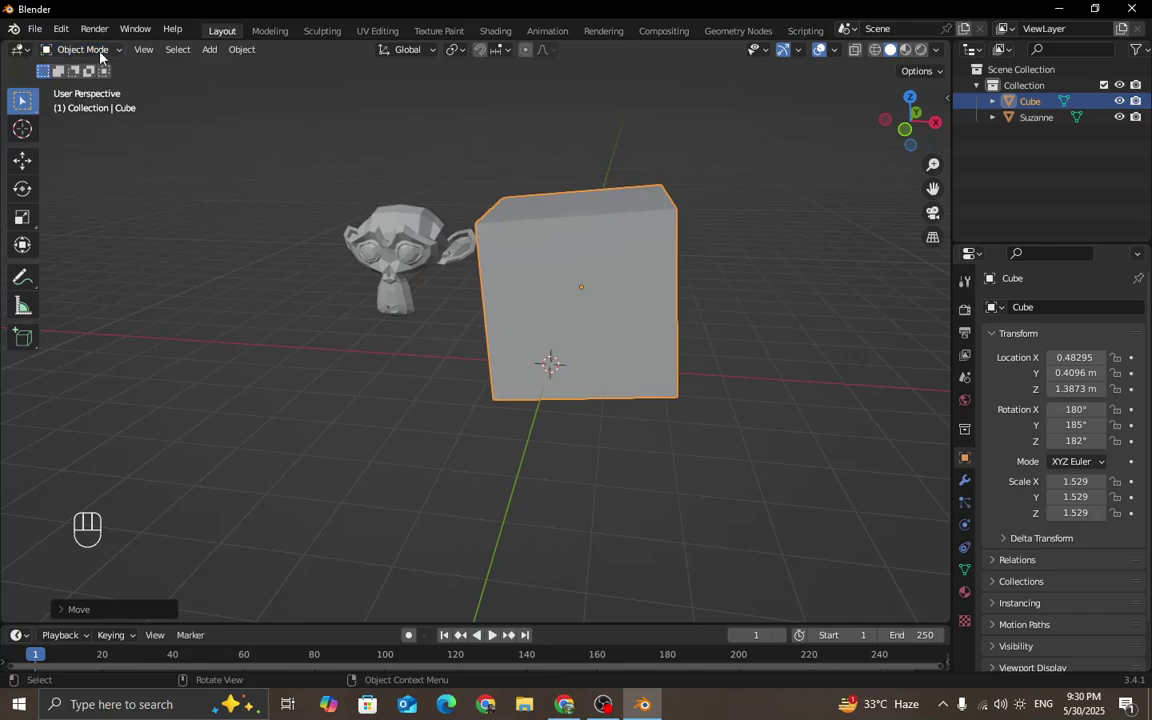
pyautogui.click(92, 49)
pyautogui.click(99, 86)
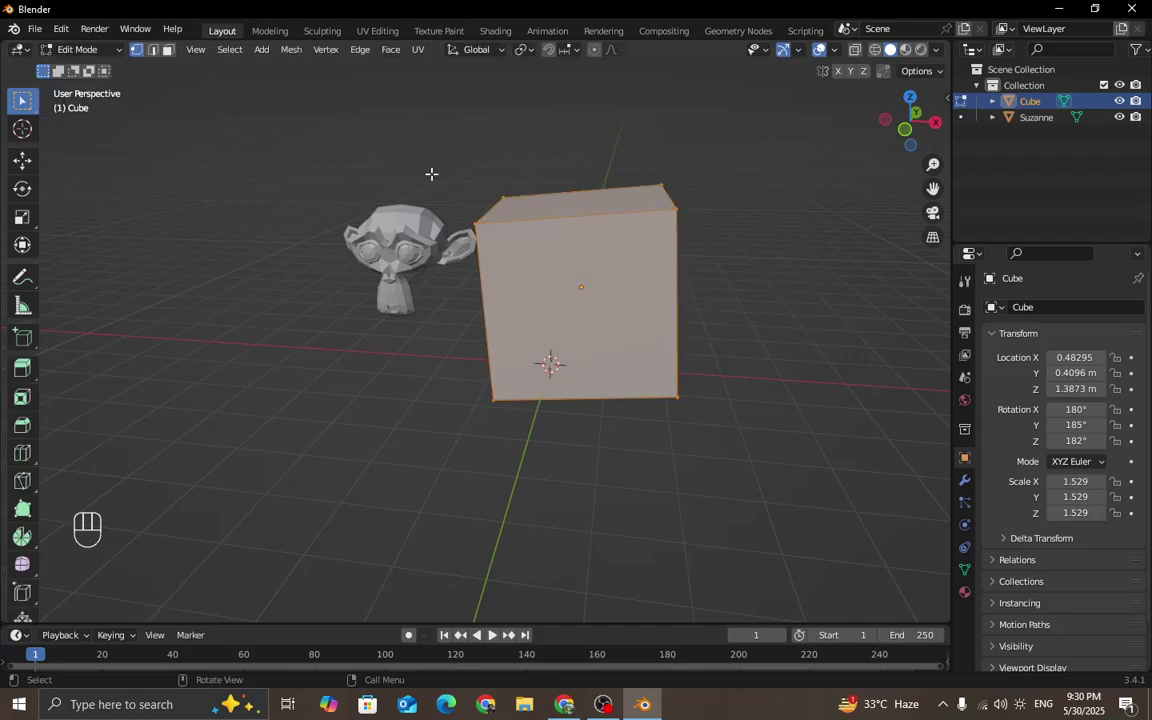
# Select the cube vertex at the upper-right corner of its front face.
pyautogui.moveTo(700, 240); pyautogui.dragTo(707, 239, button='middle')
pyautogui.click(710, 229)
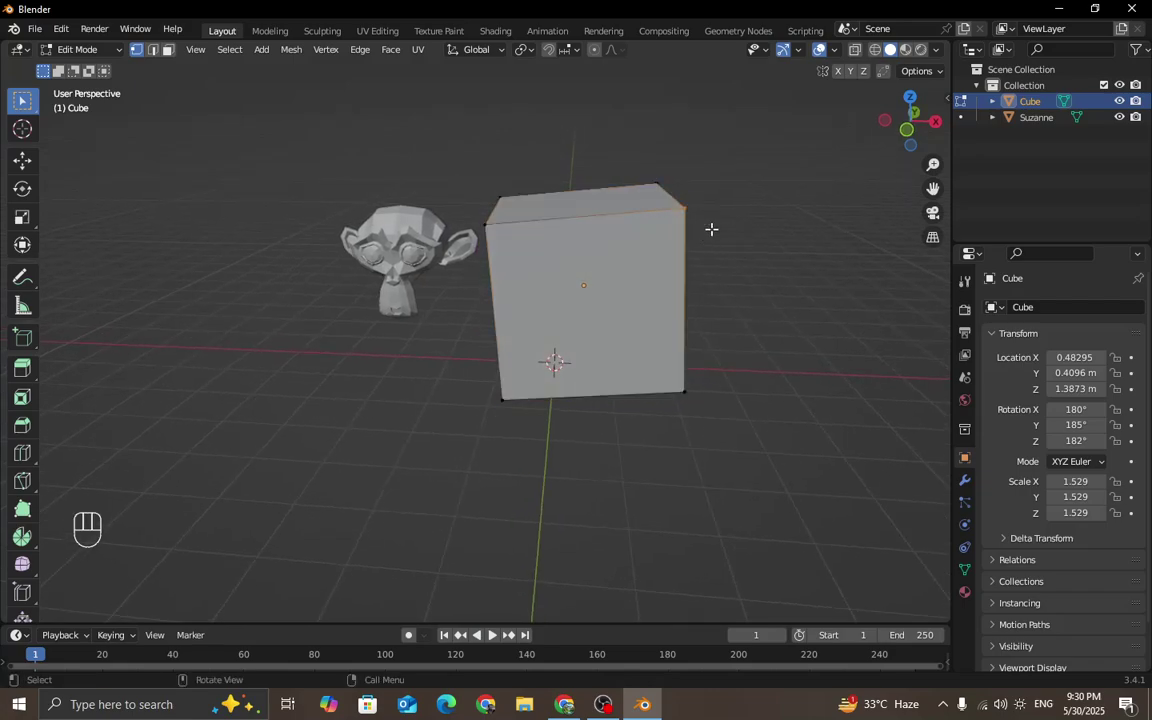
pyautogui.click(685, 208)
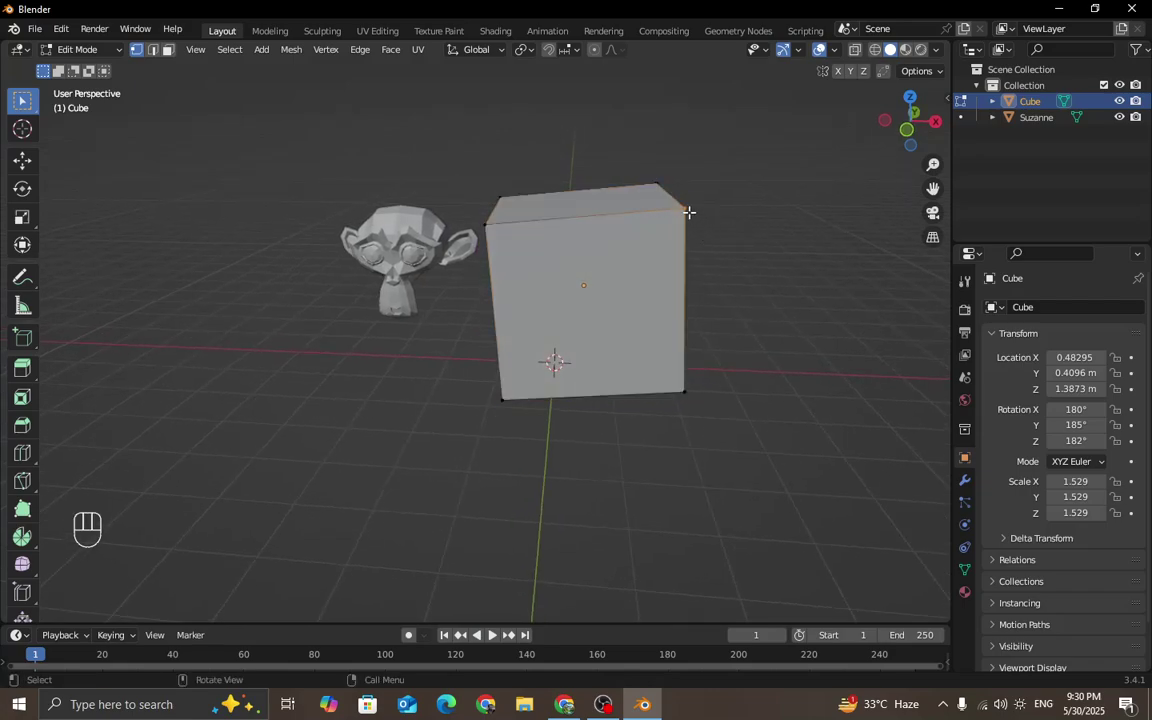
# Select all four corner vertices of the cube's front face together so that the whole face is selected.
pyautogui.click(484, 224)
pyautogui.keyDown('shift'); pyautogui.click(686, 207); pyautogui.keyUp('shift')
pyautogui.moveTo(673, 212); pyautogui.dragTo(699, 393, button='middle')
pyautogui.keyDown('shift'); pyautogui.click(689, 373); pyautogui.keyUp('shift')
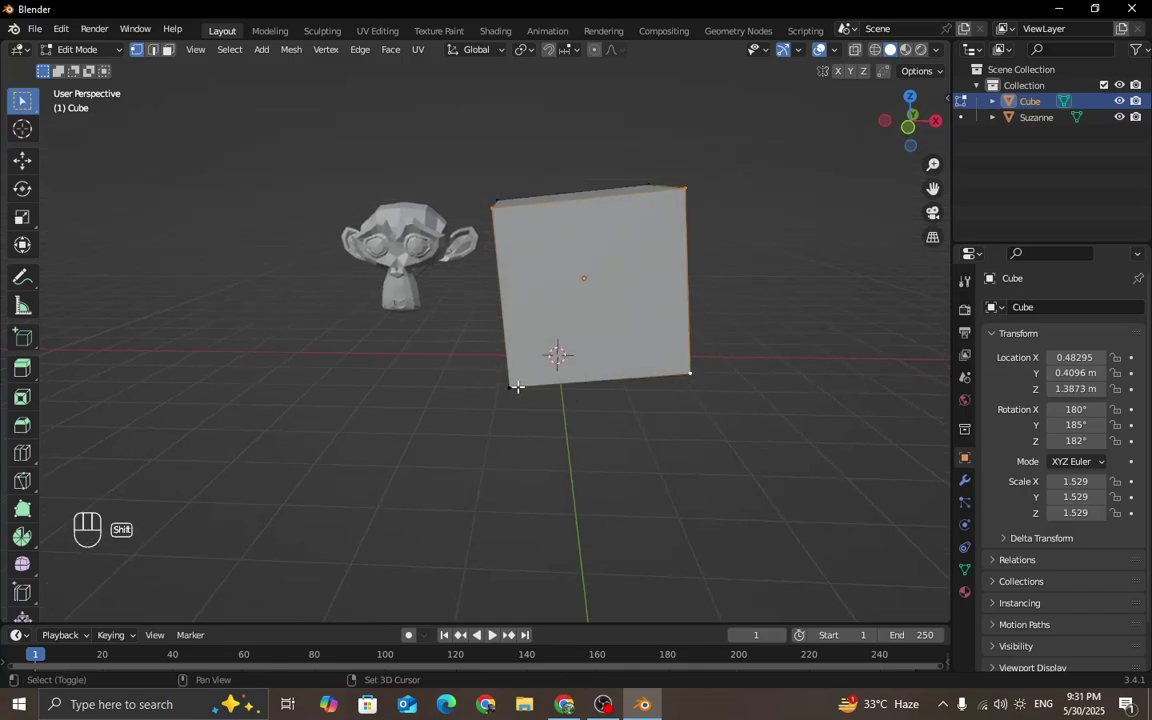
pyautogui.keyDown('shift'); pyautogui.click(478, 346); pyautogui.keyUp('shift')
pyautogui.moveTo(596, 331); pyautogui.dragTo(715, 334, button='middle')
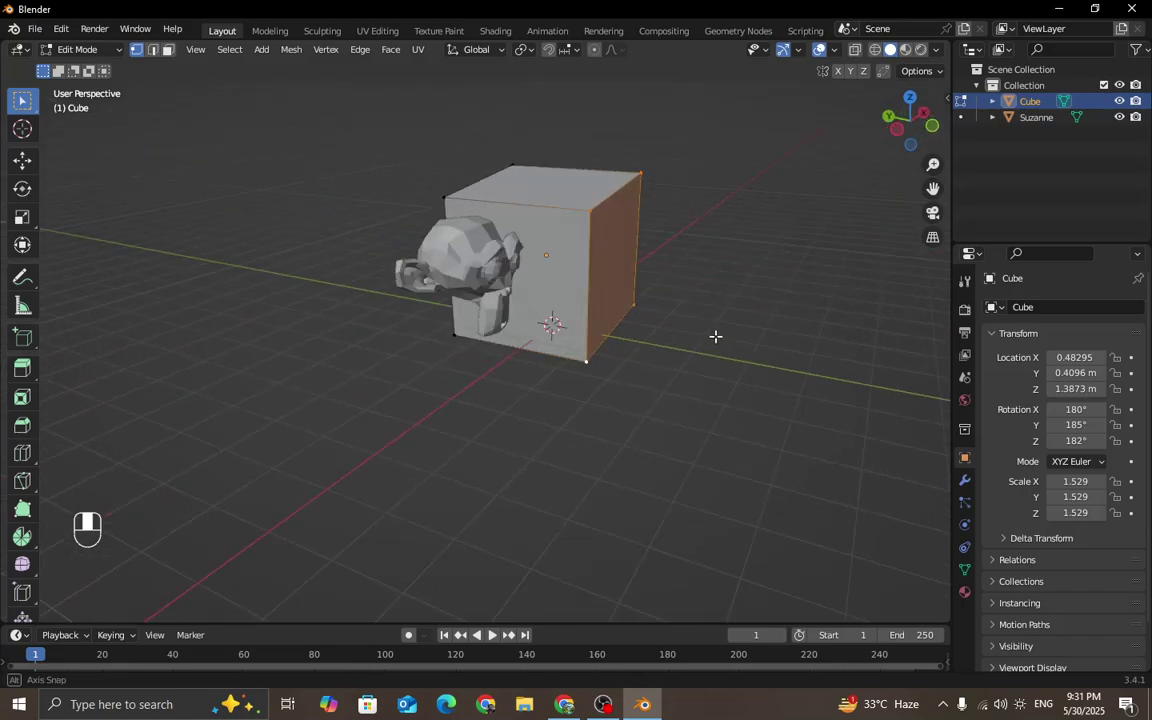
pyautogui.keyDown('shift'); pyautogui.moveTo(687, 250); pyautogui.dragTo(650, 290, button='middle'); pyautogui.keyUp('shift')
pyautogui.scroll(3, 491, 303)
pyautogui.moveTo(722, 273); pyautogui.dragTo(690, 264, button='middle')
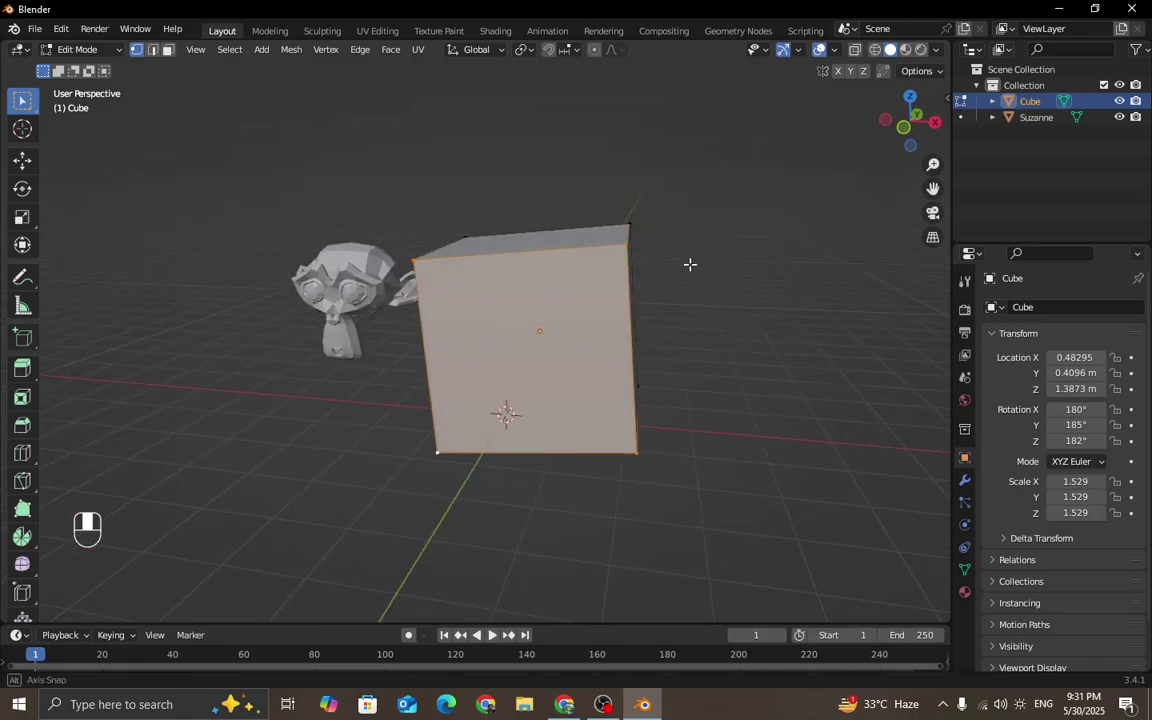
# Select several of the cube's corner vertices one at a time, ending with the front face's lower-right corner.
pyautogui.click(612, 230)
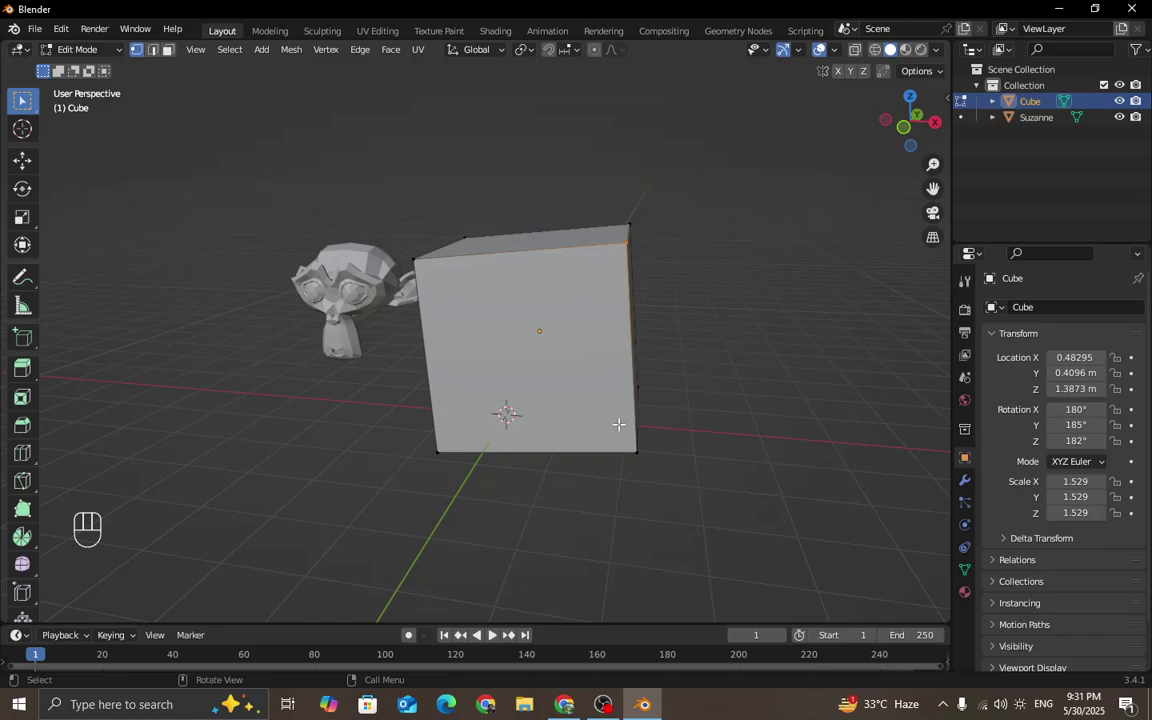
pyautogui.click(640, 453)
pyautogui.moveTo(583, 433); pyautogui.dragTo(617, 430, button='middle')
pyautogui.click(464, 456)
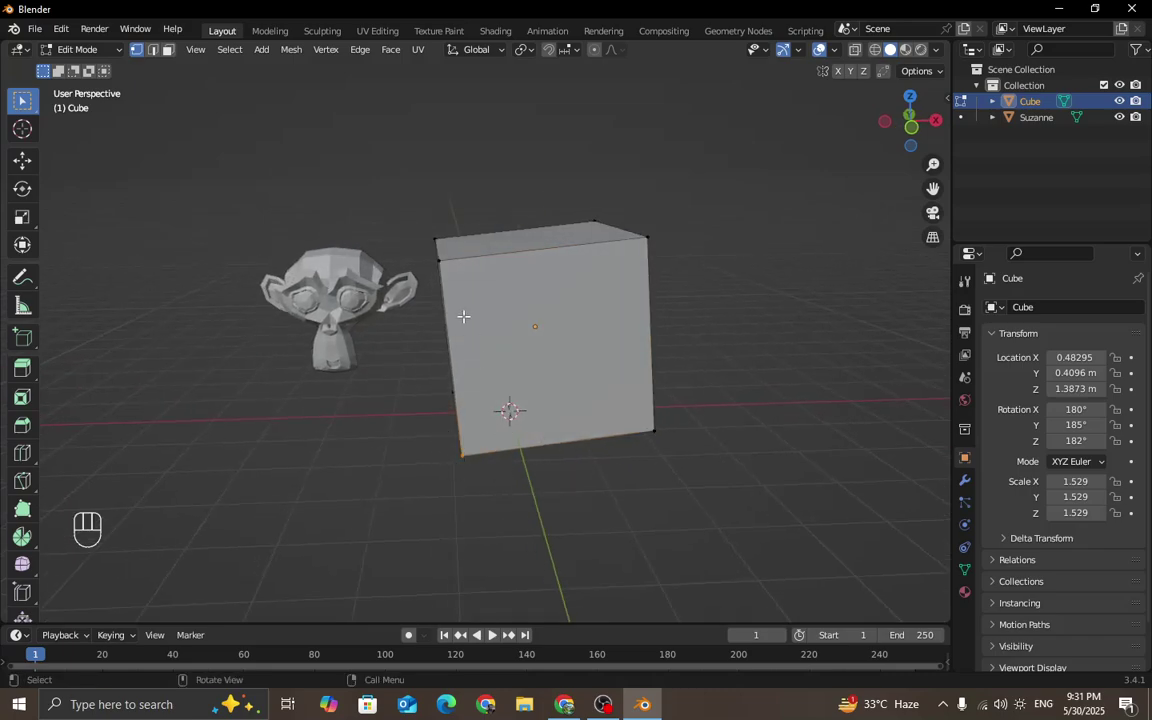
pyautogui.click(674, 242)
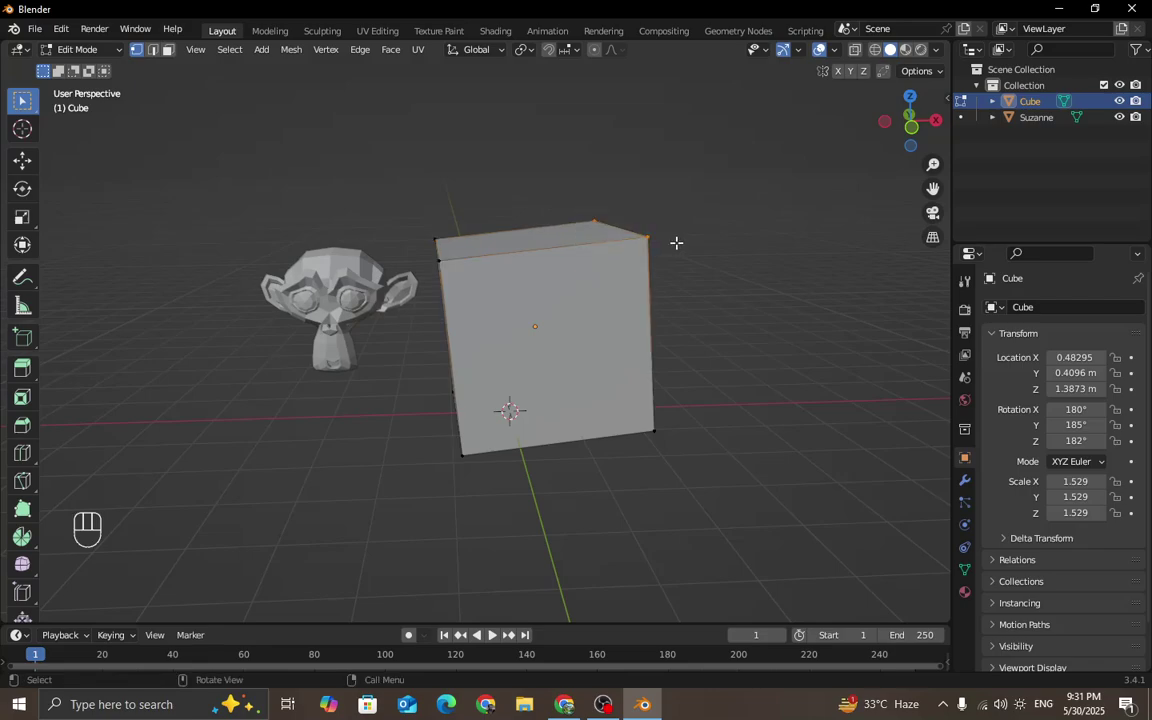
pyautogui.click(497, 223)
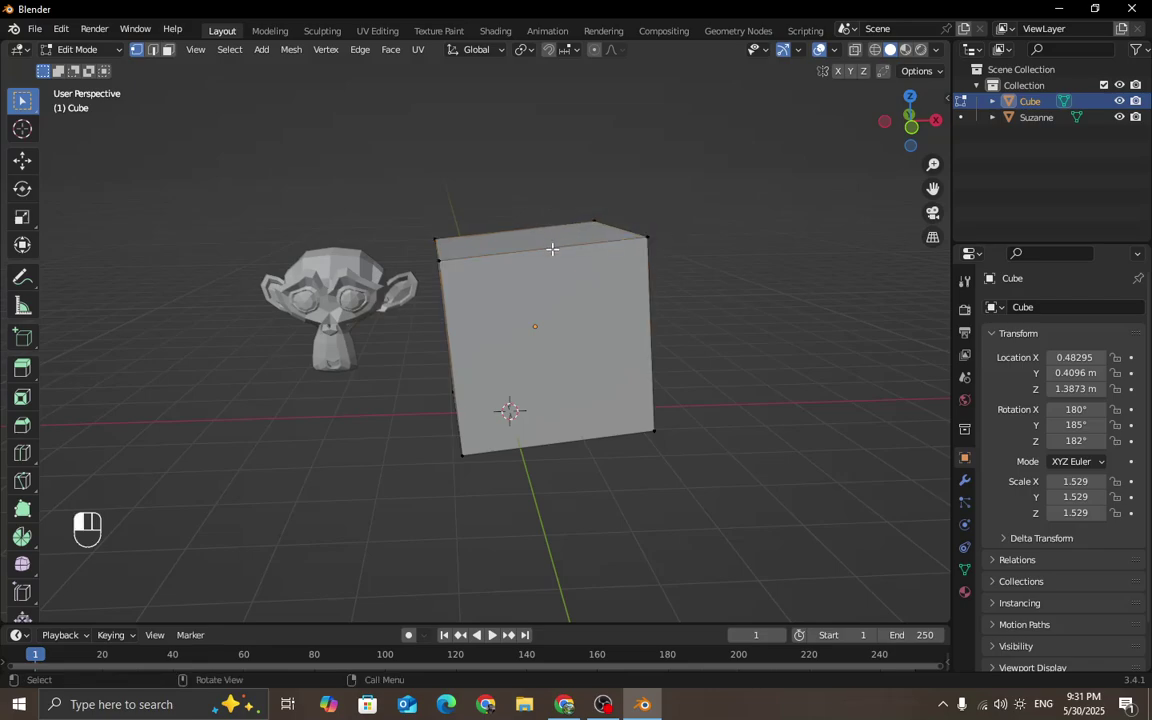
pyautogui.click(653, 430)
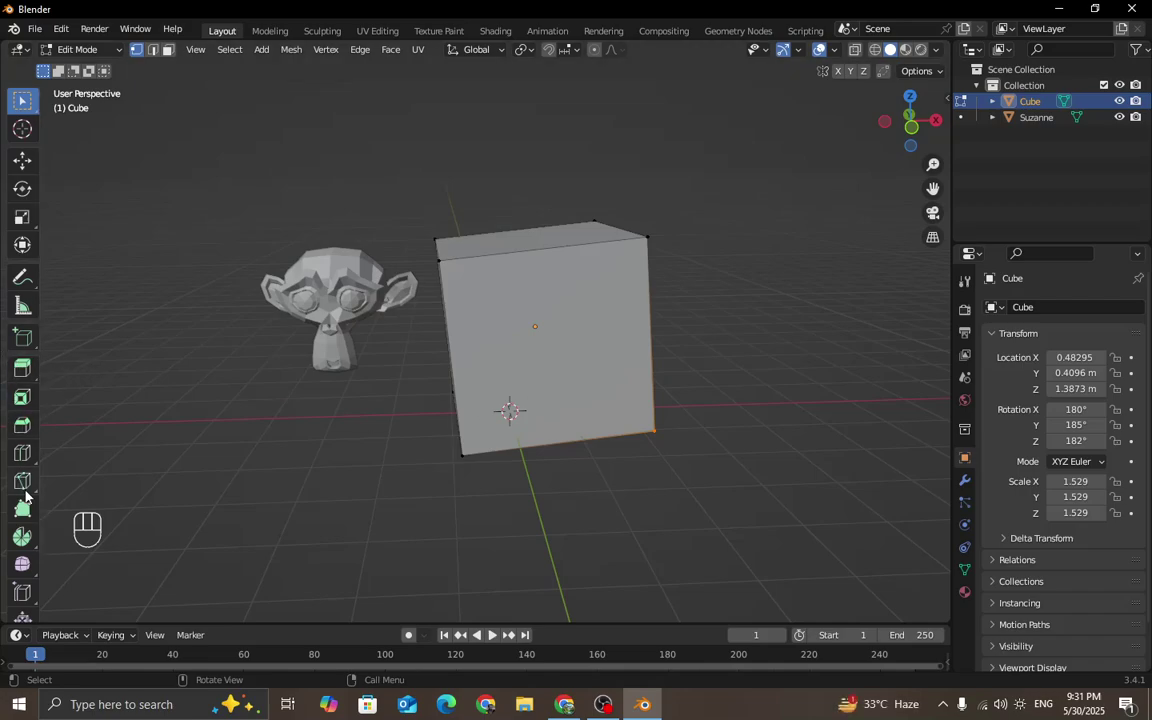
# Box-select the front face's upper-right vertex, add the upper back and lower front vertices on that side, and clear the selection.
pyautogui.scroll(-3, 25, 500)
pyautogui.scroll(3, 24, 530)
pyautogui.moveTo(640, 319); pyautogui.dragTo(614, 337, button='middle')
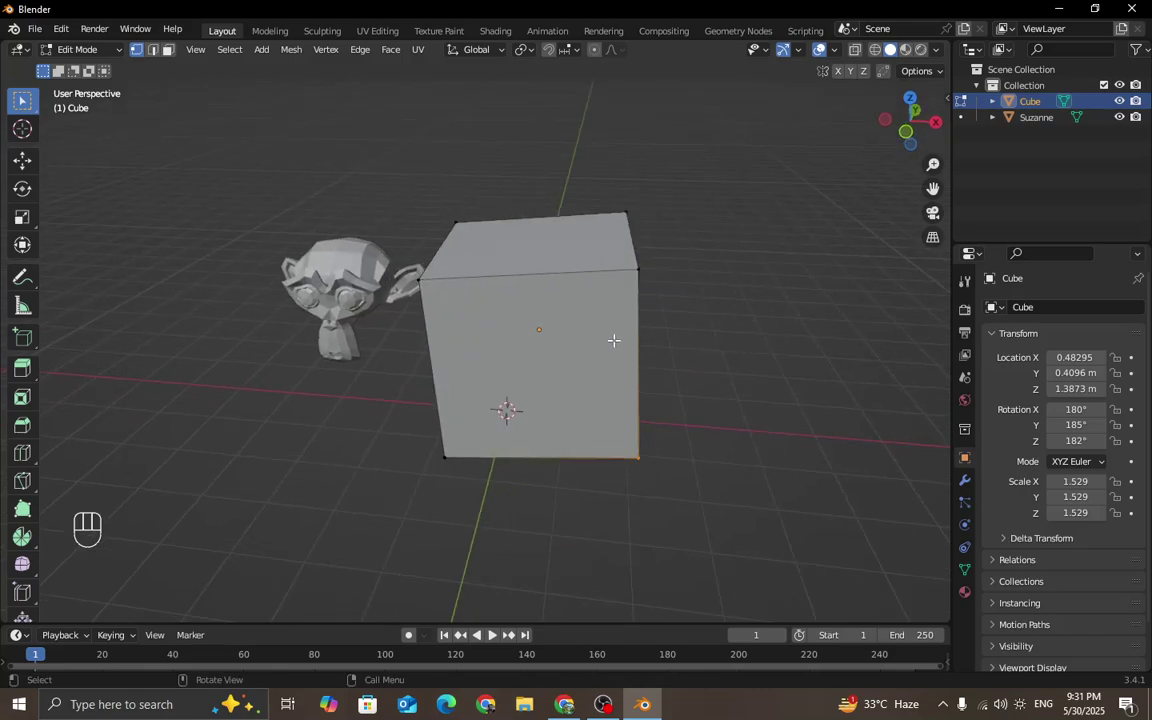
pyautogui.click(638, 270)
pyautogui.moveTo(624, 256); pyautogui.dragTo(694, 309)
pyautogui.keyDown('shift'); pyautogui.moveTo(595, 184); pyautogui.dragTo(651, 260); pyautogui.keyUp('shift')
pyautogui.keyDown('shift'); pyautogui.moveTo(591, 397); pyautogui.dragTo(704, 495); pyautogui.keyUp('shift')
pyautogui.hotkey('alt', 'a')
# Switch to edge selection, select the four edges around the cube's top face, and deselect that face.
pyautogui.click(153, 51)
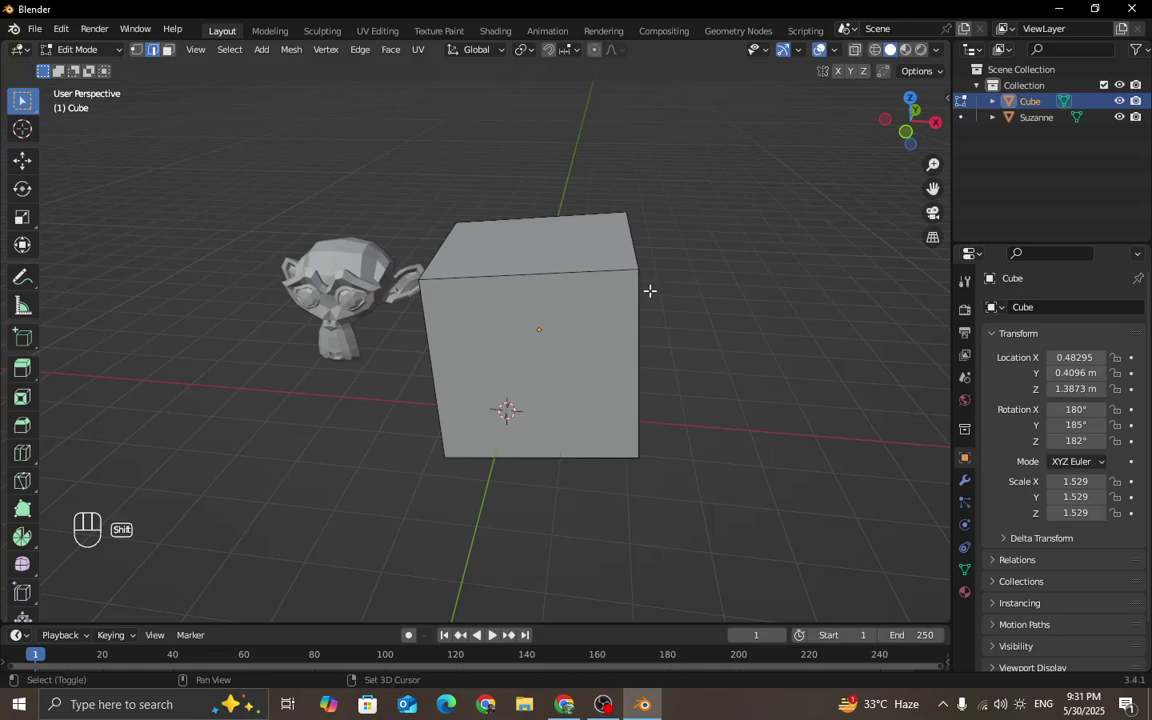
pyautogui.keyDown('shift'); pyautogui.click(588, 267); pyautogui.keyUp('shift')
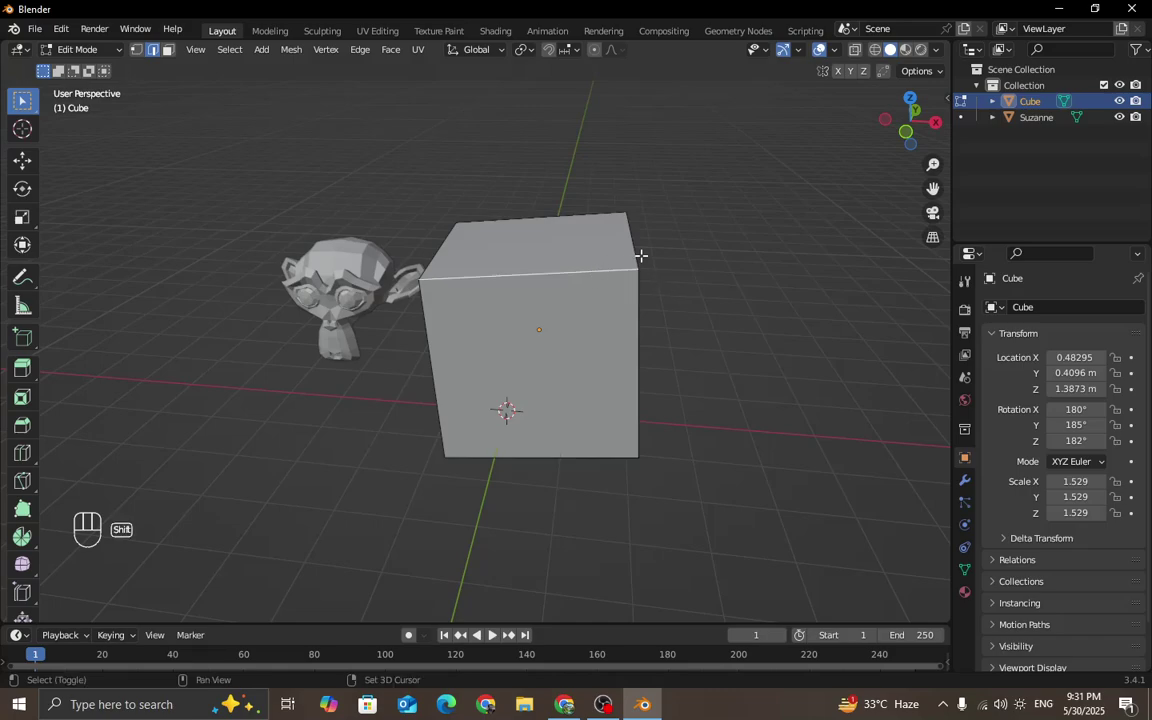
pyautogui.keyDown('shift'); pyautogui.click(588, 214); pyautogui.keyUp('shift')
pyautogui.keyDown('shift'); pyautogui.click(440, 255); pyautogui.keyUp('shift')
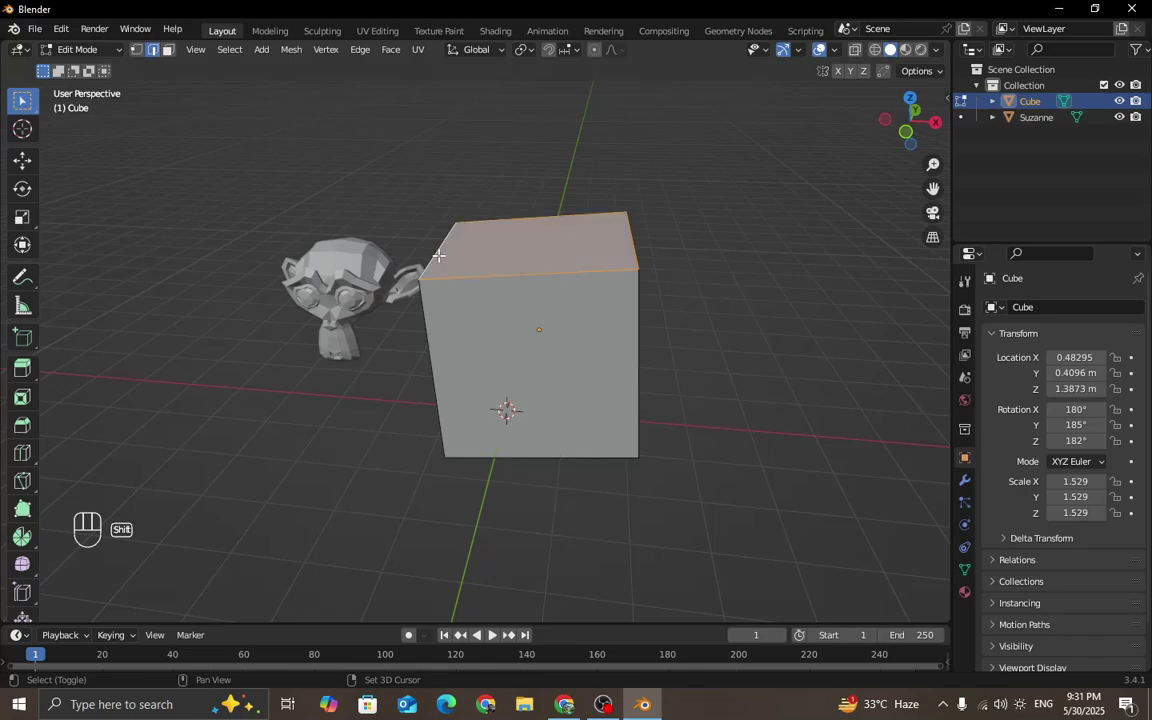
pyautogui.click(699, 322)
pyautogui.moveTo(695, 354); pyautogui.dragTo(698, 354, button='middle')
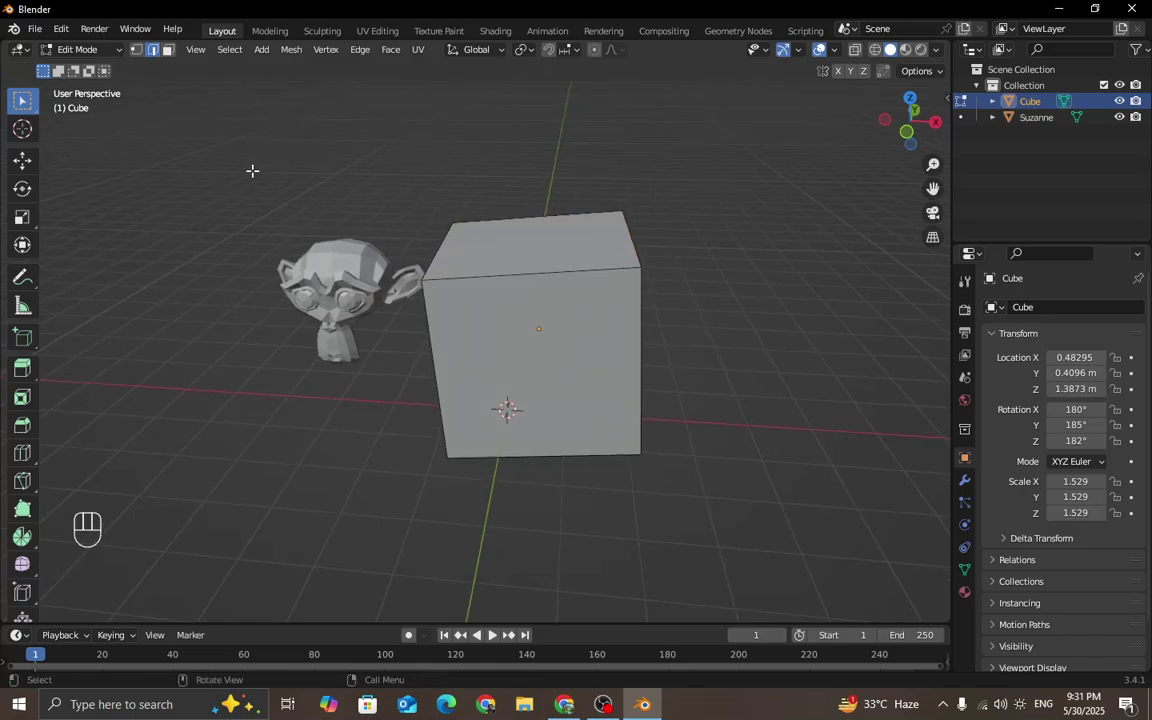
# Switch to face selection and select the cube's top face.
pyautogui.click(169, 51)
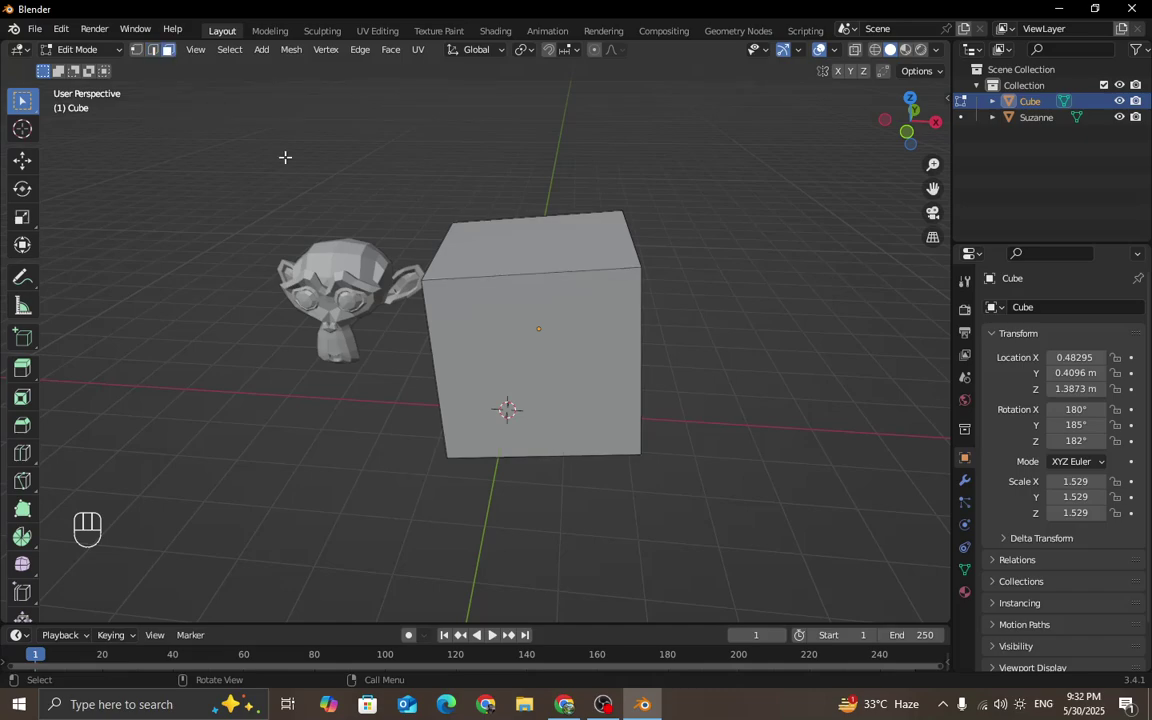
pyautogui.click(496, 226)
pyautogui.moveTo(550, 355); pyautogui.dragTo(545, 327, button='middle')
pyautogui.moveTo(611, 348); pyautogui.dragTo(593, 343, button='middle')
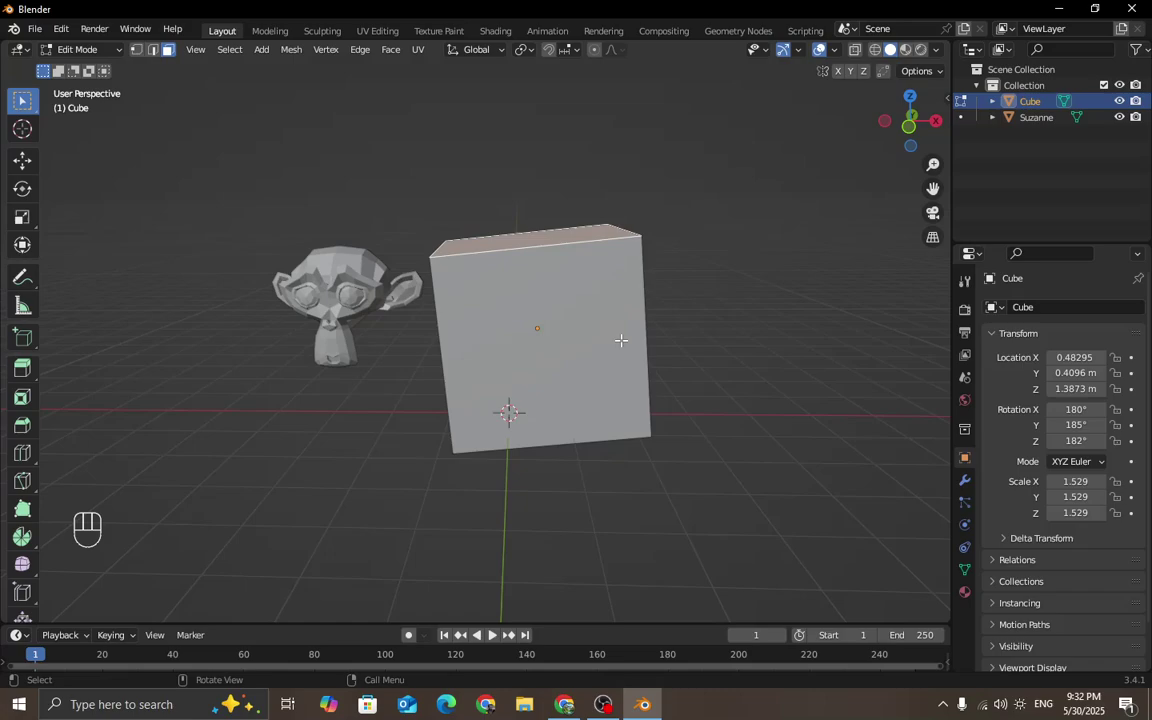
# Return to Object Mode and select the monkey head, followed by the cube on its own.
pyautogui.press('Tab')
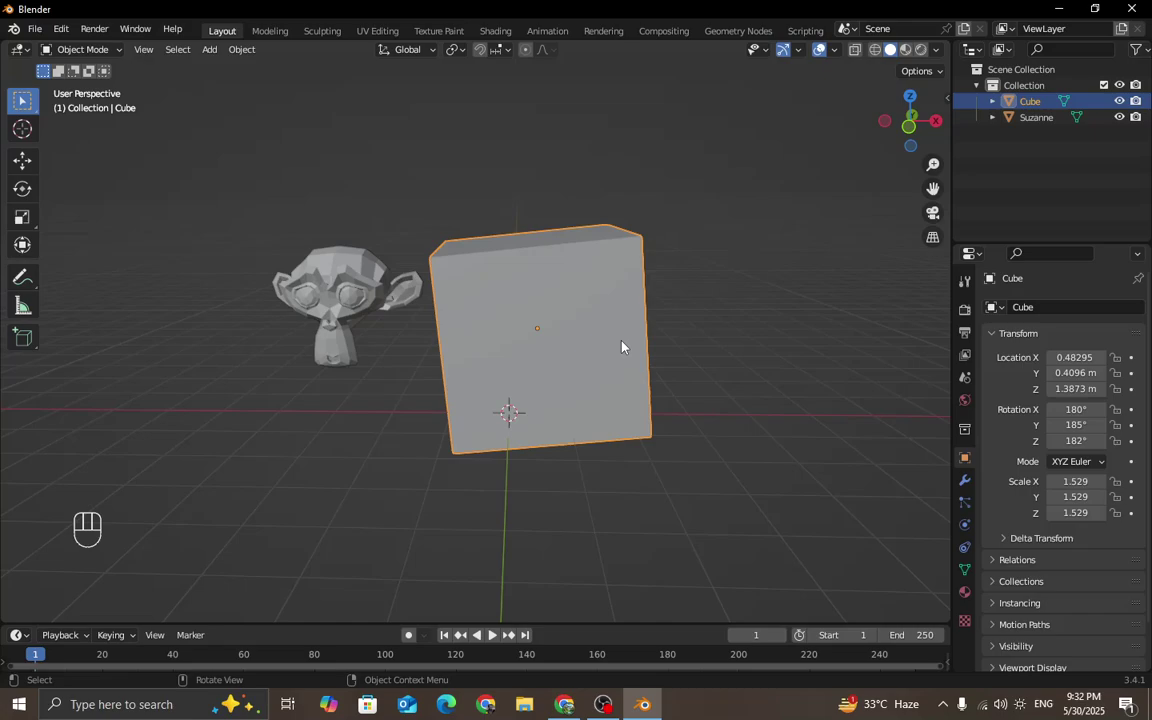
pyautogui.scroll(-1, 560, 329)
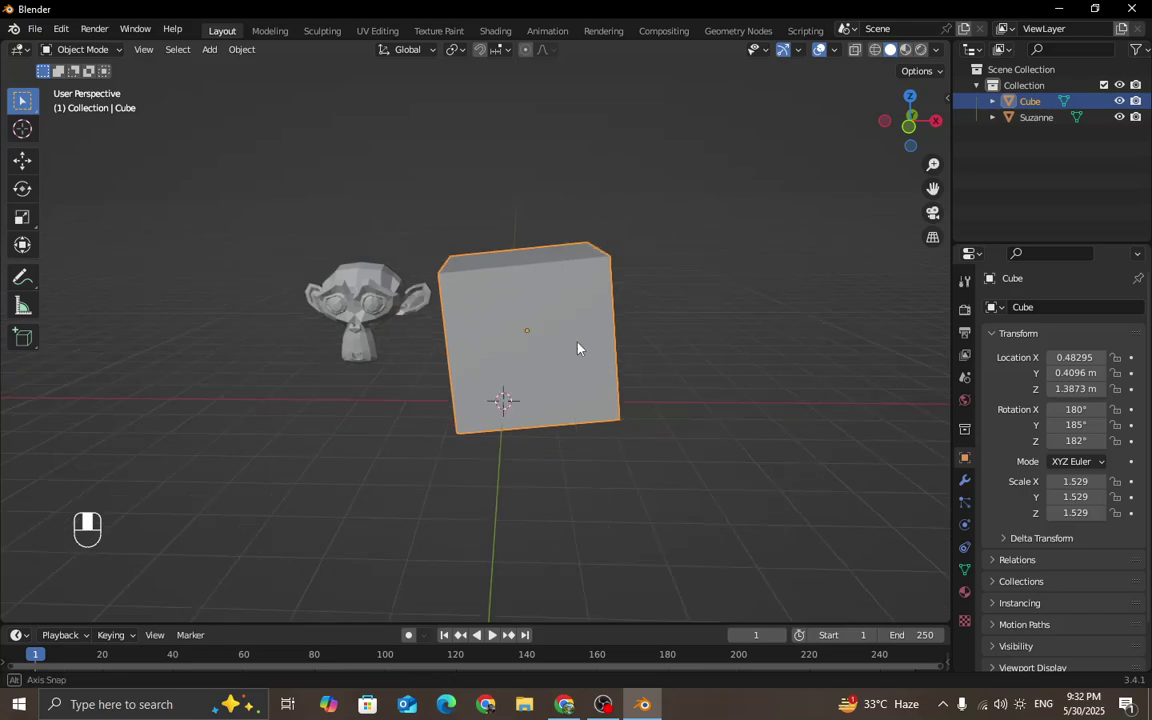
pyautogui.moveTo(578, 347); pyautogui.dragTo(581, 349, button='middle')
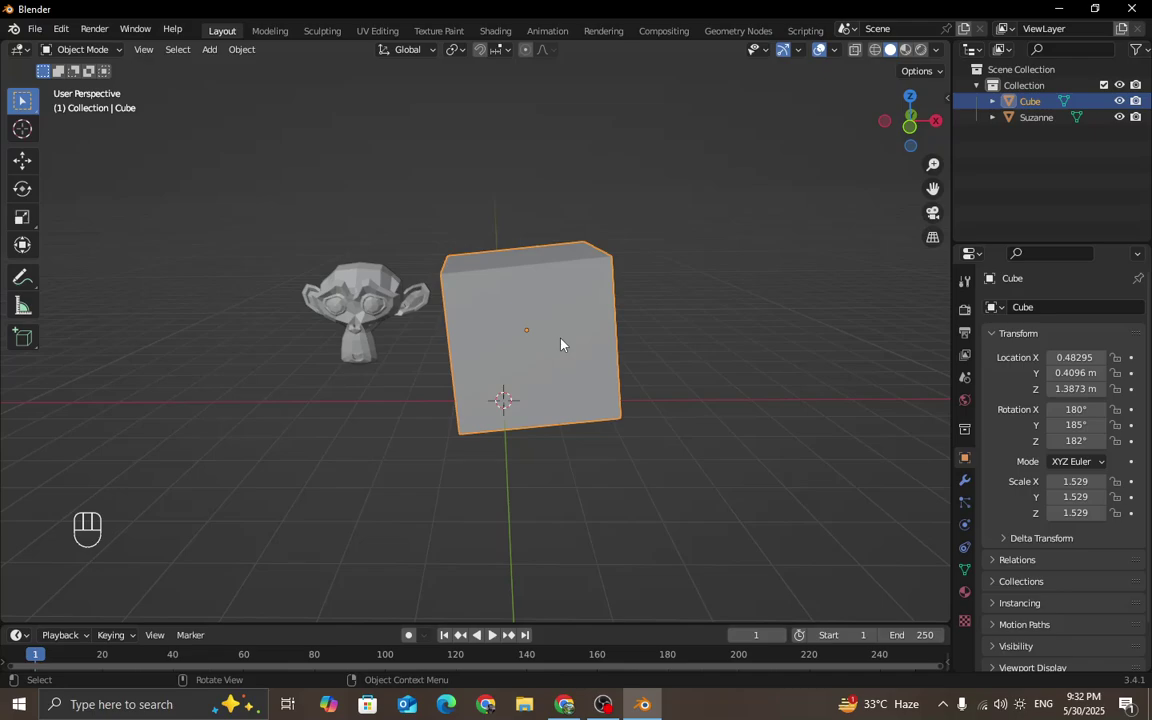
pyautogui.click(358, 320)
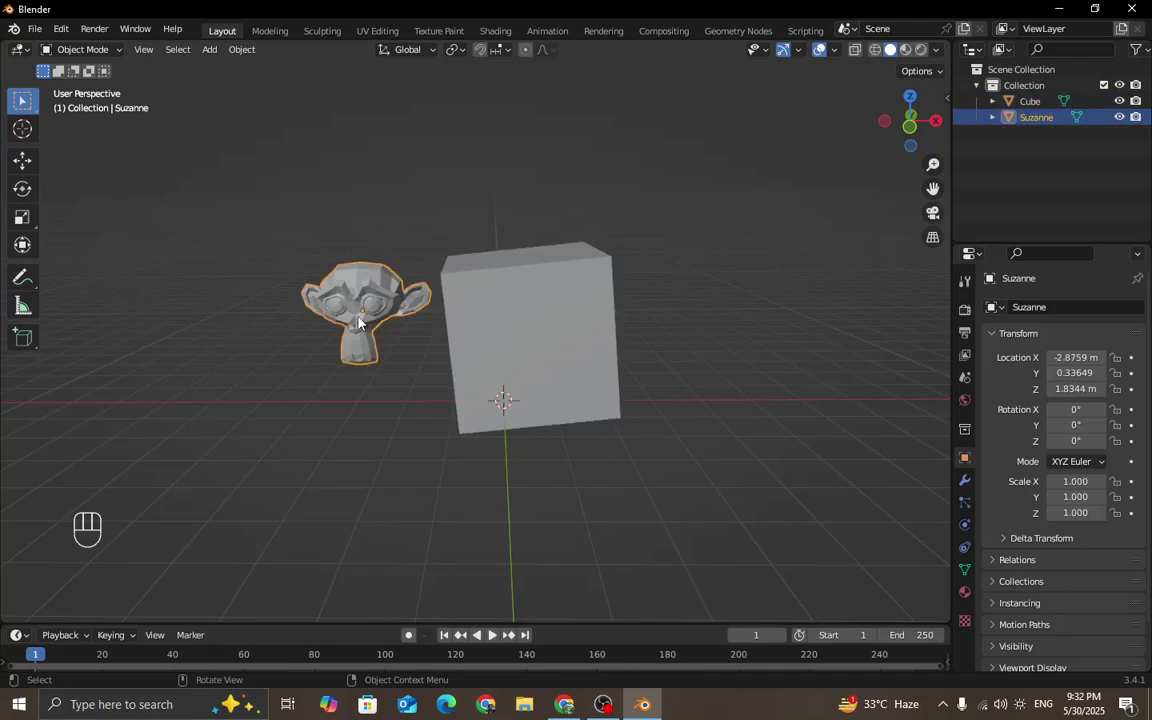
pyautogui.click(503, 311)
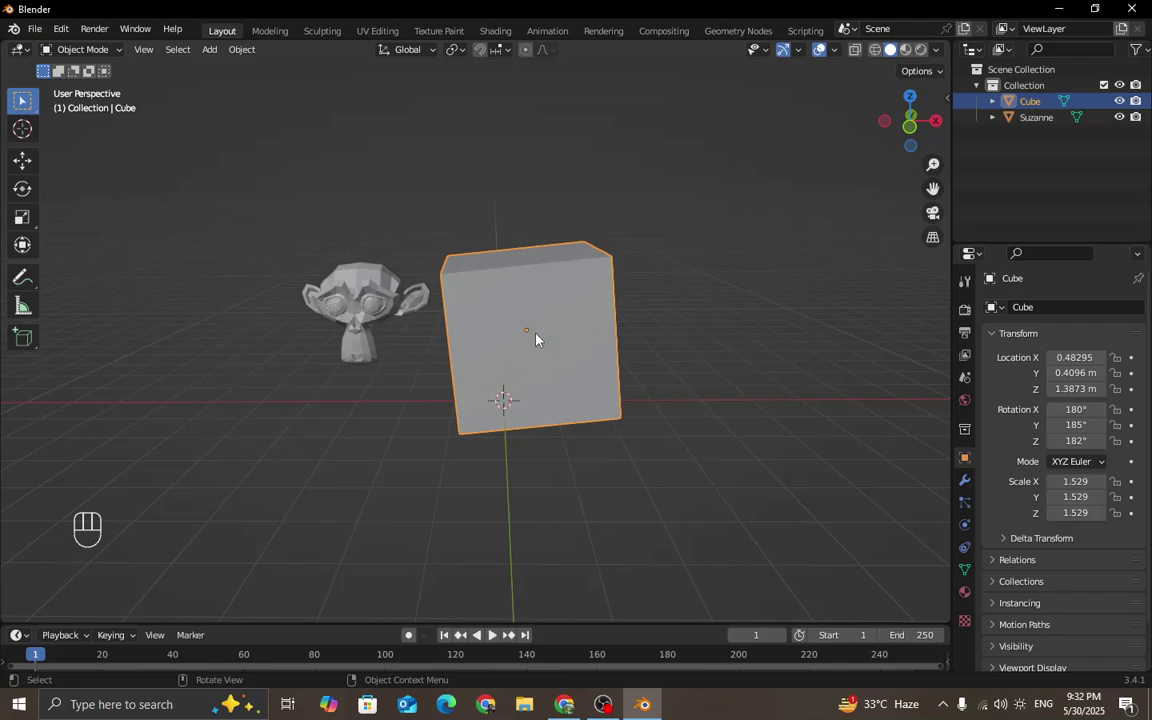
# Enter Edit Mode on the cube alone and try to select the monkey head's faces.
pyautogui.press('Tab')
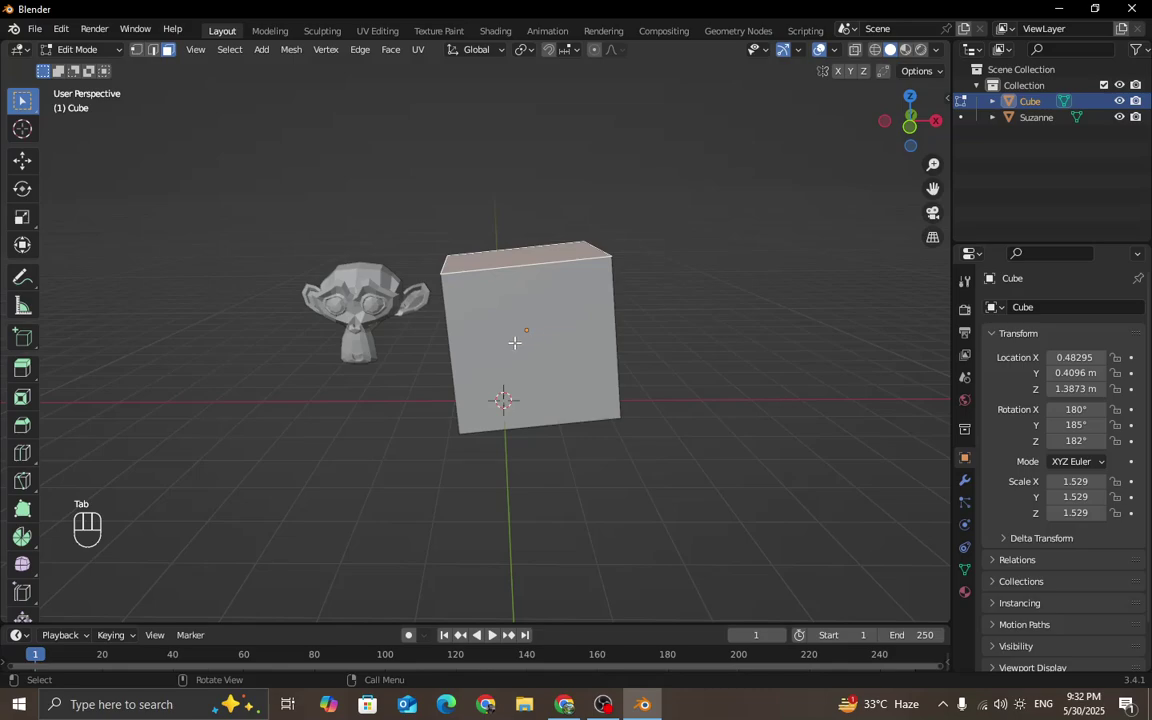
pyautogui.click(346, 330)
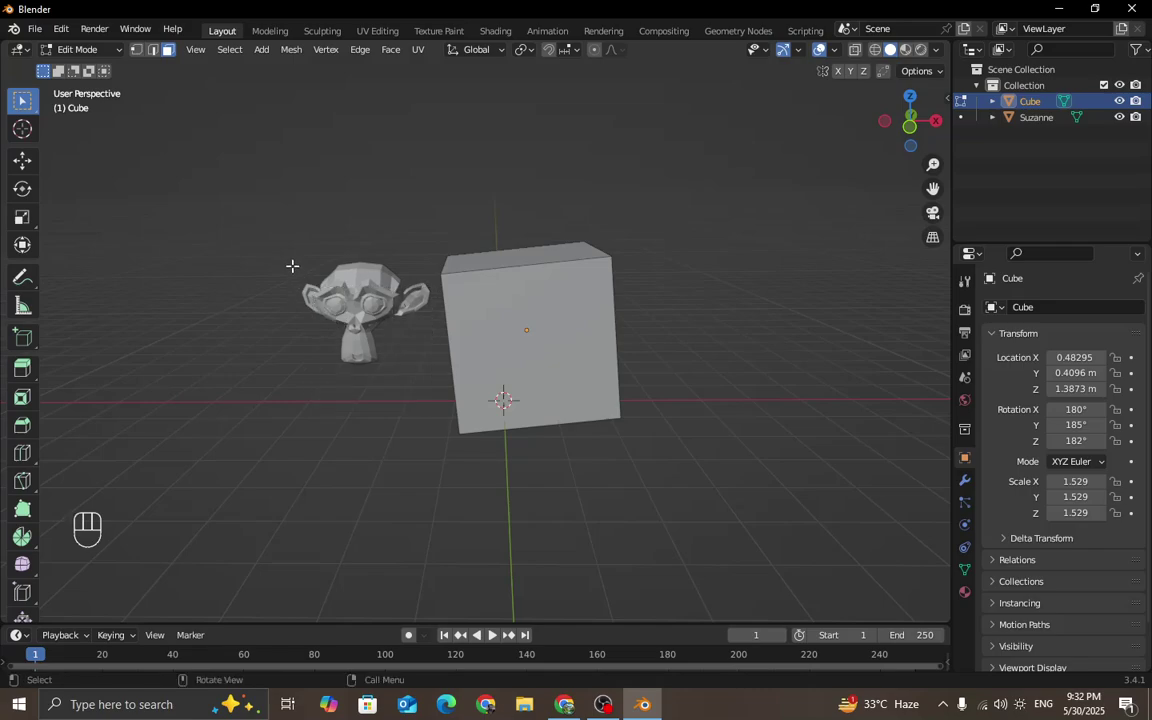
pyautogui.moveTo(292, 266); pyautogui.dragTo(404, 357)
pyautogui.moveTo(261, 219); pyautogui.dragTo(404, 414)
pyautogui.moveTo(314, 258); pyautogui.dragTo(474, 479)
# Box-select different faces of the cube from several viewing angles.
pyautogui.click(731, 304)
pyautogui.moveTo(720, 177); pyautogui.dragTo(488, 532)
pyautogui.moveTo(758, 309); pyautogui.dragTo(580, 335, button='middle')
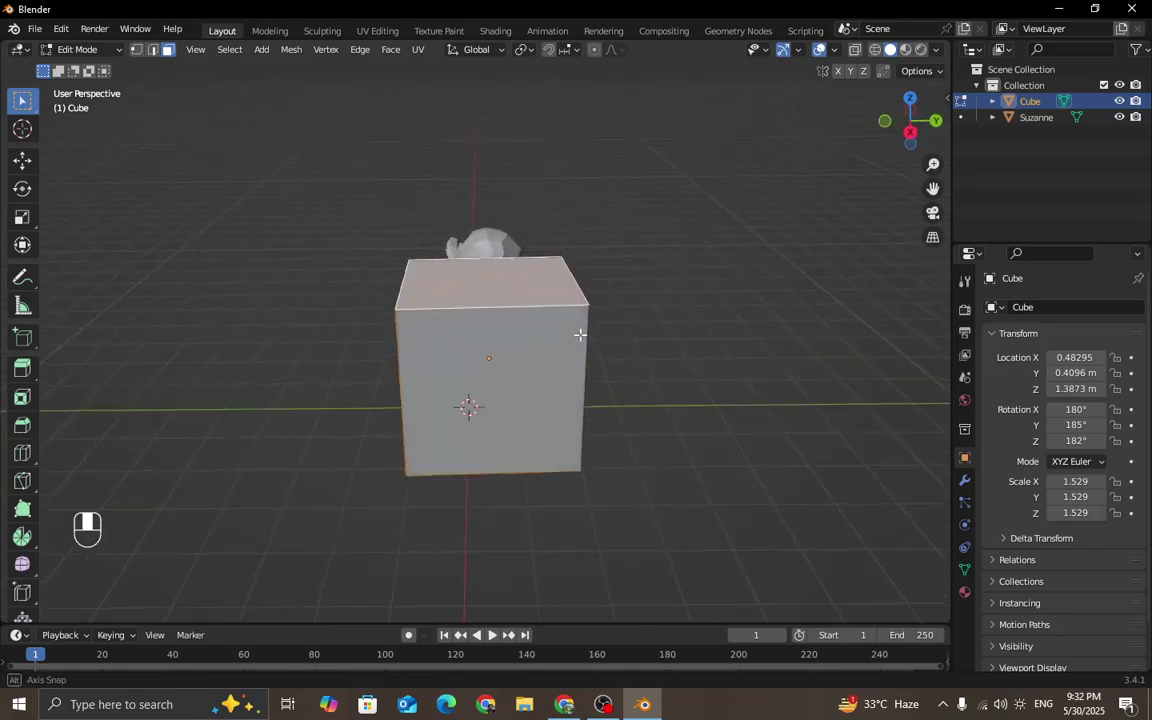
pyautogui.moveTo(618, 315); pyautogui.dragTo(463, 424)
pyautogui.moveTo(704, 416); pyautogui.dragTo(357, 466, button='middle')
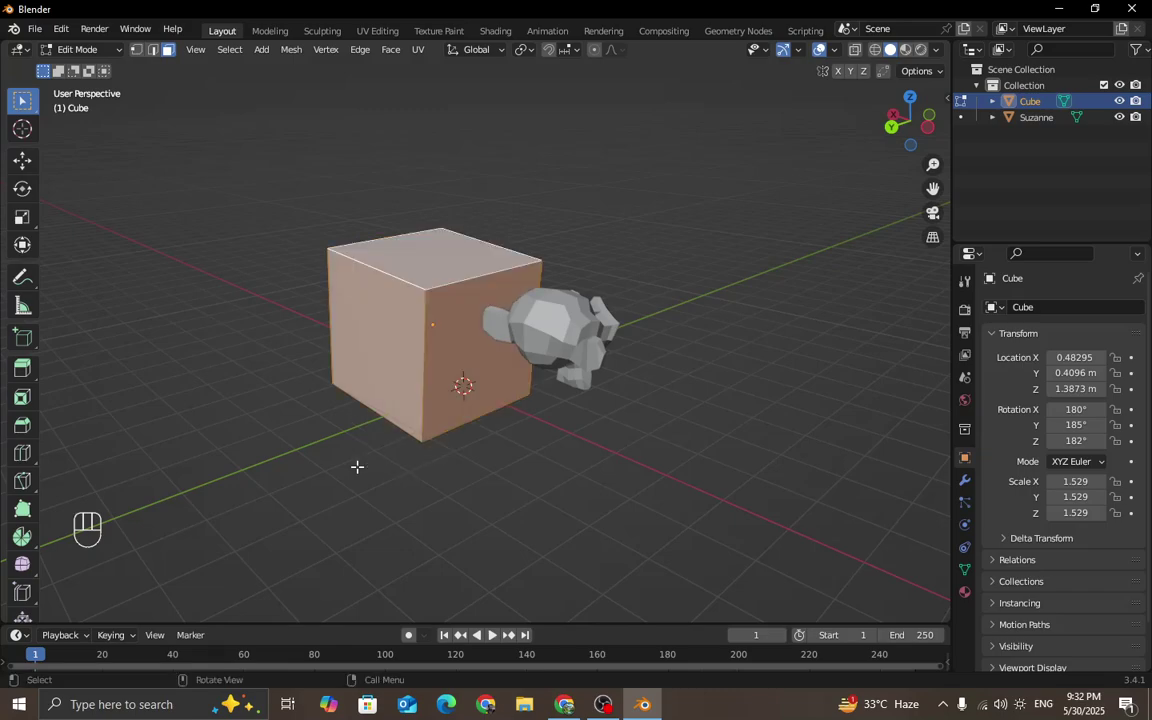
pyautogui.moveTo(410, 310); pyautogui.dragTo(125, 292, button='middle')
pyautogui.moveTo(596, 309); pyautogui.dragTo(422, 490)
pyautogui.moveTo(694, 355); pyautogui.dragTo(545, 375, button='middle')
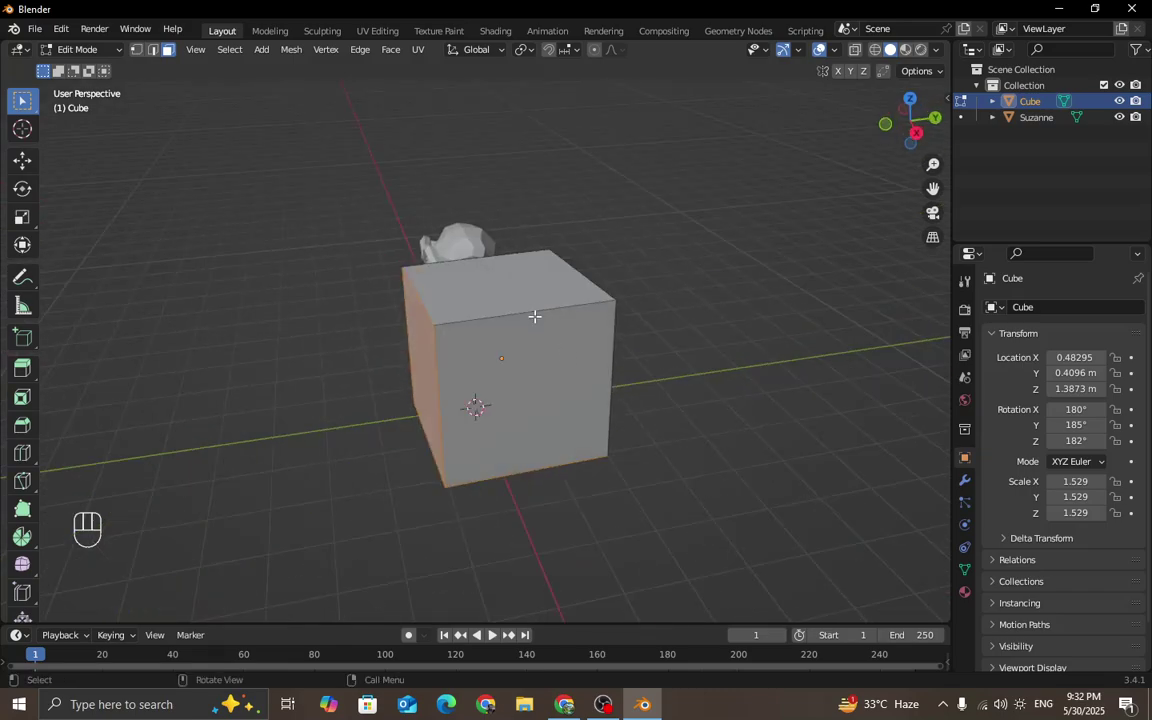
pyautogui.moveTo(535, 316); pyautogui.dragTo(556, 505)
pyautogui.moveTo(507, 365); pyautogui.dragTo(586, 380, button='middle')
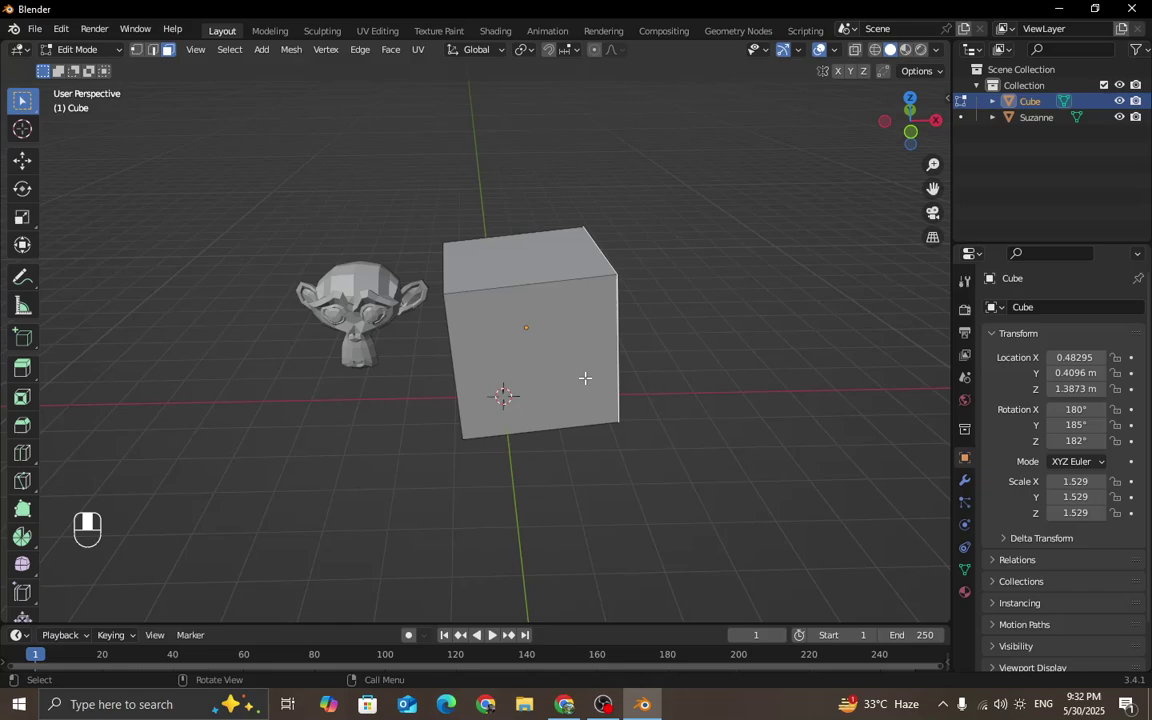
# Leave Edit Mode, add the monkey head to the cube's selection, and enter Edit Mode for both objects.
pyautogui.press('Tab')
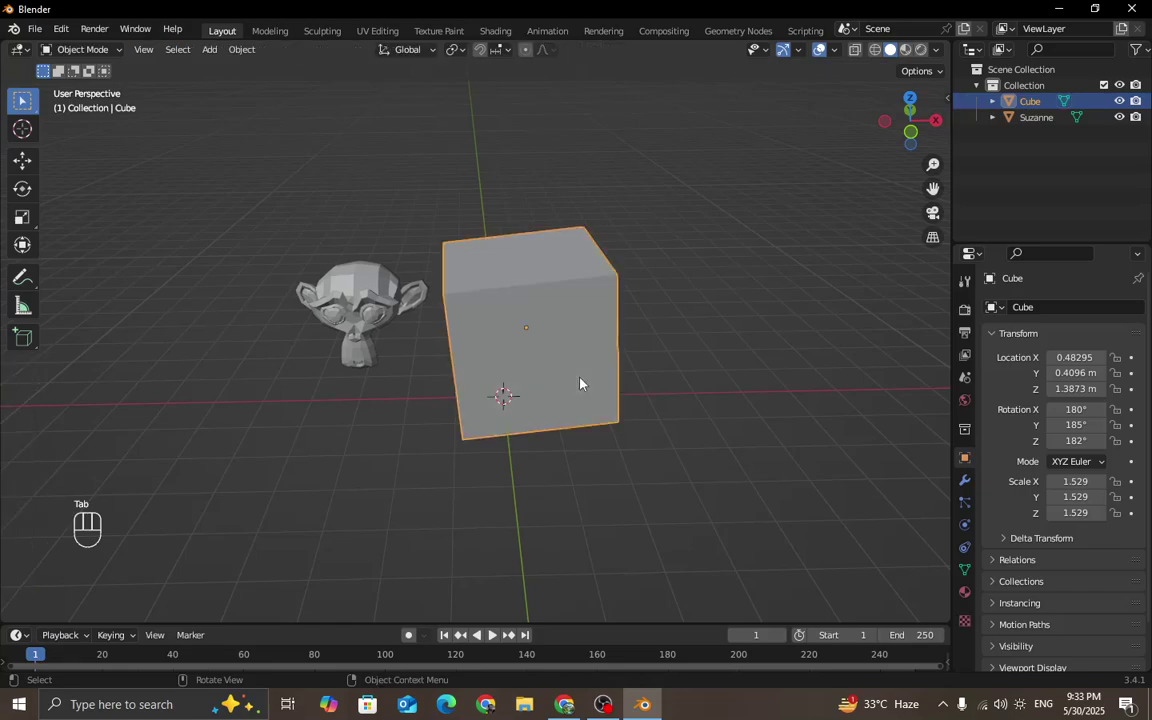
pyautogui.keyDown('shift'); pyautogui.click(351, 326); pyautogui.keyUp('shift')
pyautogui.moveTo(488, 393); pyautogui.dragTo(489, 377, button='middle')
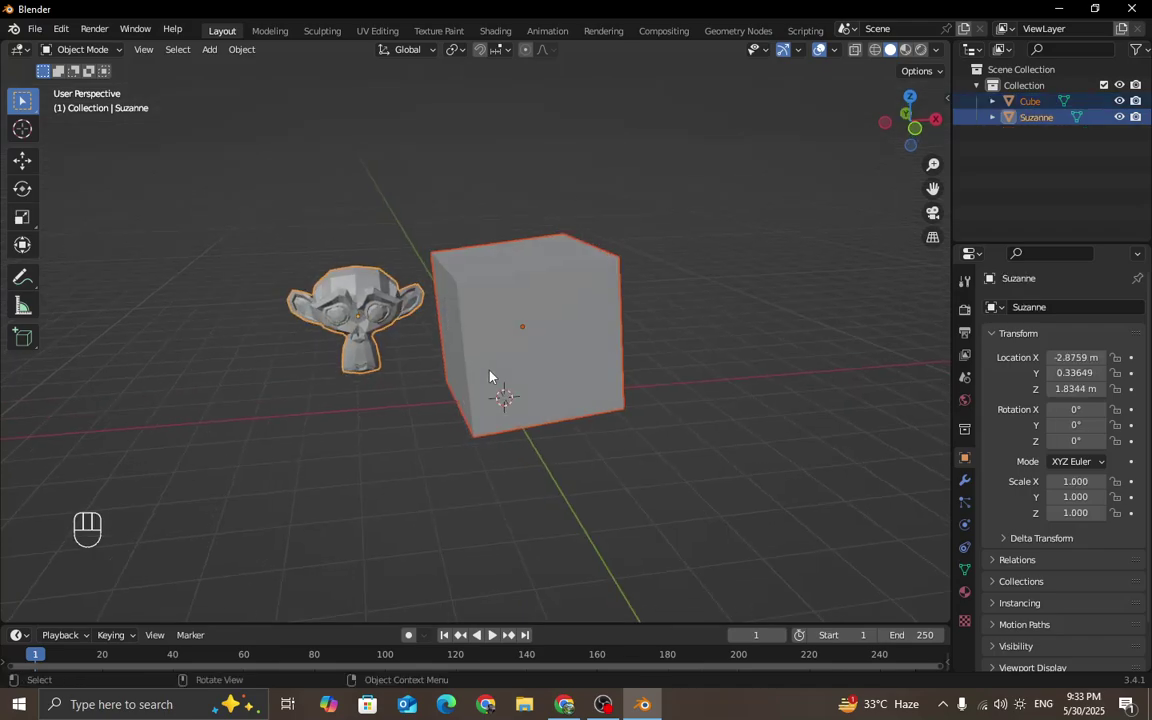
pyautogui.press('Tab')
# Box-select groups of faces on both the monkey head and the cube from several viewing angles.
pyautogui.click(703, 441)
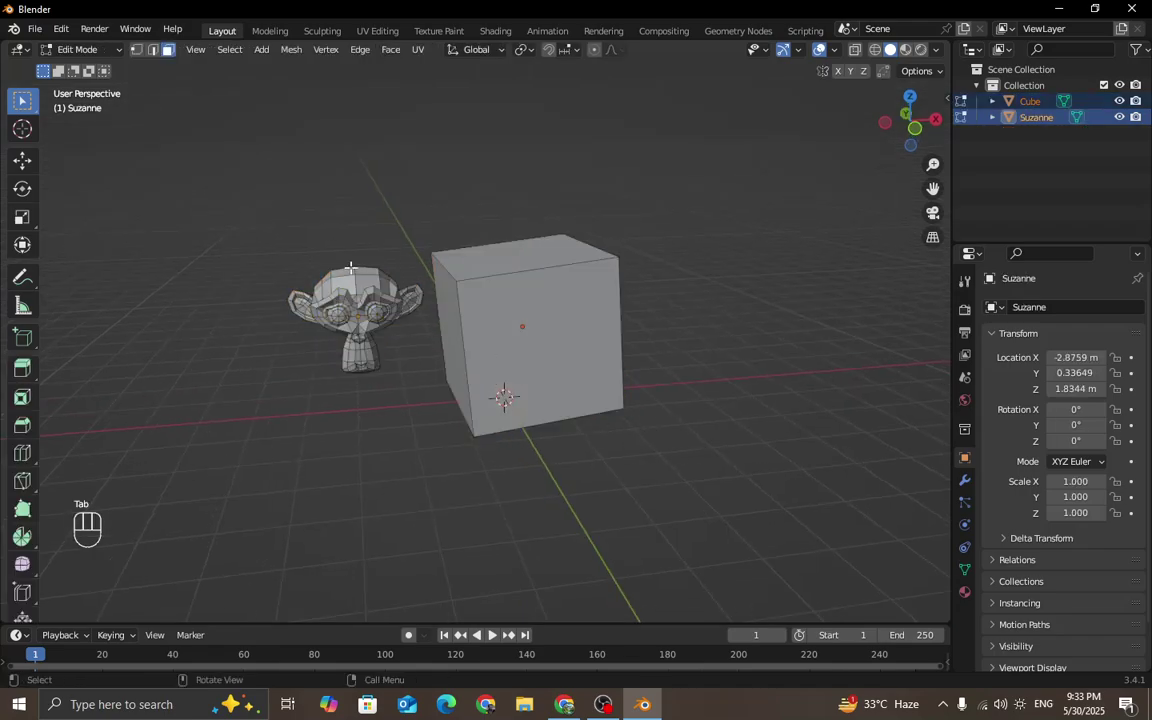
pyautogui.moveTo(351, 268); pyautogui.dragTo(411, 397)
pyautogui.moveTo(468, 273); pyautogui.dragTo(684, 393)
pyautogui.moveTo(684, 393); pyautogui.dragTo(484, 392, button='middle')
pyautogui.moveTo(440, 360); pyautogui.dragTo(629, 445)
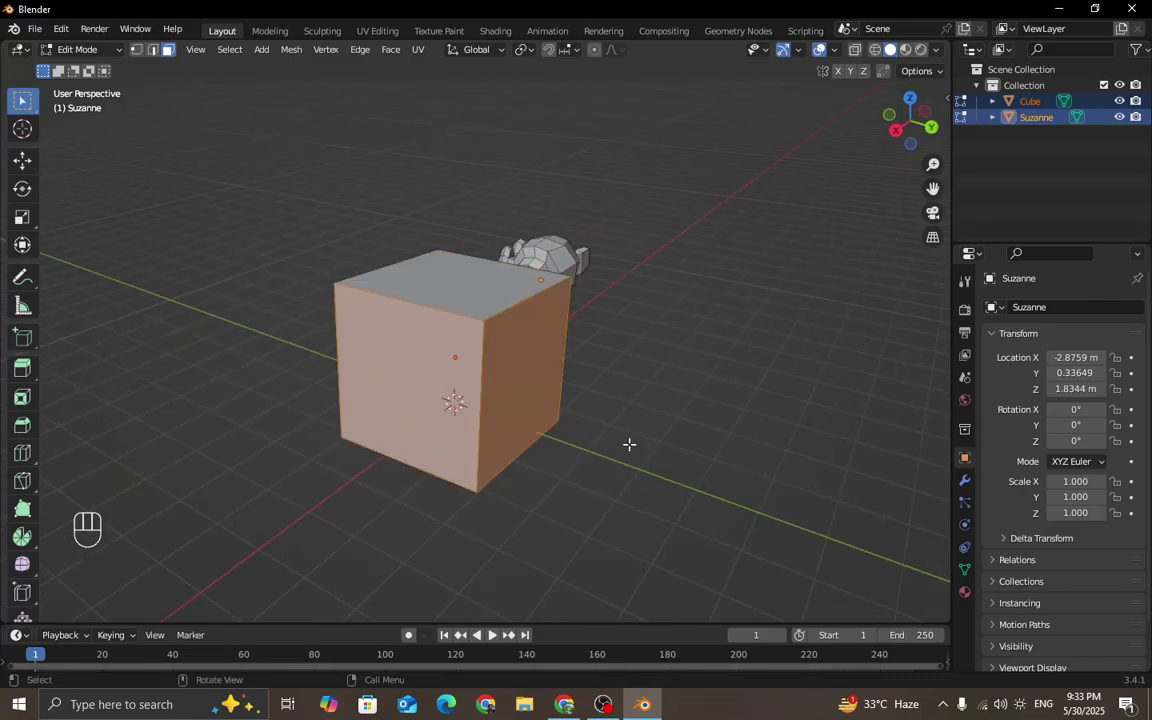
pyautogui.moveTo(629, 444); pyautogui.dragTo(486, 400, button='middle')
pyautogui.moveTo(486, 342); pyautogui.dragTo(588, 400)
pyautogui.moveTo(588, 400); pyautogui.dragTo(655, 427, button='middle')
pyautogui.moveTo(677, 436); pyautogui.dragTo(588, 338)
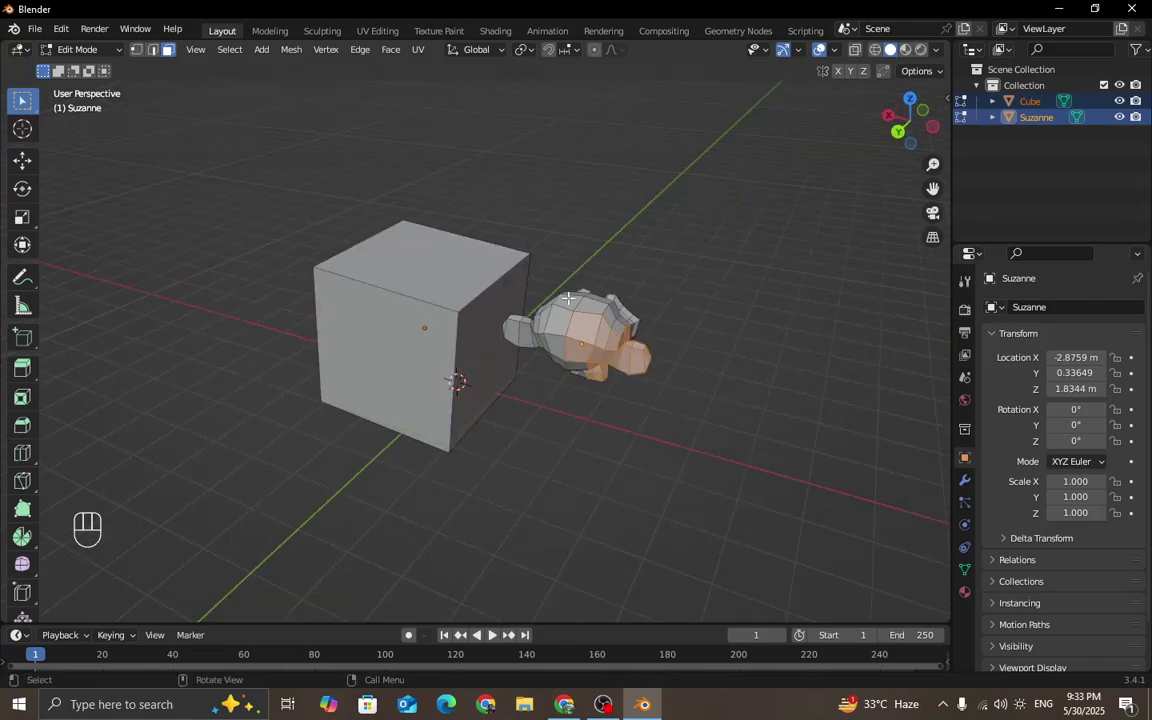
pyautogui.moveTo(542, 277); pyautogui.dragTo(692, 390)
pyautogui.moveTo(712, 391); pyautogui.dragTo(565, 392, button='middle')
pyautogui.moveTo(351, 311); pyautogui.dragTo(432, 402)
pyautogui.moveTo(424, 413); pyautogui.dragTo(314, 370, button='middle')
pyautogui.moveTo(327, 292); pyautogui.dragTo(452, 410)
pyautogui.moveTo(452, 410); pyautogui.dragTo(373, 286, button='middle')
# Return to Object Mode and select only the monkey head.
pyautogui.press('Tab')
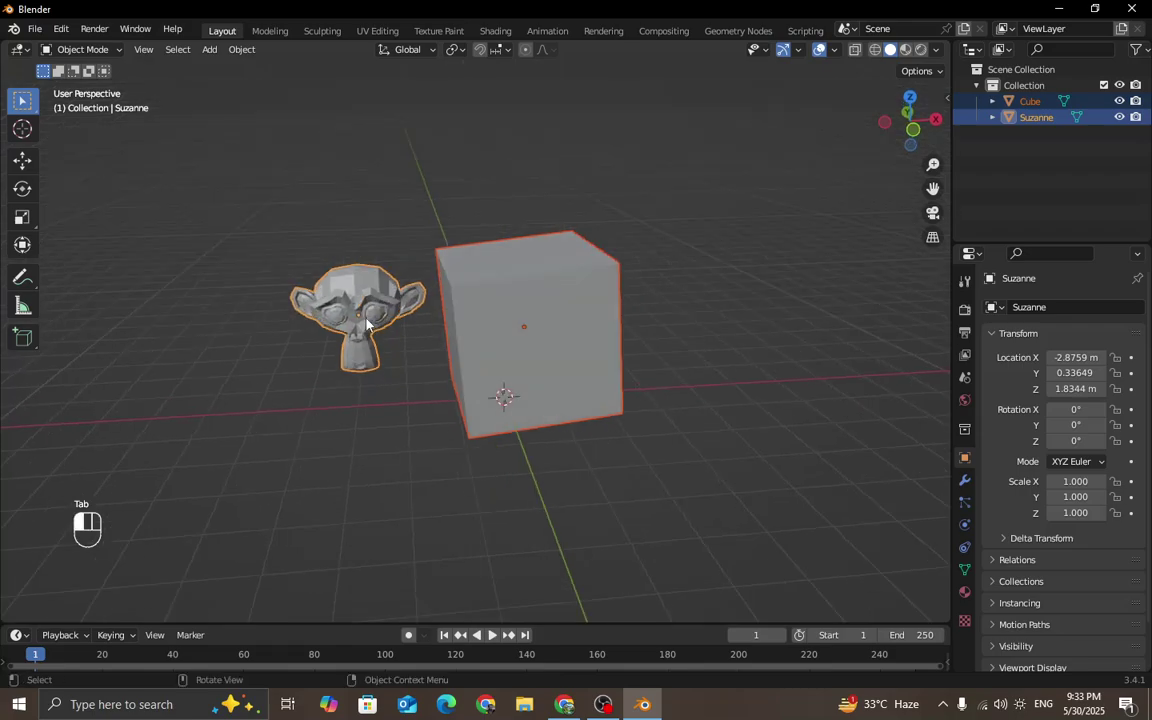
pyautogui.click(368, 322)
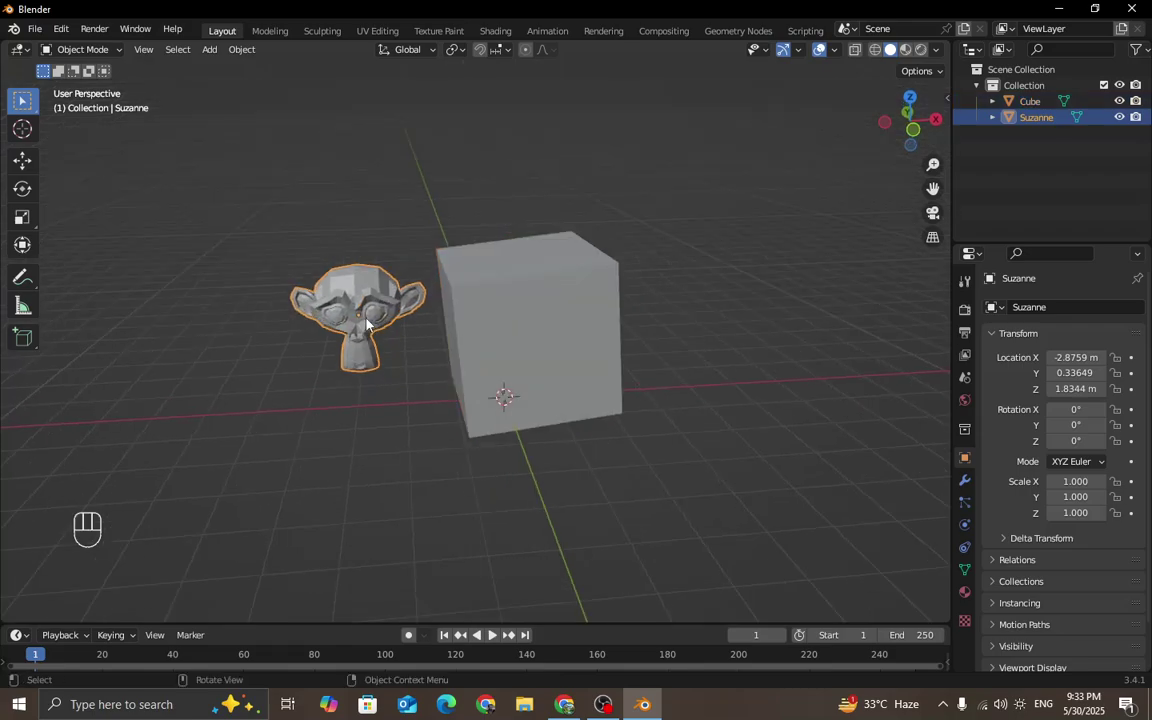
# Delete the monkey head and the cube from the scene.
pyautogui.press('Delete')
pyautogui.click(543, 381)
pyautogui.press('Delete')
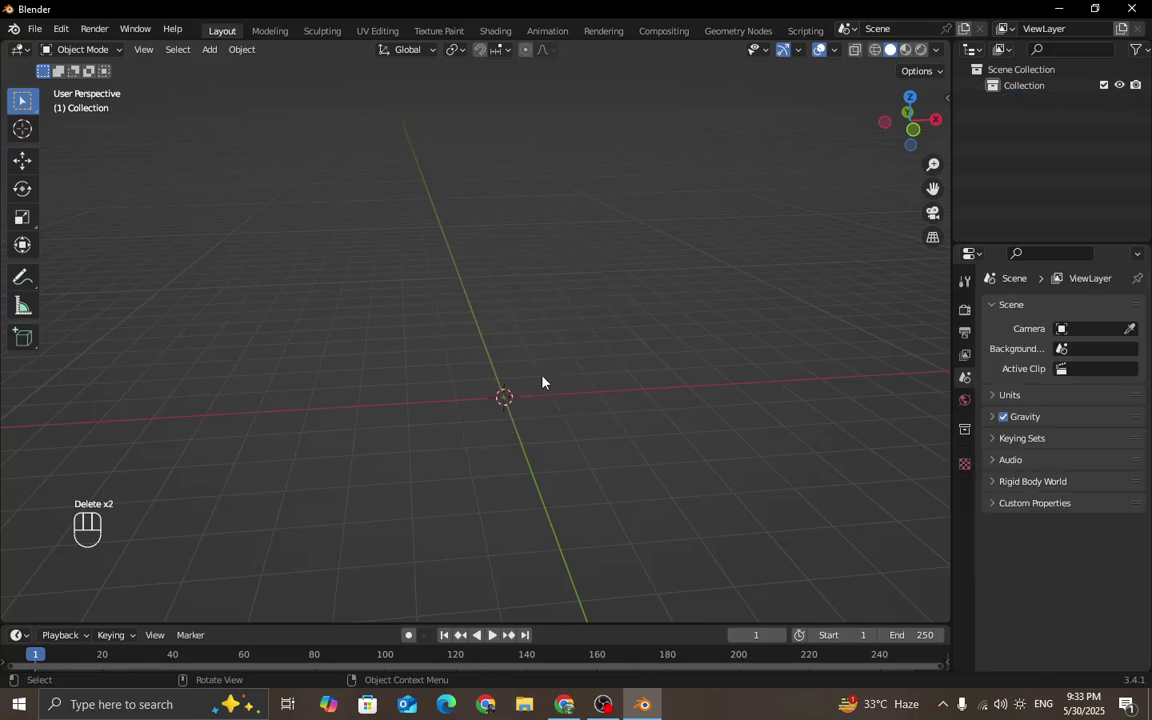
# Add a new cube mesh at the world origin and frame it in the view.
pyautogui.hotkey('shift', 'a')
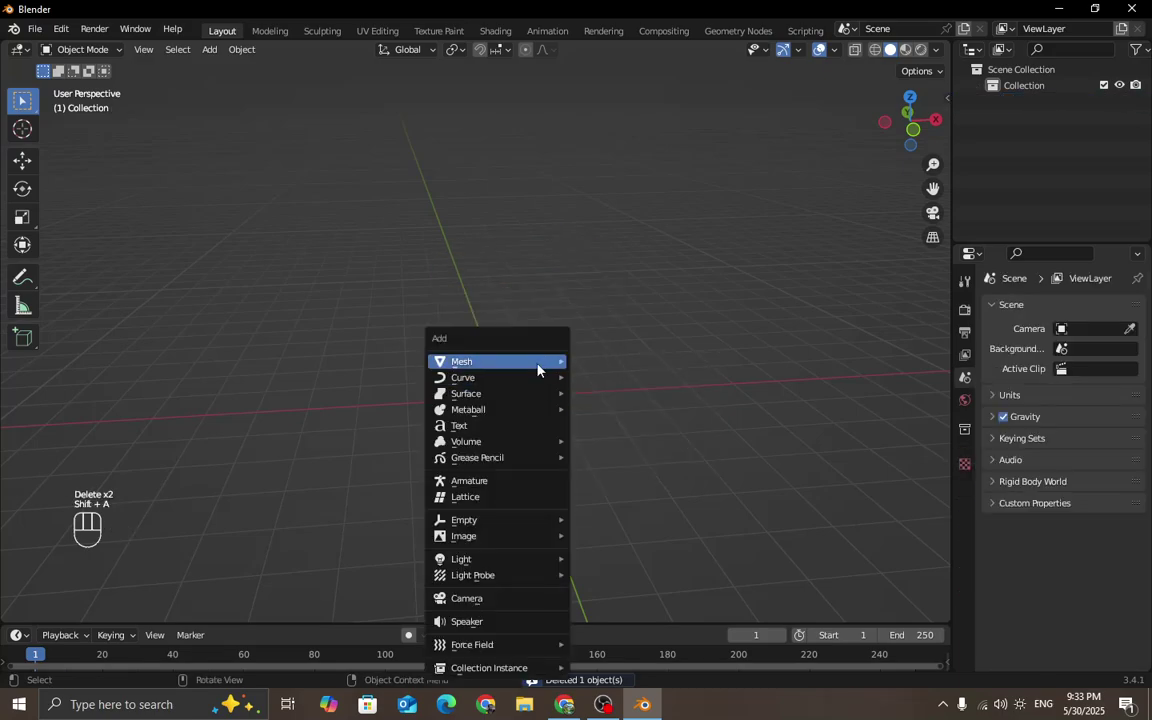
pyautogui.moveTo(535, 361)
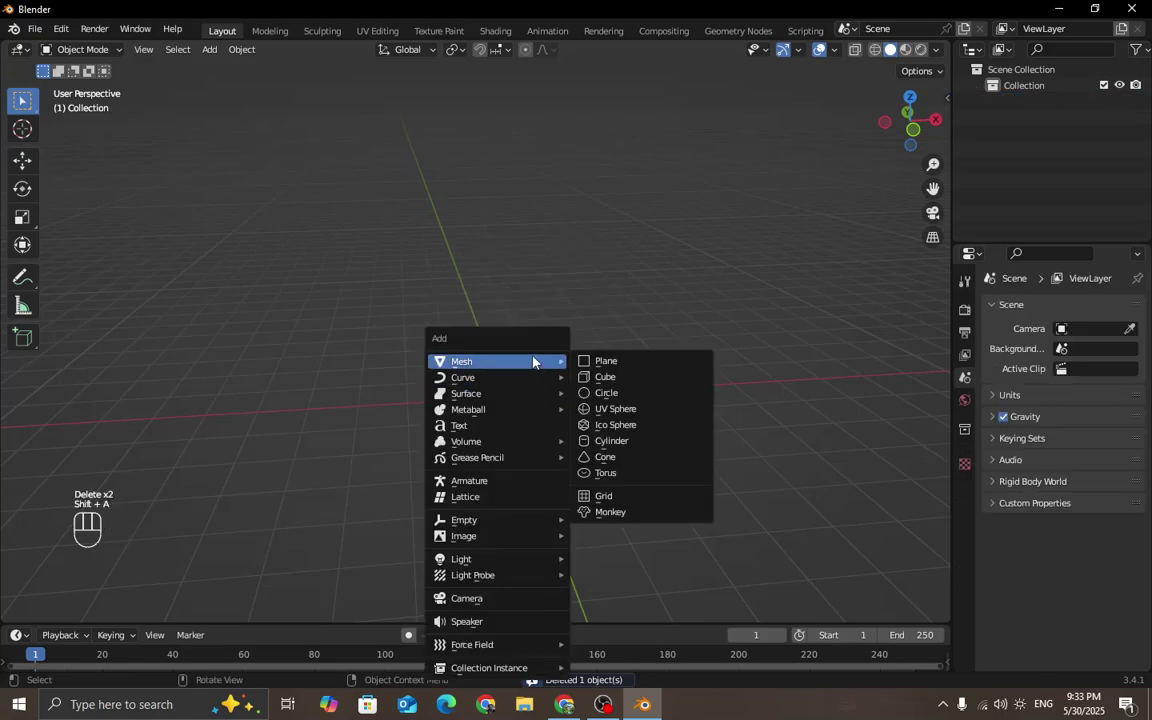
pyautogui.click(618, 379)
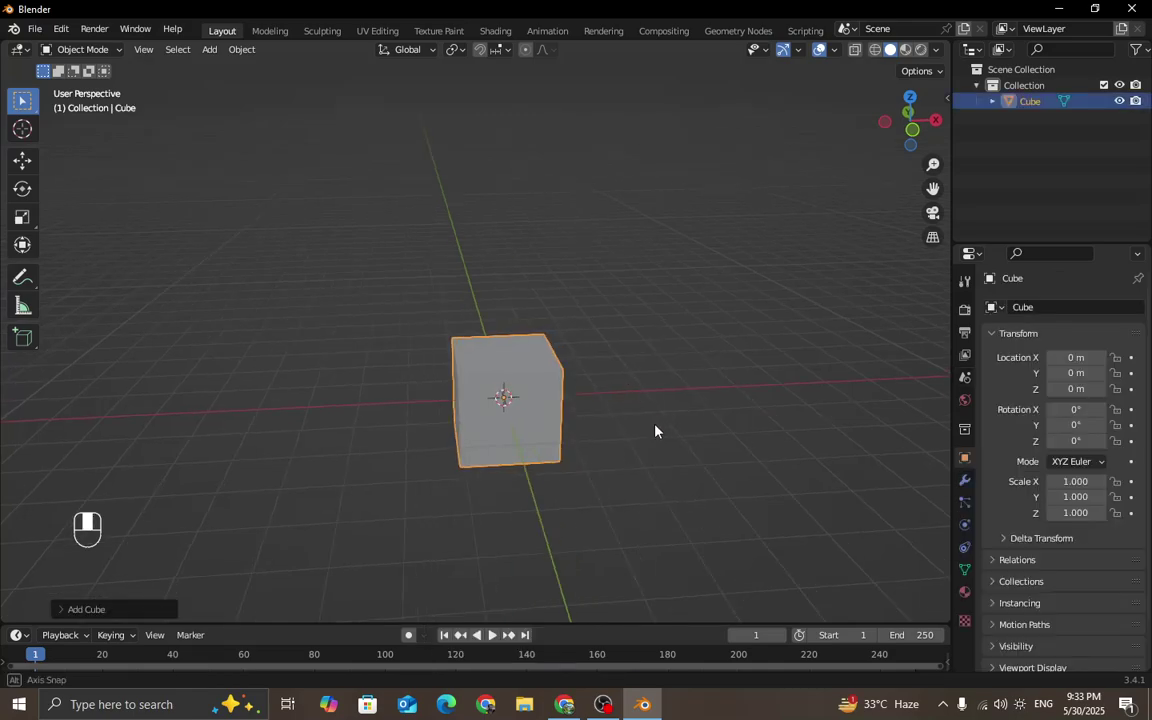
pyautogui.press('KP_Decimal')
pyautogui.scroll(-3, 633, 411)
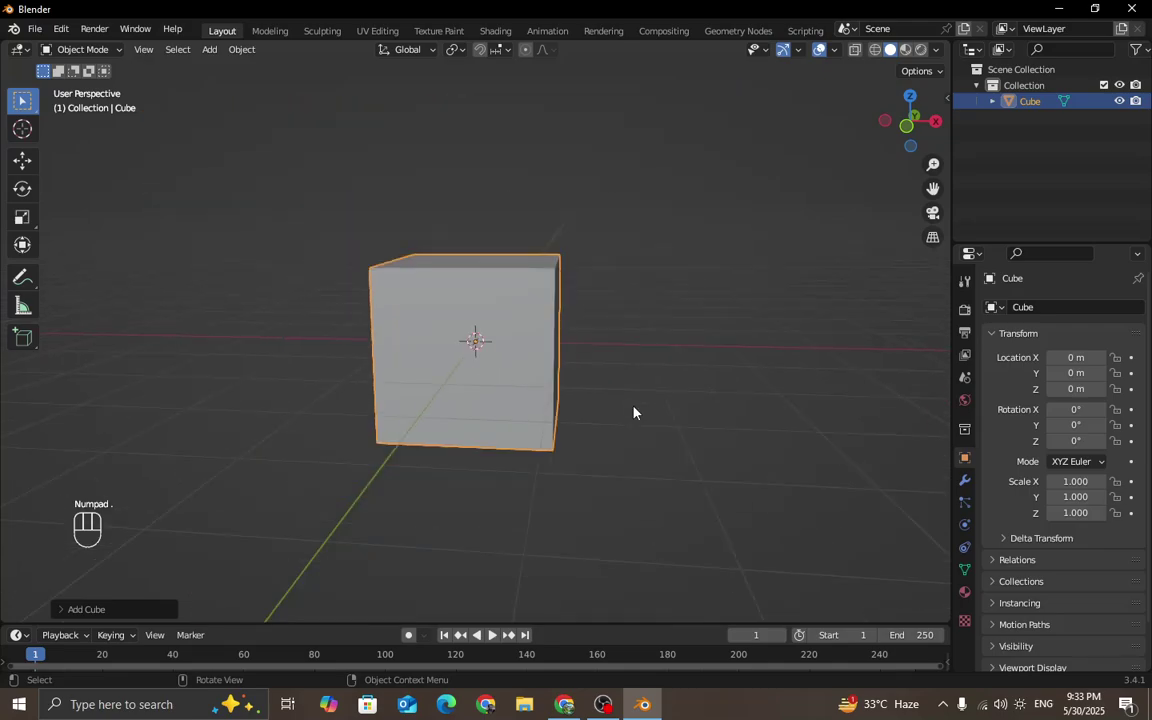
pyautogui.moveTo(633, 411); pyautogui.dragTo(676, 435, button='middle')
# Enter Edit Mode on the cube, cycle through vertex, edge and face selection, and return to vertex selection.
pyautogui.press('Tab')
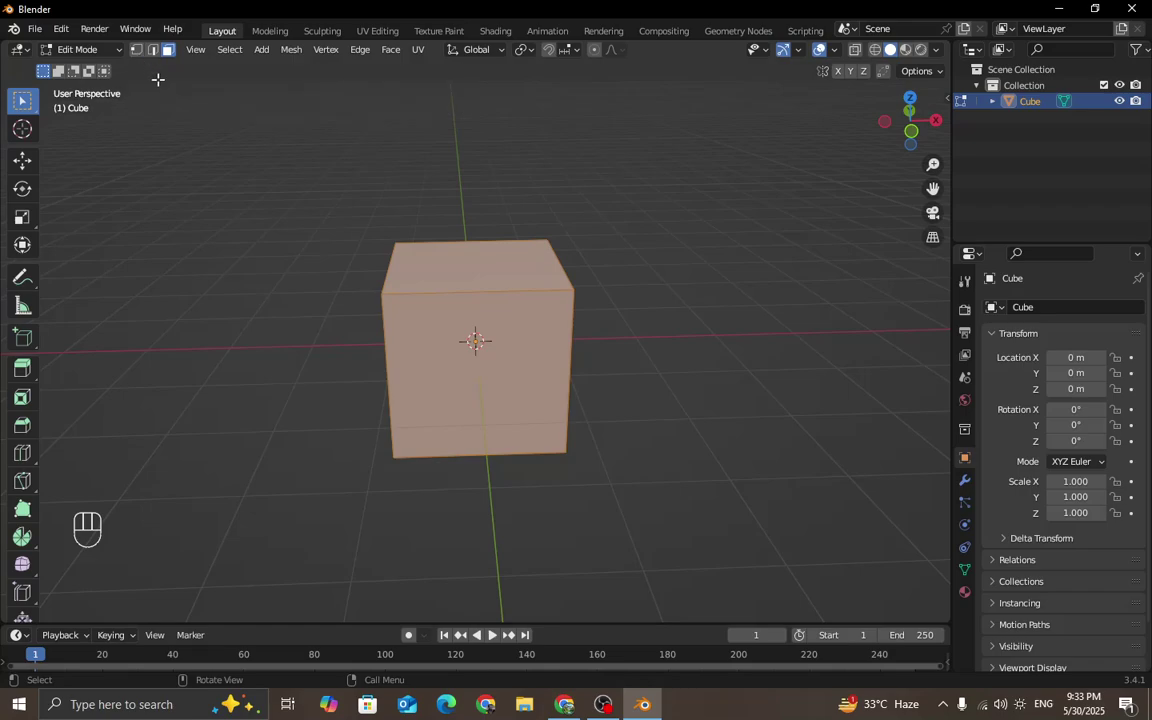
pyautogui.press('1')
pyautogui.press('2')
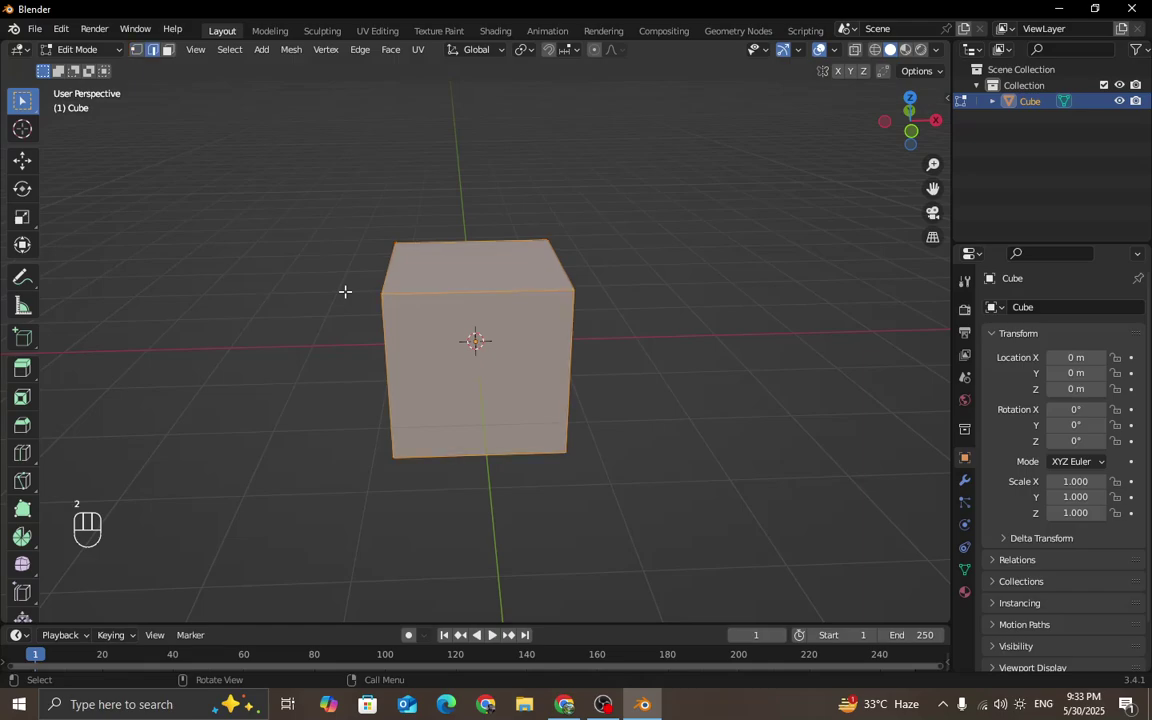
pyautogui.press('3')
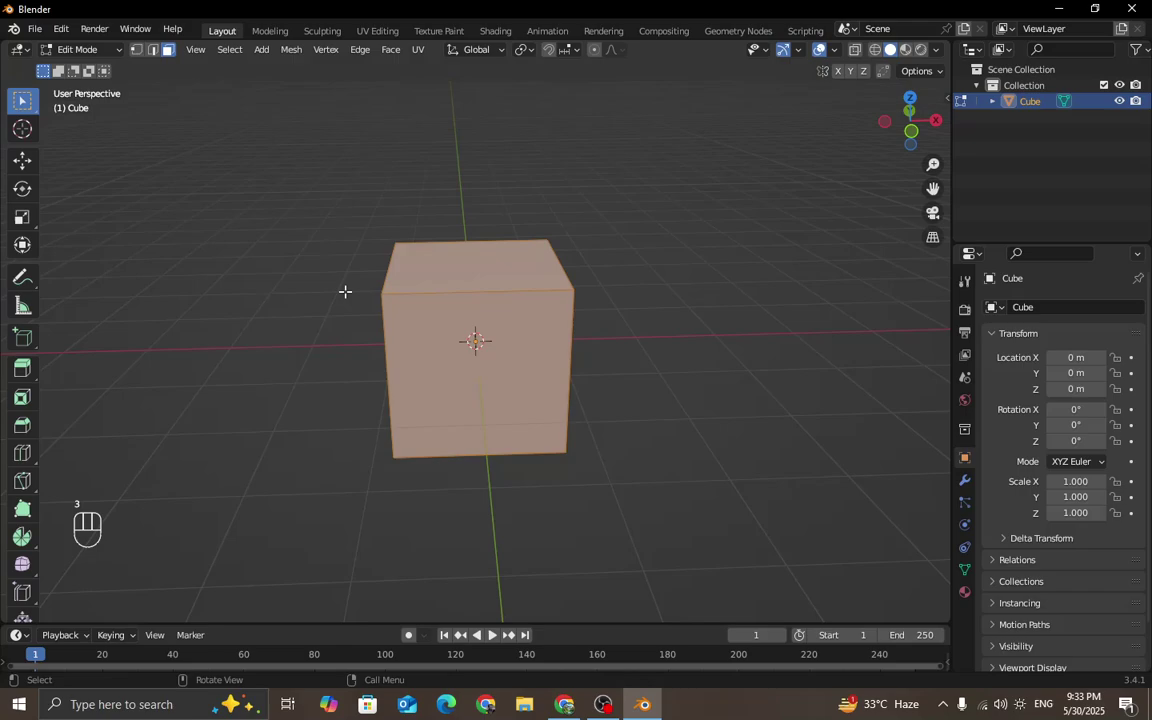
pyautogui.press('1')
# Move the cube's top front vertex on the +X side freely outward, well beyond the original shape.
pyautogui.click(798, 379)
pyautogui.click(574, 287)
pyautogui.moveTo(638, 326); pyautogui.dragTo(679, 329, button='middle')
pyautogui.press('g')
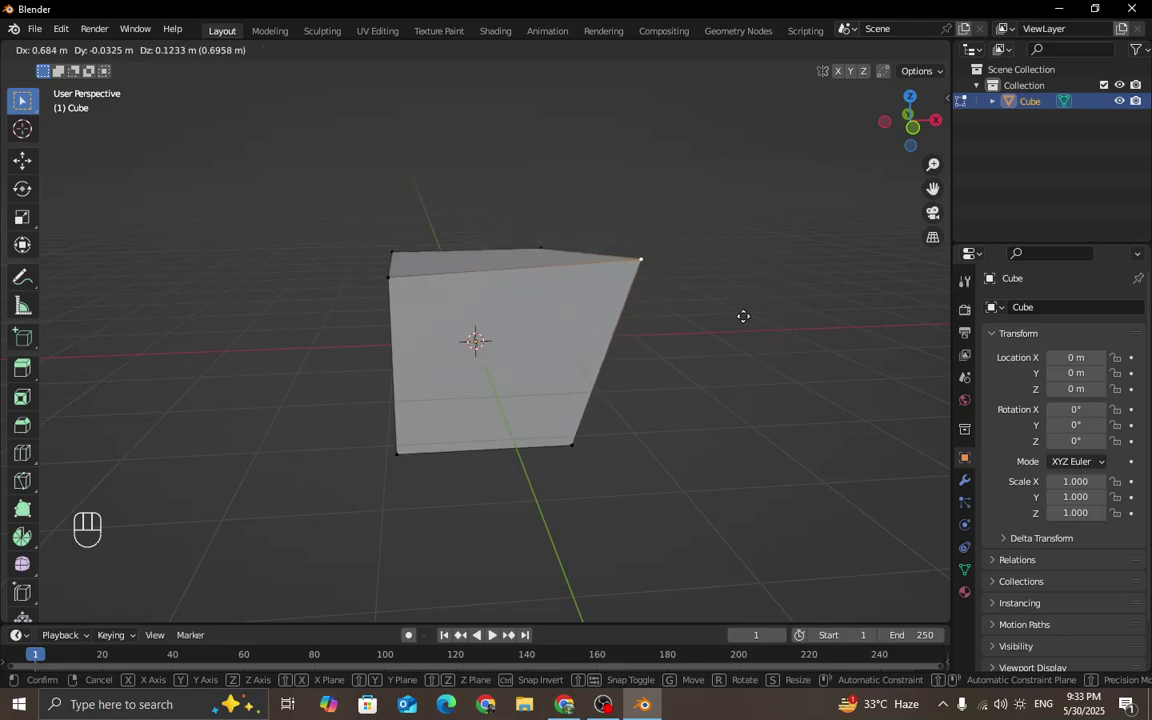
pyautogui.click(884, 303)
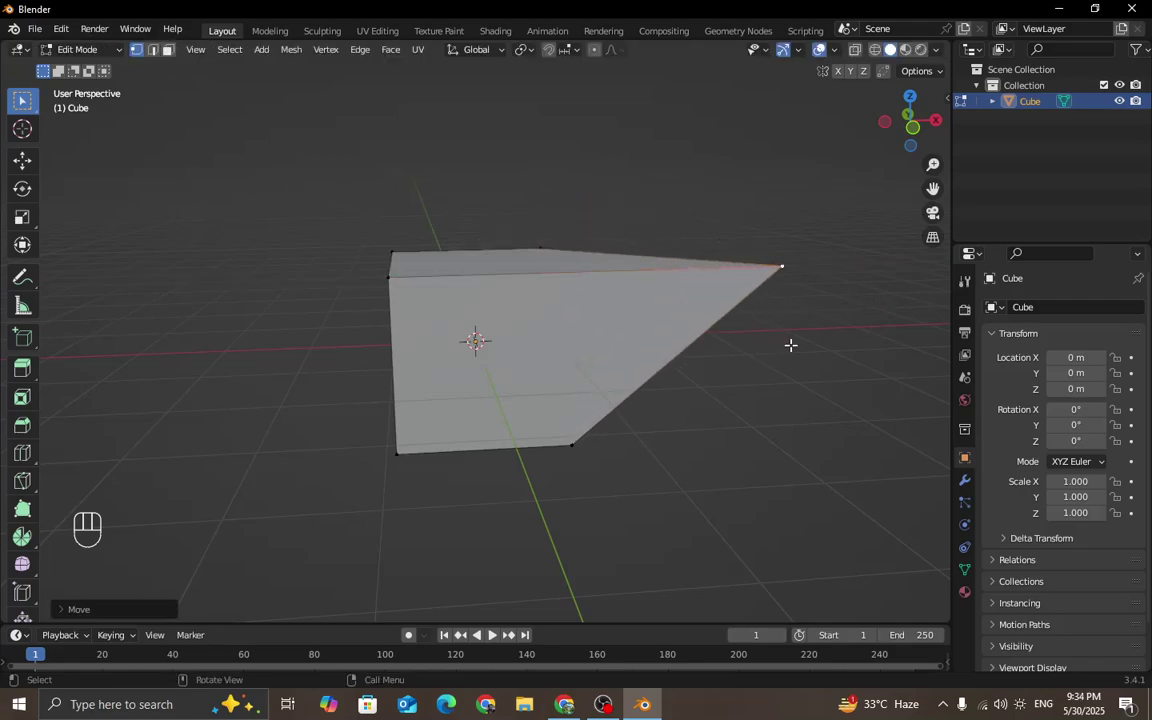
# Raise the cube's top rear vertex on the +X side along the Z axis.
pyautogui.moveTo(789, 345); pyautogui.dragTo(530, 342, button='middle')
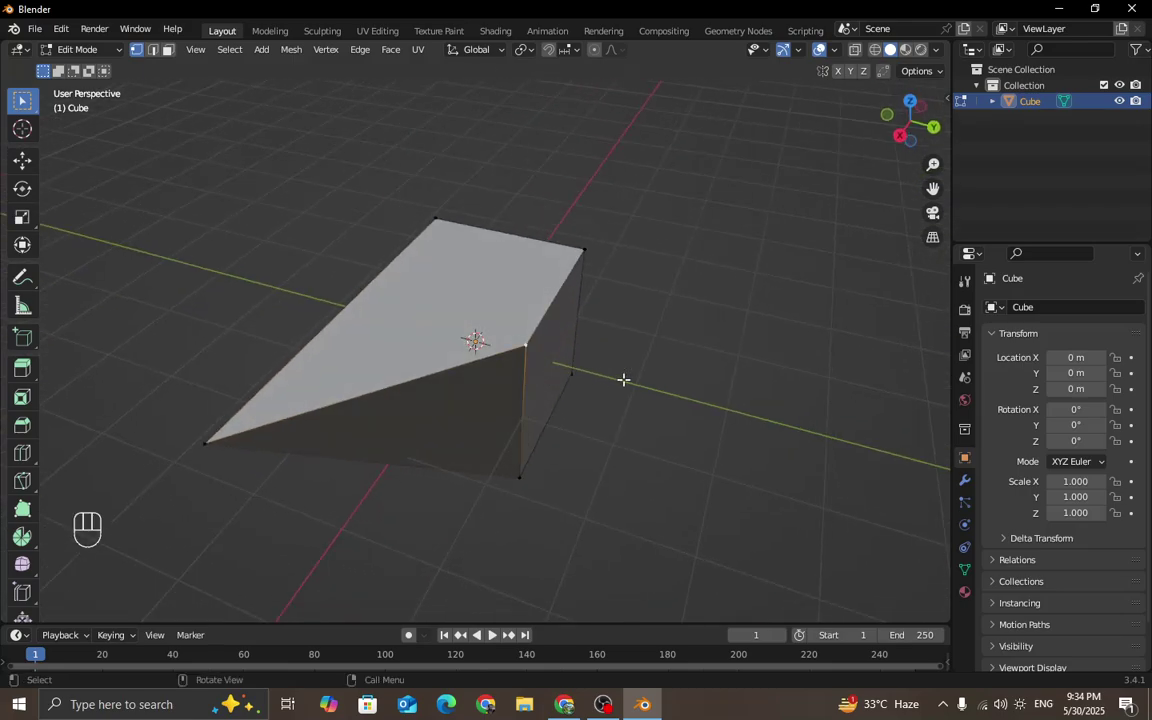
pyautogui.moveTo(622, 380); pyautogui.dragTo(575, 370, button='middle')
pyautogui.press('g')
pyautogui.press('z')
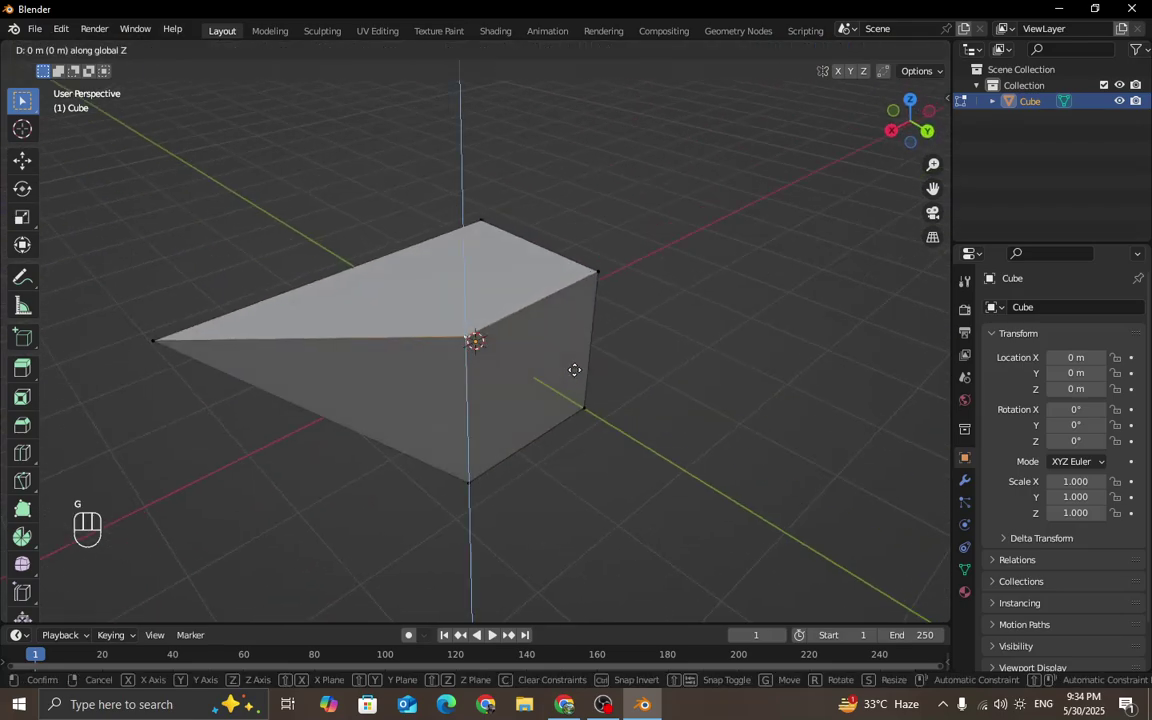
pyautogui.click(575, 236)
# Move the top rear vertex on the -X side outward along the Y axis.
pyautogui.moveTo(575, 236); pyautogui.dragTo(486, 352, button='middle')
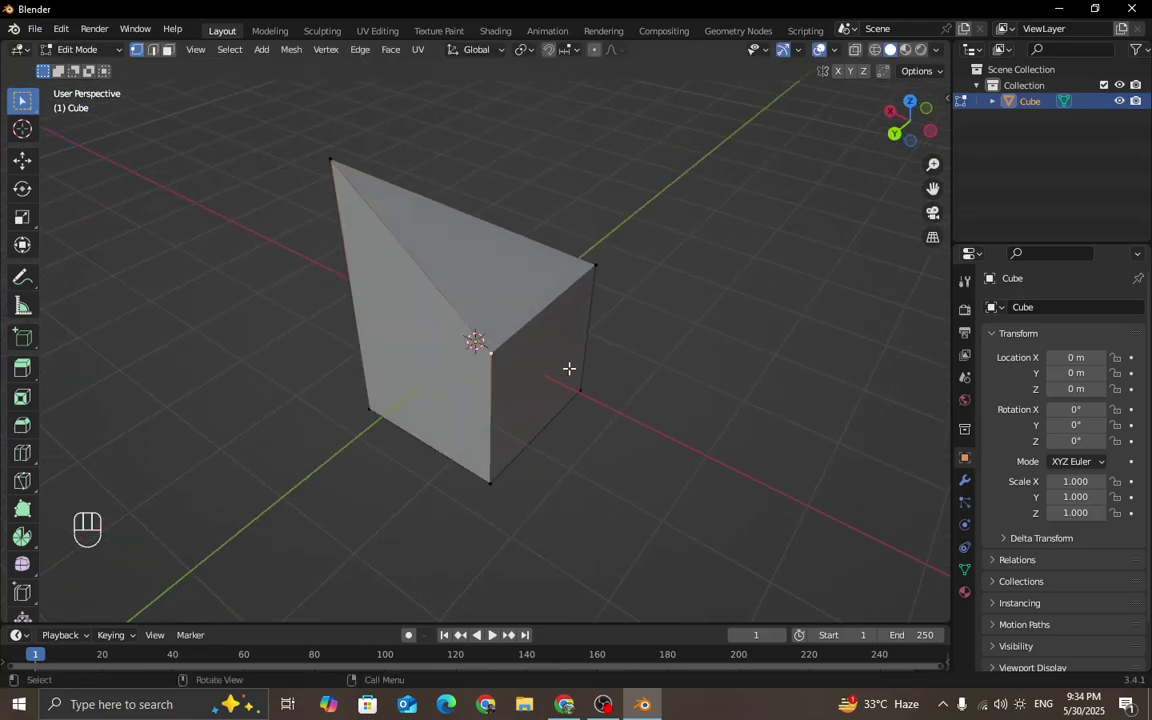
pyautogui.press('g')
pyautogui.press('y')
pyautogui.click(414, 481)
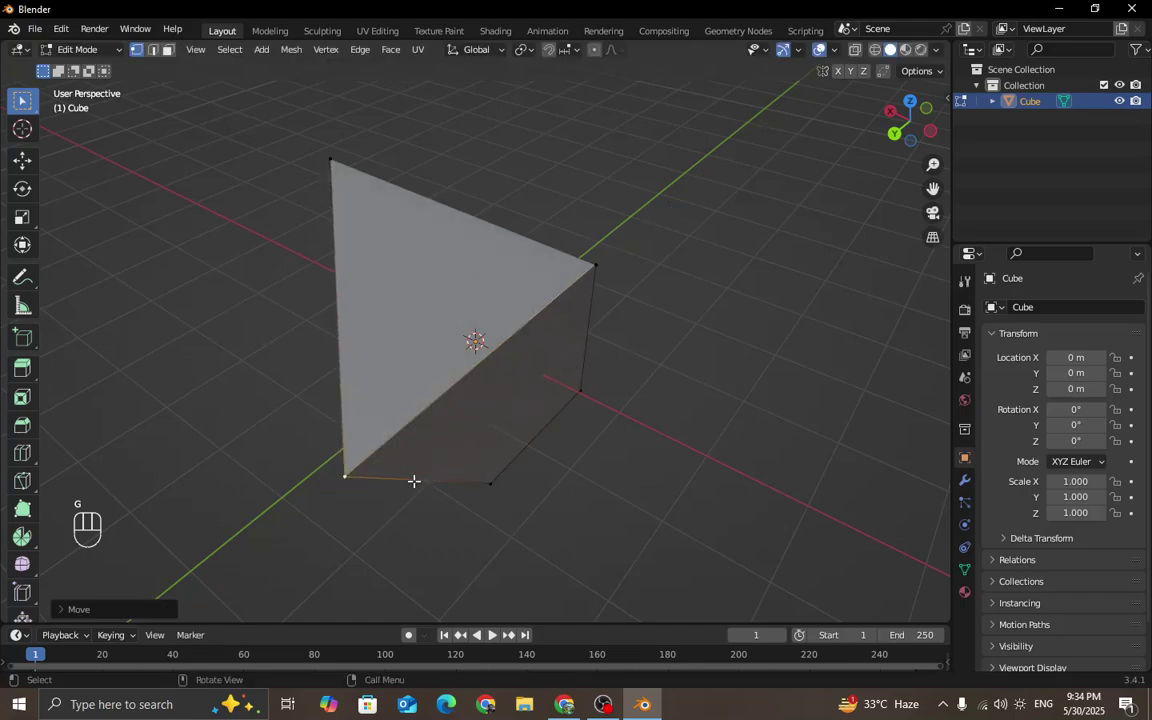
# Move the top front vertex on the -X side freely outward and up.
pyautogui.moveTo(414, 481); pyautogui.dragTo(422, 314, button='middle')
pyautogui.click(404, 306)
pyautogui.press('g')
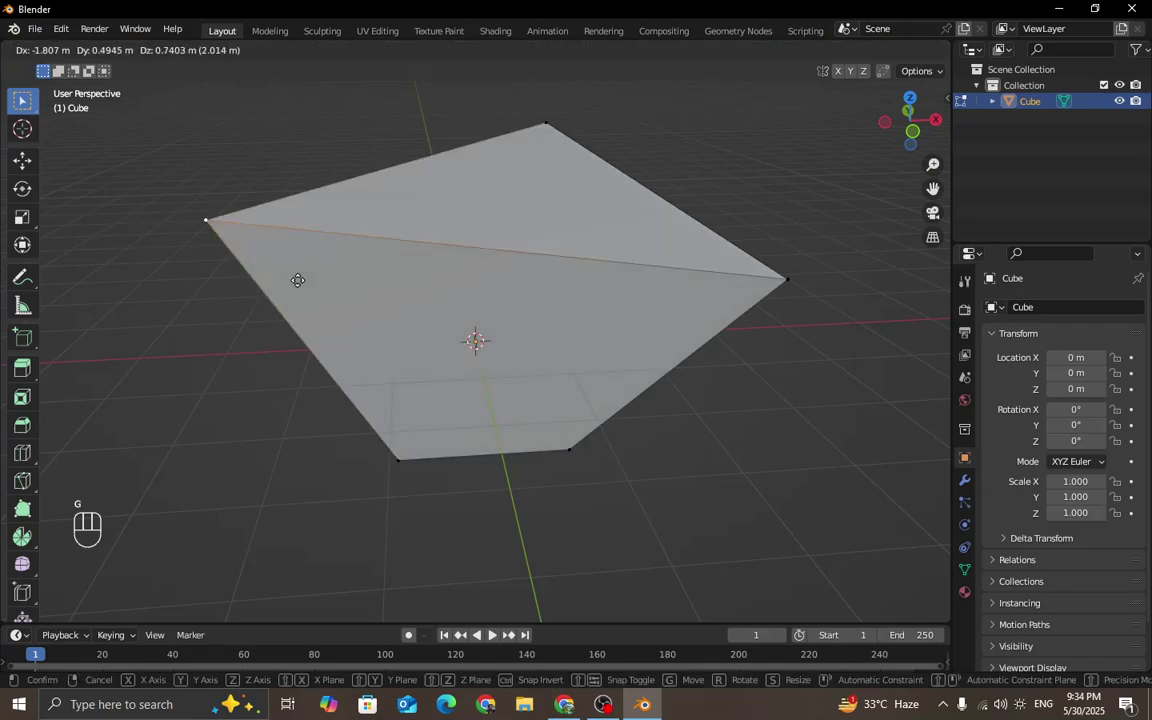
pyautogui.click(263, 254)
# Move the two bottom front vertices outward to opposite sides to widen the base.
pyautogui.click(556, 443)
pyautogui.press('g')
pyautogui.click(710, 503)
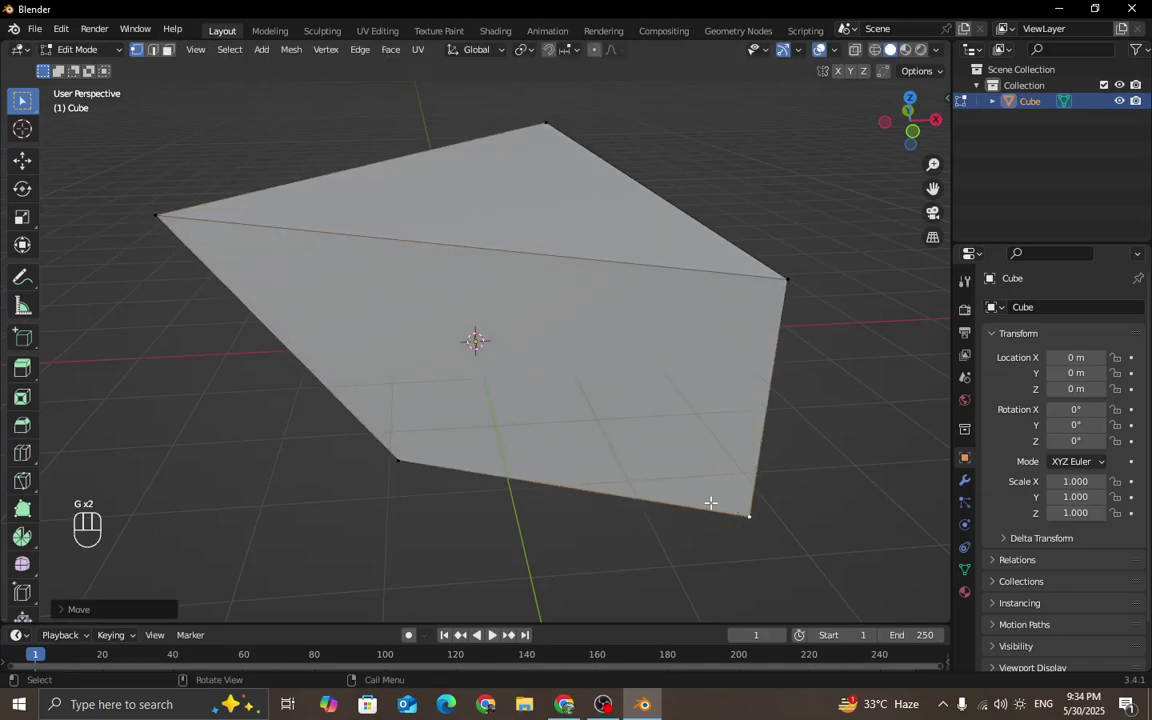
pyautogui.click(404, 457)
pyautogui.press('g')
pyautogui.click(314, 514)
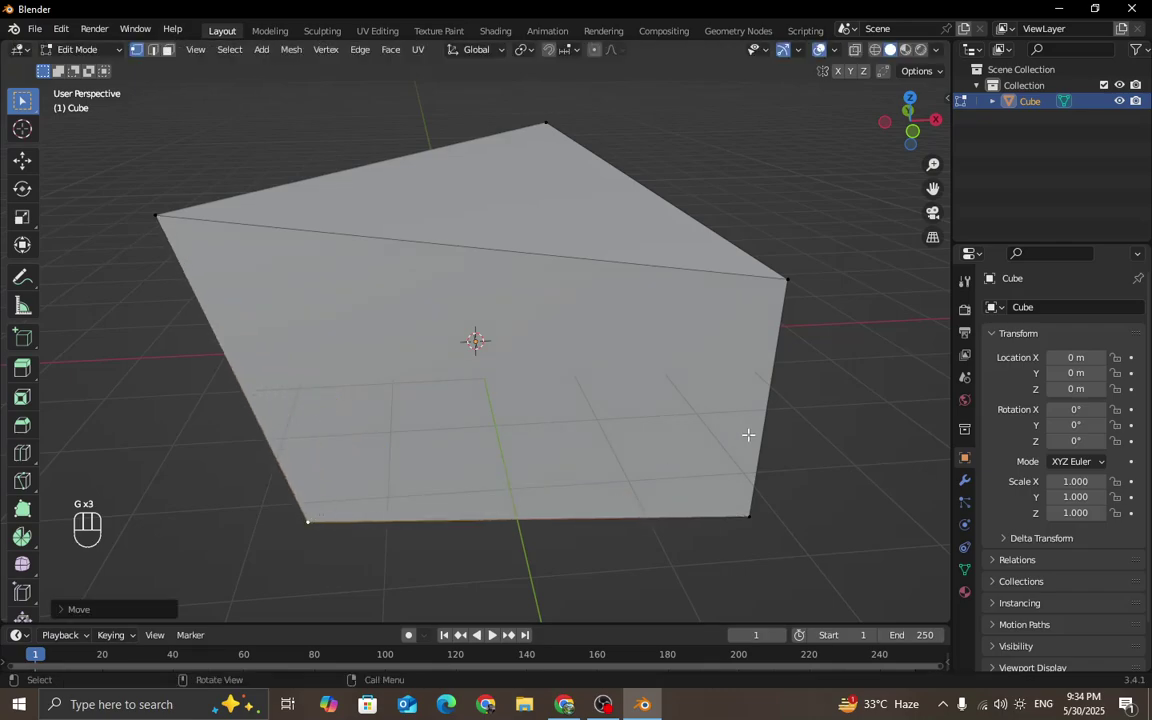
# Inspect the deformed mesh and undo all vertex moves back to the original cube shape.
pyautogui.scroll(-3, 745, 430)
pyautogui.moveTo(743, 427); pyautogui.dragTo(535, 414, button='middle')
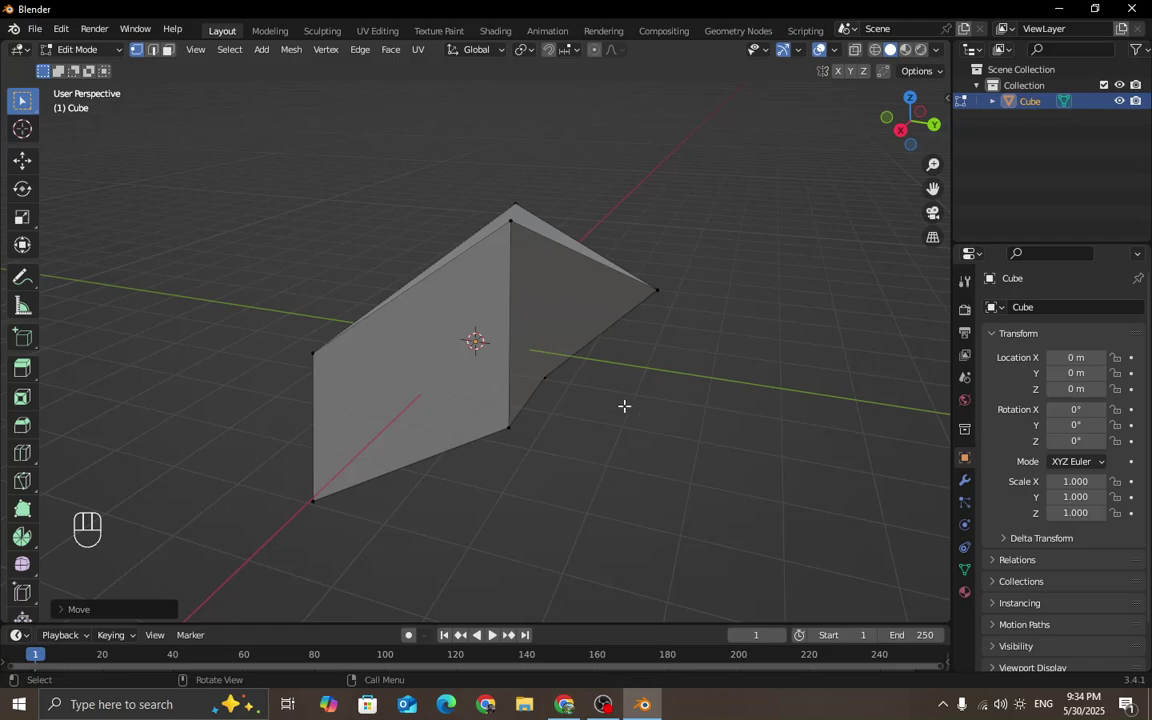
pyautogui.hotkey('ctrl', 'z')
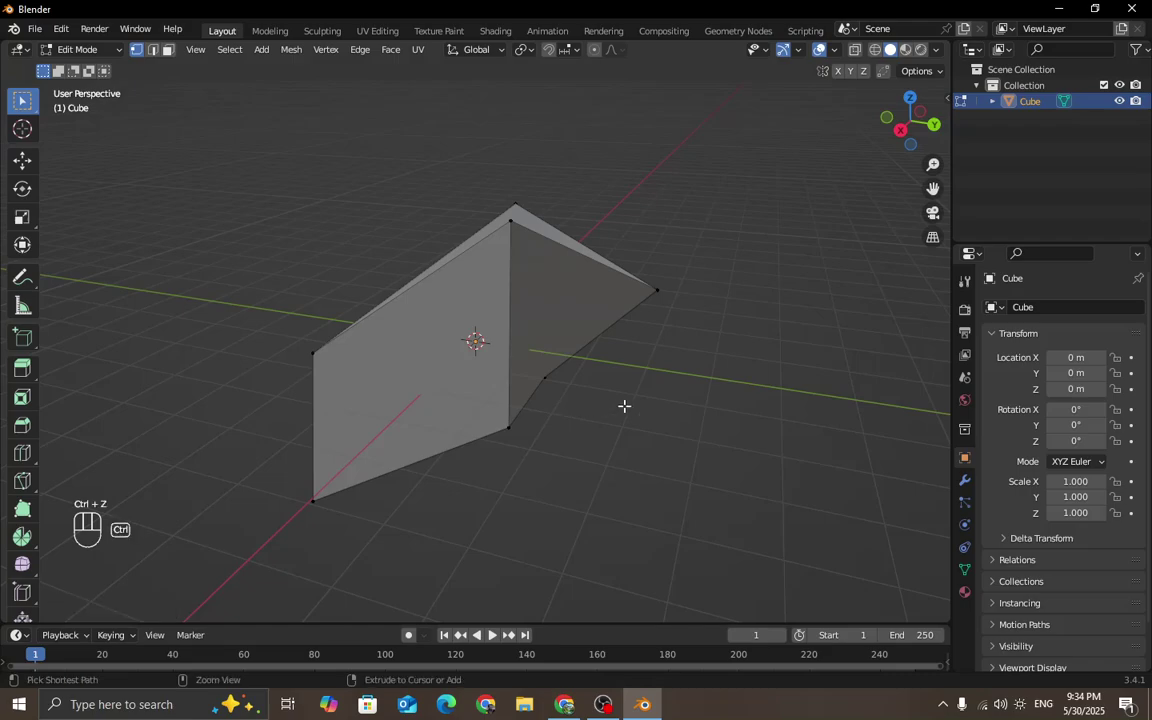
pyautogui.hotkey('ctrl', 'z')
pyautogui.hotkey('ctrl', 'z')
pyautogui.hotkey('ctrl', 'z')
pyautogui.hotkey('ctrl', 'z')
pyautogui.hotkey('ctrl', 'z')
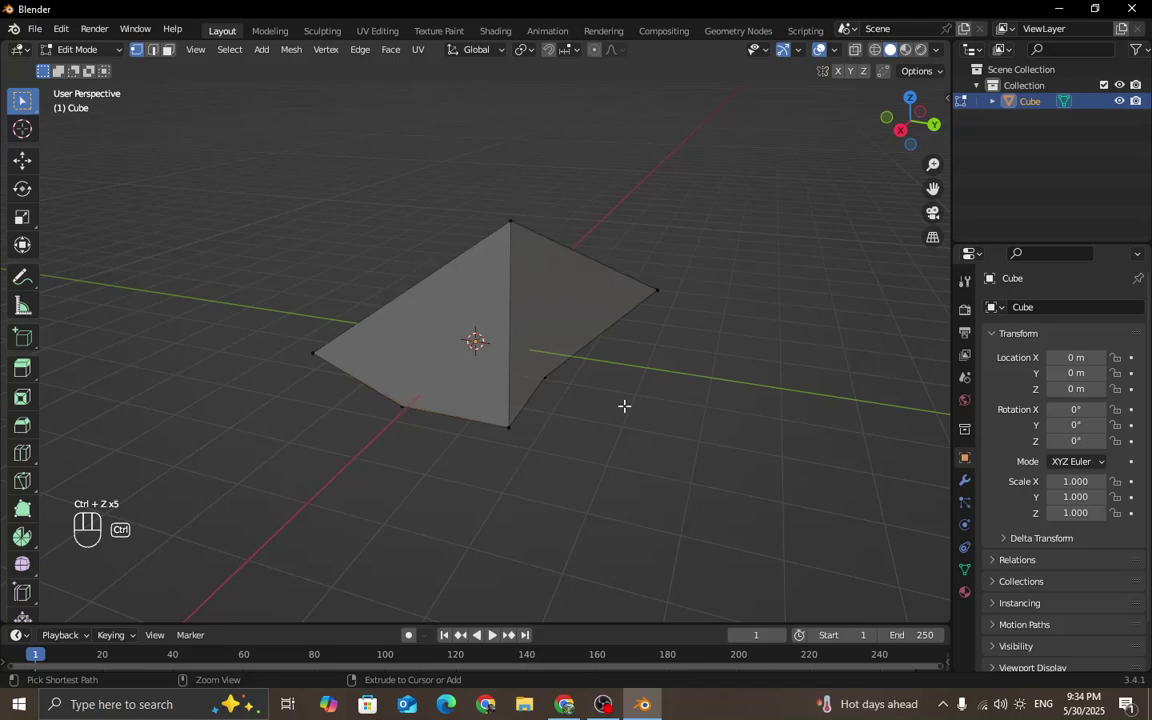
pyautogui.hotkey('ctrl', 'z')
pyautogui.hotkey('ctrl', 'z')
pyautogui.hotkey('ctrl', 'z')
pyautogui.hotkey('ctrl', 'z')
pyautogui.hotkey('ctrl', 'z')
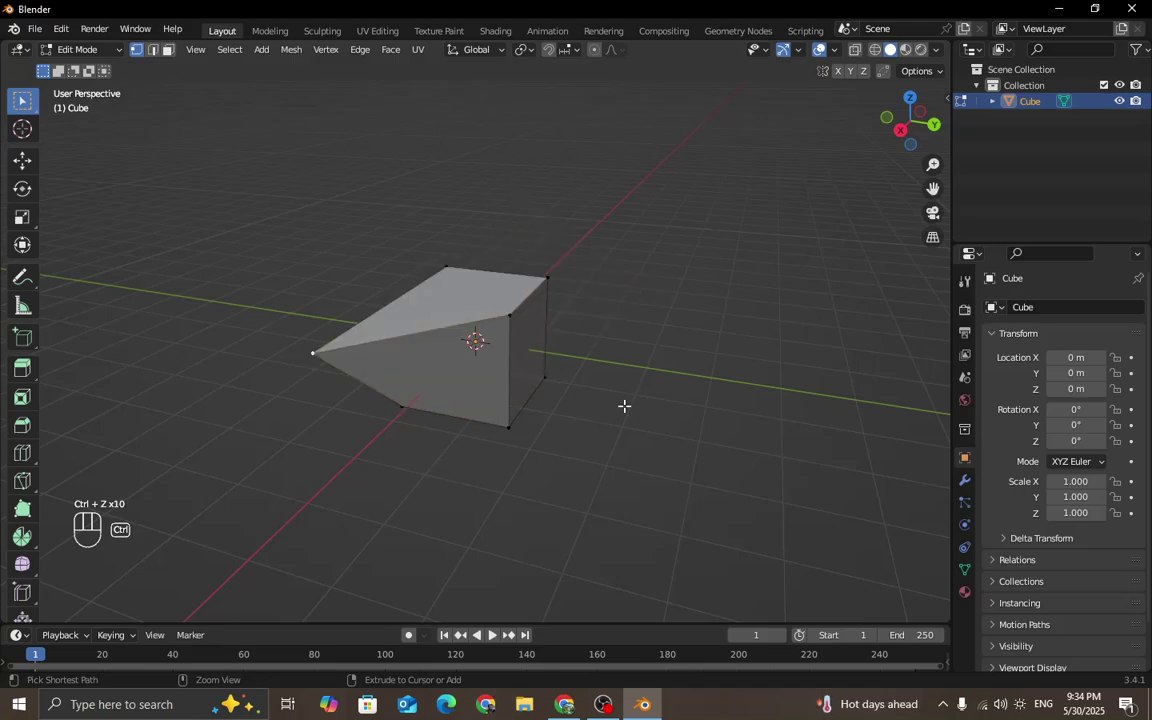
# Switch to edge selection and move the cube's top front edge outward along the -Y side.
pyautogui.moveTo(624, 405)
pyautogui.mouseDown(button='middle')
pyautogui.moveTo(599, 411)
pyautogui.moveTo(679, 398)
pyautogui.moveTo(514, 393)
pyautogui.moveTo(607, 389)
pyautogui.moveTo(527, 411)
pyautogui.moveTo(653, 404)
pyautogui.moveTo(642, 407)
pyautogui.mouseUp(button='middle')
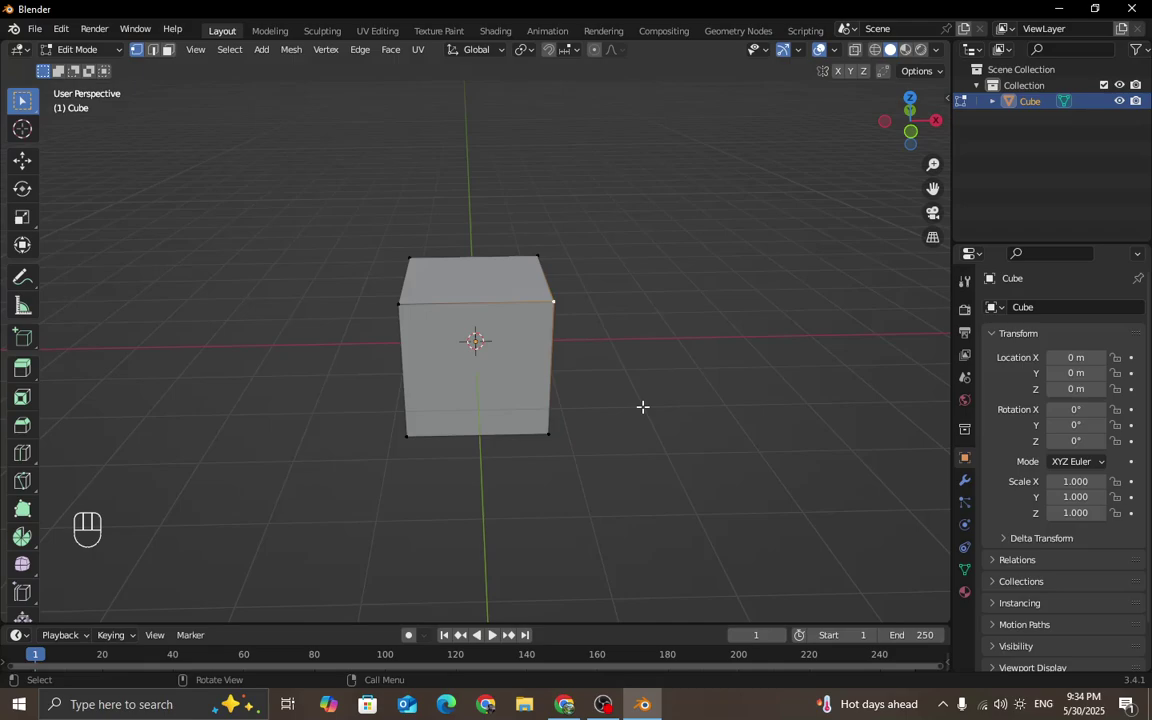
pyautogui.press('2')
pyautogui.moveTo(496, 303); pyautogui.dragTo(645, 350, button='middle')
pyautogui.press('g')
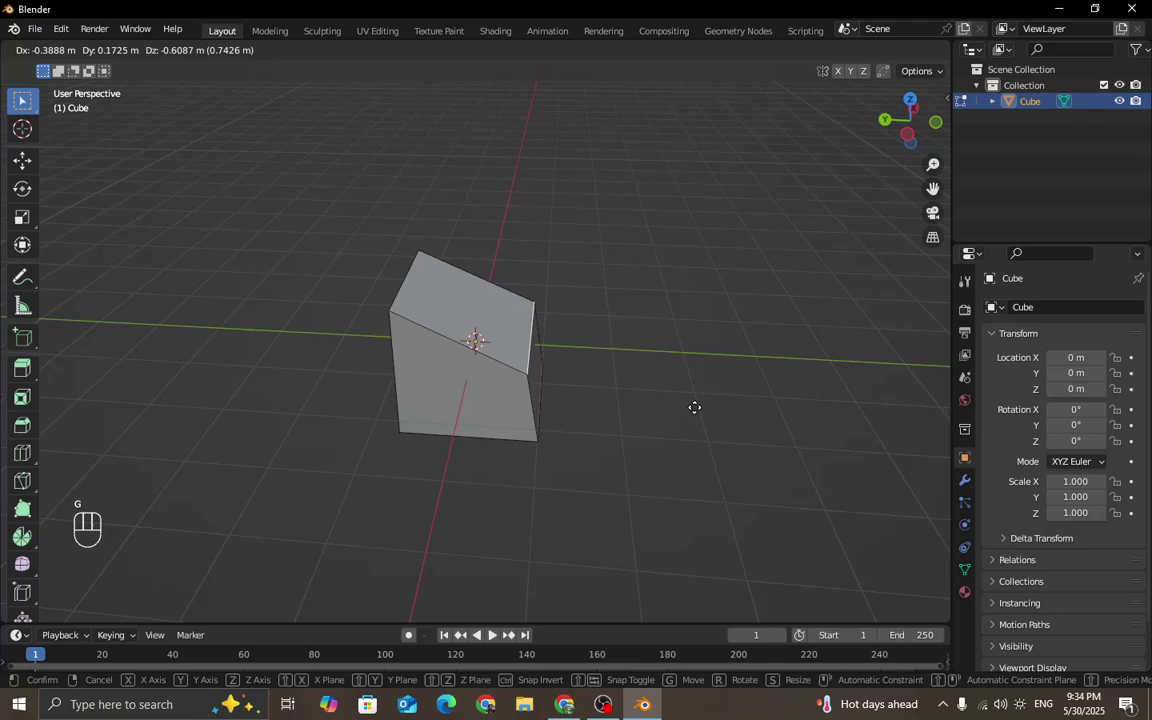
pyautogui.click(725, 370)
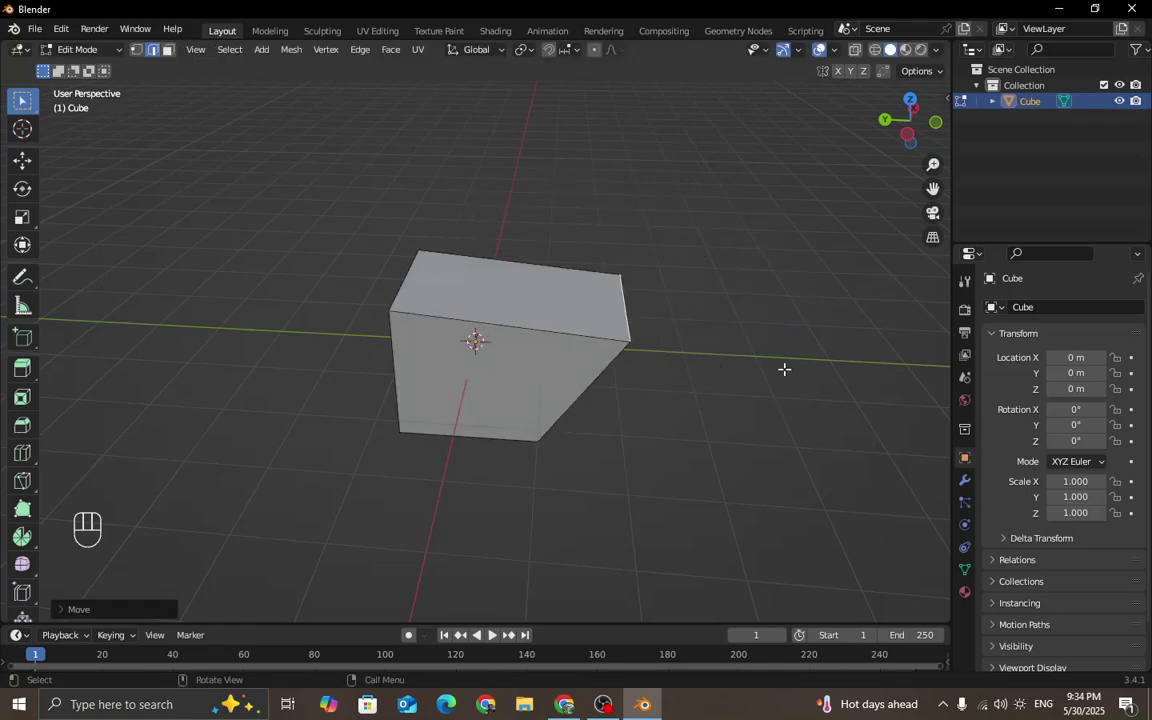
# Scale the moved top edge up to a much longer length and rotate it freely to a steep slant.
pyautogui.moveTo(784, 369); pyautogui.dragTo(656, 352, button='middle')
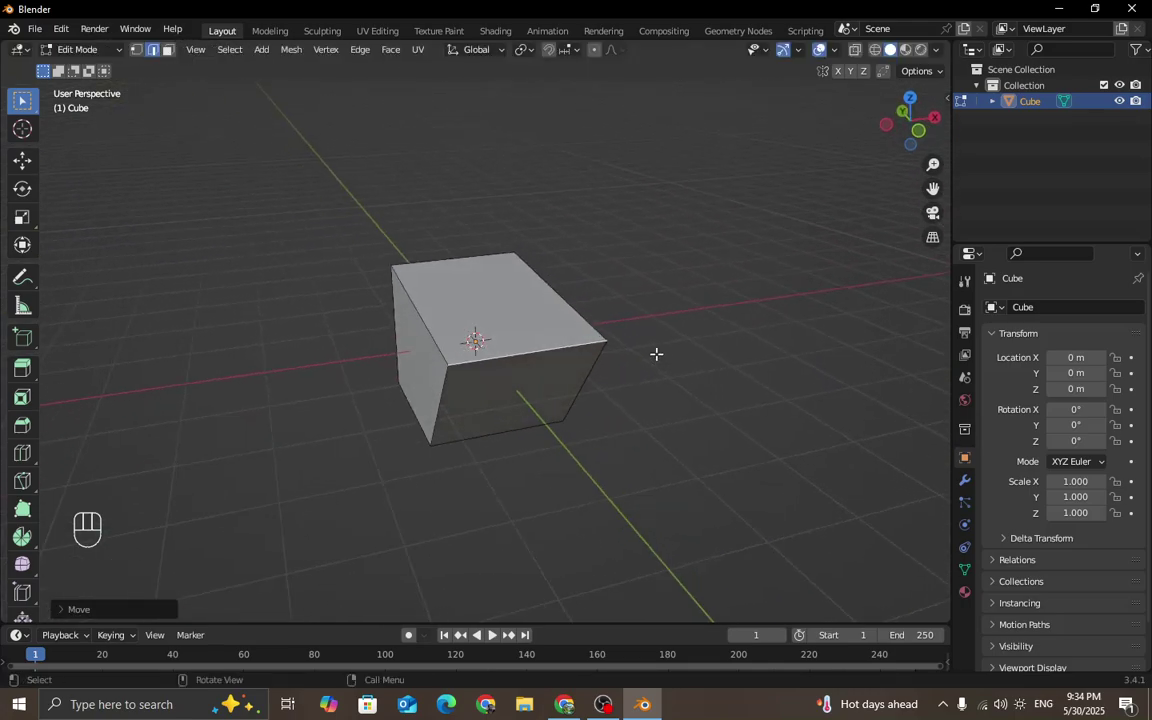
pyautogui.press('s')
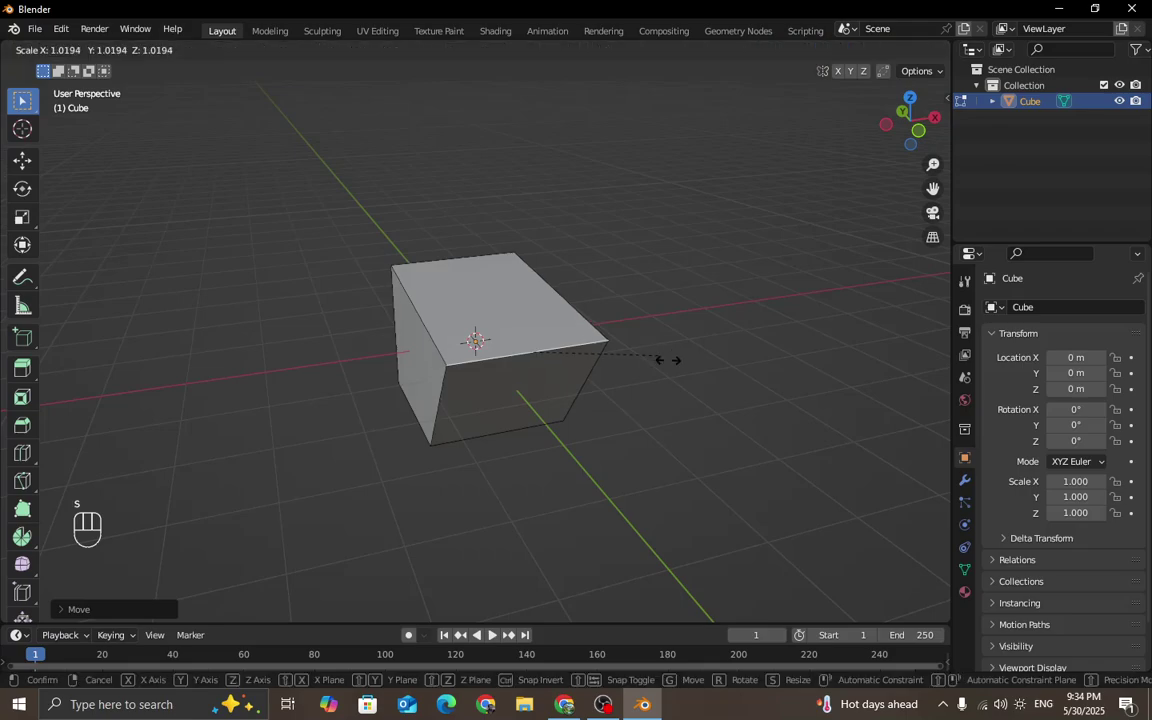
pyautogui.click(267, 420)
pyautogui.moveTo(500, 406); pyautogui.dragTo(591, 411, button='middle')
pyautogui.press('r')
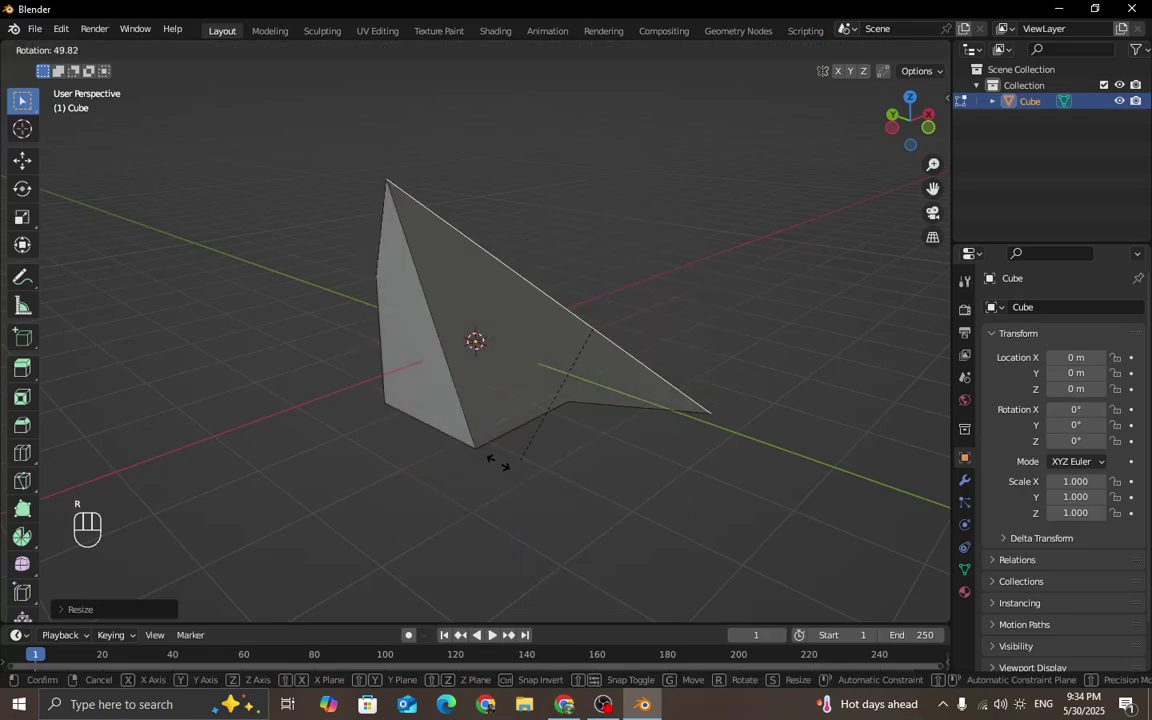
pyautogui.click(480, 464)
pyautogui.moveTo(478, 465); pyautogui.dragTo(592, 316, button='middle')
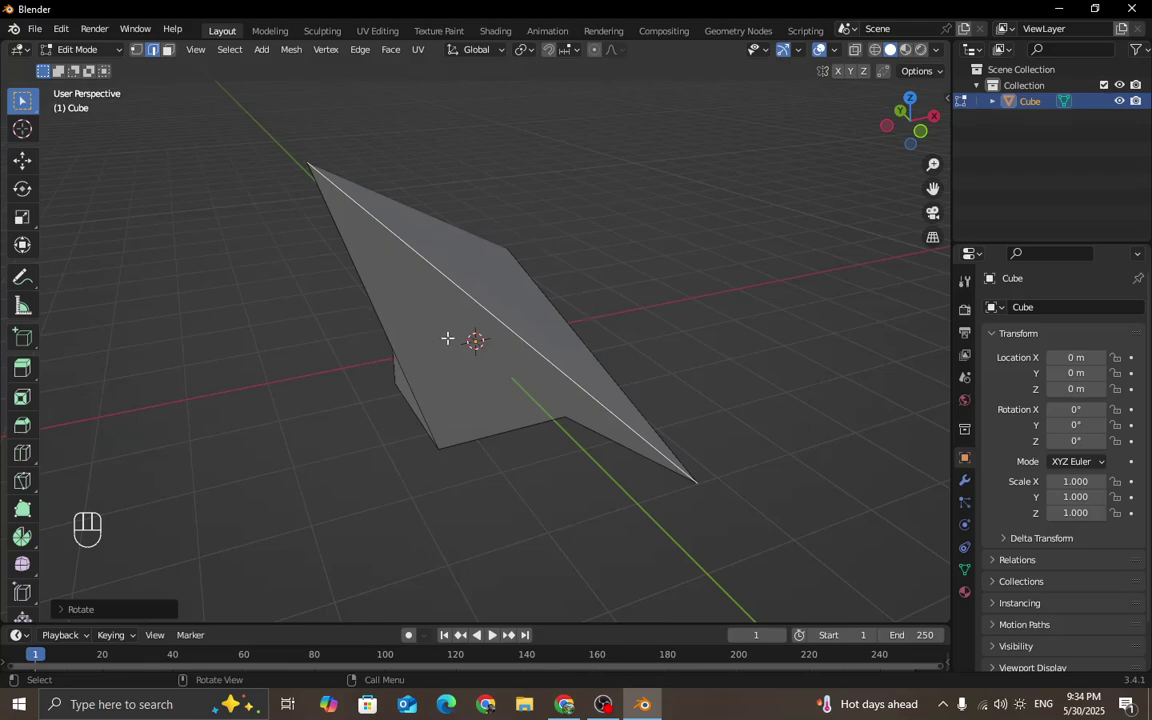
pyautogui.moveTo(454, 337); pyautogui.dragTo(499, 363, button='middle')
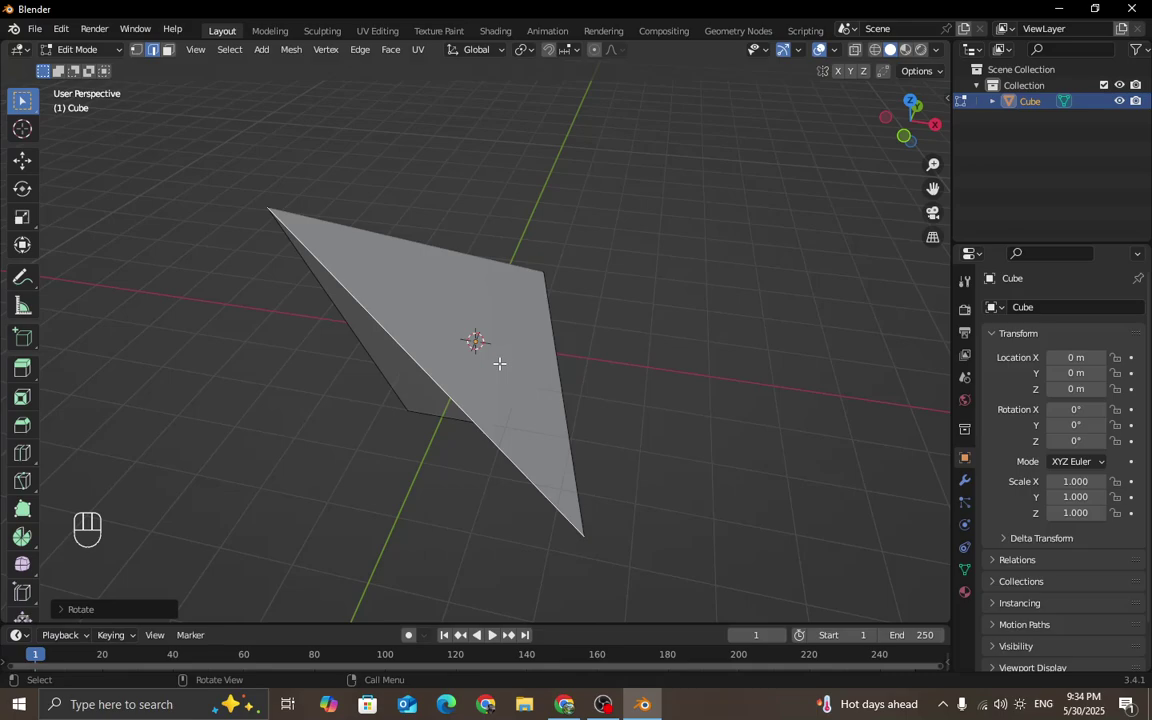
# Undo the rotation, scaling and move of the top edge.
pyautogui.hotkey('ctrl', 'z')
pyautogui.hotkey('ctrl', 'z')
pyautogui.hotkey('ctrl', 'z')
pyautogui.hotkey('ctrl', 'z')
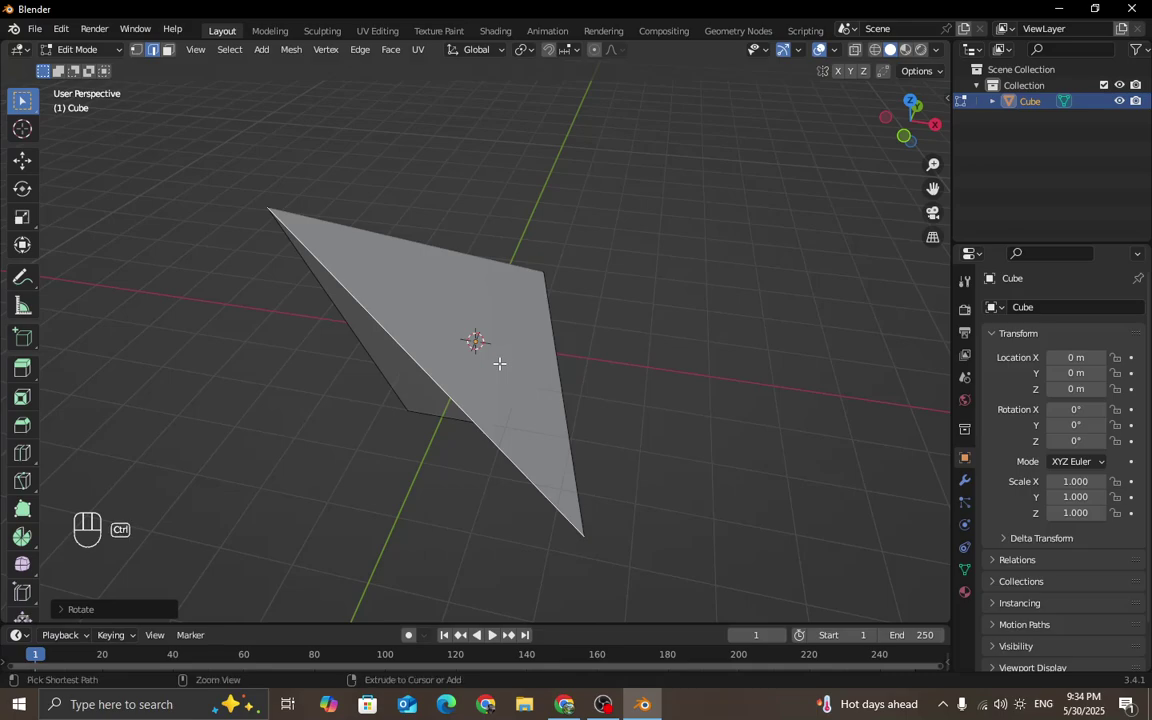
# Switch to face selection and extrude the cube's top face straight upward by roughly half the cube's height.
pyautogui.moveTo(499, 363)
pyautogui.mouseDown(button='middle')
pyautogui.moveTo(594, 370)
pyautogui.moveTo(499, 356)
pyautogui.mouseUp(button='middle')
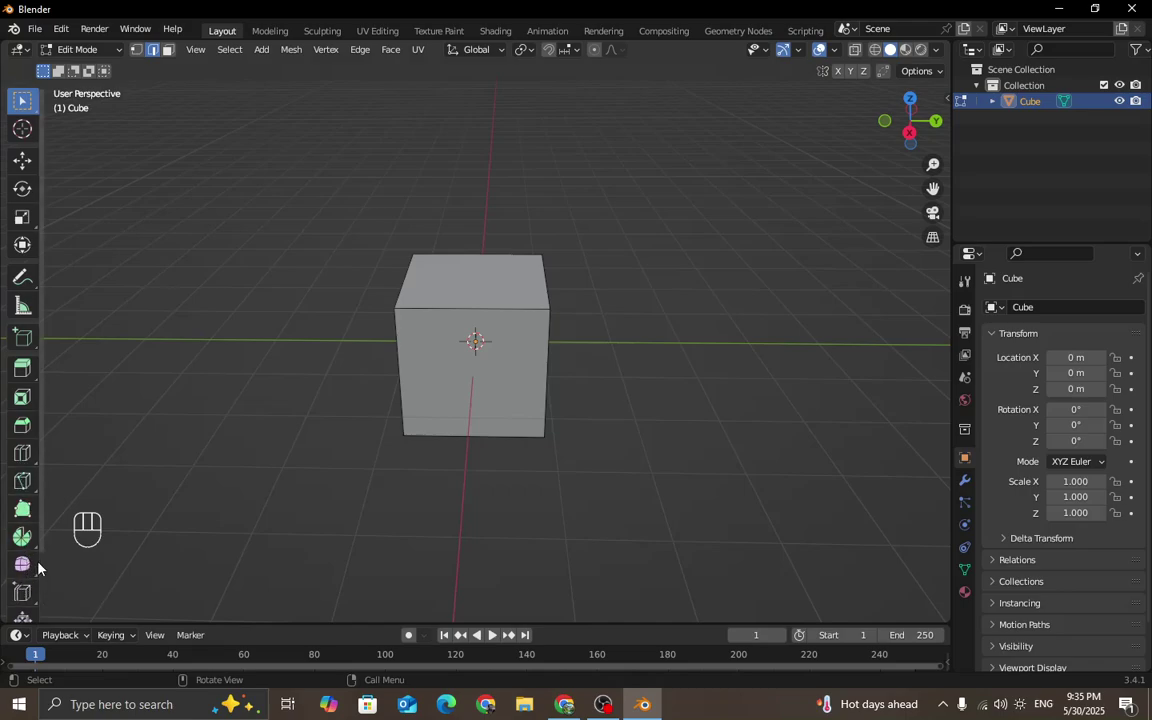
pyautogui.click(21, 370)
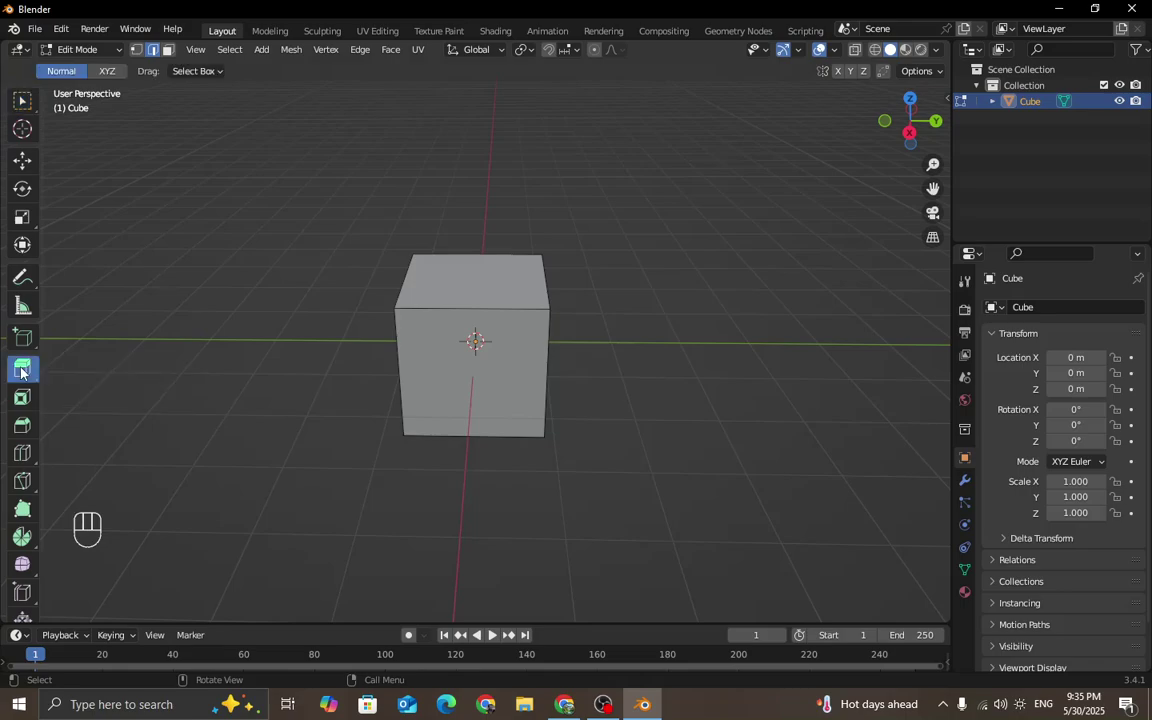
pyautogui.click(461, 302)
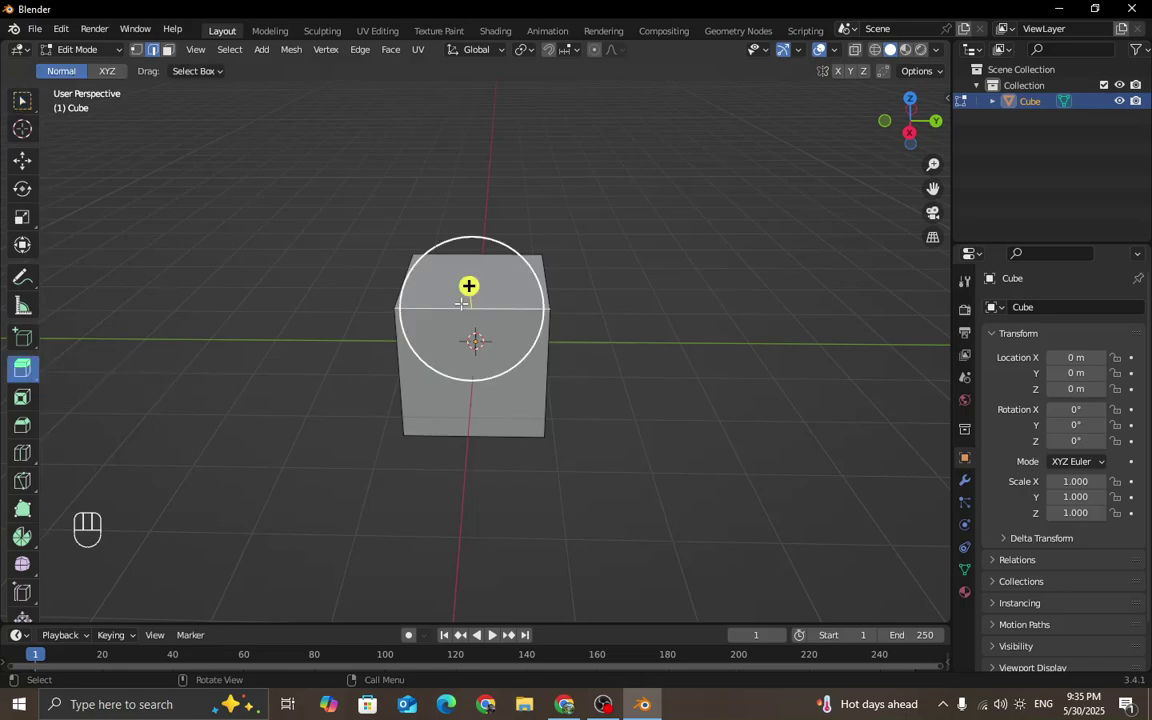
pyautogui.moveTo(575, 283); pyautogui.dragTo(363, 310, button='middle')
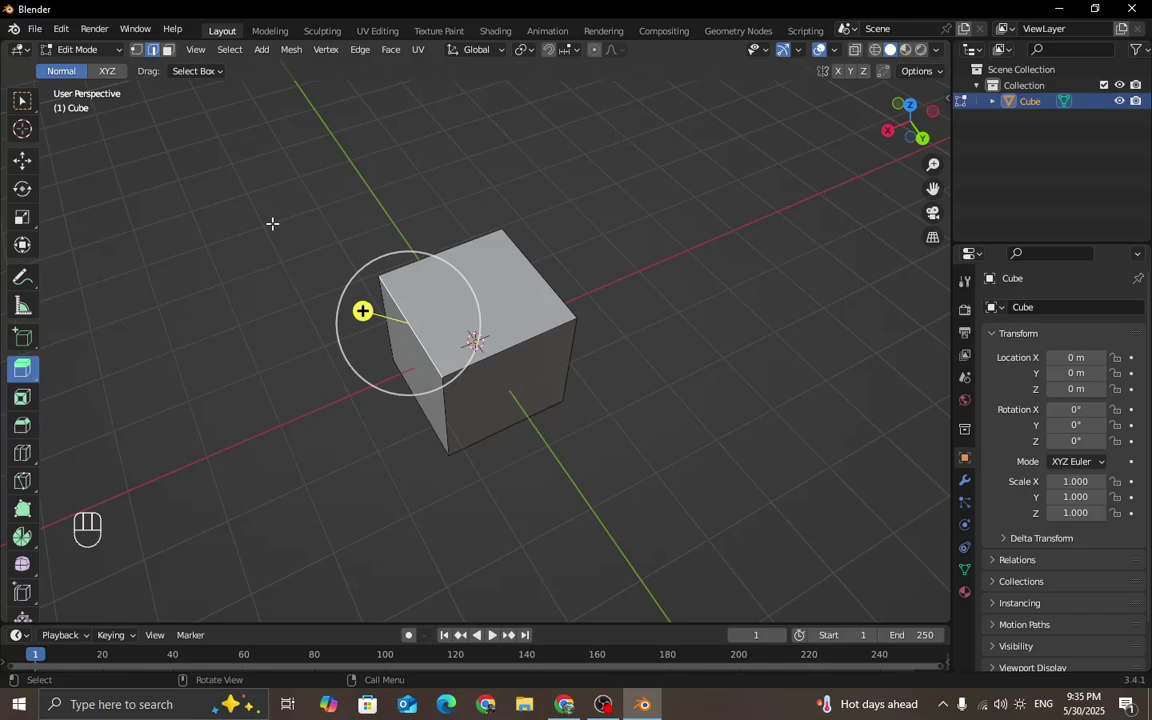
pyautogui.press('3')
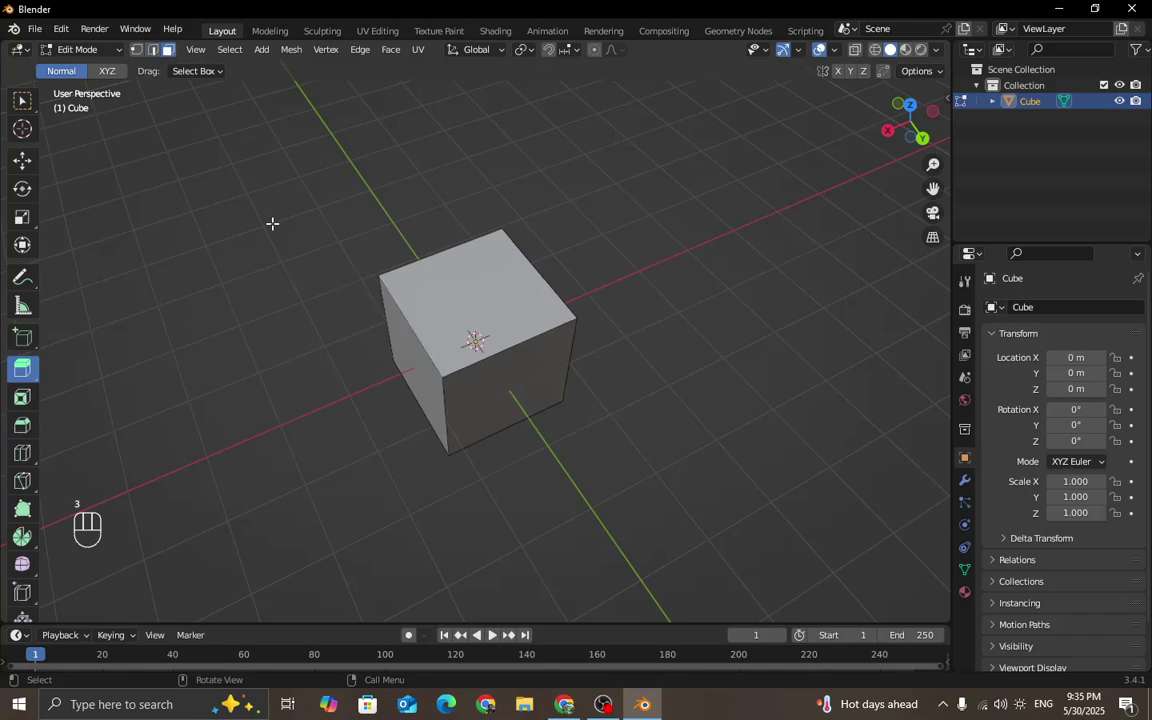
pyautogui.click(479, 316)
pyautogui.moveTo(479, 316); pyautogui.dragTo(607, 255, button='middle')
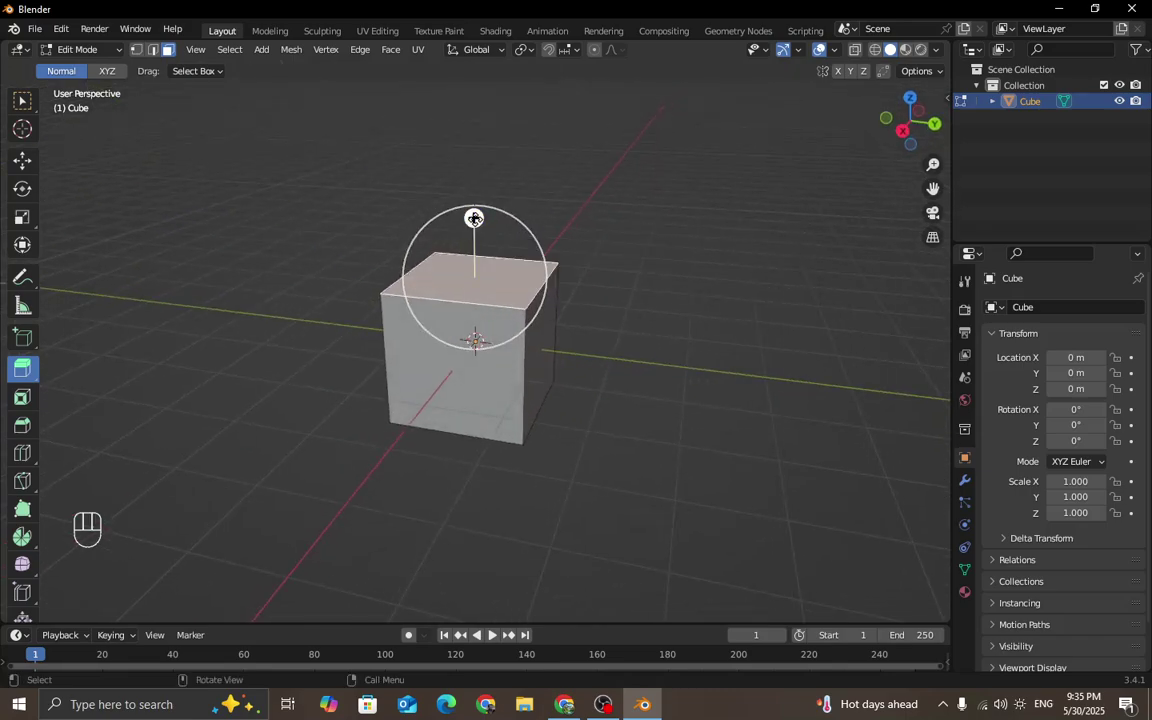
pyautogui.moveTo(473, 218); pyautogui.dragTo(488, 158)
pyautogui.moveTo(532, 268); pyautogui.dragTo(507, 295, button='middle')
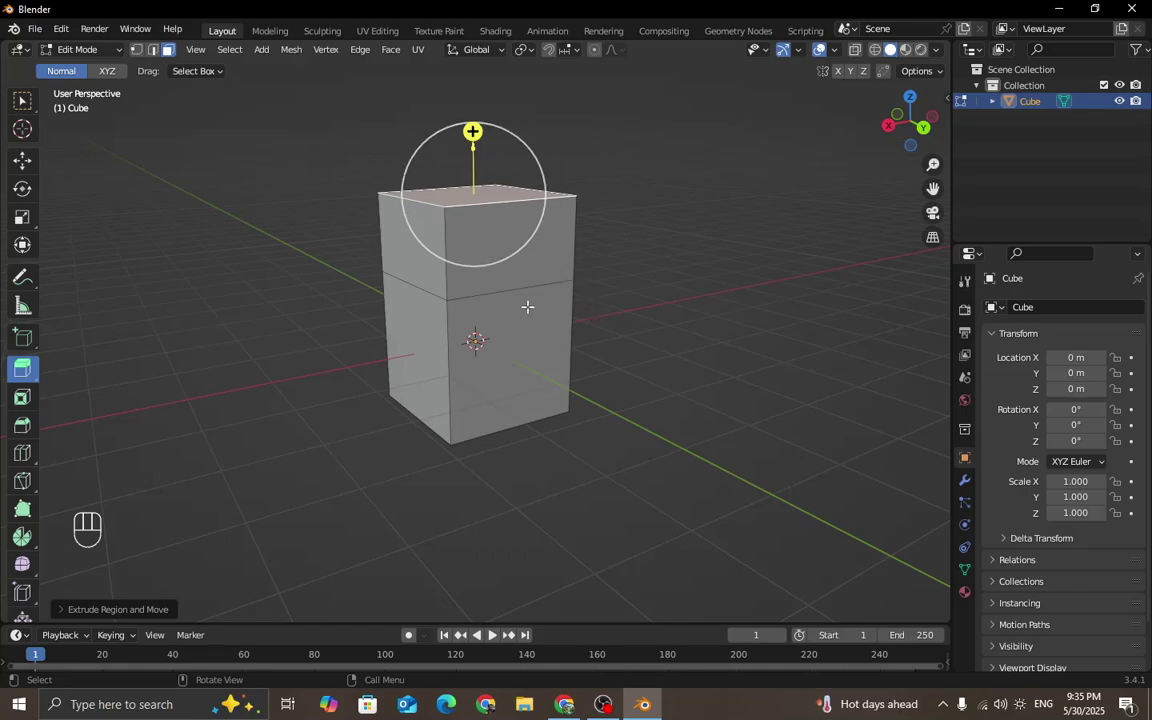
pyautogui.moveTo(356, 385); pyautogui.dragTo(450, 414, button='middle')
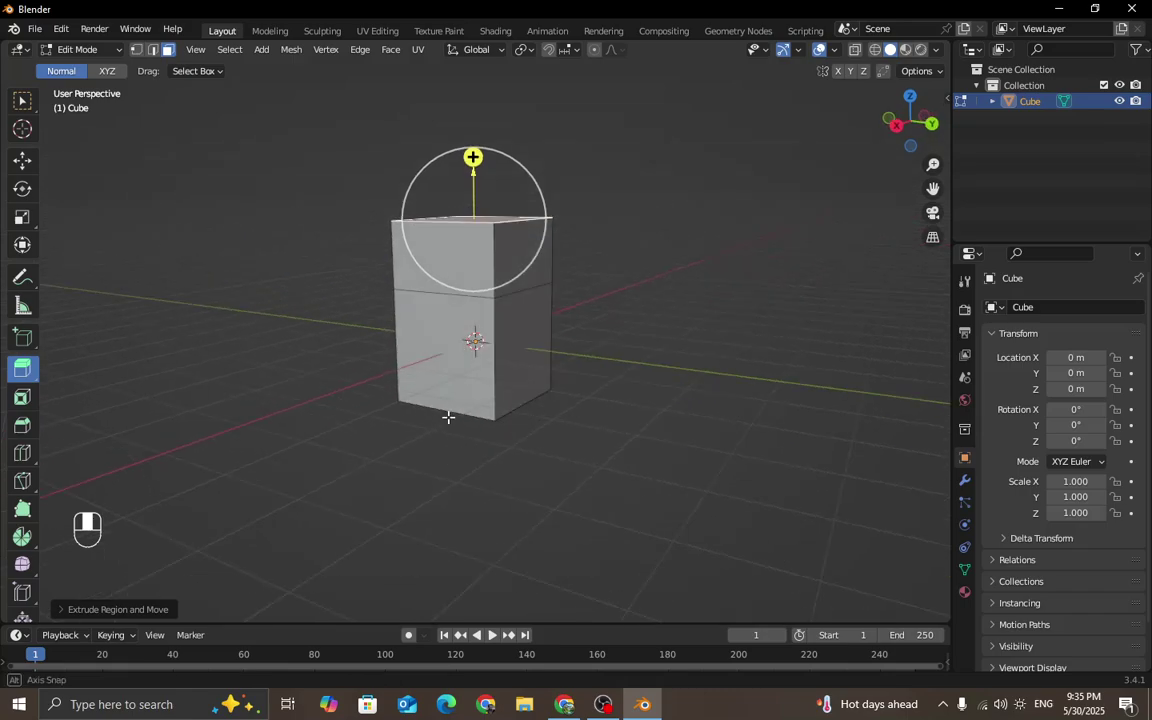
# Inset the lower side face of the block that faces +X, leaving an even border around a smaller face.
pyautogui.click(16, 401)
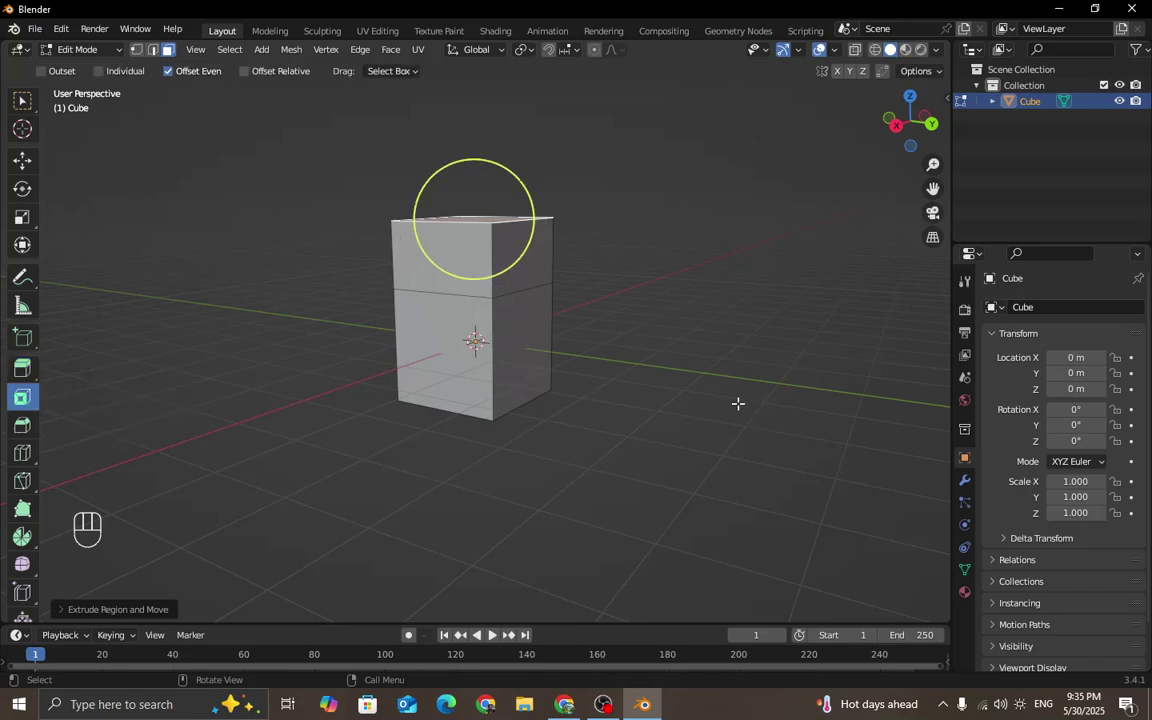
pyautogui.moveTo(410, 312); pyautogui.dragTo(609, 347, button='middle')
pyautogui.click(497, 356)
pyautogui.moveTo(529, 383); pyautogui.dragTo(483, 386)
pyautogui.moveTo(483, 386); pyautogui.dragTo(571, 406, button='middle')
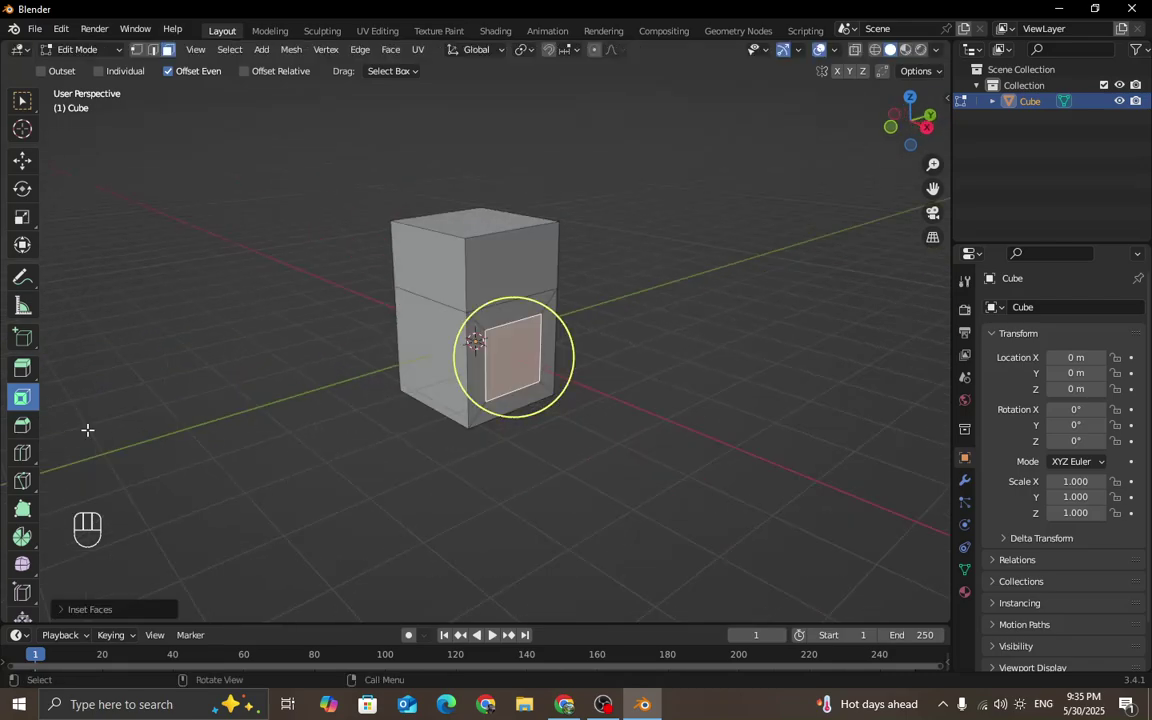
# Extrude the inset face outward along +X to form a block-shaped arm.
pyautogui.click(22, 368)
pyautogui.moveTo(557, 375); pyautogui.dragTo(685, 442)
pyautogui.moveTo(685, 442); pyautogui.dragTo(580, 440, button='middle')
# Inset the arm's end face and extrude the smaller face further along +X as a thinner section.
pyautogui.click(22, 397)
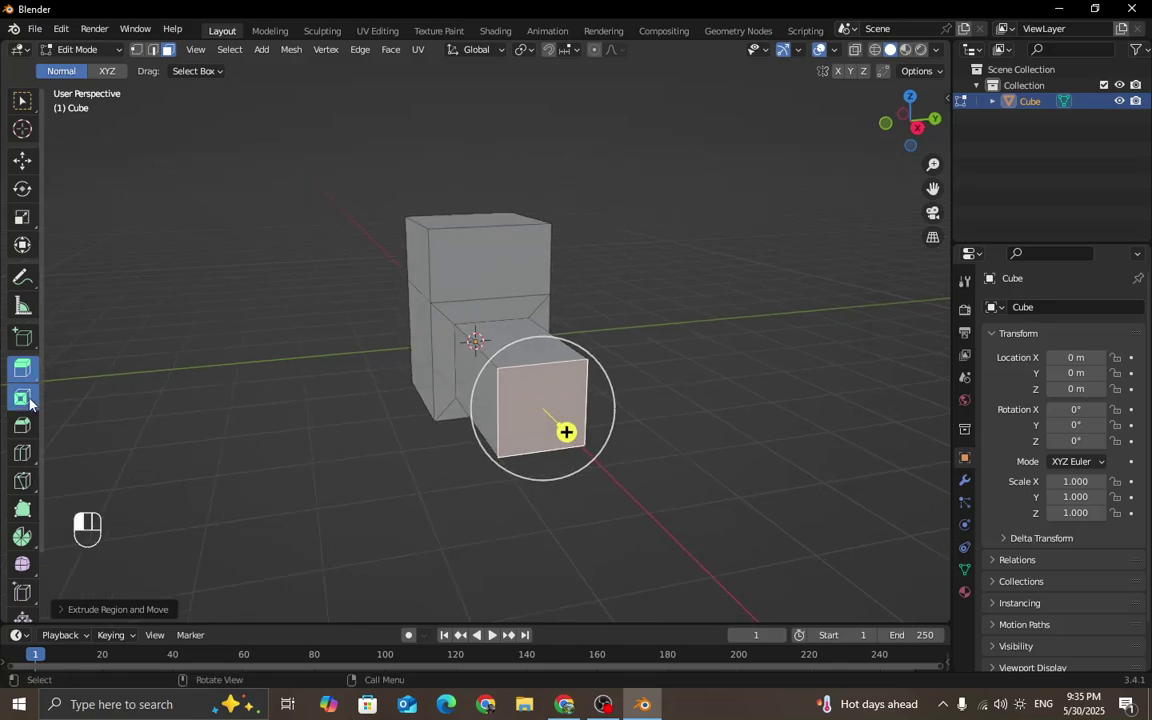
pyautogui.moveTo(588, 446); pyautogui.dragTo(705, 499)
pyautogui.click(22, 369)
pyautogui.moveTo(705, 499); pyautogui.dragTo(684, 371, button='middle')
pyautogui.moveTo(598, 311); pyautogui.dragTo(546, 286, button='middle')
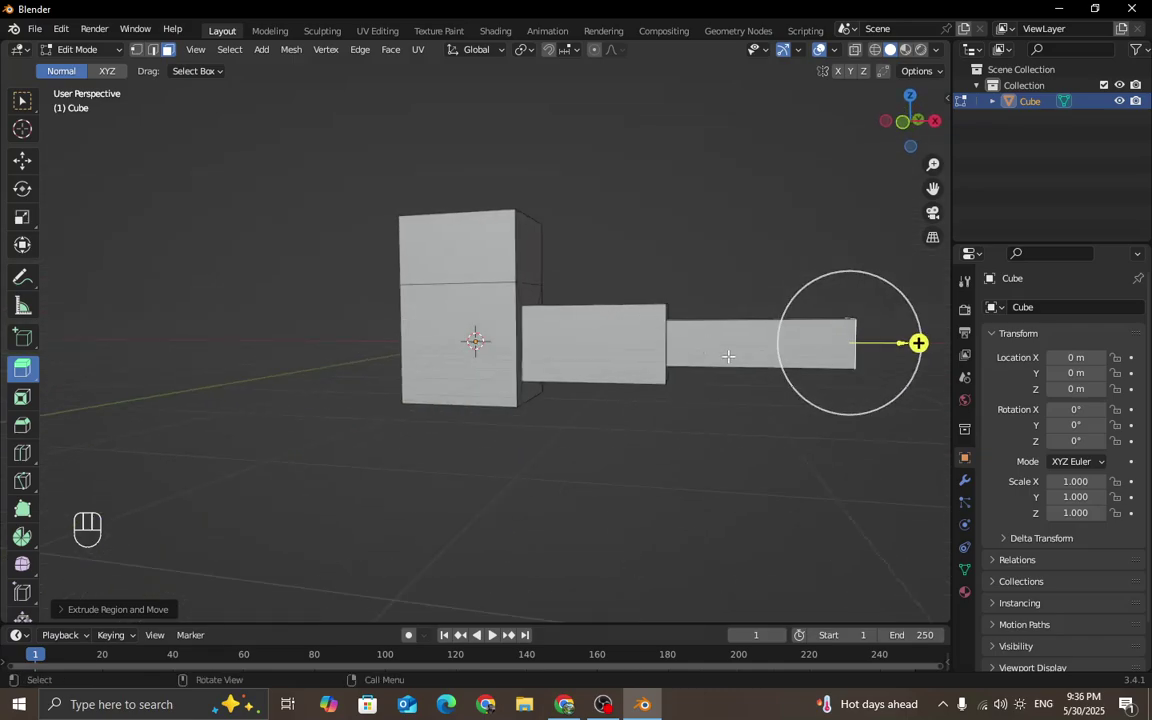
pyautogui.moveTo(654, 322); pyautogui.dragTo(661, 368, button='middle')
pyautogui.scroll(-1, 662, 368)
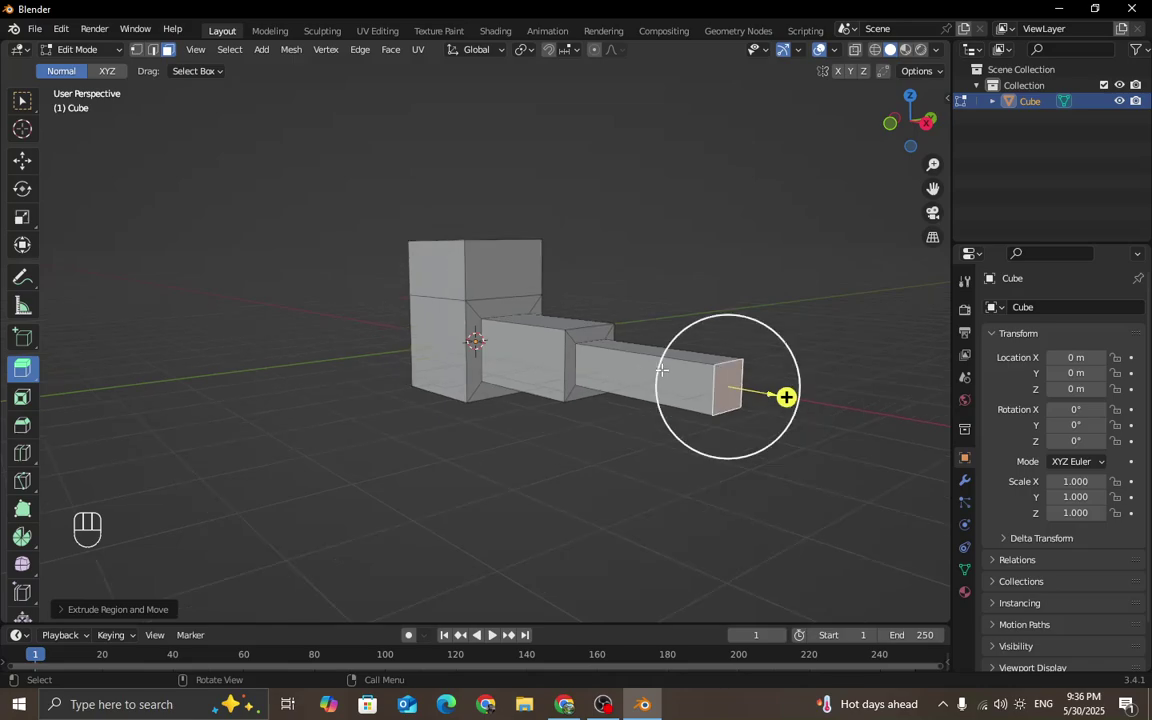
pyautogui.moveTo(536, 420); pyautogui.dragTo(511, 438, button='middle')
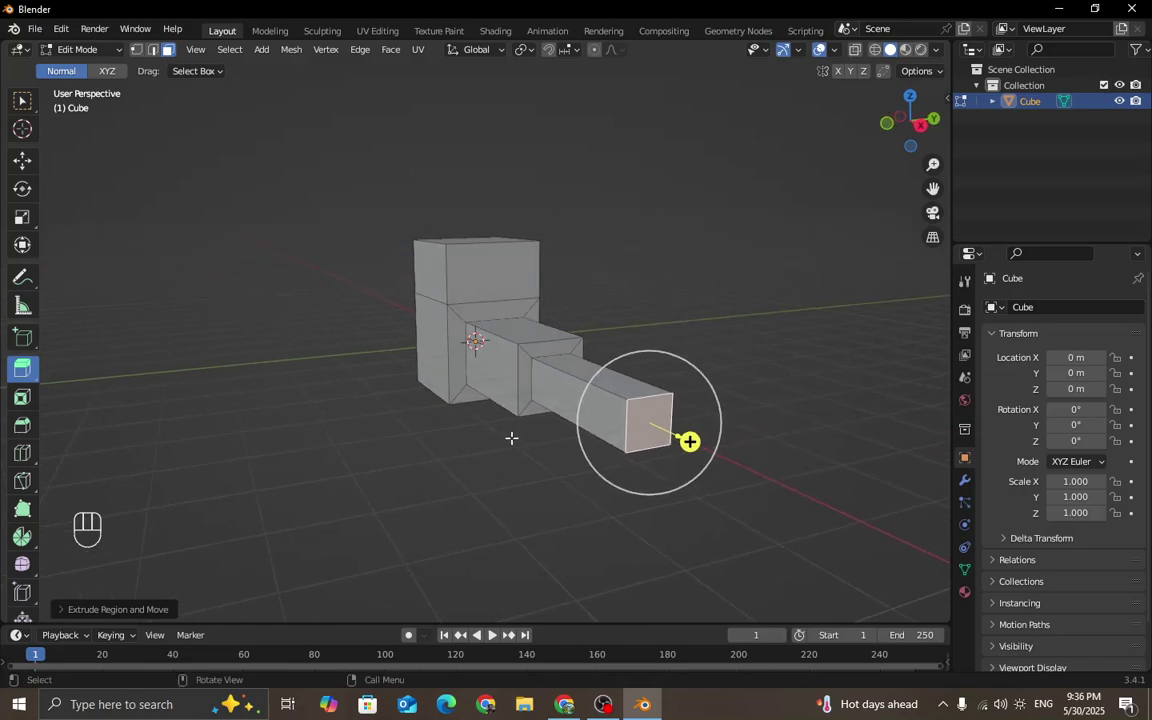
# Bevel the thin arm's end face by about 0.176 m and compare the Vertices and Edges options, ending on Edges.
pyautogui.click(24, 424)
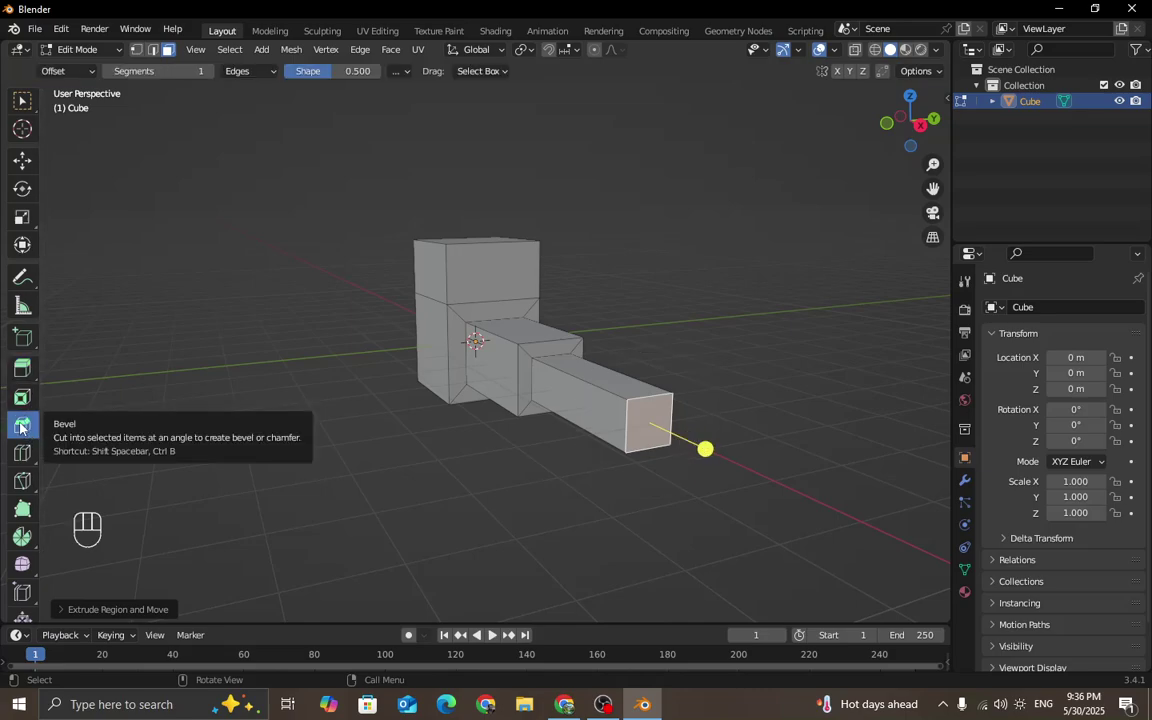
pyautogui.moveTo(655, 466); pyautogui.dragTo(639, 472, button='middle')
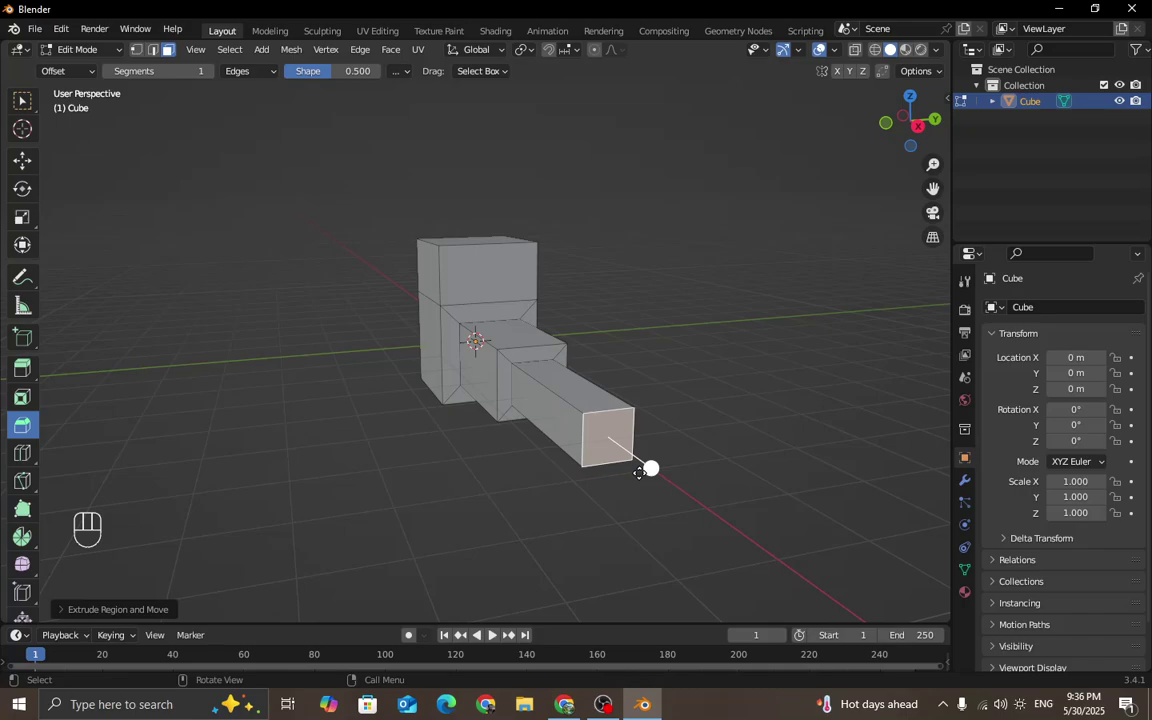
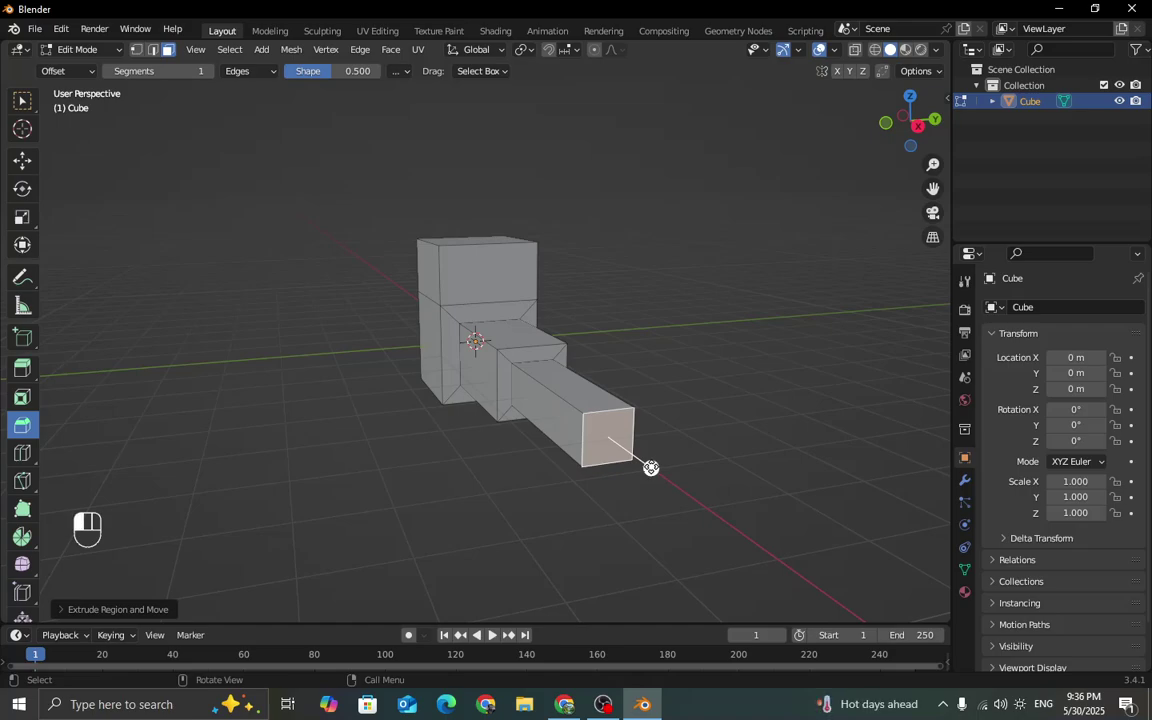
pyautogui.moveTo(651, 468)
pyautogui.mouseDown()
pyautogui.moveTo(677, 495)
pyautogui.moveTo(664, 486)
pyautogui.mouseUp()
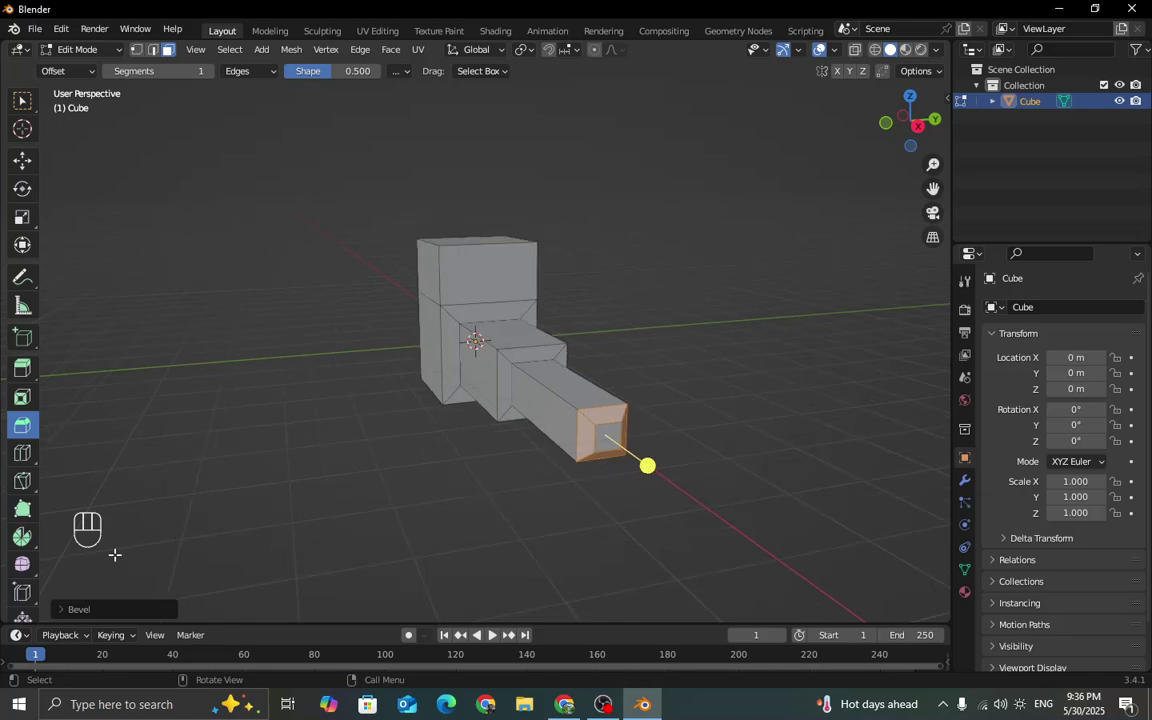
pyautogui.click(66, 610)
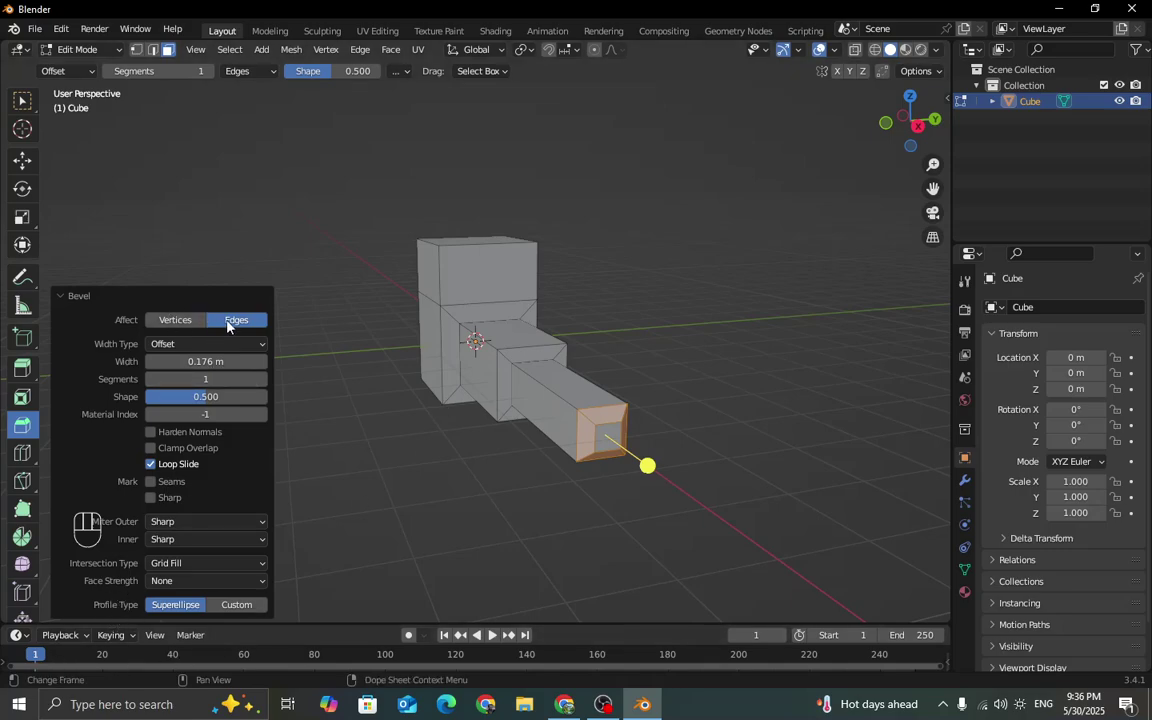
pyautogui.click(180, 320)
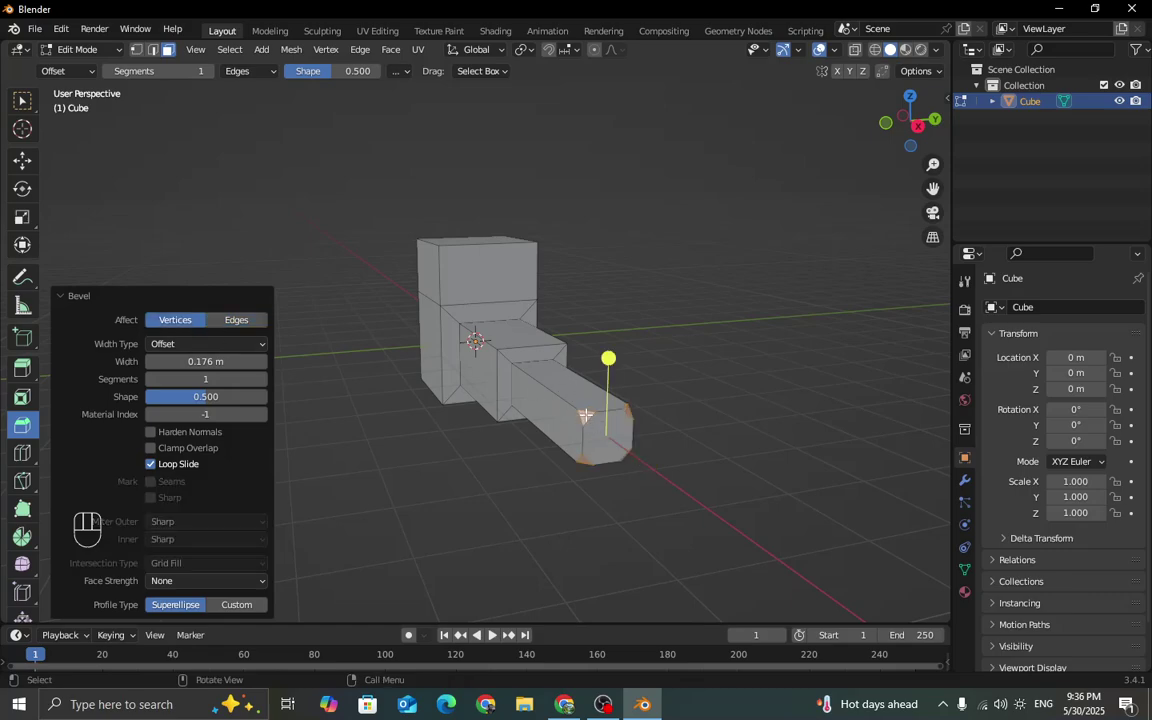
pyautogui.click(240, 322)
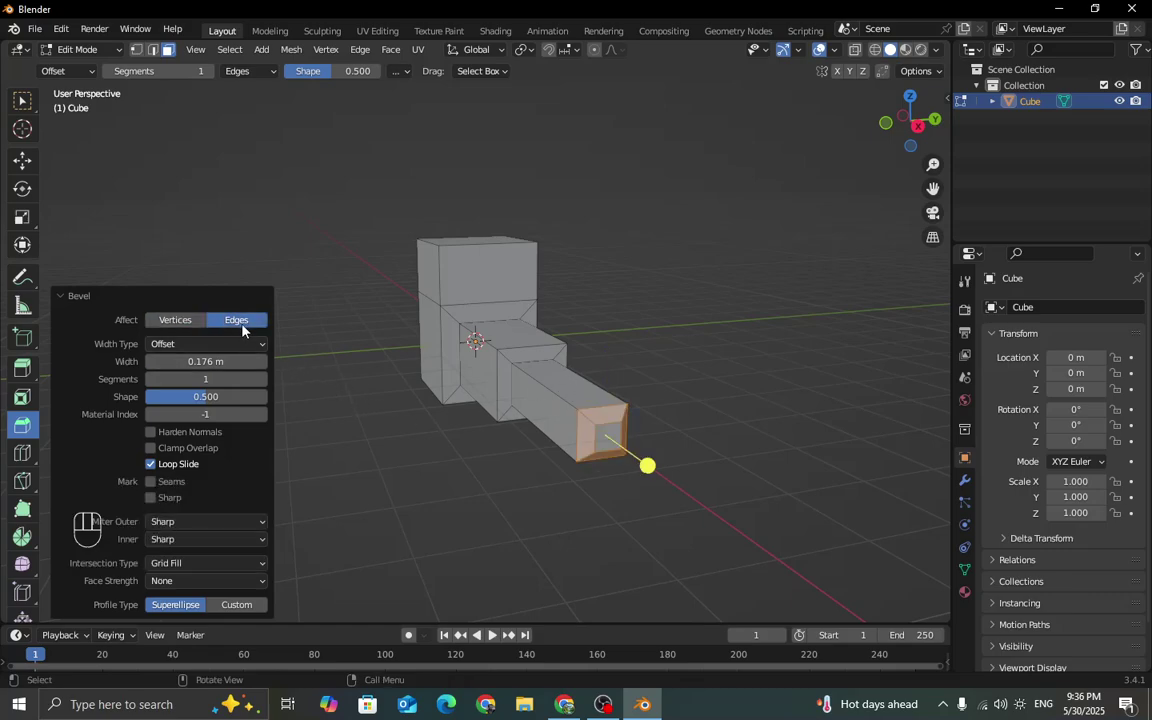
# Set the bevel to 10 segments and apply a second bevel of about 0.076 m to the arm's end.
pyautogui.click(264, 381)
pyautogui.click(261, 381)
pyautogui.click(261, 381)
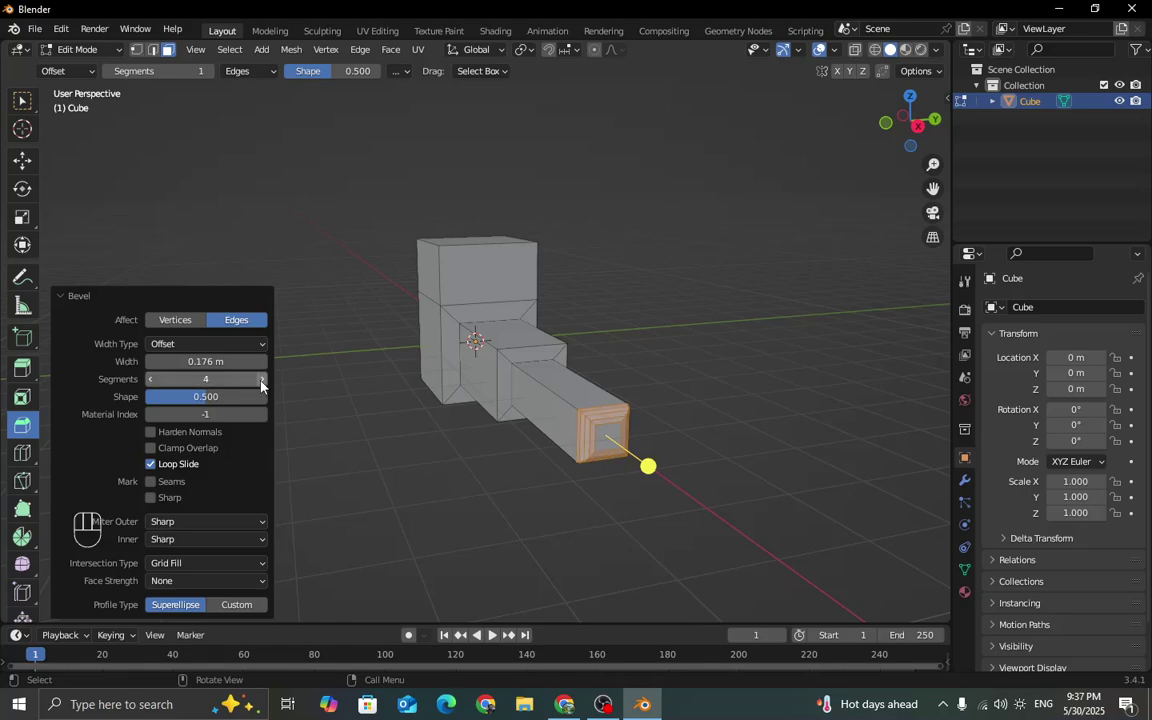
pyautogui.click(261, 381)
pyautogui.click(261, 381)
pyautogui.click(261, 381)
pyautogui.hotkey('ctrl', 'b')
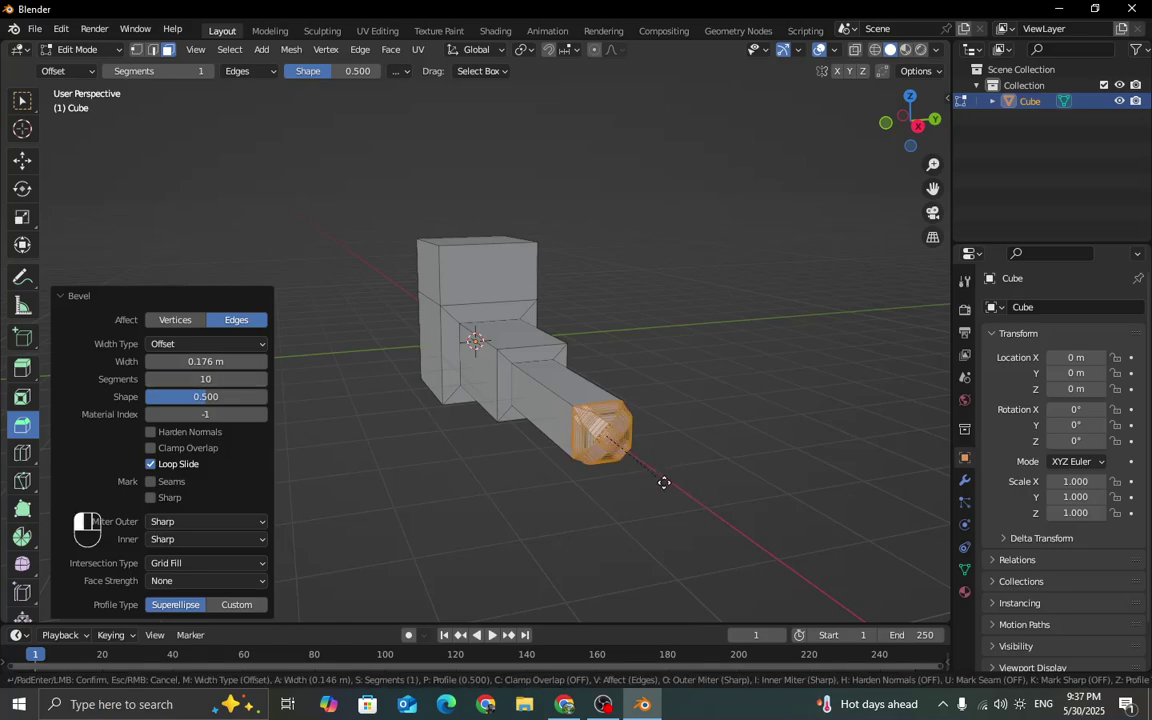
pyautogui.click(648, 466)
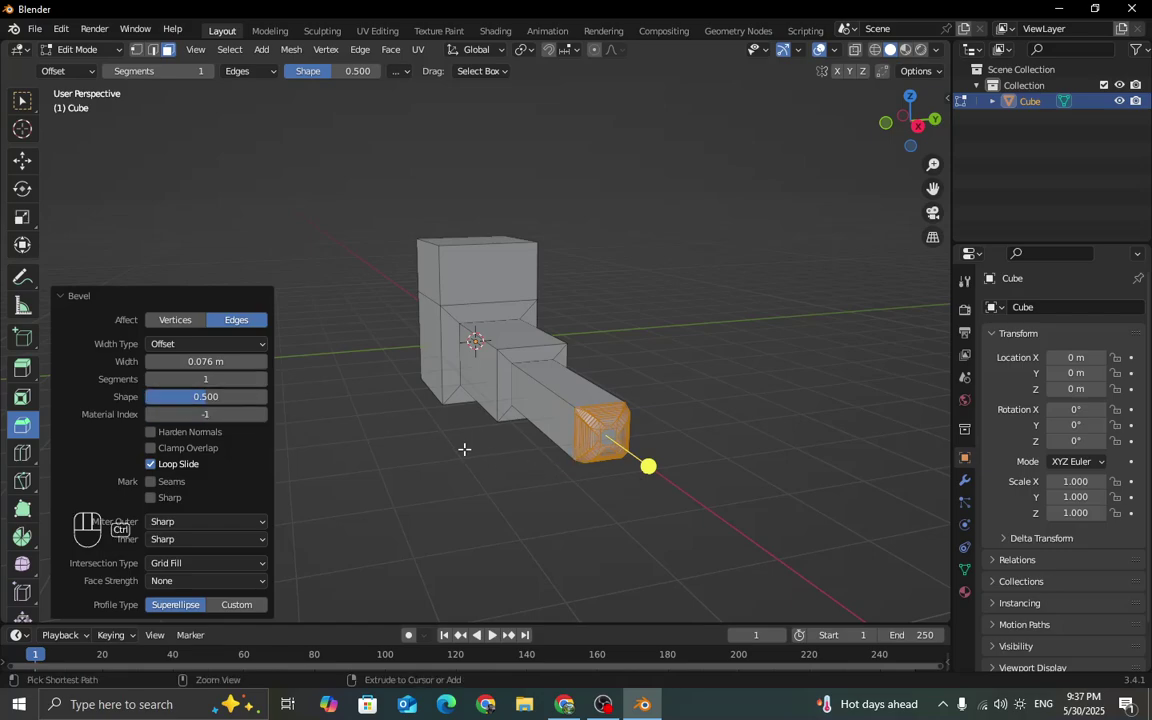
# Undo both bevels on the thin arm's end face.
pyautogui.hotkey('ctrl', 'z')
pyautogui.hotkey('ctrl', 'z')
pyautogui.moveTo(687, 478); pyautogui.dragTo(580, 488, button='middle')
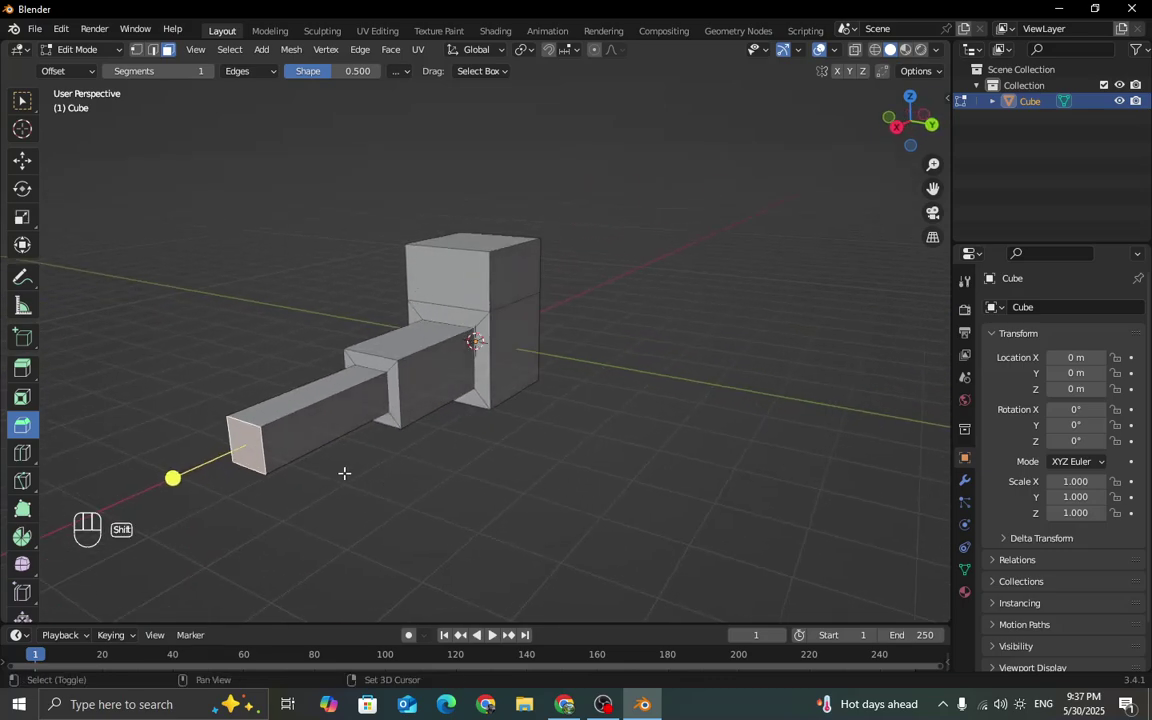
# Activate Loop Cut and preview possible cut directions across the thin arm and along the model.
pyautogui.moveTo(345, 473); pyautogui.dragTo(577, 435, button='middle')
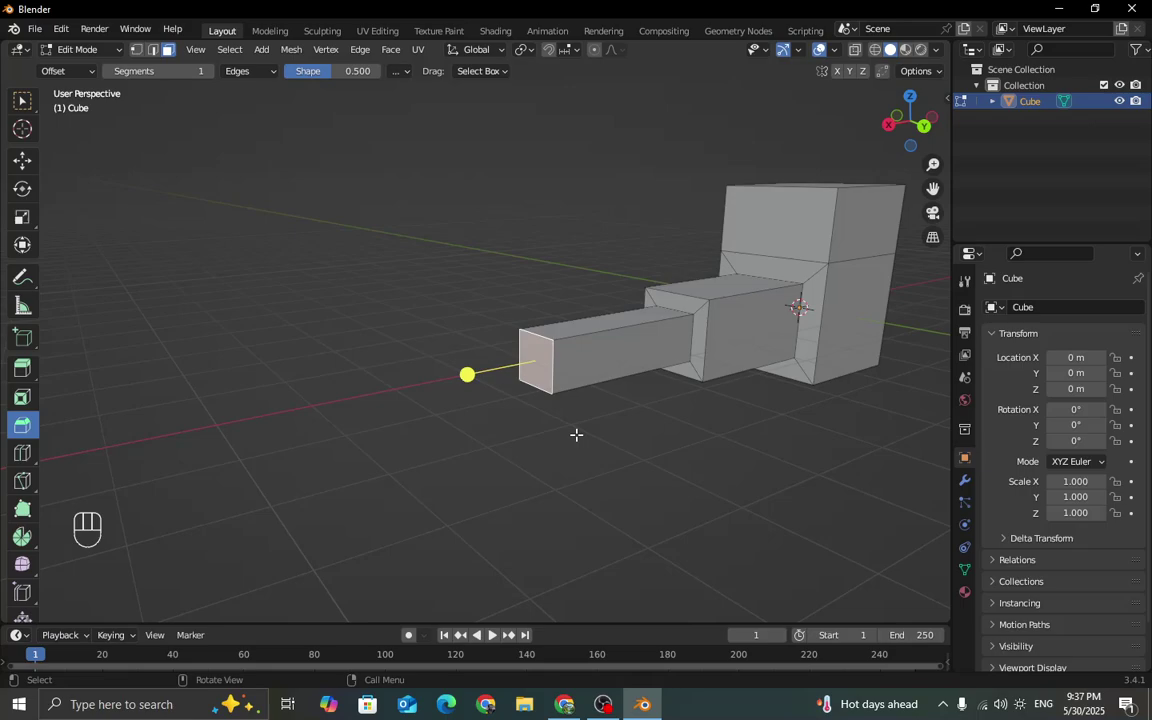
pyautogui.moveTo(576, 434); pyautogui.dragTo(370, 432, button='middle')
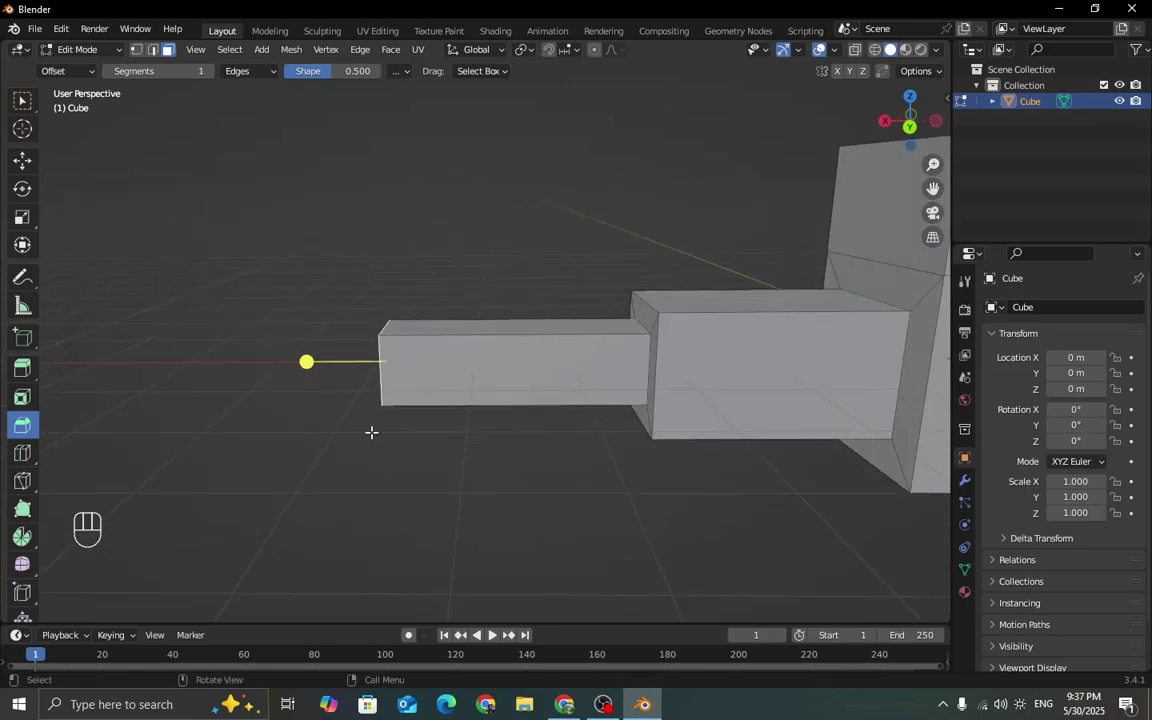
pyautogui.click(20, 457)
pyautogui.moveTo(288, 432); pyautogui.dragTo(478, 416, button='middle')
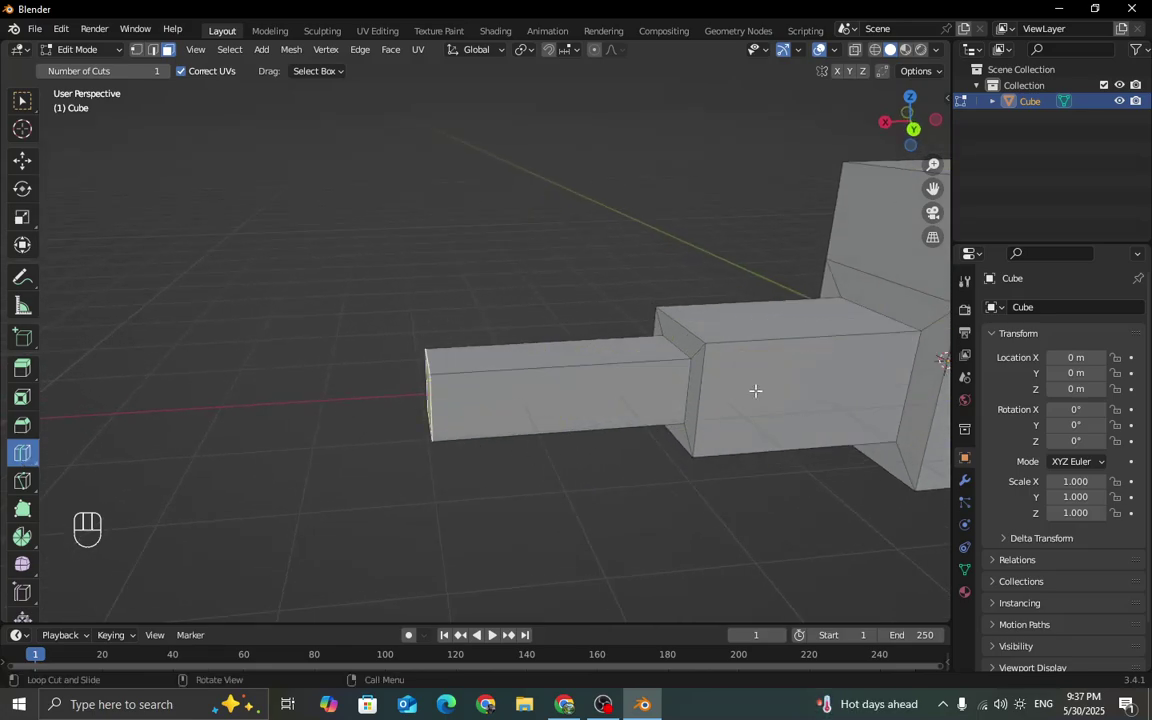
pyautogui.scroll(-3, 617, 424)
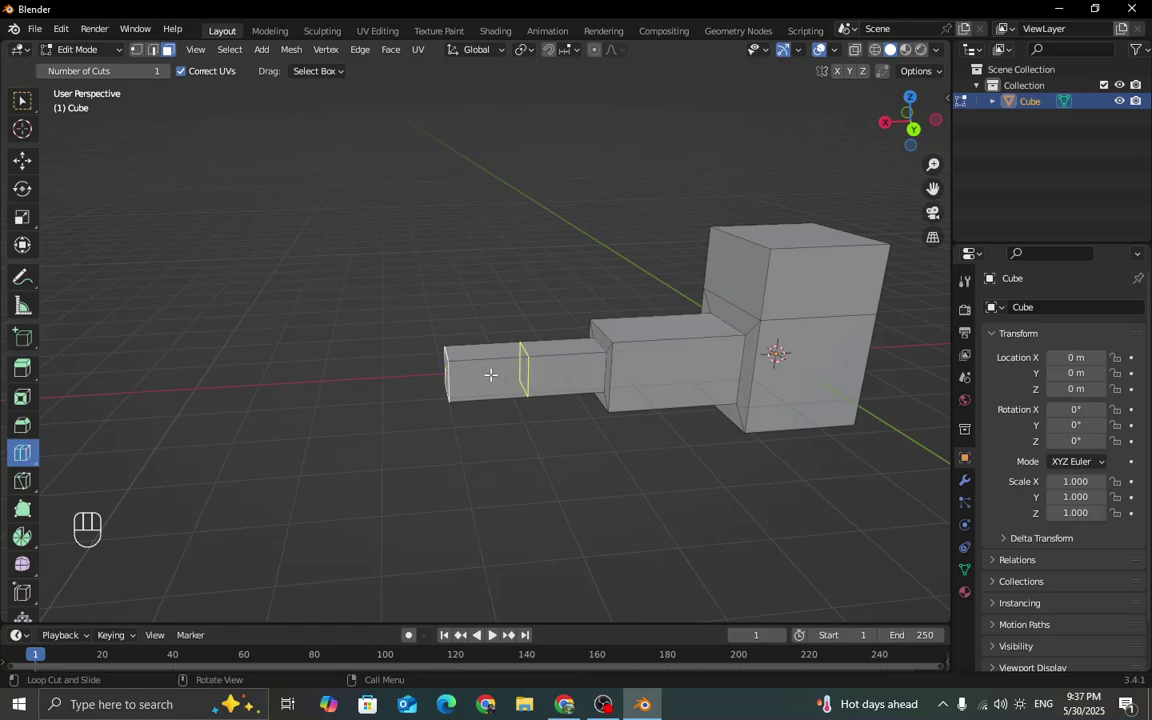
pyautogui.moveTo(553, 610); pyautogui.dragTo(632, 380, button='middle')
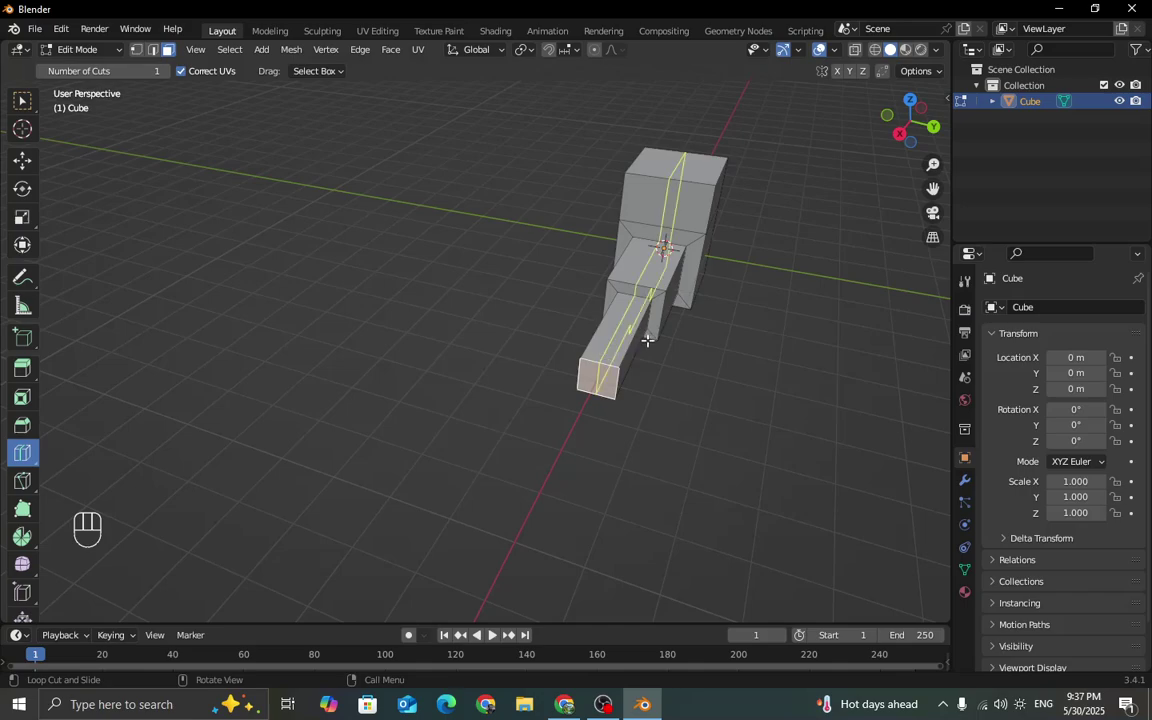
# Activate Extrude Region and select the thin arm's full-length side face on the +Y side.
pyautogui.click(22, 368)
pyautogui.moveTo(679, 451); pyautogui.dragTo(604, 398, button='middle')
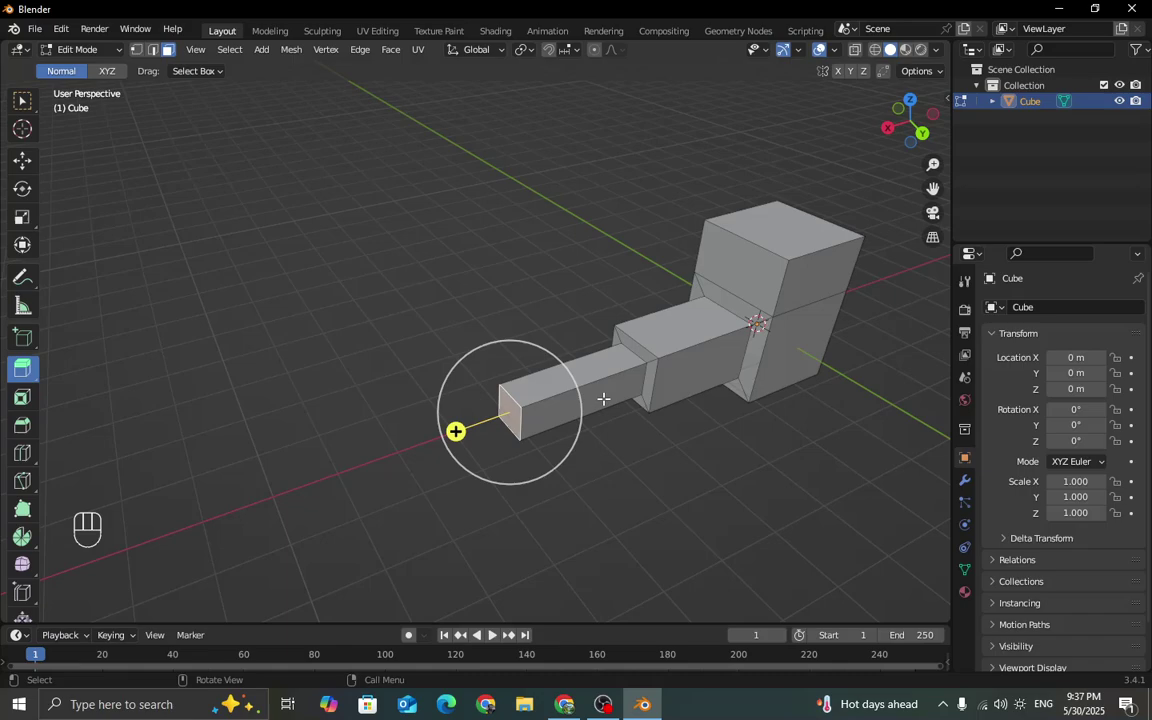
pyautogui.click(604, 398)
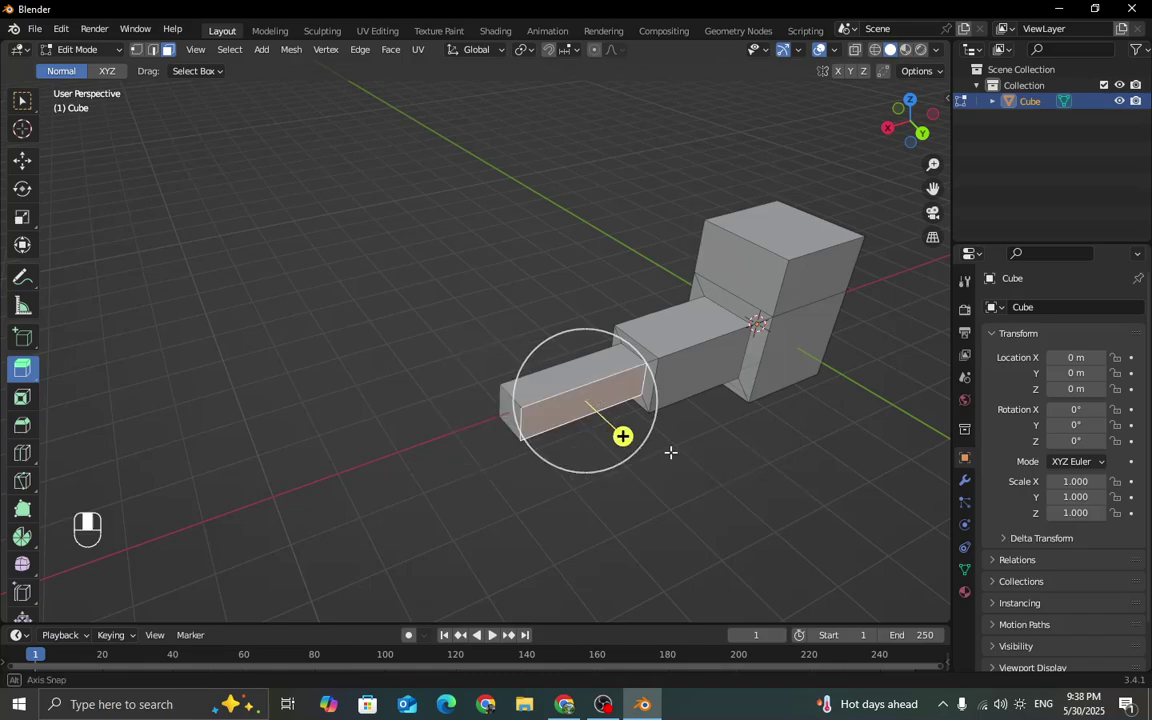
pyautogui.moveTo(668, 452); pyautogui.dragTo(562, 366, button='middle')
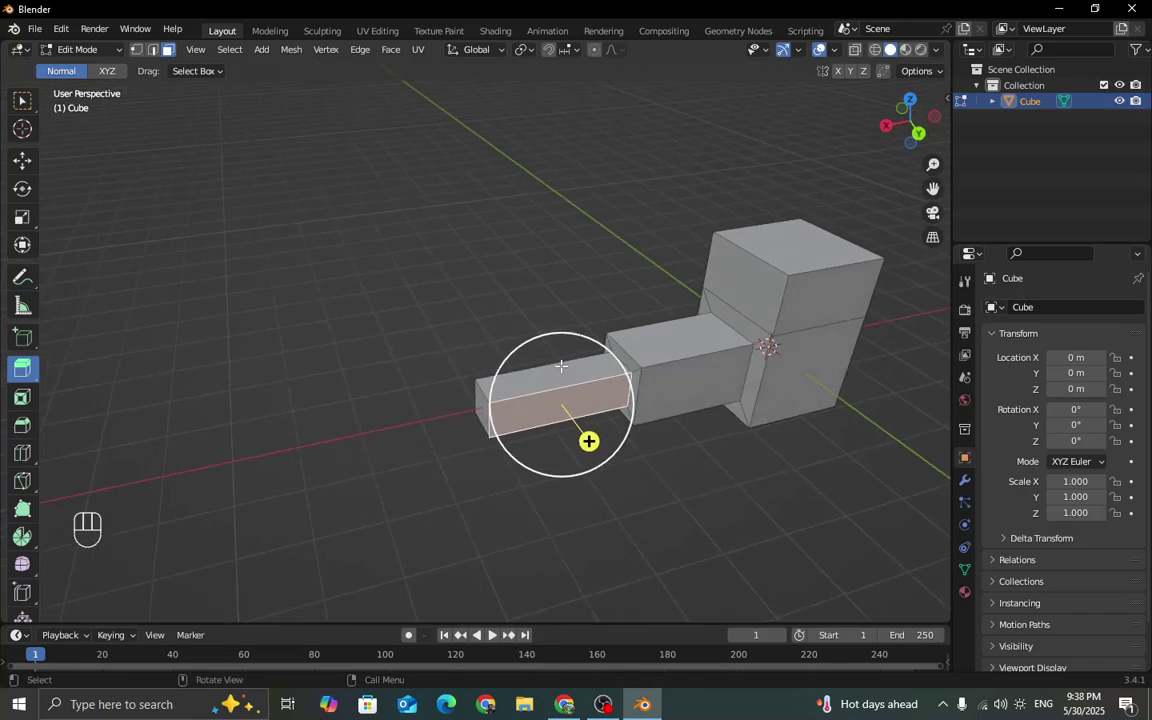
# Add one loop cut around the middle of the thin arm, dividing its length into two halves.
pyautogui.click(22, 453)
pyautogui.moveTo(565, 475); pyautogui.dragTo(519, 447, button='middle')
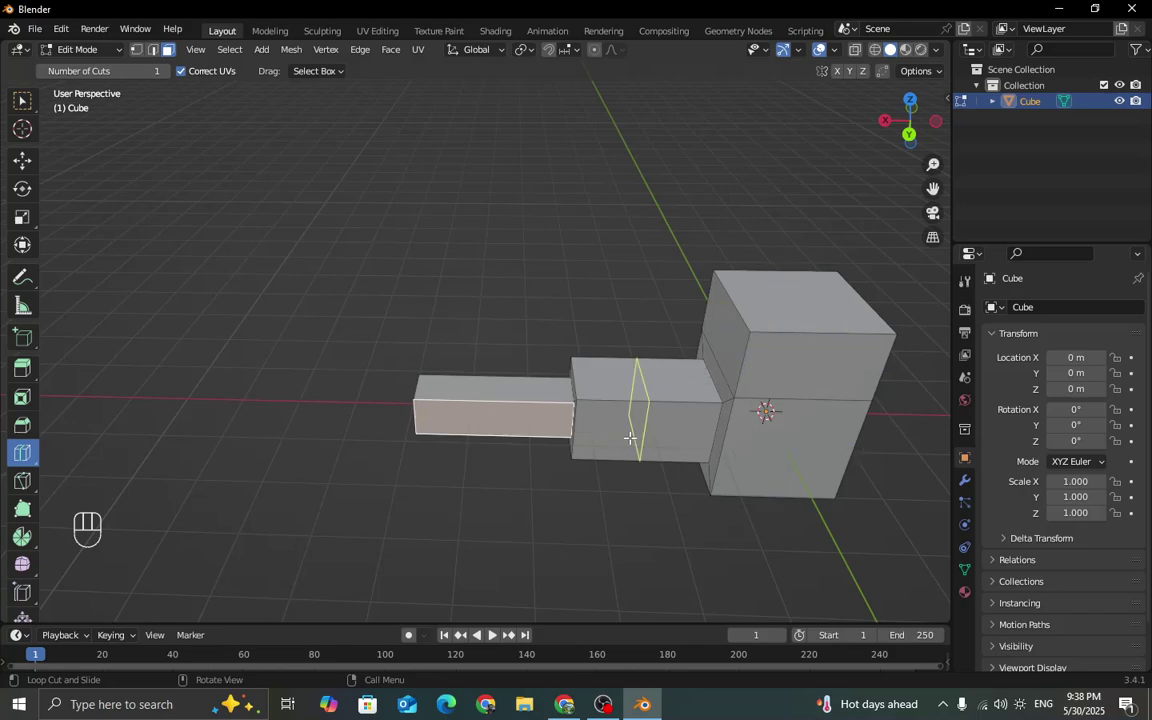
pyautogui.click(496, 404)
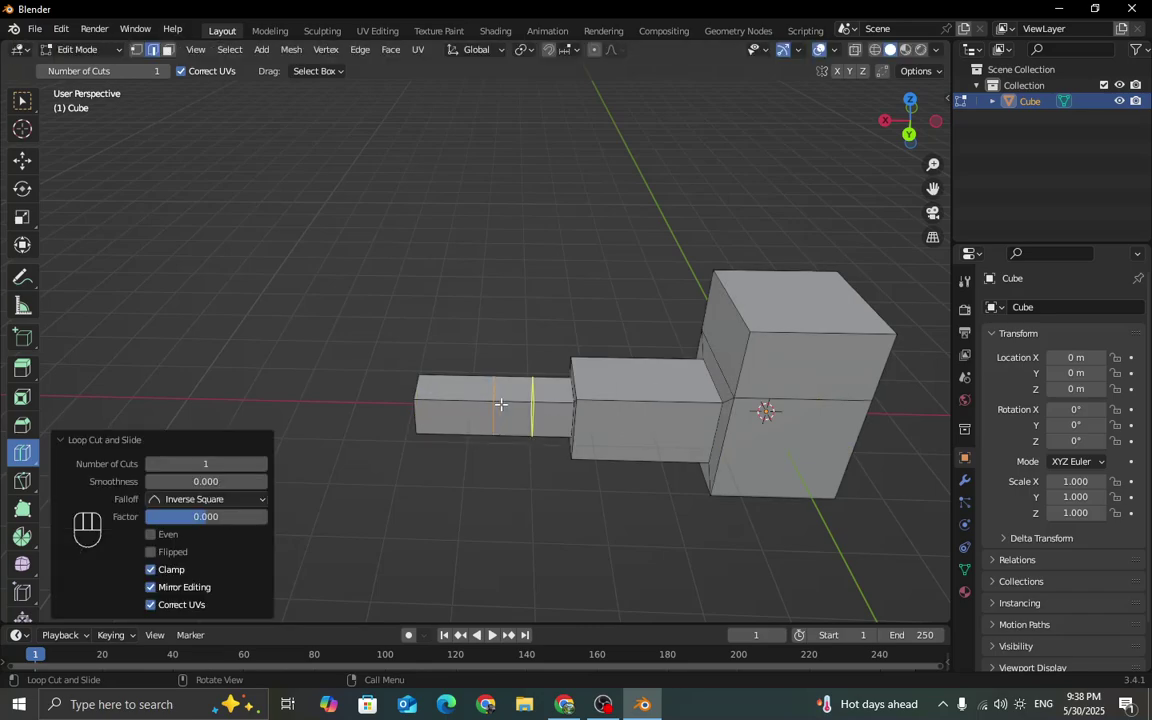
pyautogui.moveTo(525, 396); pyautogui.dragTo(566, 339, button='middle')
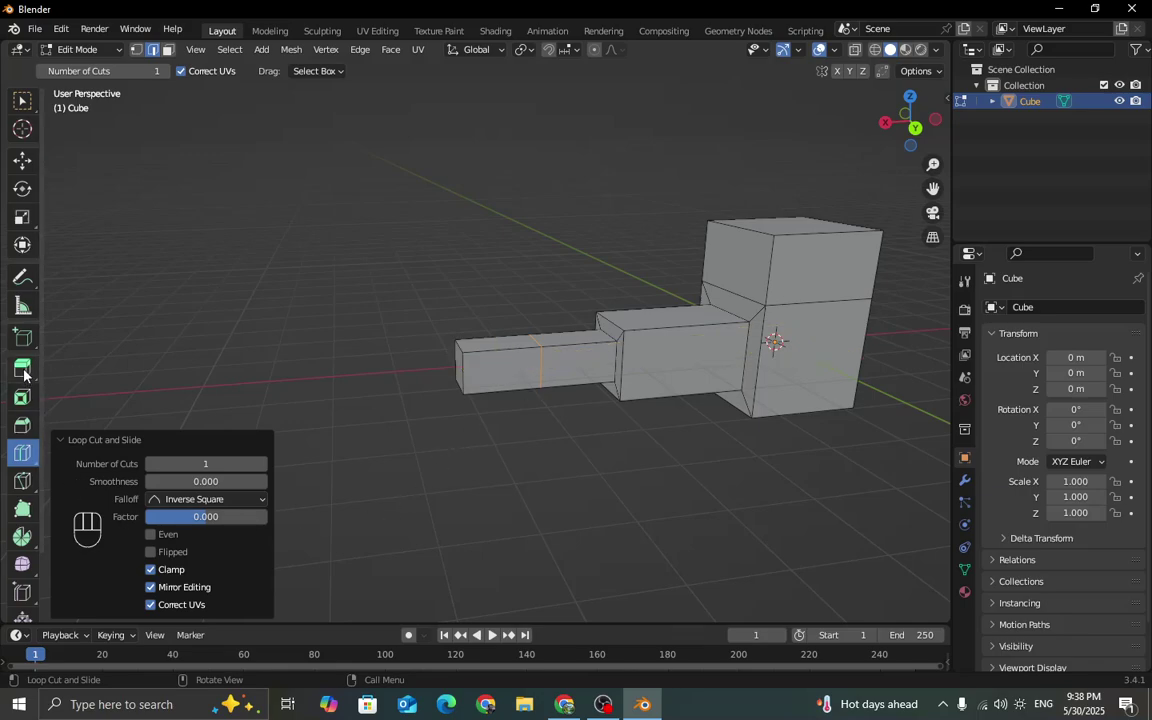
# With Extrude Region active, switch to face selection and select the outer, then the inner half of the thin arm's +Y side.
pyautogui.click(22, 368)
pyautogui.click(506, 363)
pyautogui.click(495, 377)
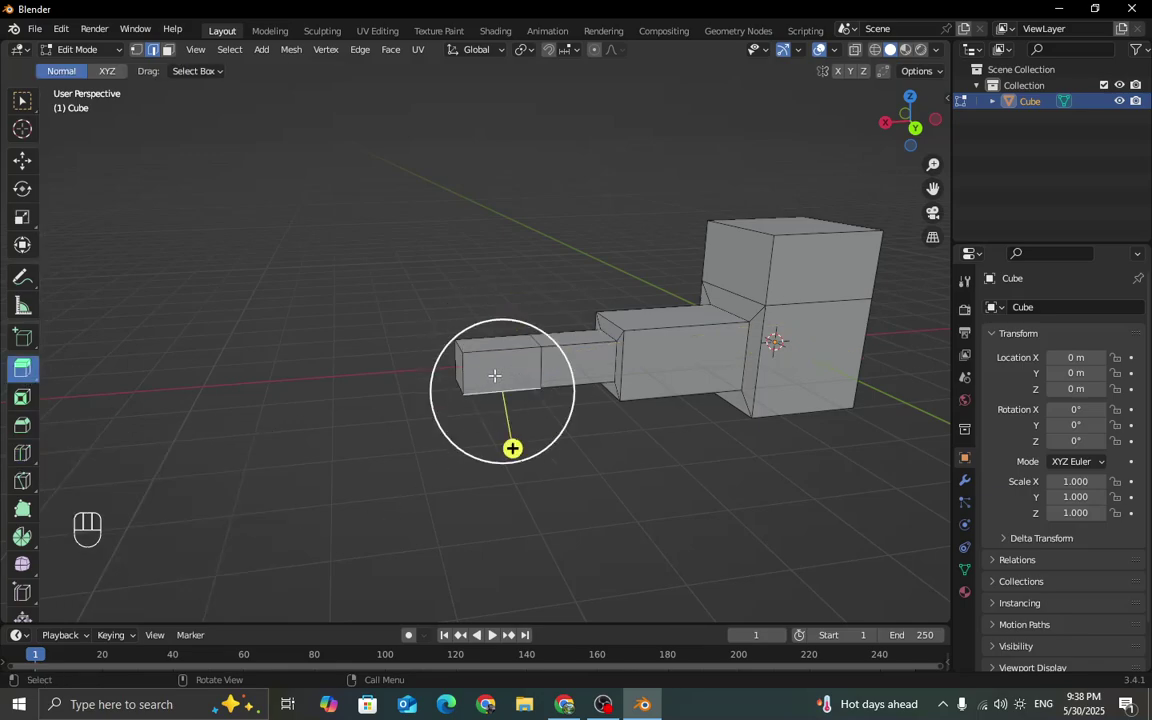
pyautogui.press('3')
pyautogui.click(503, 372)
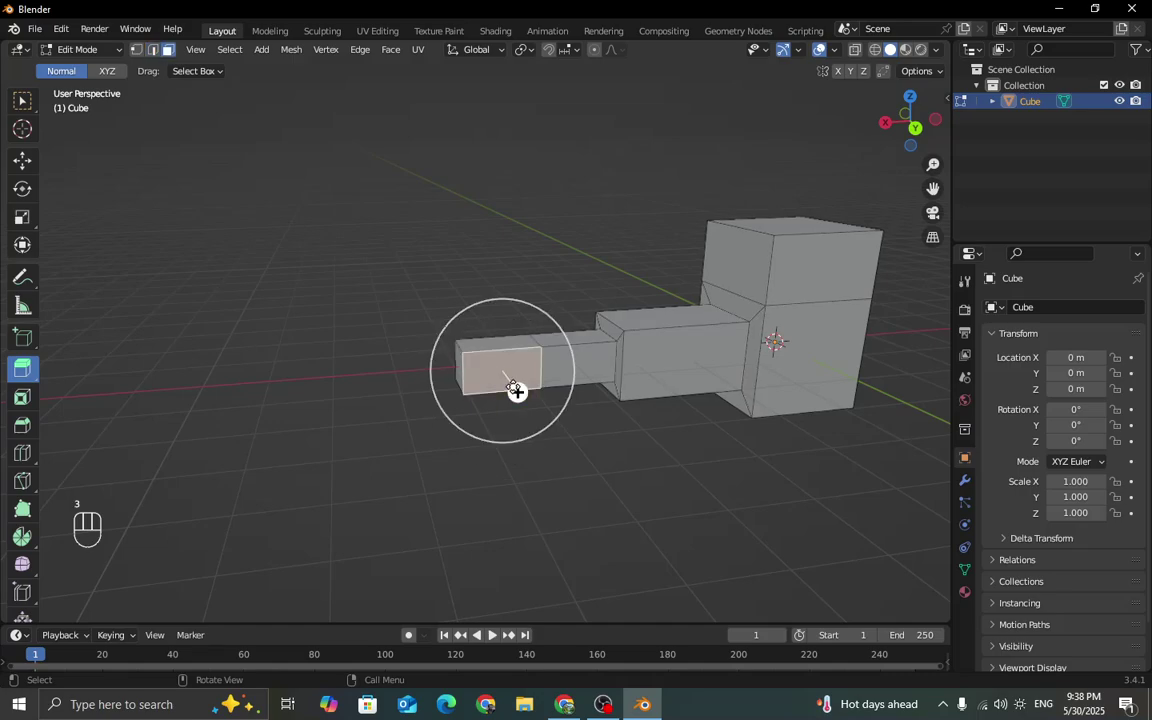
pyautogui.click(585, 374)
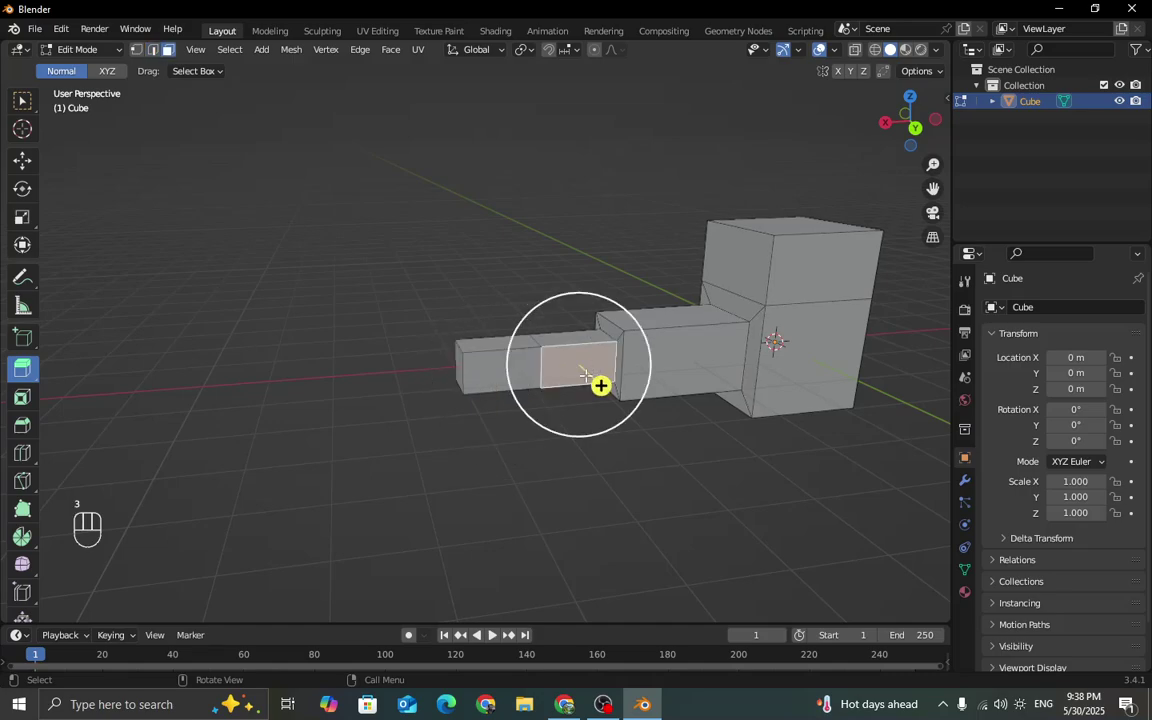
# Extrude the side face at the arm's far end outward, inset the new end face, and extrude it about 2.03 m further.
pyautogui.click(501, 375)
pyautogui.moveTo(517, 391); pyautogui.dragTo(665, 609)
pyautogui.click(22, 397)
pyautogui.click(22, 370)
pyautogui.moveTo(665, 609); pyautogui.dragTo(693, 531, button='middle')
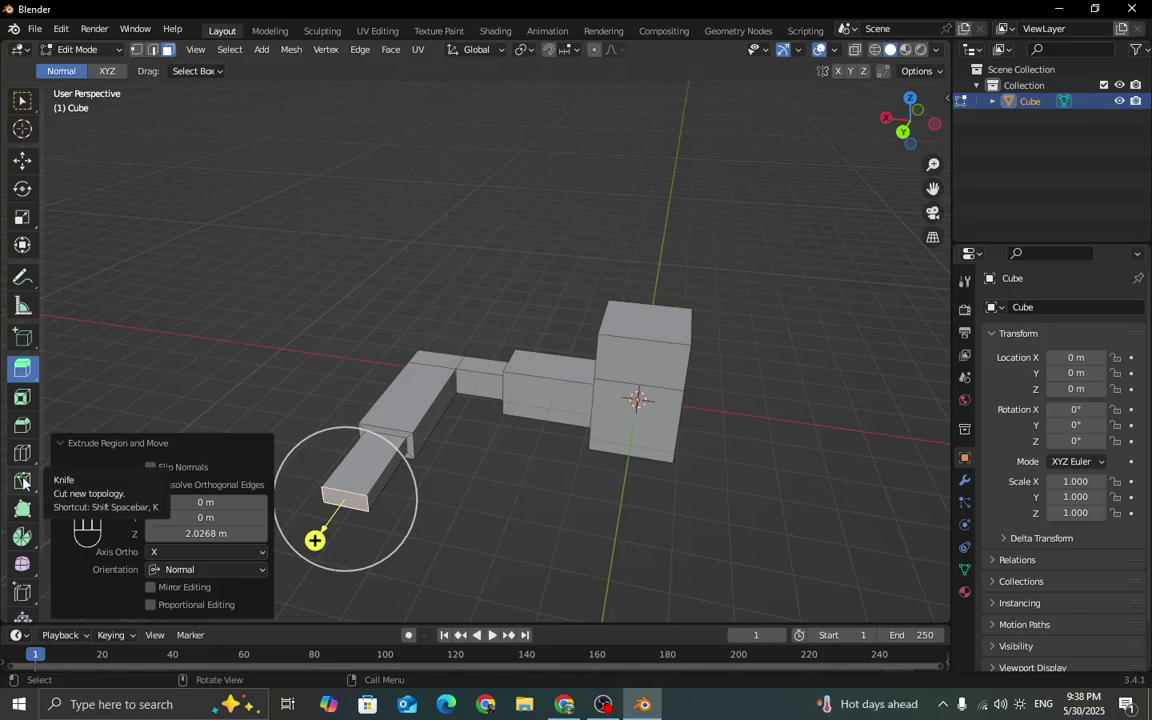
pyautogui.scroll(-3, 470, 510)
pyautogui.moveTo(470, 513); pyautogui.dragTo(501, 519, button='middle')
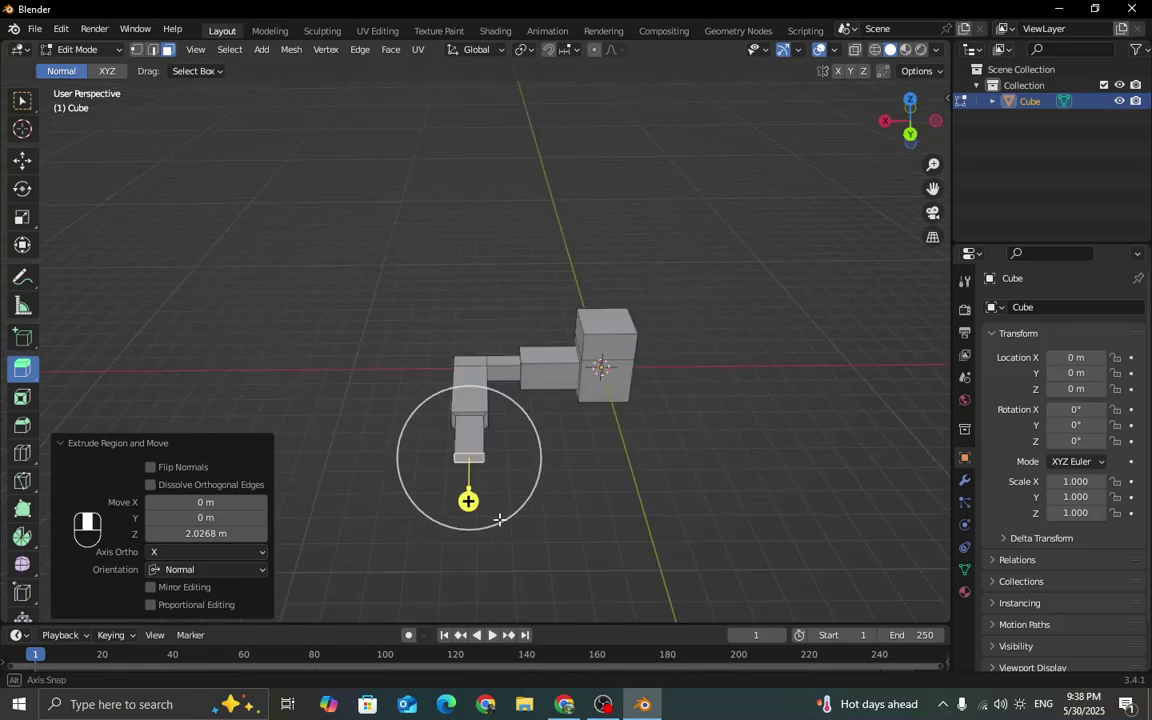
pyautogui.scroll(-2, 27, 577)
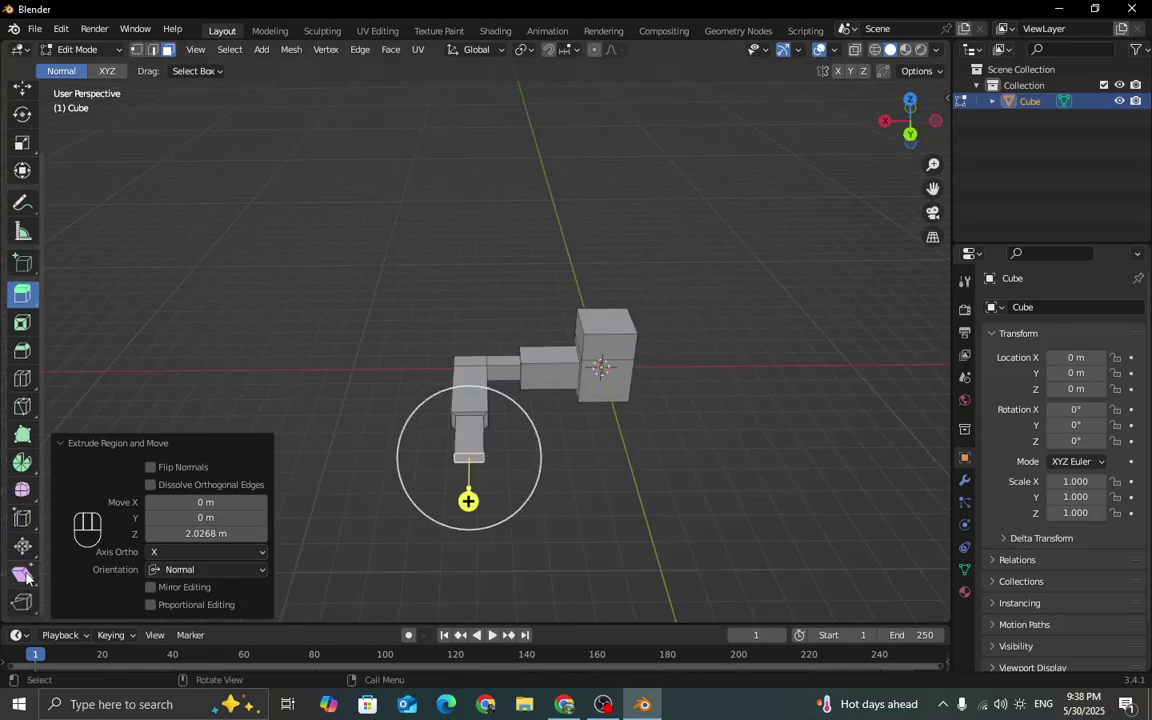
pyautogui.scroll(2, 27, 577)
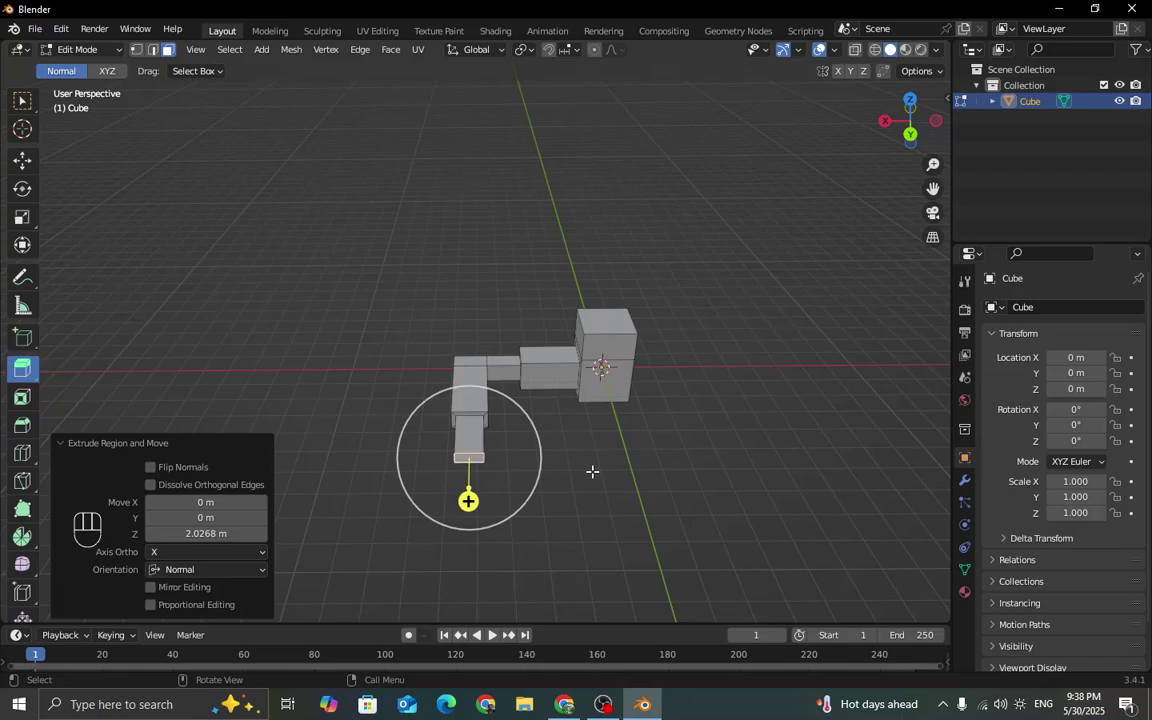
# Delete the existing extruded object in Object Mode and add a new 2 m cube at the world origin.
pyautogui.press('Tab')
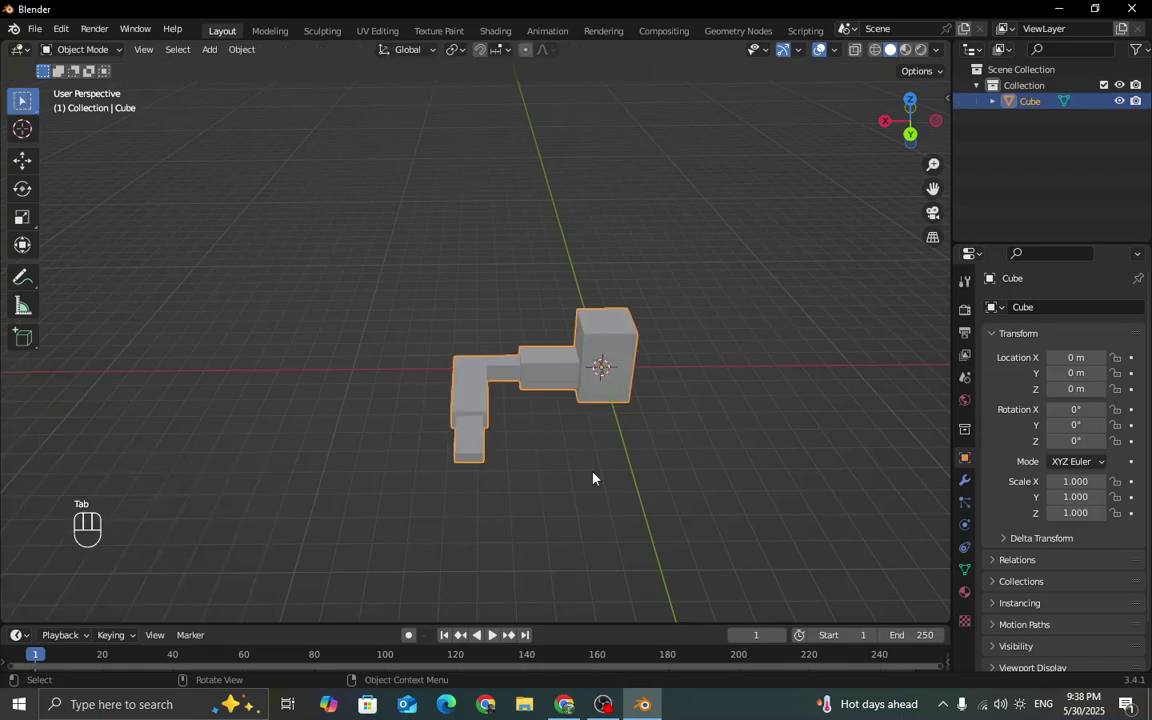
pyautogui.press('a')
pyautogui.press('Delete')
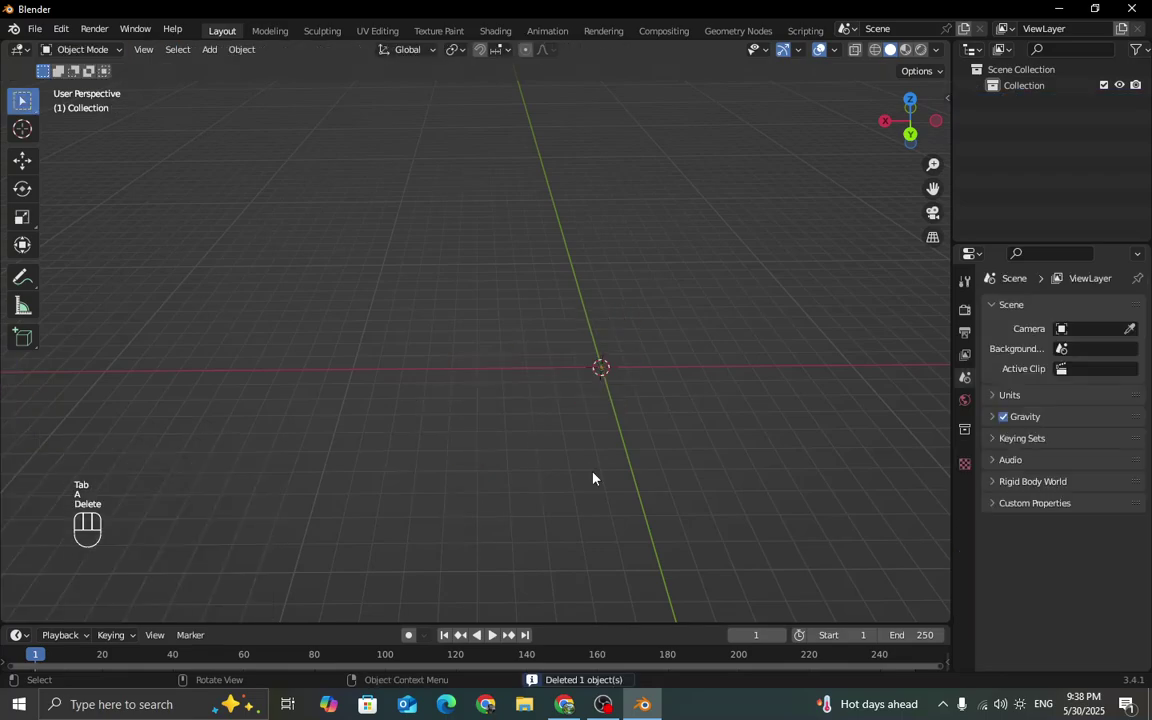
pyautogui.hotkey('shift', 'a')
pyautogui.click(662, 375)
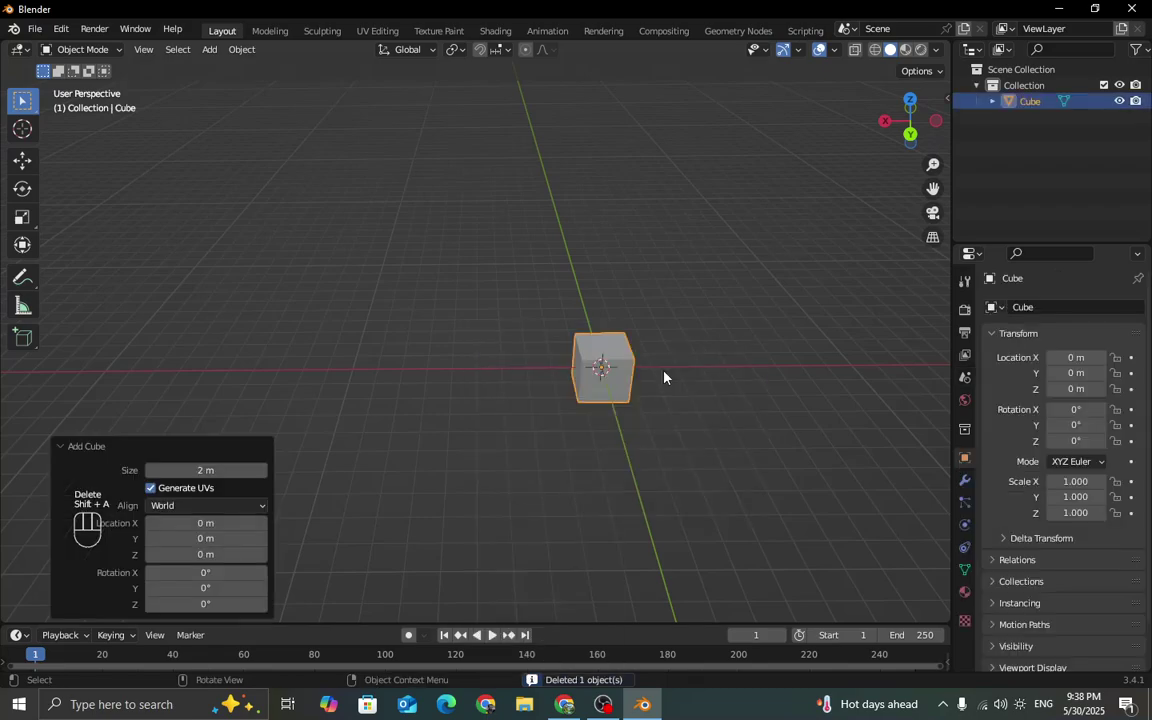
pyautogui.press('KP_Decimal')
pyautogui.scroll(-3, 663, 376)
pyautogui.moveTo(663, 376); pyautogui.dragTo(480, 440, button='middle')
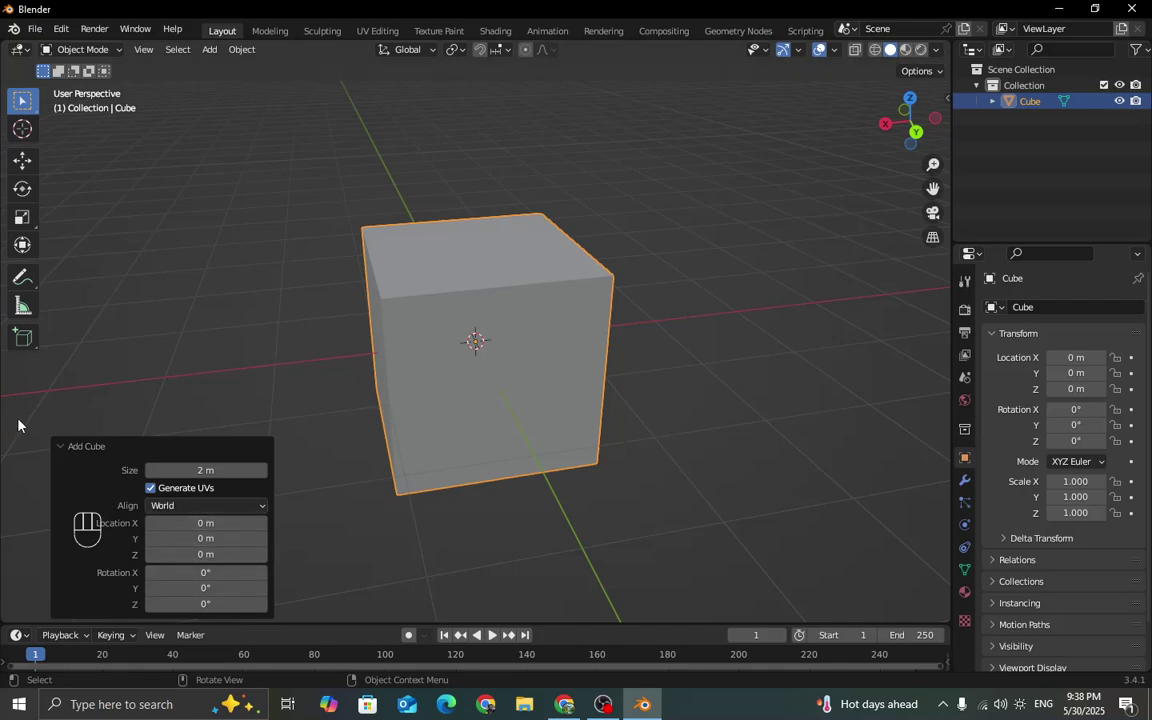
pyautogui.click(61, 449)
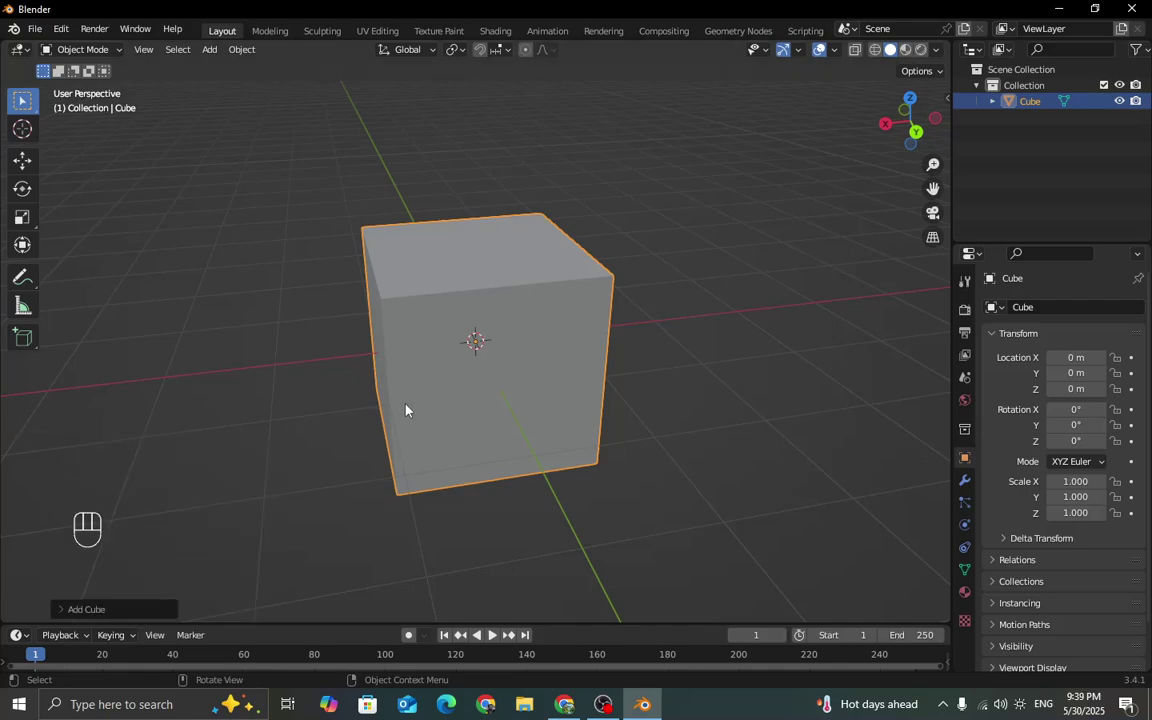
pyautogui.moveTo(315, 458); pyautogui.dragTo(399, 456, button='middle')
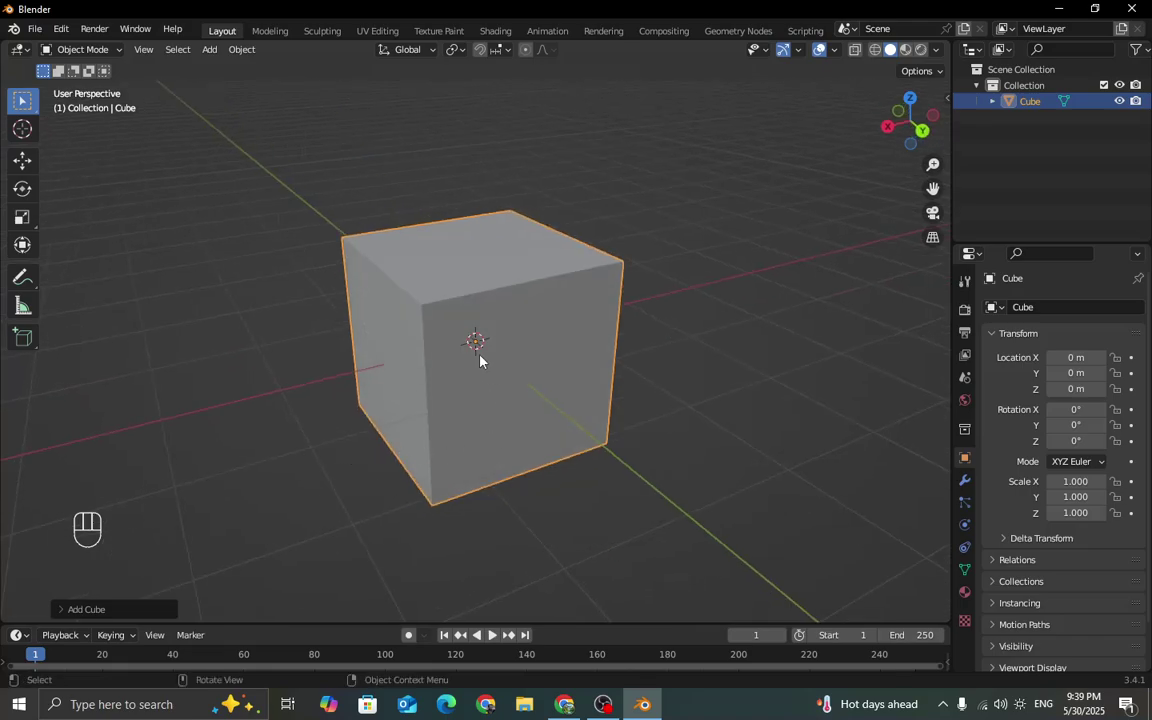
# Enter Edit Mode on the new cube, activate the Select Box tool and deselect all faces.
pyautogui.press('Tab')
pyautogui.scroll(-1, 479, 352)
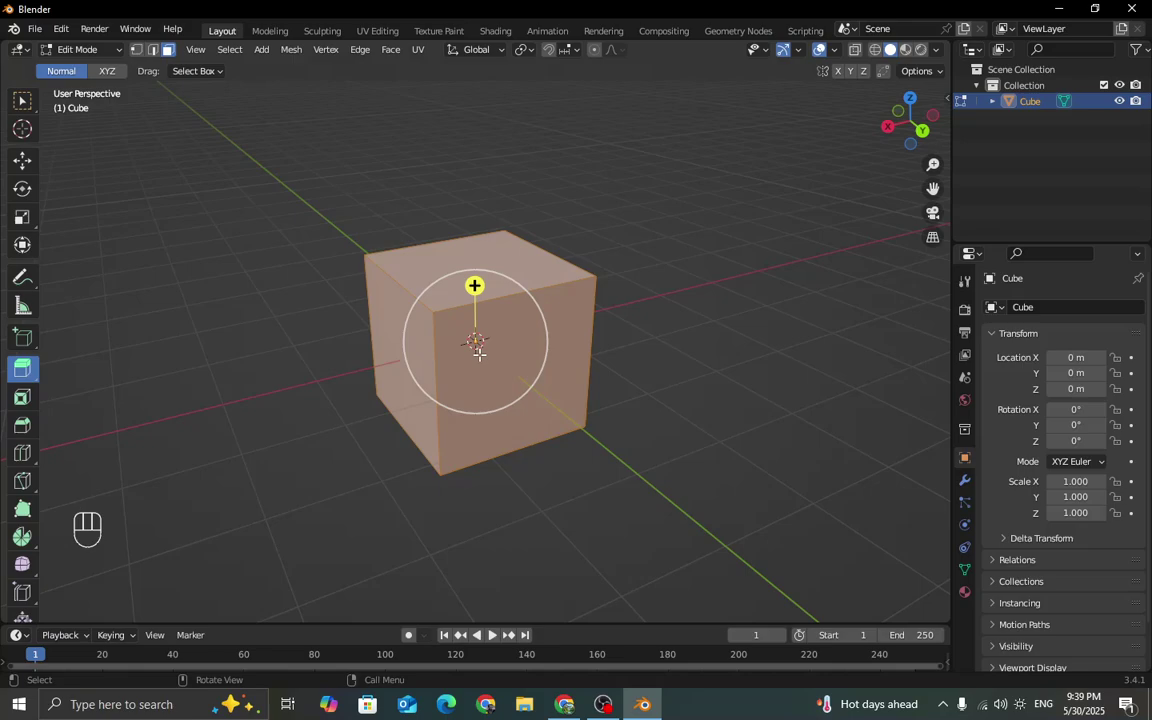
pyautogui.click(21, 102)
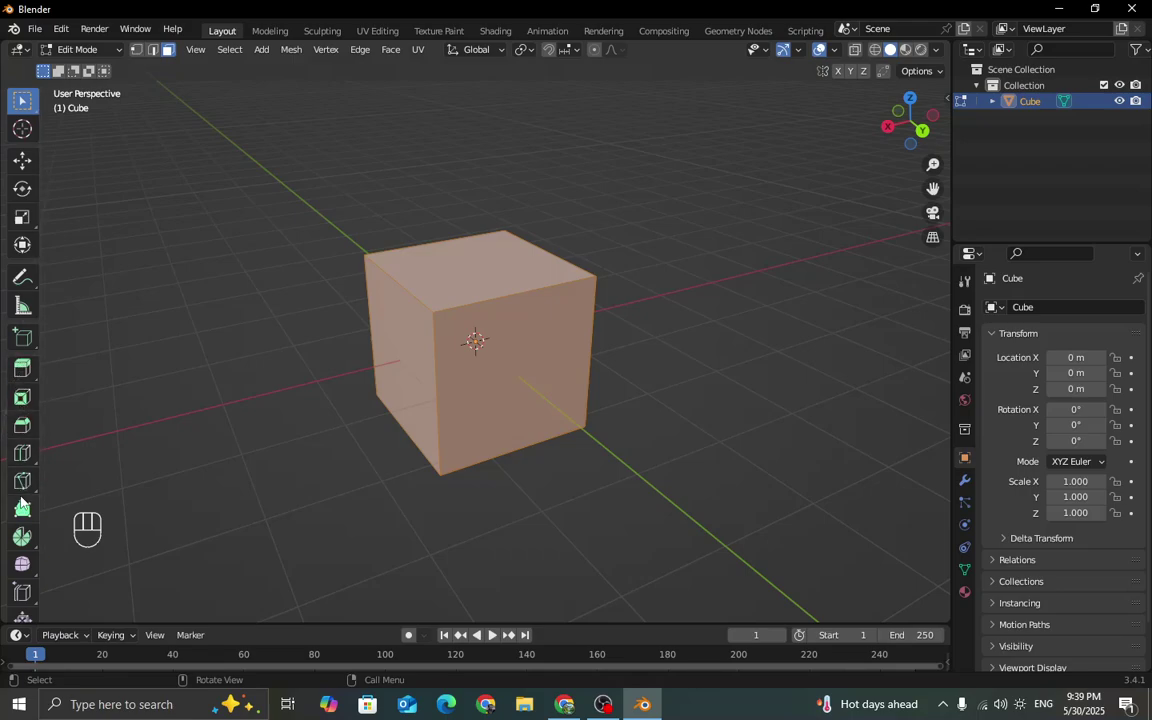
pyautogui.click(670, 368)
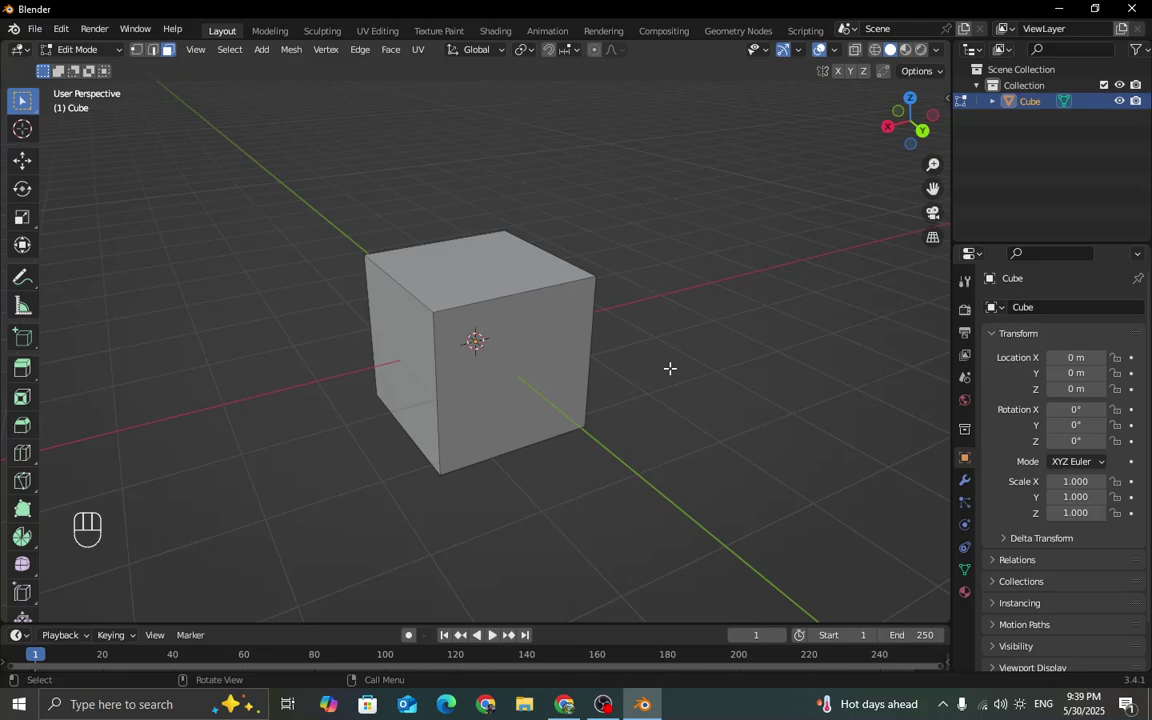
# Extrude the cube's top face upward to form a second block above it.
pyautogui.moveTo(826, 386); pyautogui.dragTo(793, 384, button='middle')
pyautogui.click(529, 275)
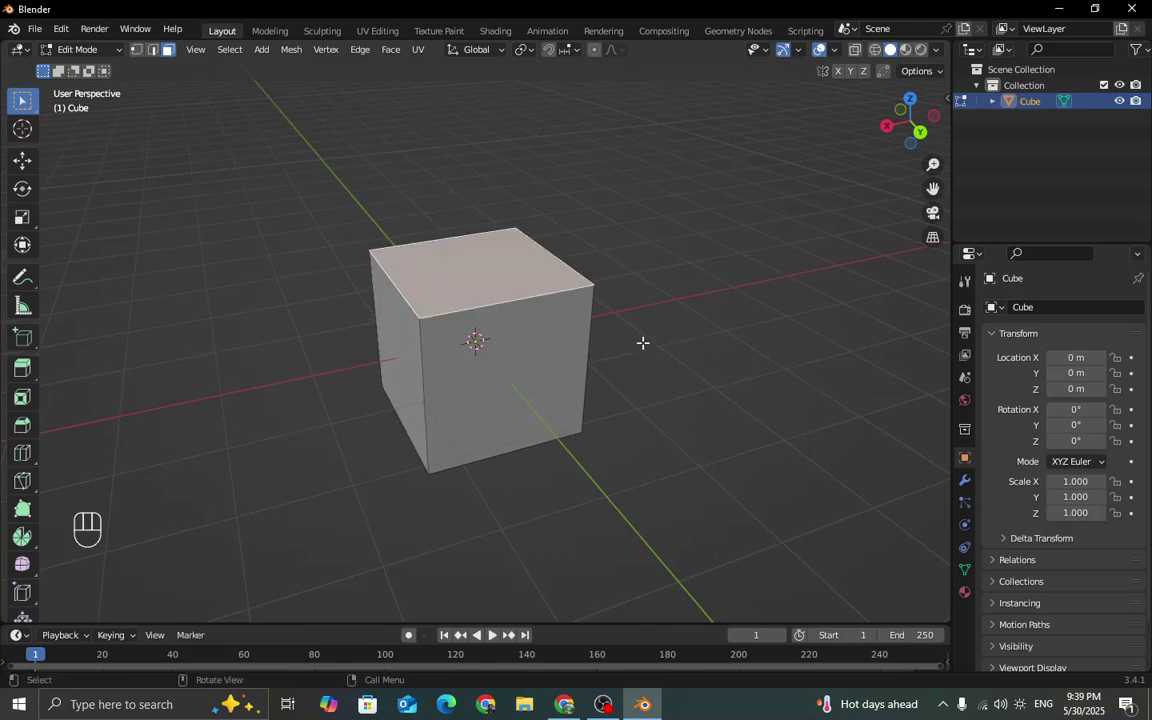
pyautogui.press('e')
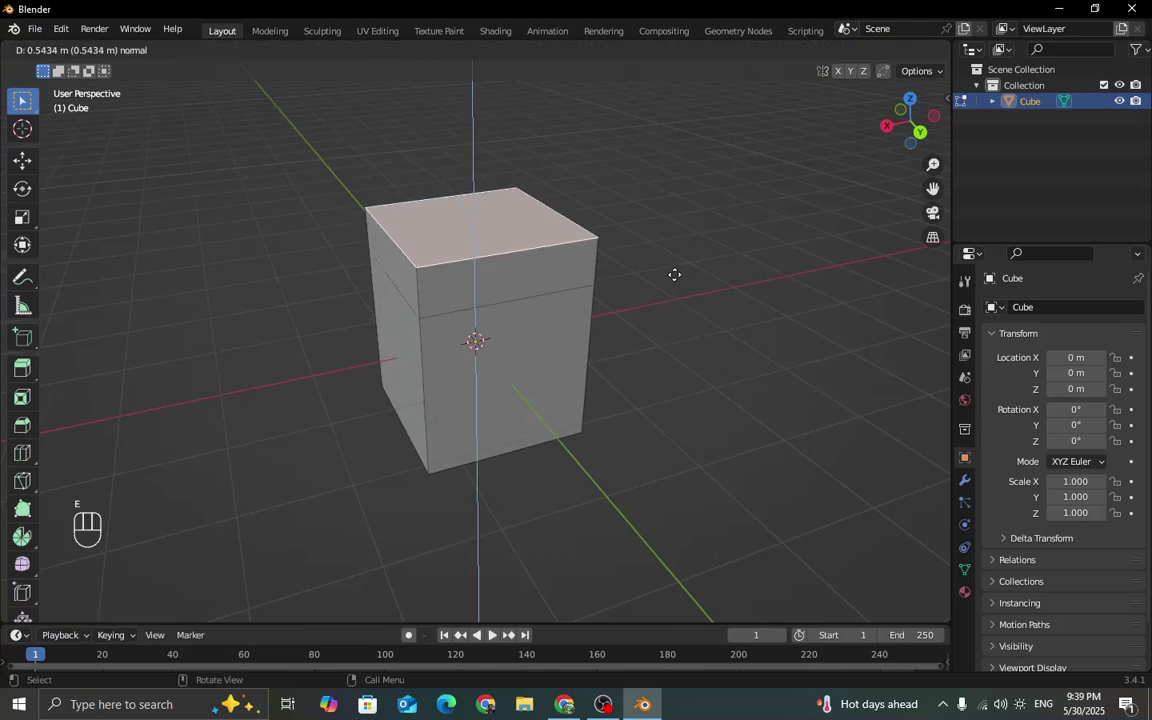
pyautogui.click(671, 214)
# Extrude the lower block's +Y and -X side faces outward into two side blocks.
pyautogui.moveTo(699, 308); pyautogui.dragTo(627, 278, button='middle')
pyautogui.click(513, 350)
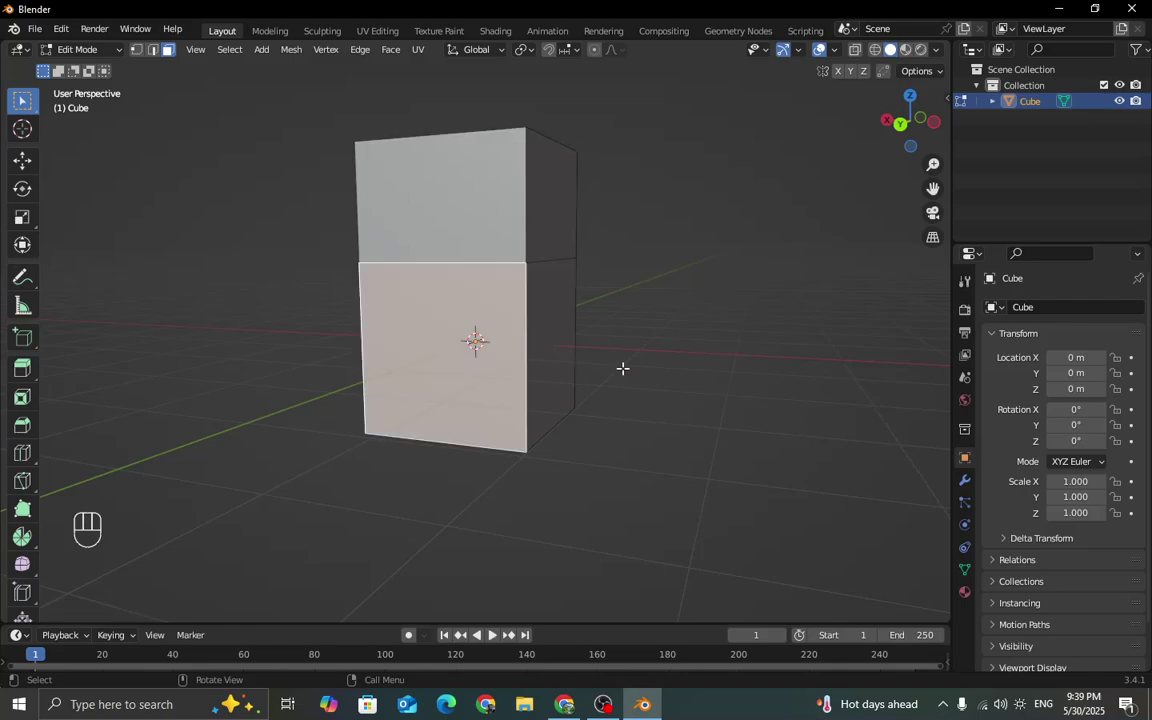
pyautogui.press('e')
pyautogui.click(676, 391)
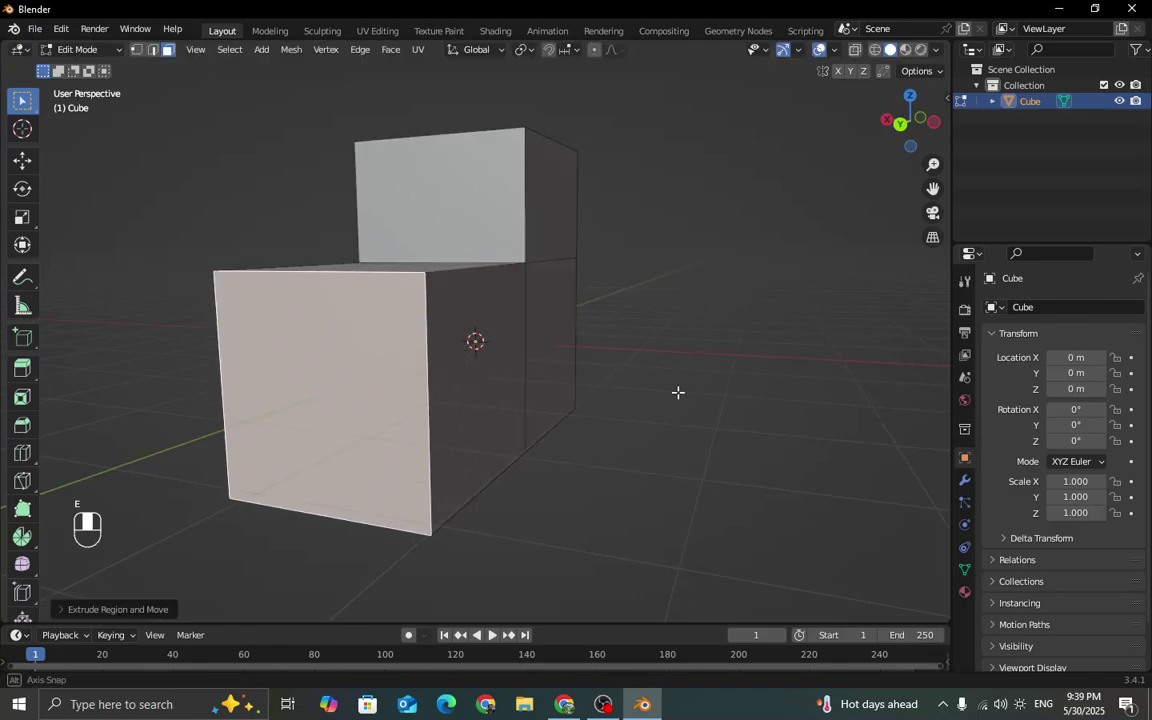
pyautogui.moveTo(676, 391); pyautogui.dragTo(571, 385, button='middle')
pyautogui.click(571, 385)
pyautogui.press('e')
pyautogui.click(674, 483)
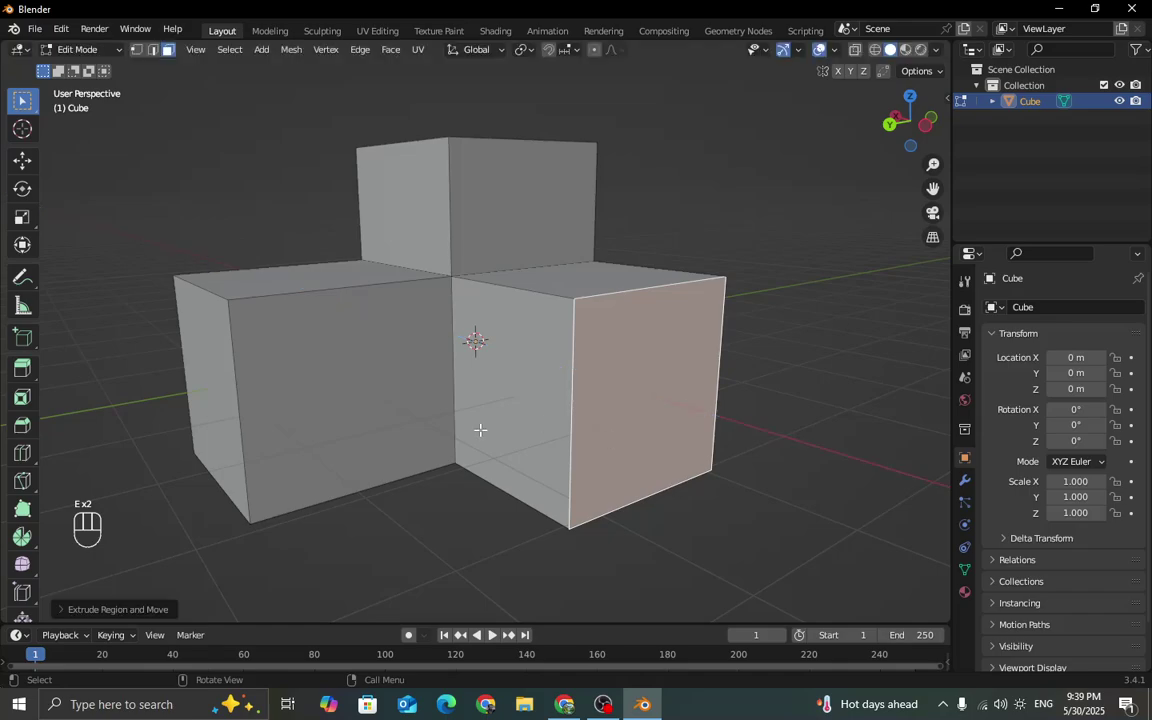
# Extrude the +Y block's -X side face inward, and the central lower block's -Y face inward, to form recesses.
pyautogui.click(405, 410)
pyautogui.press('e')
pyautogui.click(380, 395)
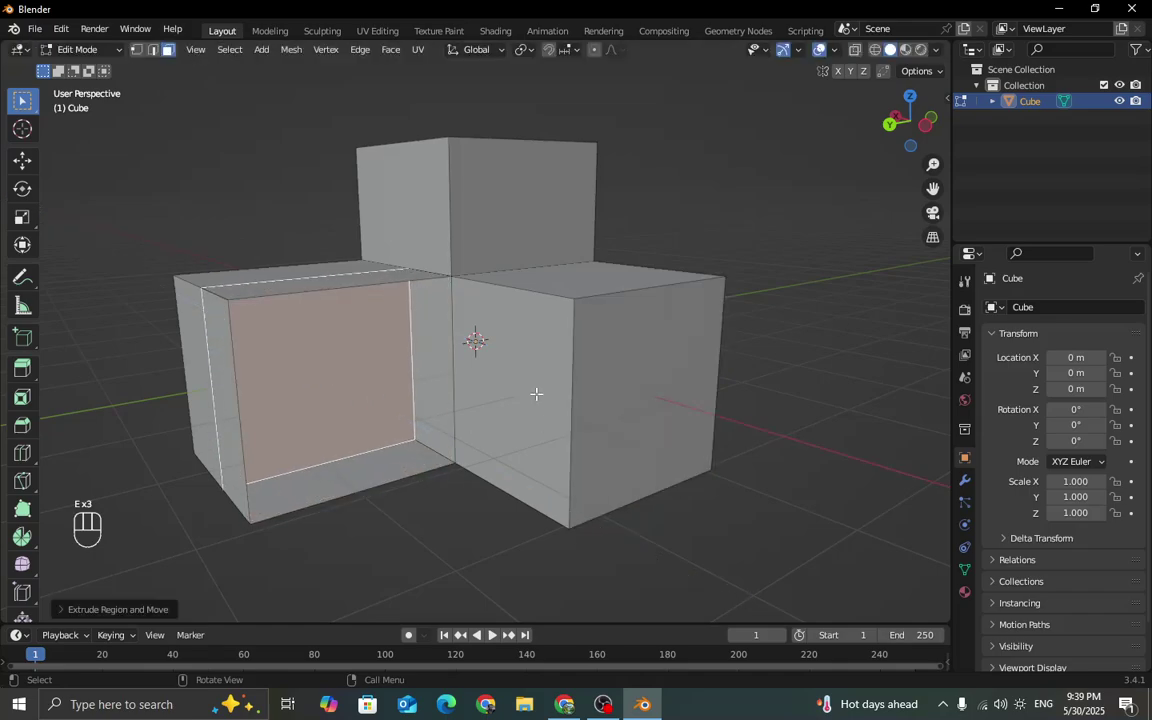
pyautogui.moveTo(535, 393); pyautogui.dragTo(403, 409, button='middle')
pyautogui.click(540, 360)
pyautogui.press('e')
pyautogui.click(480, 335)
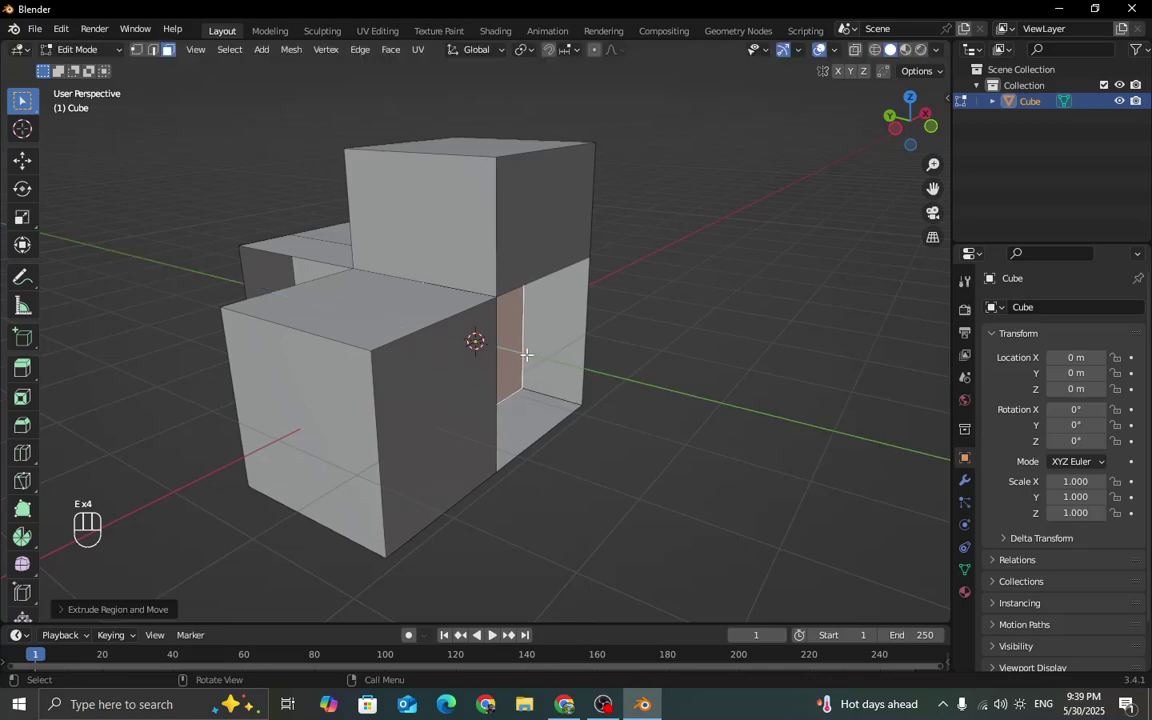
# Extrude the -Y side face of the -X block outward to form an arm.
pyautogui.click(452, 385)
pyautogui.press('e')
pyautogui.click(707, 465)
pyautogui.scroll(-3, 746, 460)
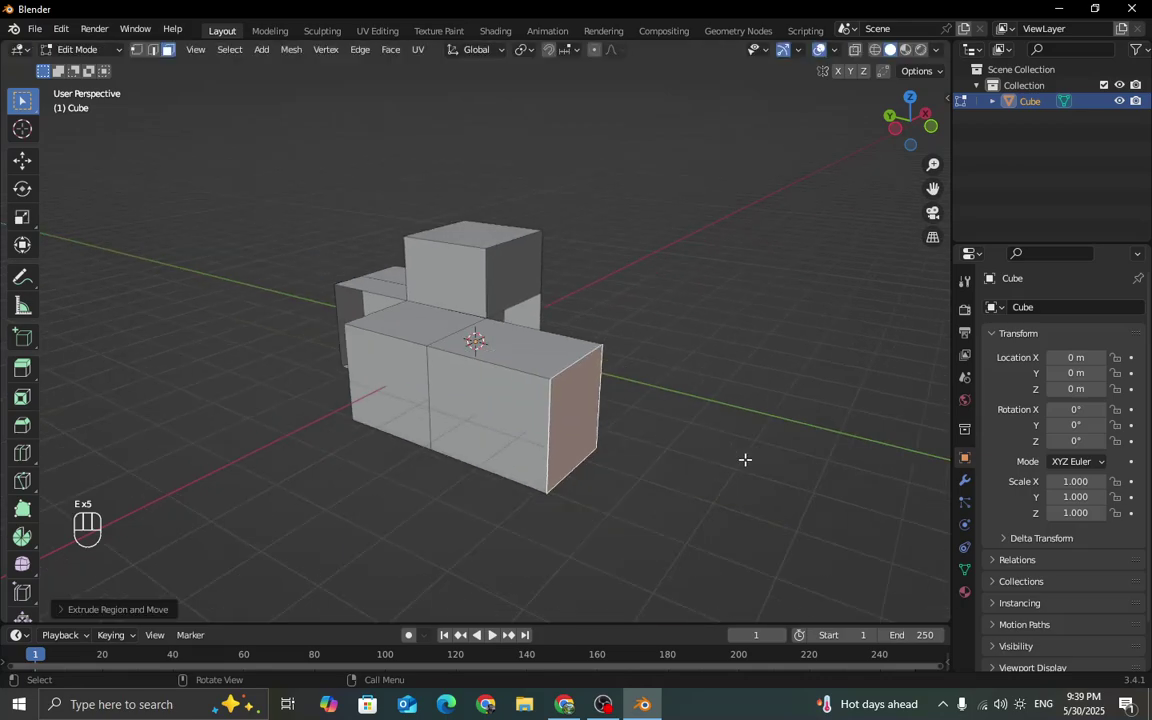
# Inset the arm's end face about 0.47 m and extrude the inner face outward into a narrower section.
pyautogui.moveTo(746, 460); pyautogui.dragTo(648, 460, button='middle')
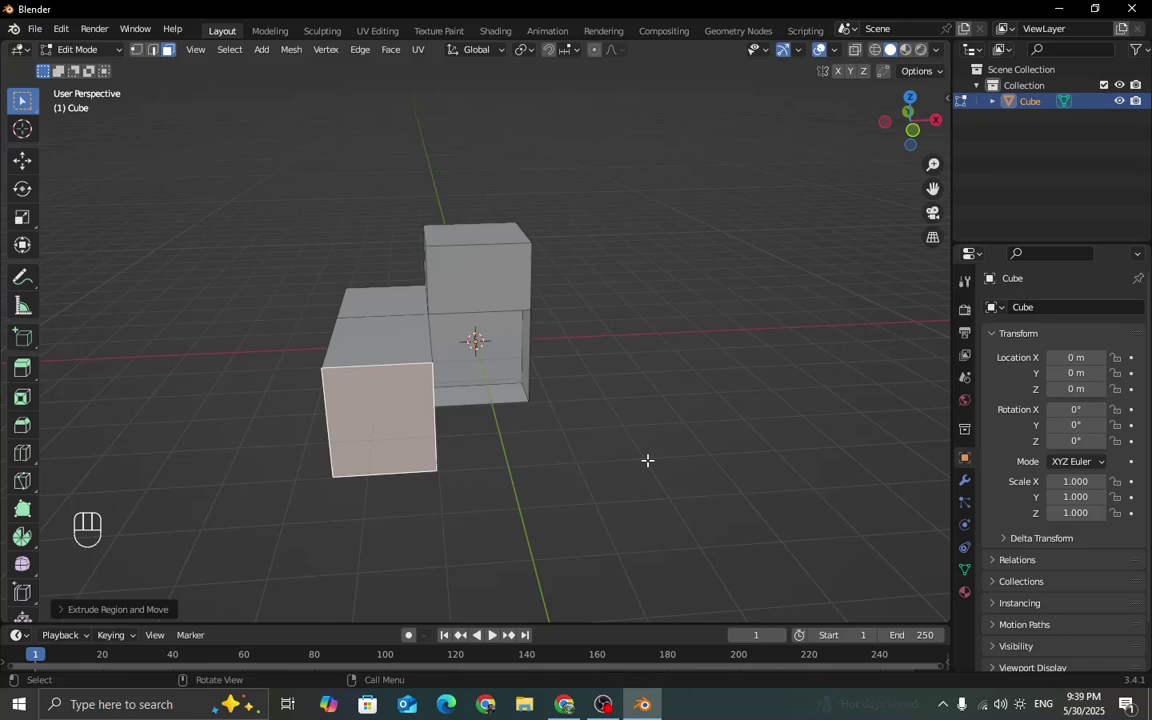
pyautogui.scroll(-2, 648, 460)
pyautogui.moveTo(460, 480); pyautogui.dragTo(472, 481, button='middle')
pyautogui.scroll(2, 505, 475)
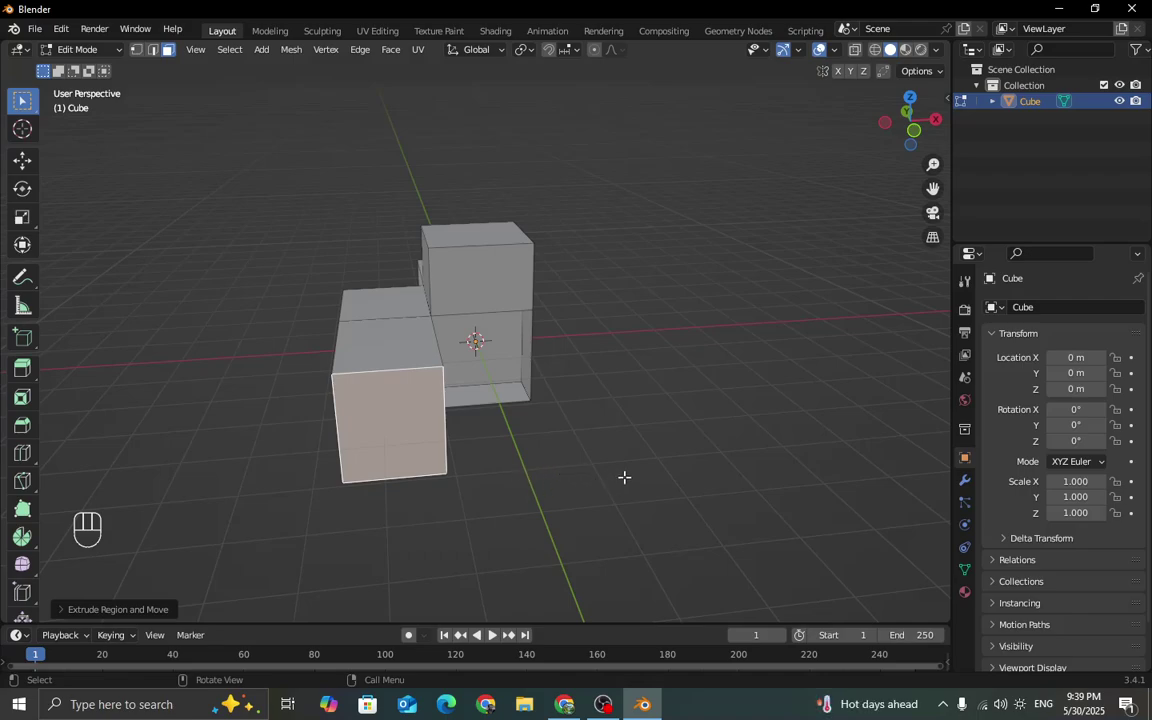
pyautogui.press('i')
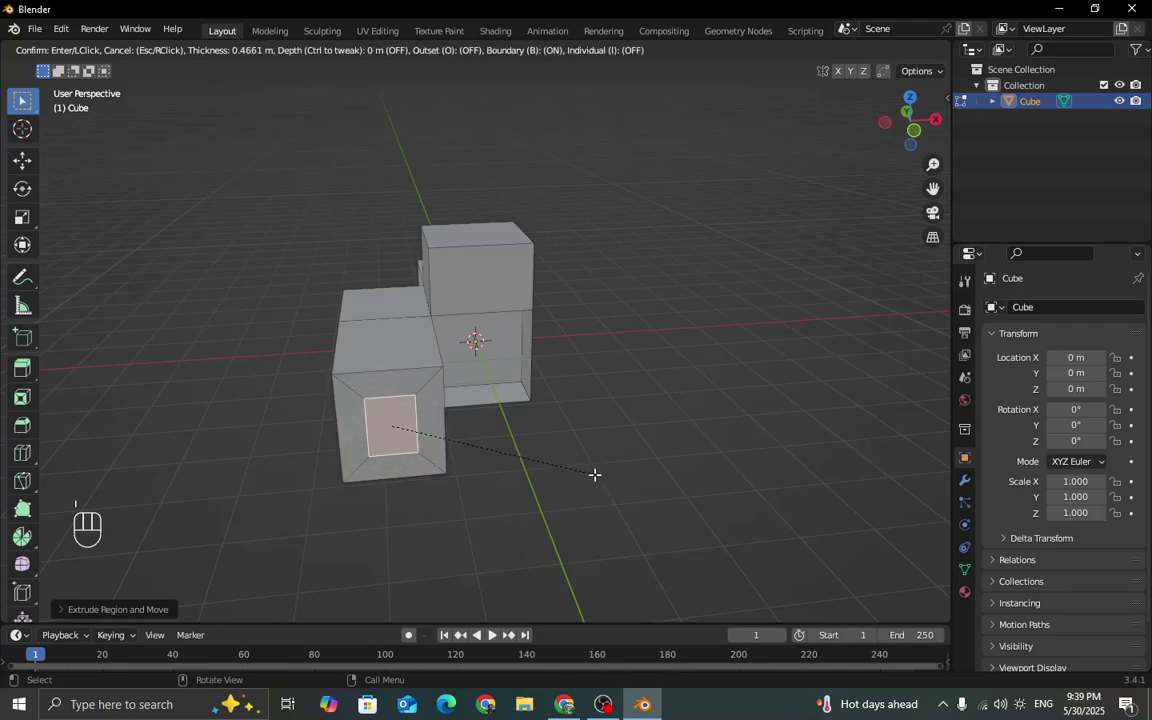
pyautogui.click(594, 475)
pyautogui.press('e')
pyautogui.click(607, 548)
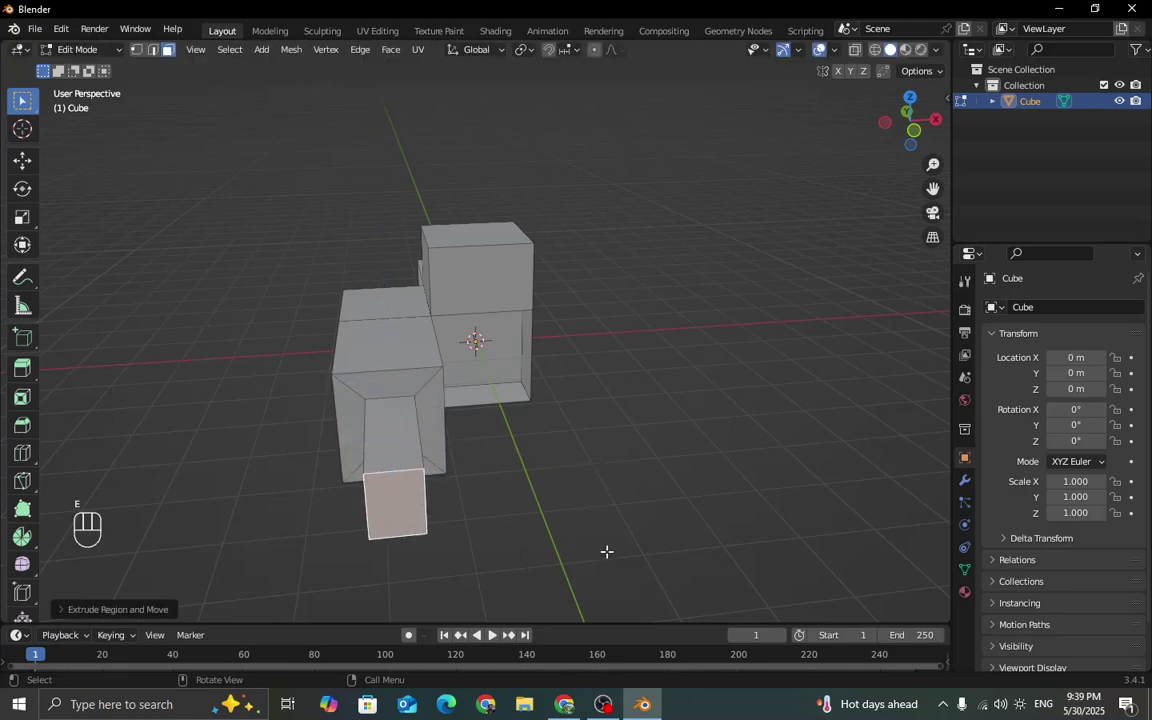
# Inset the end face of the narrower arm section and extrude it into a still thinner tip.
pyautogui.press('i')
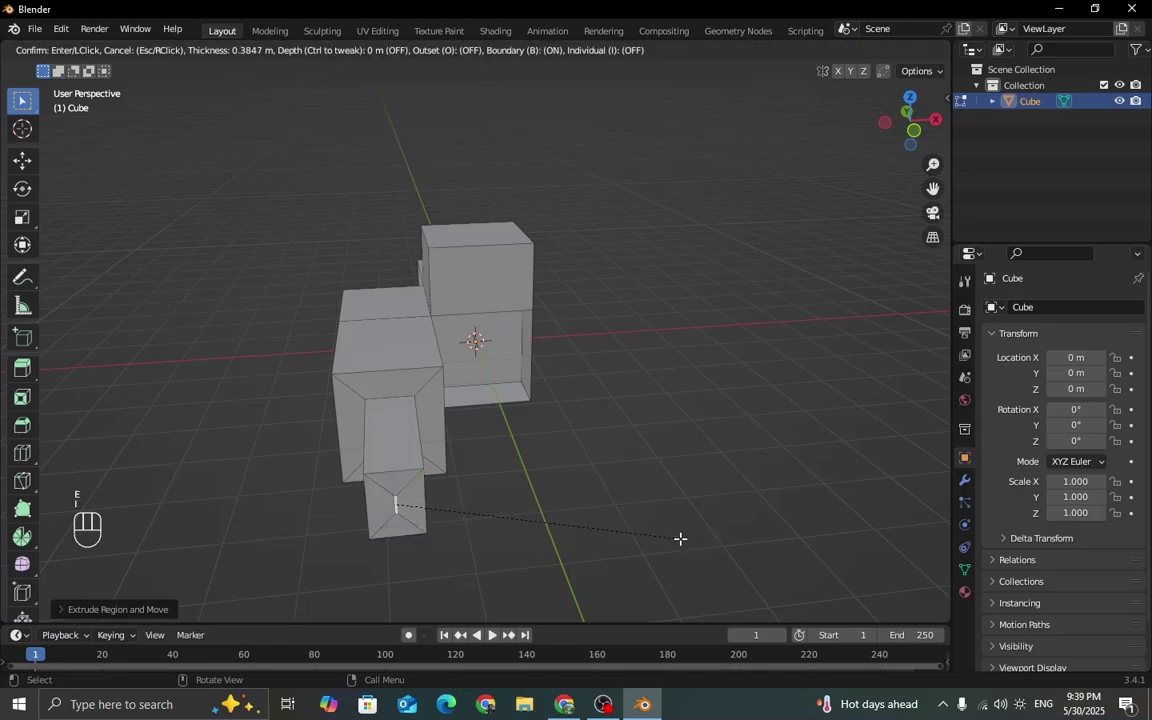
pyautogui.click(692, 545)
pyautogui.press('e')
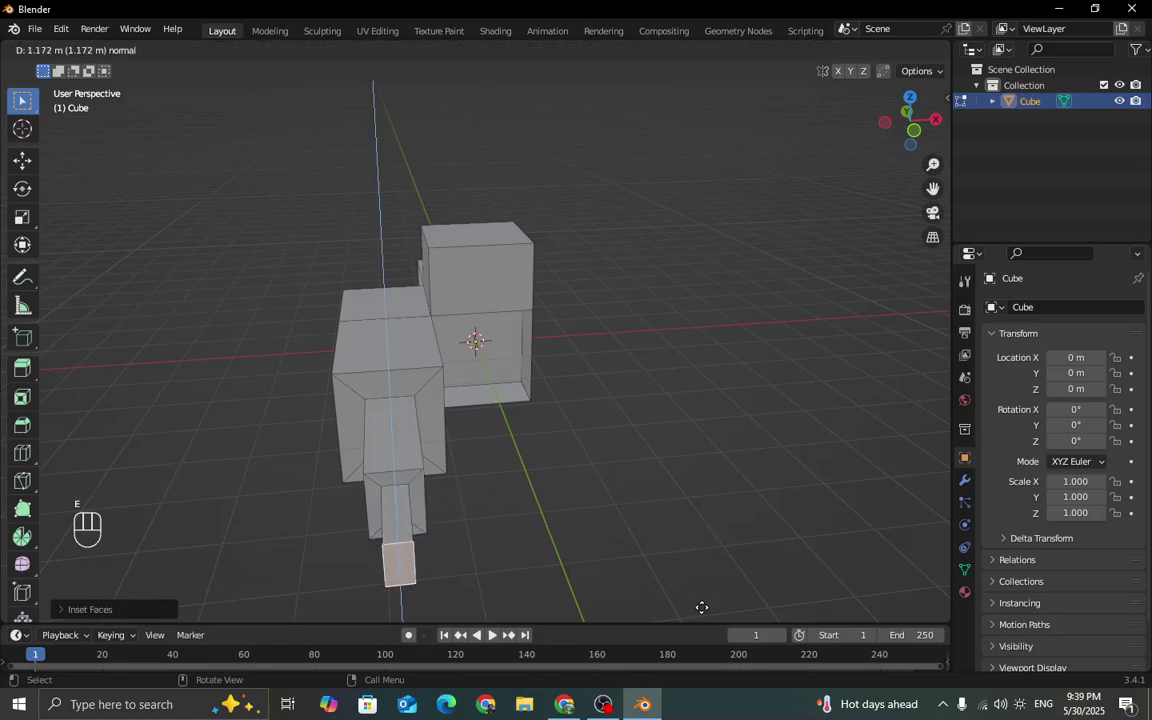
pyautogui.click(633, 550)
# Bevel the top face of the upper block with a width of about 0.88 m and 6 segments to make a dome.
pyautogui.moveTo(623, 443); pyautogui.dragTo(530, 435, button='middle')
pyautogui.click(458, 229)
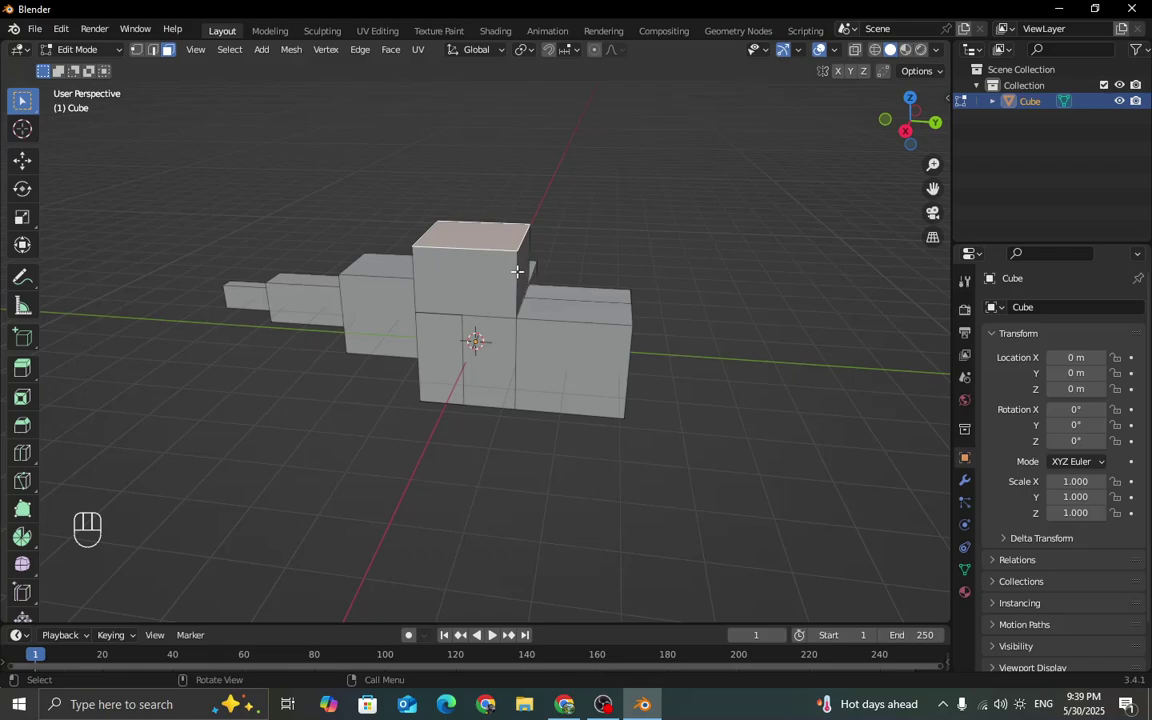
pyautogui.moveTo(420, 257); pyautogui.dragTo(491, 293, button='middle')
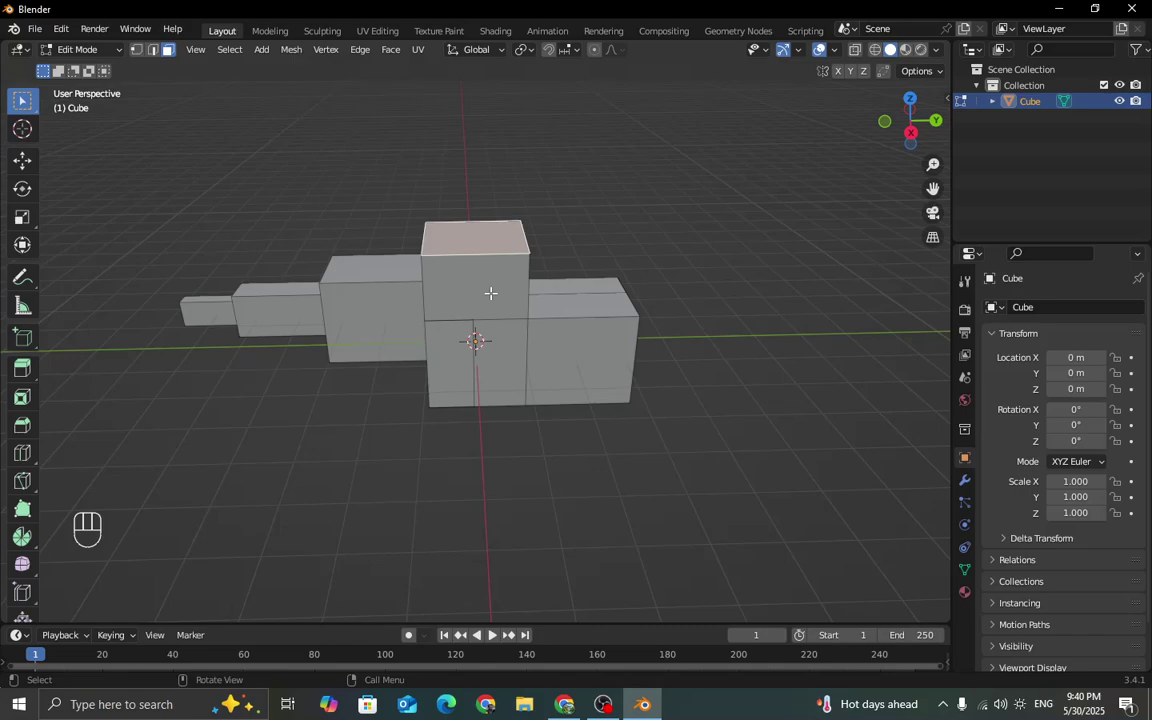
pyautogui.hotkey('ctrl', 'b')
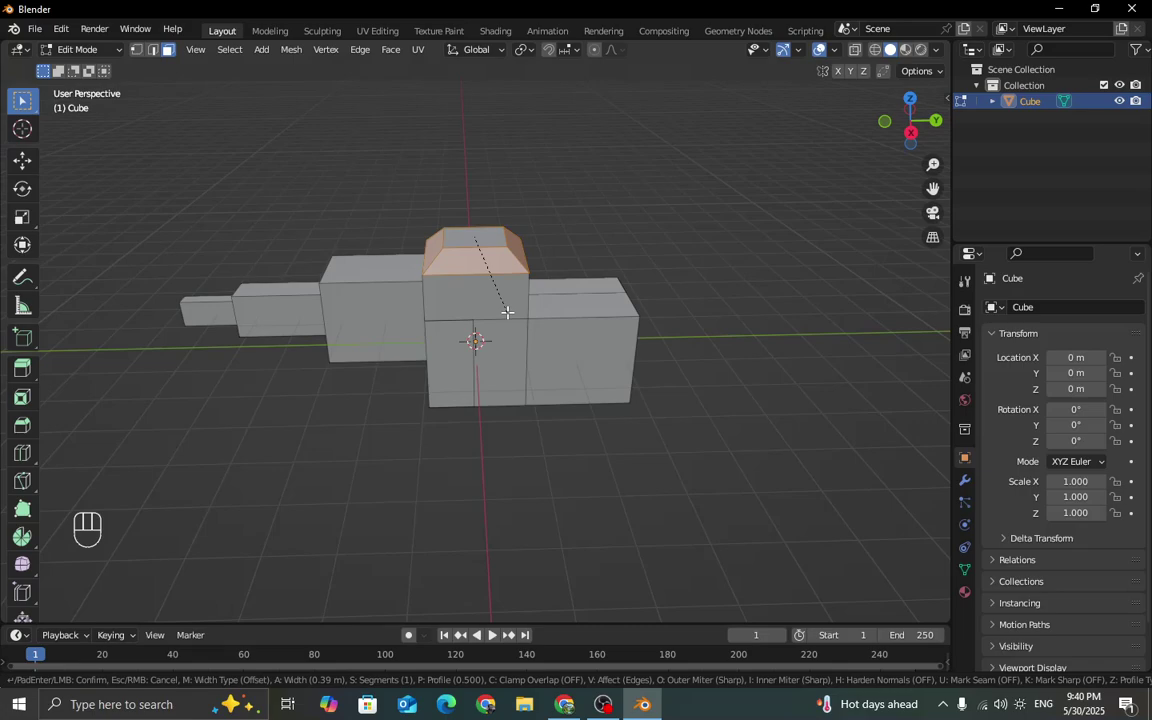
pyautogui.scroll(5, 507, 312)
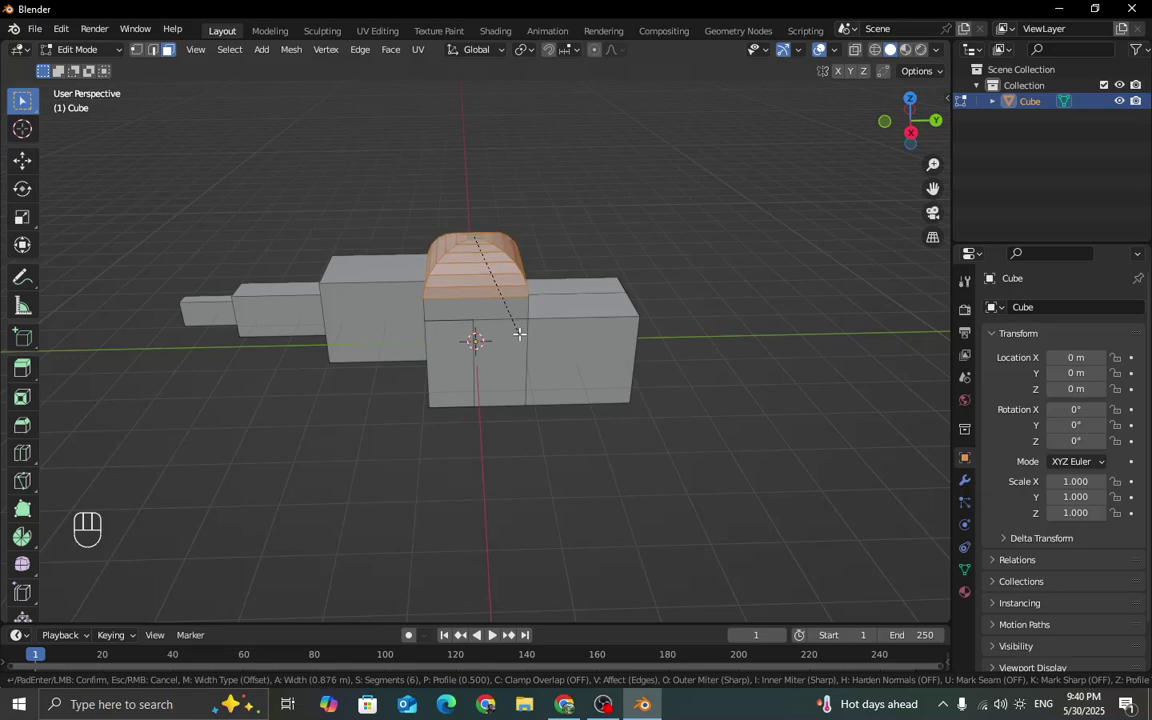
pyautogui.click(519, 333)
pyautogui.moveTo(521, 334); pyautogui.dragTo(622, 371, button='middle')
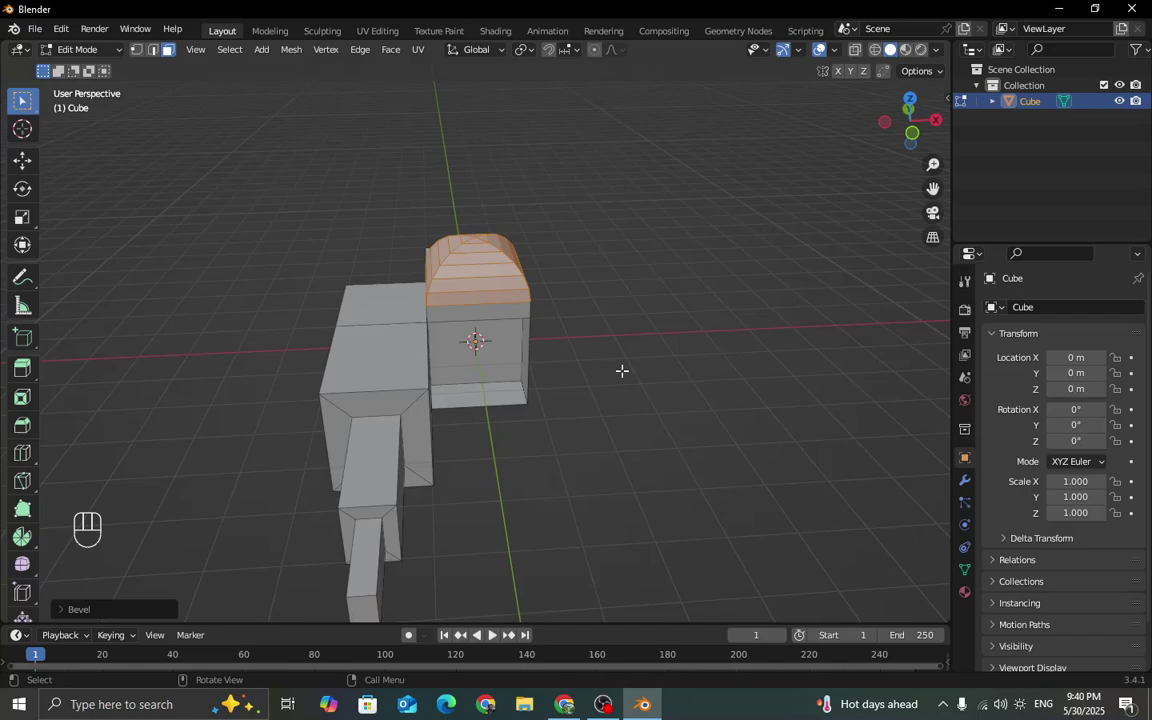
# Deselect the whole mesh and return to Object Mode.
pyautogui.hotkey('alt', 'a')
pyautogui.moveTo(694, 368); pyautogui.dragTo(671, 381, button='middle')
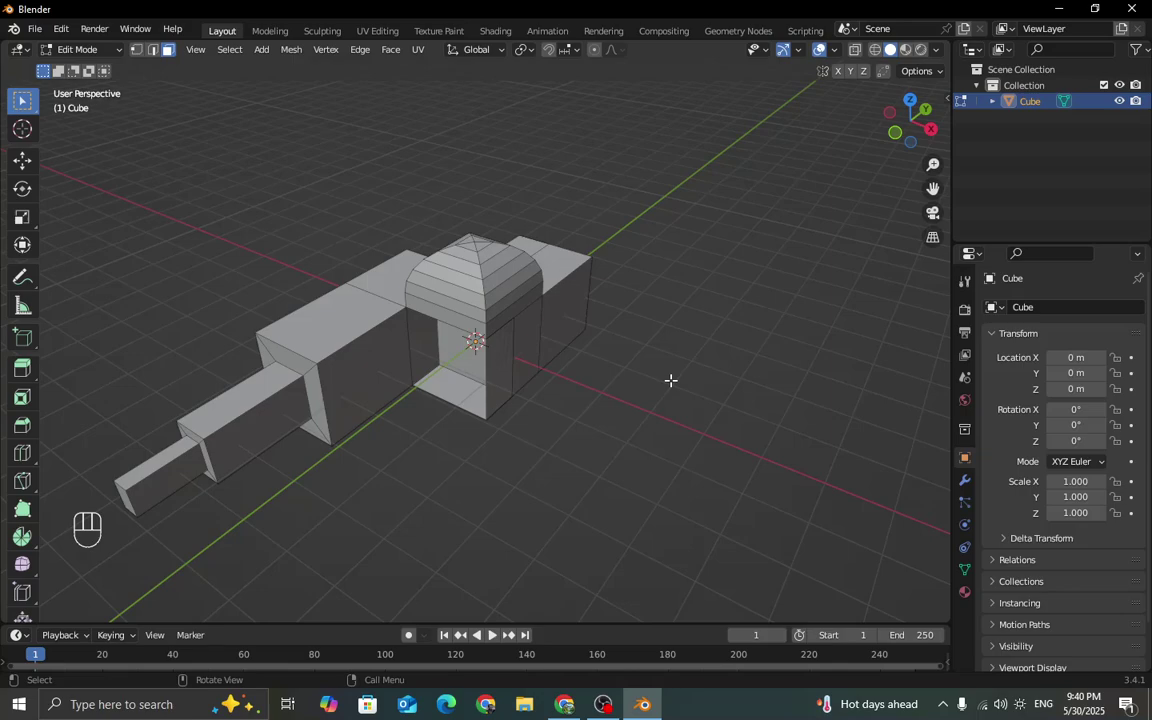
pyautogui.hotkey('shift', 'a')
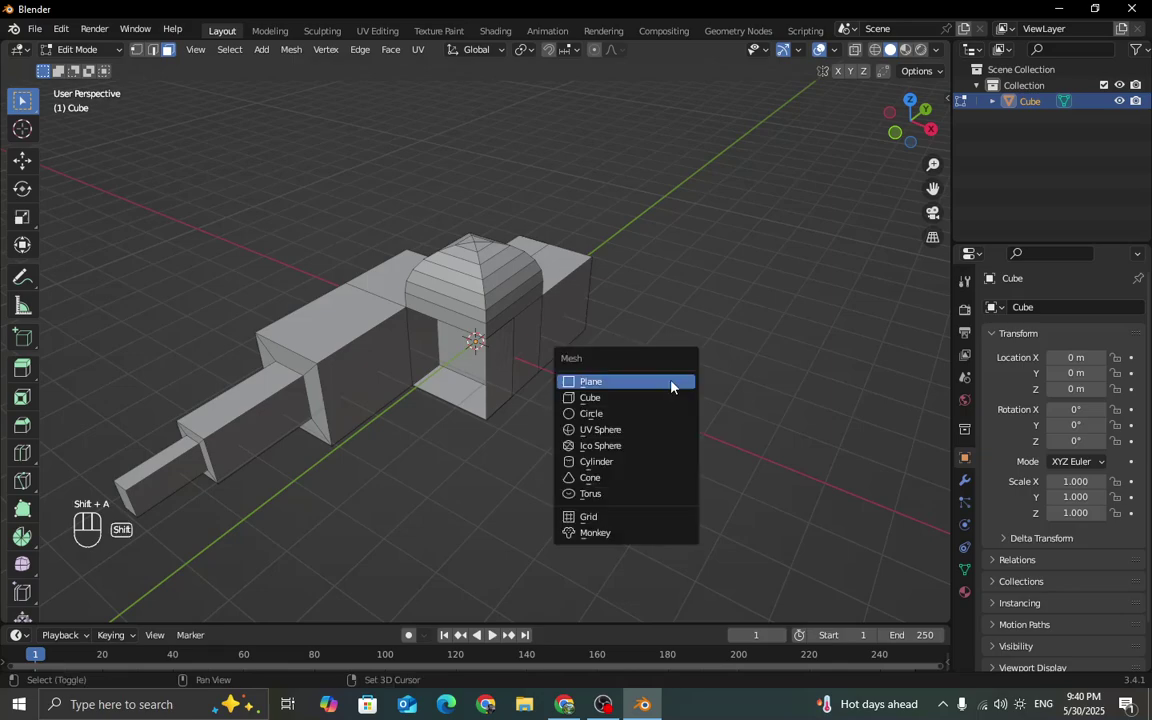
pyautogui.press('Tab')
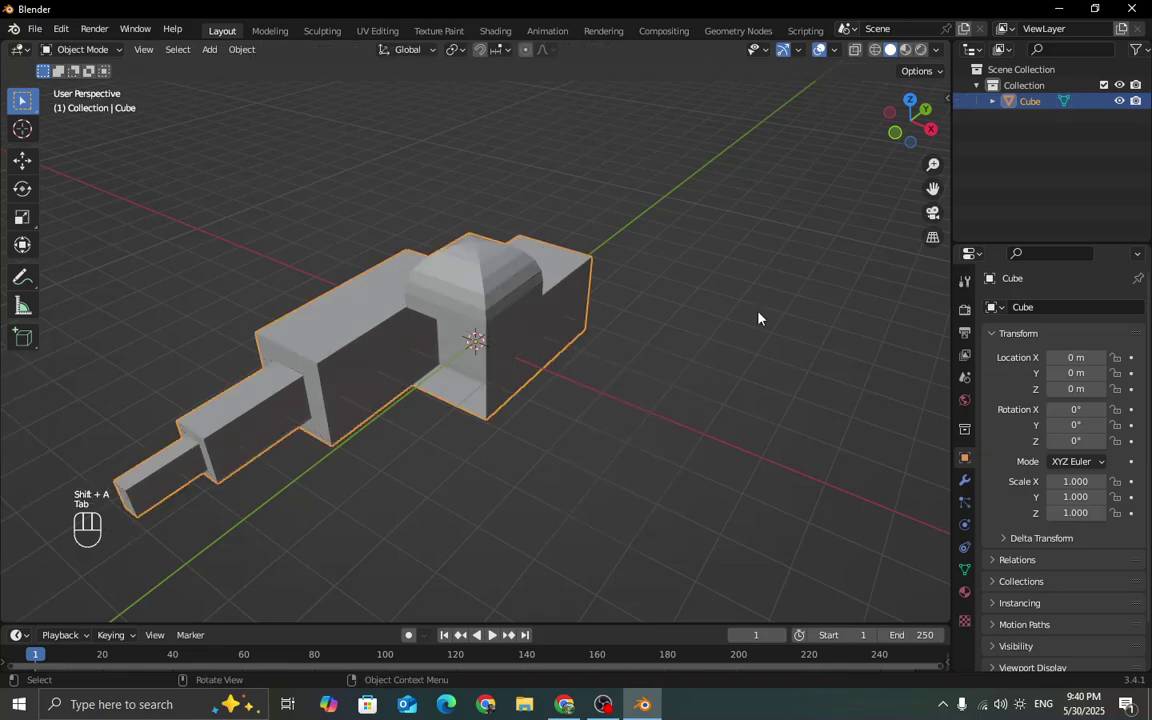
# Delete the shaped mesh object and add a fresh cube mesh at the origin.
pyautogui.press('Delete')
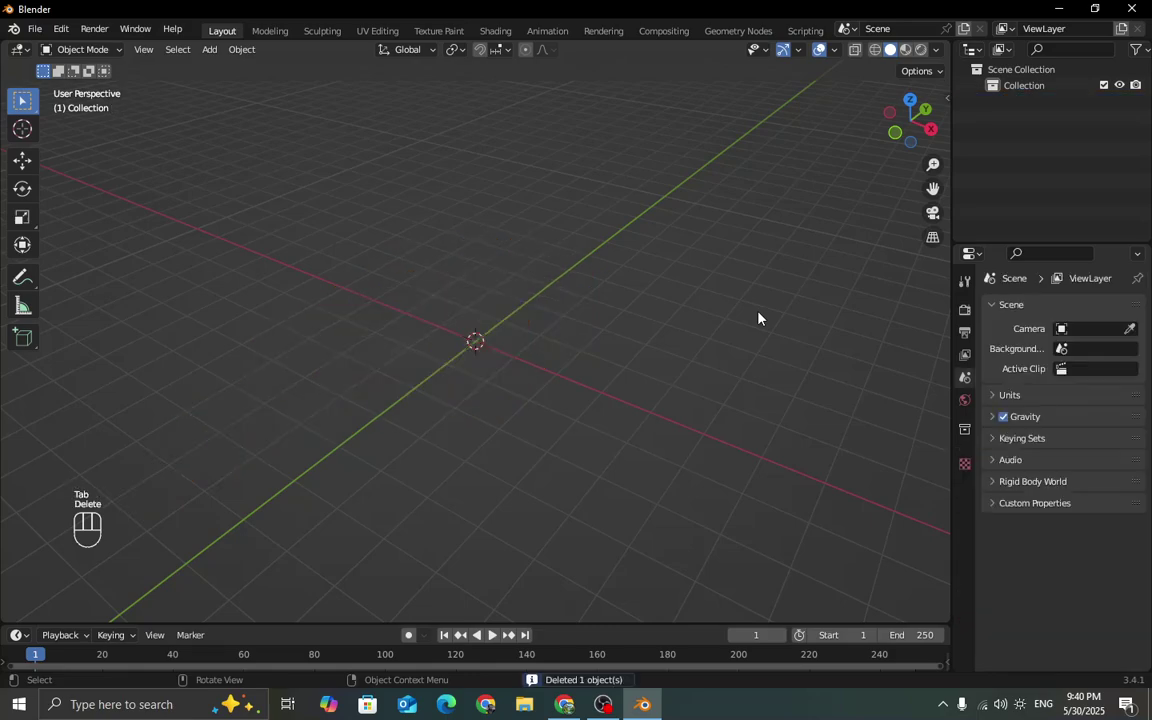
pyautogui.hotkey('shift', 'a')
pyautogui.moveTo(758, 314)
pyautogui.click(823, 327)
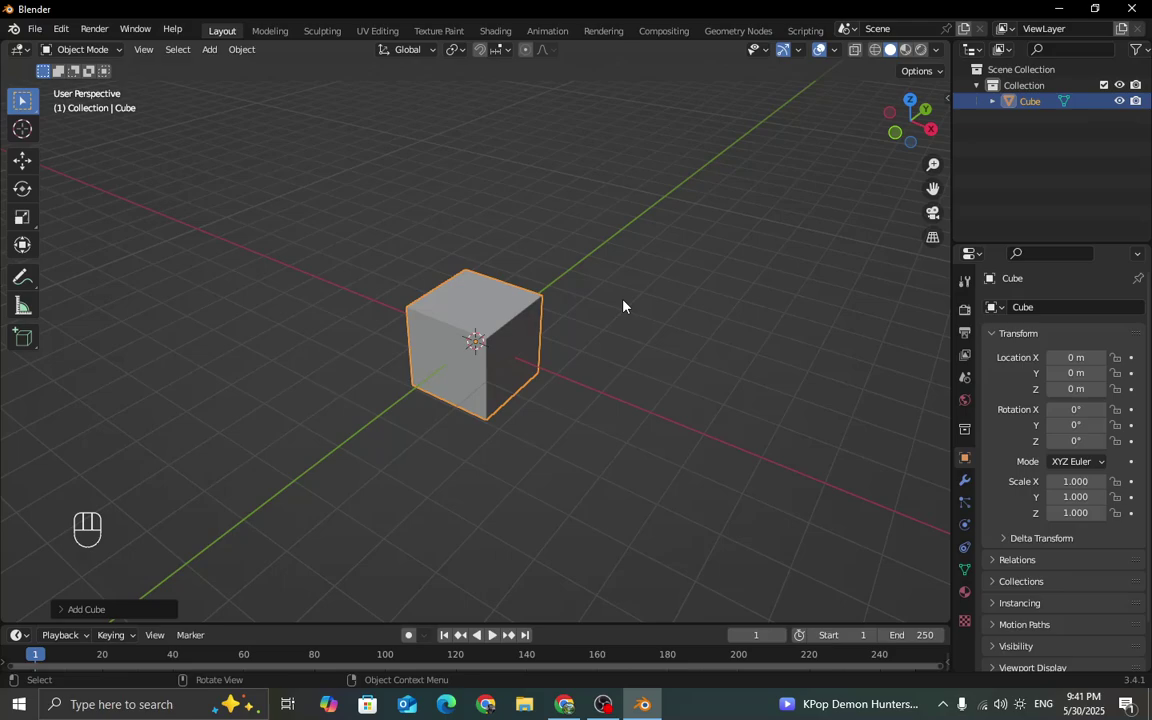
# Flatten the cube into a thin slab by scaling it along the Z axis to about 0.083.
pyautogui.moveTo(689, 368); pyautogui.dragTo(643, 366, button='middle')
pyautogui.scroll(-2, 642, 367)
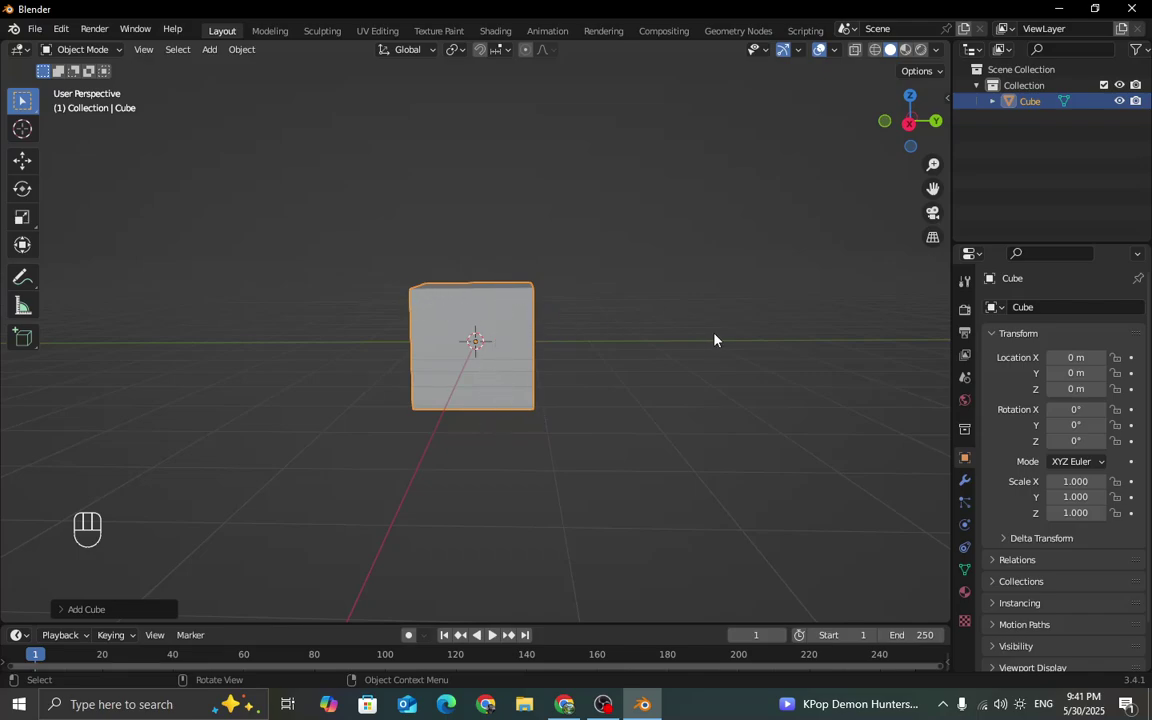
pyautogui.press('s')
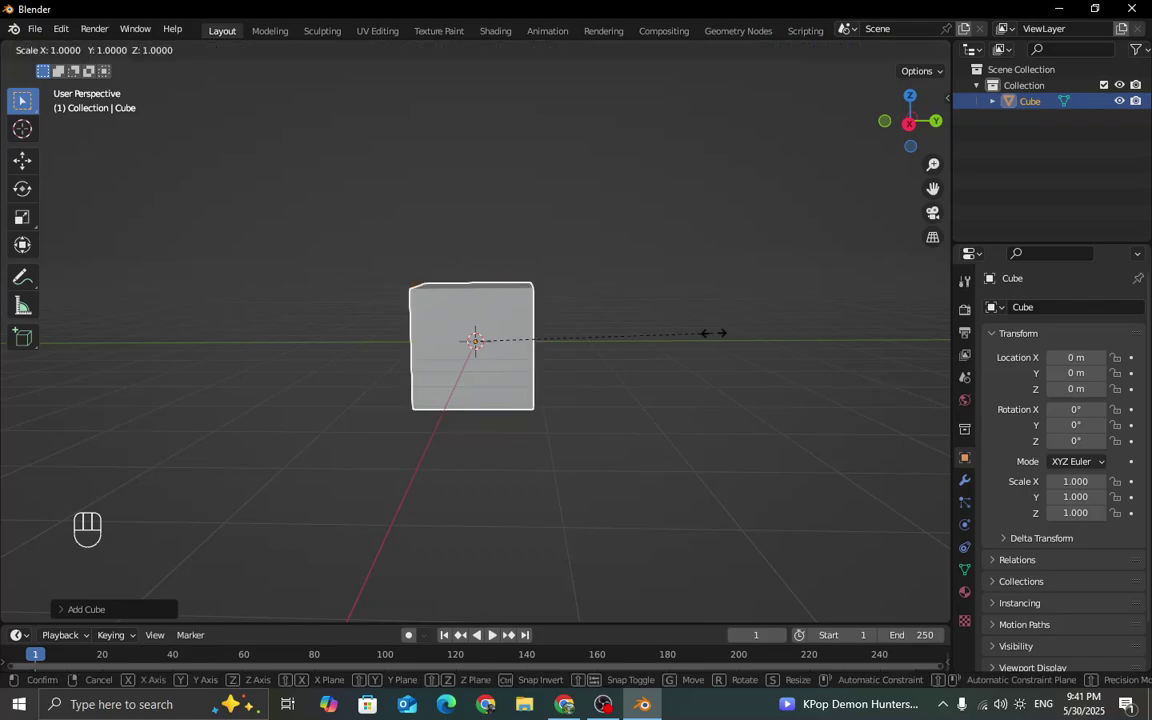
pyautogui.press('z')
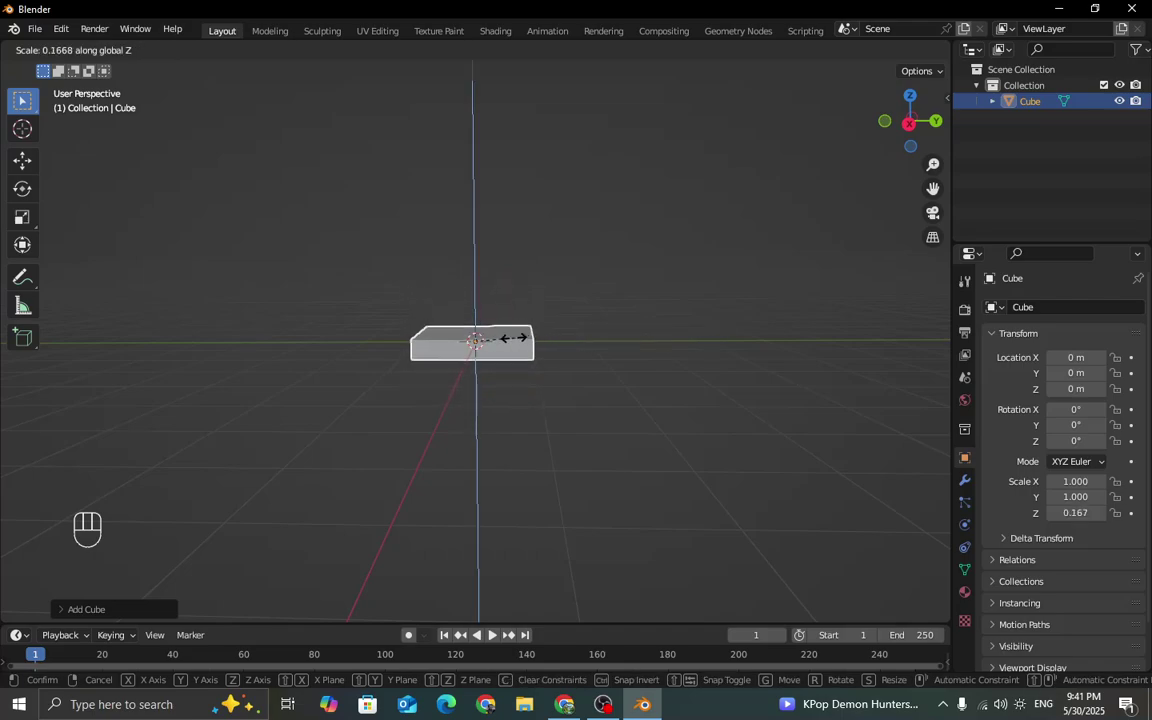
pyautogui.click(490, 340)
# Stretch the slab along the Y axis to a scale of about 2.58 and along X to about 1.2.
pyautogui.moveTo(617, 378); pyautogui.dragTo(479, 366, button='middle')
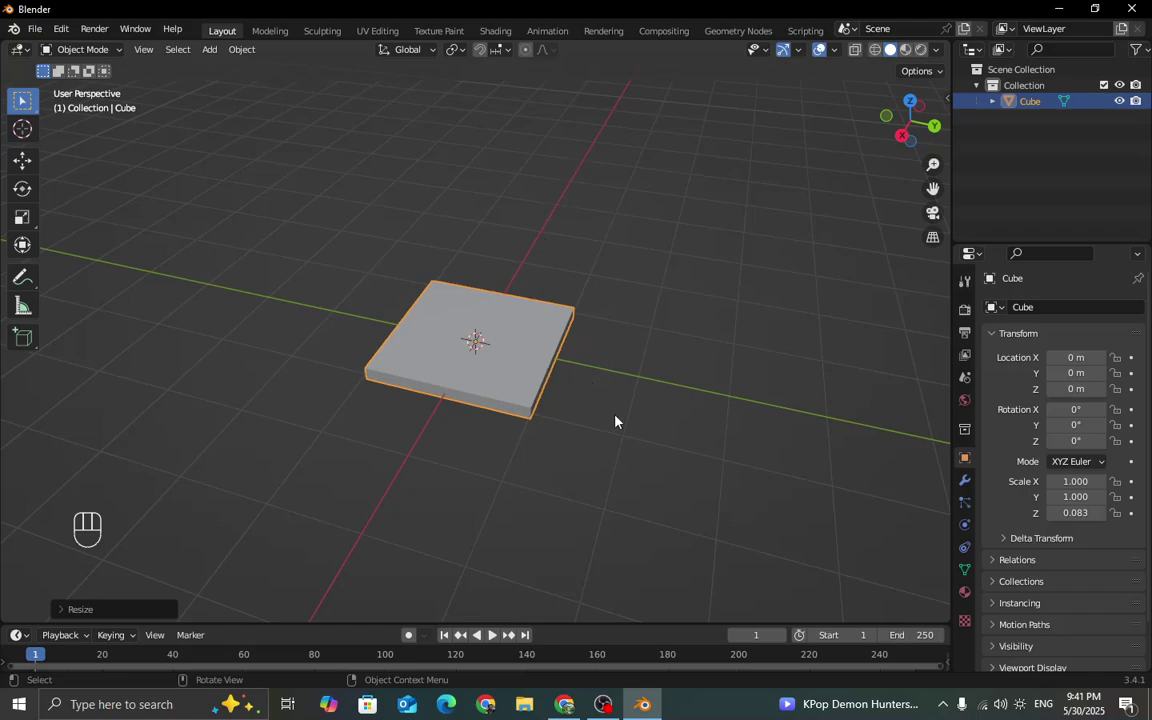
pyautogui.press('s')
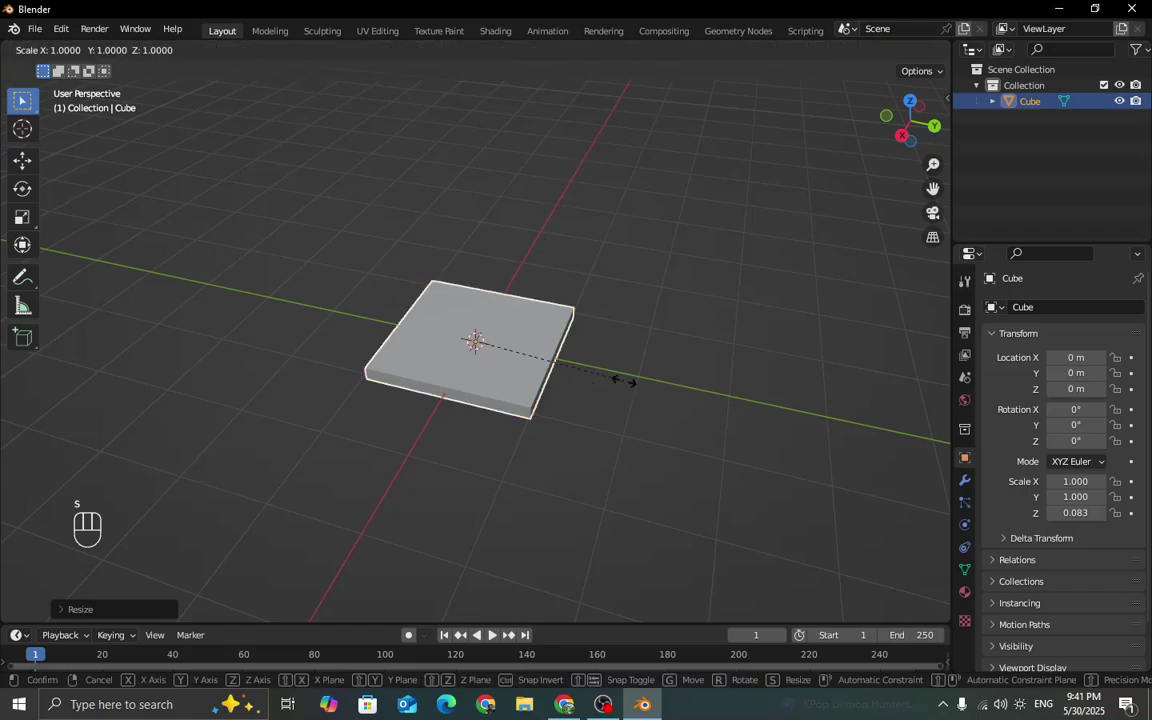
pyautogui.press('y')
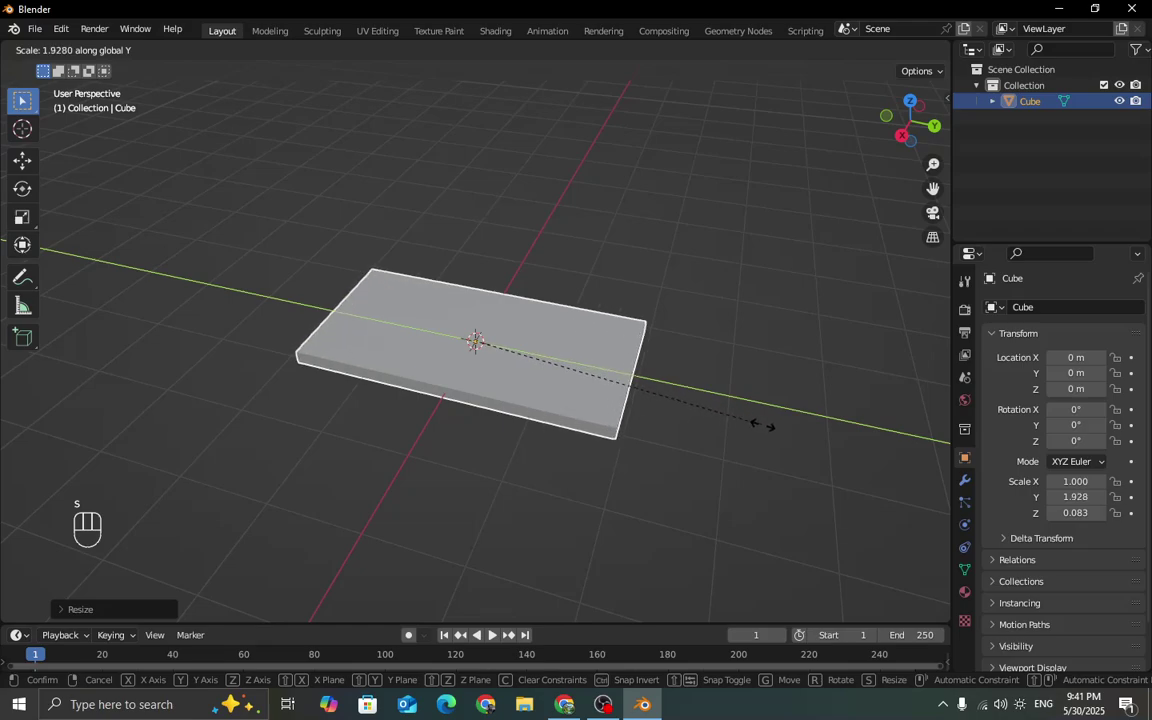
pyautogui.click(862, 444)
pyautogui.press('s')
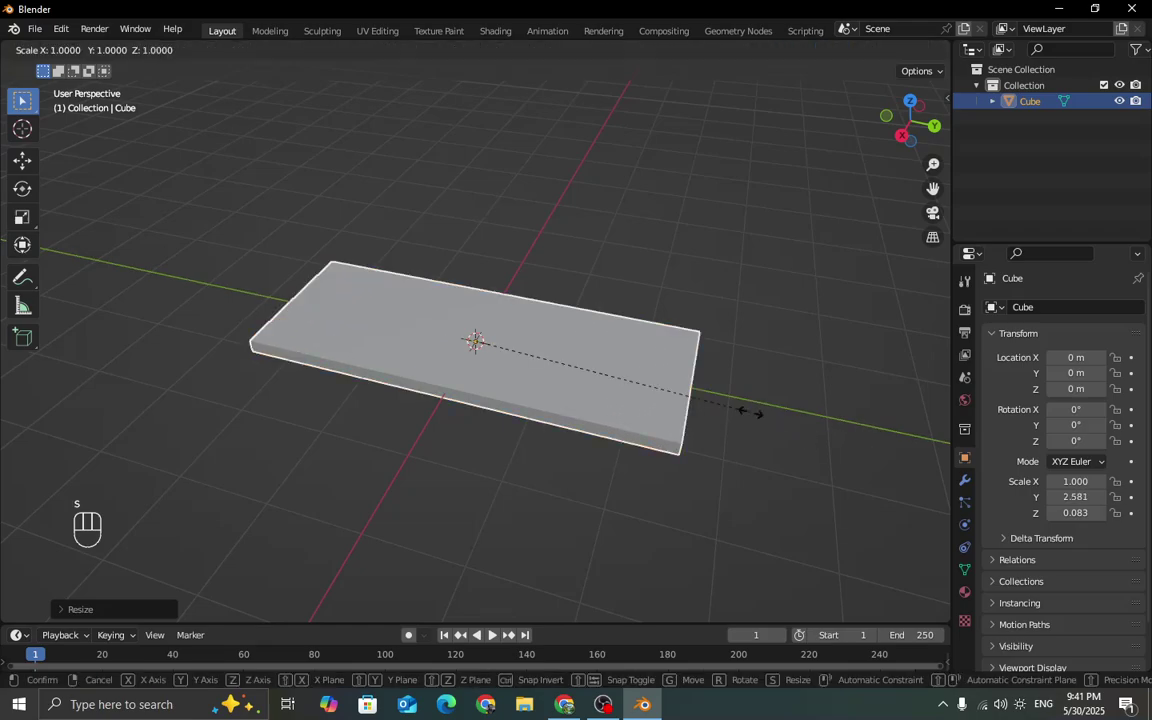
pyautogui.press('x')
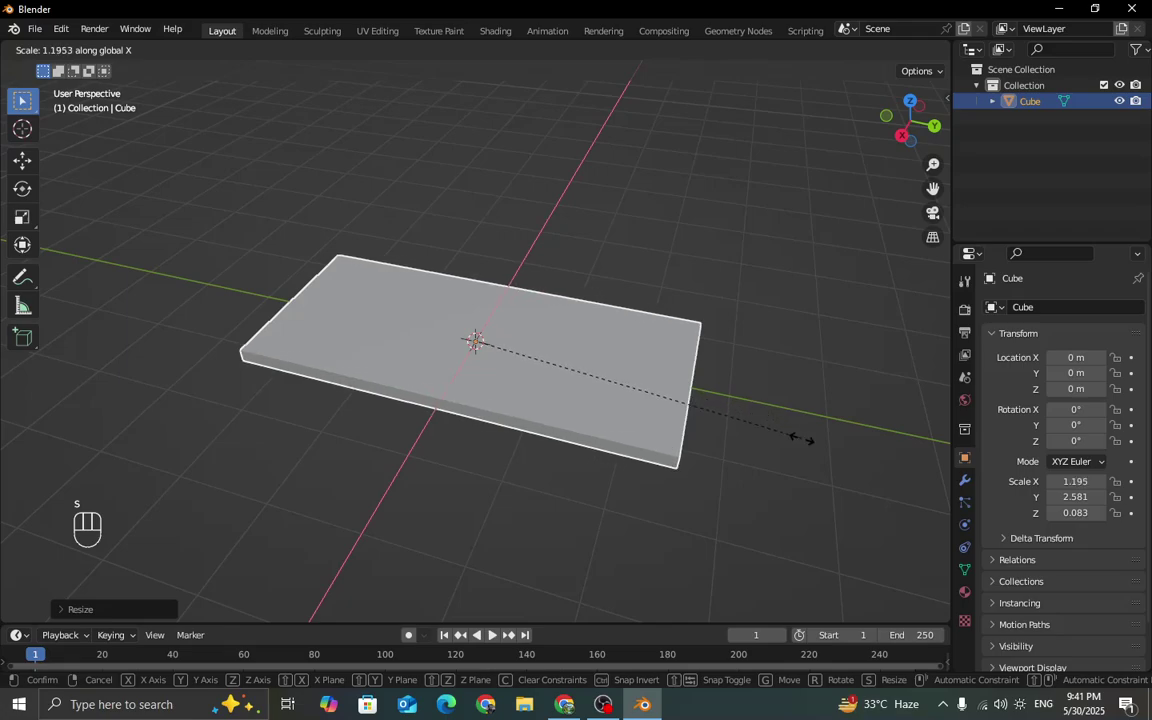
pyautogui.click(802, 441)
# Add a second cube mesh at the centre of the slab.
pyautogui.moveTo(766, 418); pyautogui.dragTo(746, 365, button='middle')
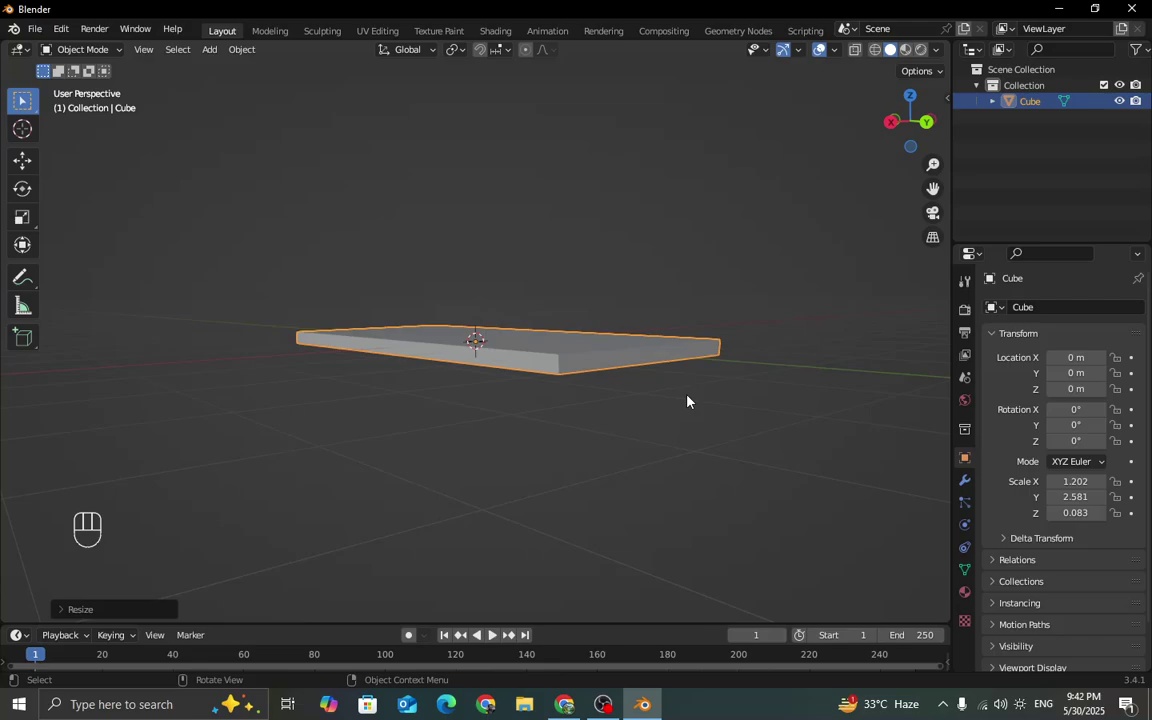
pyautogui.hotkey('shift', 'a')
pyautogui.moveTo(687, 401)
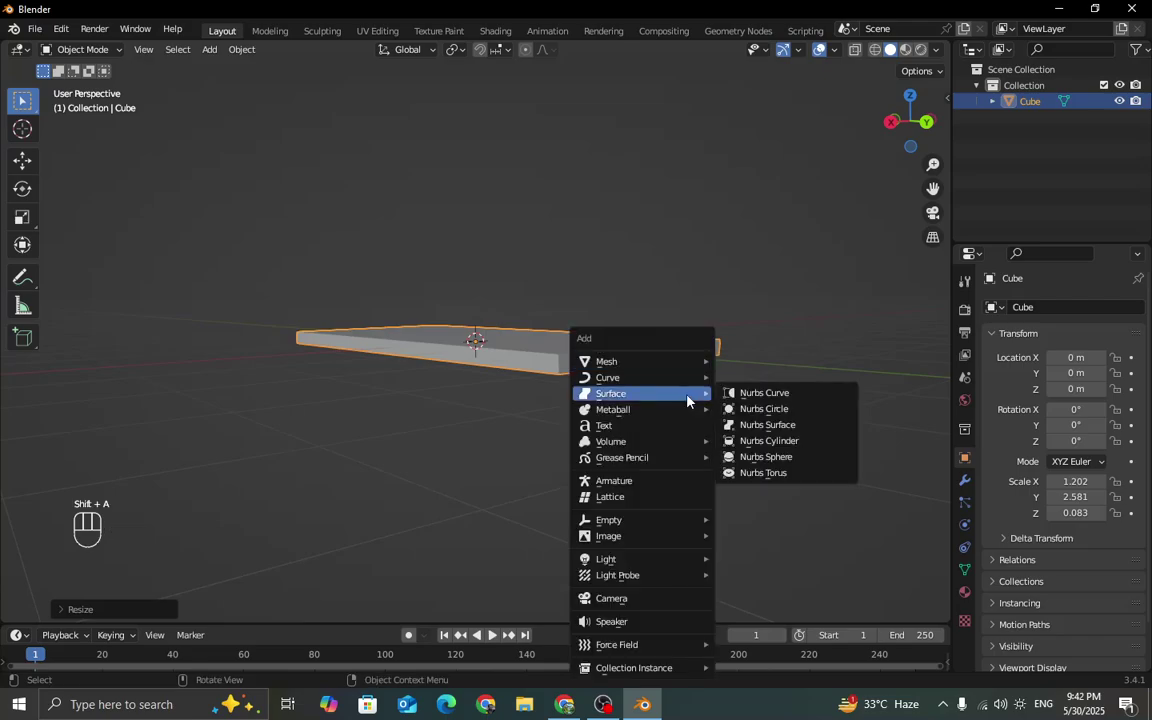
pyautogui.moveTo(676, 366)
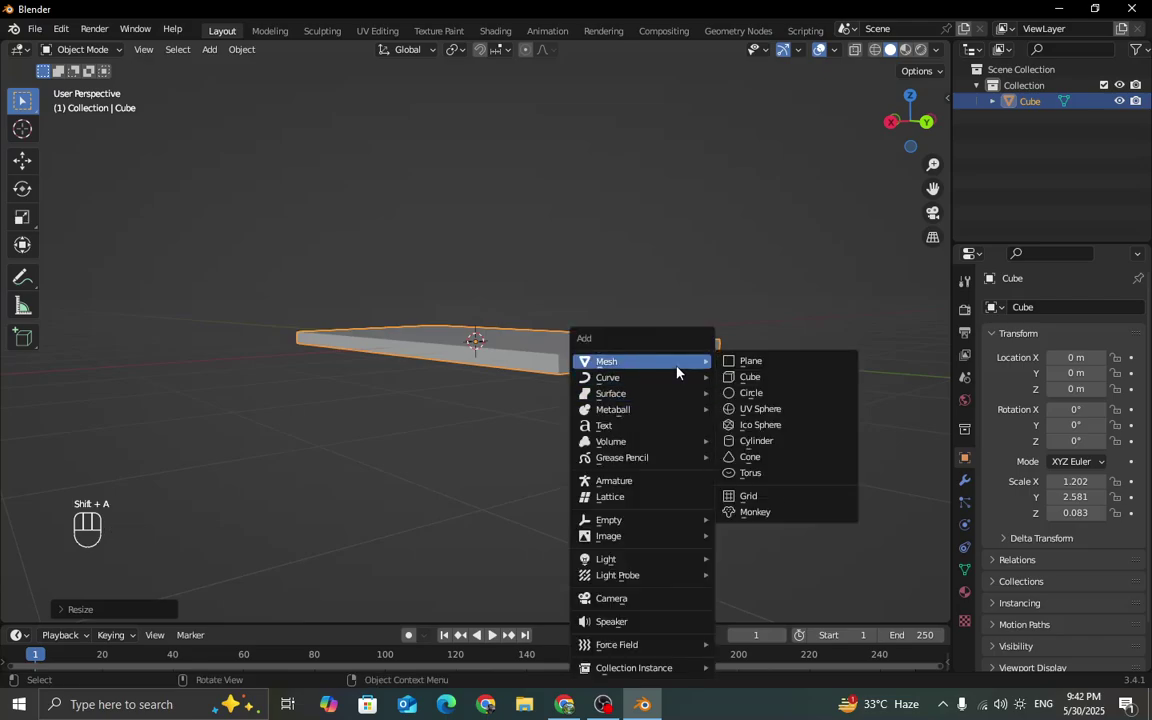
pyautogui.click(759, 379)
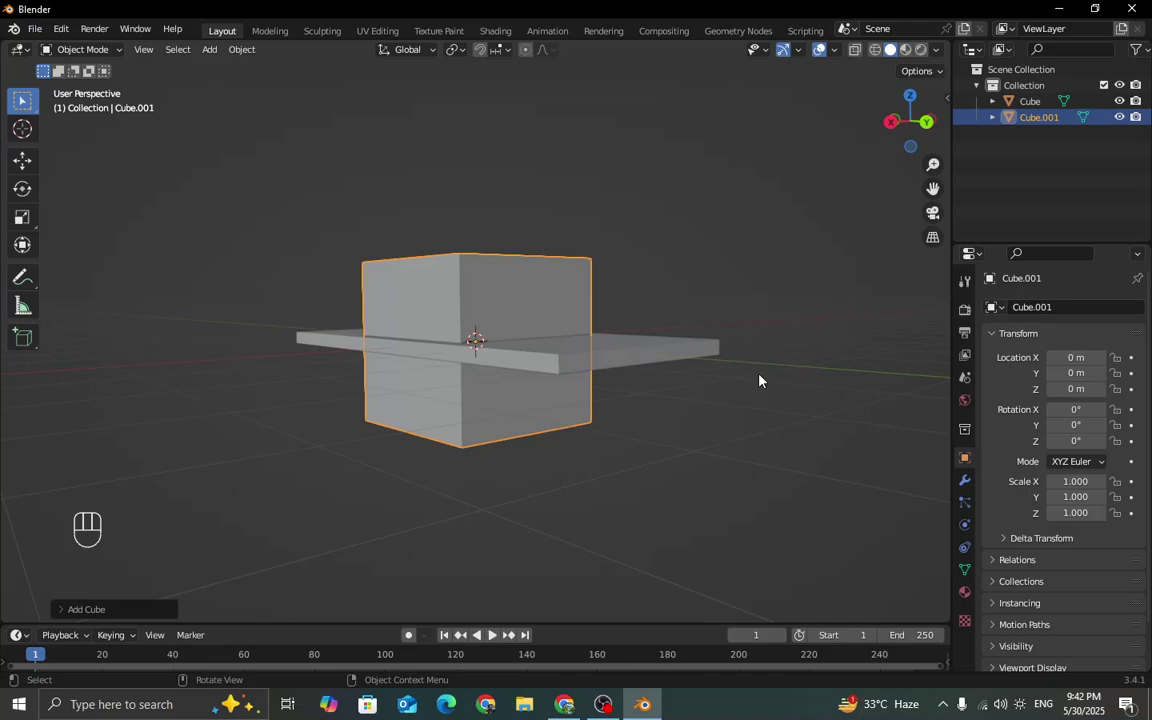
# Scale the second cube uniformly down to about 0.068.
pyautogui.moveTo(759, 379); pyautogui.dragTo(689, 409, button='middle')
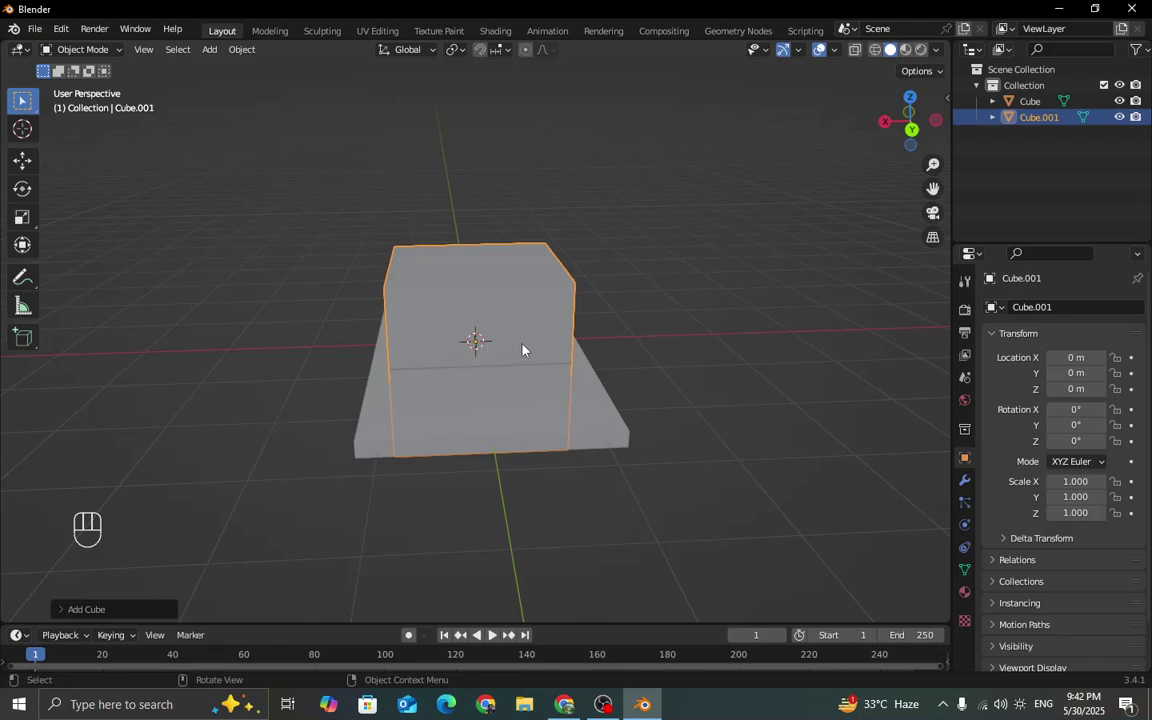
pyautogui.scroll(-2, 522, 344)
pyautogui.scroll(2, 522, 344)
pyautogui.scroll(1, 522, 349)
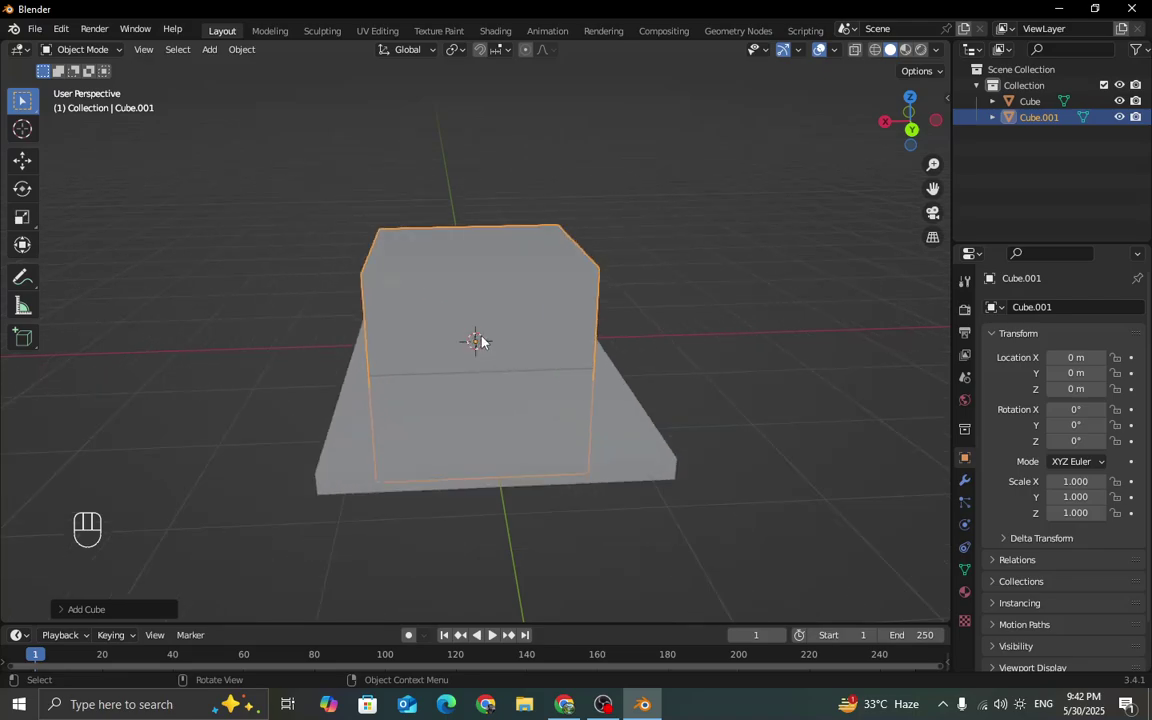
pyautogui.scroll(-1, 481, 342)
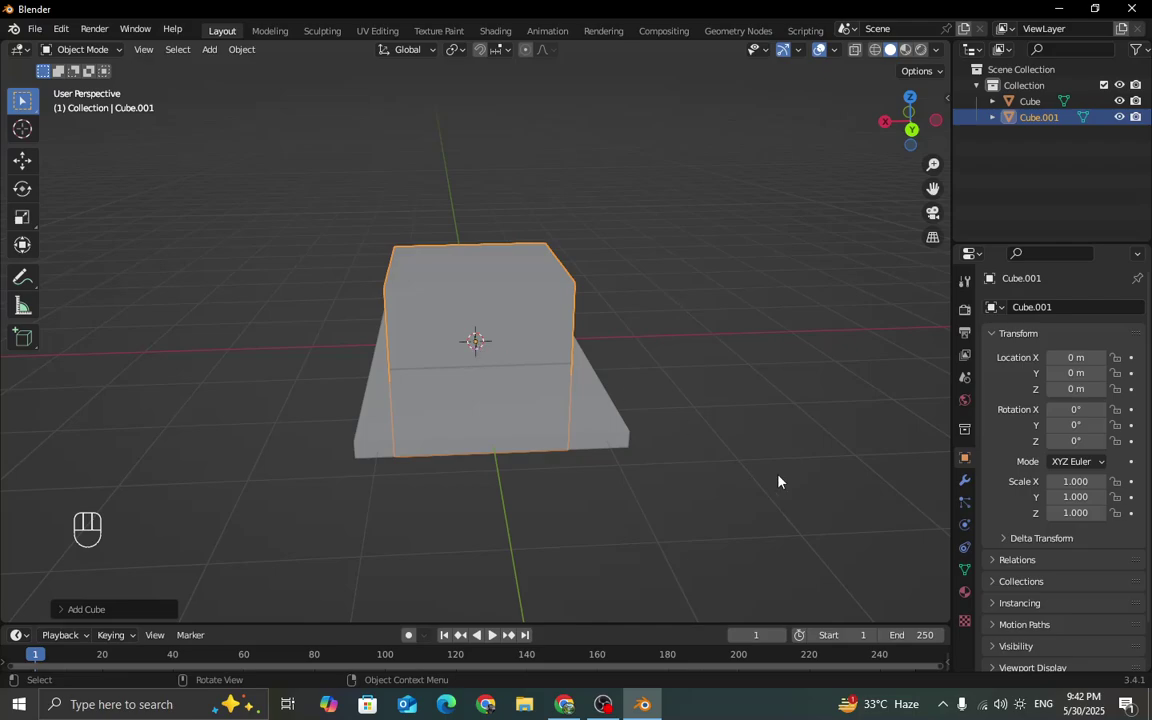
pyautogui.scroll(-2, 694, 396)
pyautogui.moveTo(581, 356); pyautogui.dragTo(658, 359, button='middle')
pyautogui.scroll(4, 661, 353)
pyautogui.moveTo(748, 363); pyautogui.dragTo(627, 469, button='middle')
pyautogui.press('s')
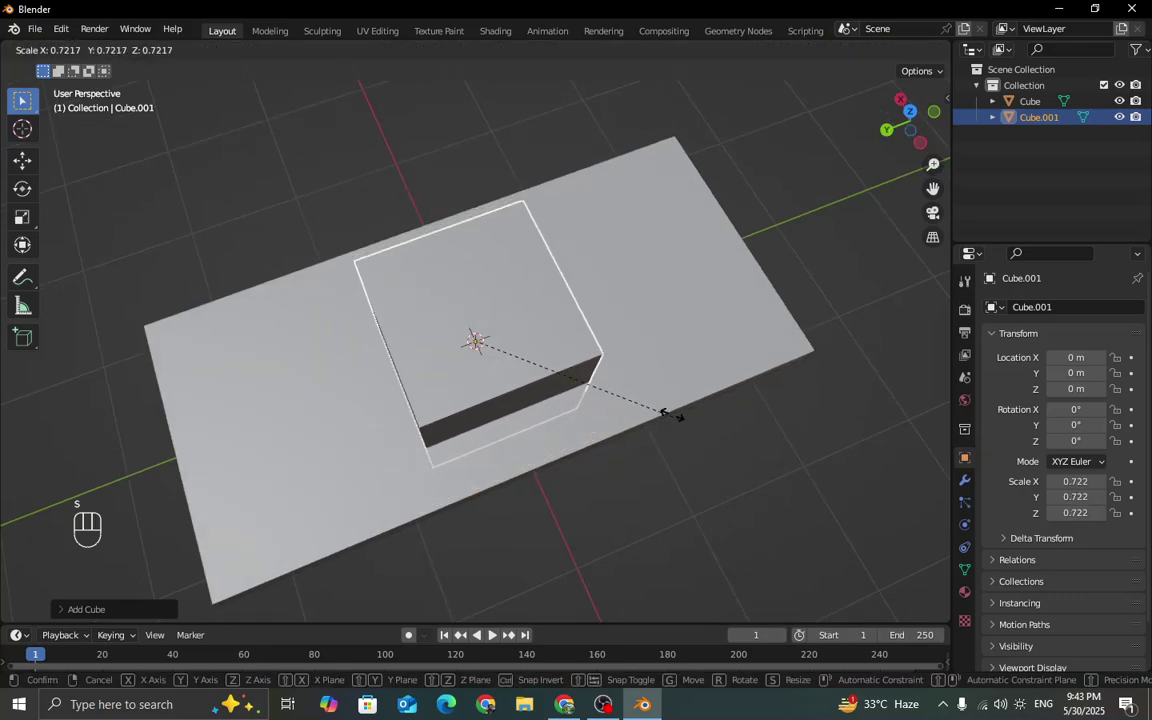
pyautogui.click(504, 342)
# Move the small cube along the X axis to about -1.05 m, close to the slab's long edge.
pyautogui.moveTo(504, 342)
pyautogui.mouseDown(button='middle')
pyautogui.moveTo(568, 332)
pyautogui.moveTo(631, 219)
pyautogui.moveTo(669, 213)
pyautogui.moveTo(484, 345)
pyautogui.mouseUp(button='middle')
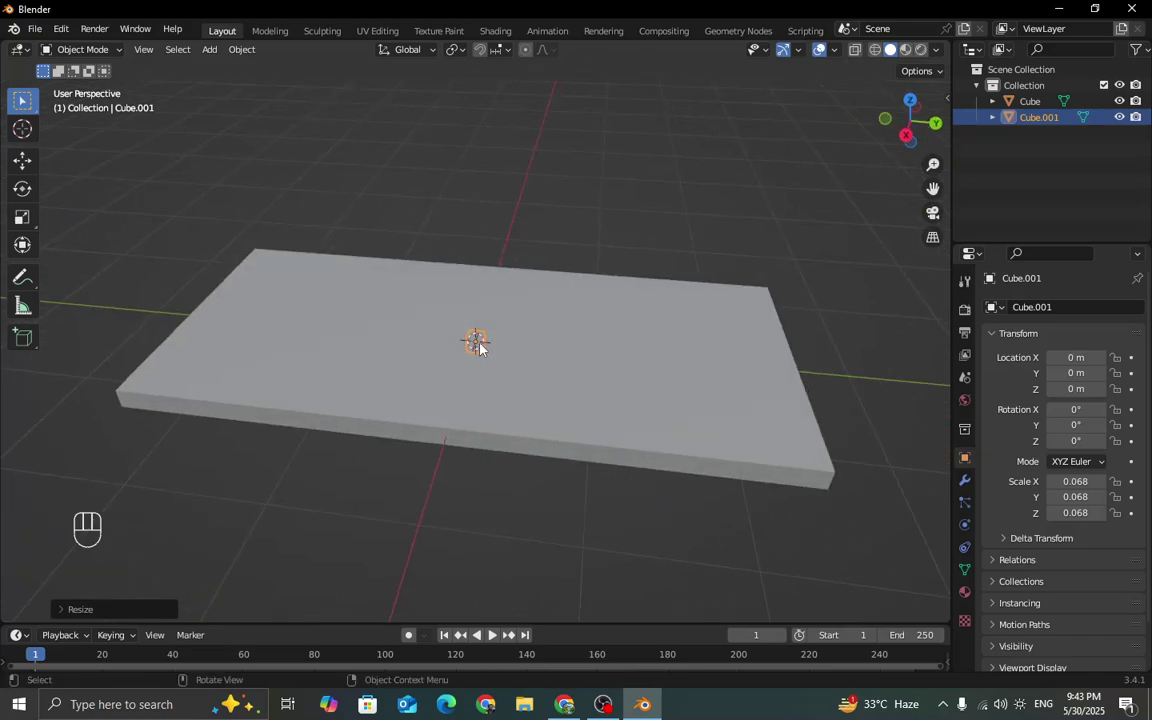
pyautogui.press('g')
pyautogui.press('x')
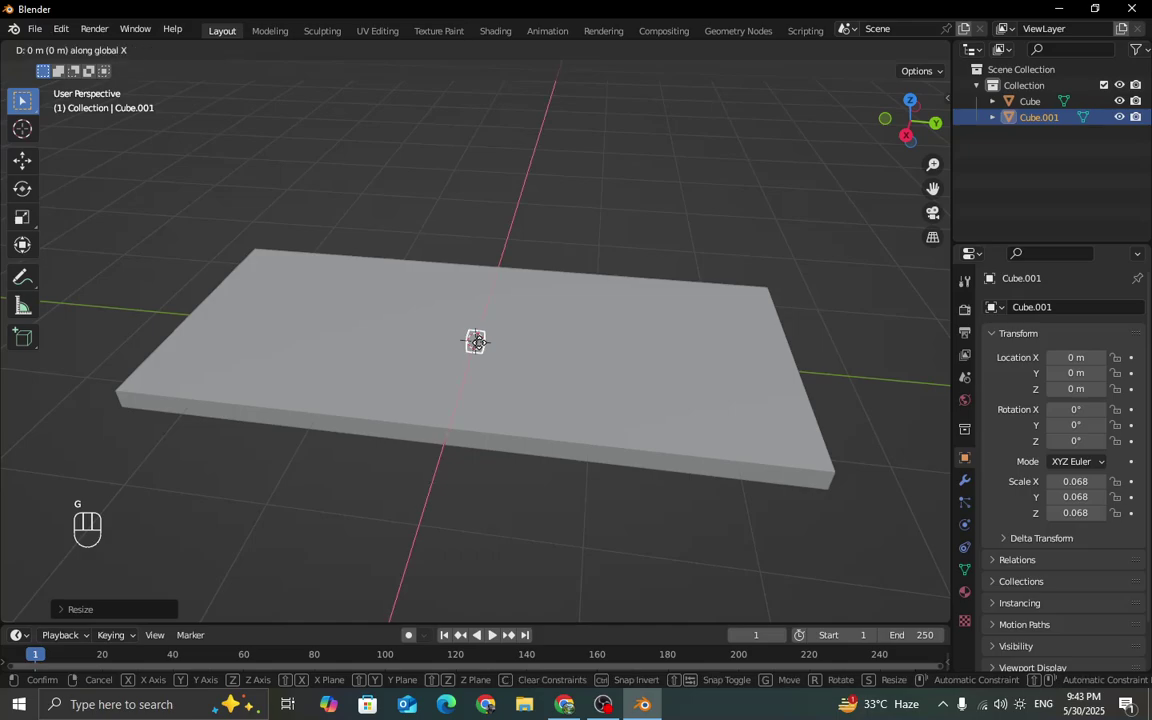
pyautogui.click(521, 294)
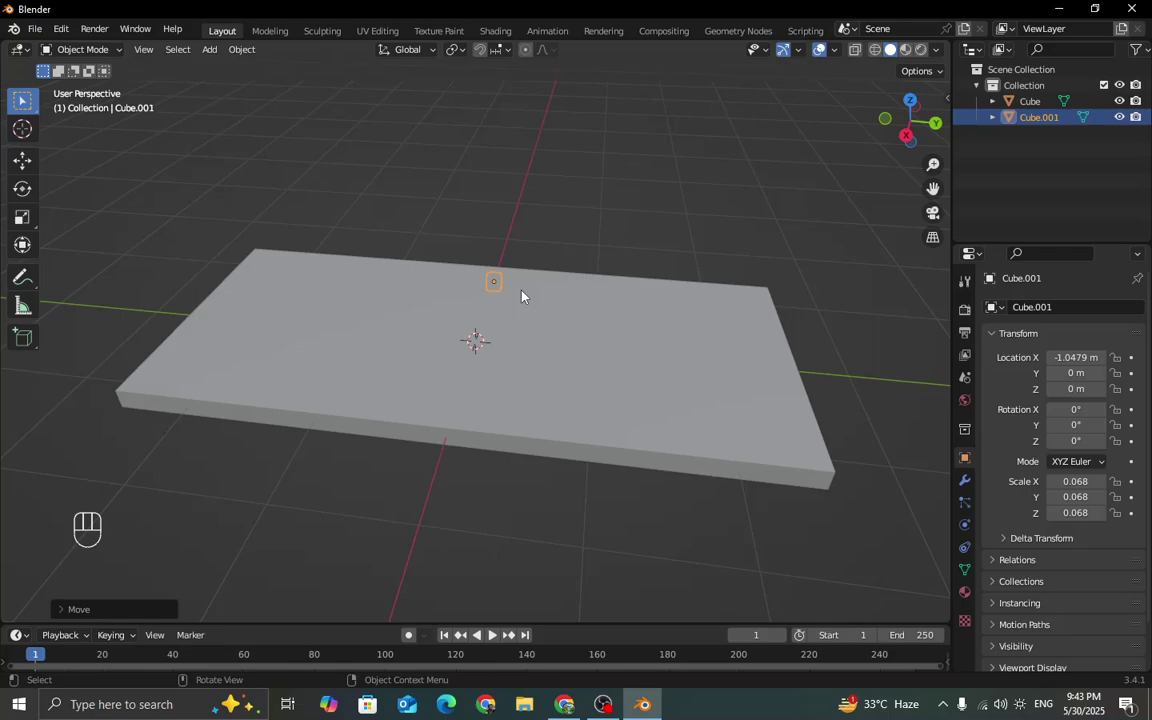
# Examine the slab and small cube from the front, right, top and rotated views, toggling between perspective and orthographic projection.
pyautogui.press('KP_1')
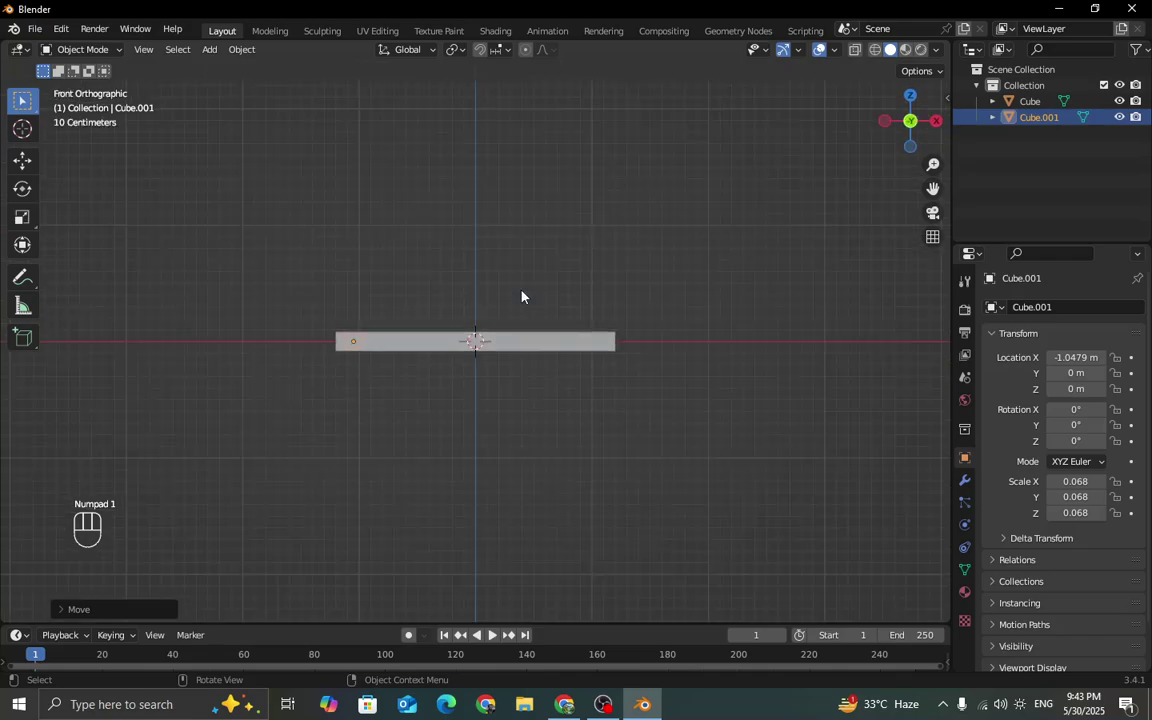
pyautogui.press('KP_1')
pyautogui.press('KP_2')
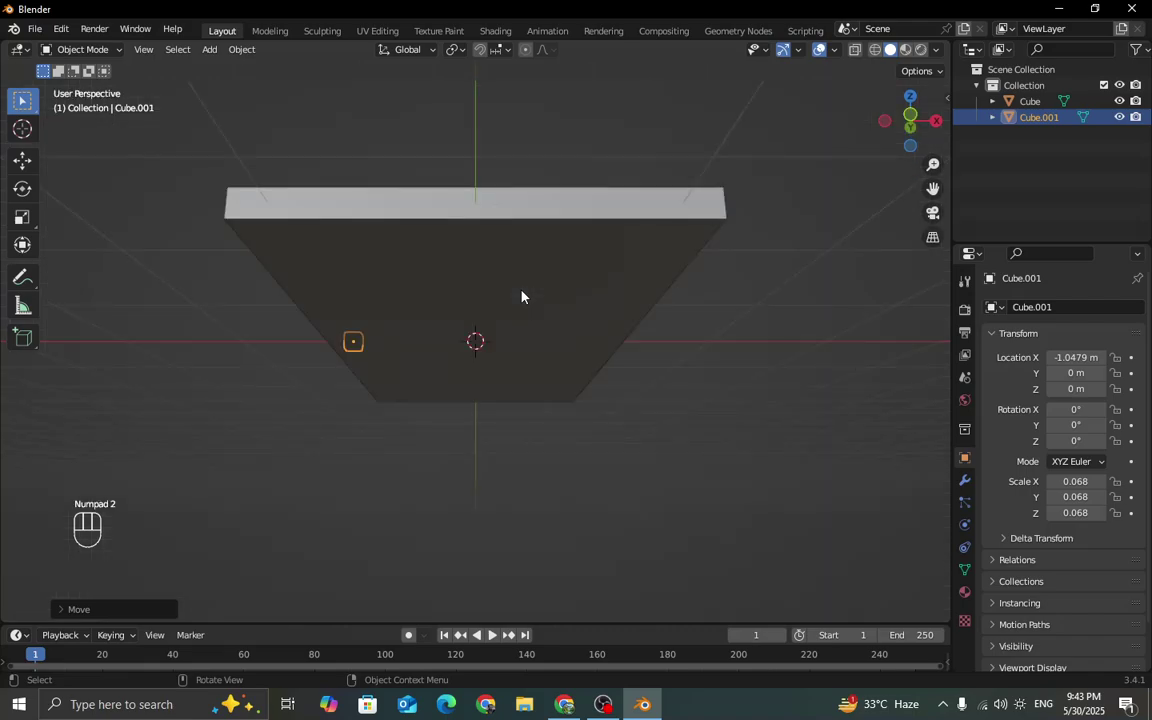
pyautogui.press('KP_3')
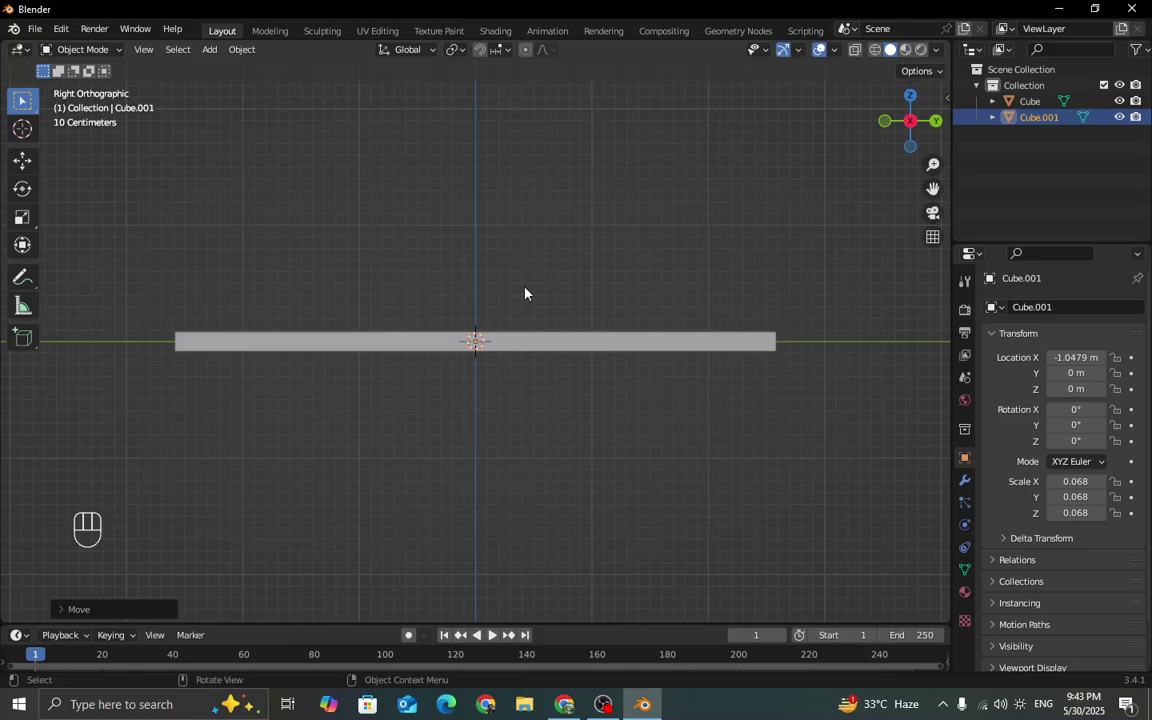
pyautogui.press('KP_6')
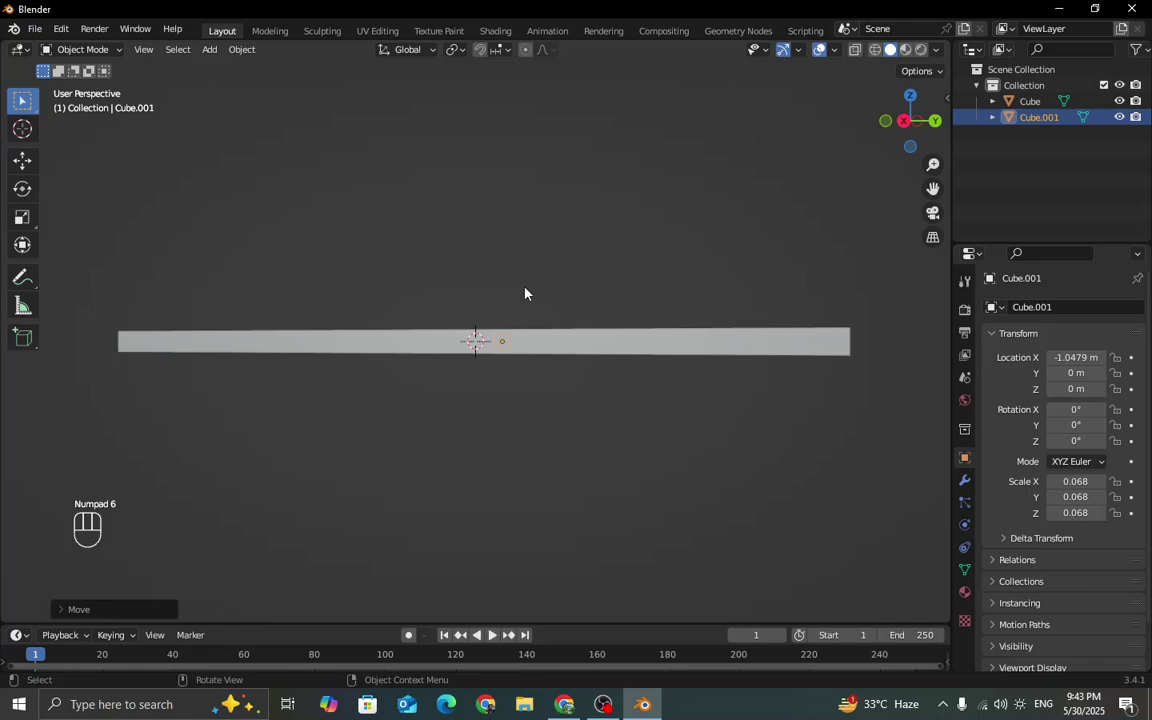
pyautogui.press('KP_5')
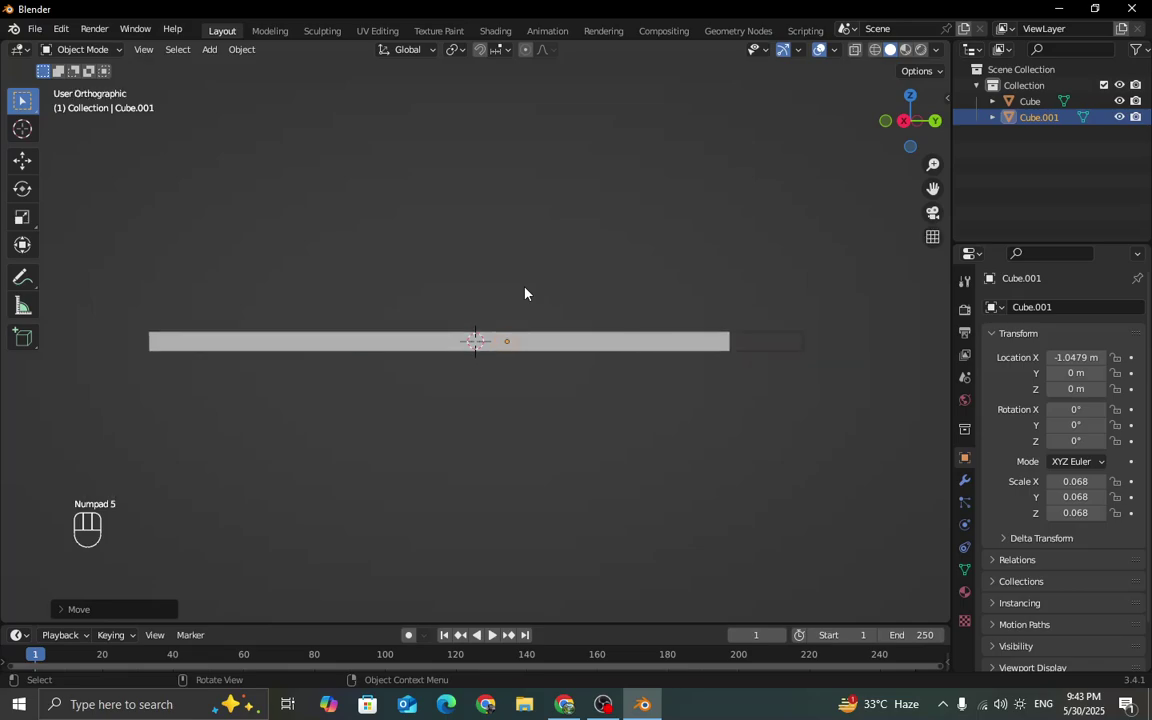
pyautogui.press('KP_4')
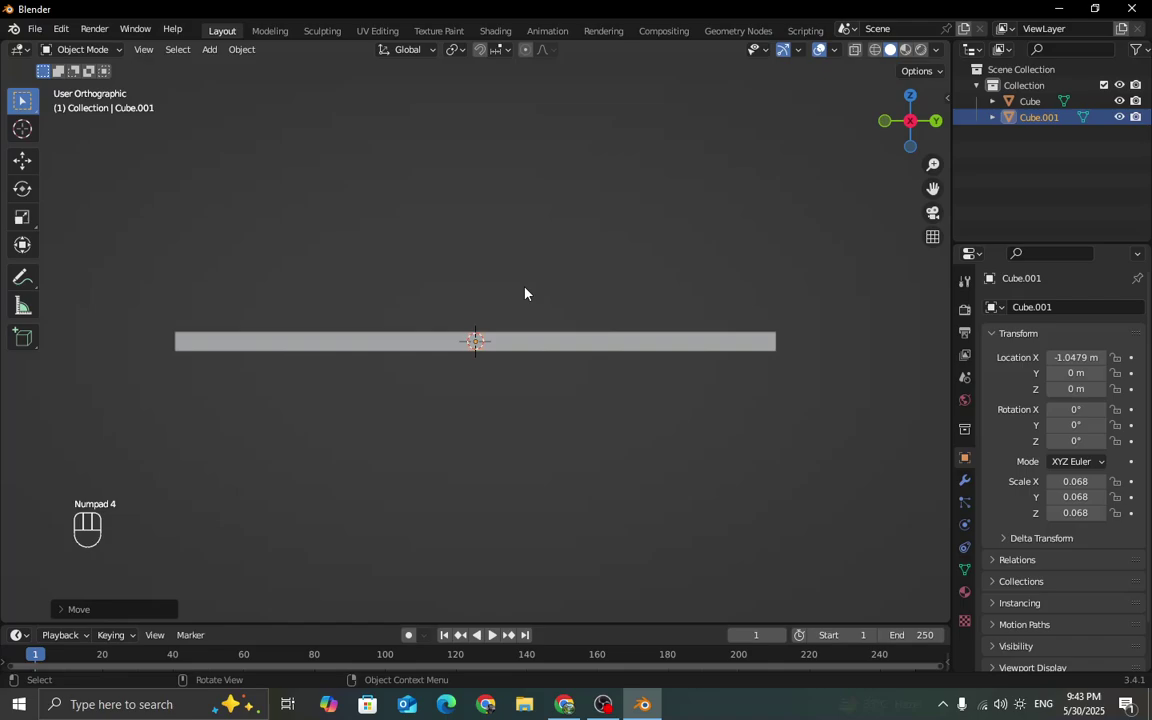
pyautogui.press('KP_7')
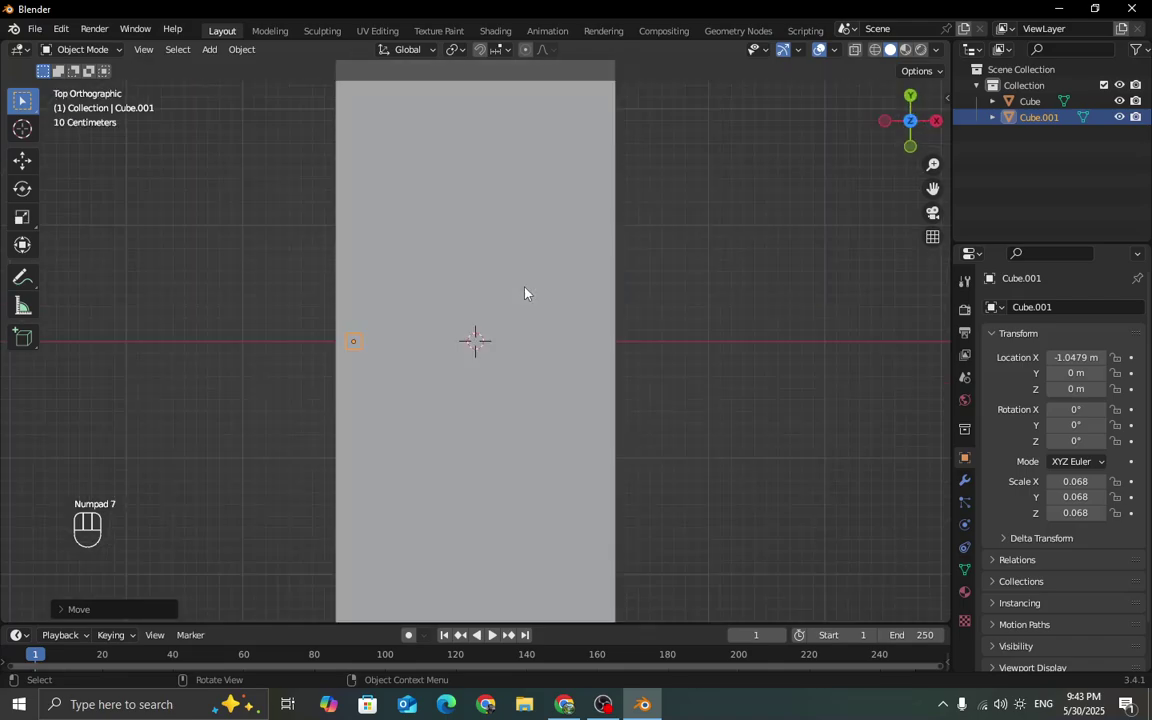
pyautogui.press('KP_8')
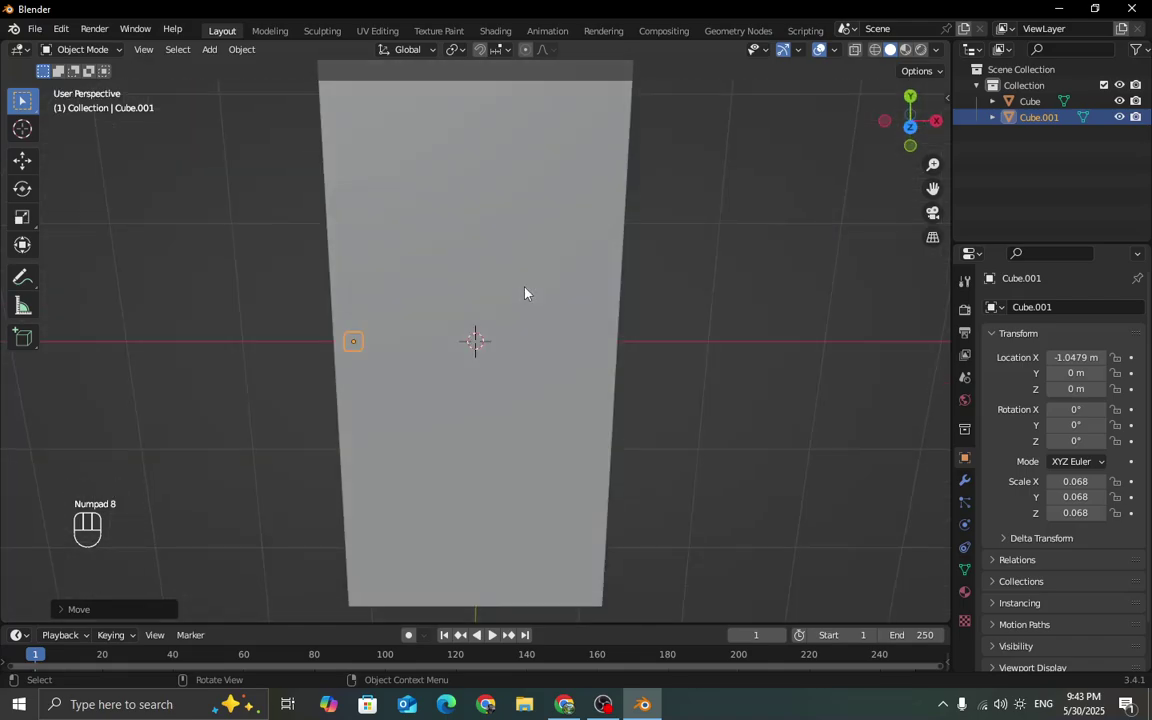
pyautogui.press('KP_9')
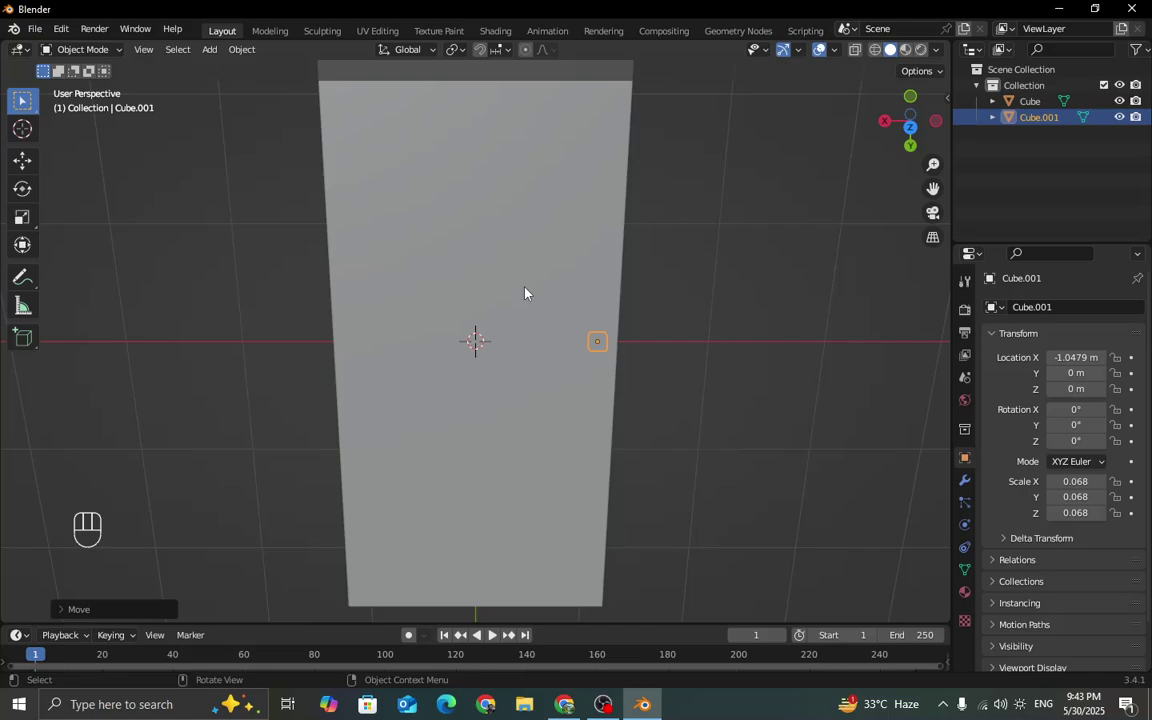
# In the top orthographic view, move the small cube along Y to about 2.32 m, into the slab's corner.
pyautogui.press('KP_7')
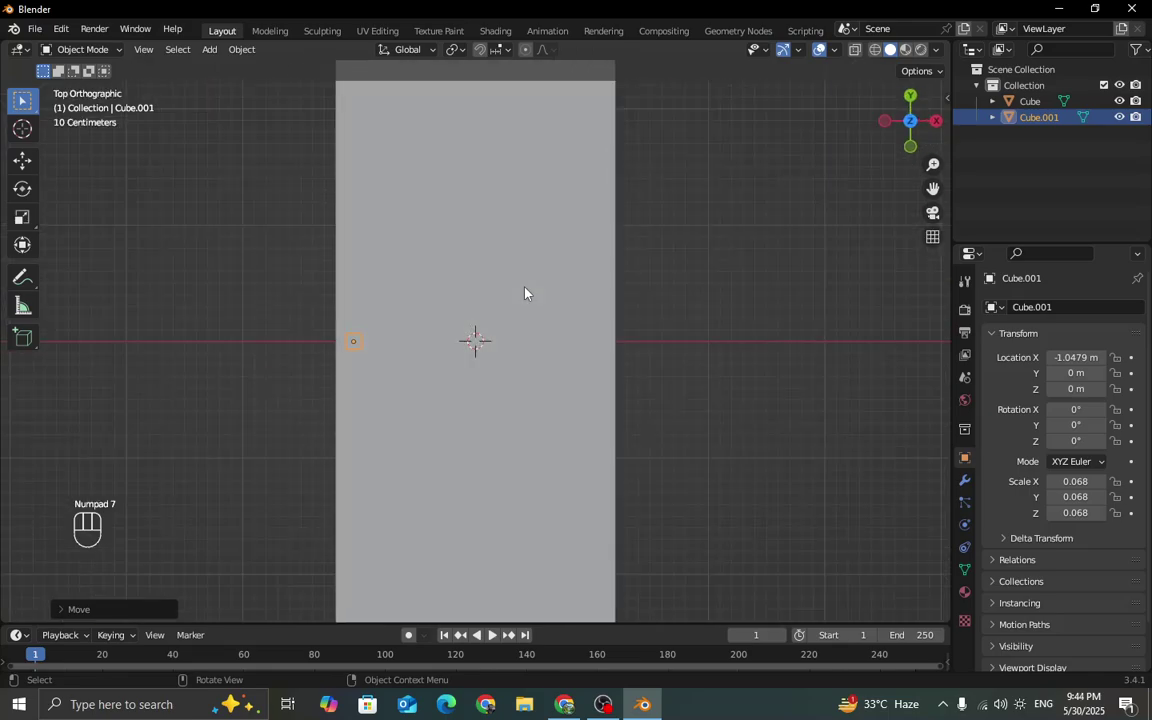
pyautogui.scroll(-2, 575, 290)
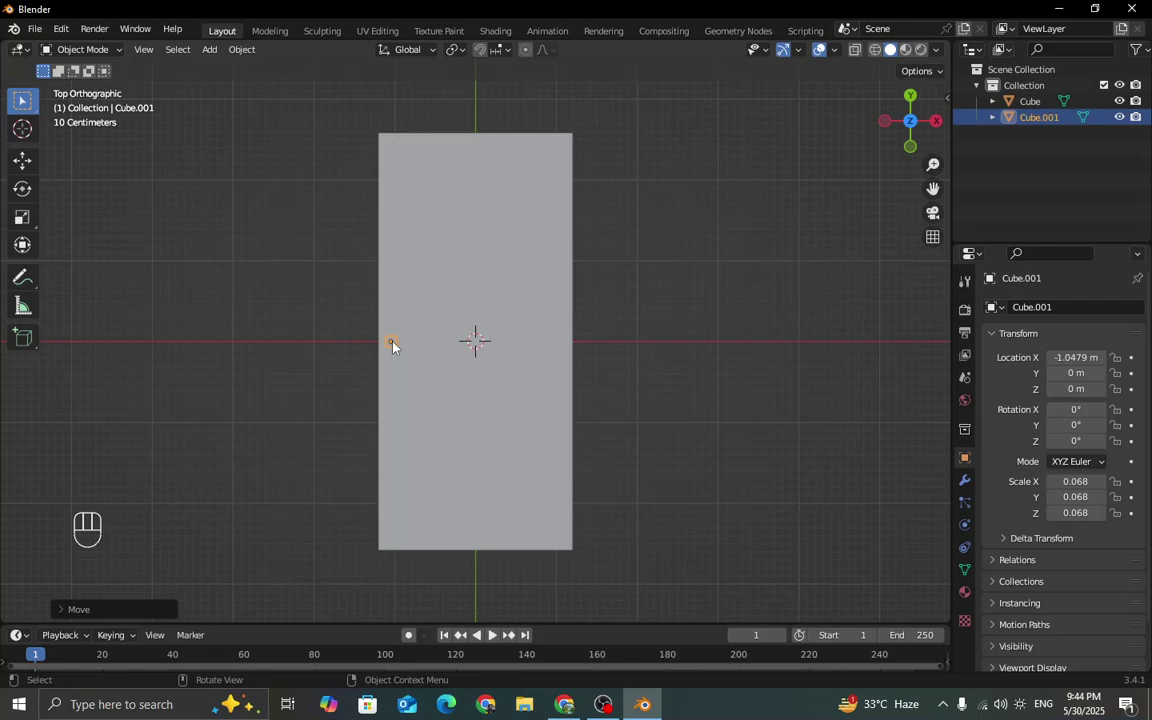
pyautogui.press('g')
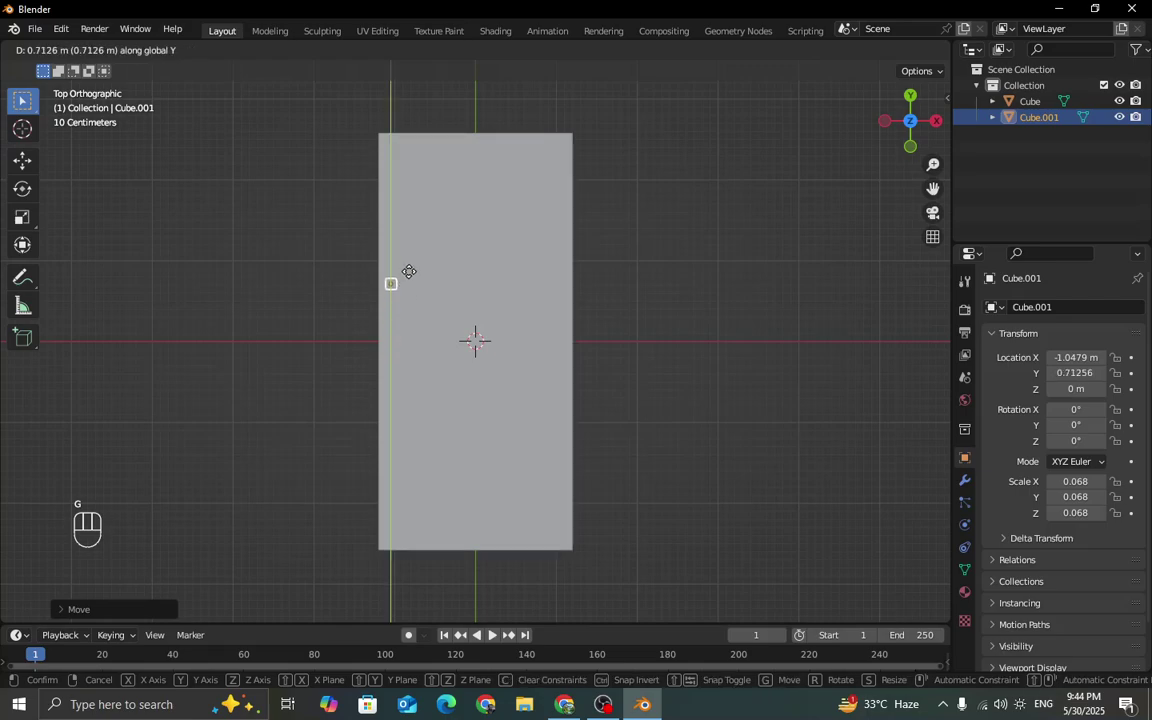
pyautogui.click(391, 154)
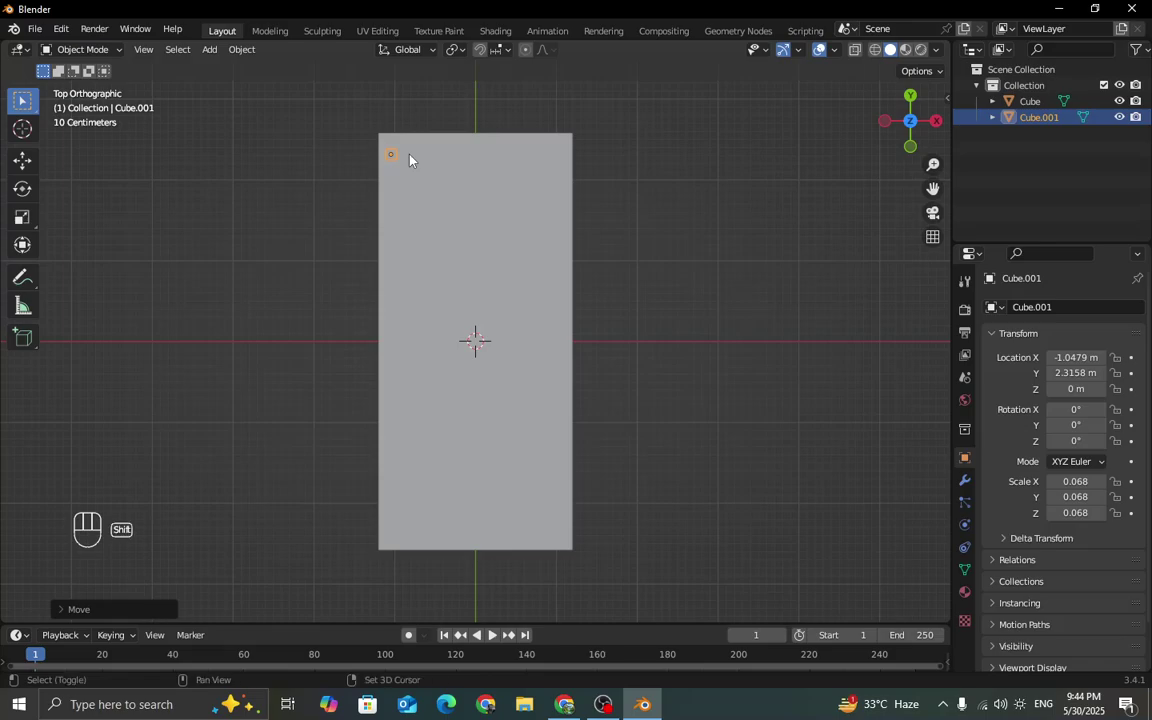
# Duplicate the small corner cube along the X axis to about 1.05 m, near the slab's opposite long edge.
pyautogui.hotkey('shift', 'd')
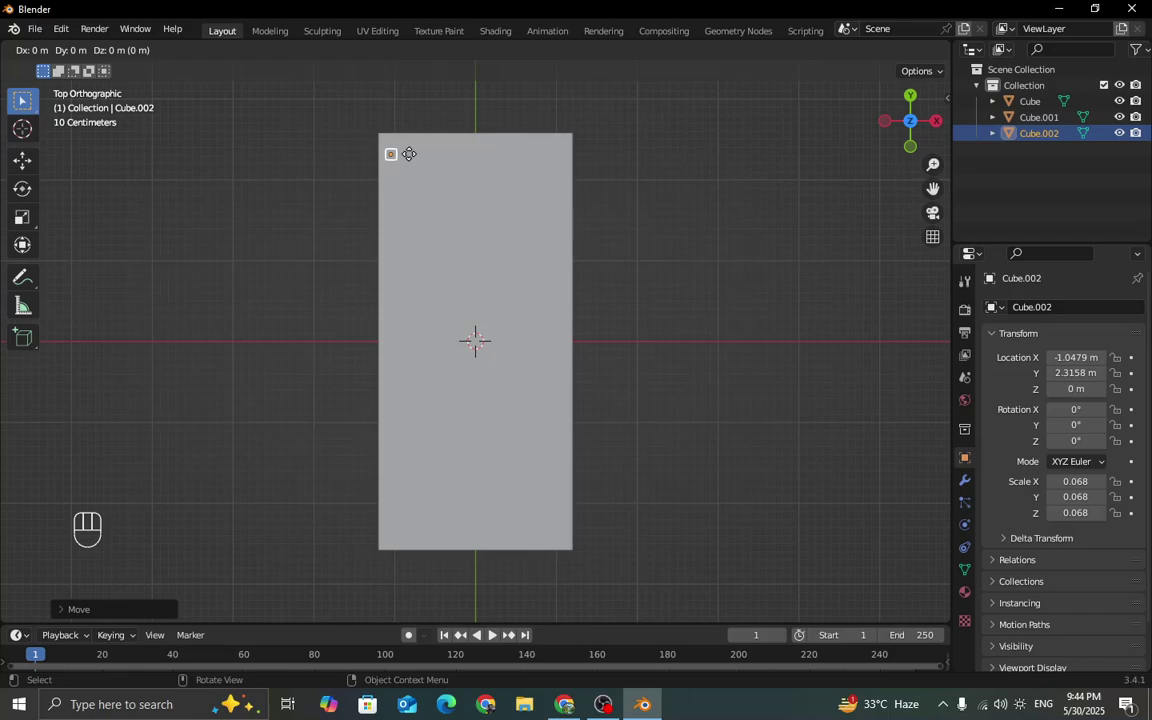
pyautogui.press('x')
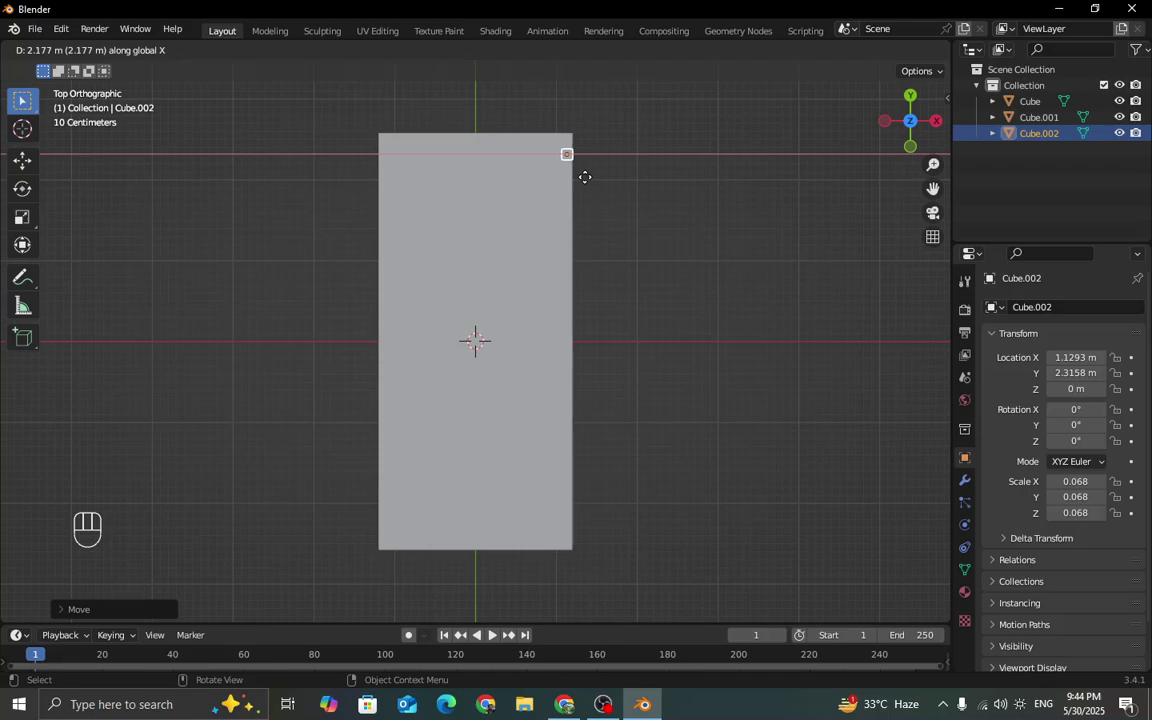
pyautogui.click(580, 178)
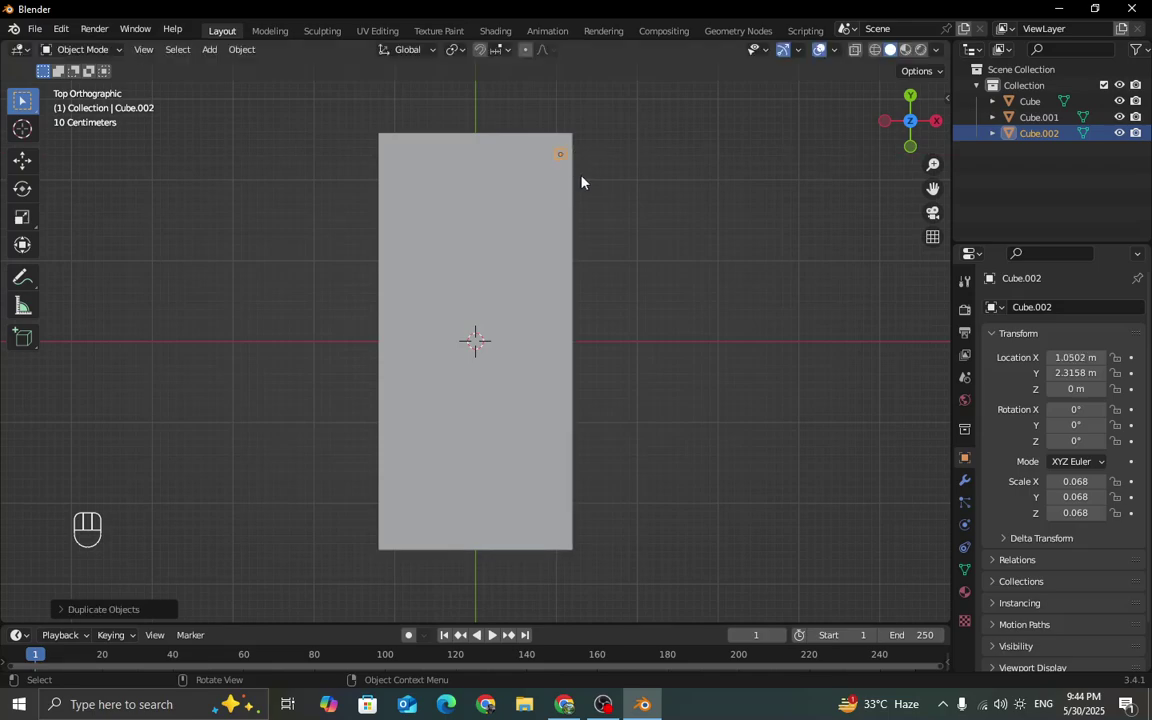
# Inspect the slab from below in perspective and display the scene as wireframe to expose the small cubes inside it.
pyautogui.press('KP_5')
pyautogui.moveTo(670, 274); pyautogui.dragTo(649, 384, button='middle')
pyautogui.scroll(3, 600, 370)
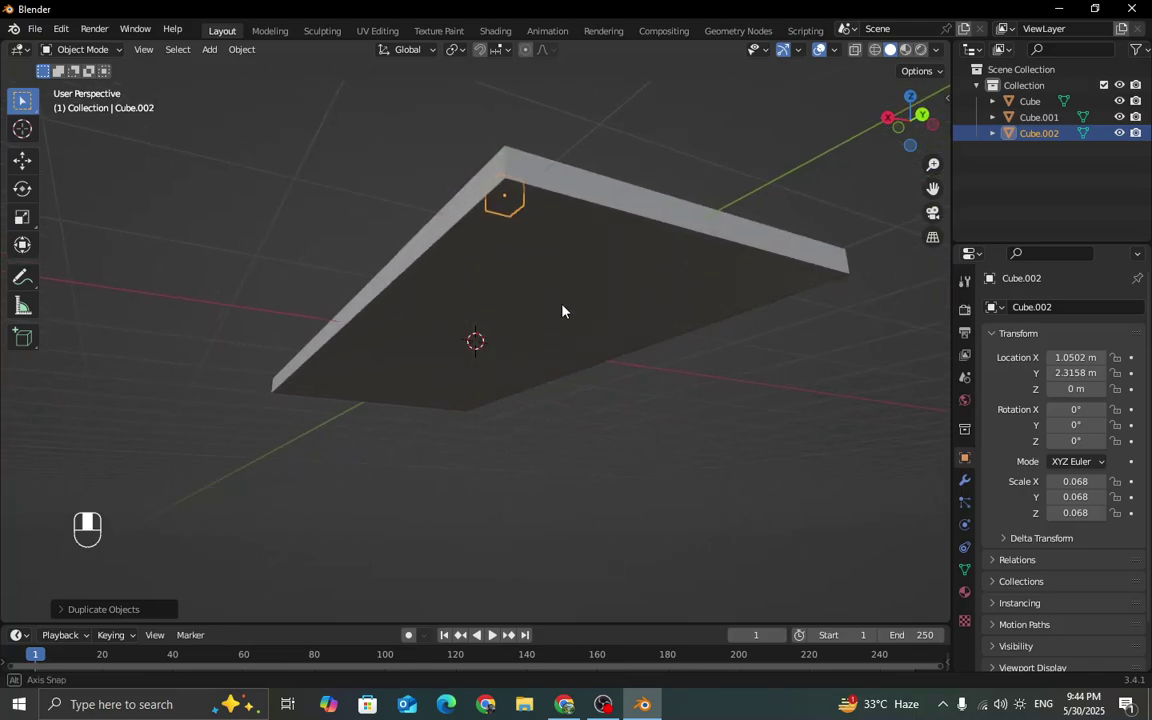
pyautogui.scroll(2, 563, 309)
pyautogui.scroll(-1, 561, 314)
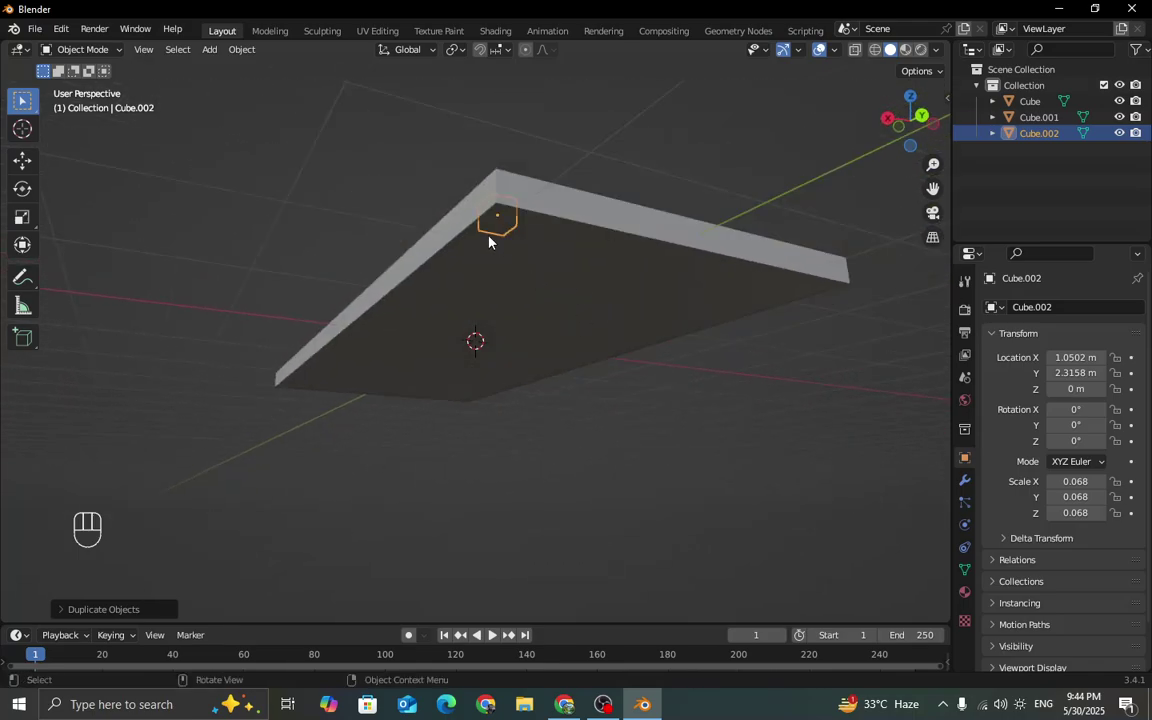
pyautogui.click(542, 260)
pyautogui.moveTo(640, 442); pyautogui.dragTo(648, 464, button='middle')
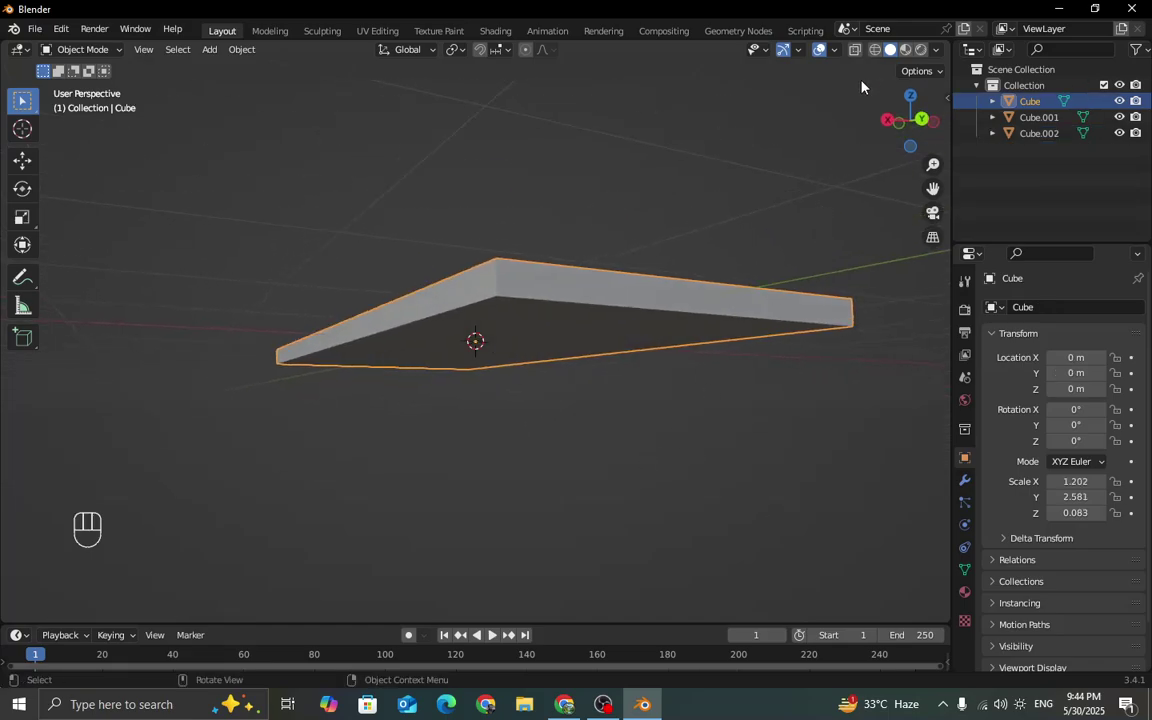
pyautogui.click(875, 50)
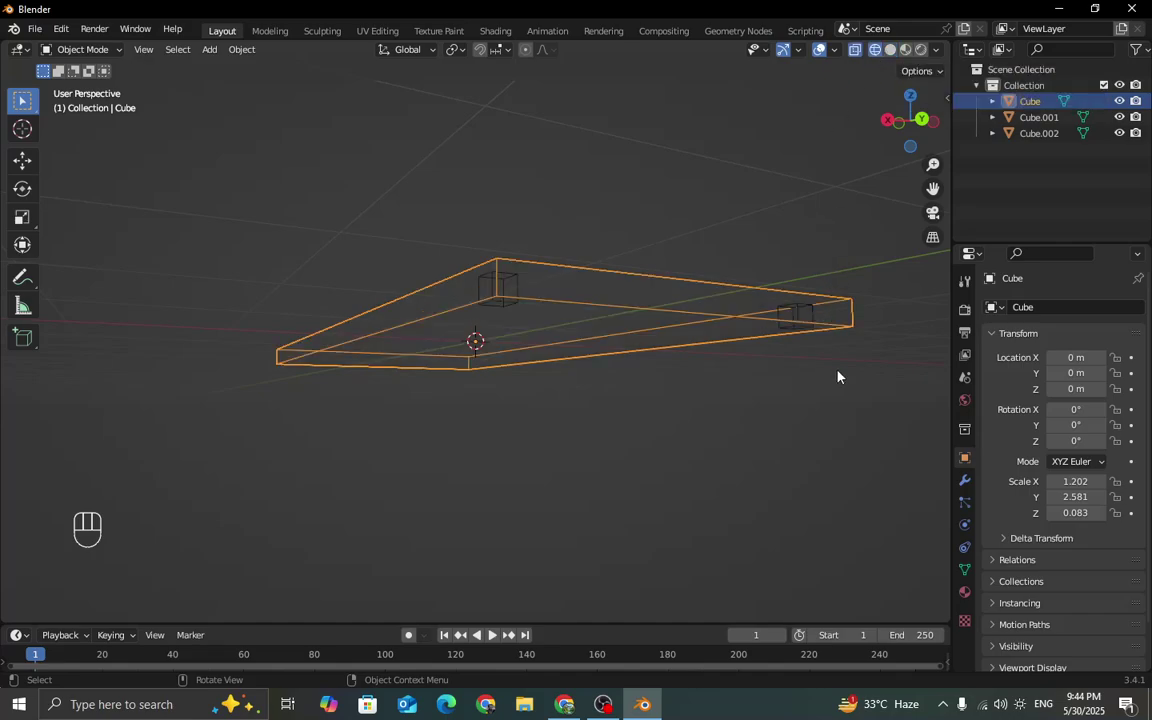
# Lower both small cubes together along Z to about -0.093 m and return the viewport to solid shading.
pyautogui.click(513, 296)
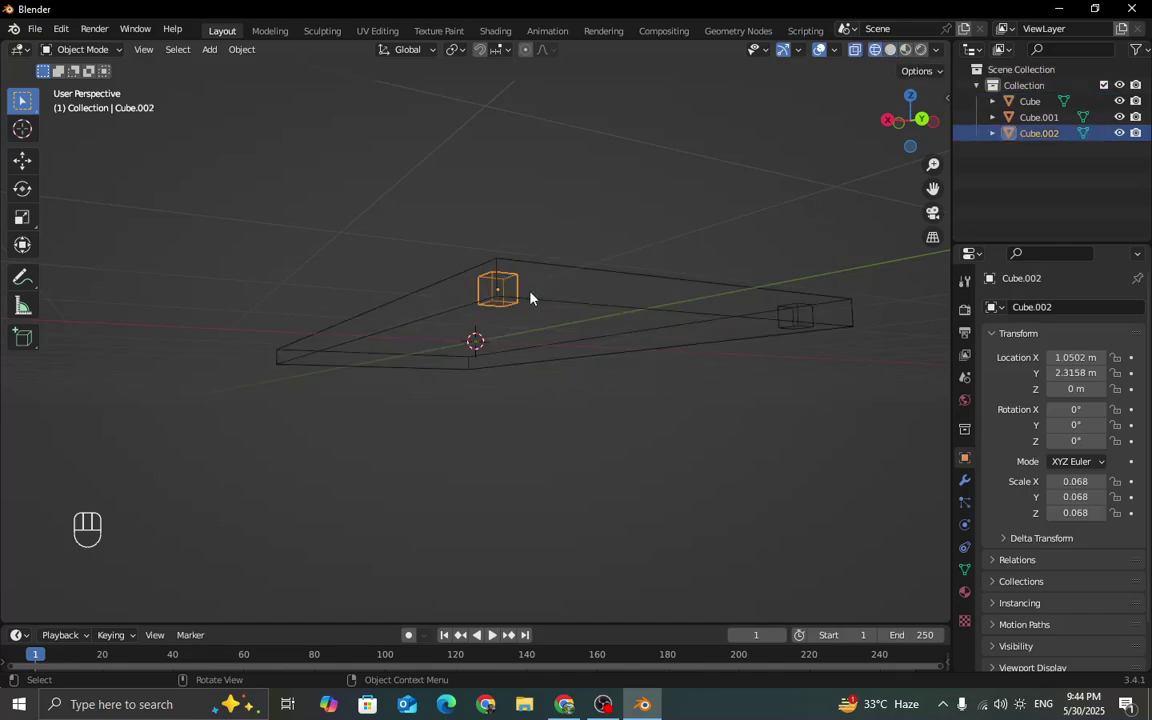
pyautogui.click(798, 314)
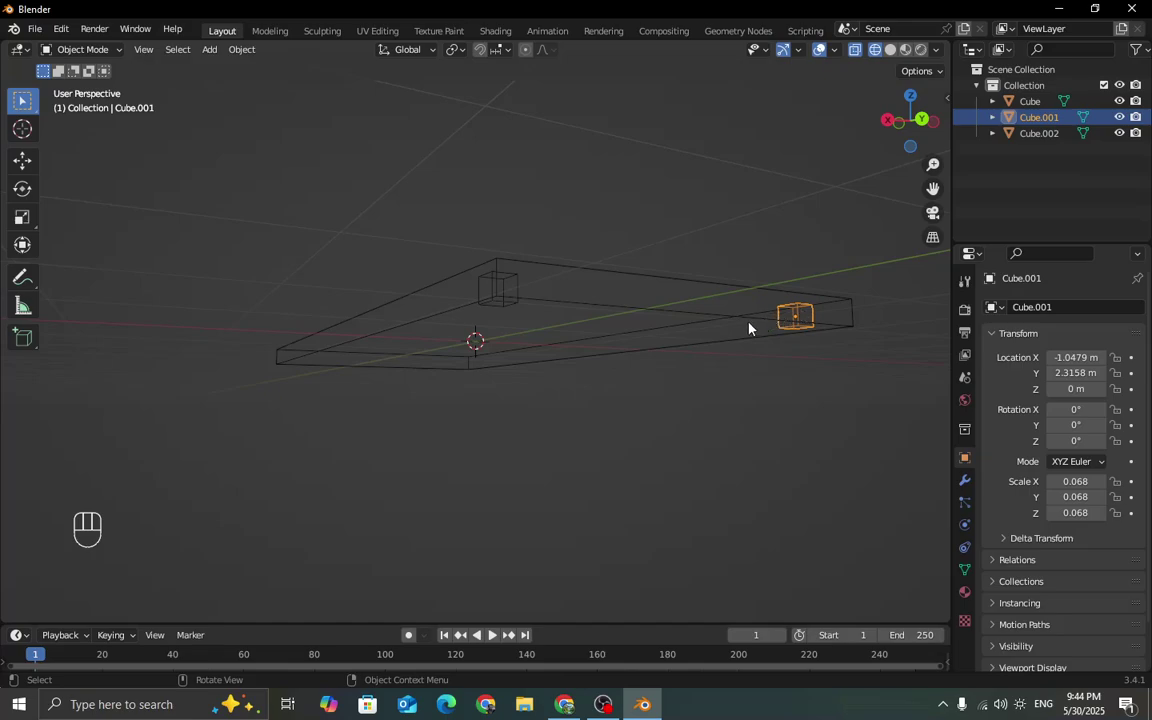
pyautogui.keyDown('shift'); pyautogui.click(513, 280); pyautogui.keyUp('shift')
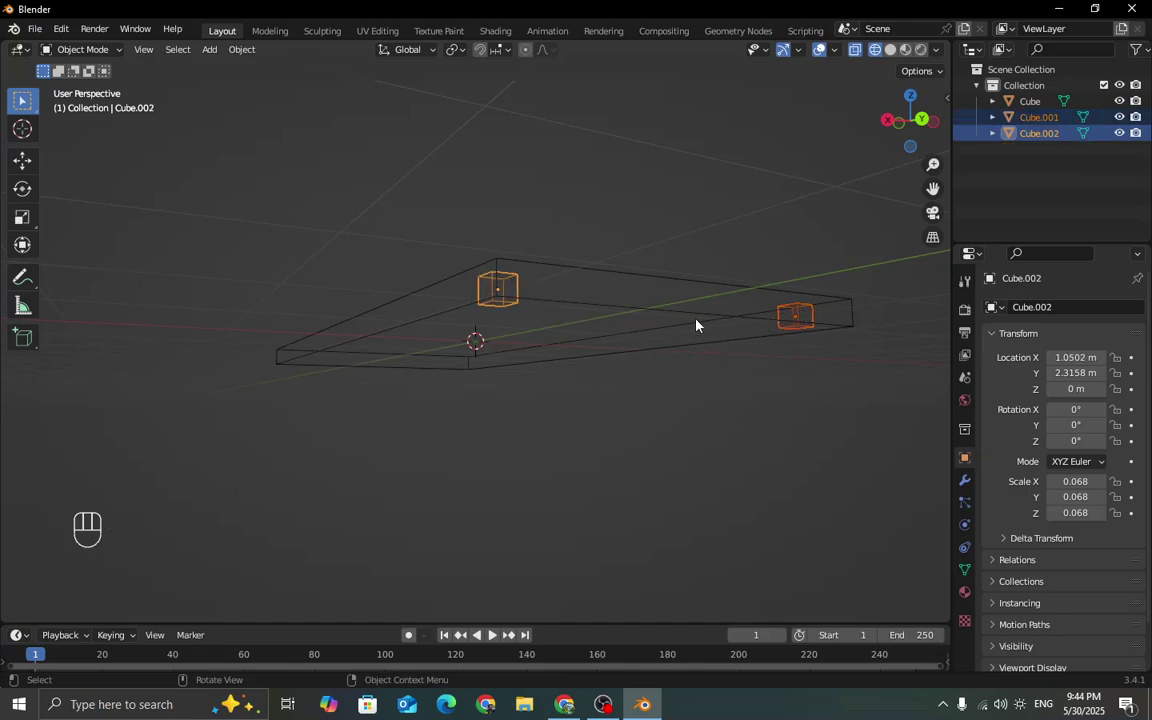
pyautogui.press('g')
pyautogui.press('z')
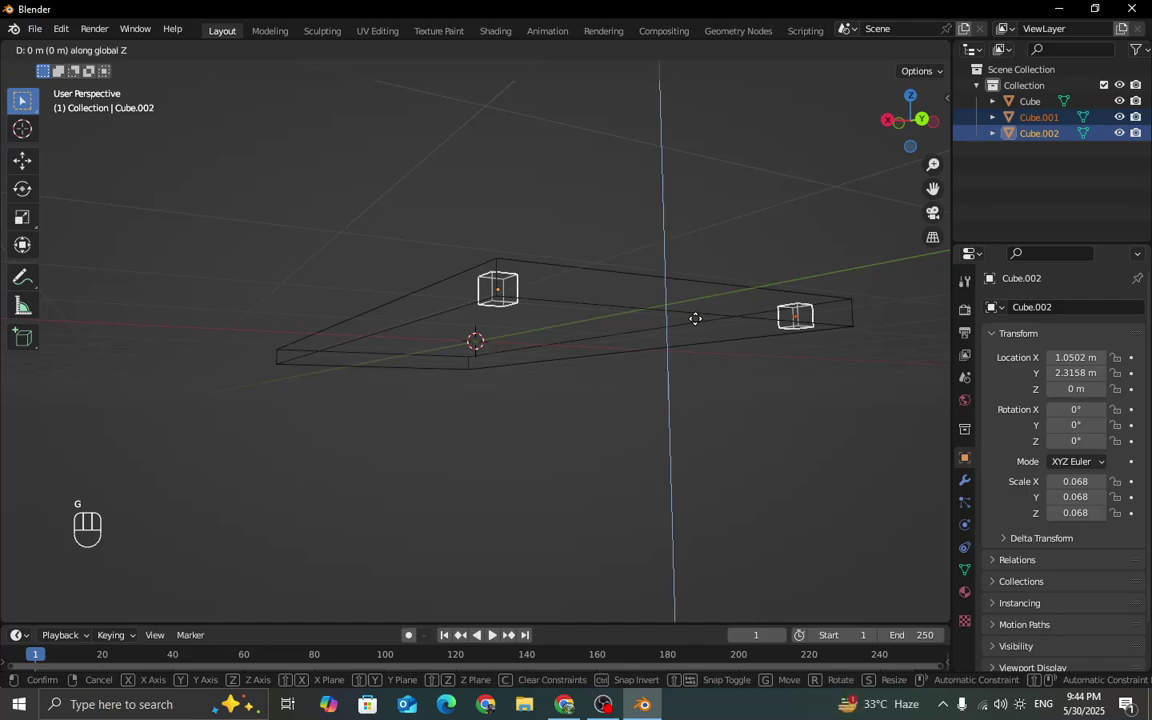
pyautogui.click(695, 335)
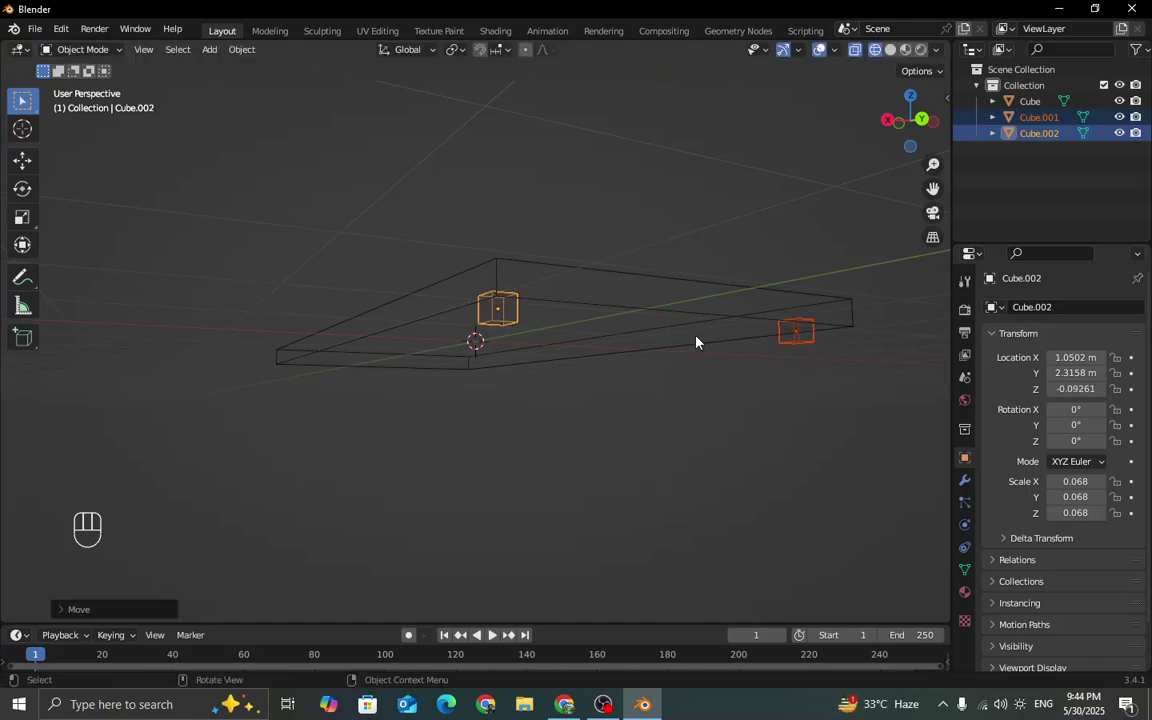
pyautogui.click(890, 50)
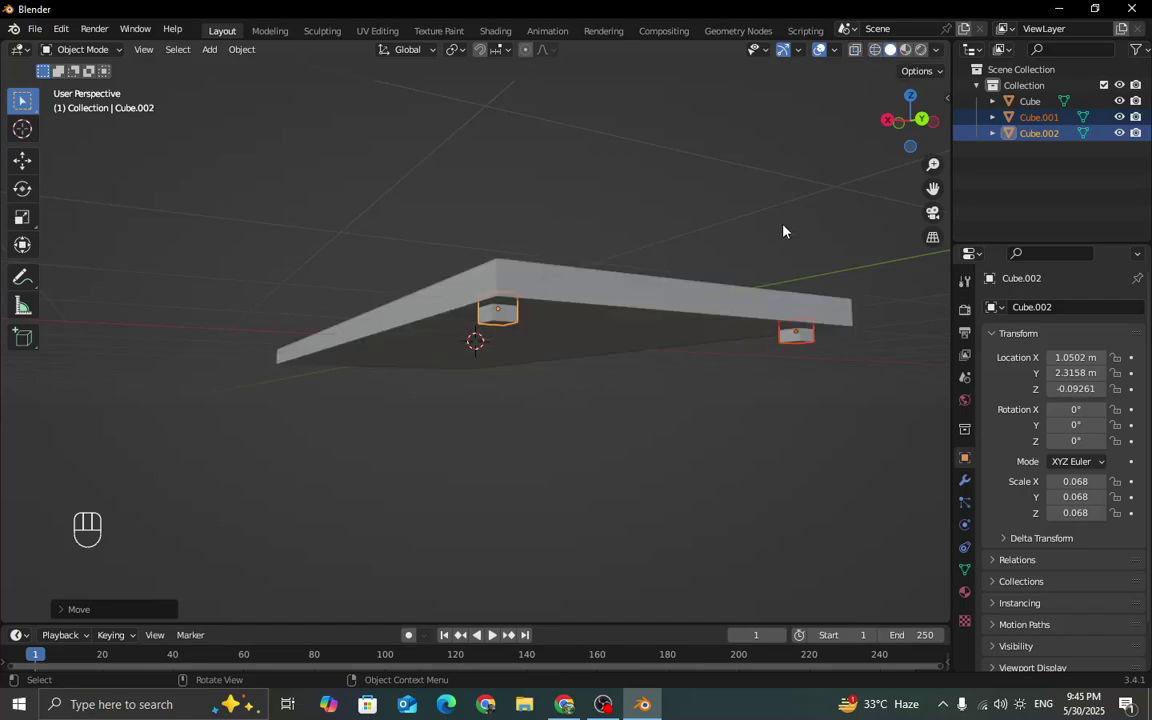
# In the top view, duplicate both small cubes along Y to about -2.39 m, at the slab's opposite short end.
pyautogui.press('KP_7')
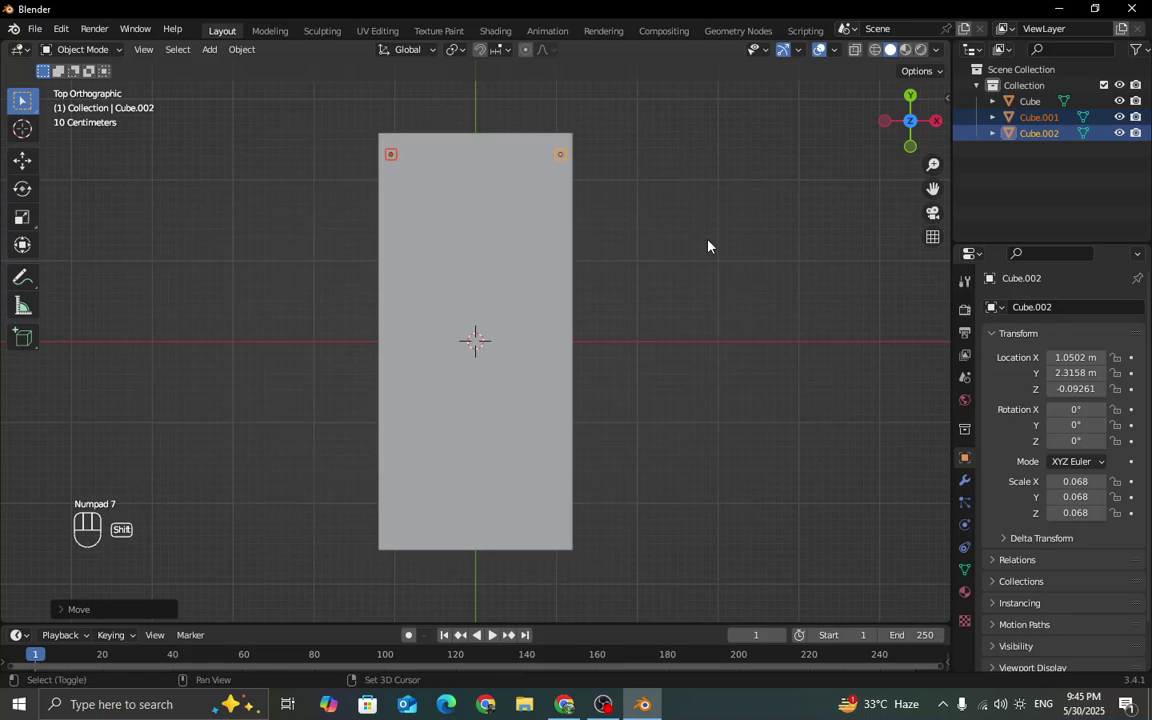
pyautogui.hotkey('shift', 'd')
pyautogui.press('y')
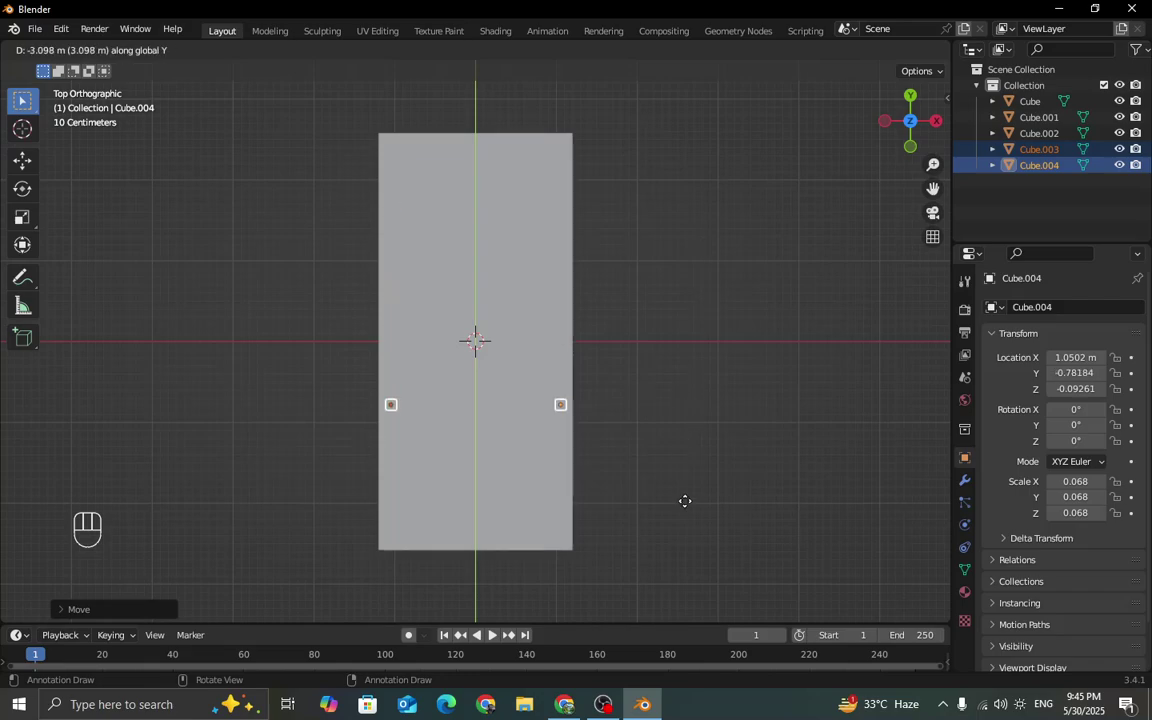
pyautogui.click(671, 619)
# Select all four small cubes and stretch them along Z to a scale of about 0.775 as table legs.
pyautogui.moveTo(684, 596); pyautogui.dragTo(492, 367, button='middle')
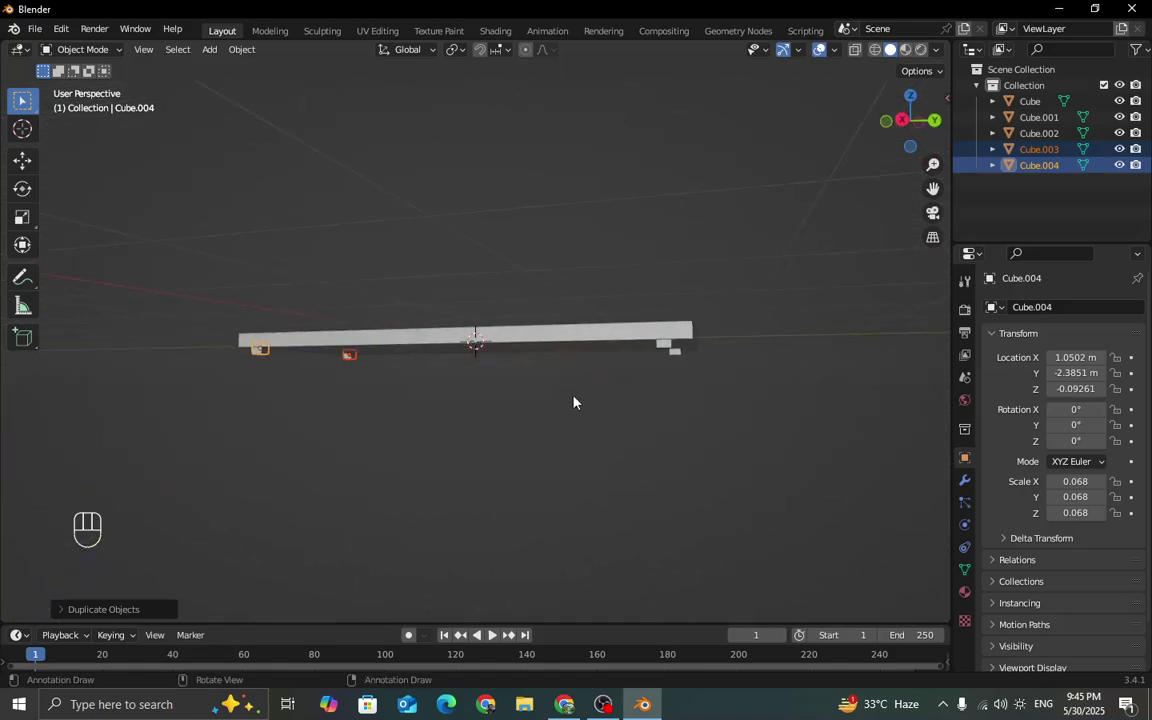
pyautogui.keyDown('shift'); pyautogui.click(668, 344); pyautogui.keyUp('shift')
pyautogui.keyDown('shift'); pyautogui.click(676, 356); pyautogui.keyUp('shift')
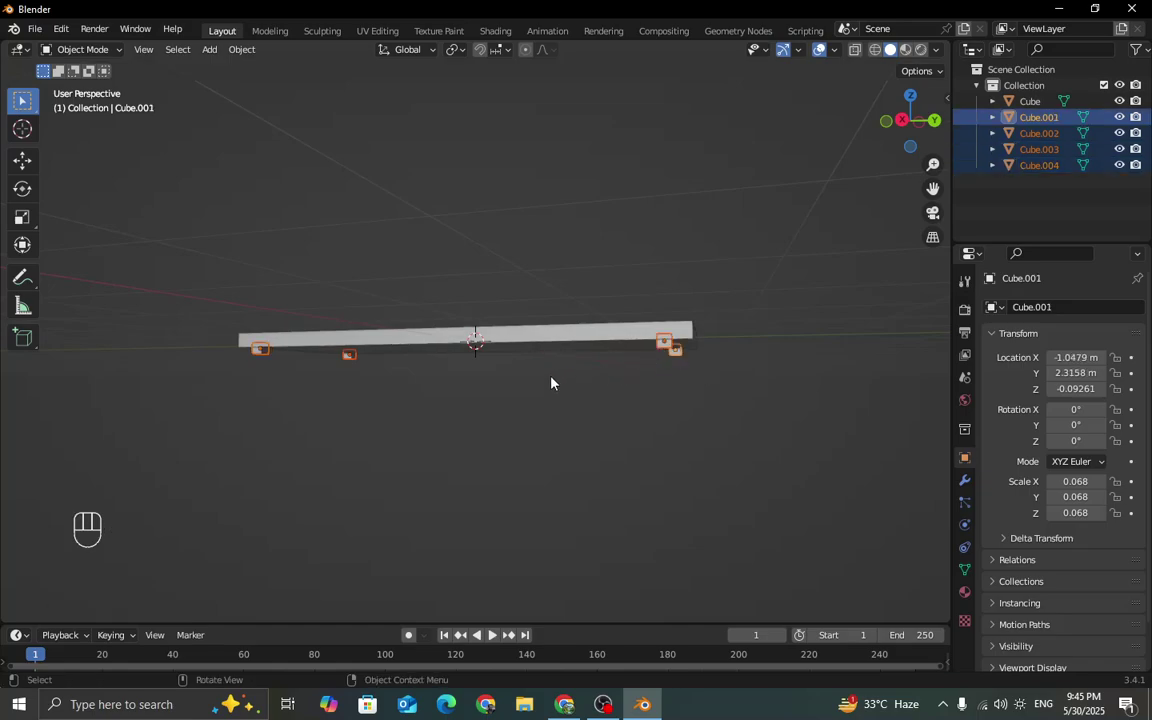
pyautogui.moveTo(550, 381); pyautogui.dragTo(576, 388, button='middle')
pyautogui.press('s')
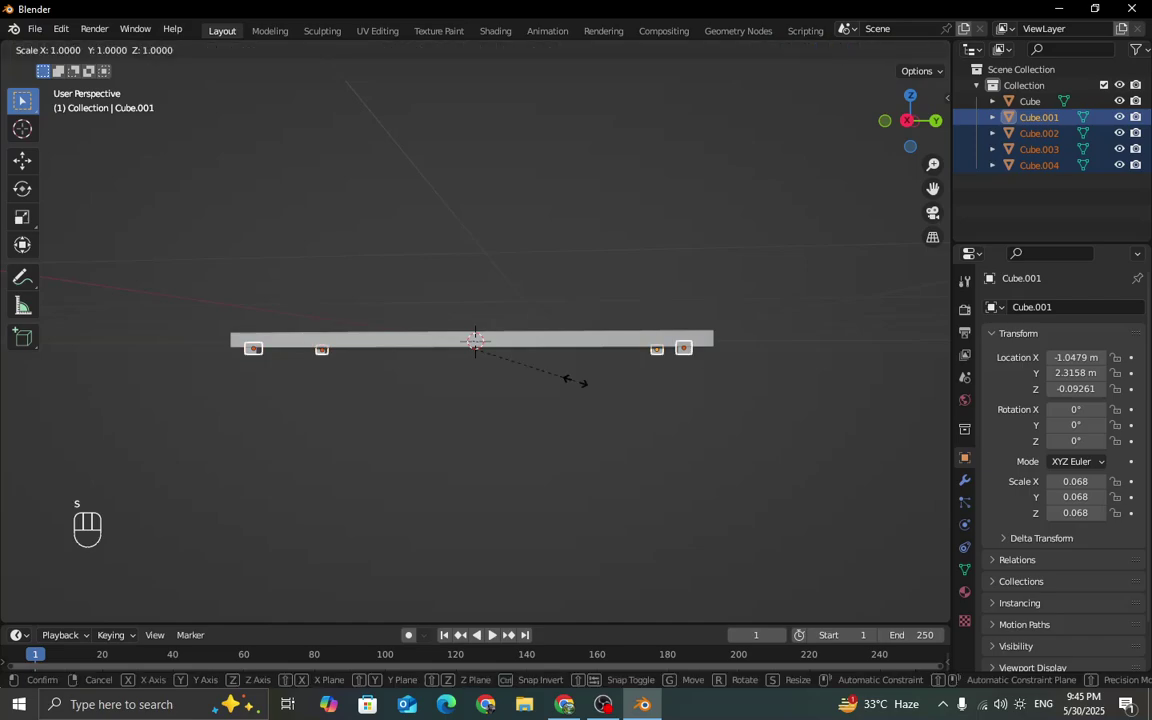
pyautogui.press('z')
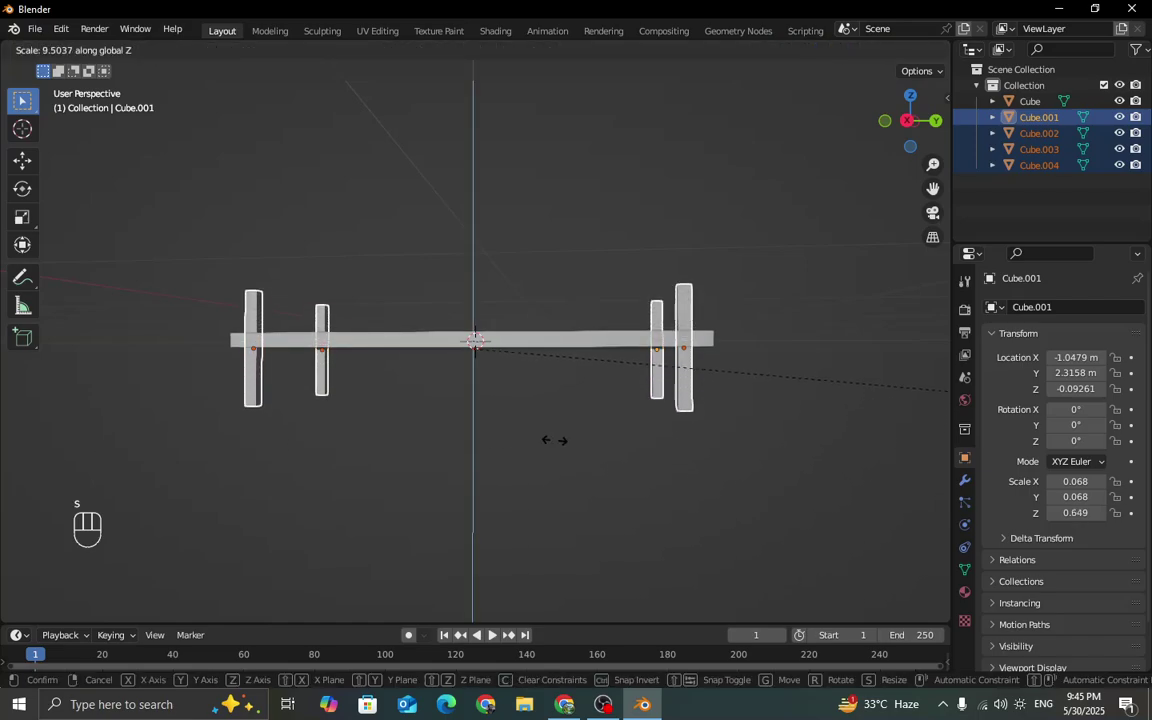
pyautogui.click(730, 441)
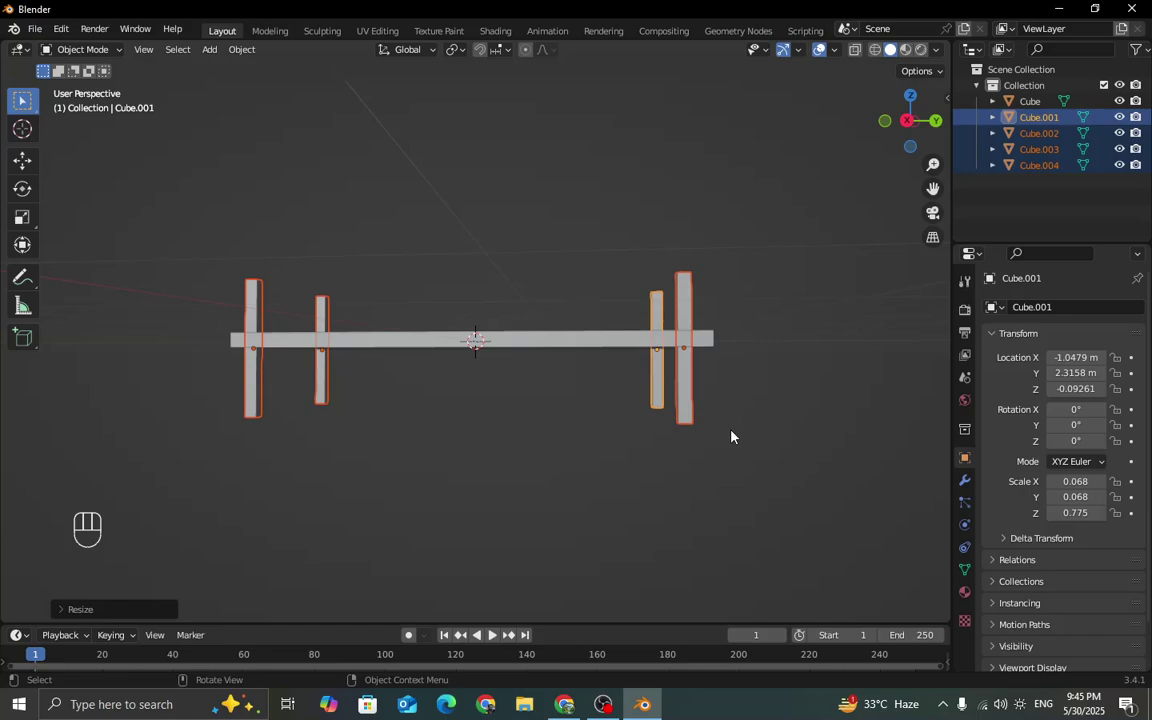
# Move the four legs down along Z to about -0.715 m so they hang beneath the tabletop, and deselect them.
pyautogui.press('g')
pyautogui.press('z')
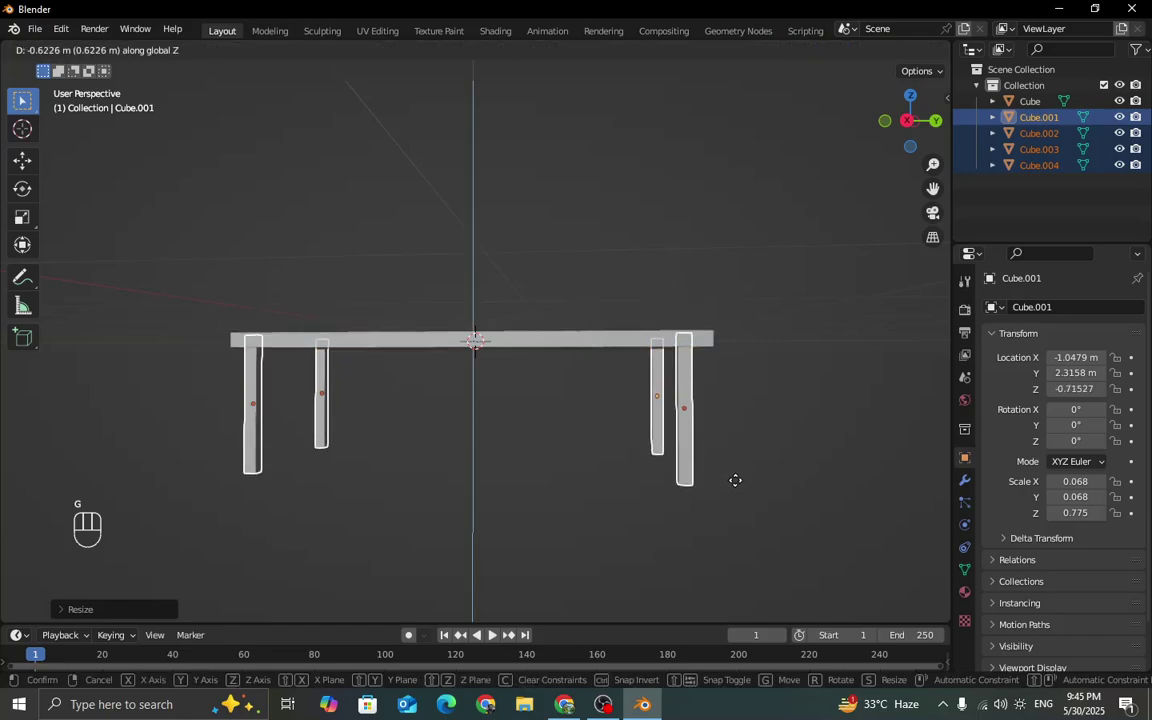
pyautogui.click(735, 481)
pyautogui.moveTo(735, 483); pyautogui.dragTo(477, 410, button='middle')
pyautogui.scroll(-2, 616, 431)
pyautogui.scroll(3, 671, 427)
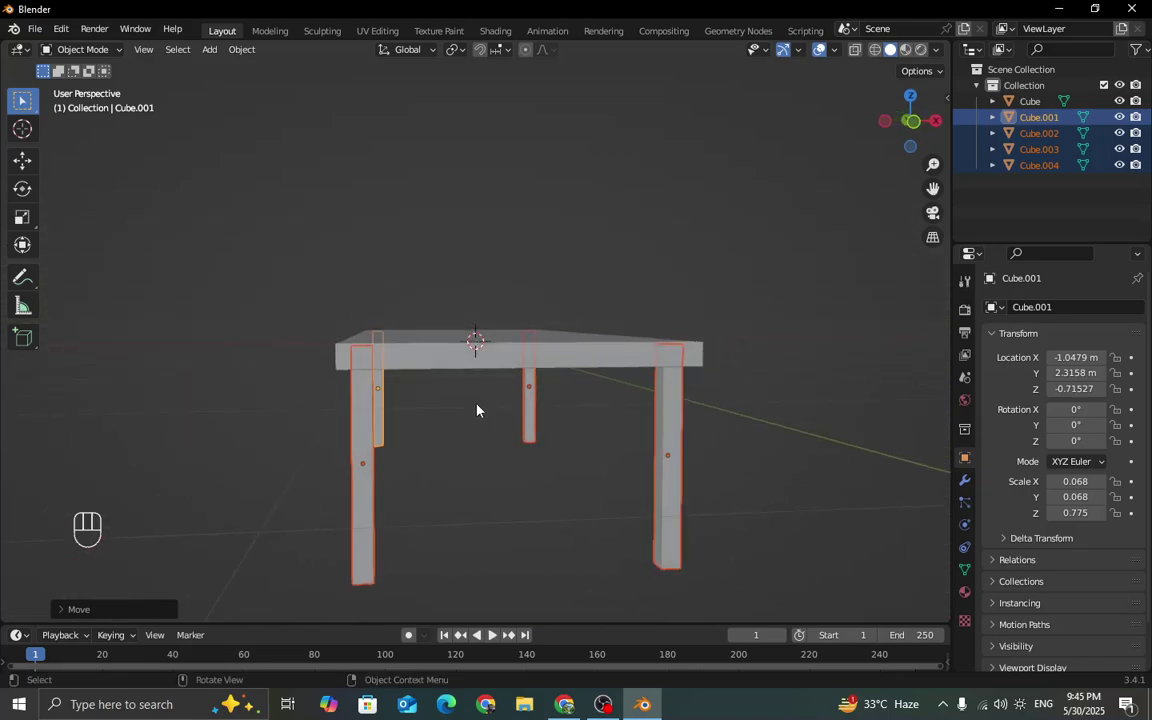
pyautogui.click(660, 406)
pyautogui.moveTo(660, 406); pyautogui.dragTo(613, 425, button='middle')
pyautogui.scroll(-3, 737, 403)
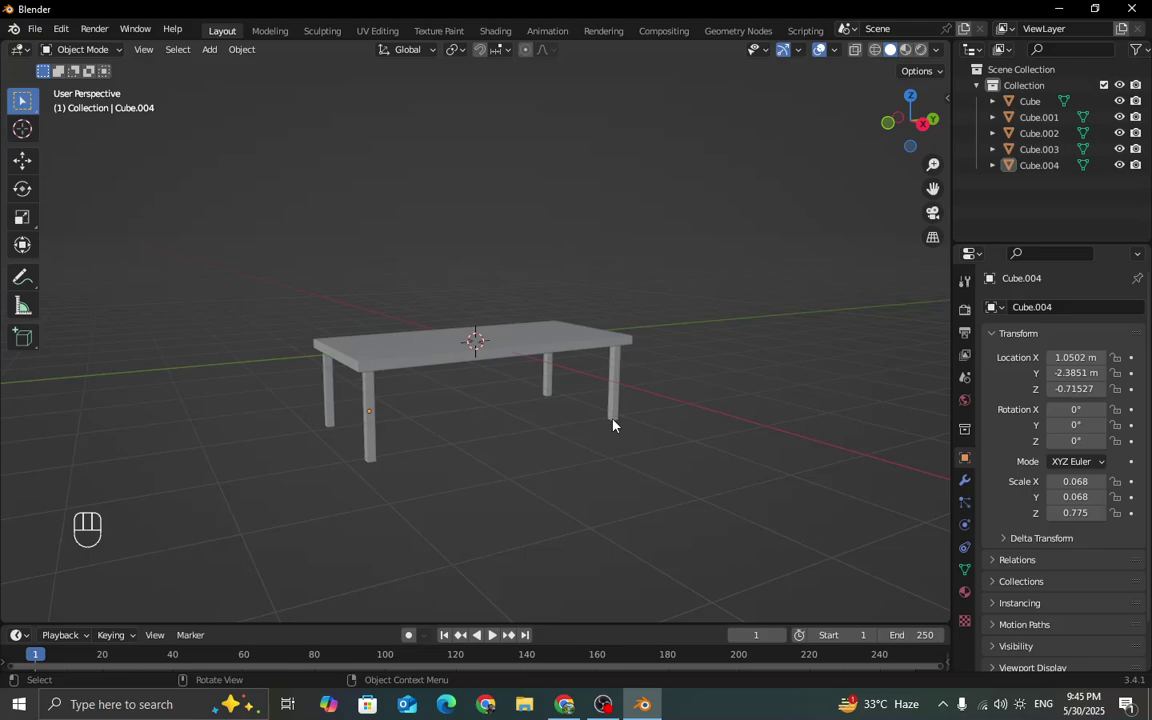
# Add a new cube mesh and flatten it along Z to a scale of about 0.096.
pyautogui.hotkey('shift', 'a')
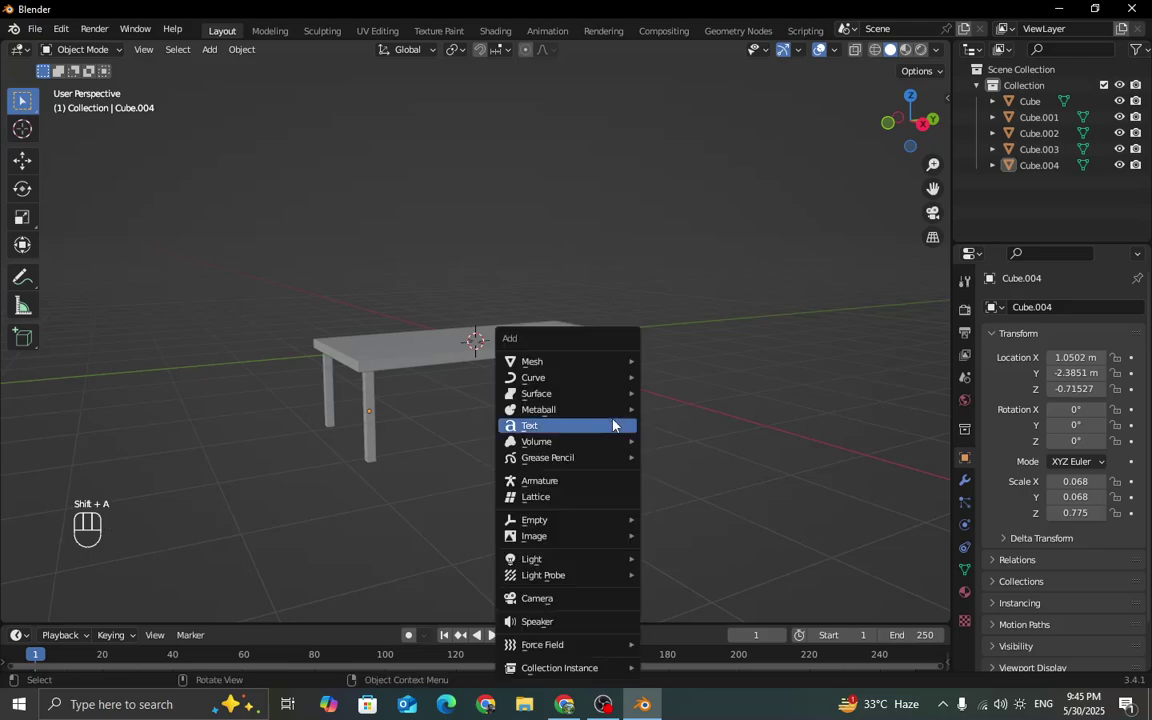
pyautogui.moveTo(576, 363)
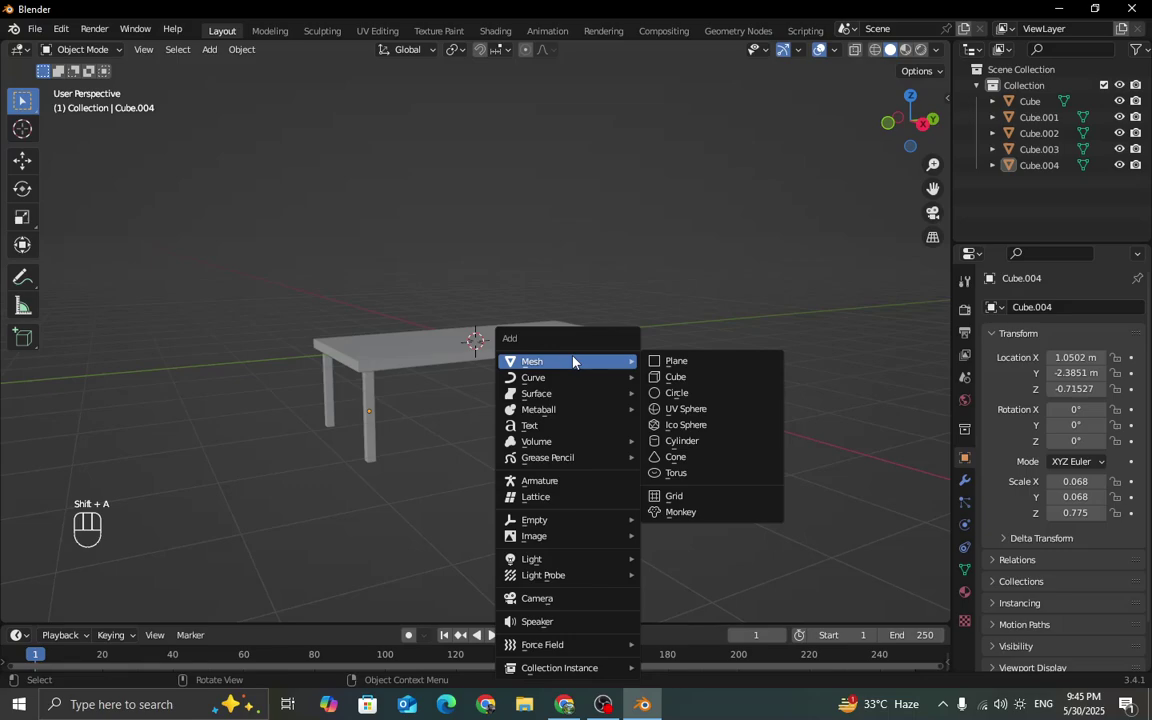
pyautogui.click(689, 378)
pyautogui.moveTo(697, 380); pyautogui.dragTo(691, 421, button='middle')
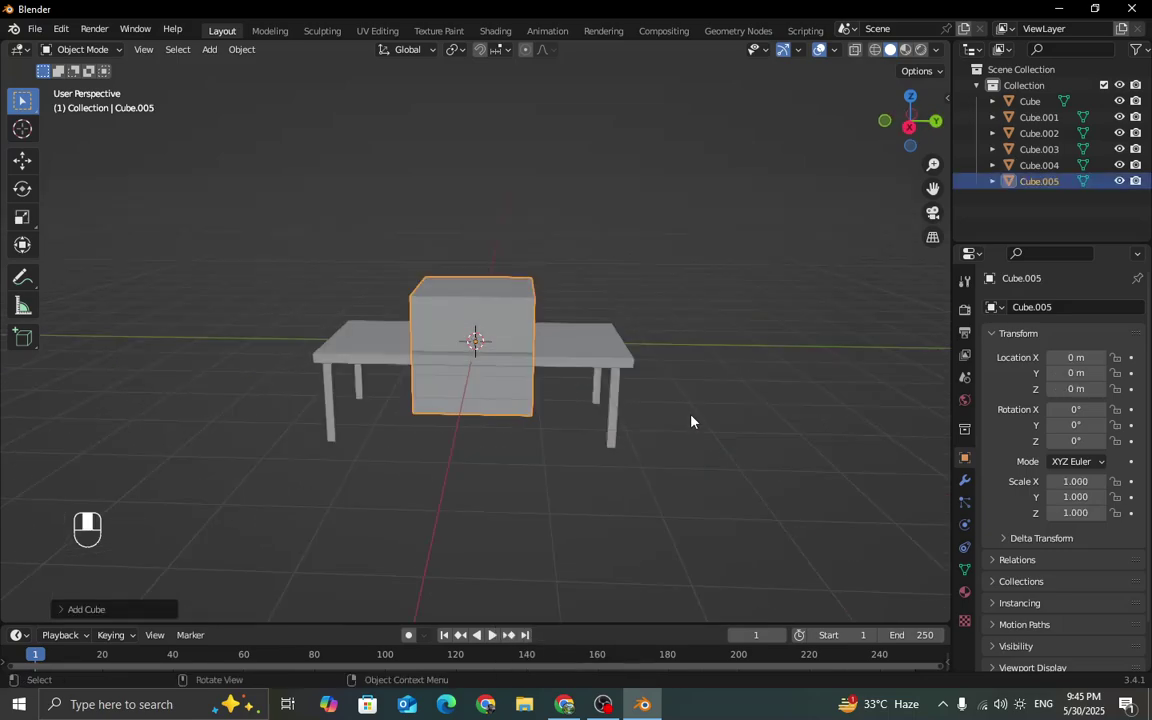
pyautogui.press('s')
pyautogui.press('z')
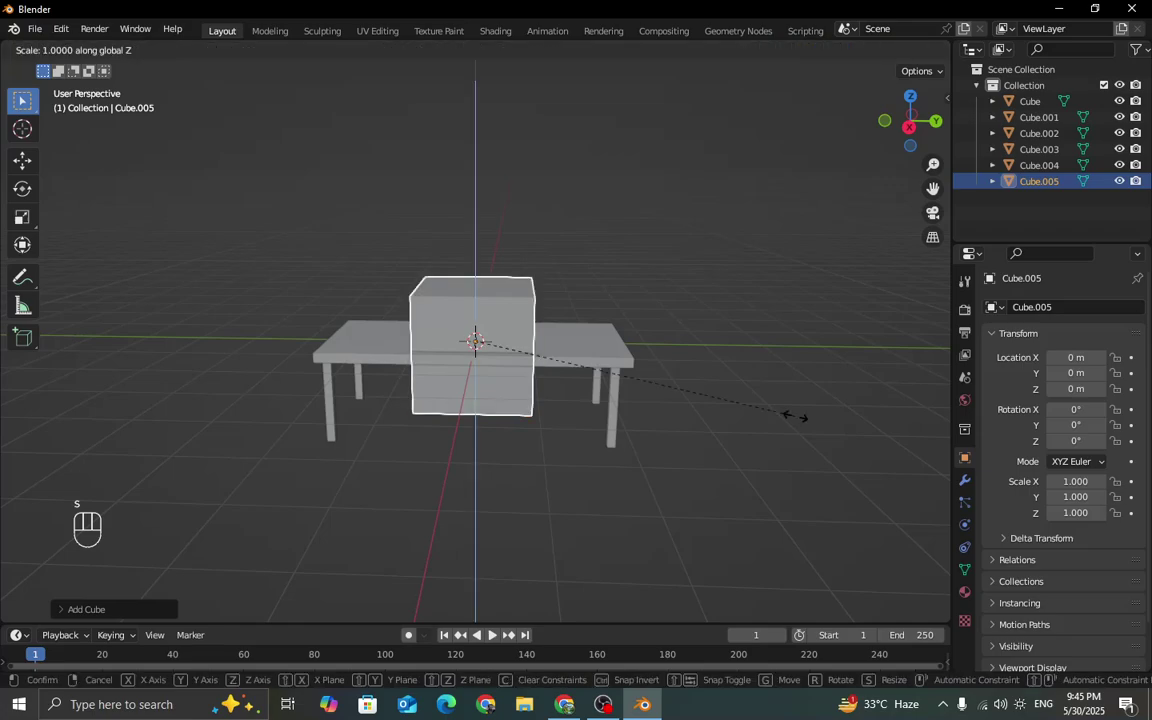
pyautogui.click(501, 340)
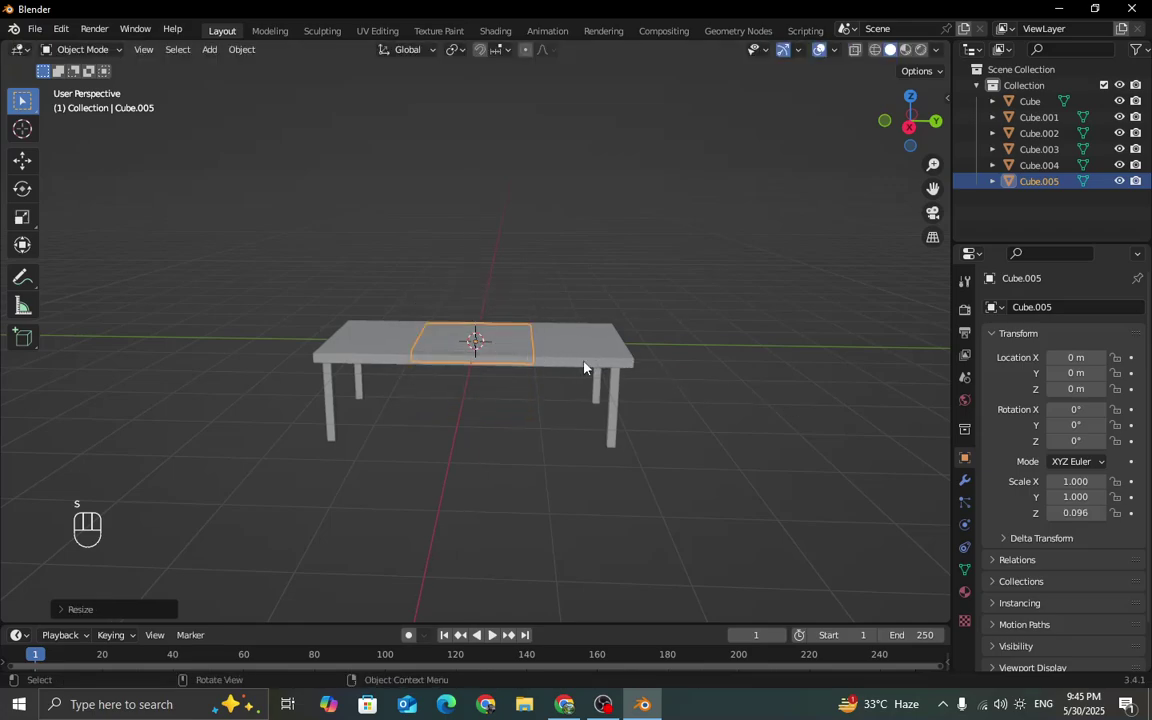
# Raise the flattened cube along Z to about 1.62 m above the table and scale it uniformly by about 0.71.
pyautogui.press('g')
pyautogui.press('z')
pyautogui.click(571, 275)
pyautogui.moveTo(571, 275); pyautogui.dragTo(715, 372, button='middle')
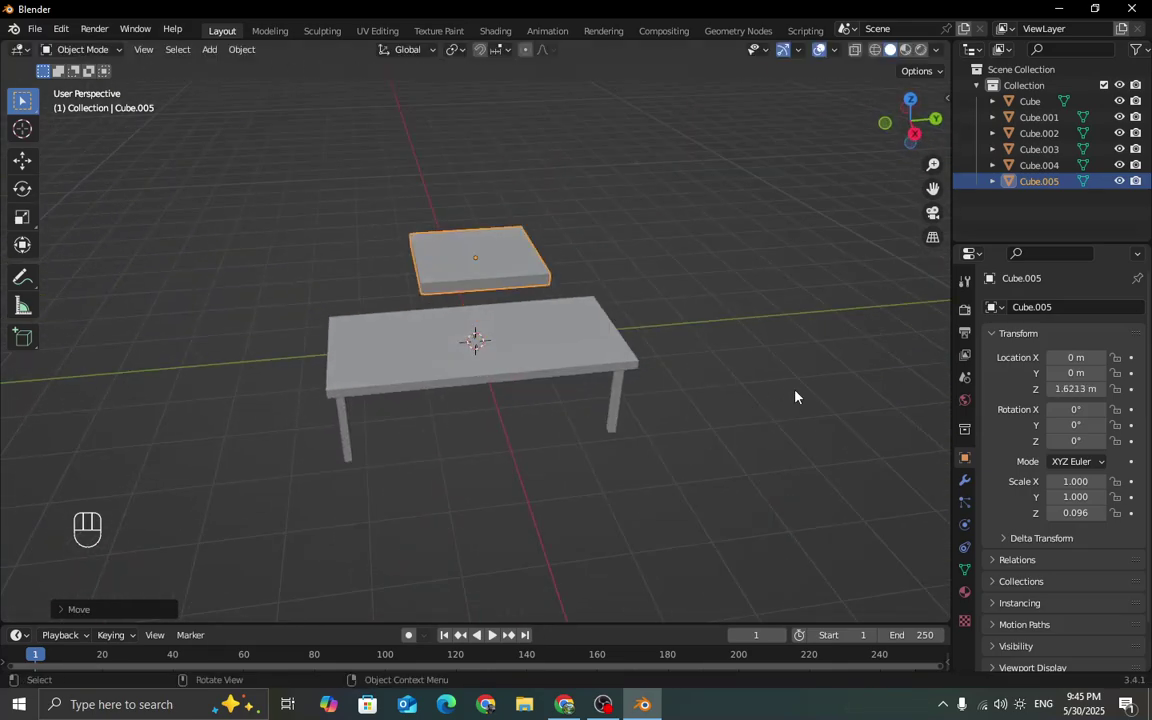
pyautogui.press('s')
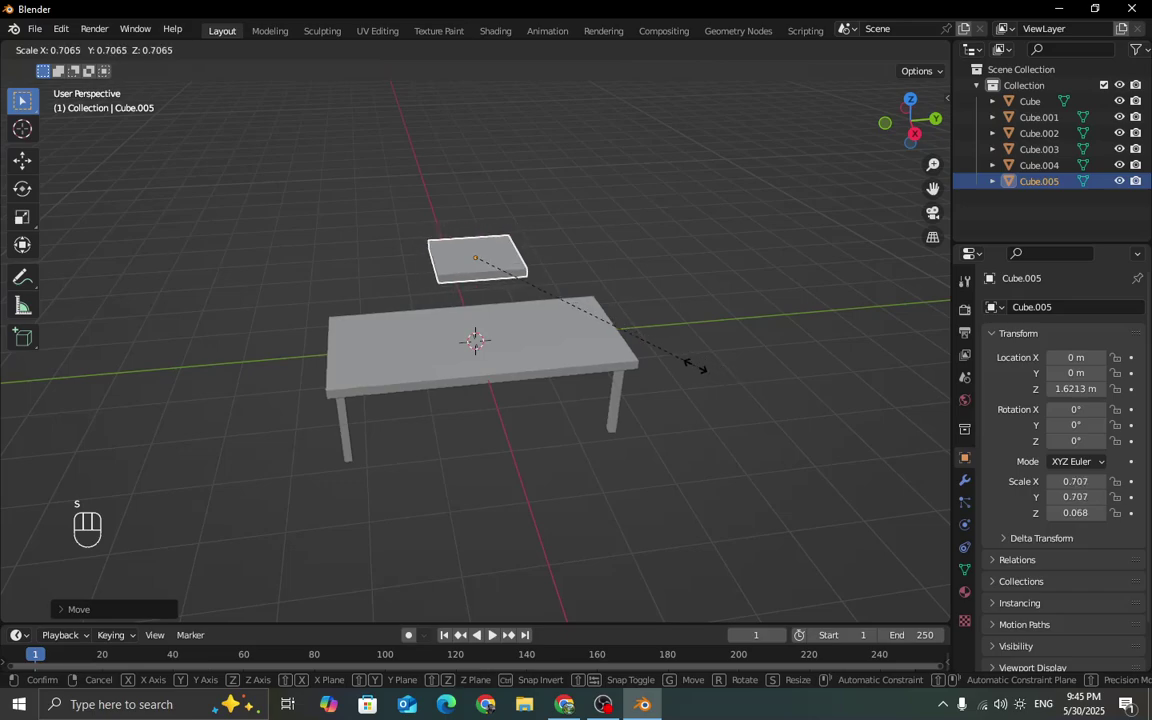
pyautogui.click(692, 368)
# Select the tabletop together with its four legs and hide them, leaving the small raised slab in view.
pyautogui.moveTo(561, 360); pyautogui.dragTo(527, 432, button='middle')
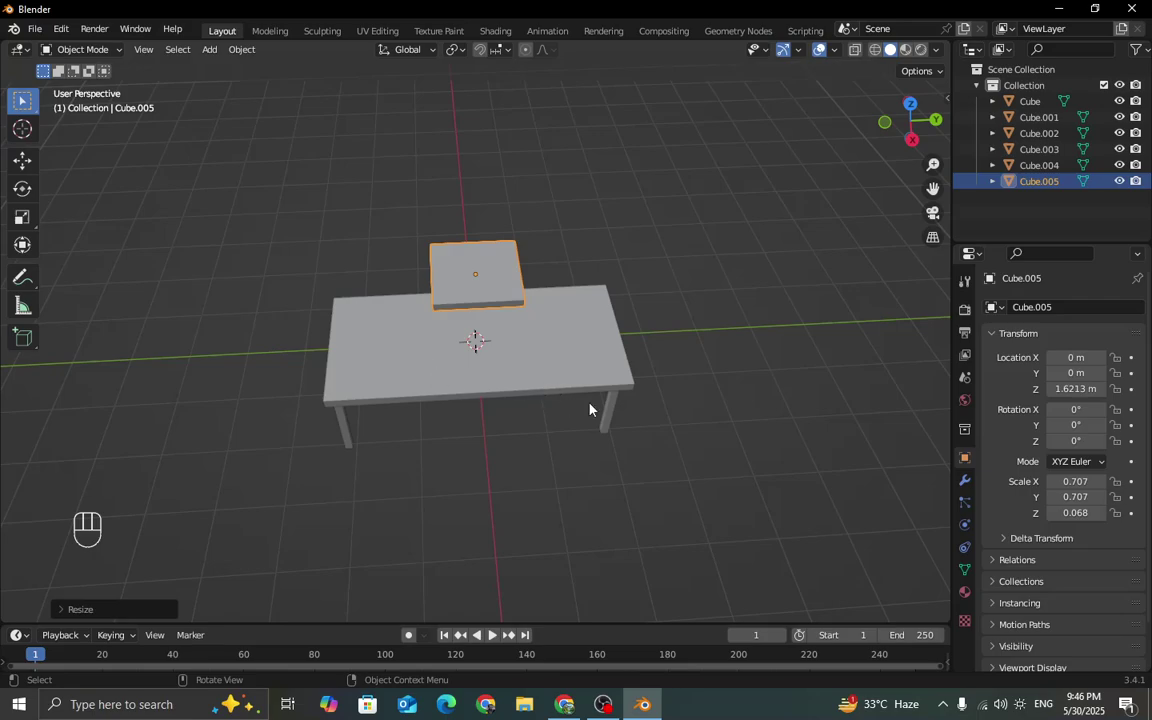
pyautogui.moveTo(590, 410); pyautogui.dragTo(506, 386, button='middle')
pyautogui.click(506, 386)
pyautogui.click(450, 301)
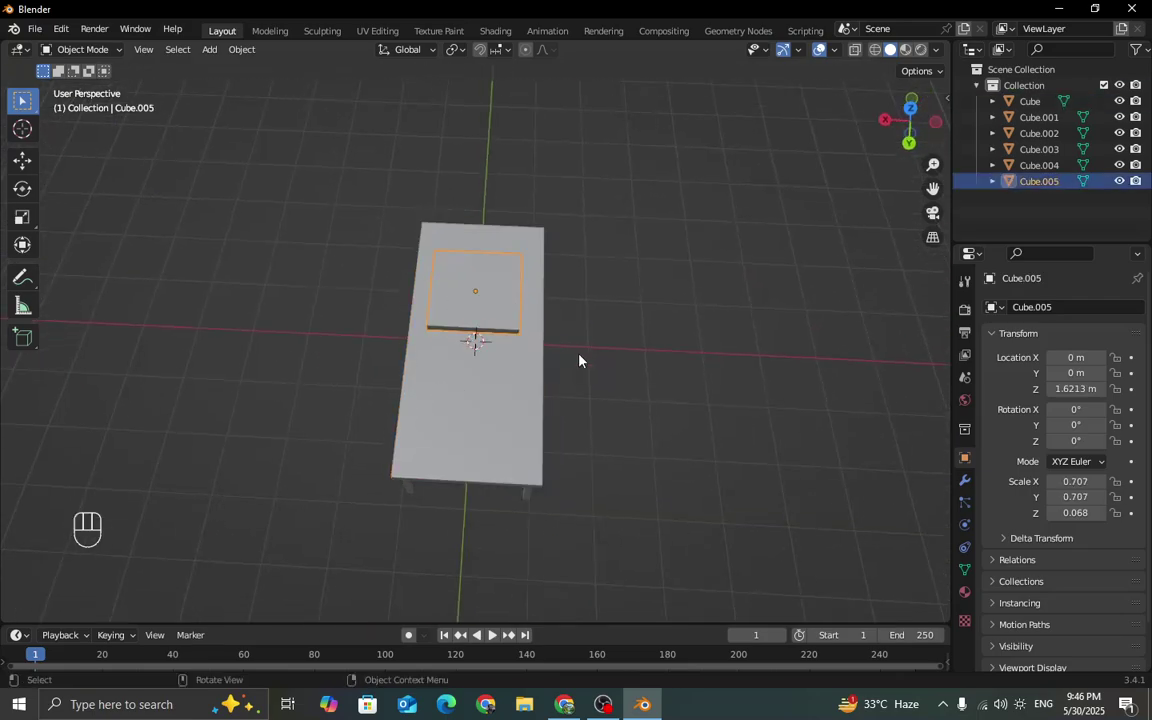
pyautogui.moveTo(579, 360); pyautogui.dragTo(558, 383, button='middle')
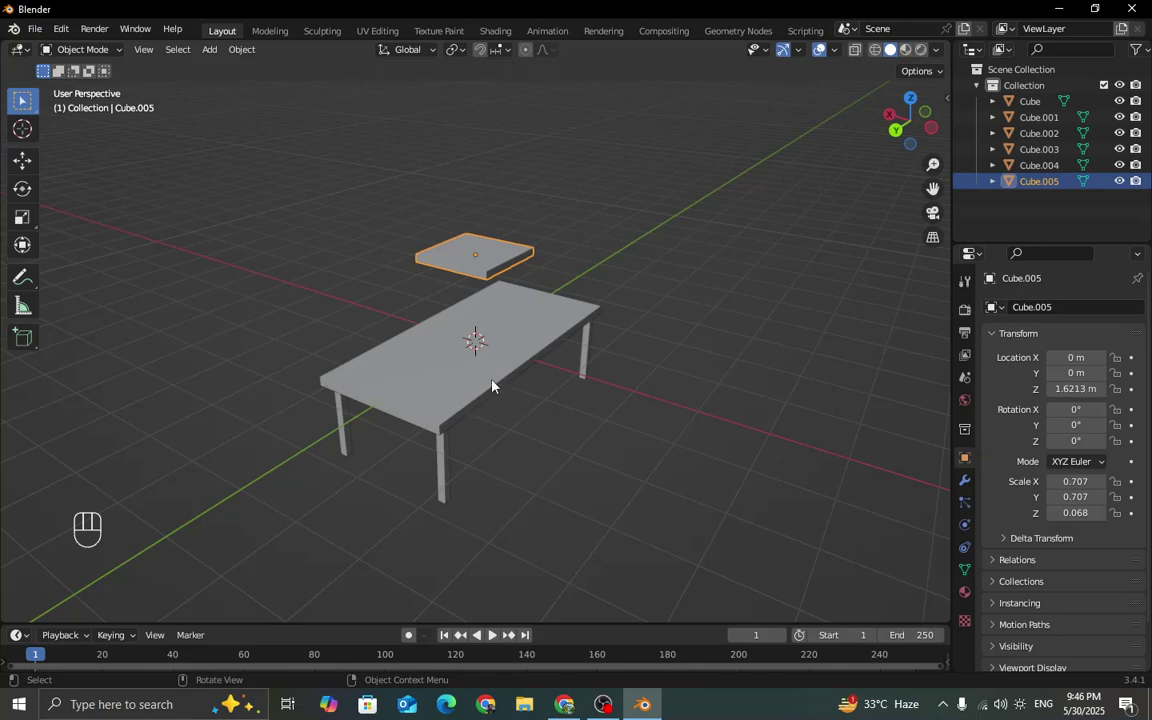
pyautogui.moveTo(568, 424); pyautogui.dragTo(509, 386, button='middle')
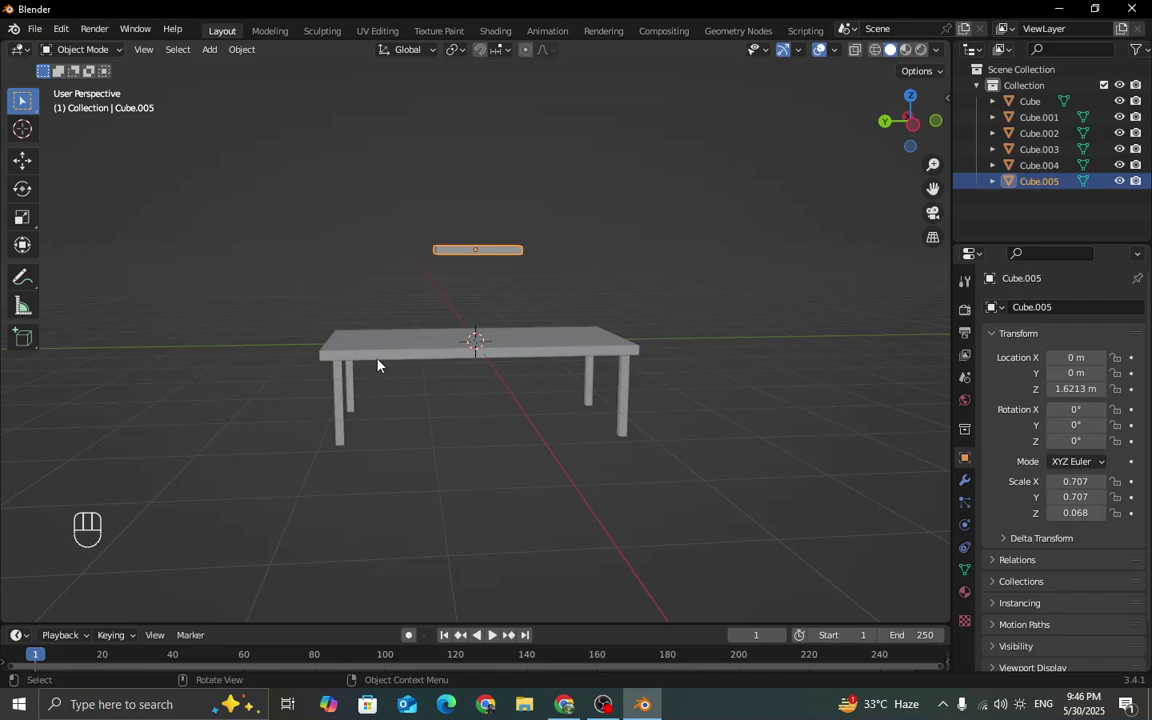
pyautogui.moveTo(182, 296); pyautogui.dragTo(839, 479)
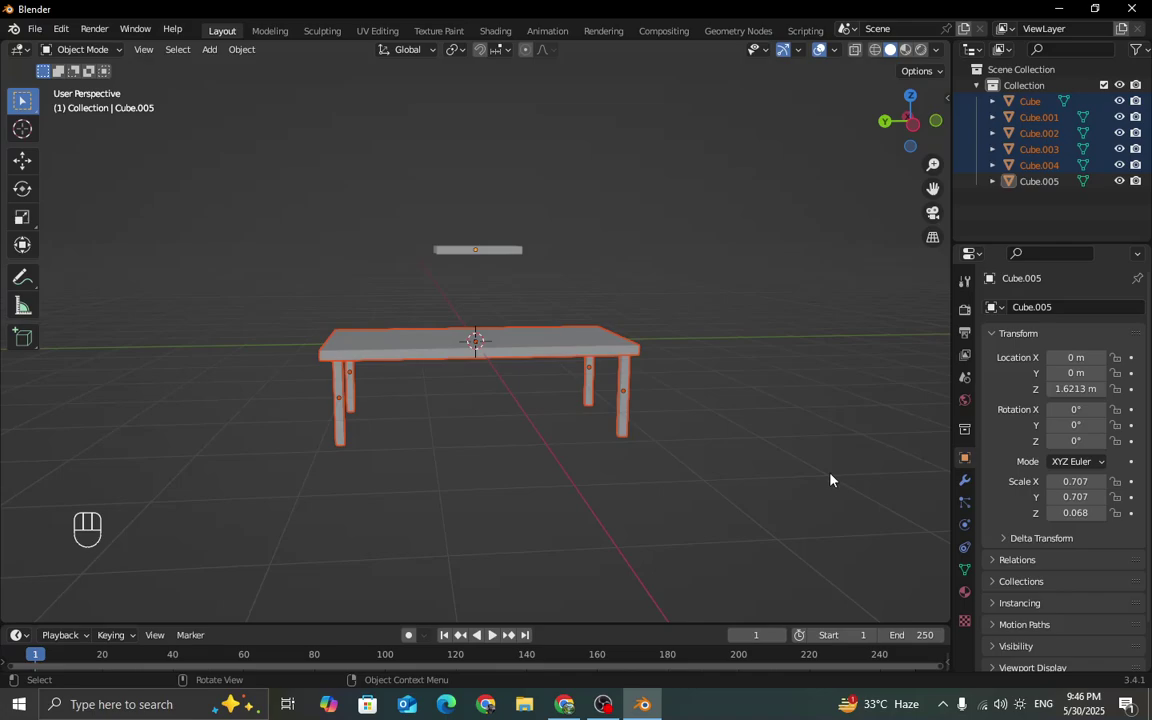
pyautogui.moveTo(739, 461); pyautogui.dragTo(743, 440, button='middle')
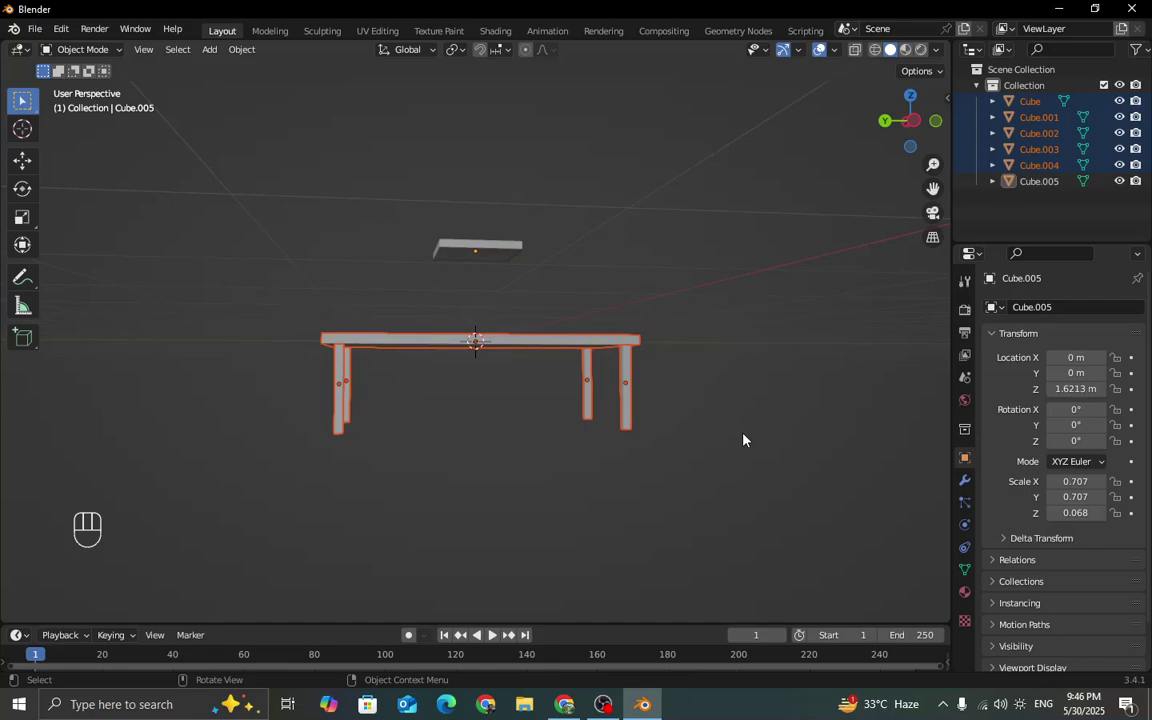
pyautogui.press('h')
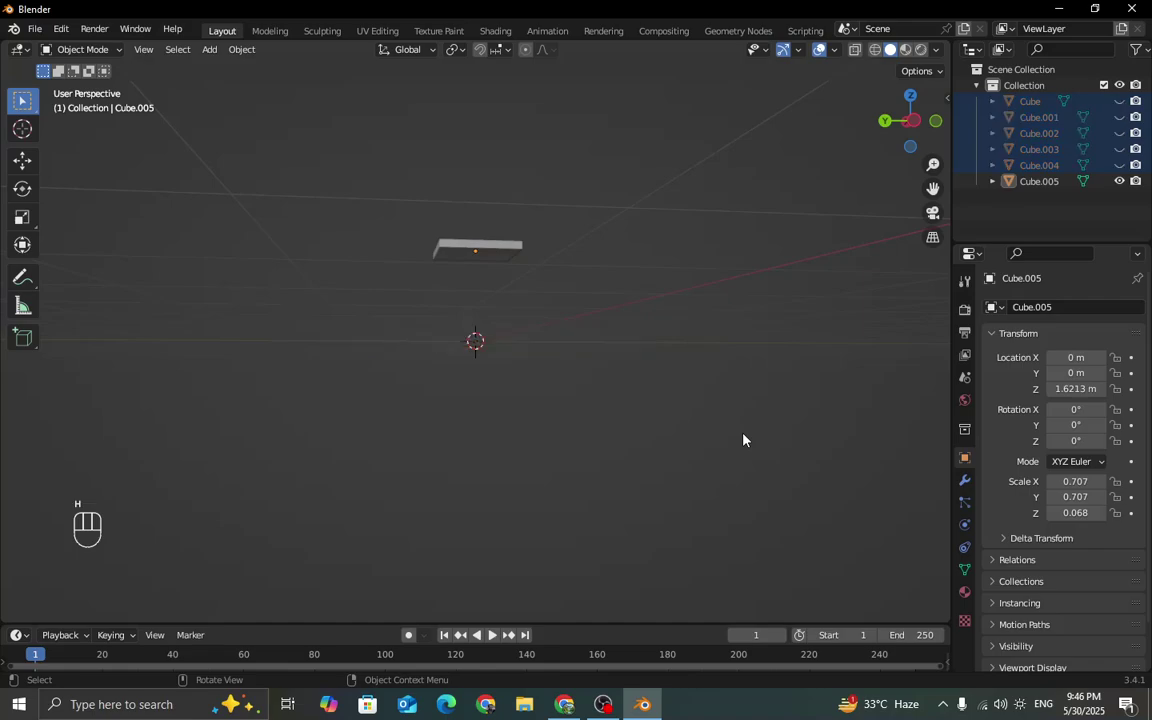
pyautogui.moveTo(633, 311); pyautogui.dragTo(544, 375, button='middle')
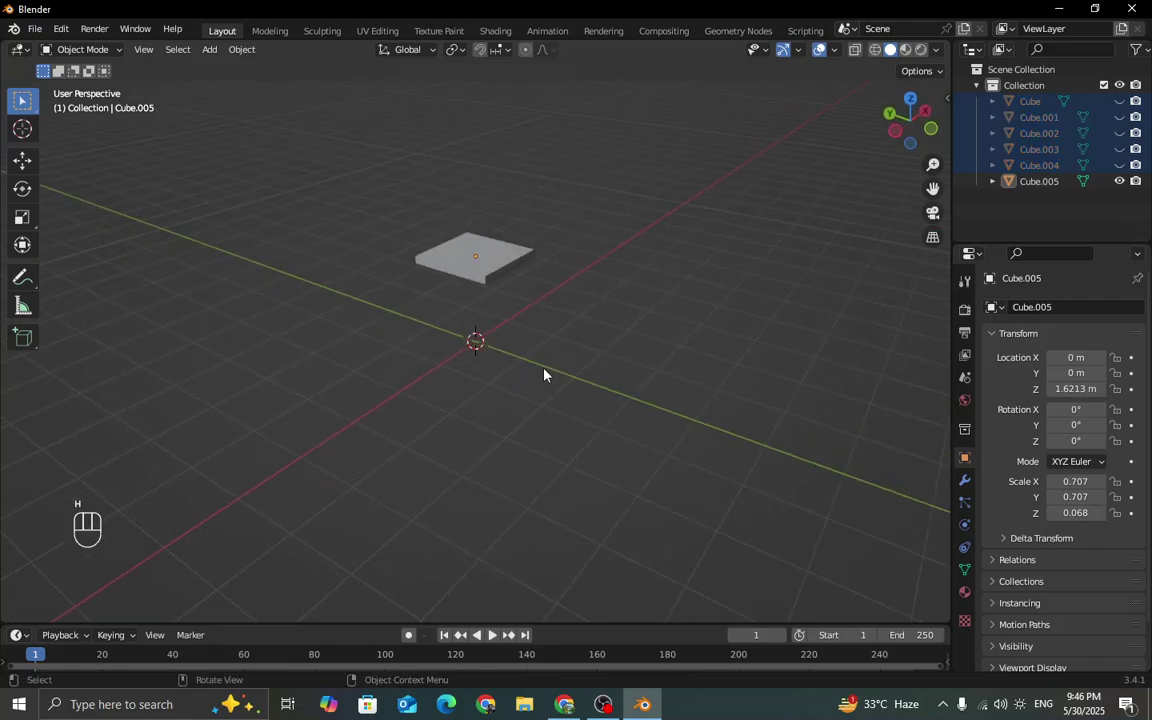
# Show the hidden tabletop and legs individually, and hide each of them again.
pyautogui.click(1119, 101)
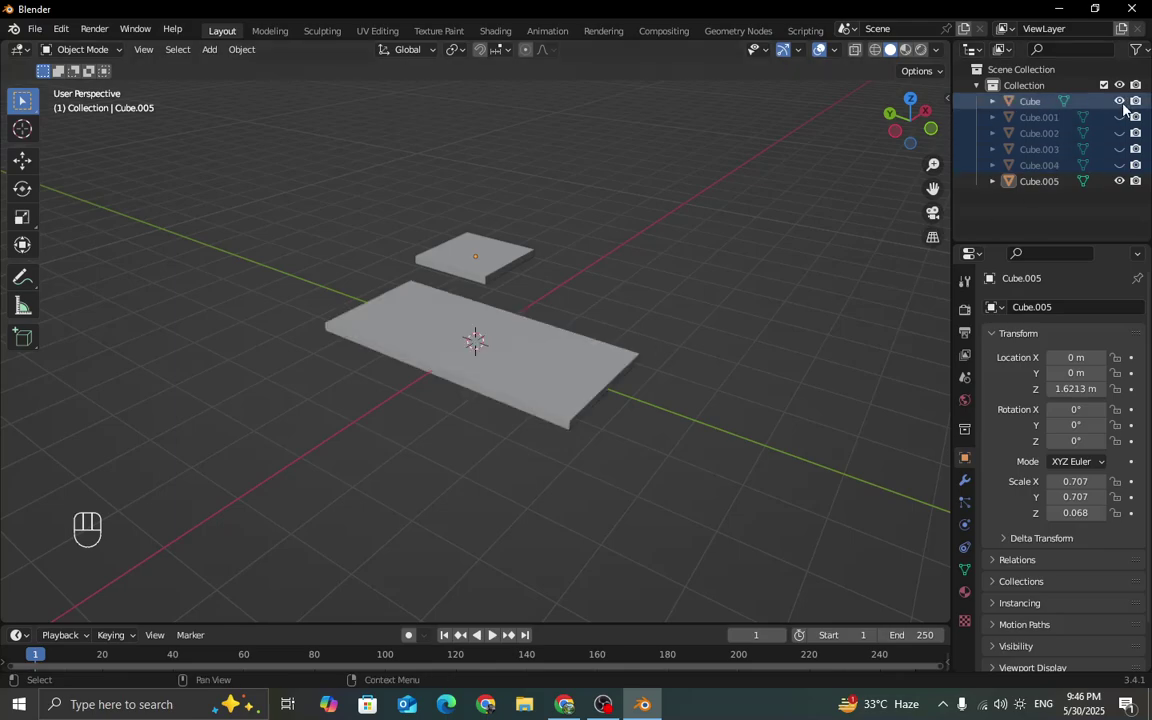
pyautogui.click(1119, 101)
pyautogui.doubleClick(1119, 101)
pyautogui.click(1119, 101)
pyautogui.click(1119, 117)
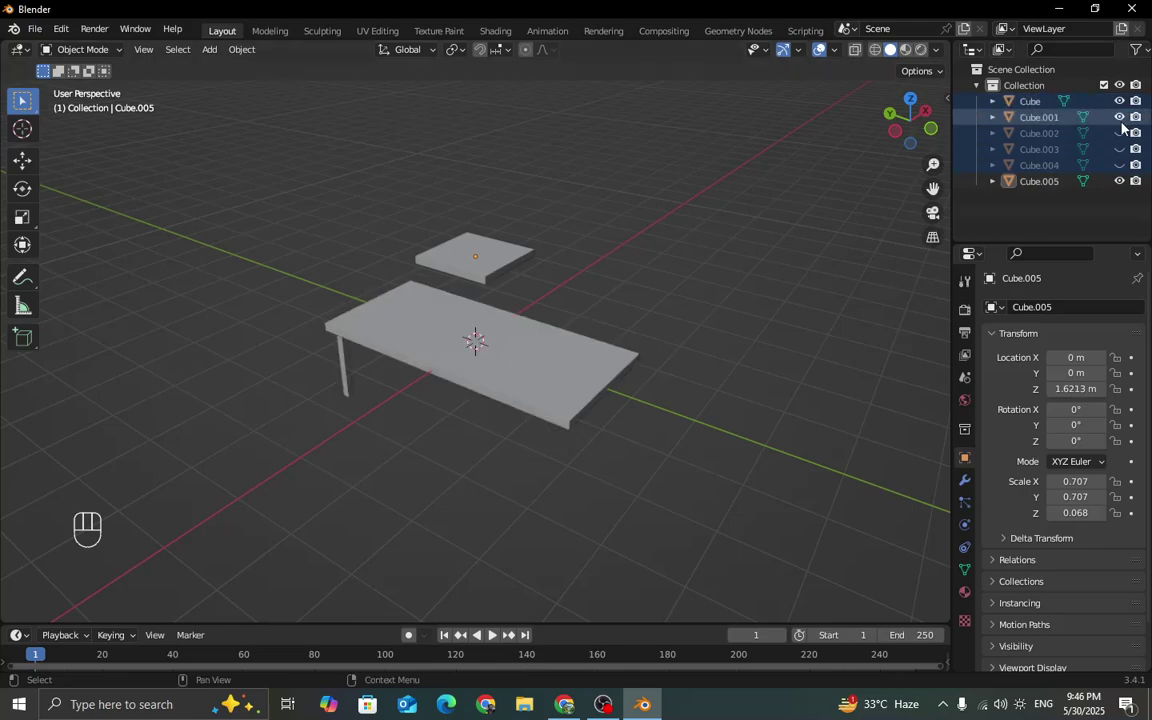
pyautogui.click(1119, 133)
pyautogui.click(1121, 149)
pyautogui.click(1121, 165)
pyautogui.click(1120, 162)
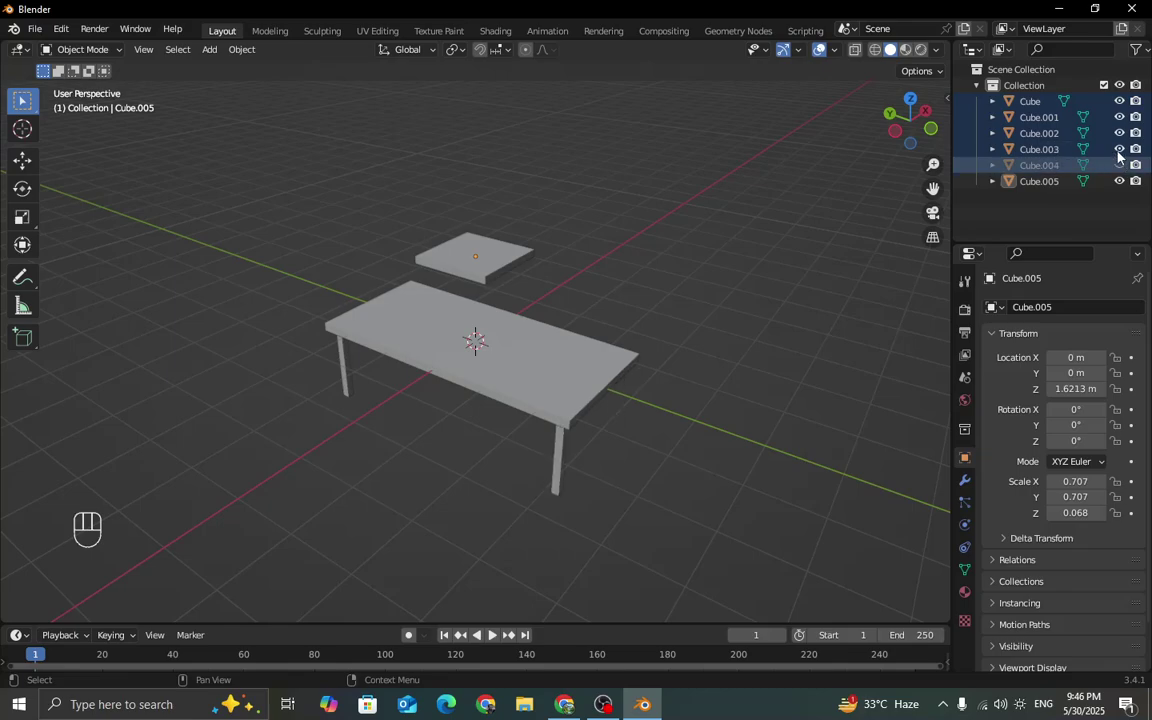
pyautogui.click(1119, 149)
pyautogui.click(1119, 134)
pyautogui.click(1119, 118)
pyautogui.click(1119, 102)
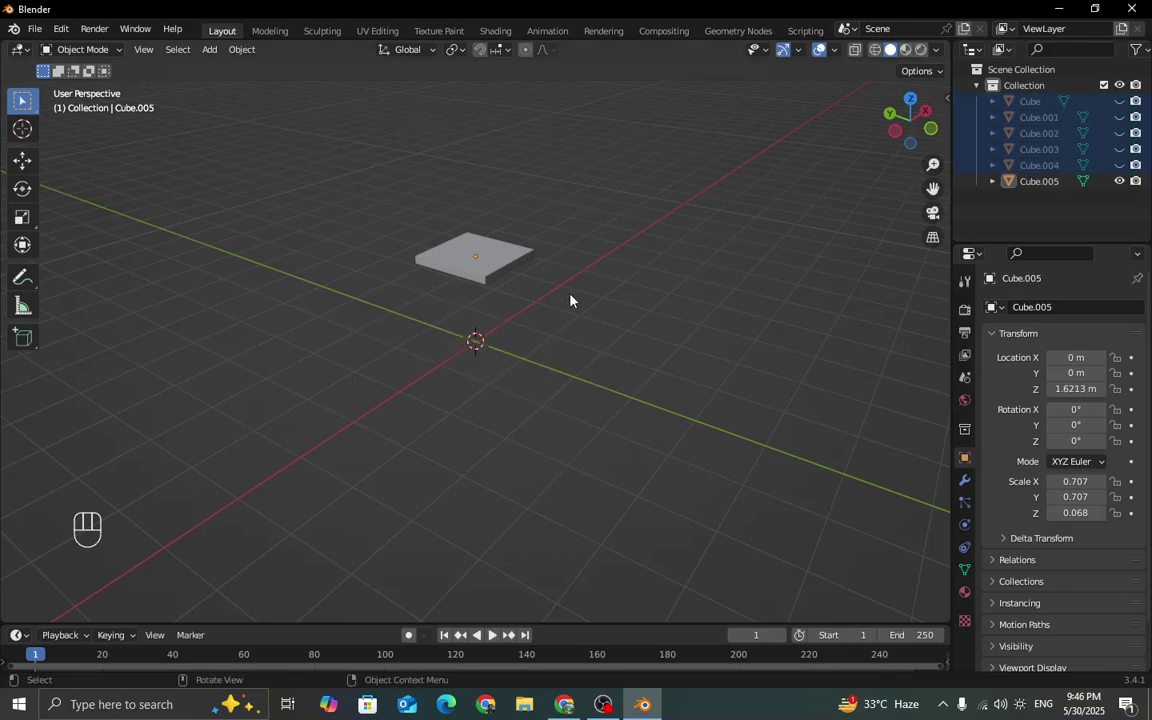
# Select the small slab and lower it along Z to about 0.113 m.
pyautogui.moveTo(425, 287); pyautogui.dragTo(480, 290, button='middle')
pyautogui.click(489, 265)
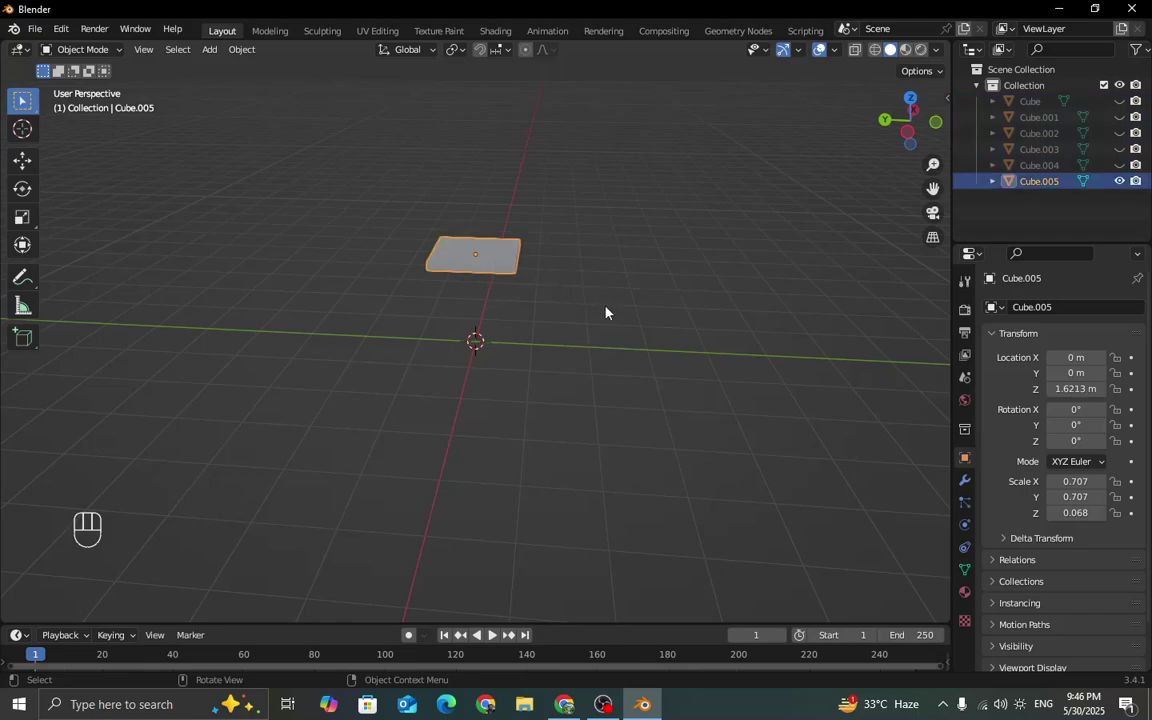
pyautogui.moveTo(607, 314); pyautogui.dragTo(535, 260, button='middle')
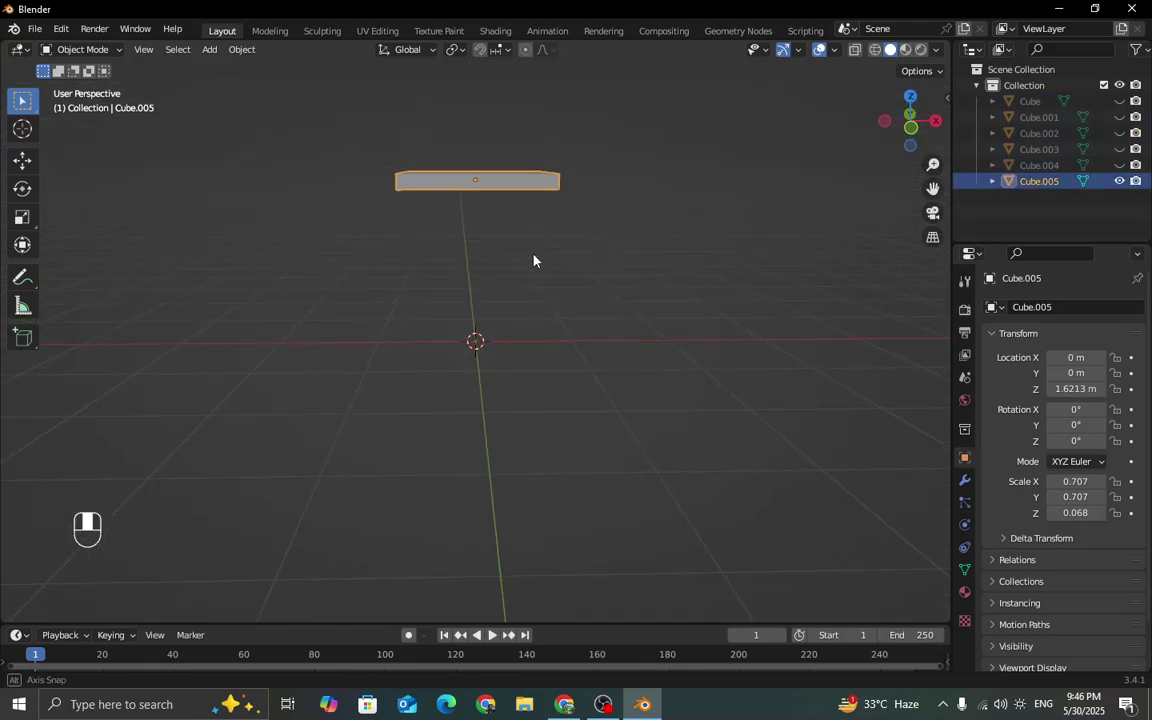
pyautogui.press('g')
pyautogui.press('z')
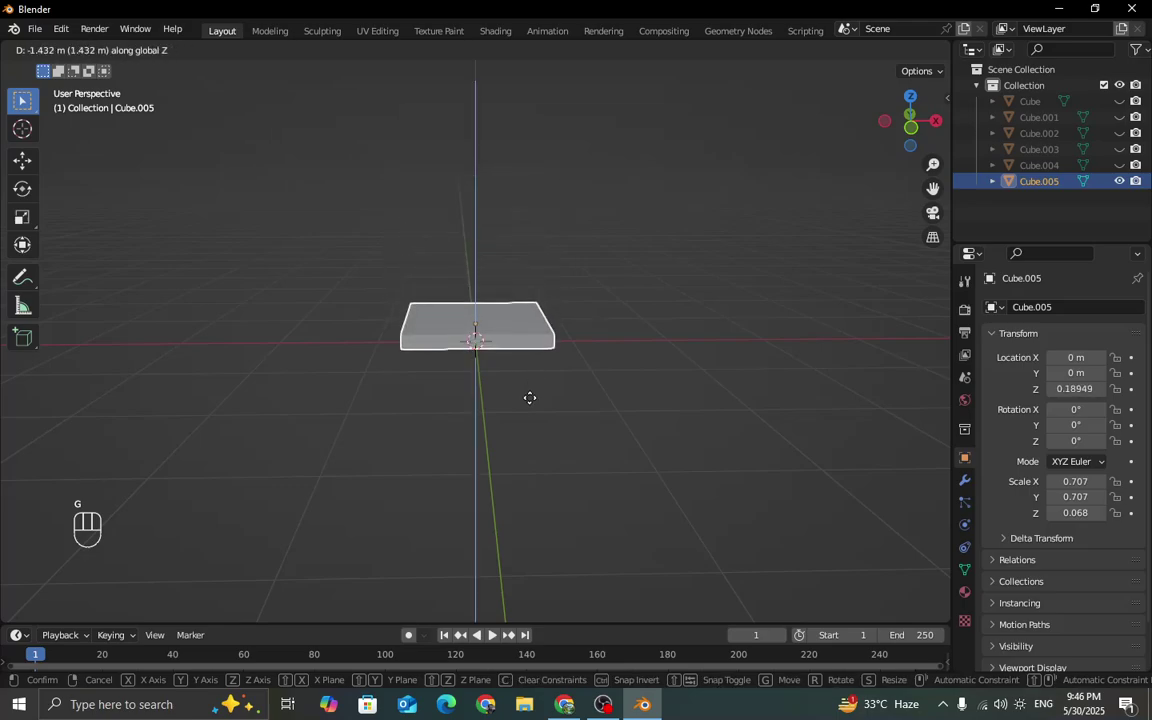
pyautogui.click(530, 411)
pyautogui.moveTo(530, 411); pyautogui.dragTo(408, 384, button='middle')
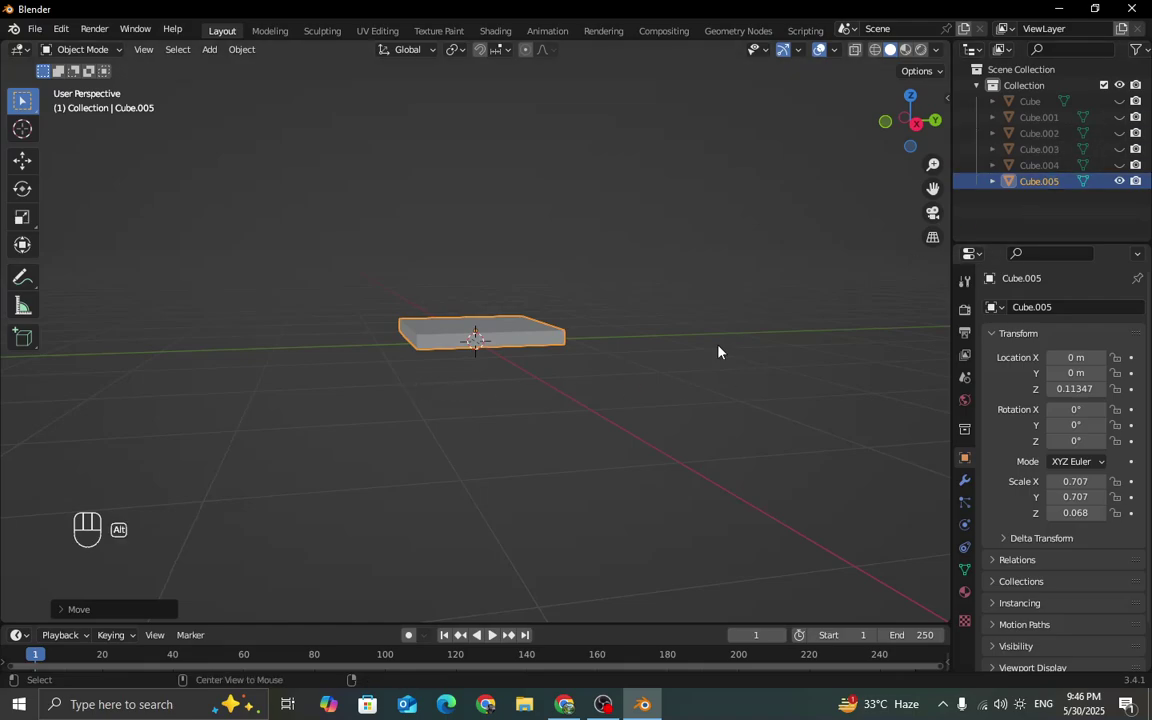
# Unhide the table, duplicate one of its legs, and move the copy along X to about -2.51 m.
pyautogui.hotkey('alt', 'h')
pyautogui.click(735, 409)
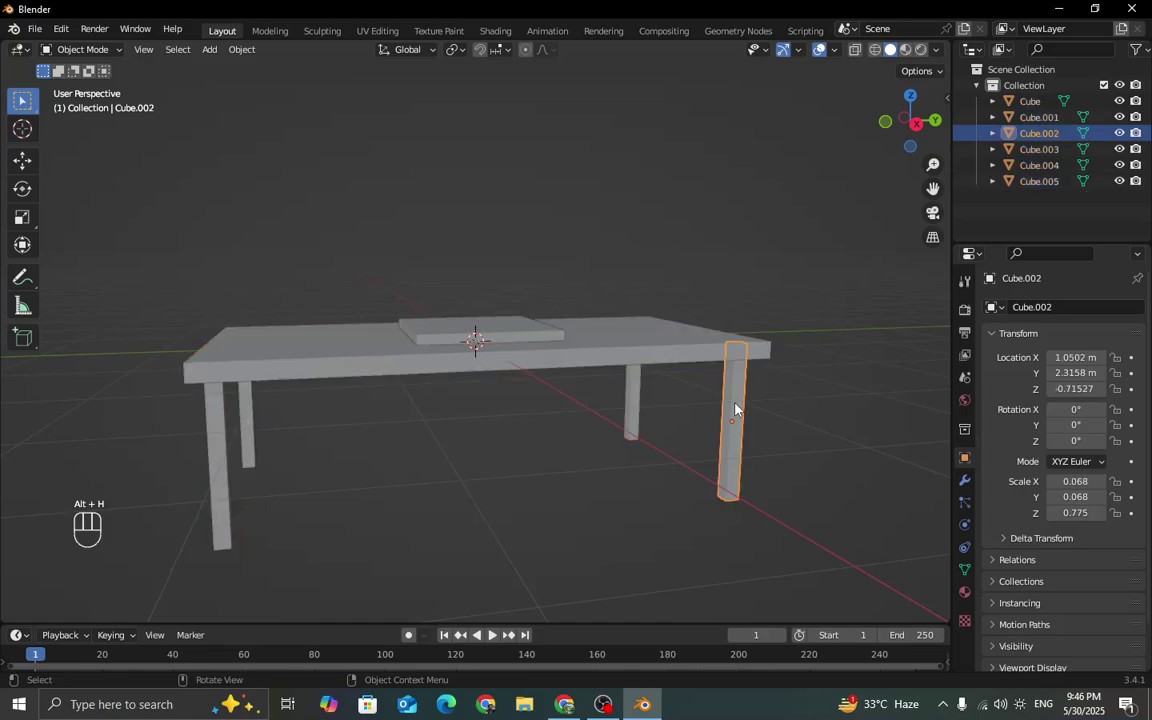
pyautogui.hotkey('shift', 'd')
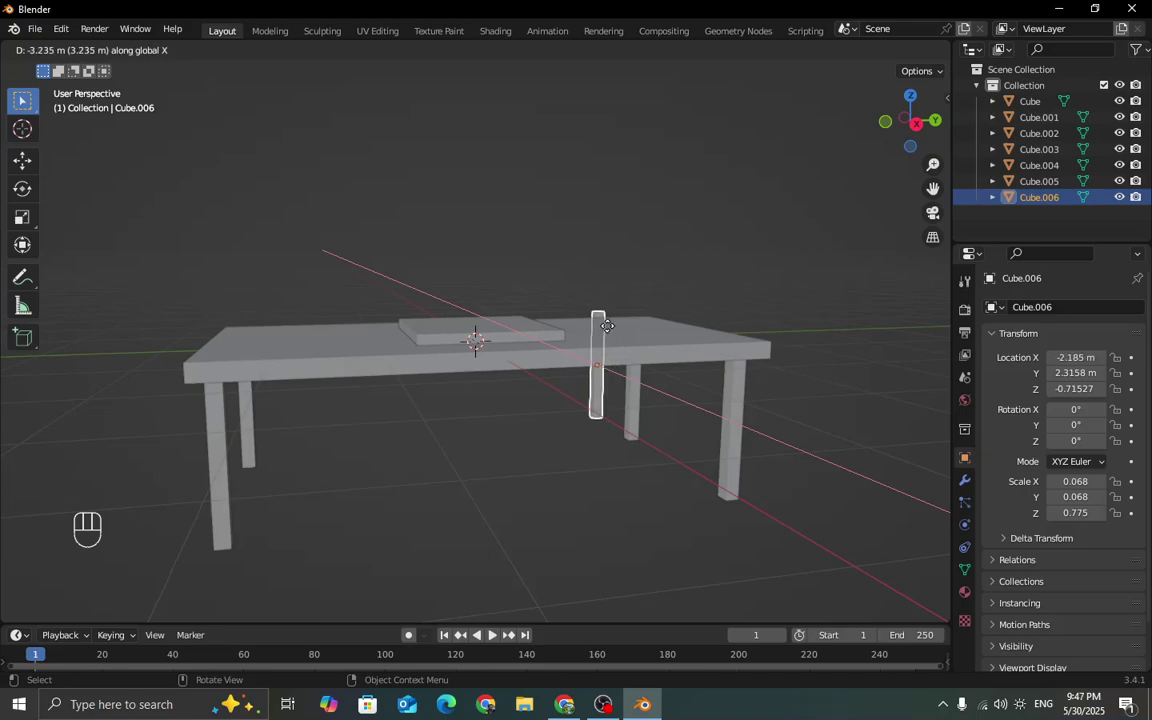
pyautogui.click(600, 328)
# Select the tabletop and its four original legs and hide them, keeping the small slab and the copied leg.
pyautogui.click(652, 373)
pyautogui.moveTo(653, 375); pyautogui.dragTo(725, 419, button='middle')
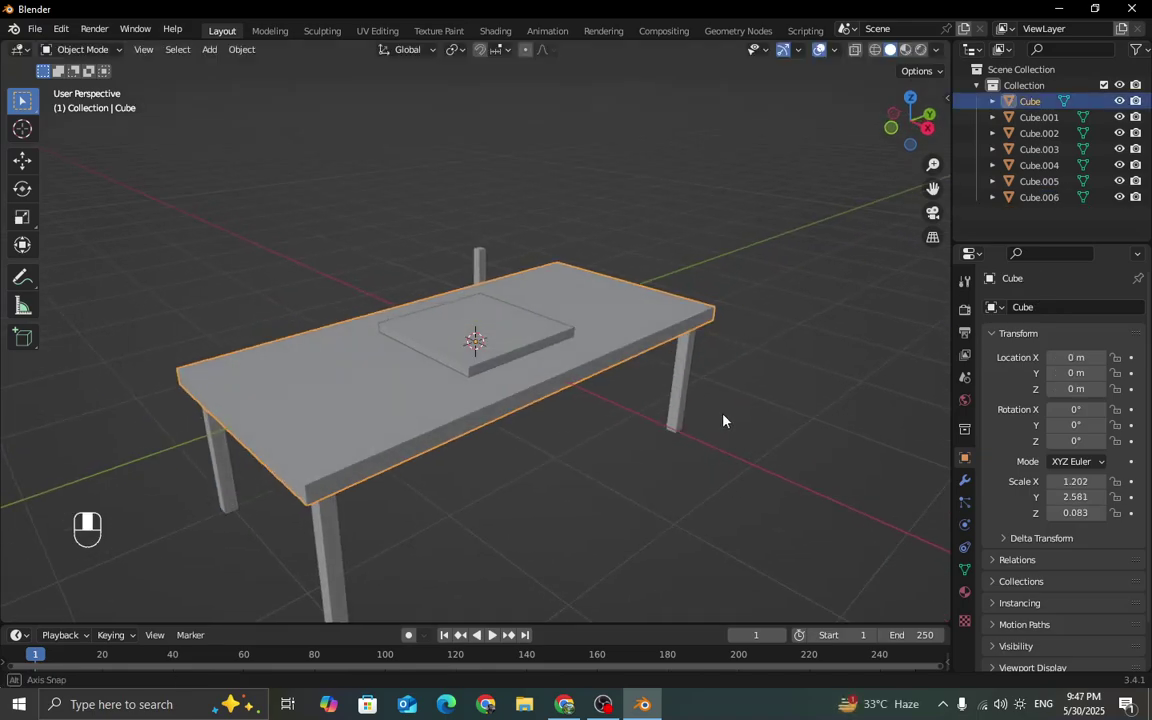
pyautogui.keyDown('shift'); pyautogui.click(224, 478); pyautogui.keyUp('shift')
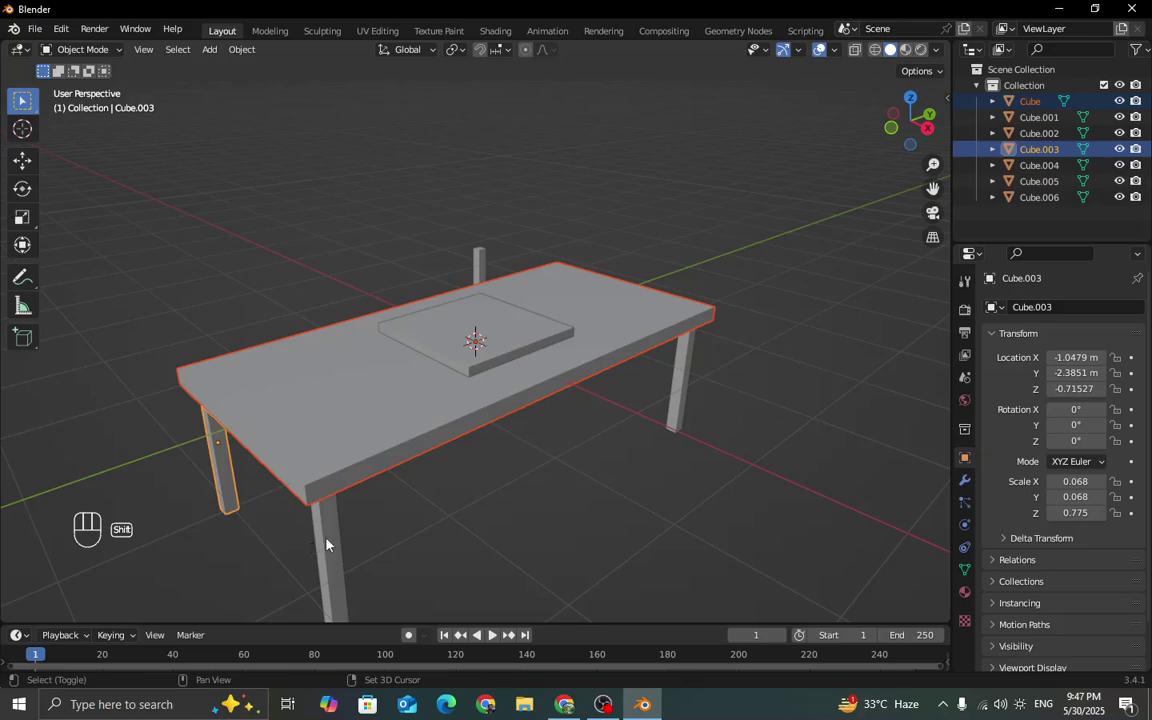
pyautogui.keyDown('shift'); pyautogui.click(326, 542); pyautogui.keyUp('shift')
pyautogui.moveTo(326, 542); pyautogui.dragTo(703, 452, button='middle')
pyautogui.keyDown('shift'); pyautogui.click(703, 452); pyautogui.keyUp('shift')
pyautogui.keyDown('shift'); pyautogui.click(580, 412); pyautogui.keyUp('shift')
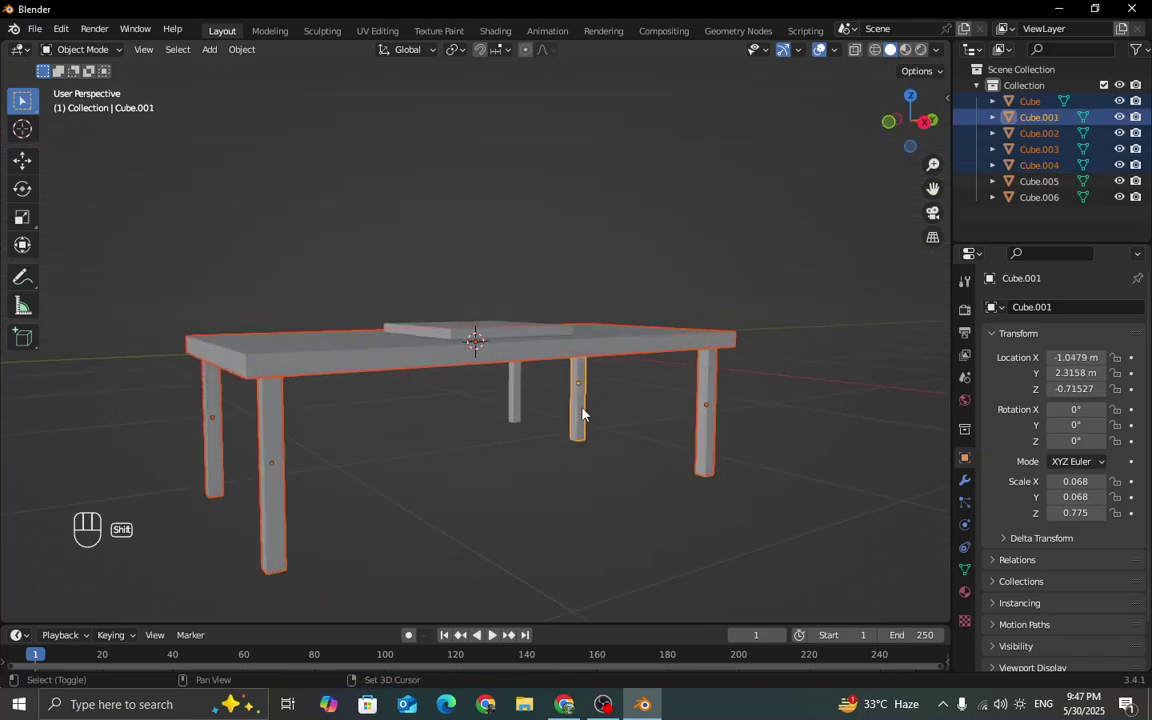
pyautogui.moveTo(580, 412); pyautogui.dragTo(645, 445, button='middle')
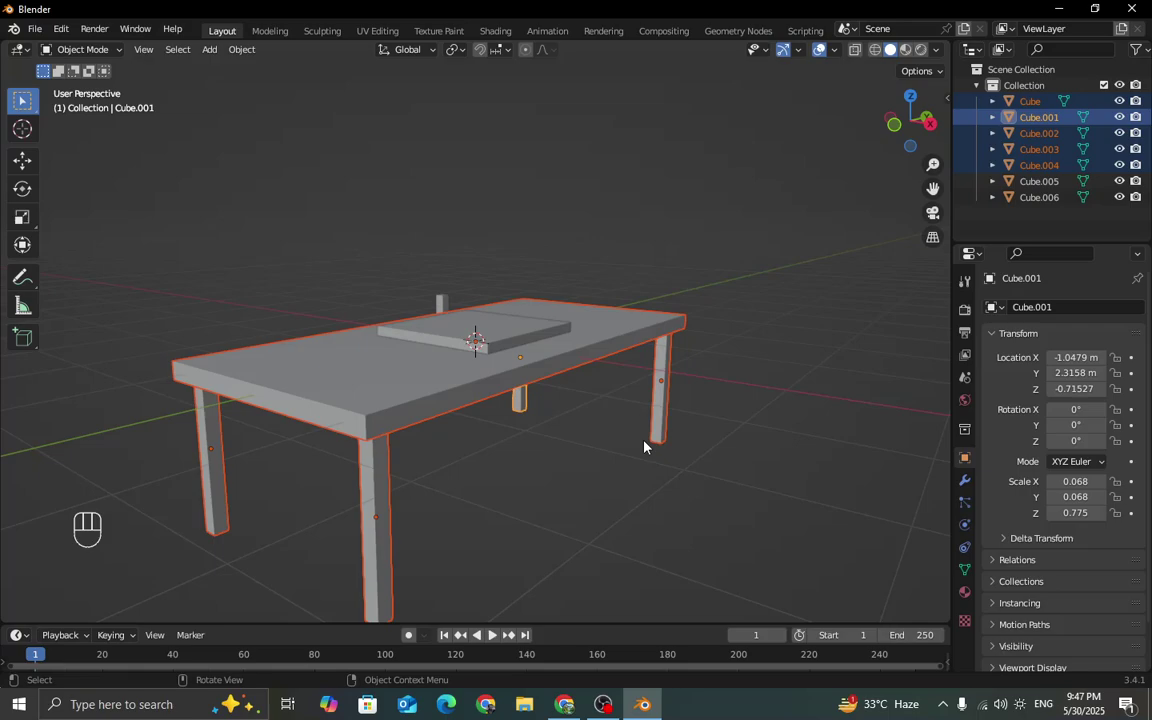
pyautogui.press('h')
# Select the copied leg and move it along X to about -0.66 m, towards the slab.
pyautogui.moveTo(644, 447); pyautogui.dragTo(720, 291, button='middle')
pyautogui.click(740, 351)
pyautogui.moveTo(740, 351); pyautogui.dragTo(632, 347, button='middle')
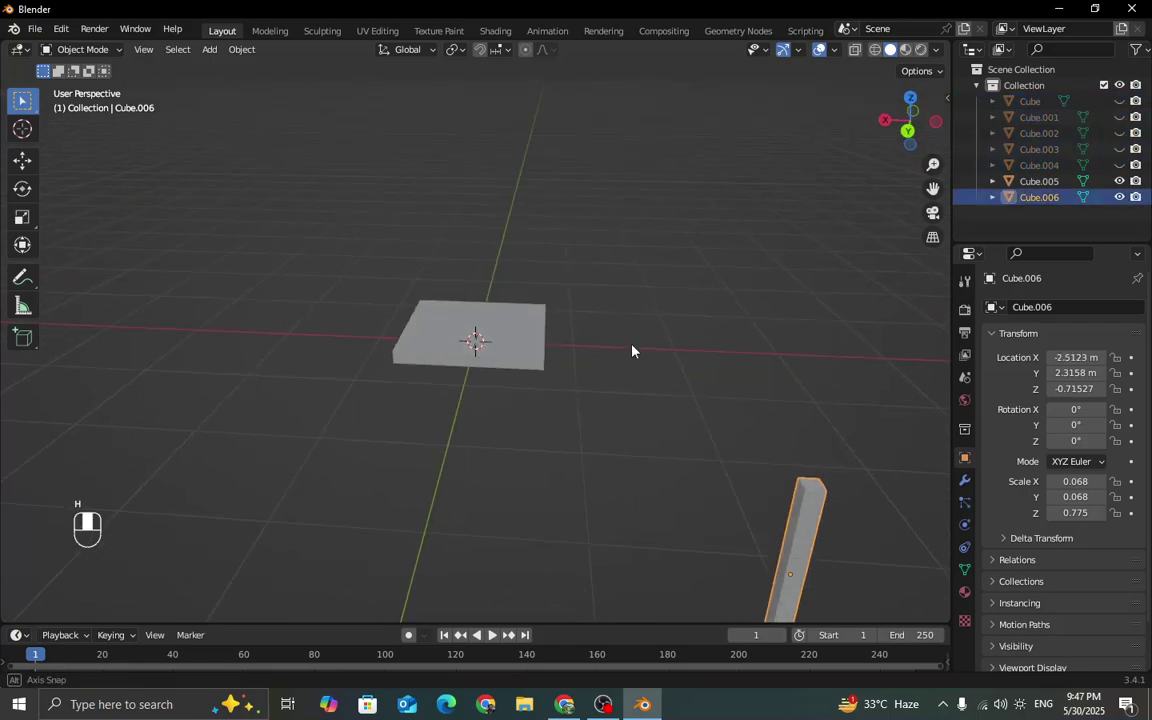
pyautogui.moveTo(681, 383); pyautogui.dragTo(696, 443, button='middle')
pyautogui.press('g')
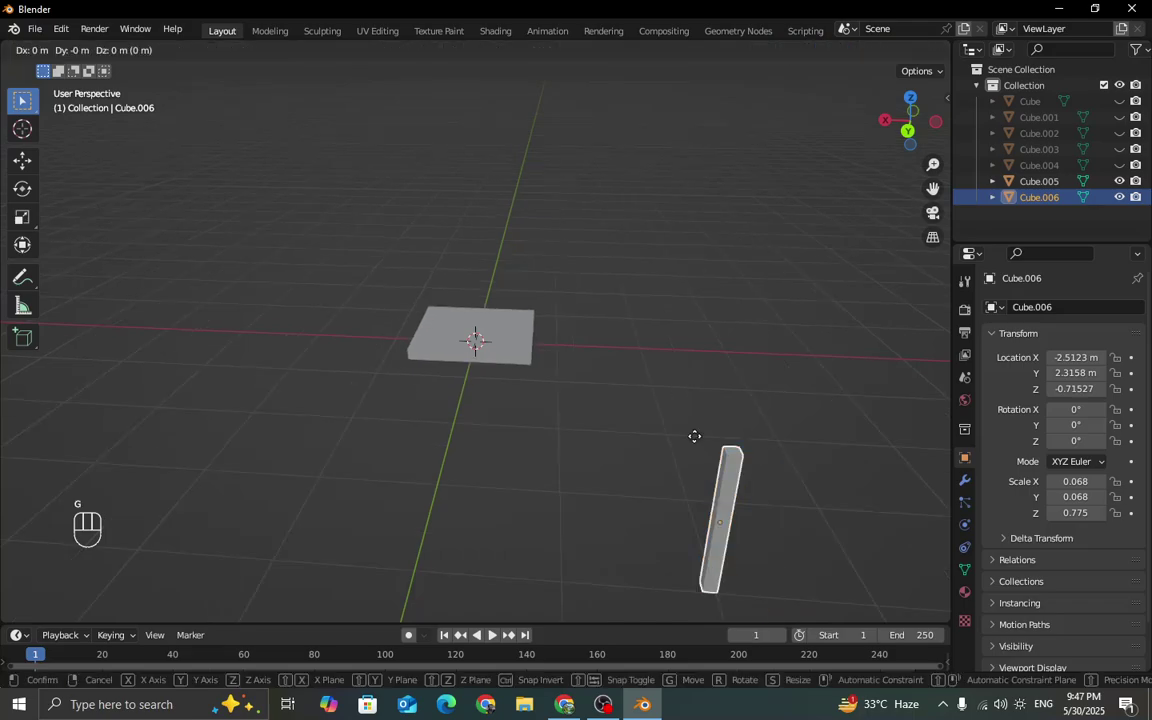
pyautogui.press('x')
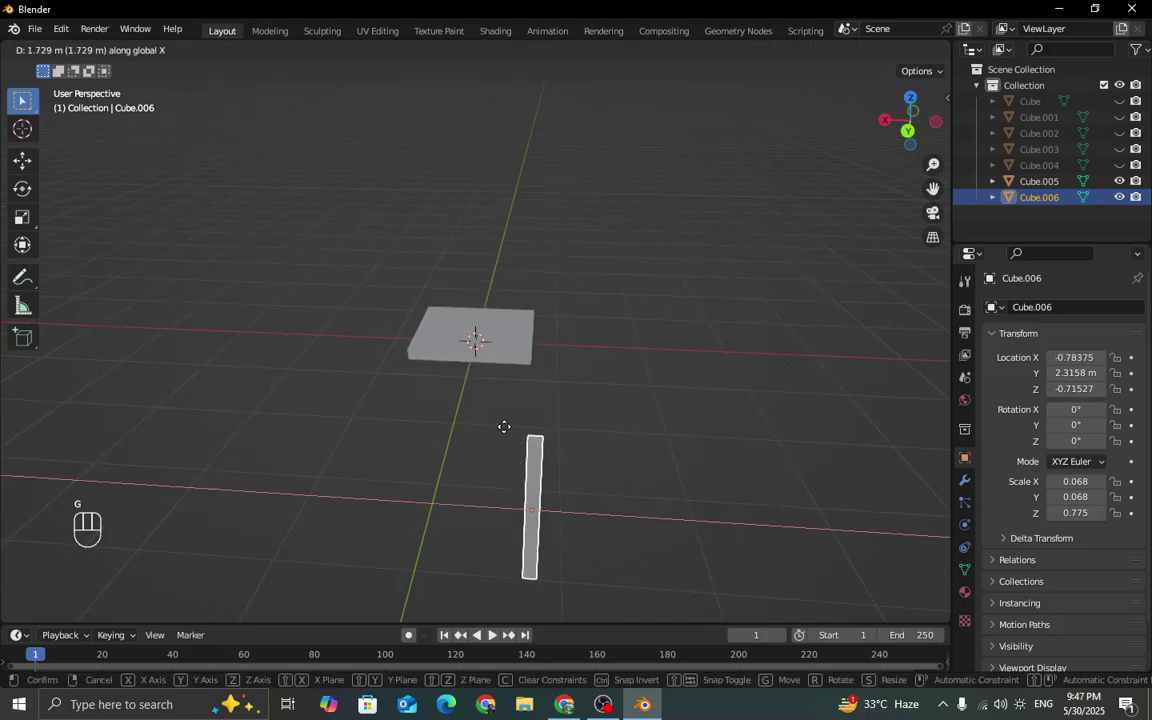
pyautogui.click(510, 438)
# In top view, place the leg inside the slab's corner at about X -0.464 m and Y 0.515 m.
pyautogui.press('KP_7')
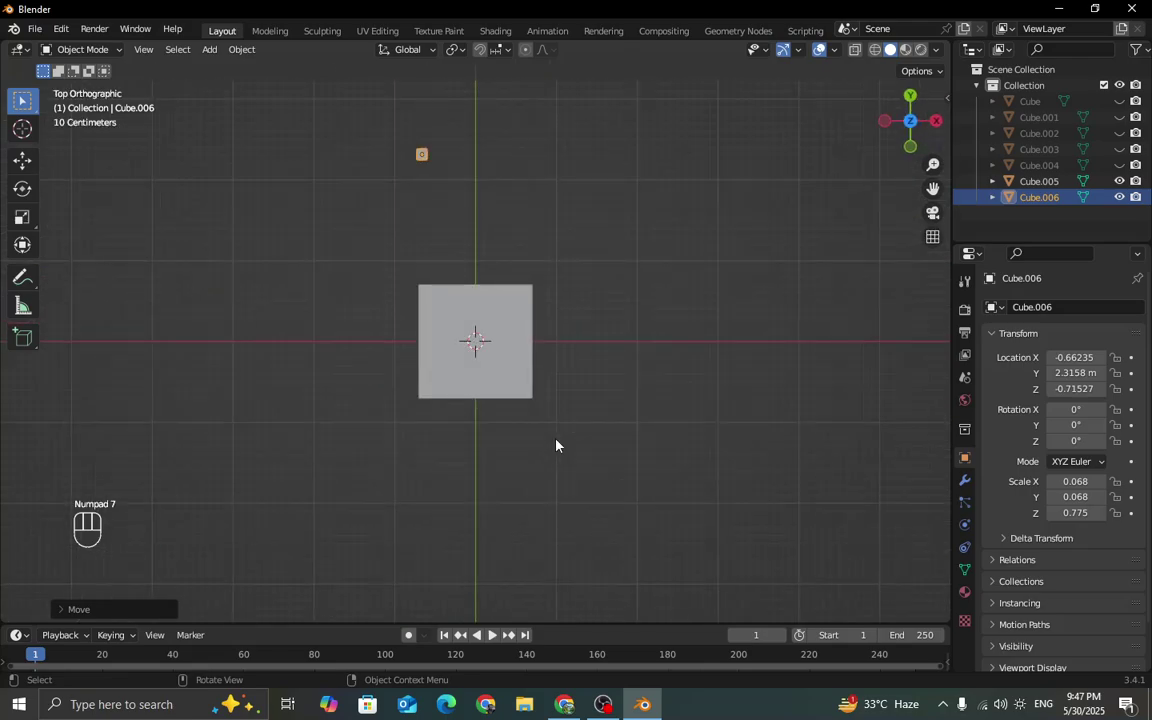
pyautogui.press('g')
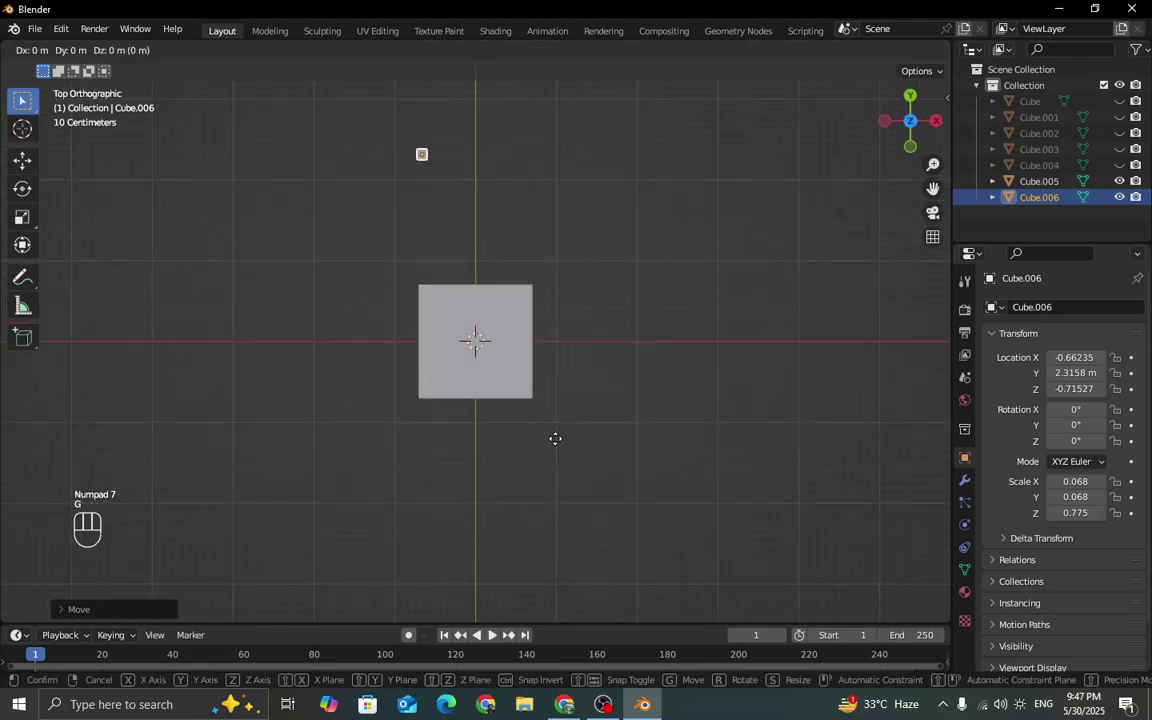
pyautogui.press('x')
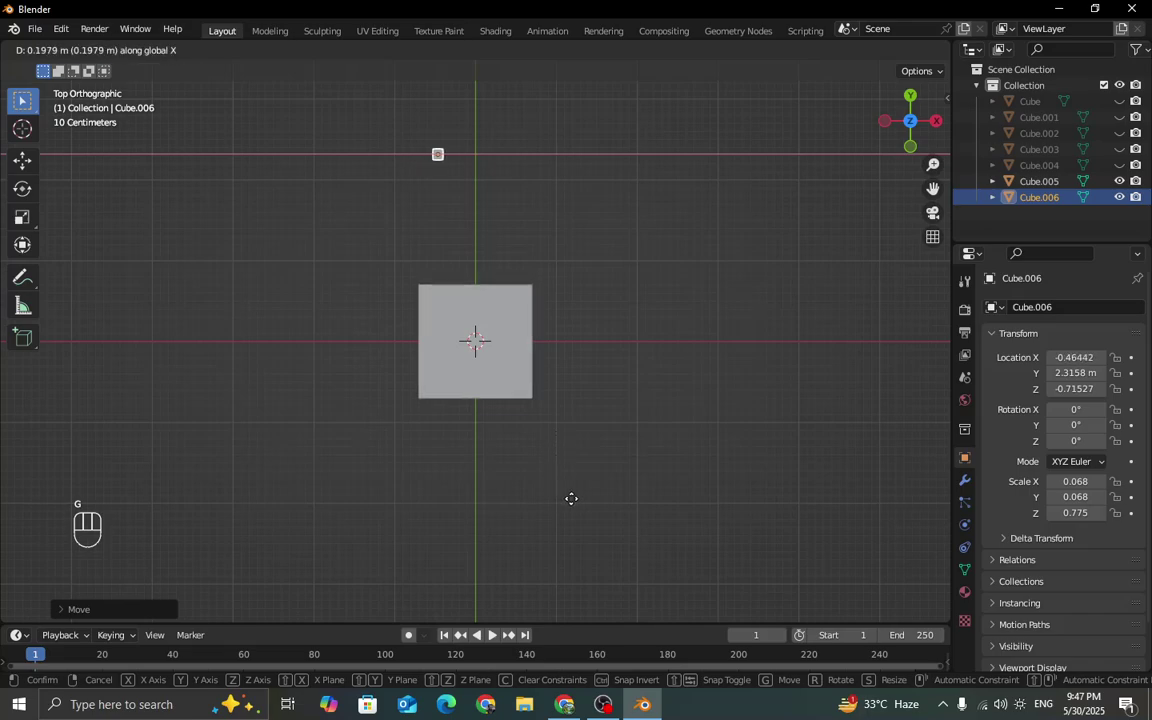
pyautogui.click(571, 498)
pyautogui.press('g')
pyautogui.press('y')
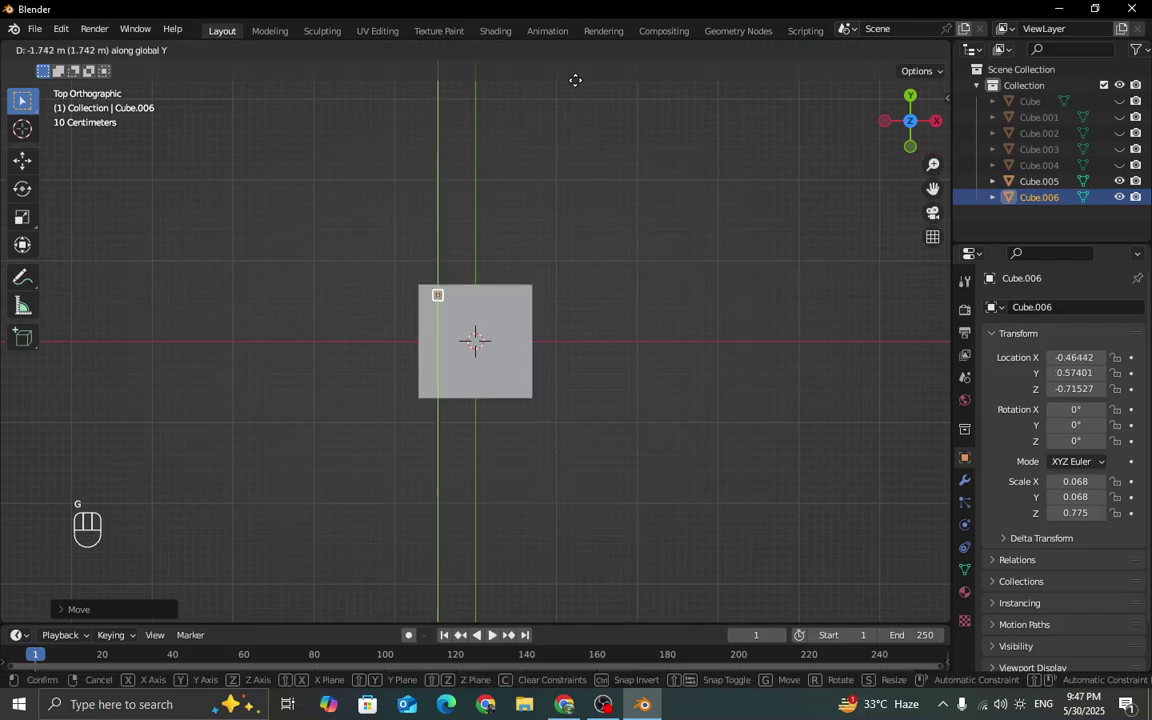
pyautogui.click(578, 98)
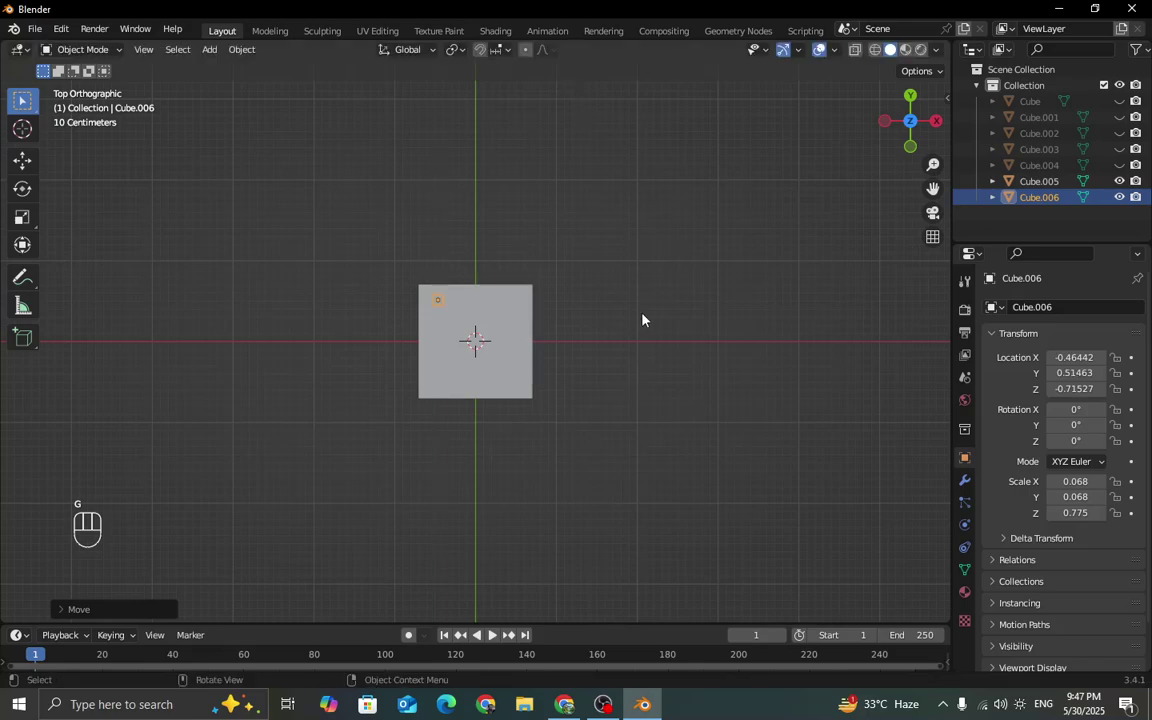
# Shorten the leg along Z to a scale of about 0.486 and raise it to about Z -0.405 m beneath the slab.
pyautogui.moveTo(642, 320); pyautogui.dragTo(506, 393, button='middle')
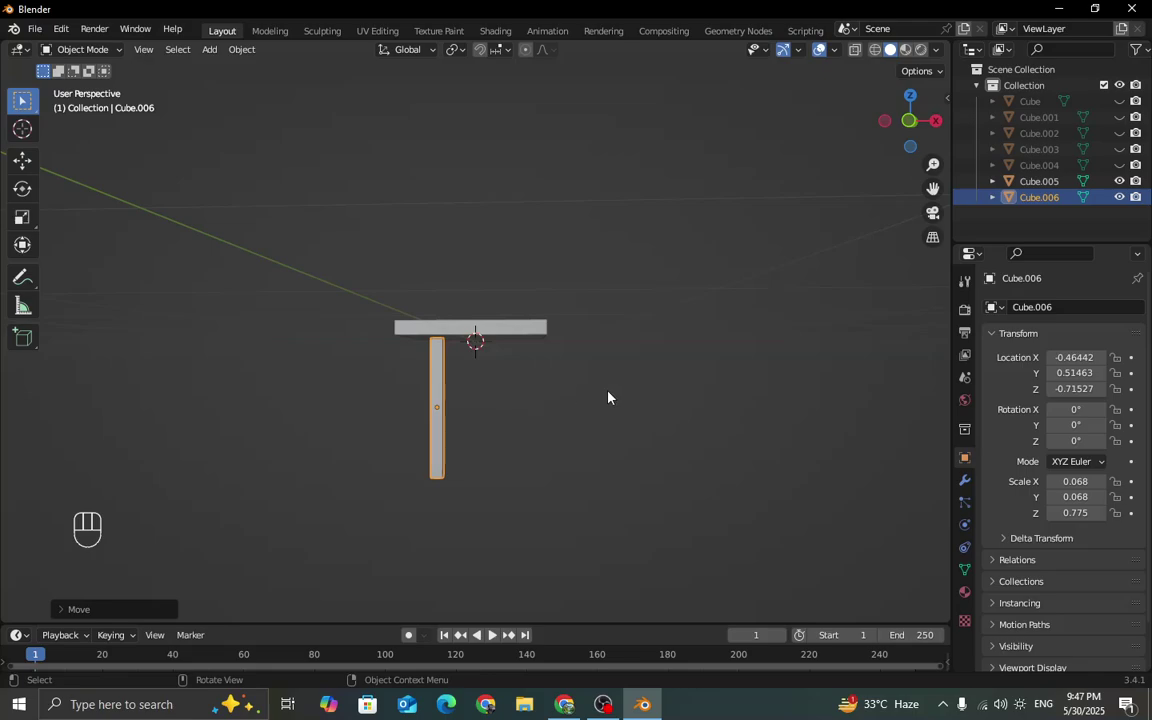
pyautogui.press('s')
pyautogui.press('z')
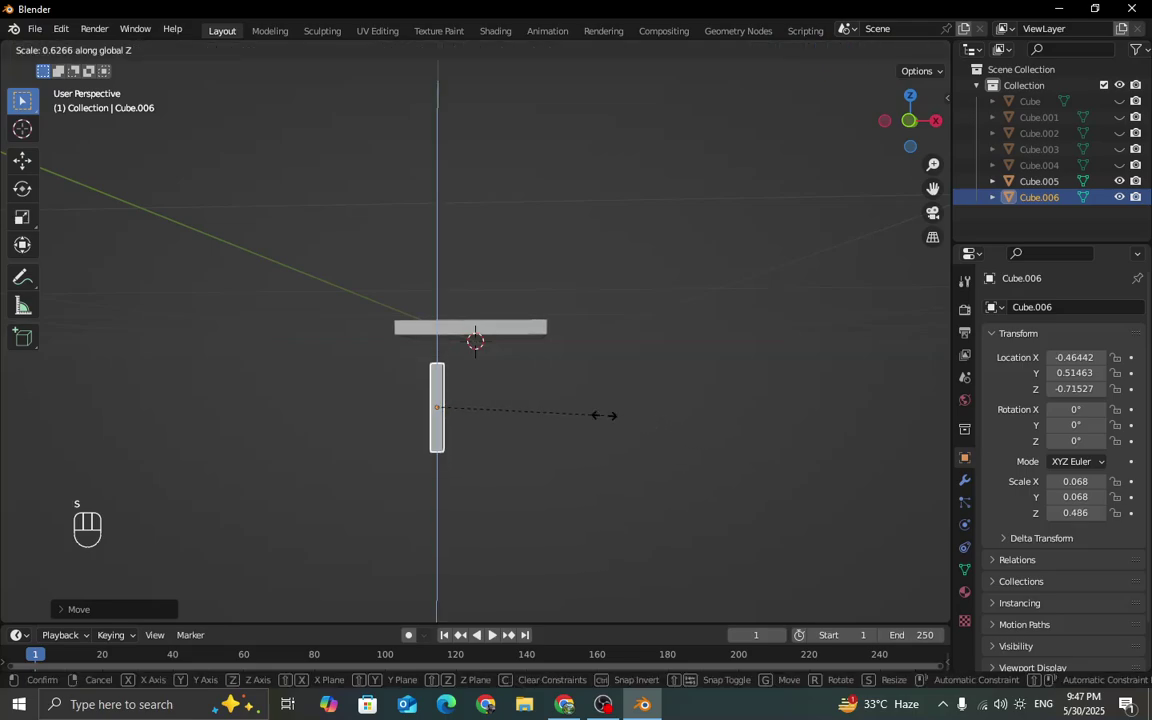
pyautogui.click(604, 417)
pyautogui.press('g')
pyautogui.press('z')
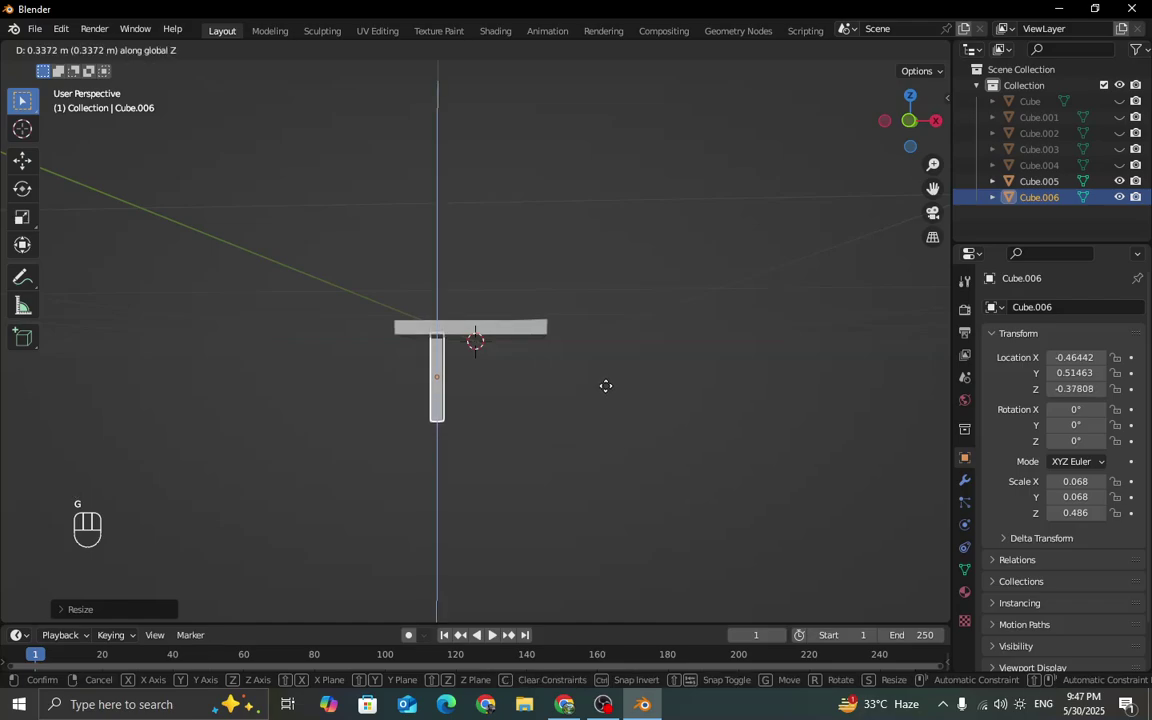
pyautogui.click(608, 391)
pyautogui.press('KP_1')
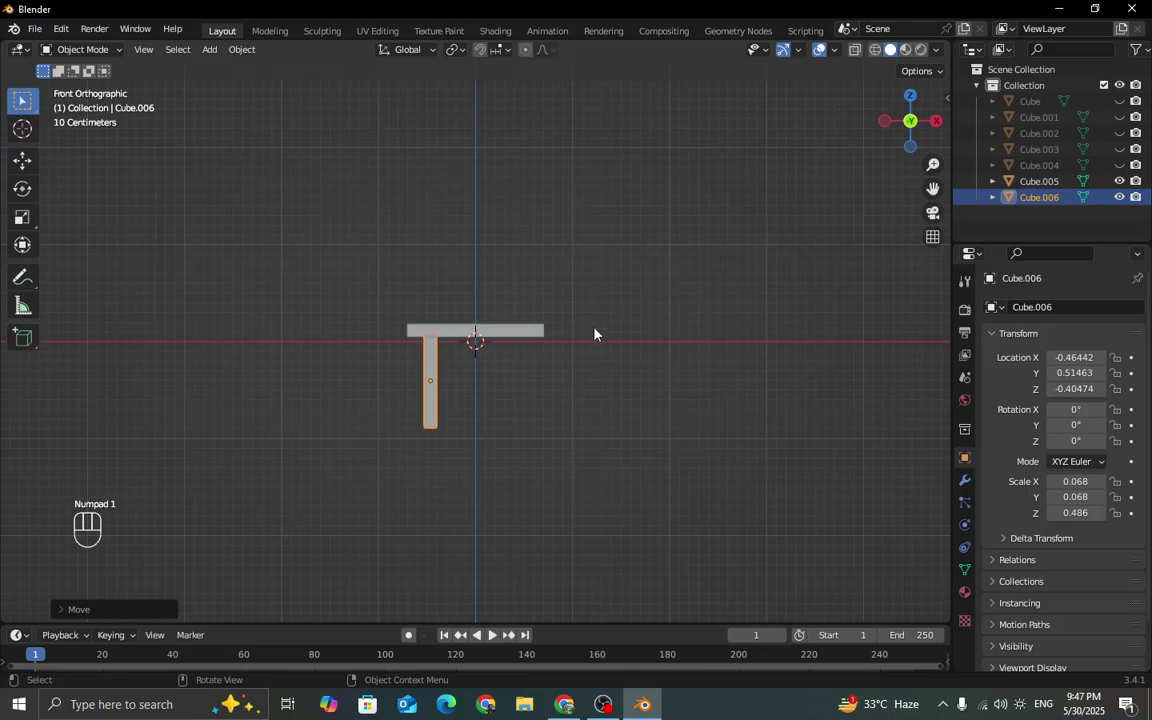
pyautogui.press('KP_7')
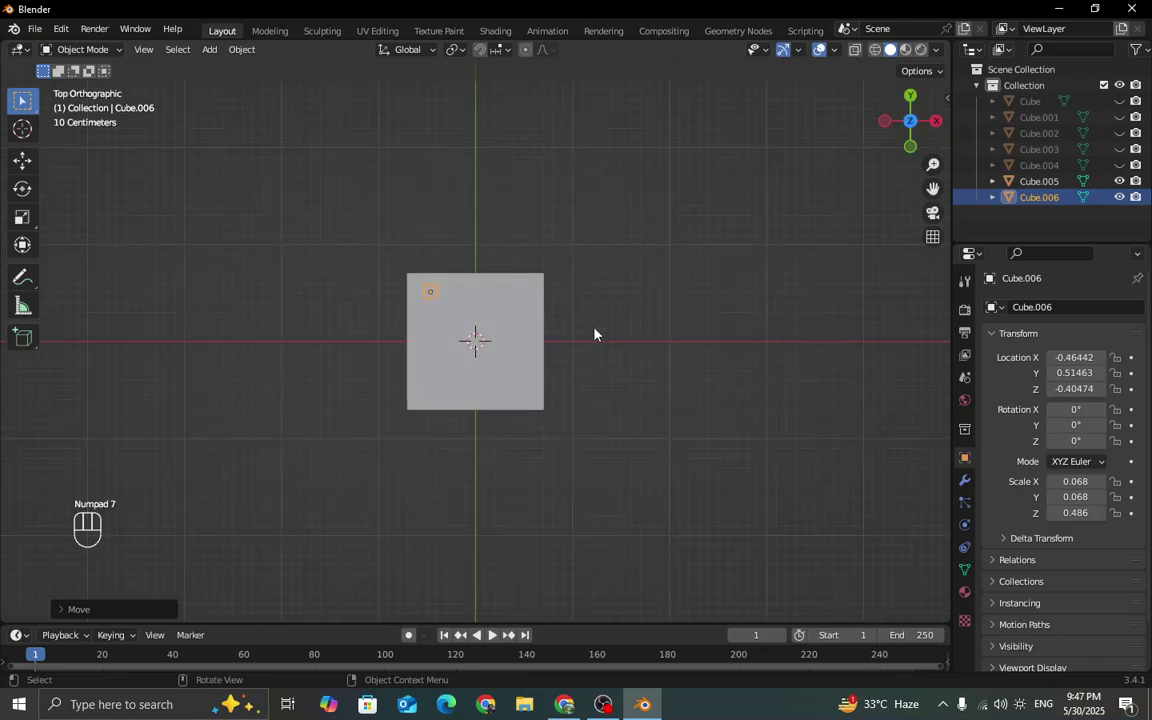
# Duplicate the stool leg along X to about 0.55 m, inside the slab's opposite corner.
pyautogui.hotkey('shift', 'd')
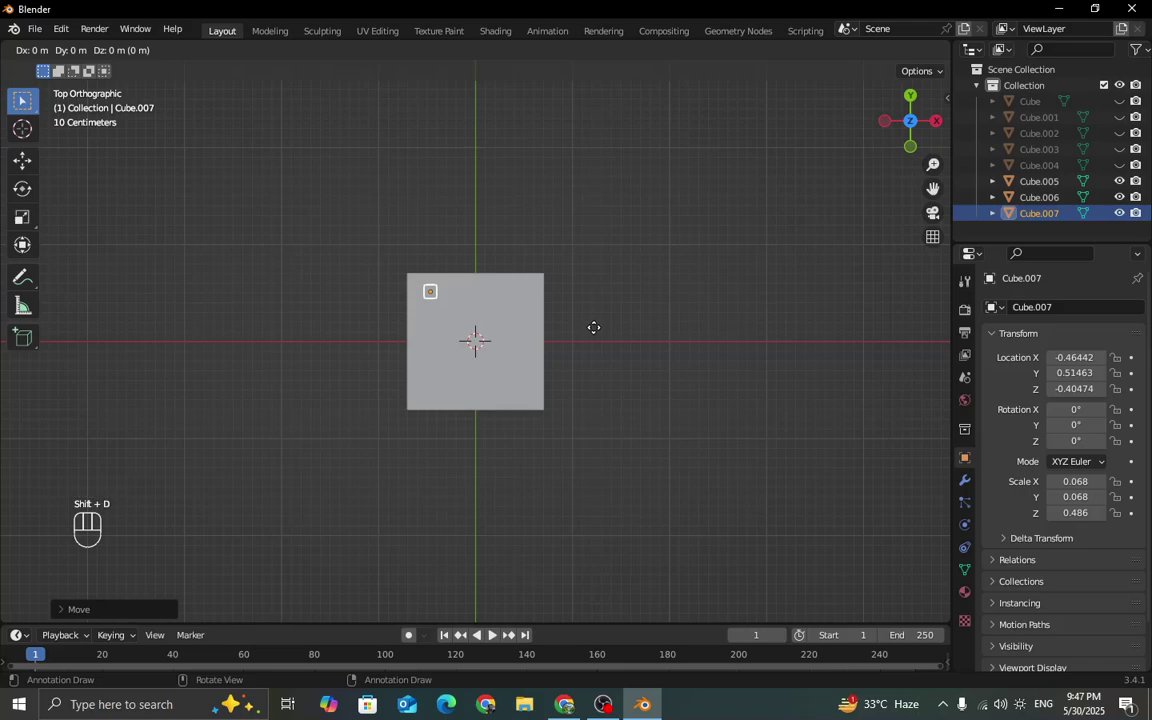
pyautogui.press('x')
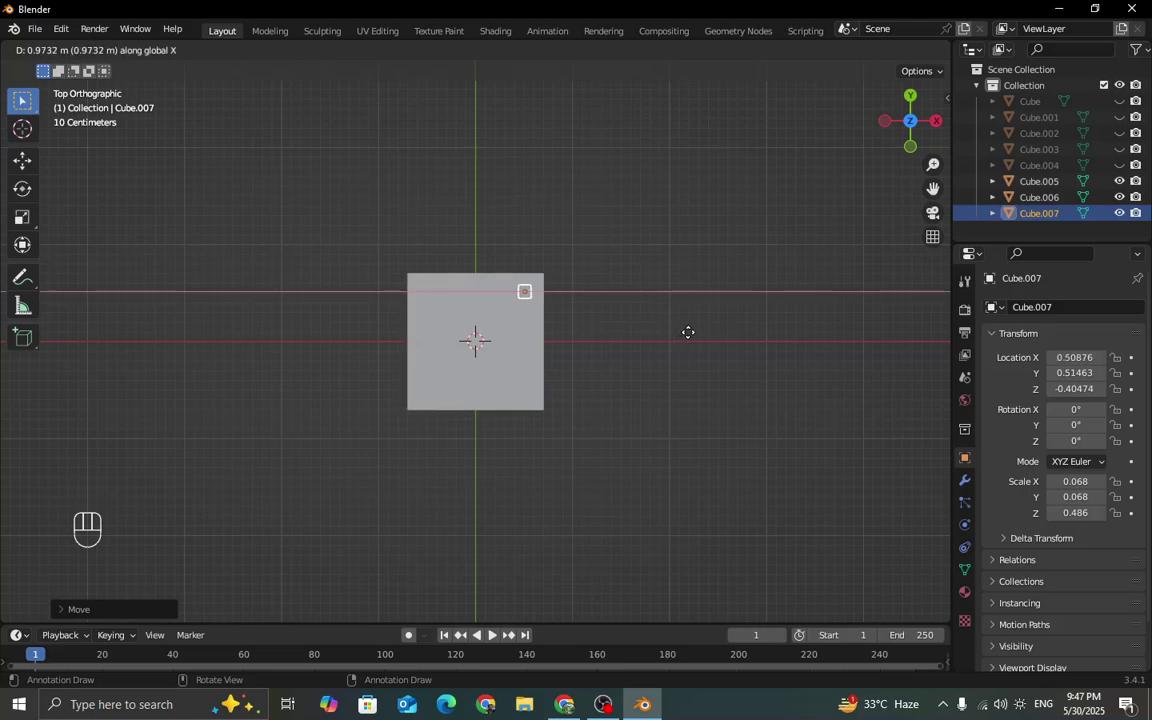
pyautogui.click(693, 339)
# Select both short legs and duplicate them along Y to the slab's opposite edge, giving the seat four legs.
pyautogui.moveTo(752, 353); pyautogui.dragTo(545, 429, button='middle')
pyautogui.hotkey('shift', 'b')
pyautogui.keyDown('shift'); pyautogui.moveTo(466, 387); pyautogui.dragTo(530, 420); pyautogui.keyUp('shift')
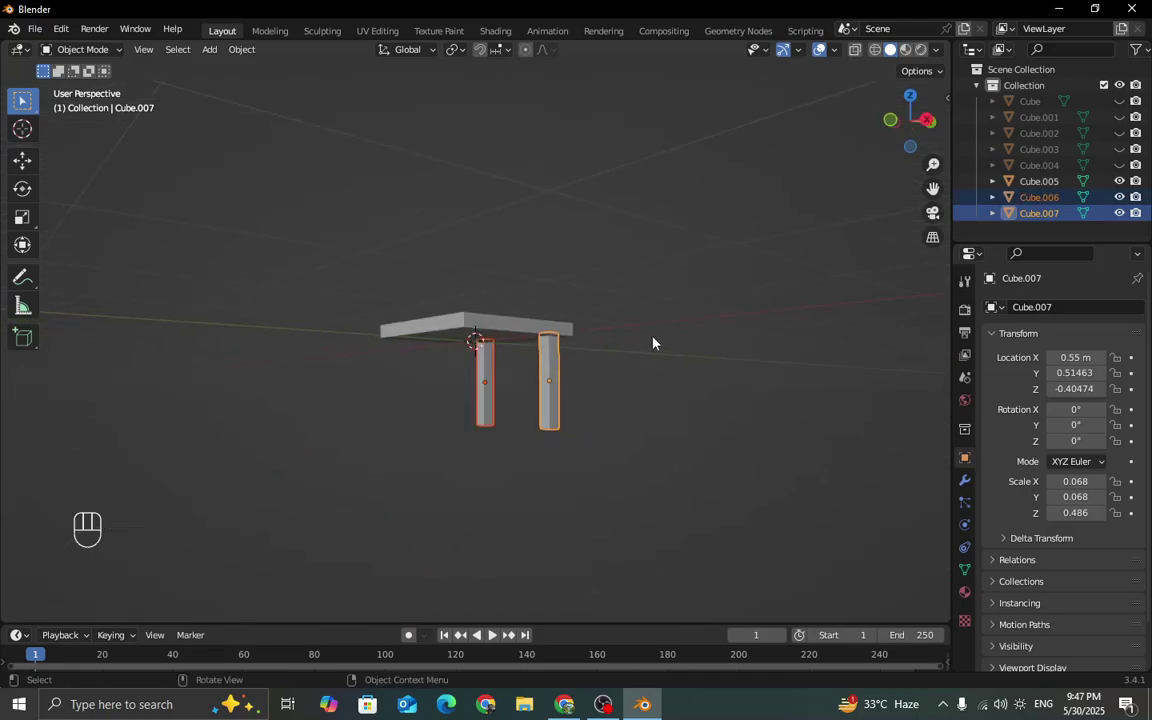
pyautogui.press('KP_7')
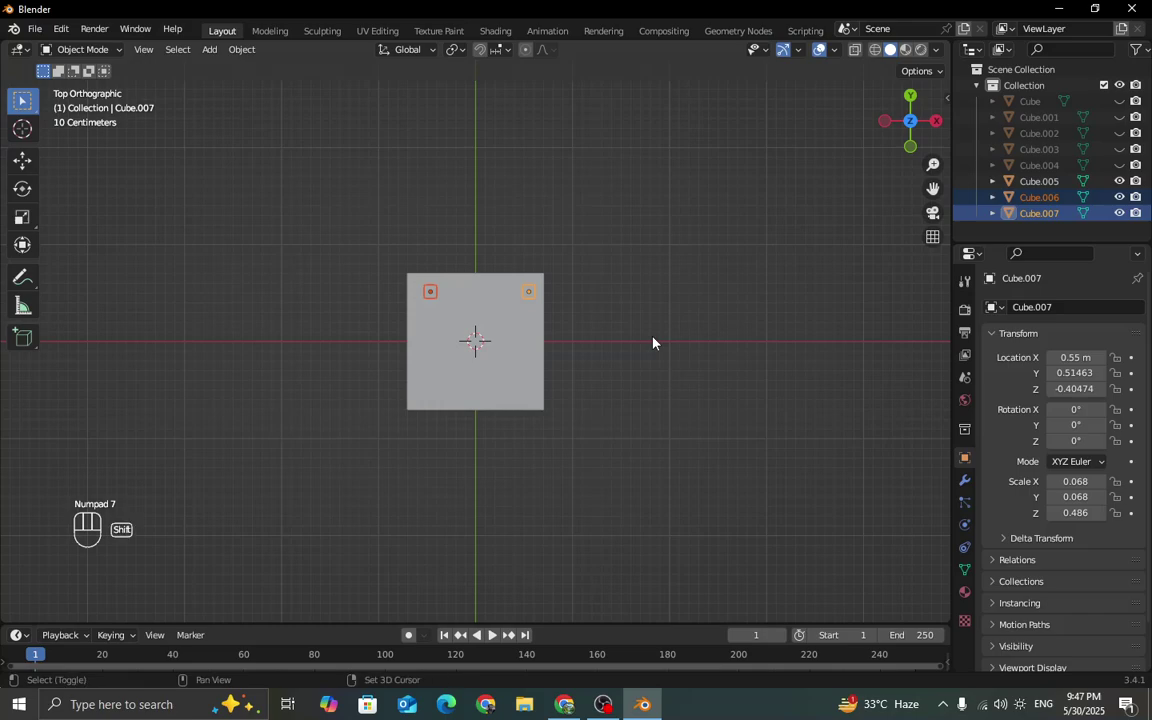
pyautogui.hotkey('shift', 'd')
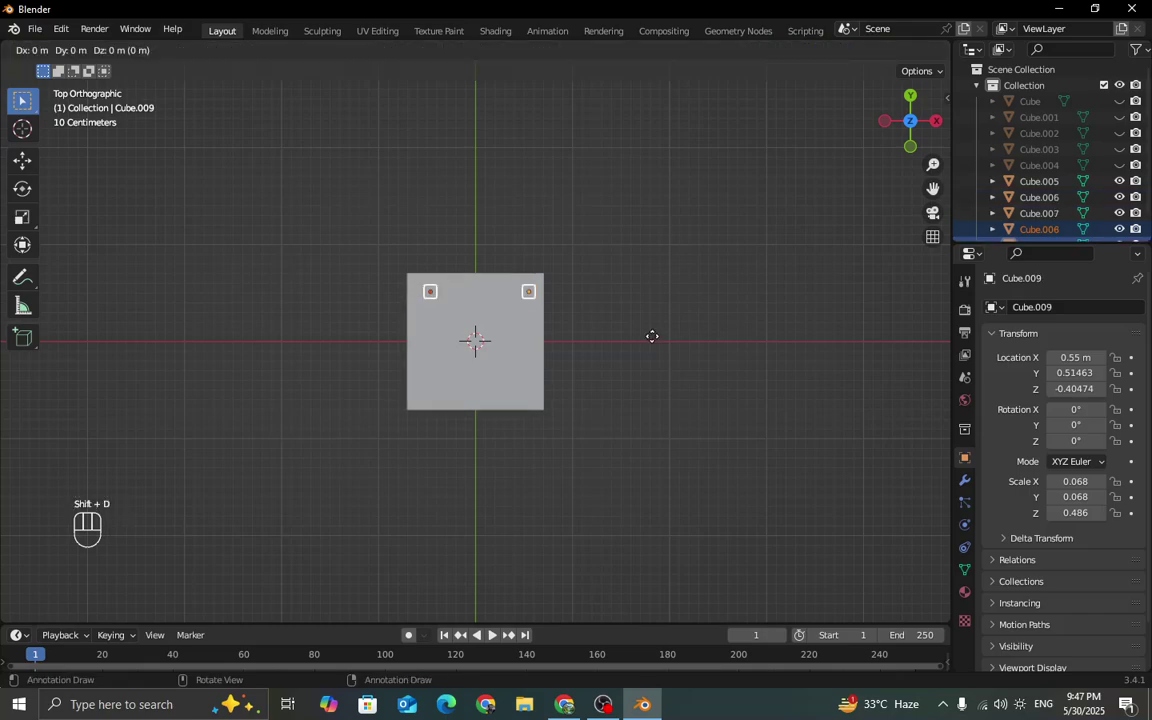
pyautogui.press('y')
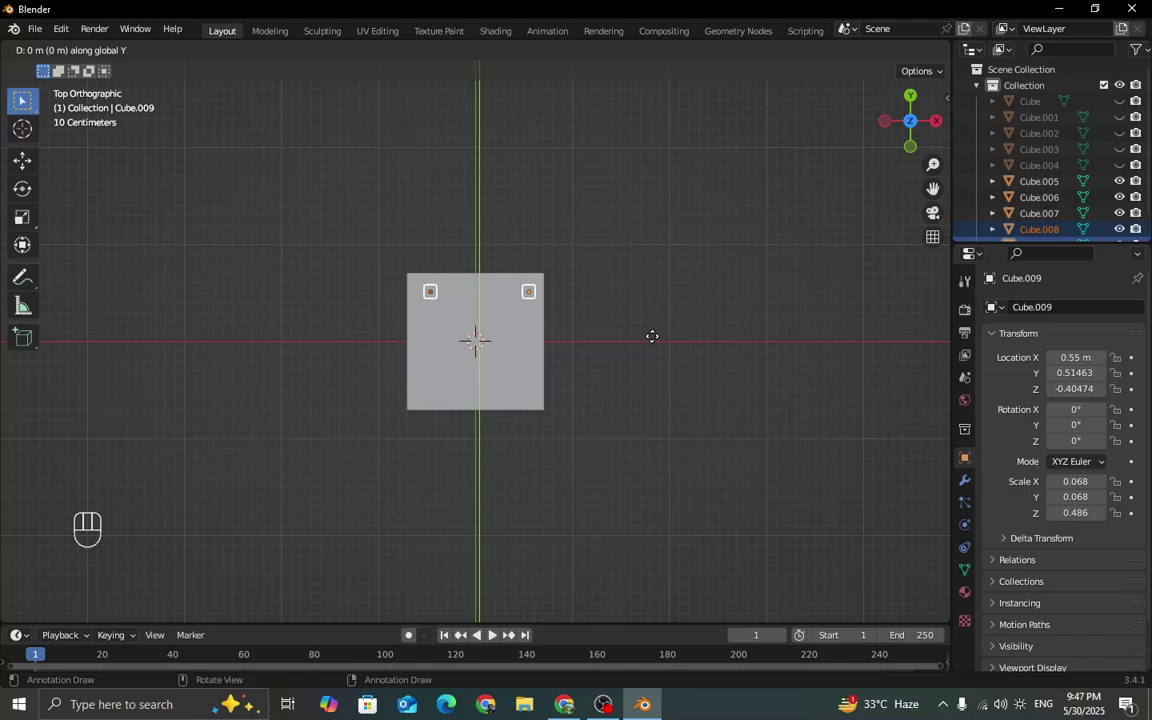
pyautogui.click(659, 440)
pyautogui.moveTo(659, 440); pyautogui.dragTo(610, 407, button='middle')
pyautogui.click(674, 435)
pyautogui.moveTo(674, 435); pyautogui.dragTo(573, 362, button='middle')
# Duplicate the seat slab in place and rotate the copy 90° about the Y axis to form a backrest.
pyautogui.click(519, 363)
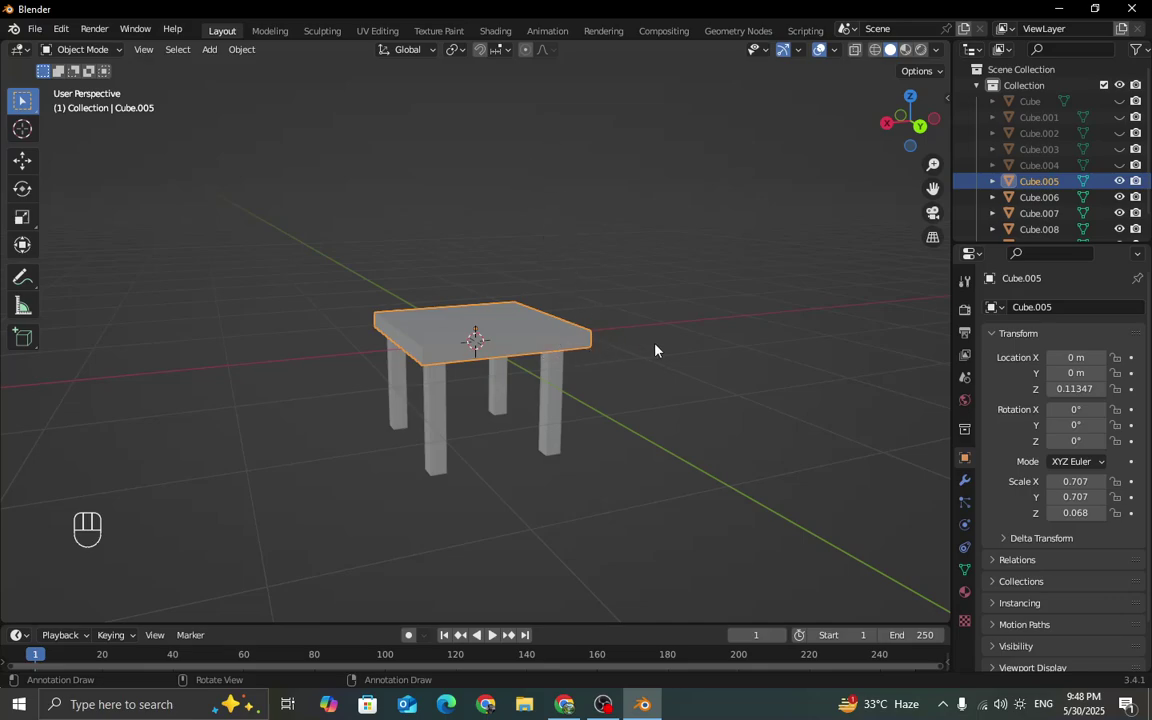
pyautogui.moveTo(655, 350); pyautogui.dragTo(627, 360, button='middle')
pyautogui.hotkey('shift', 'd')
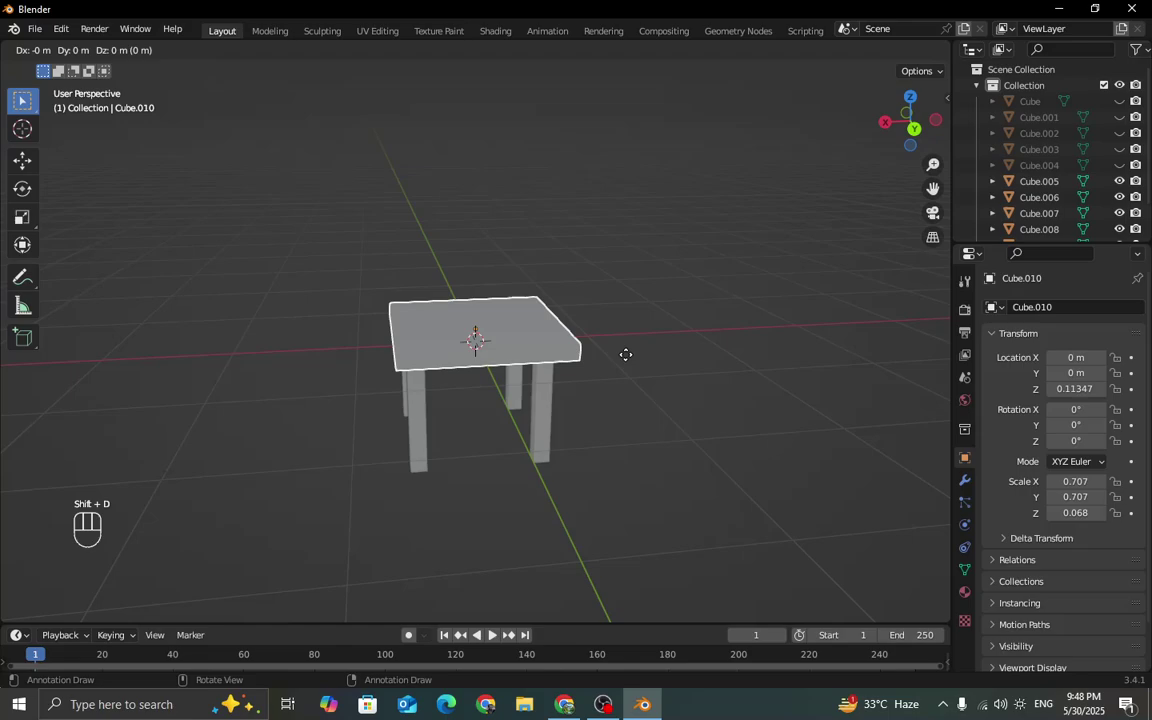
pyautogui.press('r')
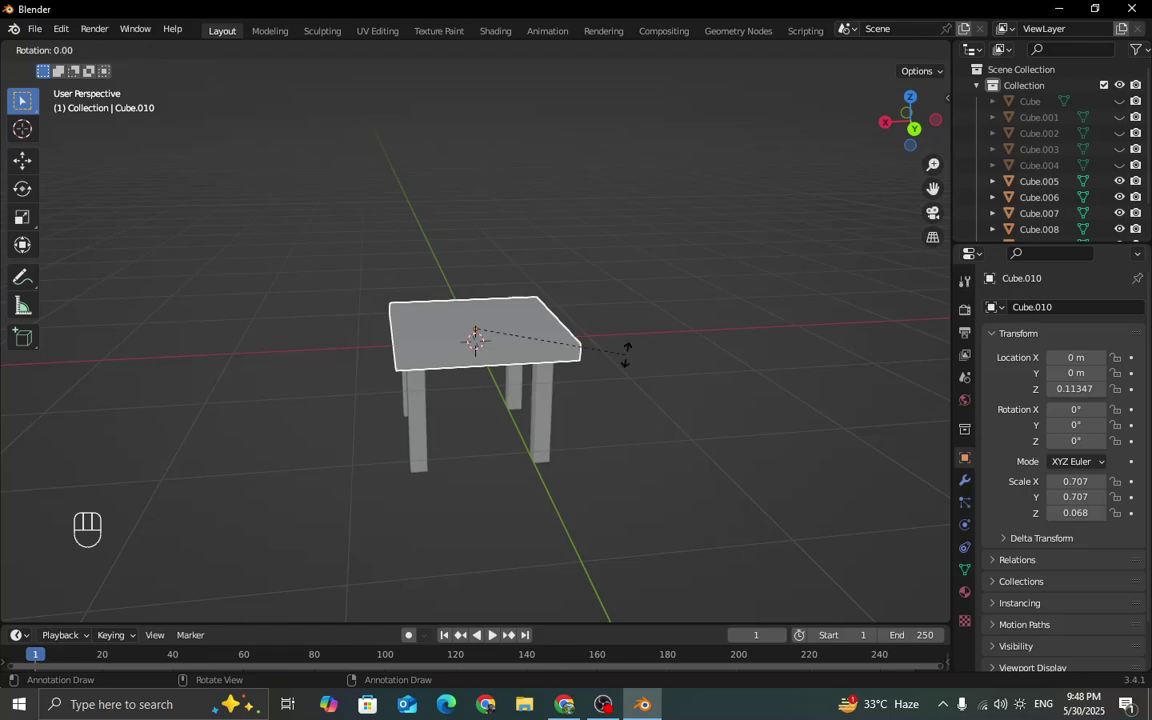
pyautogui.press('y')
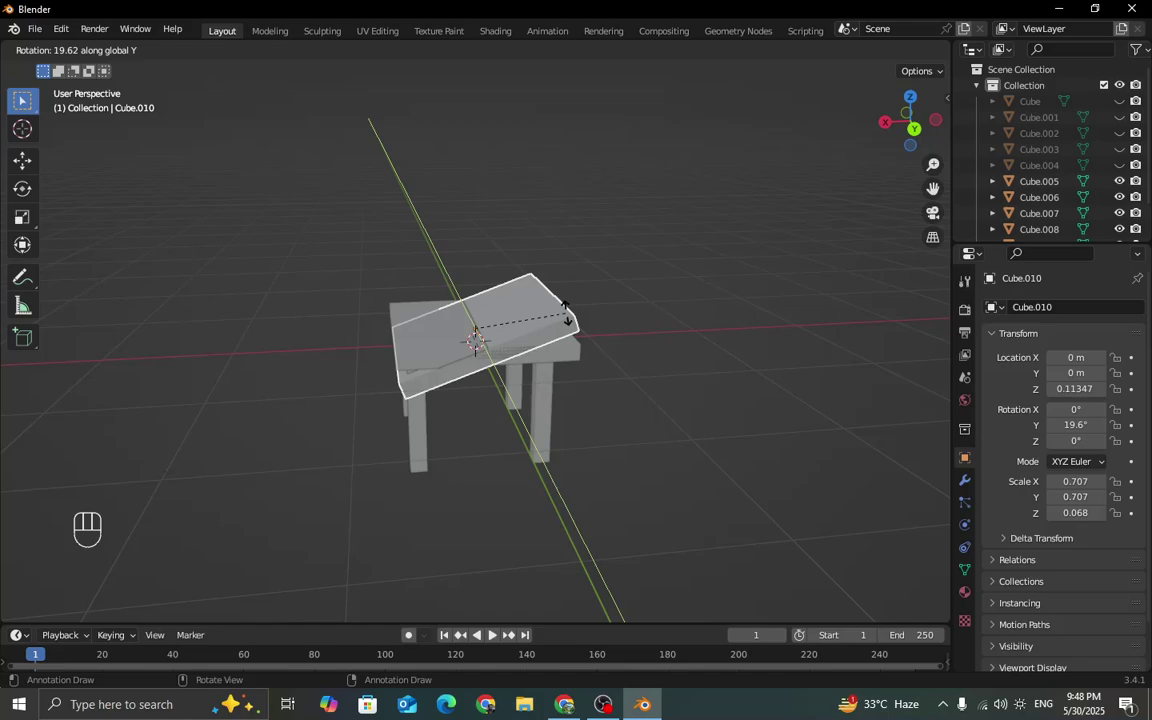
pyautogui.write('90')
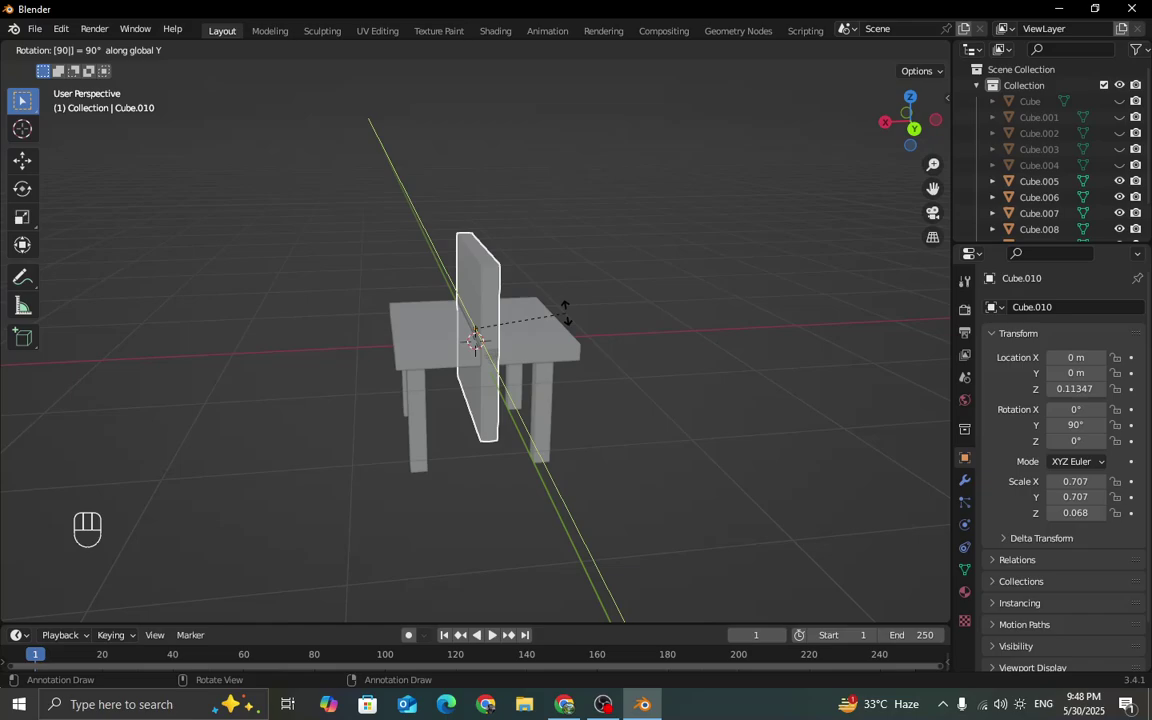
pyautogui.press('Return')
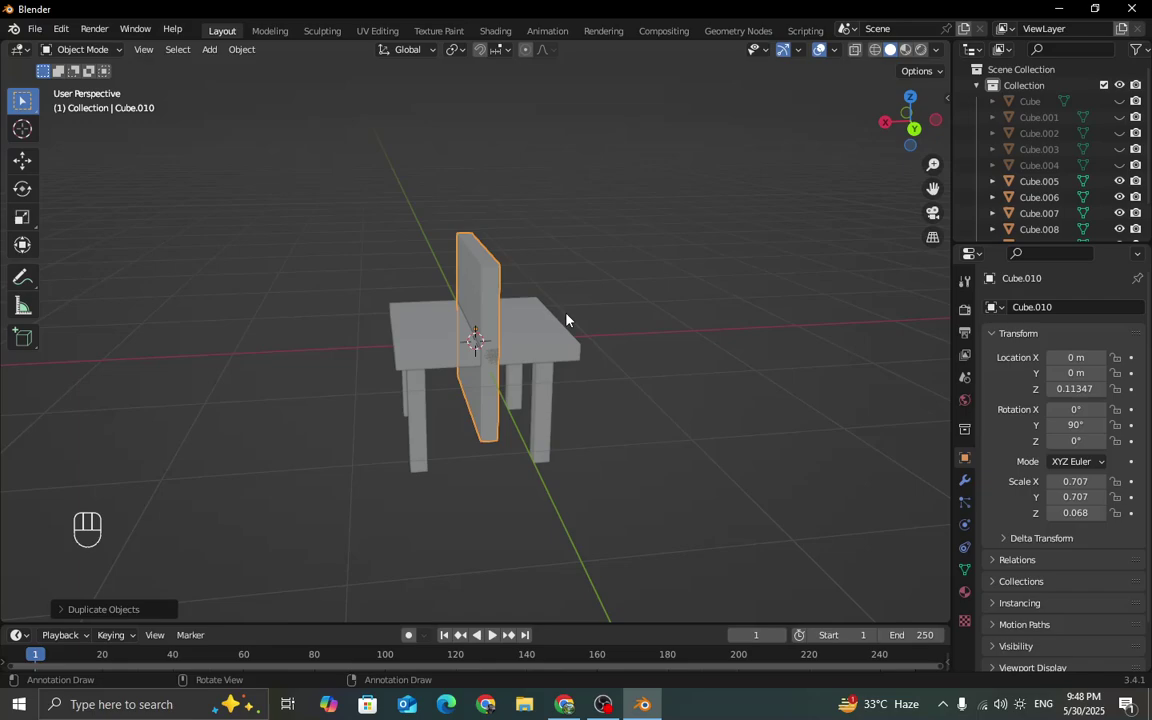
# Move the backrest along X to about -0.728 m at the seat's edge and raise it to about Z 0.754 m.
pyautogui.moveTo(566, 320); pyautogui.dragTo(653, 336, button='middle')
pyautogui.press('g')
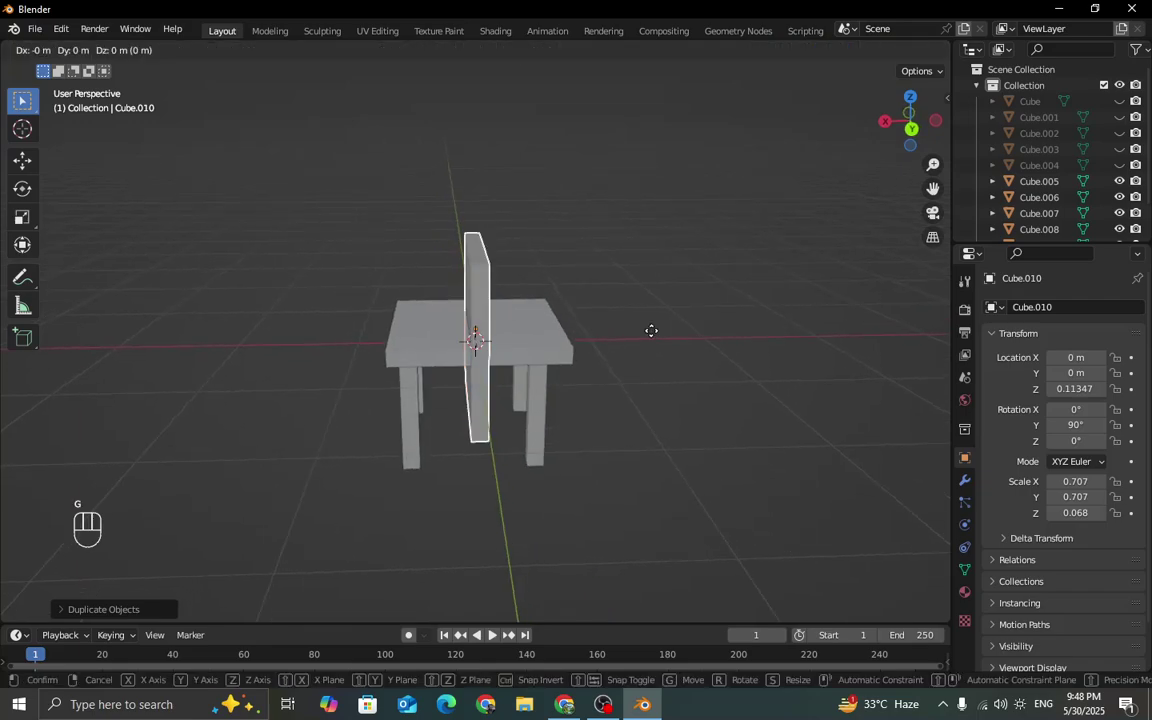
pyautogui.press('x')
pyautogui.click(736, 343)
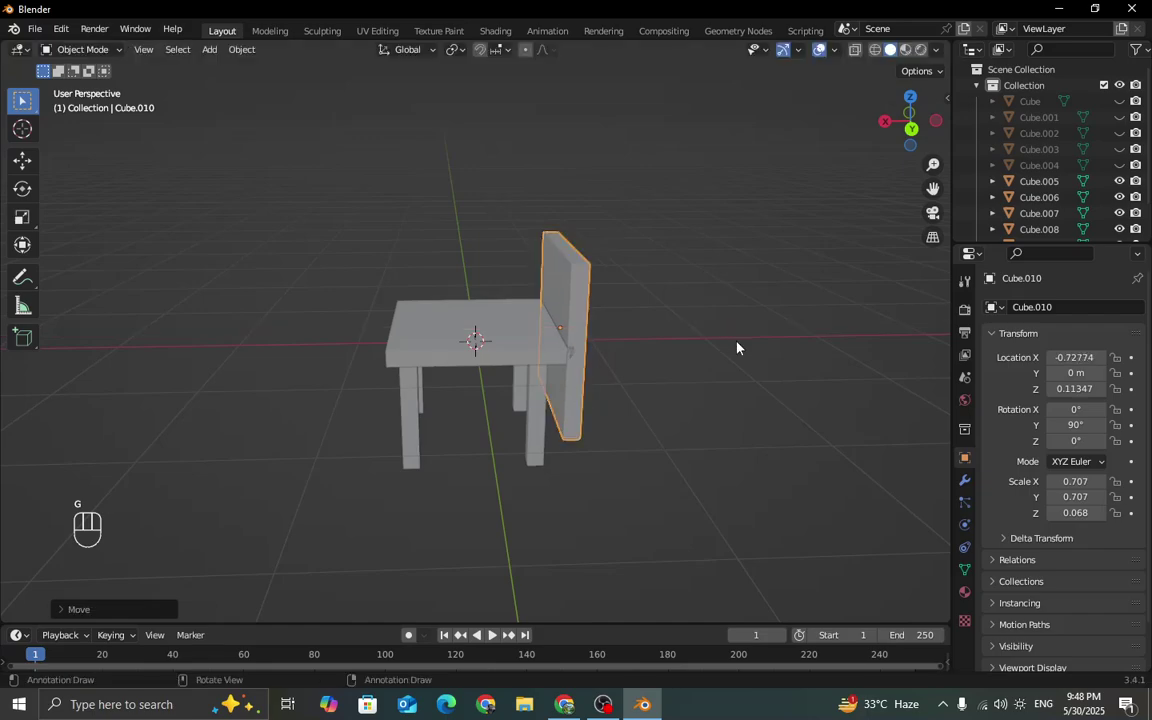
pyautogui.press('g')
pyautogui.press('z')
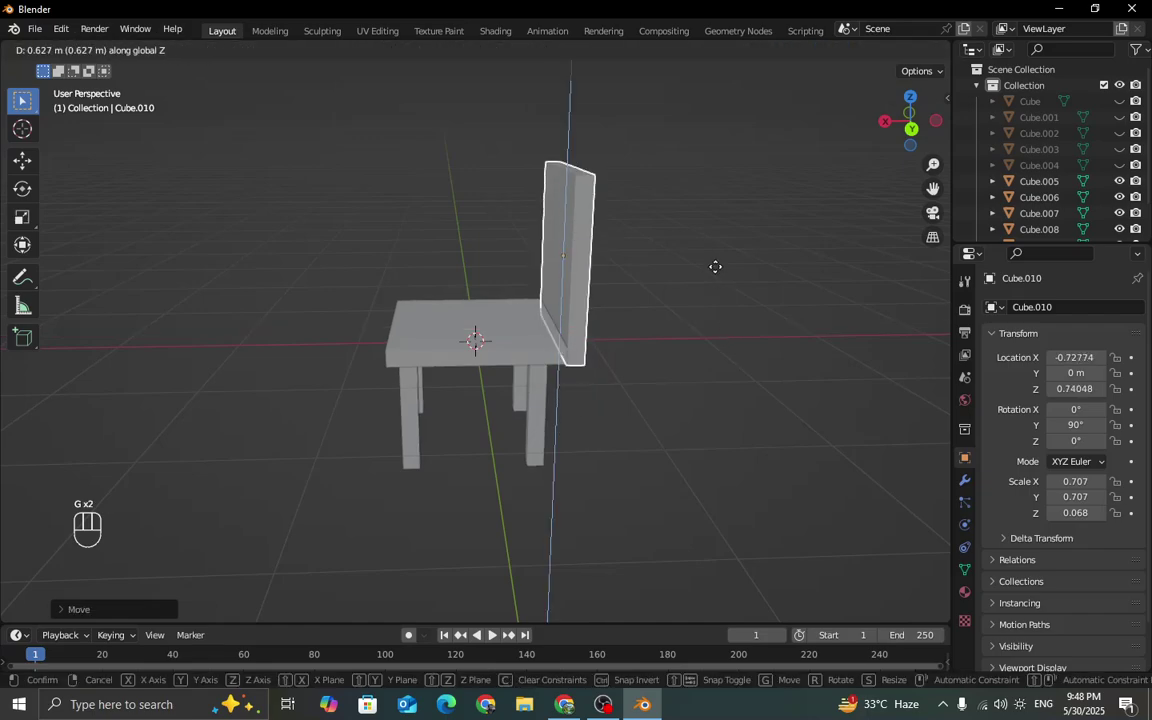
pyautogui.click(648, 318)
pyautogui.moveTo(648, 318); pyautogui.dragTo(717, 346, button='middle')
pyautogui.moveTo(573, 366); pyautogui.dragTo(632, 355, button='middle')
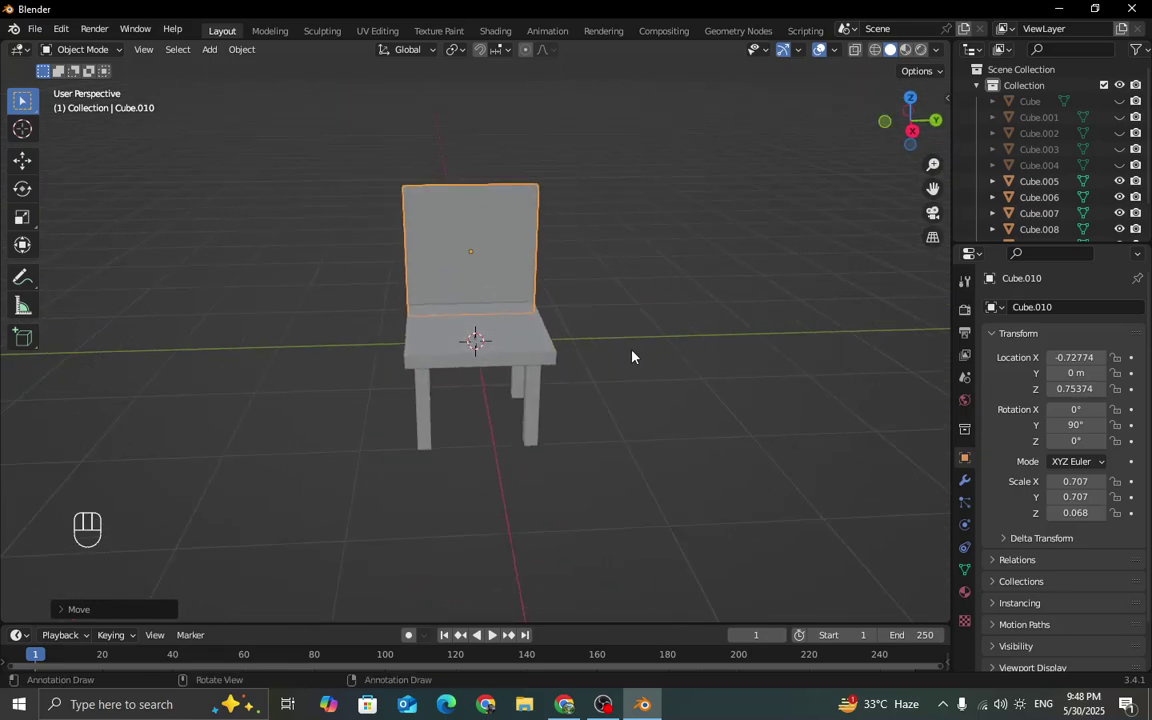
pyautogui.moveTo(632, 355); pyautogui.dragTo(706, 357, button='middle')
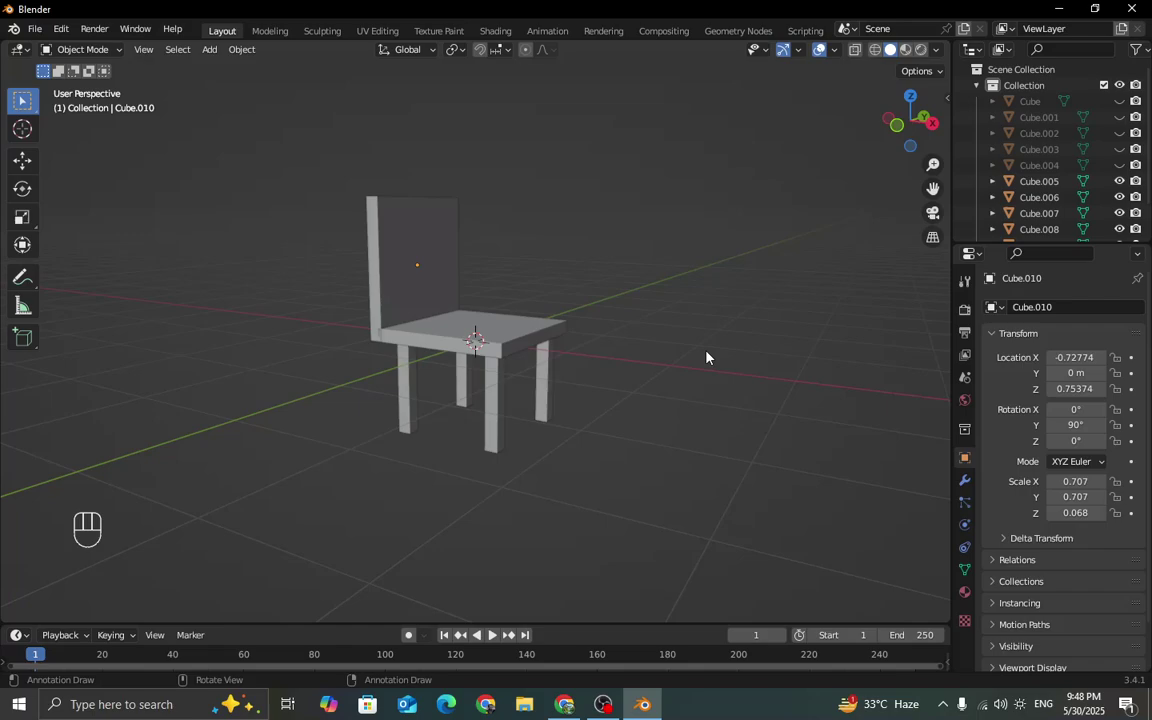
# Unhide the tabletop and its four legs and move the table along positive X, clear of the chair.
pyautogui.press('alt')
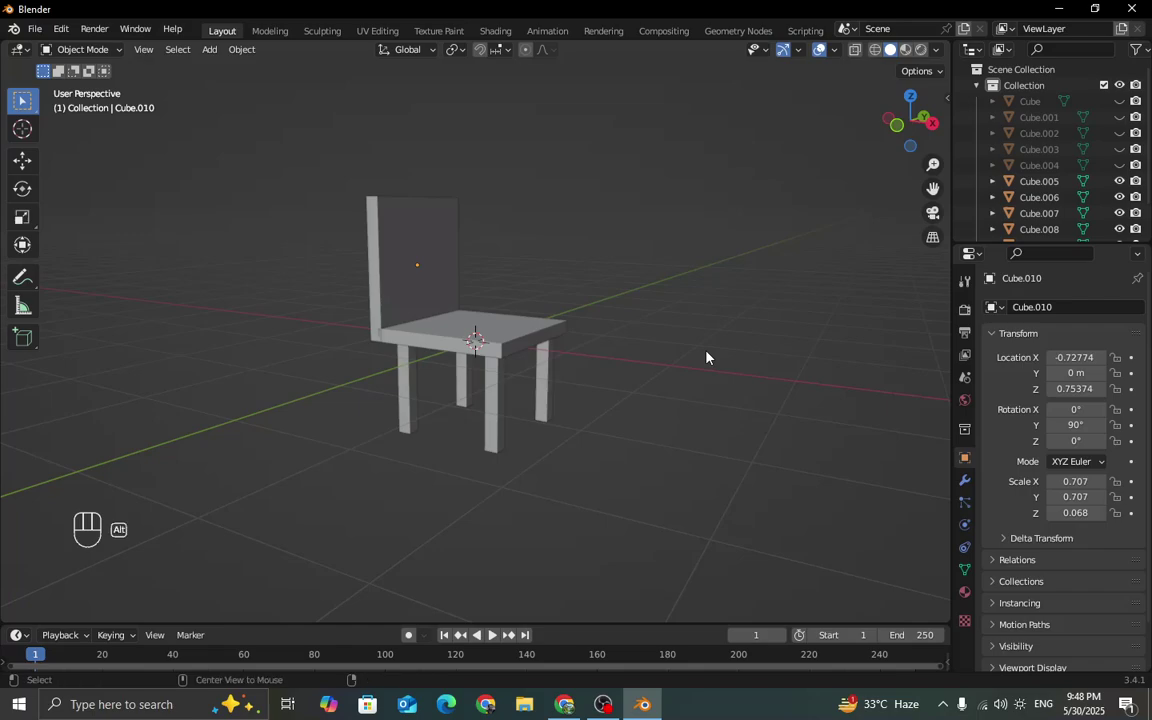
pyautogui.hotkey('alt', 'h')
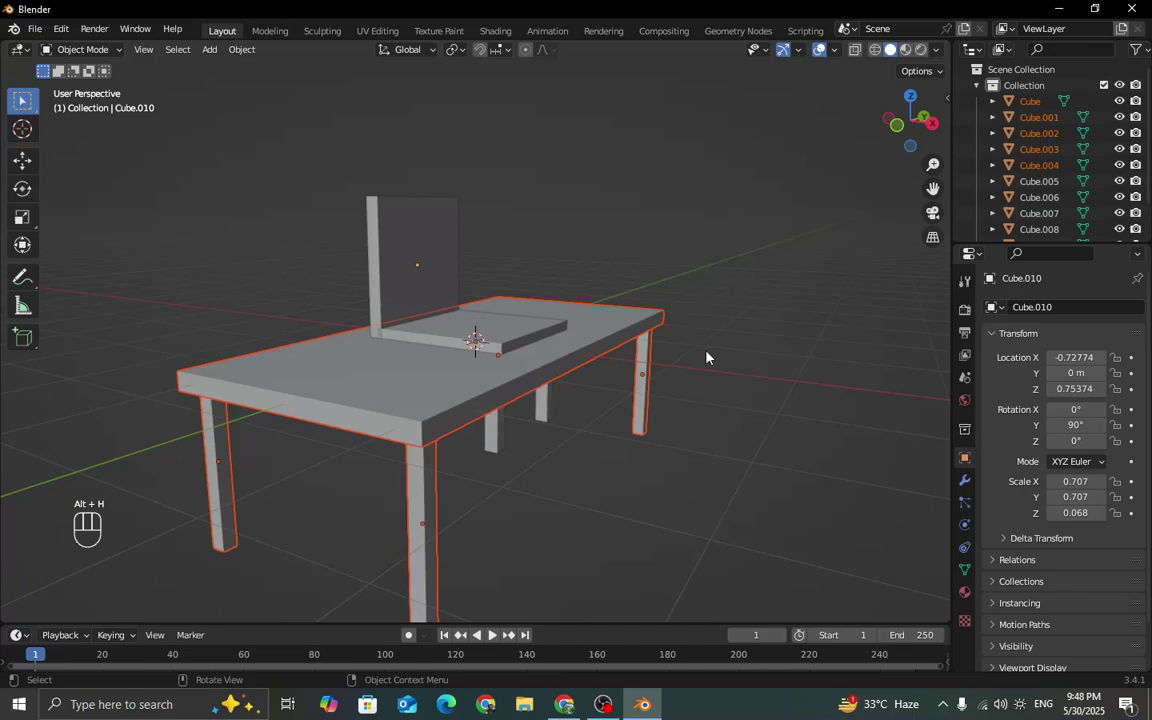
pyautogui.moveTo(707, 357); pyautogui.dragTo(699, 419, button='middle')
pyautogui.press('g')
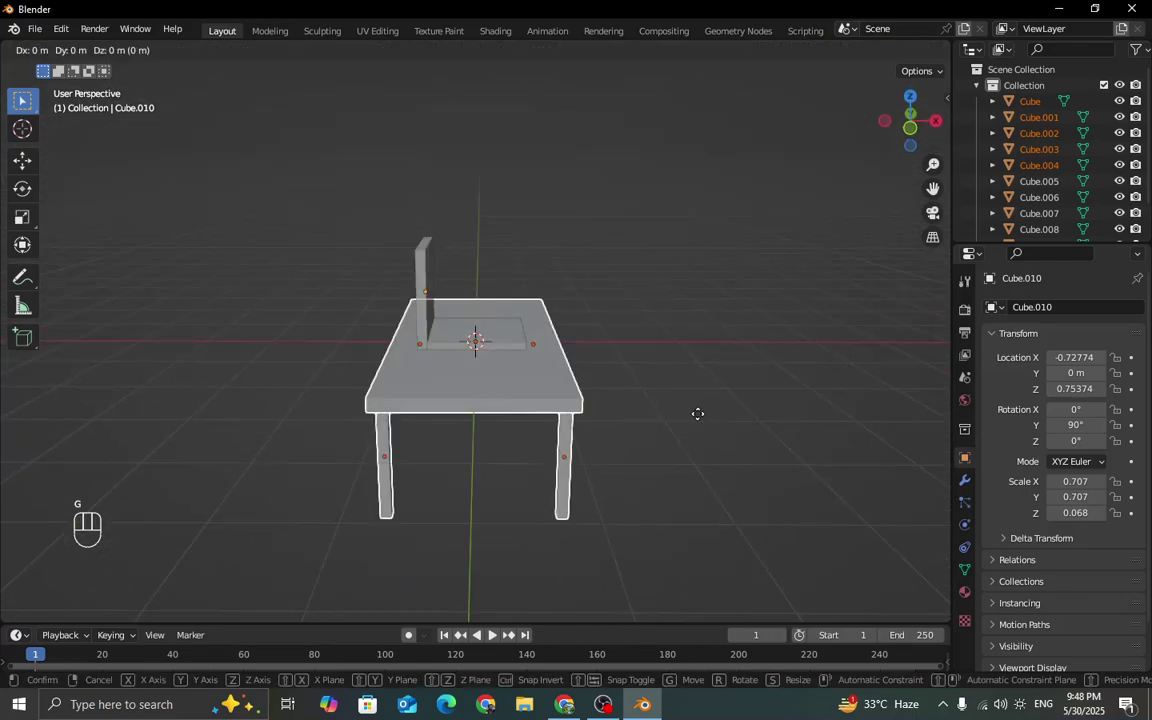
pyautogui.click(845, 418)
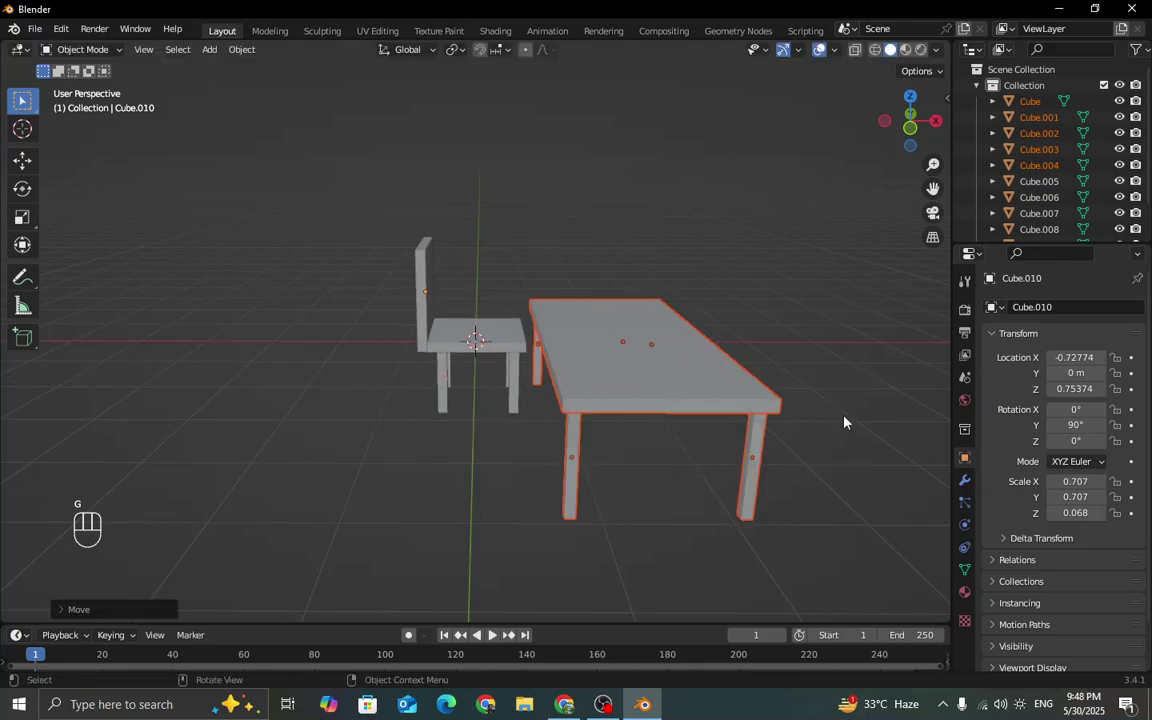
# Raise the table along Z by about 0.36 m.
pyautogui.moveTo(846, 419); pyautogui.dragTo(655, 404, button='middle')
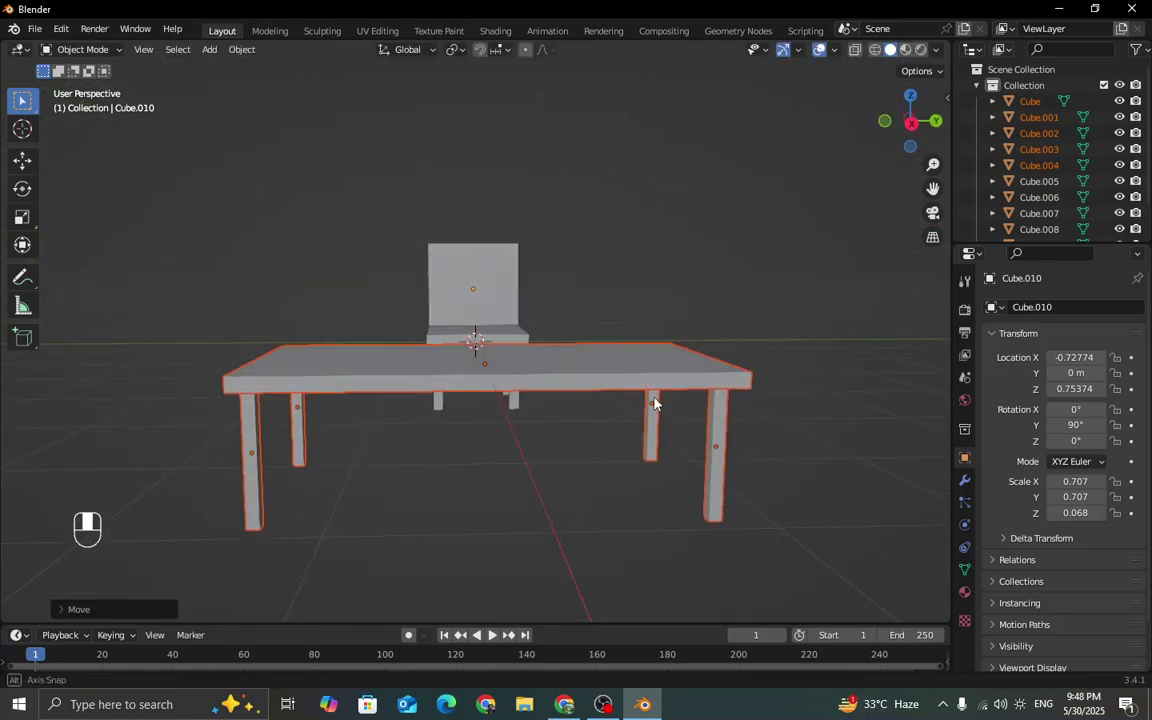
pyautogui.press('g')
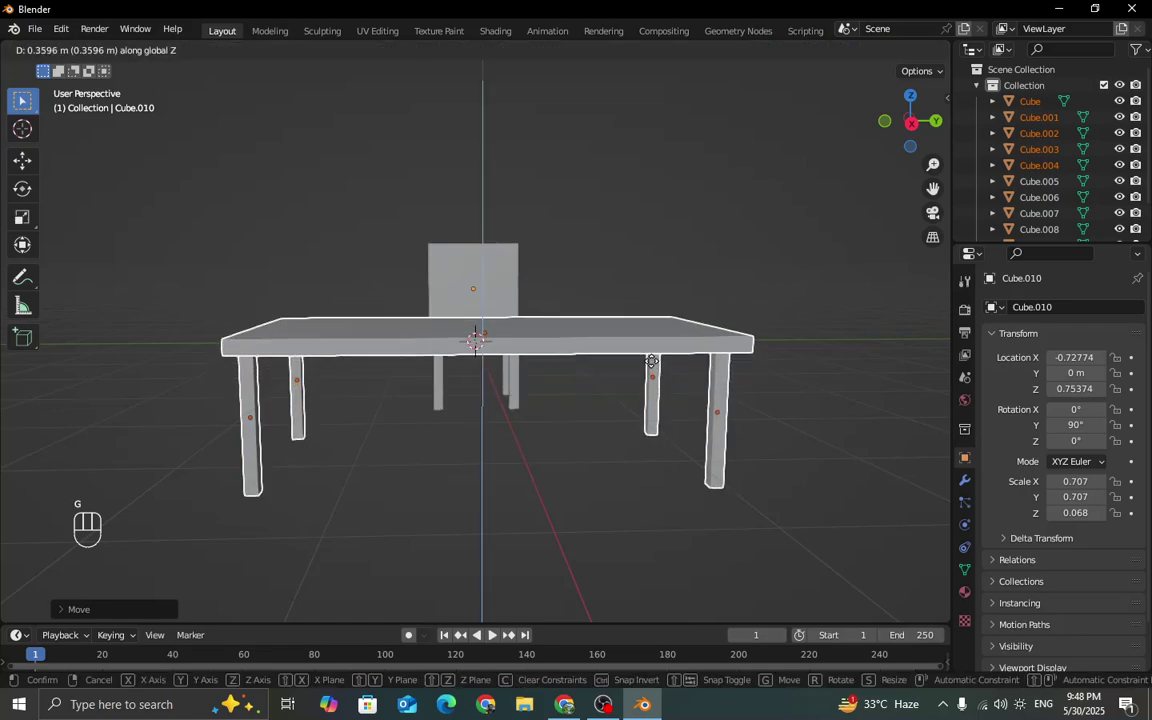
pyautogui.click(651, 363)
pyautogui.moveTo(651, 363); pyautogui.dragTo(402, 282, button='middle')
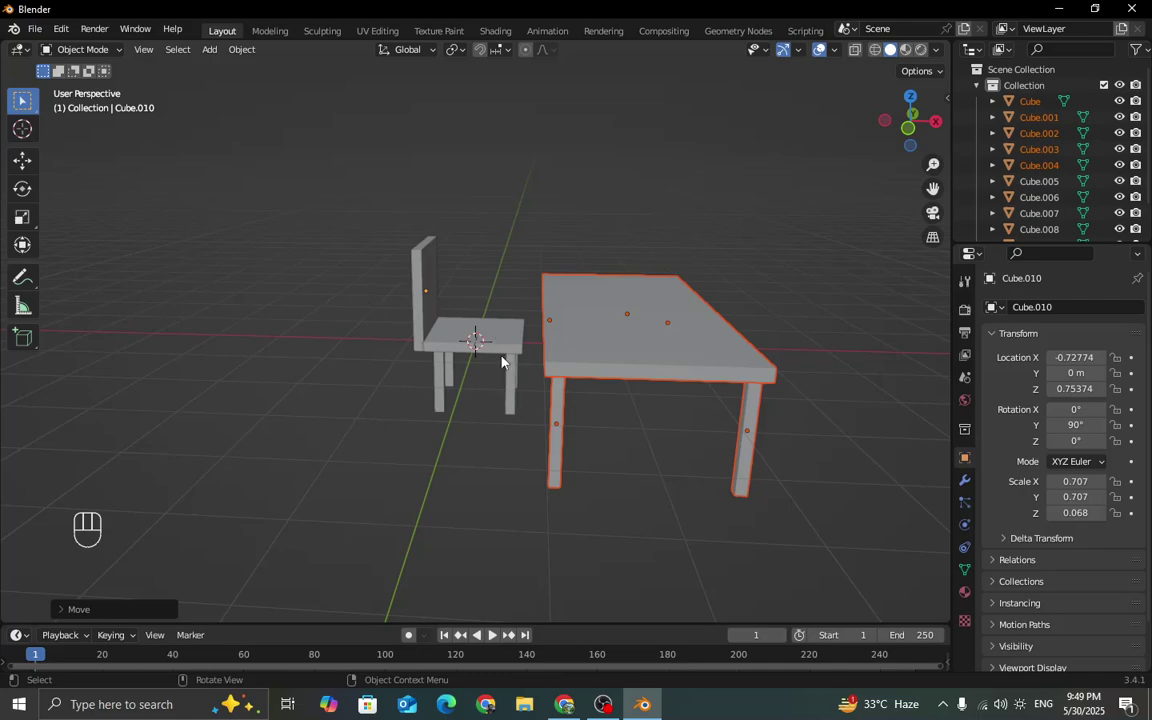
# In top view, select the whole chair and duplicate it about 4.5 m along X to the table's other side.
pyautogui.press('KP_7')
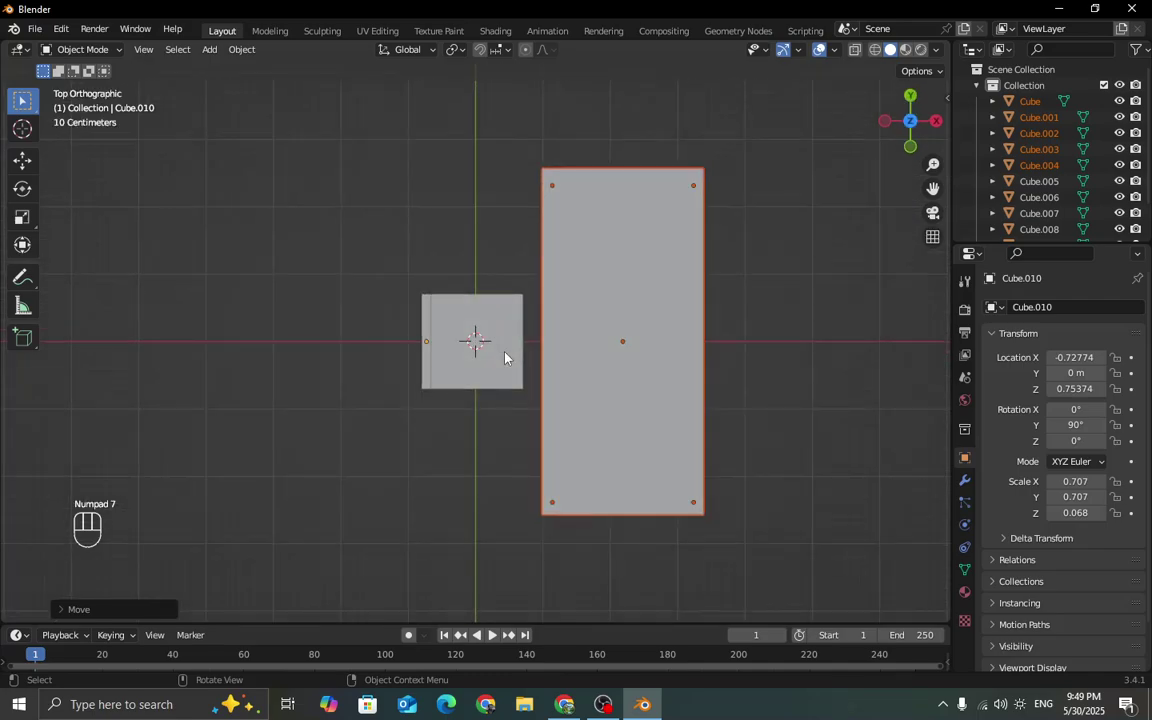
pyautogui.keyDown('shift'); pyautogui.moveTo(378, 282); pyautogui.dragTo(530, 429); pyautogui.keyUp('shift')
pyautogui.moveTo(486, 418); pyautogui.dragTo(481, 288, button='middle')
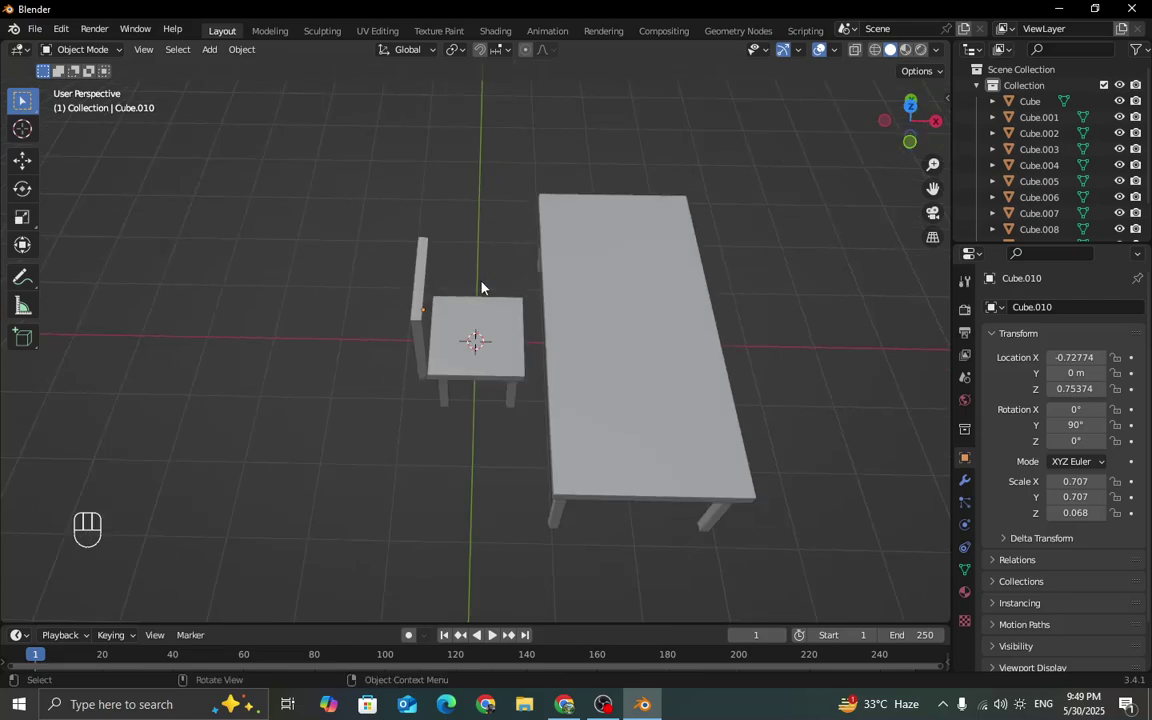
pyautogui.press('KP_7')
pyautogui.keyDown('shift'); pyautogui.moveTo(359, 266); pyautogui.dragTo(529, 433); pyautogui.keyUp('shift')
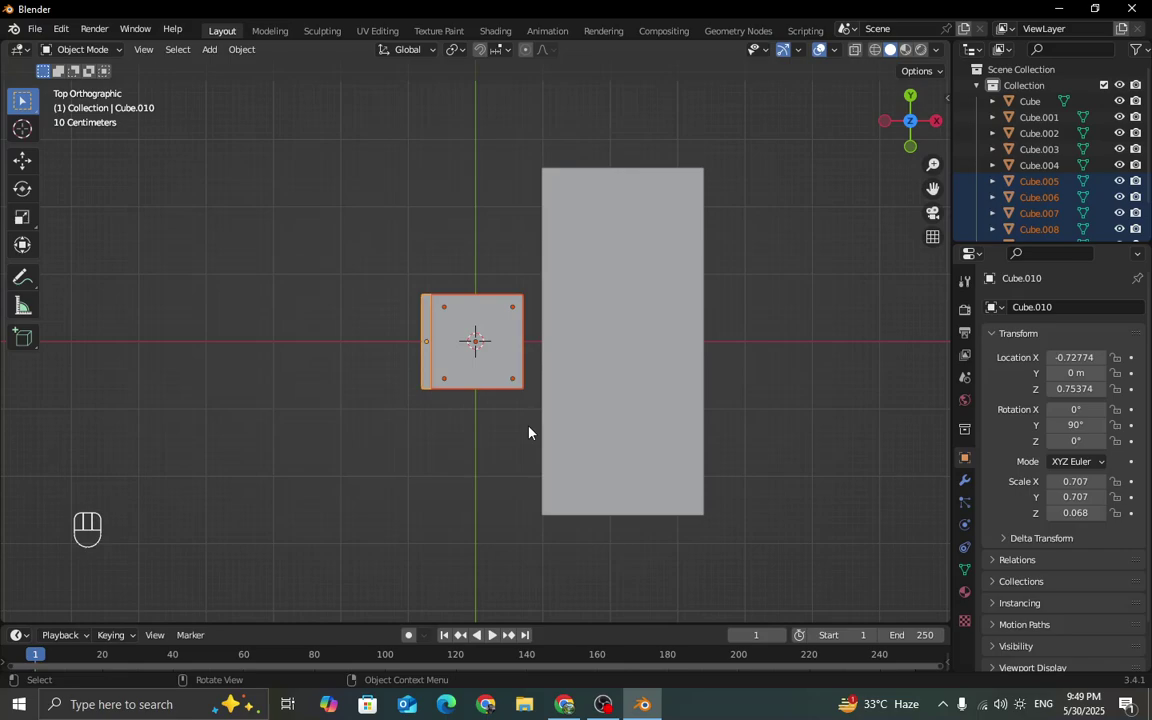
pyautogui.hotkey('shift', 'd')
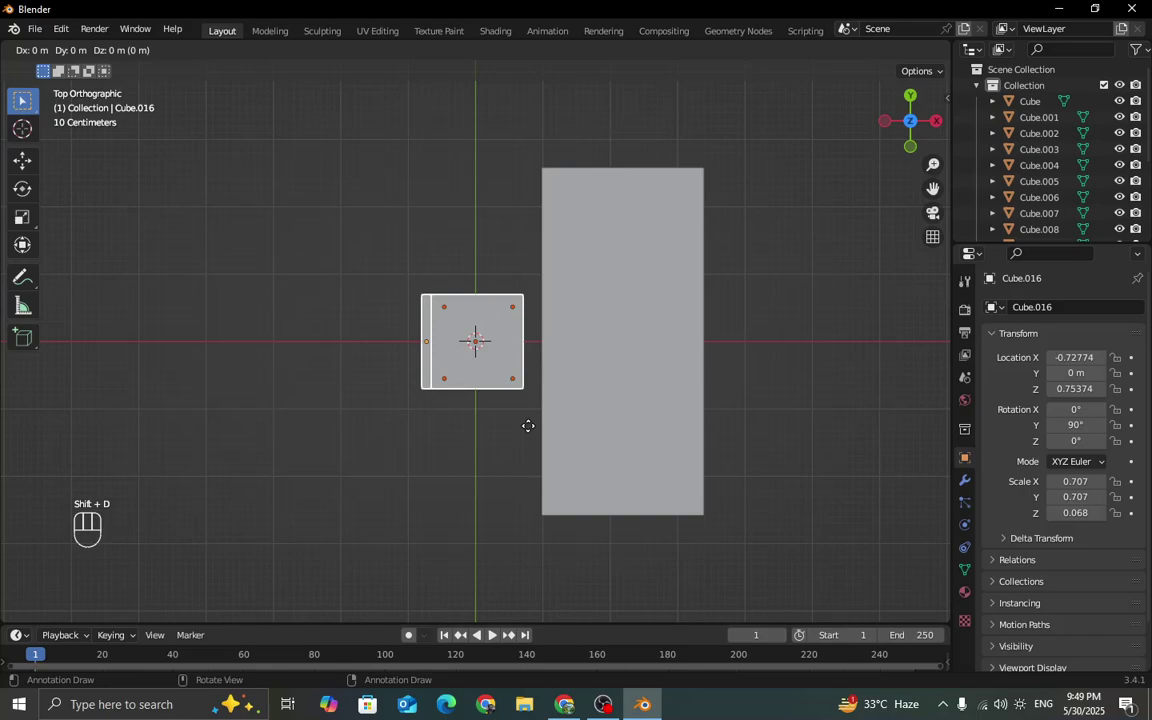
pyautogui.press('x')
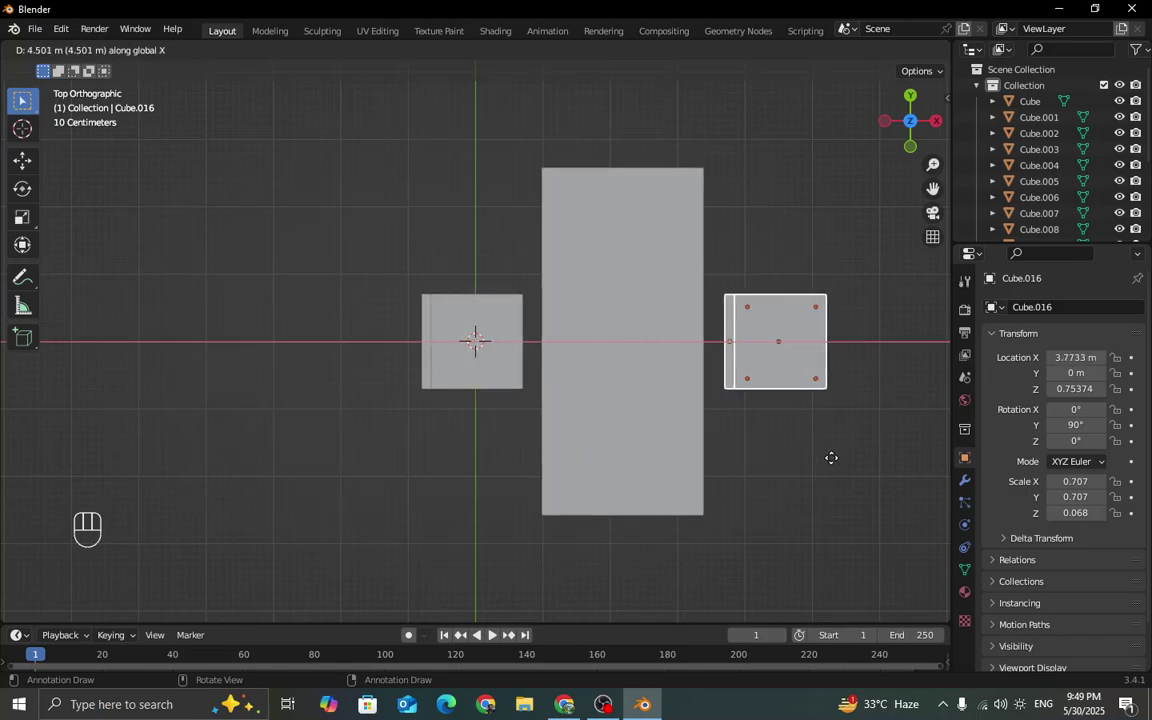
pyautogui.click(832, 464)
# Rotate the duplicated chair by -180° about the Z axis so that it faces the table.
pyautogui.press('r')
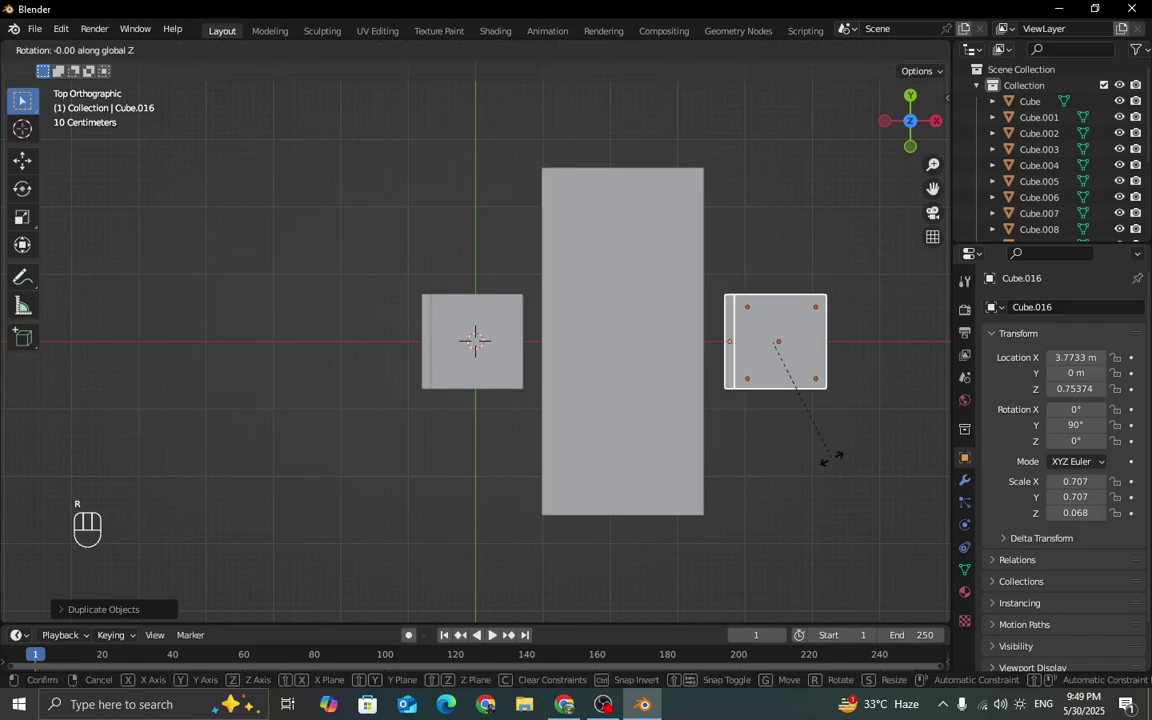
pyautogui.write('-180')
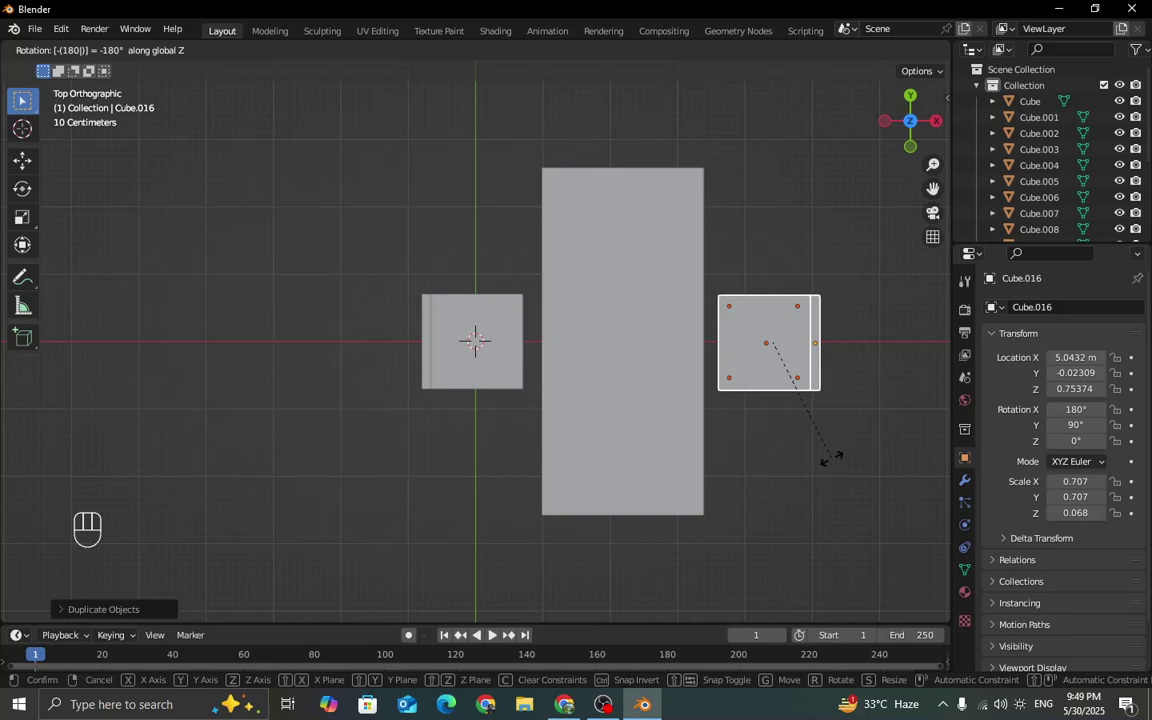
pyautogui.press('Return')
pyautogui.moveTo(836, 465); pyautogui.dragTo(818, 393, button='middle')
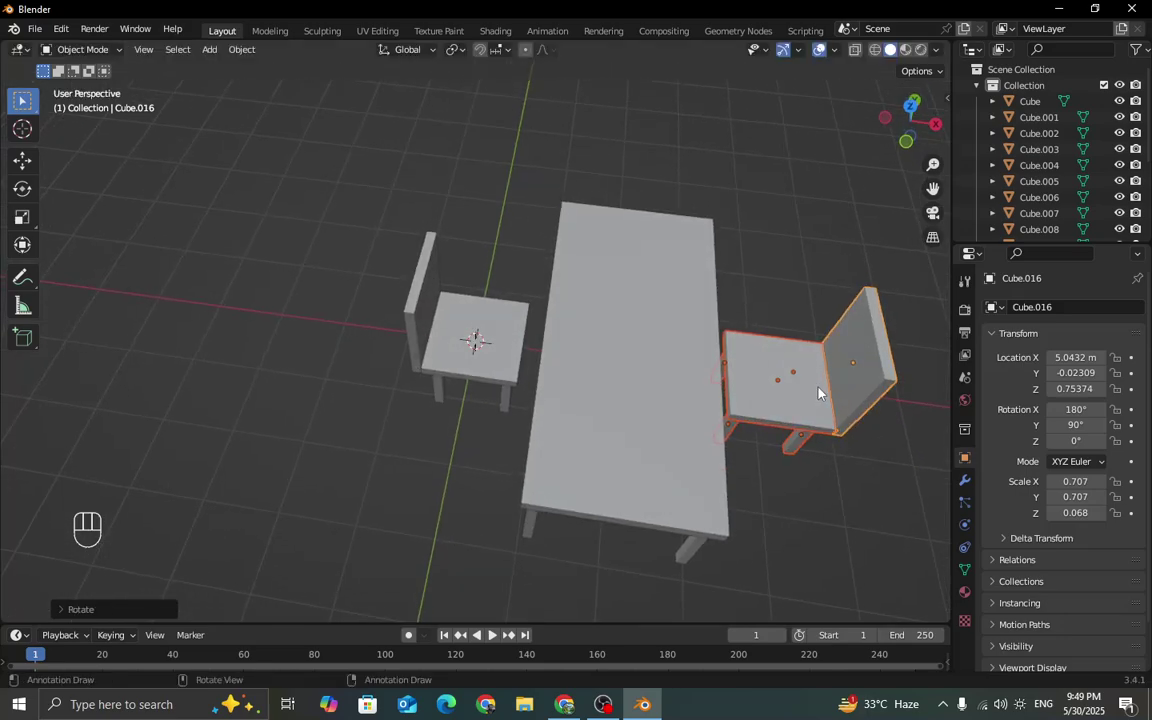
# In top view, duplicate the rotated chair along Y, placing the copy's backrest at about Y 3.36 m.
pyautogui.press('KP_7')
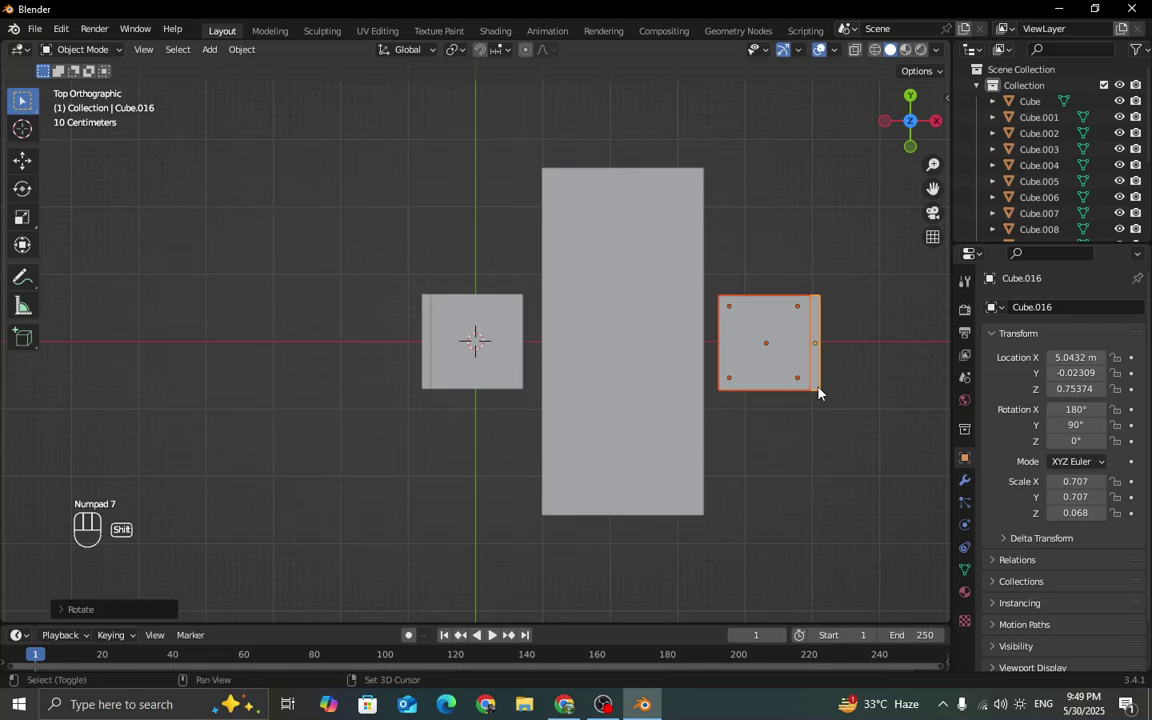
pyautogui.hotkey('shift', 'd')
pyautogui.press('y')
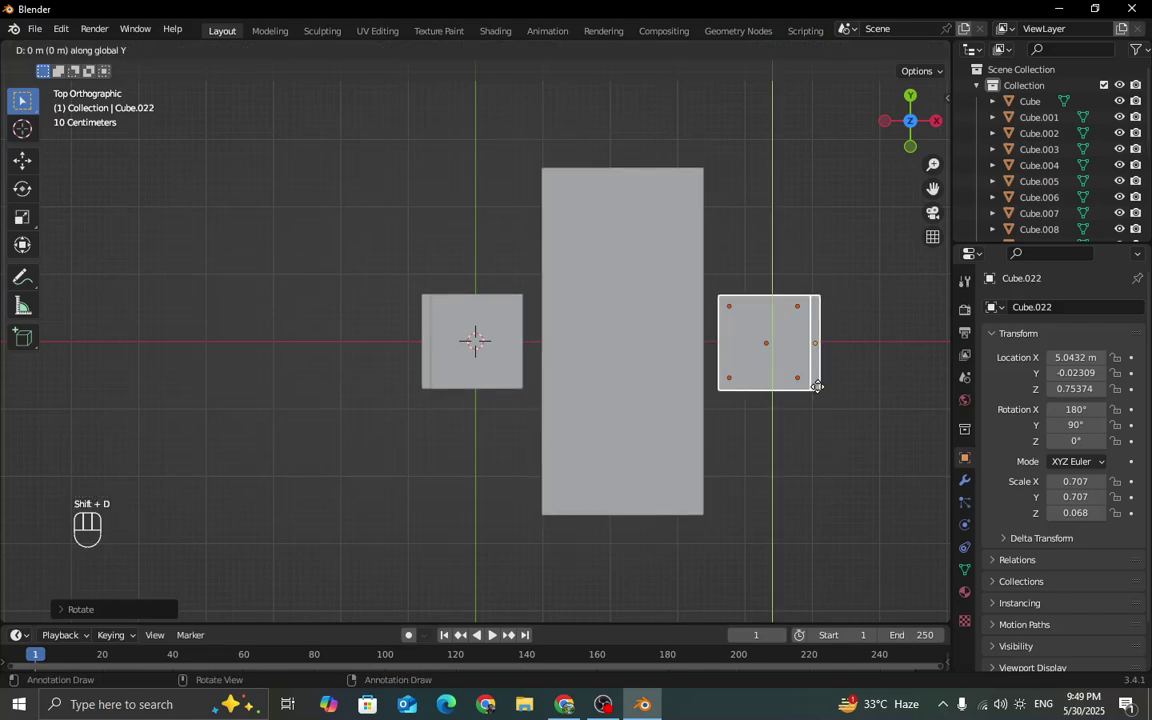
pyautogui.click(791, 162)
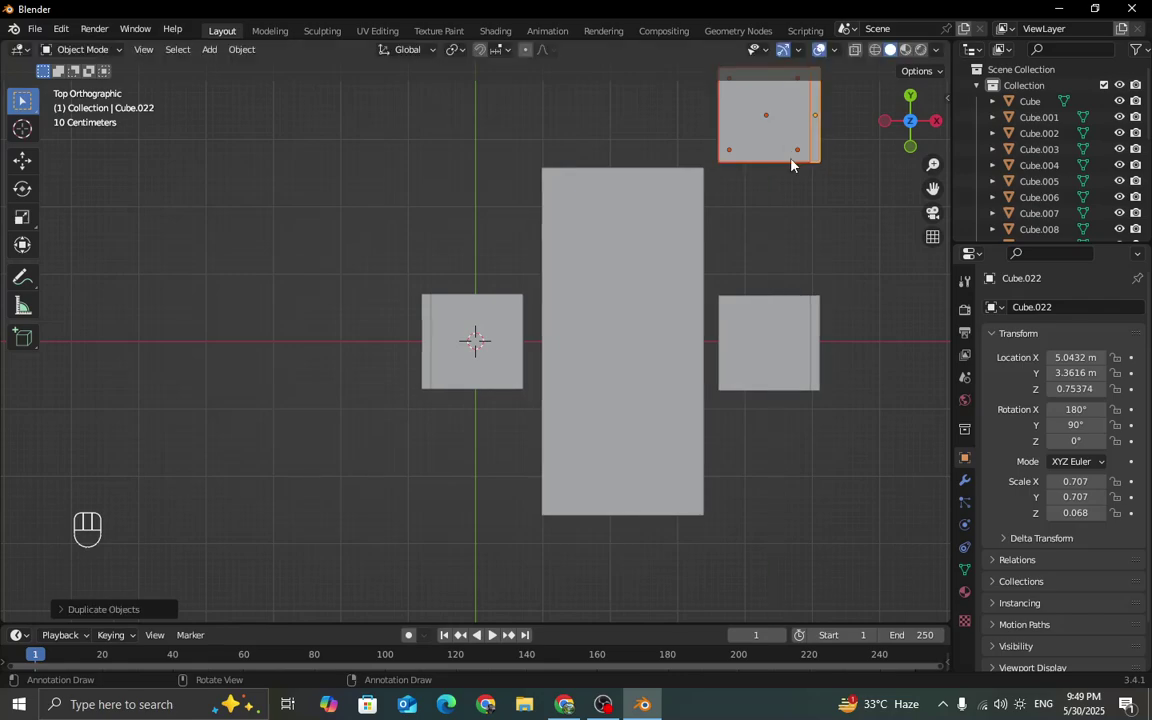
# Move the copied chair about -2.02 m along X to the table's end and rotate it 90° to face the table.
pyautogui.press('g')
pyautogui.press('x')
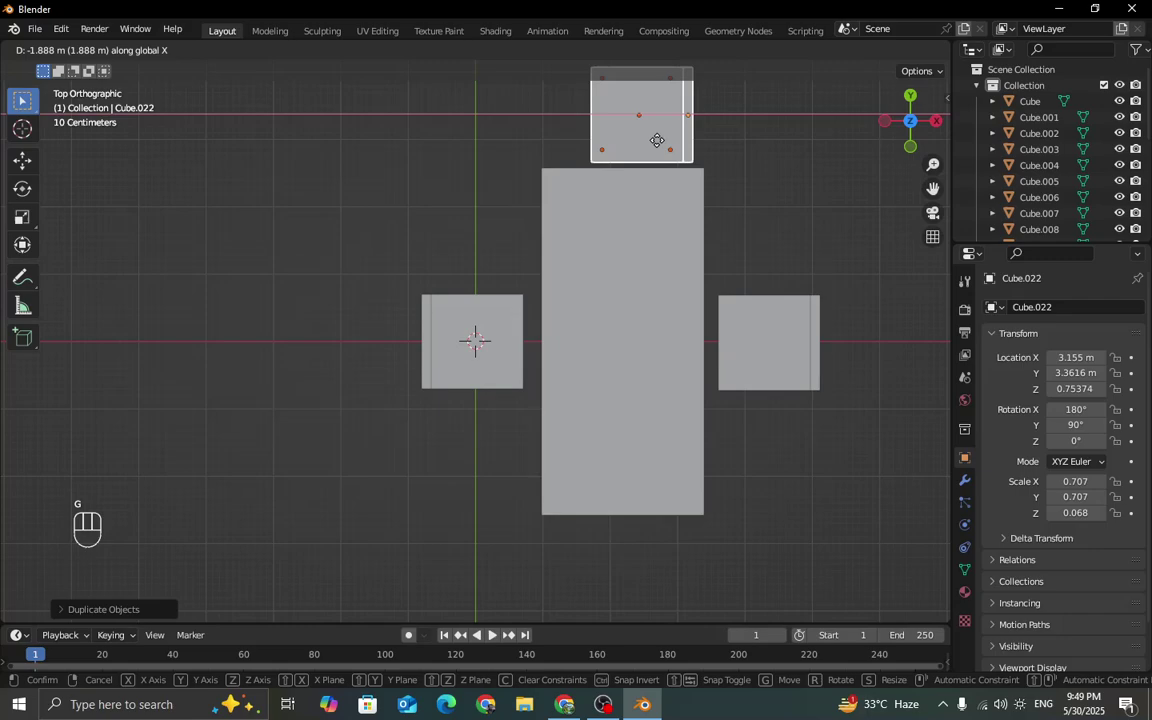
pyautogui.click(652, 143)
pyautogui.write('r')
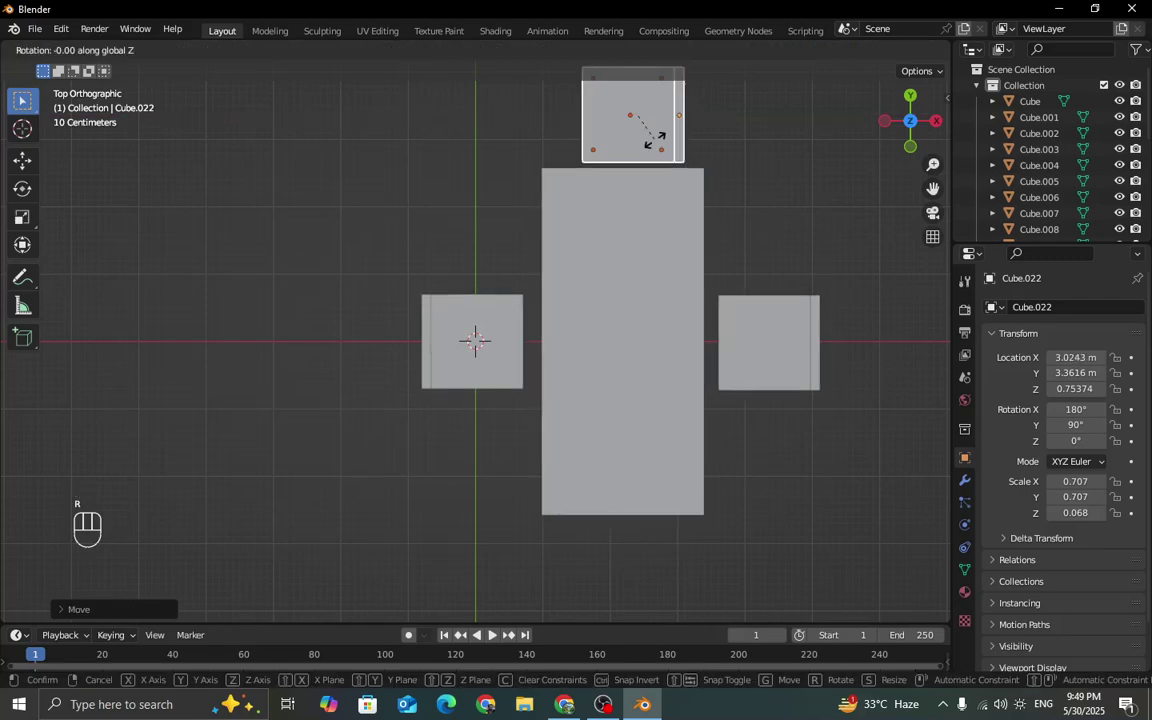
pyautogui.write('90')
pyautogui.press('Return')
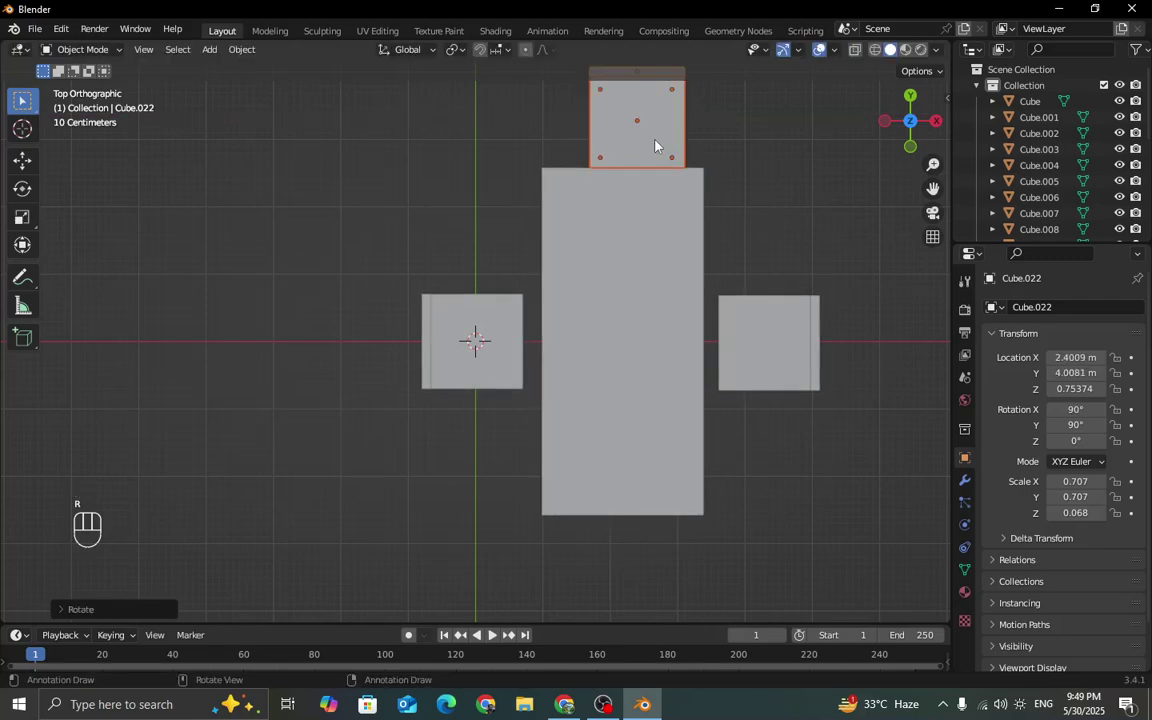
# Centre the end chair on the table's width by moving it about -0.21 m along X.
pyautogui.scroll(-6, 705, 193)
pyautogui.scroll(2, 704, 213)
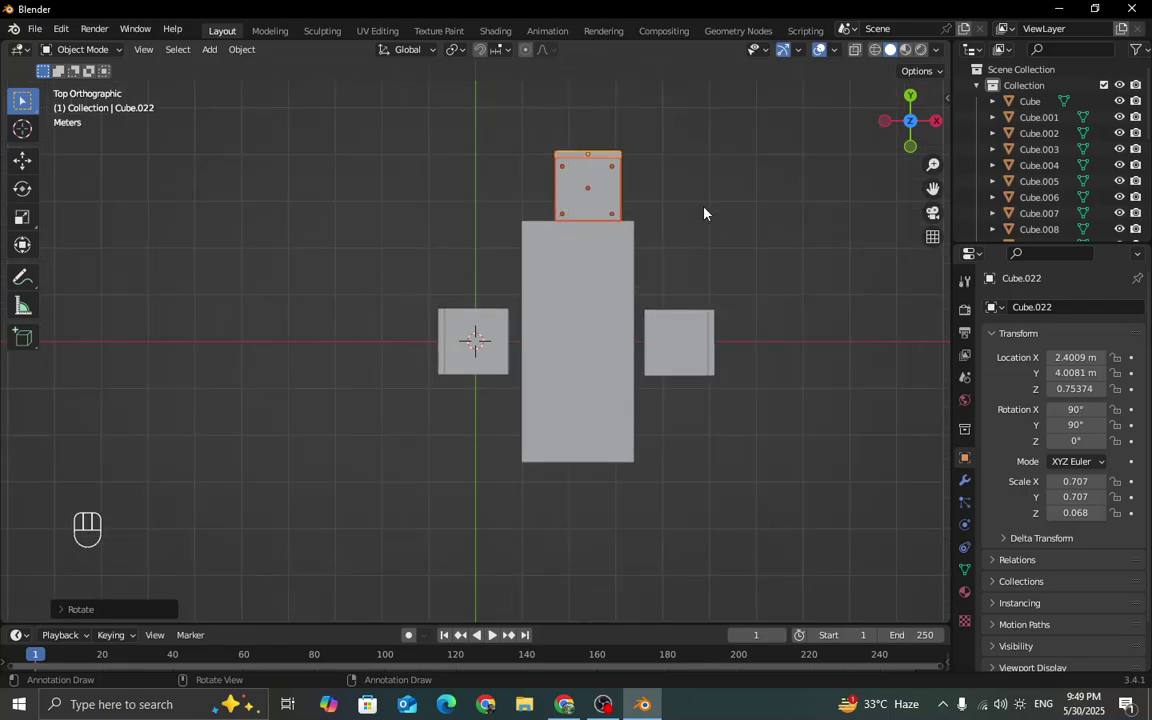
pyautogui.press('g')
pyautogui.press('x')
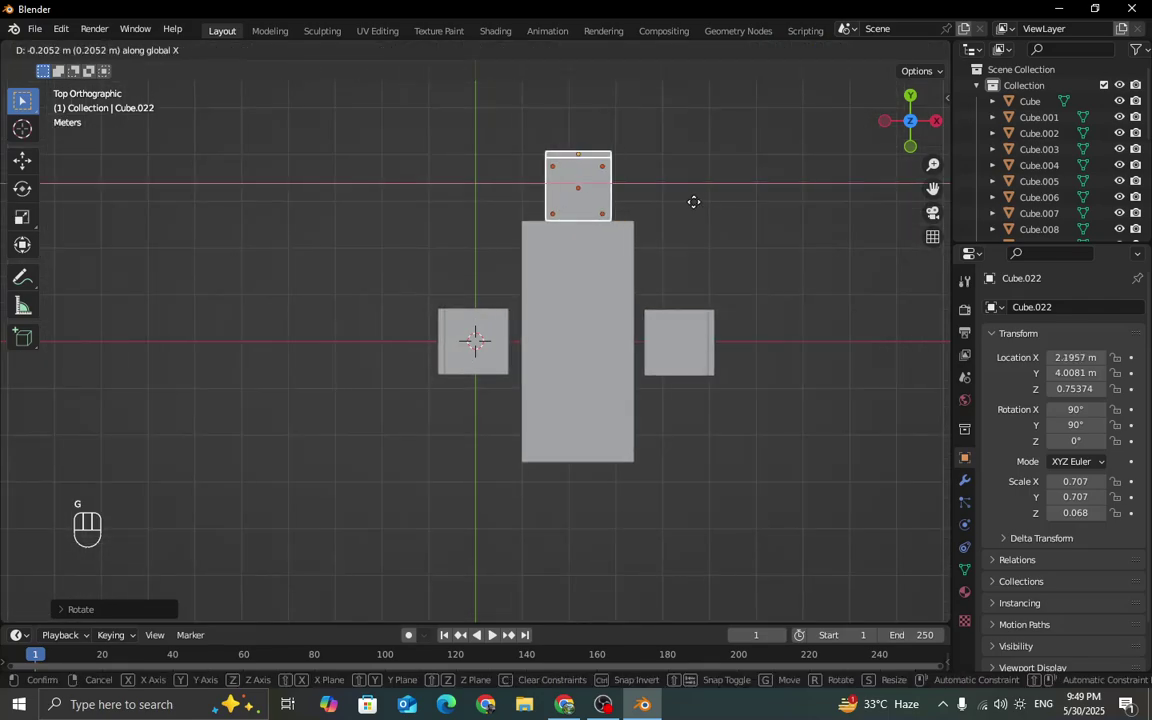
pyautogui.click(695, 204)
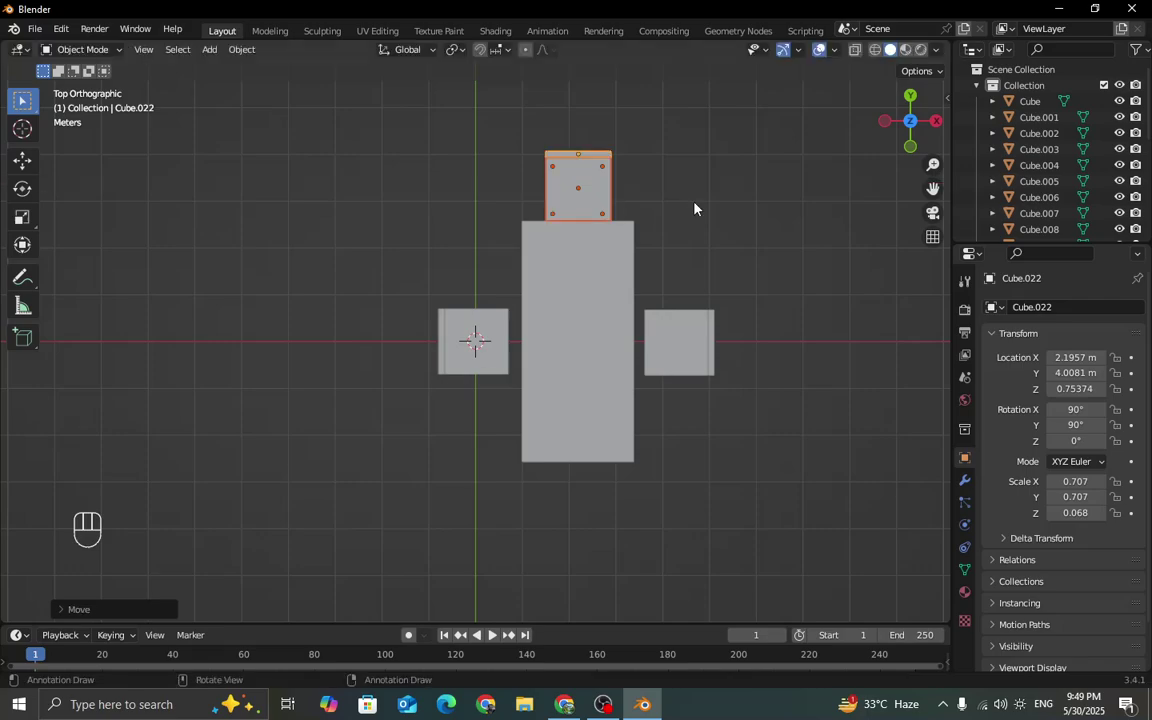
# Duplicate the end chair about -6.84 m along Y to the table's opposite end and rotate the copy 180° to face the table.
pyautogui.hotkey('shift', 'd')
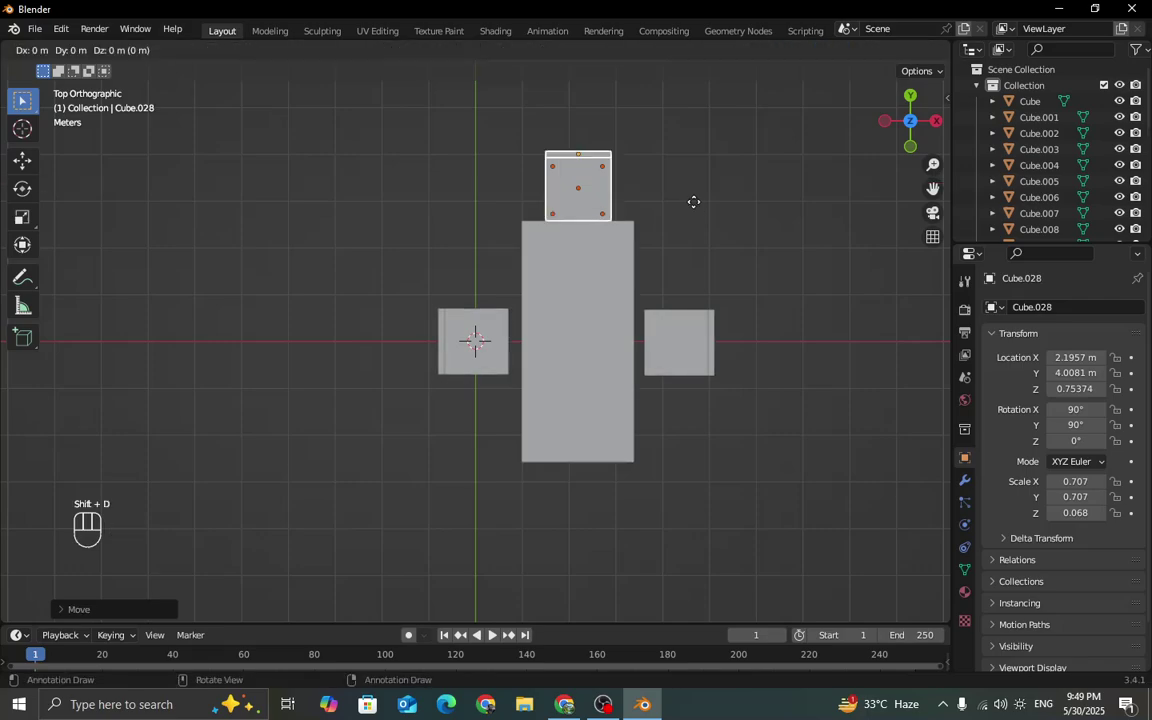
pyautogui.press('y')
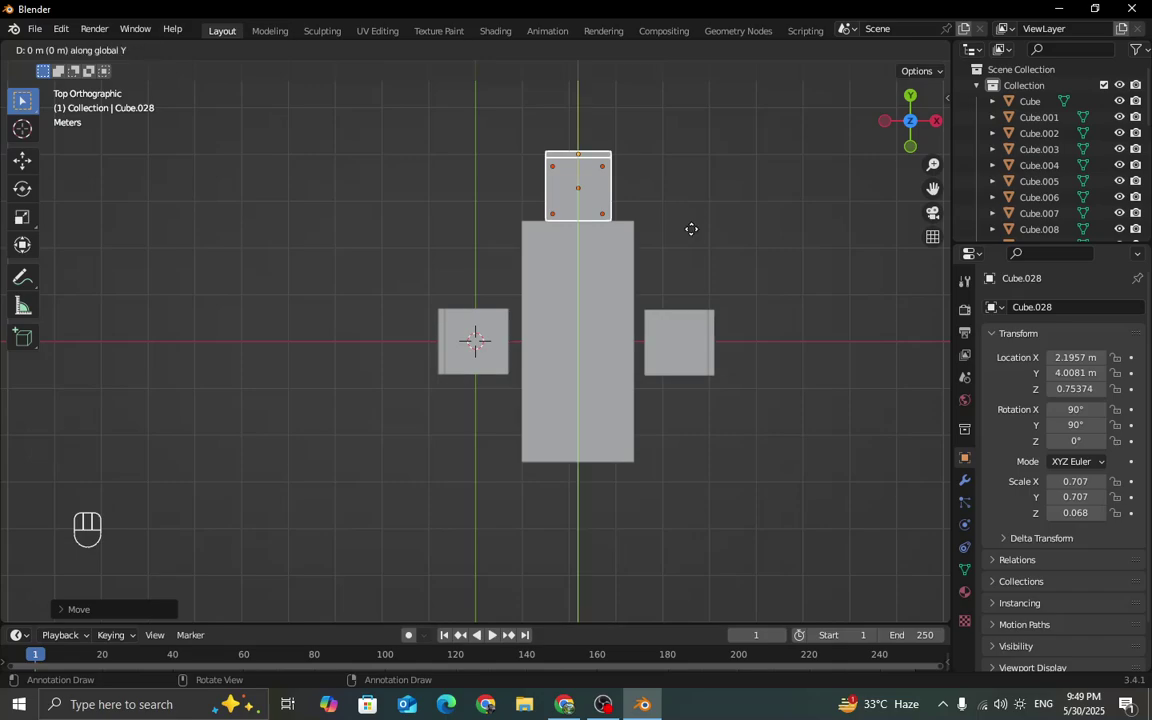
pyautogui.click(686, 522)
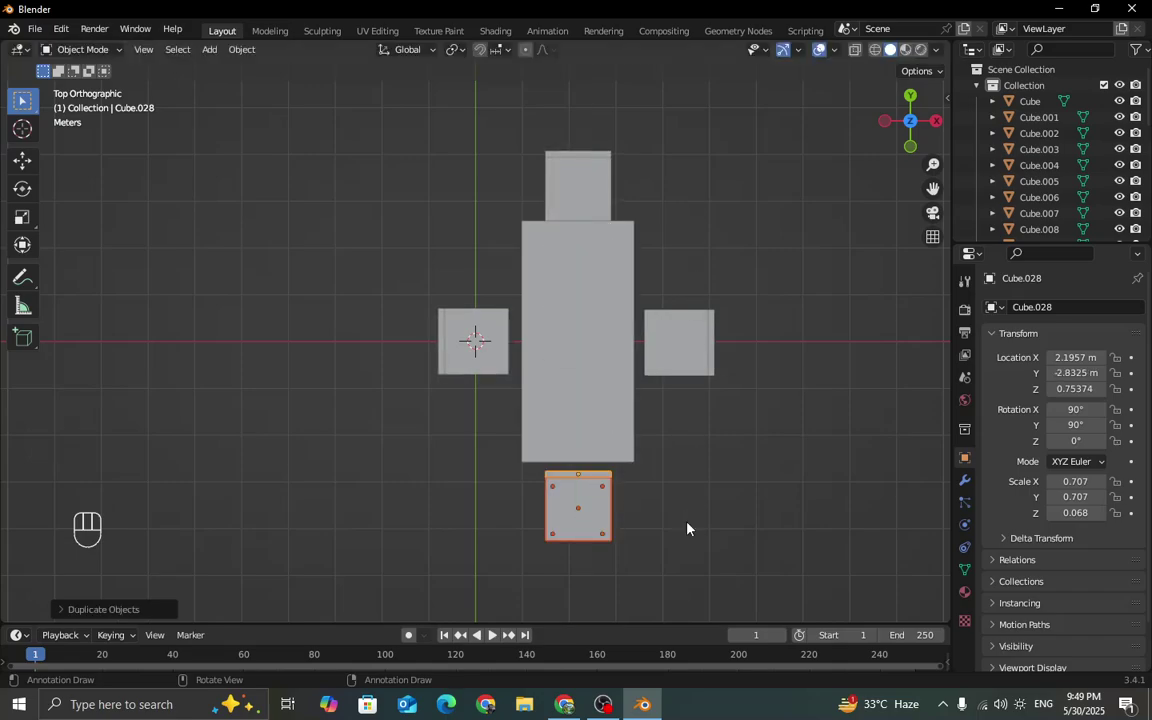
pyautogui.write('r')
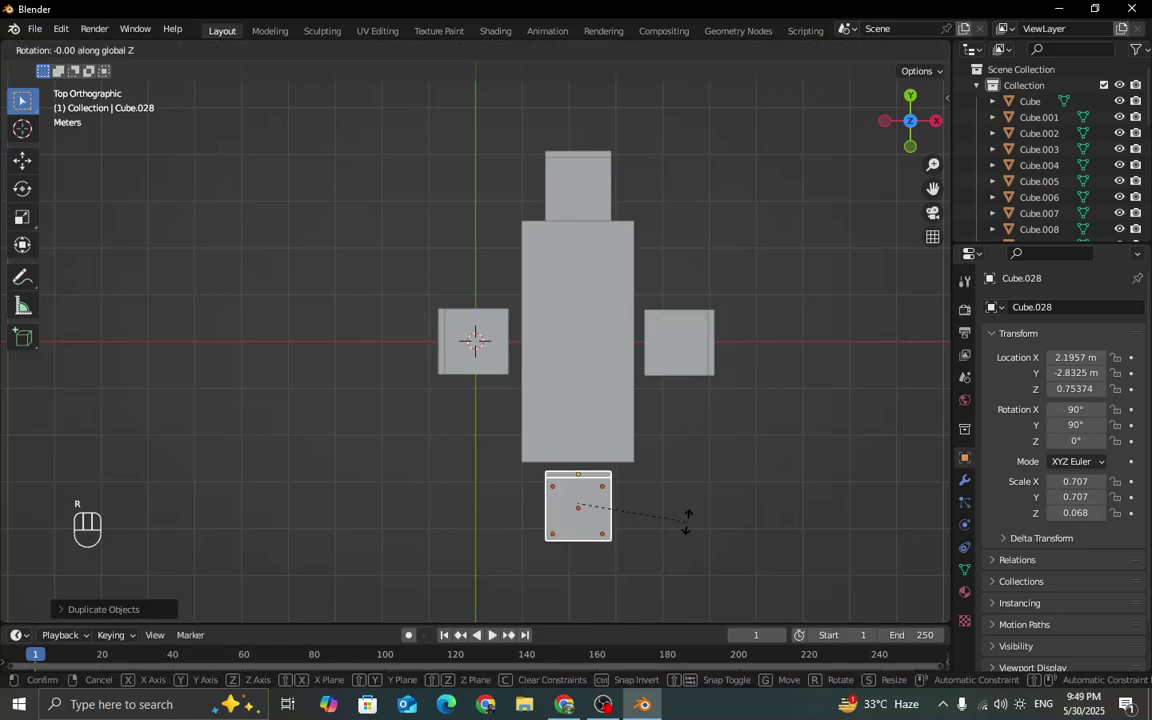
pyautogui.write('180')
pyautogui.press('Return')
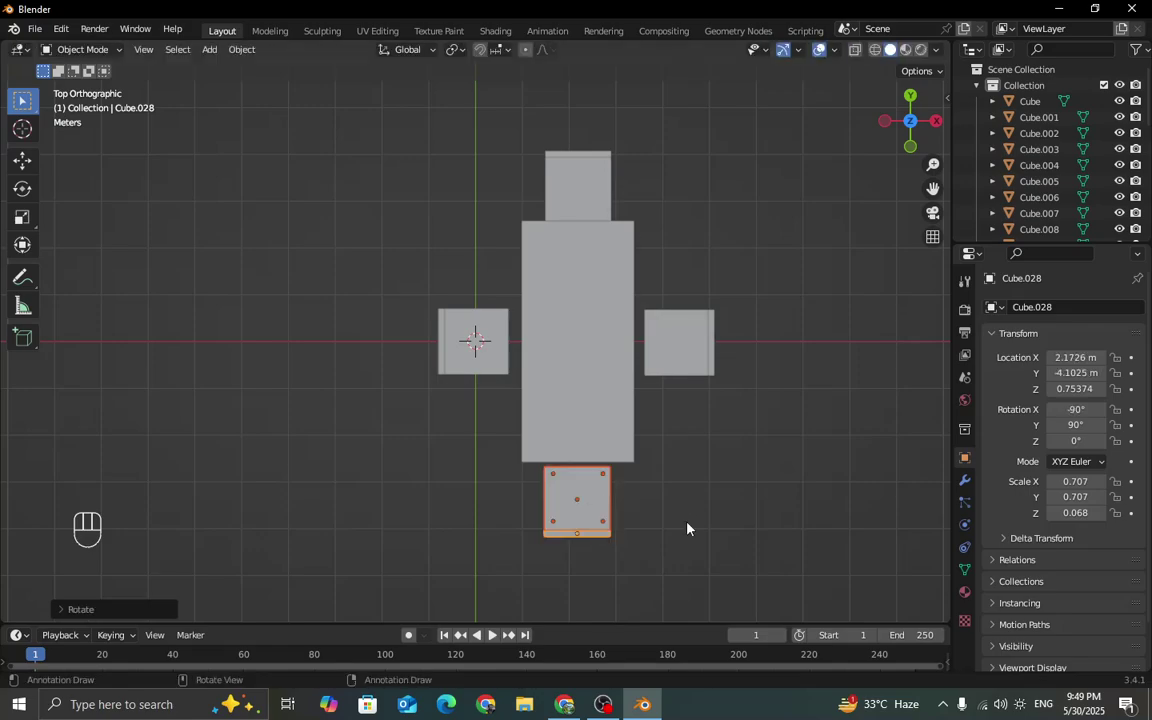
# Select the table and all chairs, move them about -1.84 m along X to centre the set on the origin, and deselect everything.
pyautogui.moveTo(687, 528); pyautogui.dragTo(764, 483, button='middle')
pyautogui.press('a')
pyautogui.press('g')
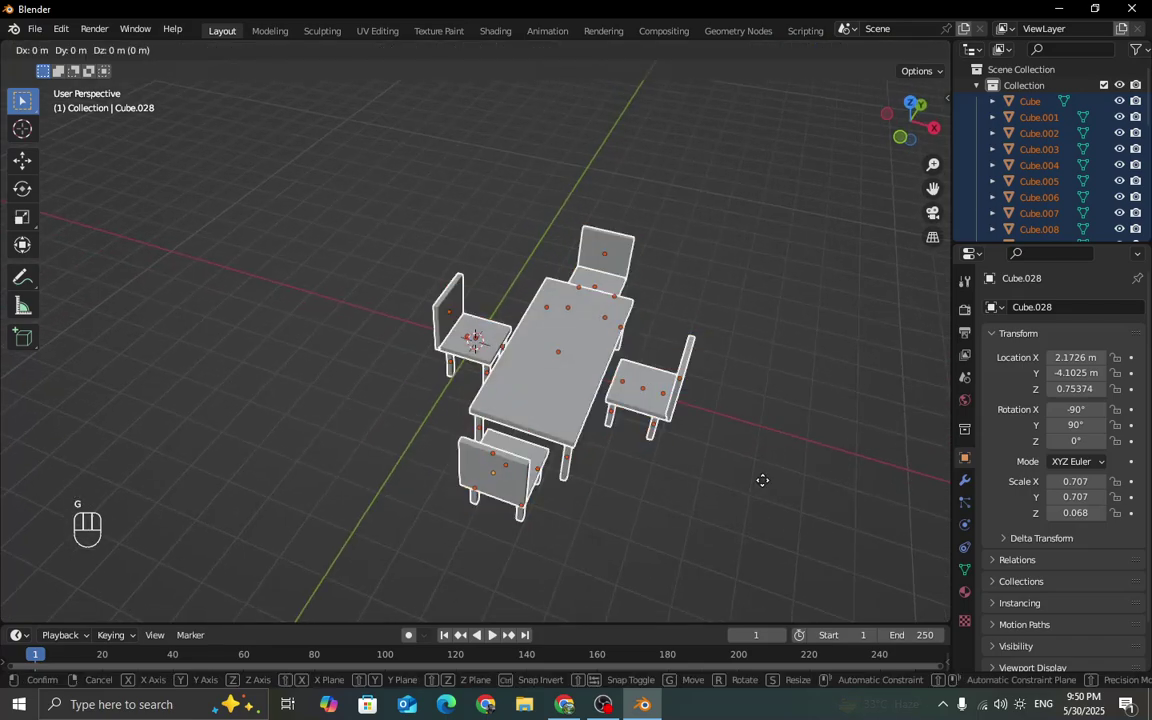
pyautogui.press('x')
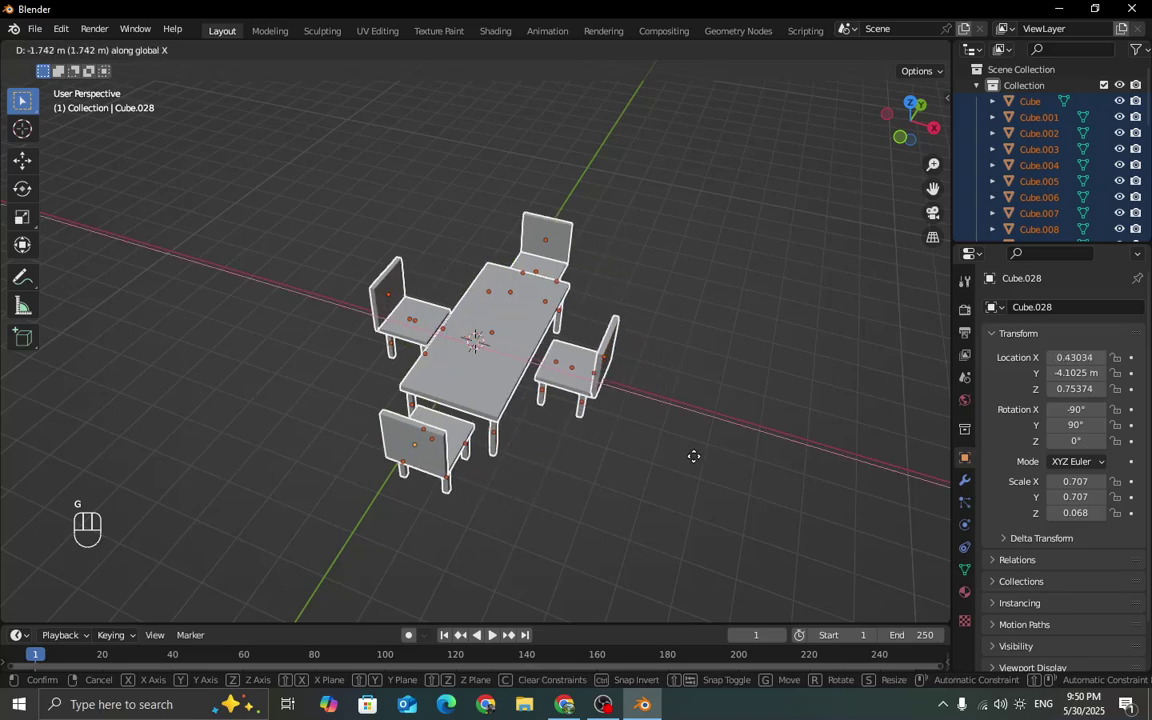
pyautogui.click(710, 464)
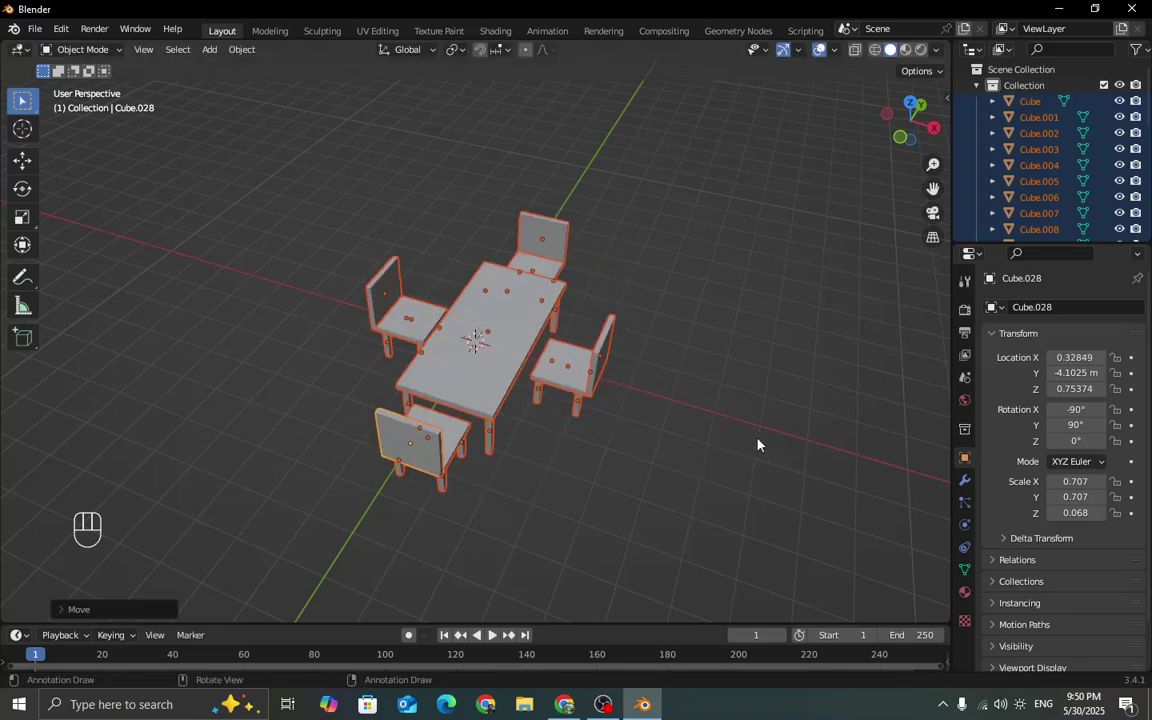
pyautogui.press('KP_Decimal')
pyautogui.moveTo(758, 445); pyautogui.dragTo(619, 403, button='middle')
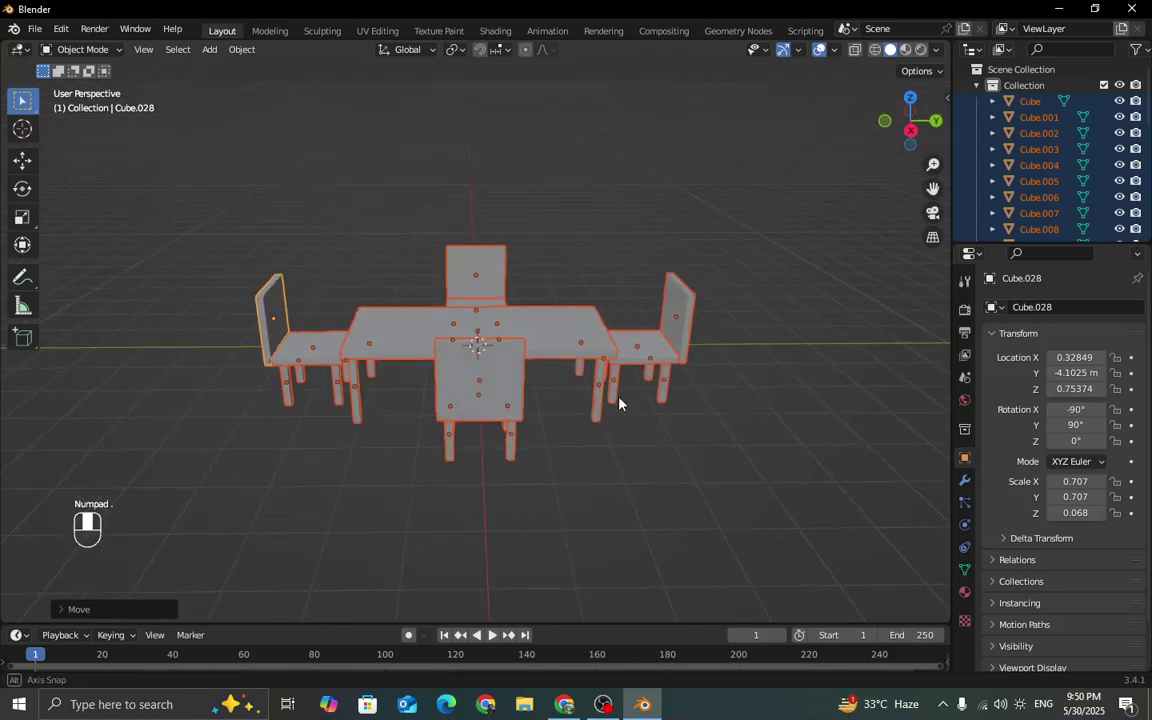
pyautogui.click(643, 440)
pyautogui.moveTo(558, 465); pyautogui.dragTo(693, 436, button='middle')
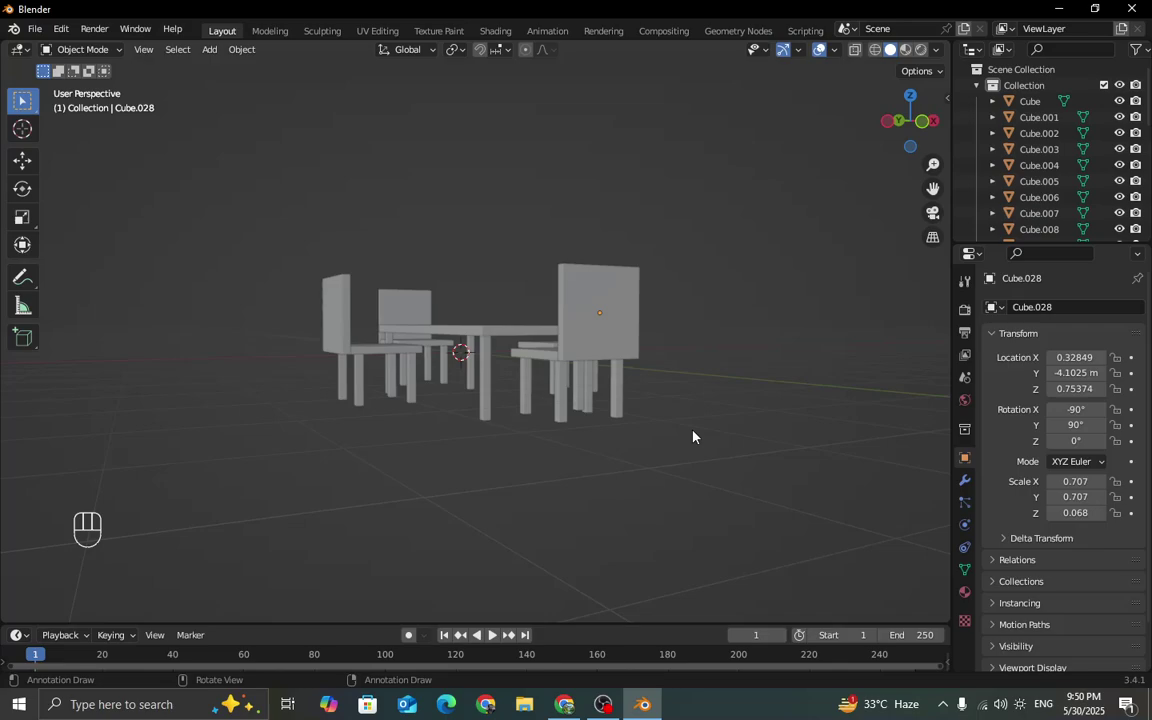
# Switch the viewport to Material Preview shading and view the whole dining set at an angle.
pyautogui.press('F8')
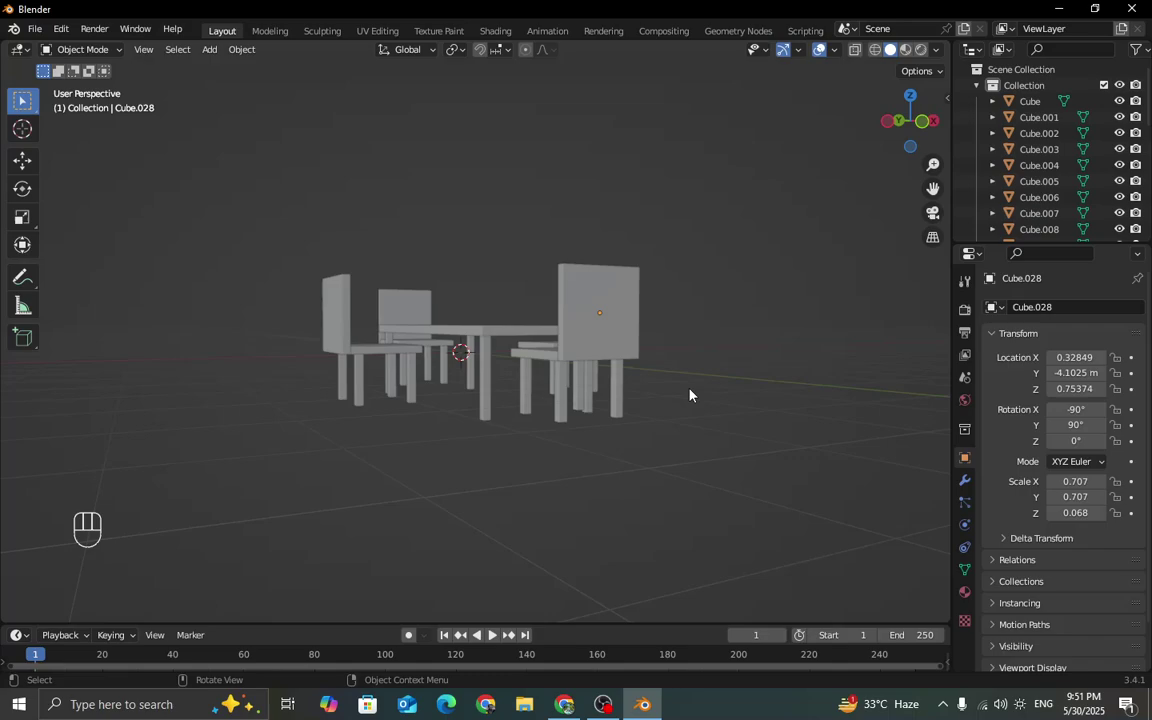
pyautogui.moveTo(760, 371); pyautogui.dragTo(683, 408, button='middle')
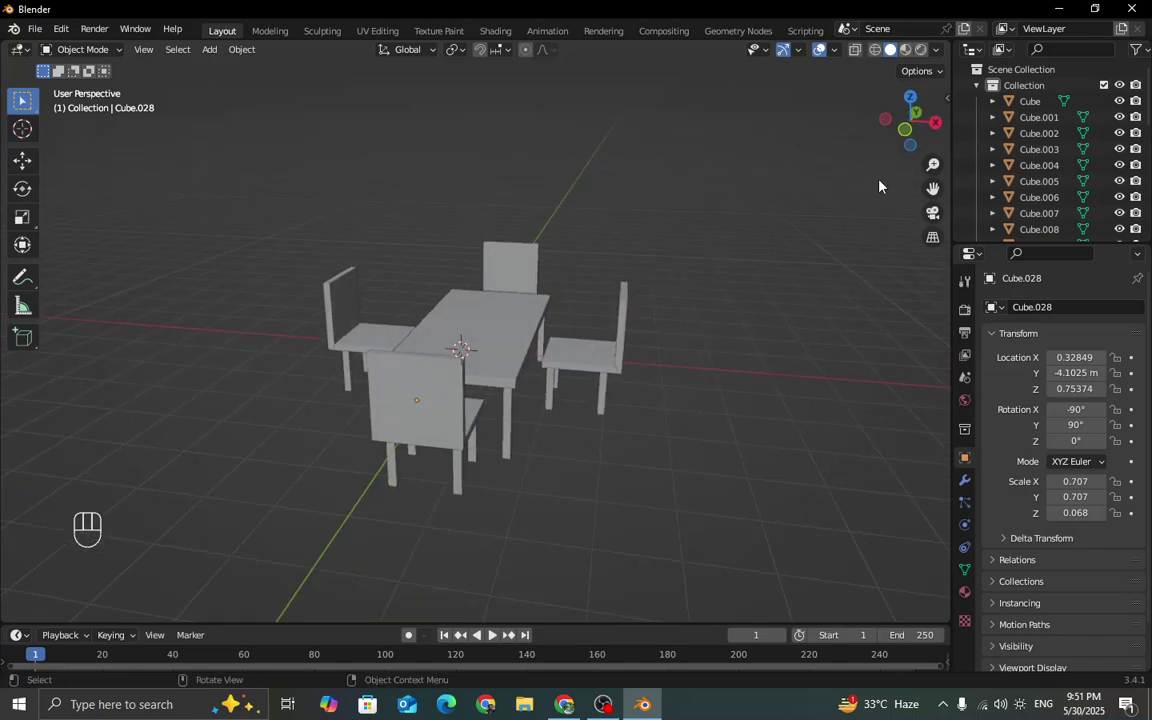
pyautogui.click(908, 52)
pyautogui.moveTo(743, 267)
pyautogui.mouseDown(button='middle')
pyautogui.moveTo(720, 345)
pyautogui.moveTo(679, 351)
pyautogui.mouseUp(button='middle')
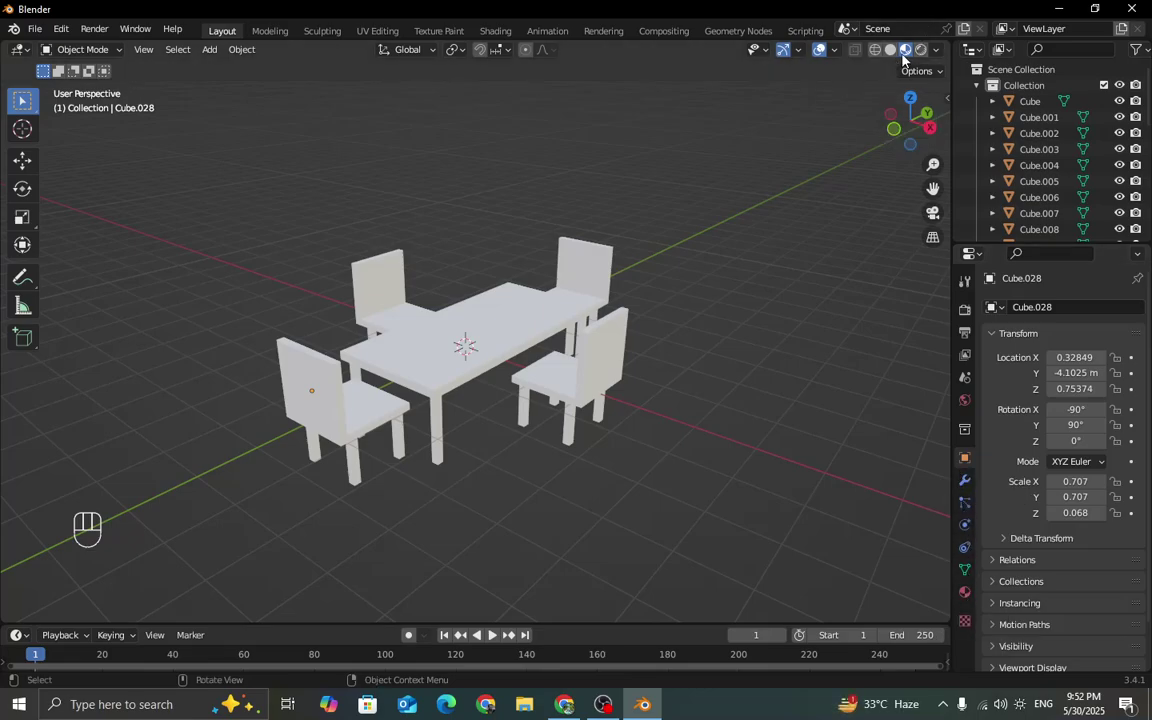
# Add a new material to the tabletop.
pyautogui.click(964, 592)
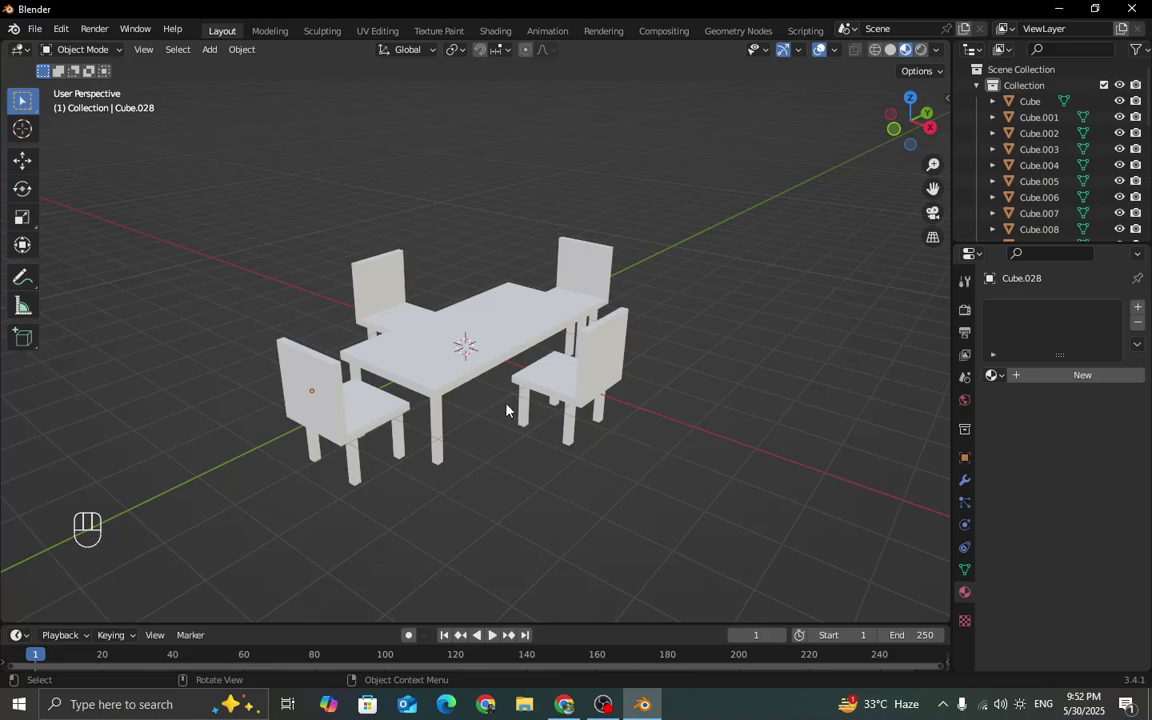
pyautogui.click(472, 342)
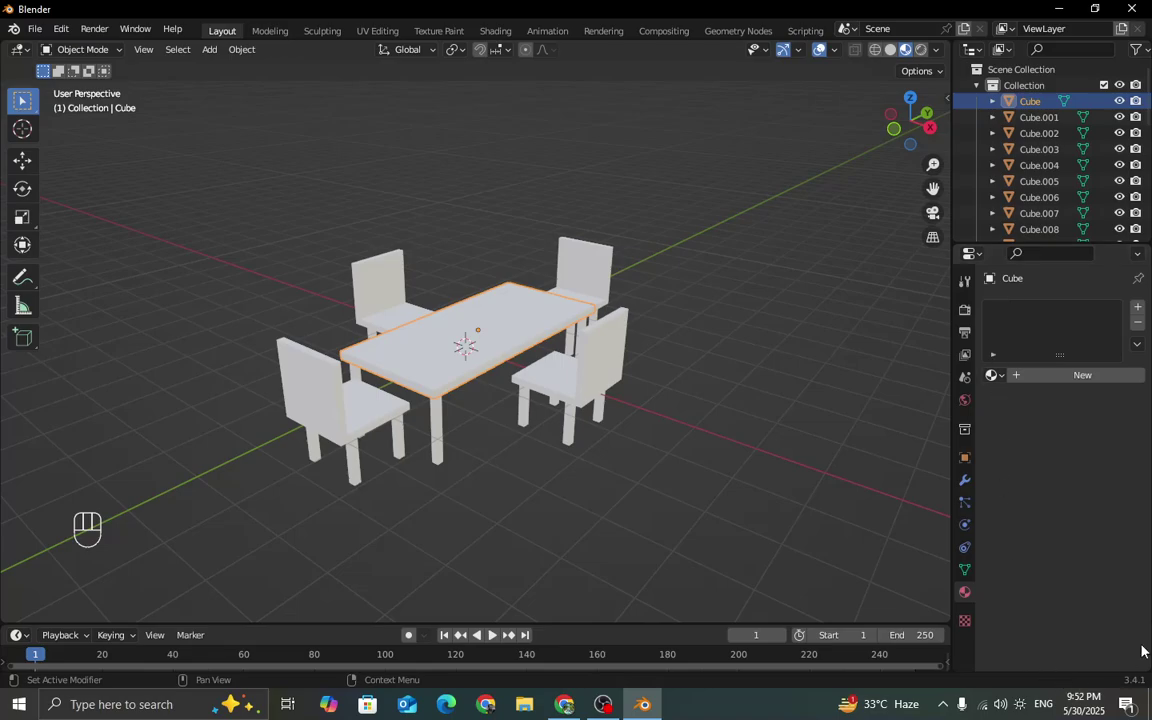
pyautogui.click(1077, 377)
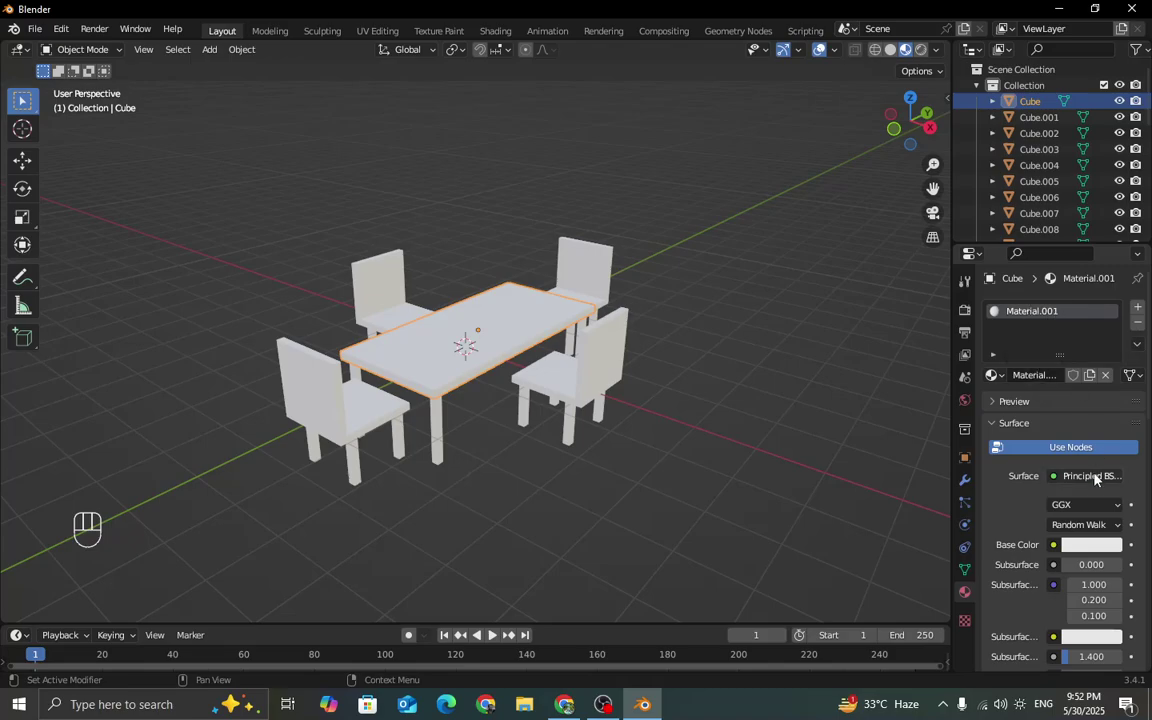
# Look through the new tabletop material's surface settings and its preview.
pyautogui.scroll(-1, 1082, 474)
pyautogui.scroll(-2, 1082, 474)
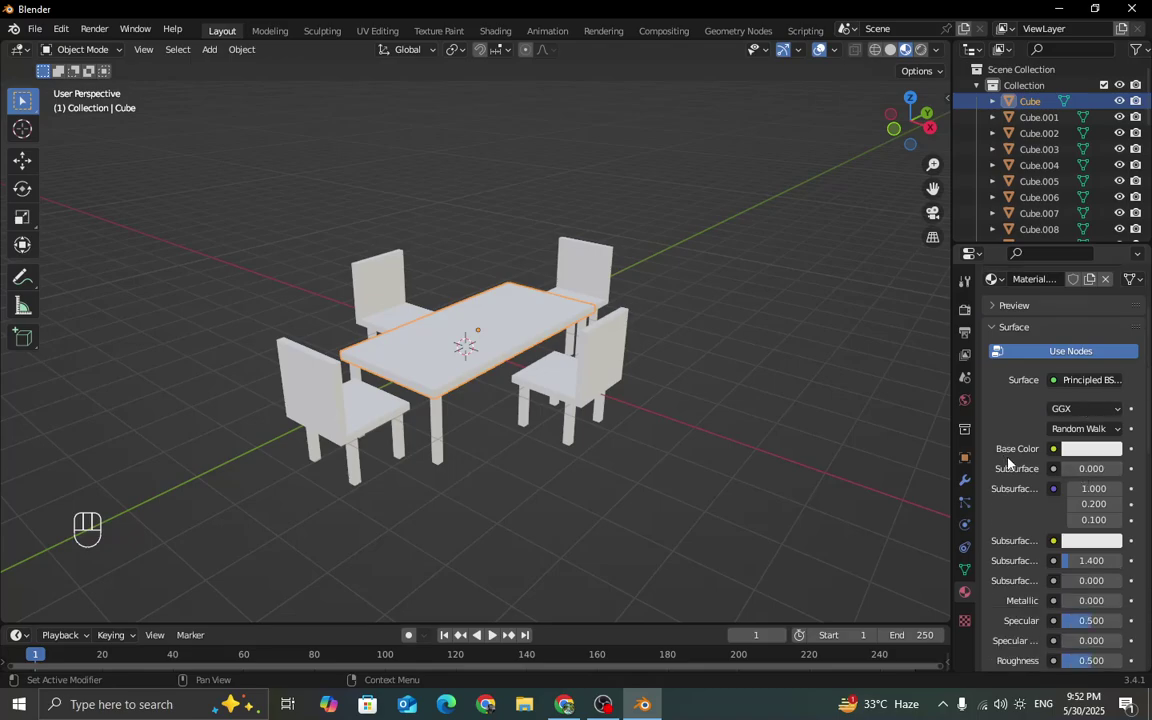
pyautogui.scroll(-15, 1027, 447)
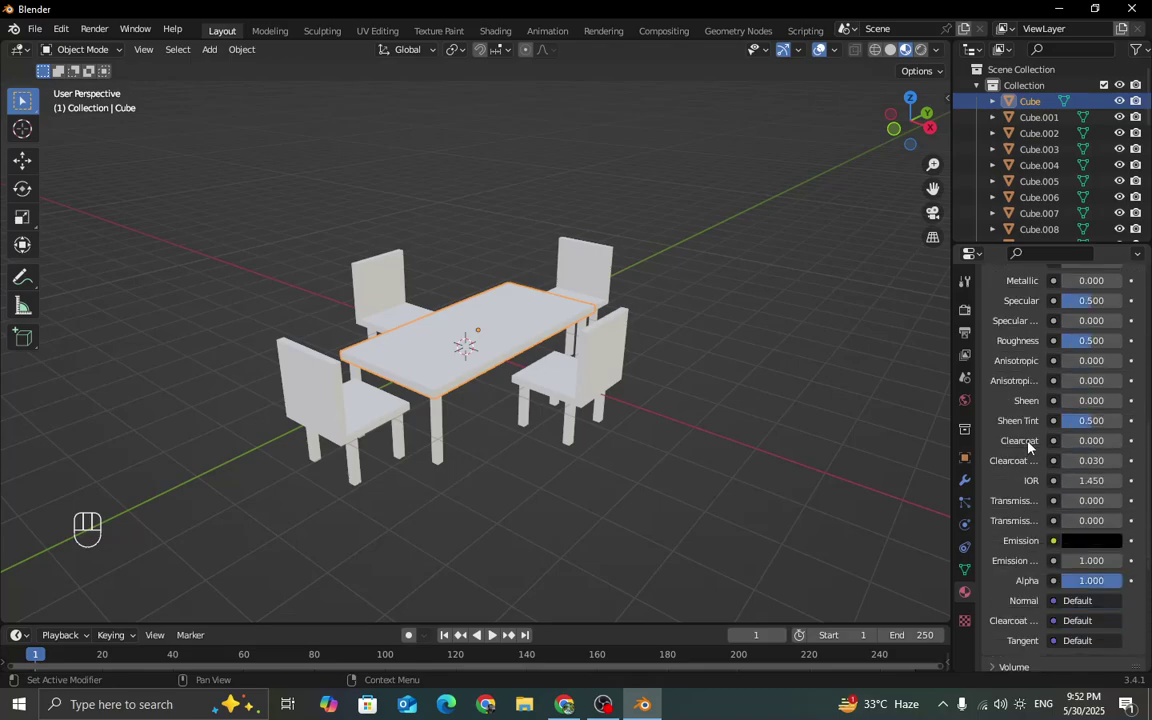
pyautogui.scroll(15, 1029, 447)
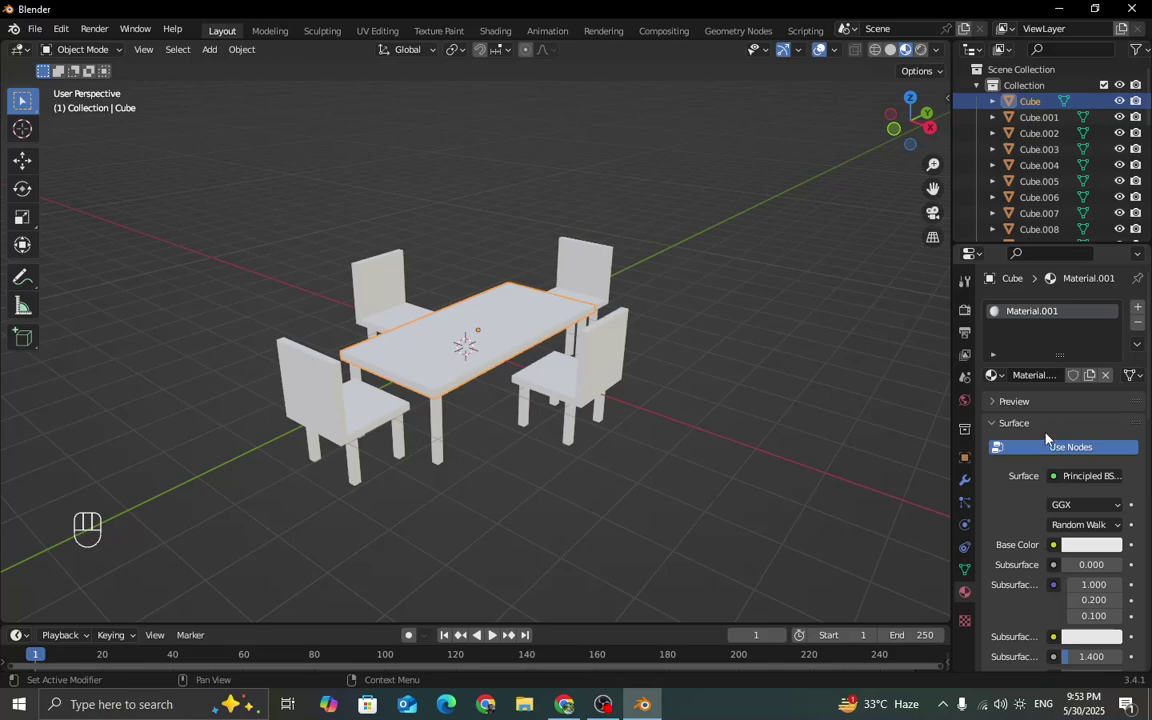
pyautogui.click(1000, 401)
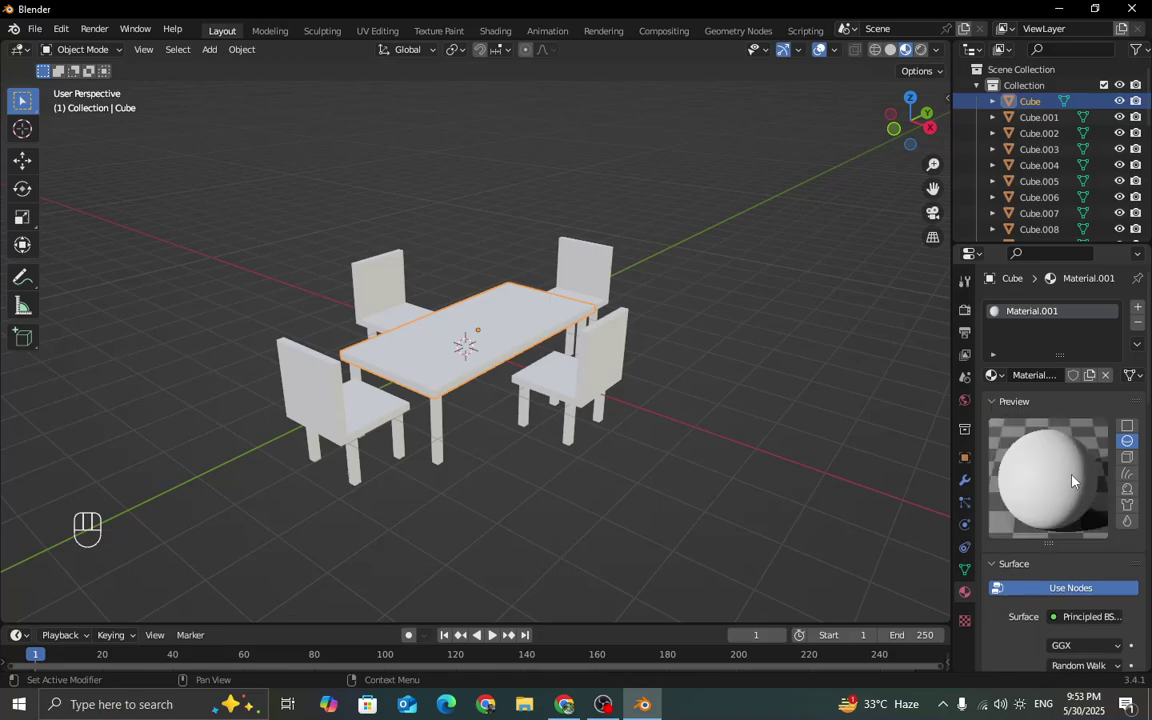
pyautogui.click(995, 401)
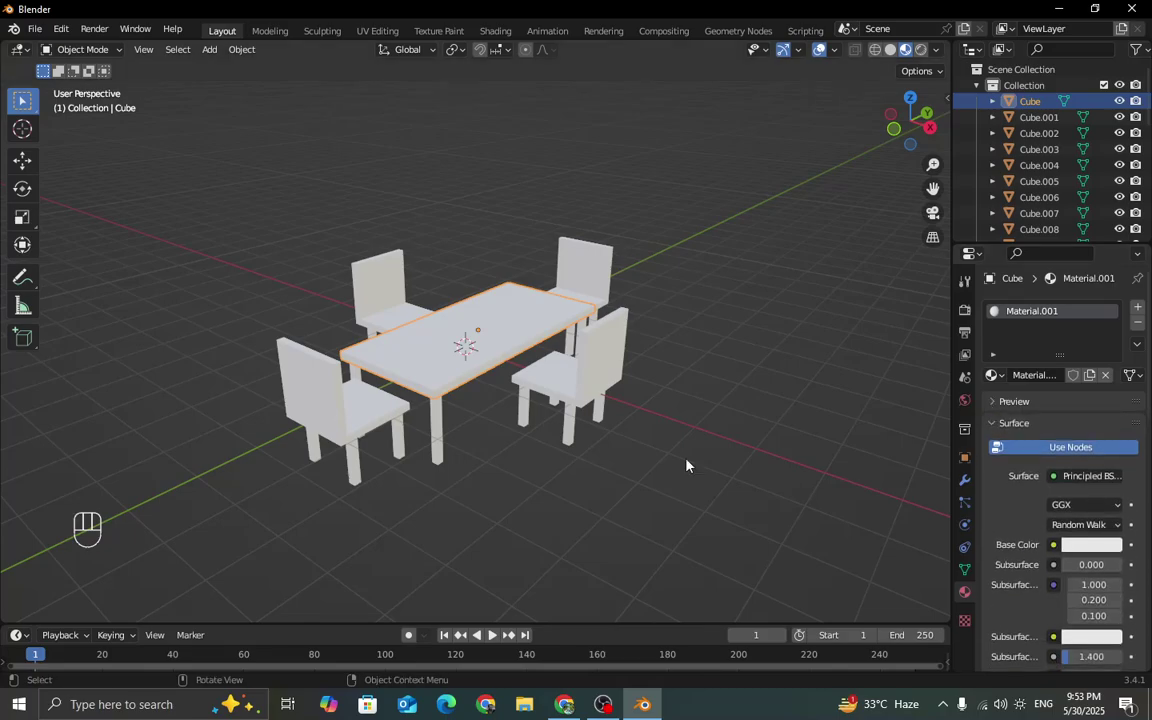
# Open the tabletop material's base colour picker and compare its RGB, HSV and Hex modes.
pyautogui.press('KP_Decimal')
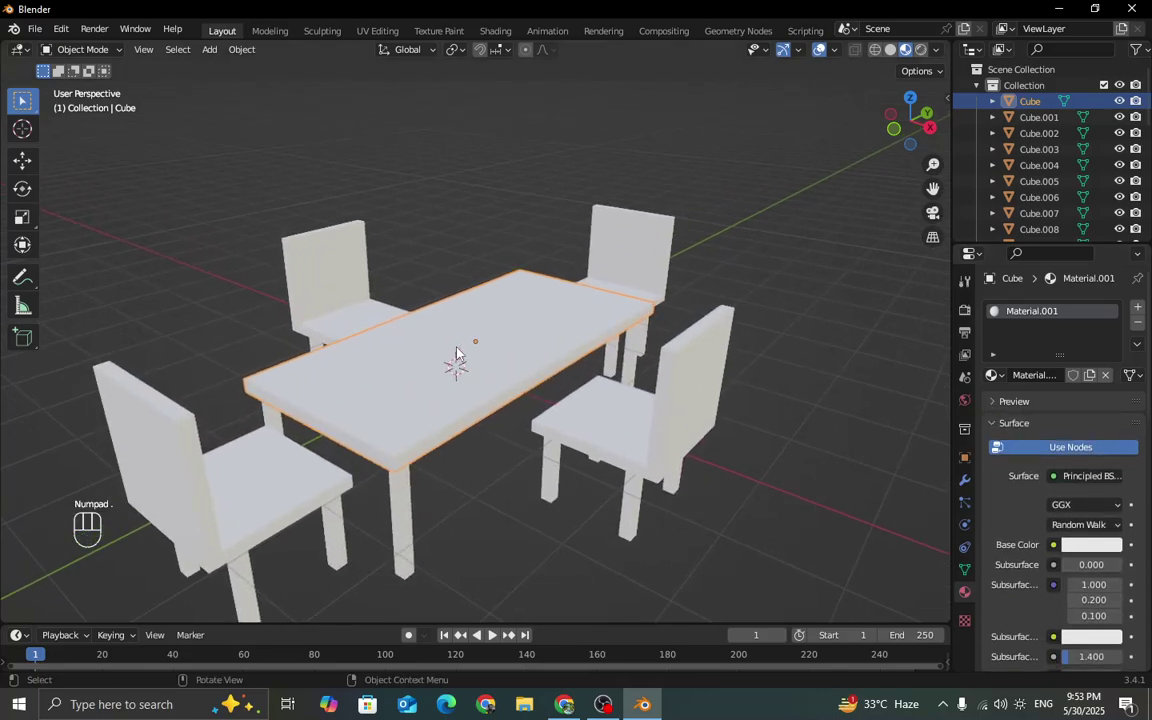
pyautogui.scroll(-3, 1085, 470)
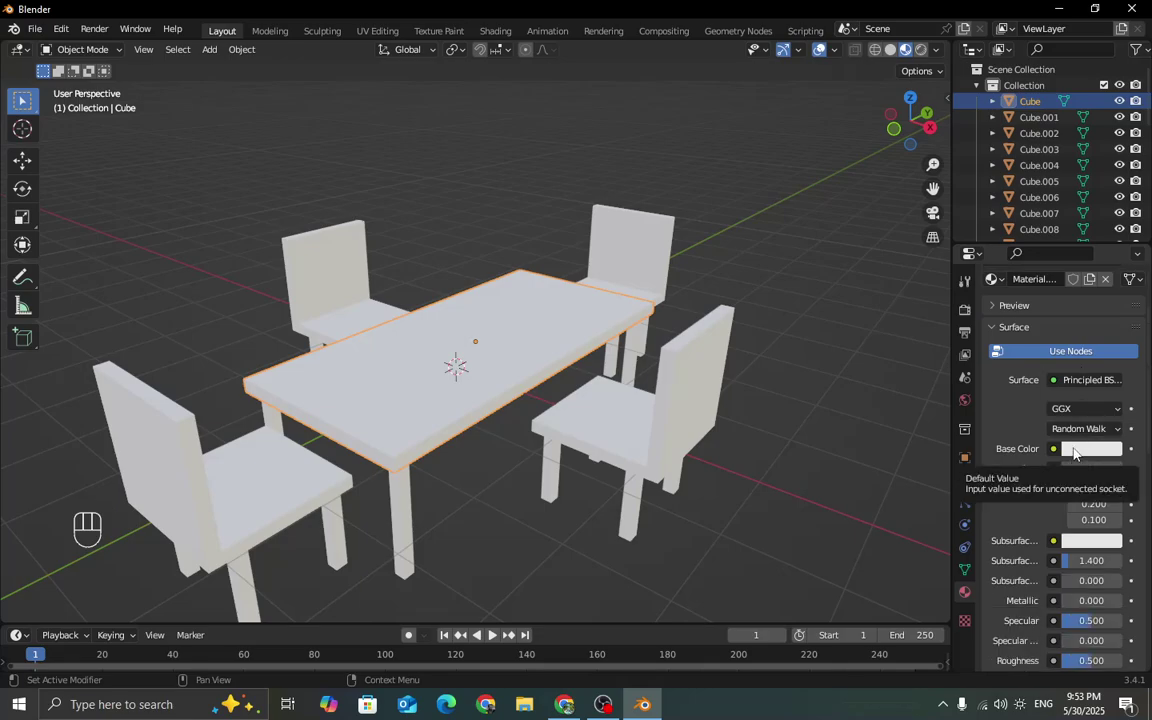
pyautogui.click(1075, 449)
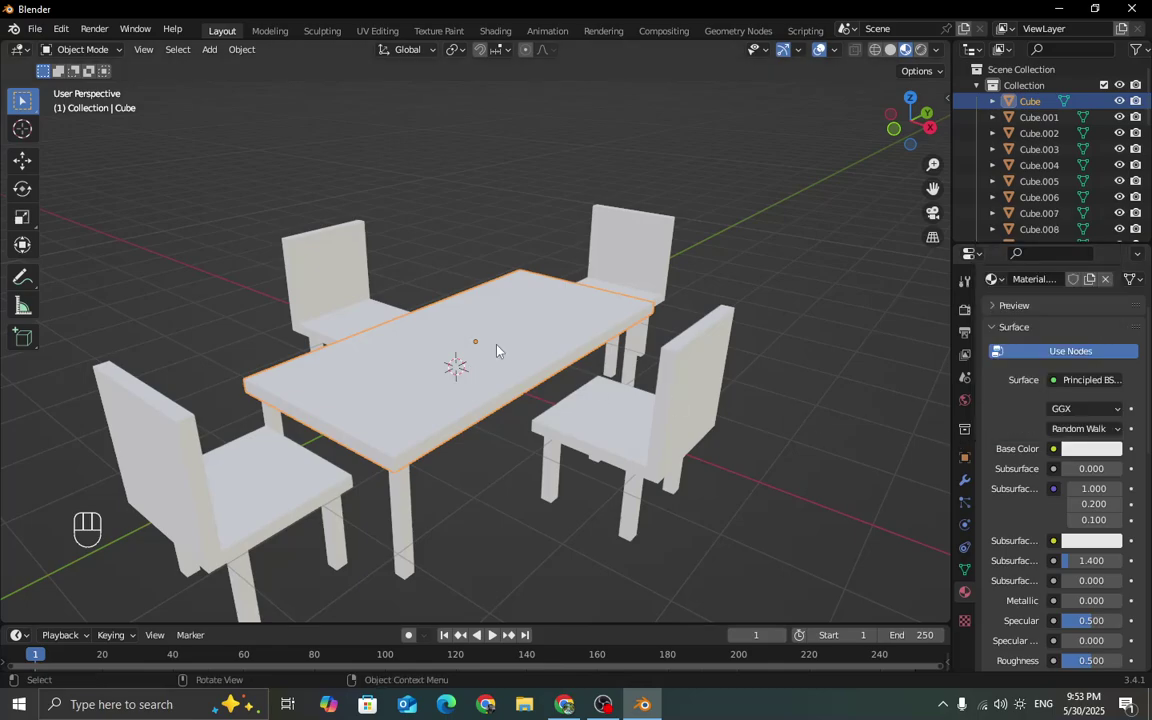
pyautogui.click(1085, 451)
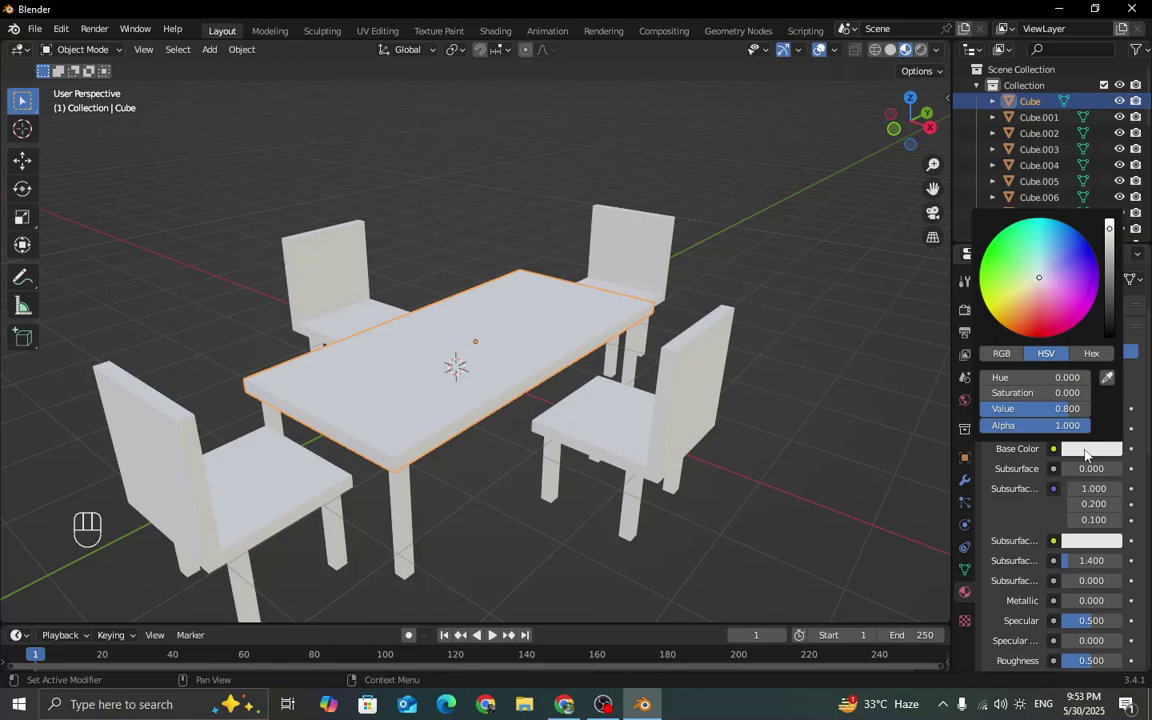
pyautogui.click(999, 356)
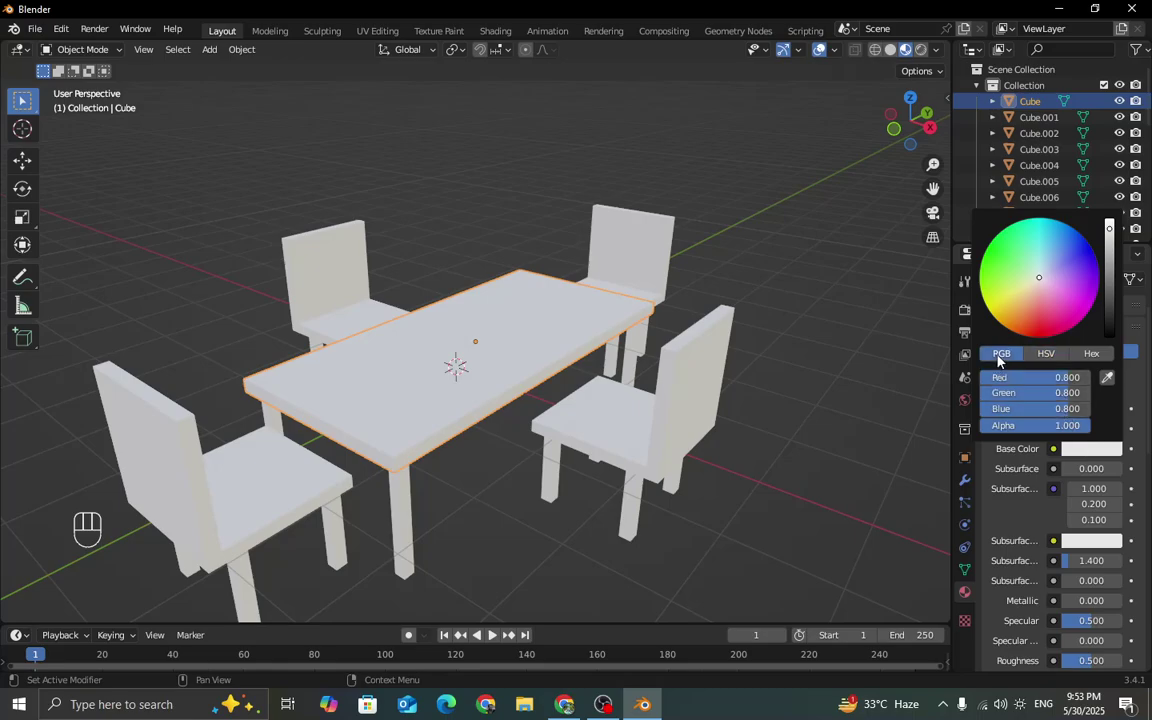
pyautogui.click(1047, 354)
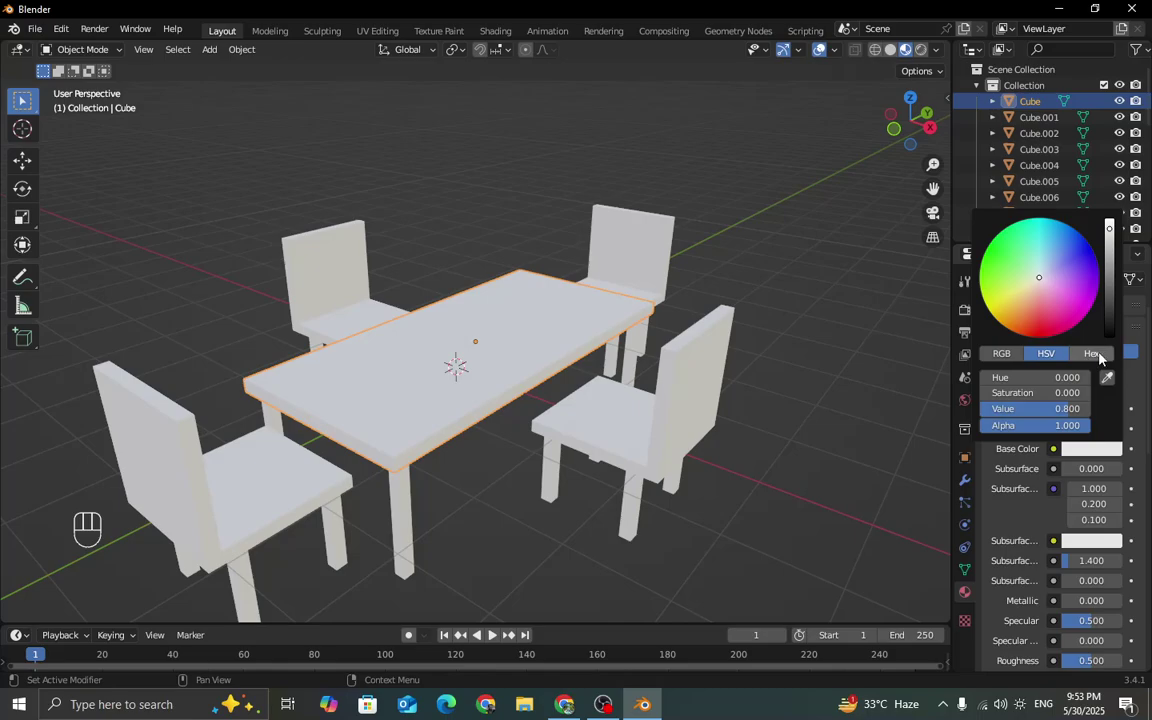
pyautogui.click(1090, 354)
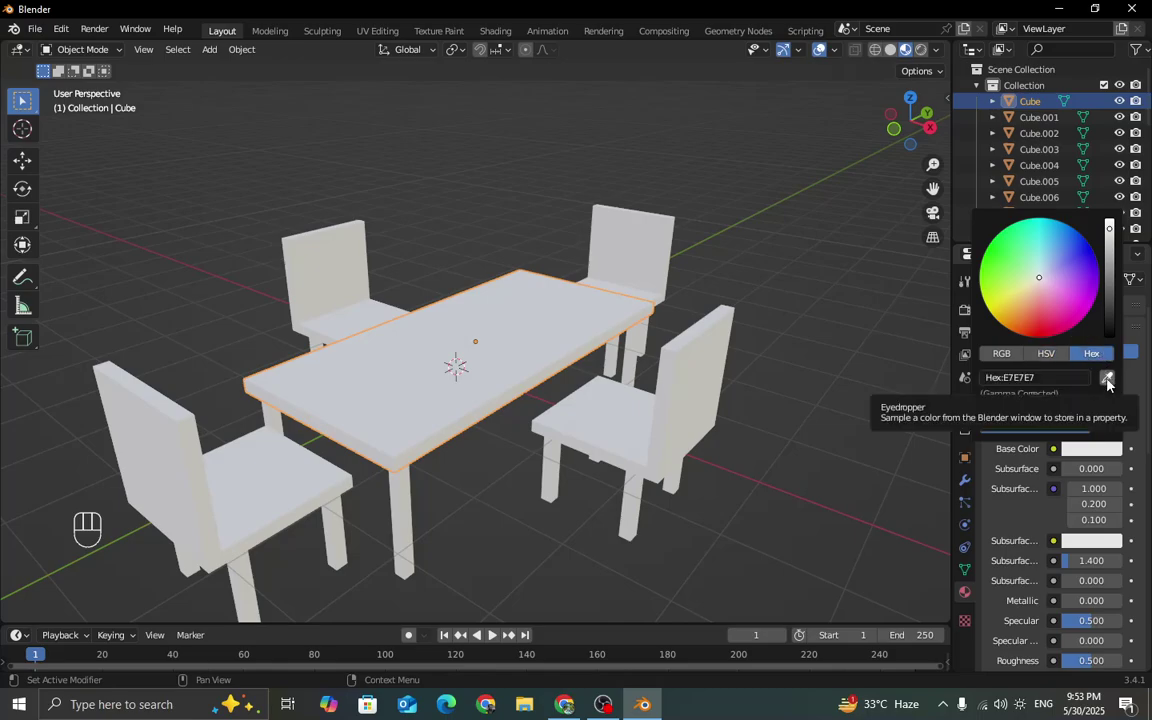
pyautogui.click(1047, 354)
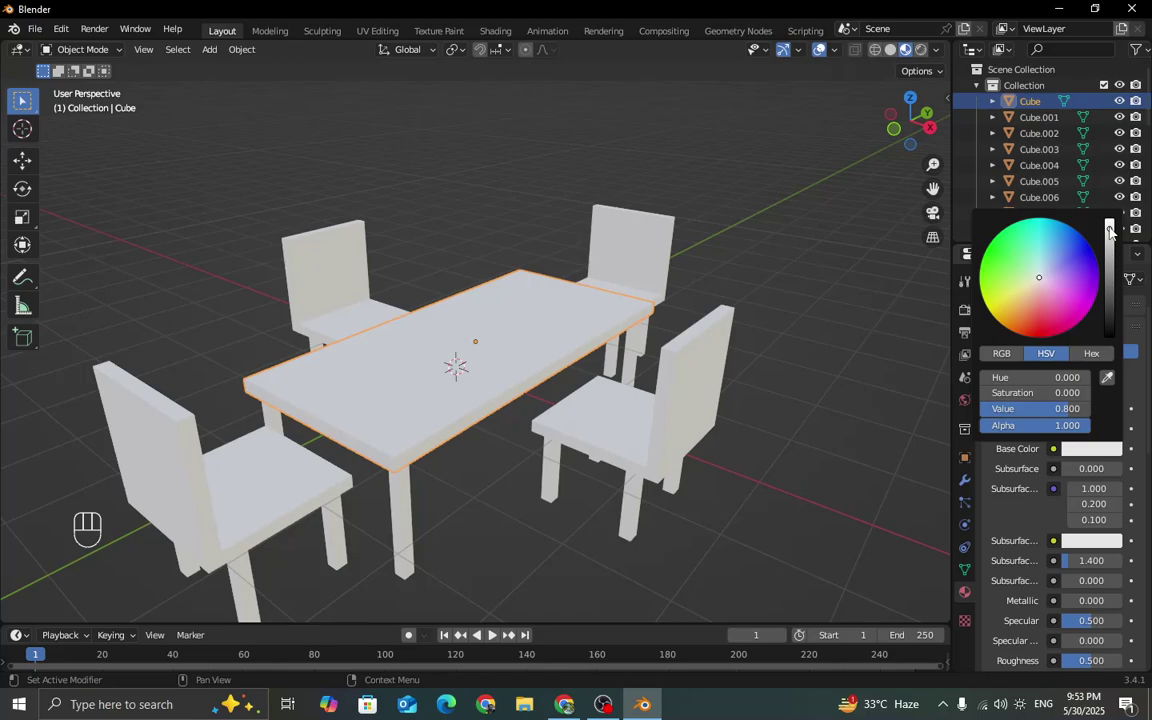
# Set the tabletop material's base colour to a dark reddish brown, darkening it to a value of about 0.14.
pyautogui.moveTo(1108, 233)
pyautogui.mouseDown()
pyautogui.moveTo(1109, 335)
pyautogui.moveTo(1109, 229)
pyautogui.mouseUp()
pyautogui.moveTo(1041, 275); pyautogui.dragTo(1029, 314)
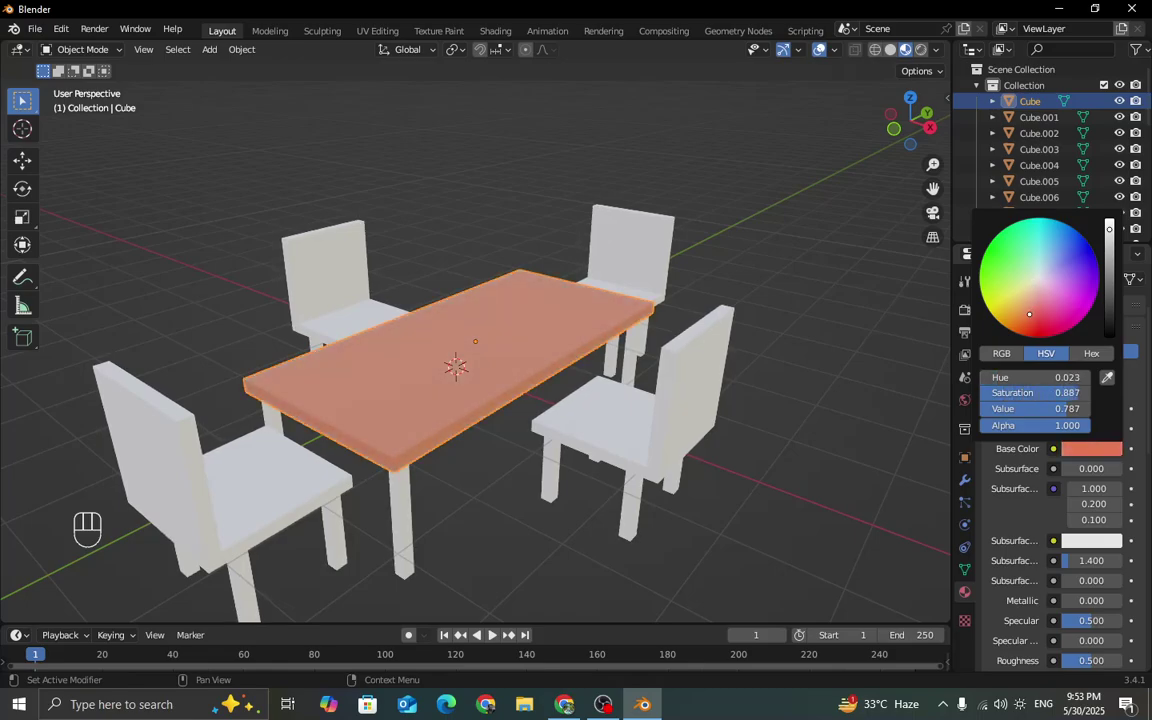
pyautogui.moveTo(1113, 272); pyautogui.dragTo(1110, 289)
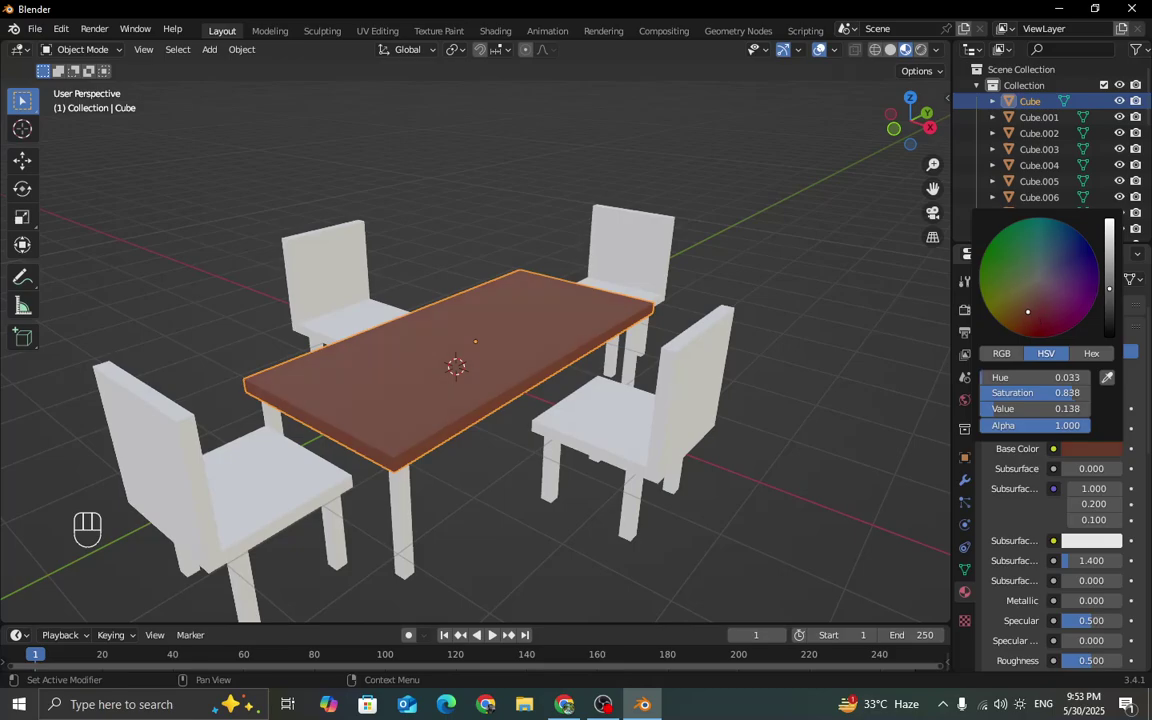
pyautogui.moveTo(1033, 314); pyautogui.dragTo(1029, 316)
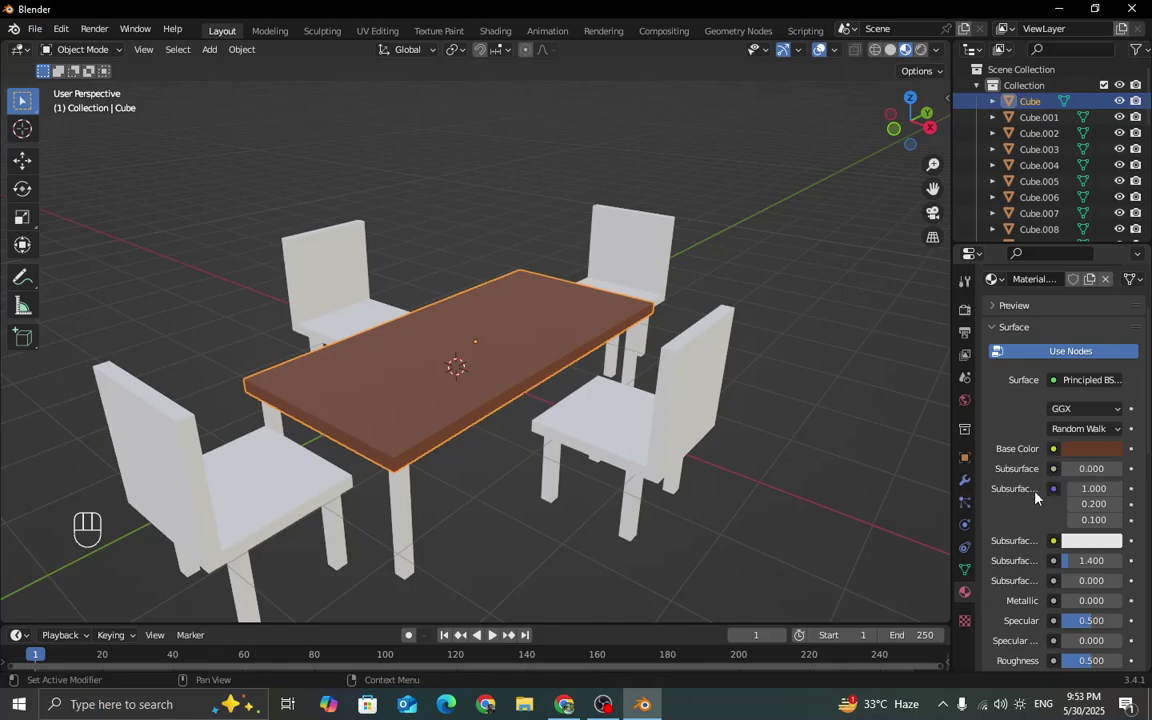
# Try the tabletop material's Metallic at 1.000, compare the look up close, and return it to 0.000.
pyautogui.scroll(-3, 1036, 497)
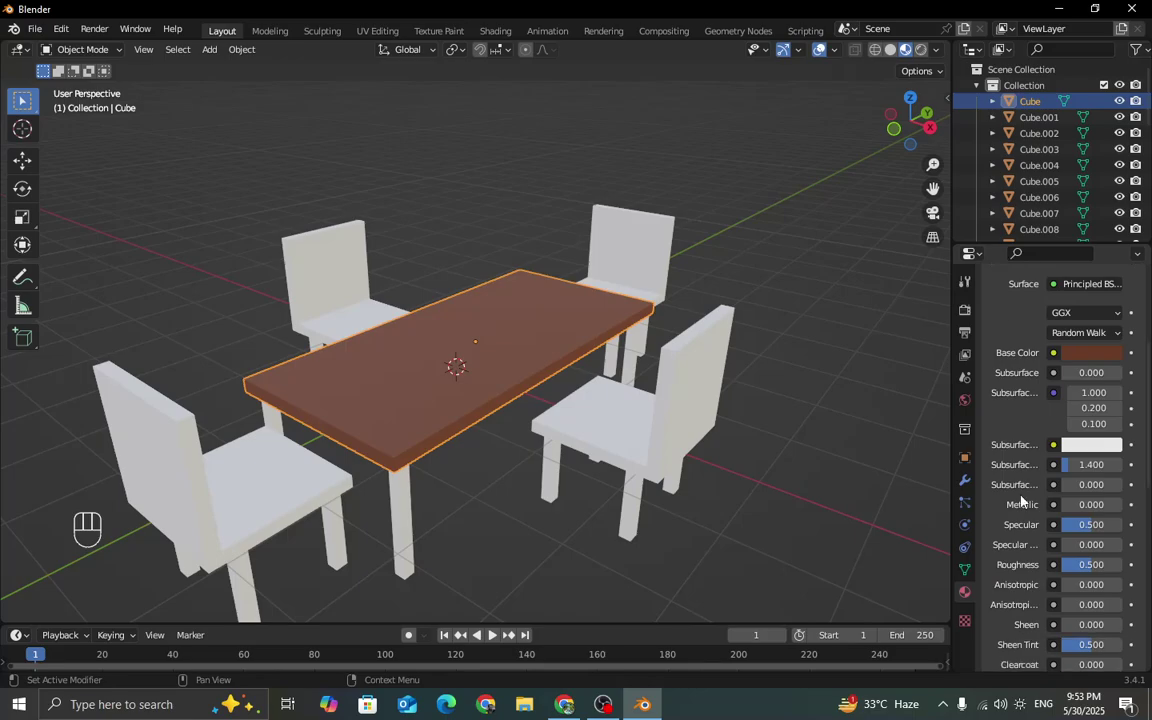
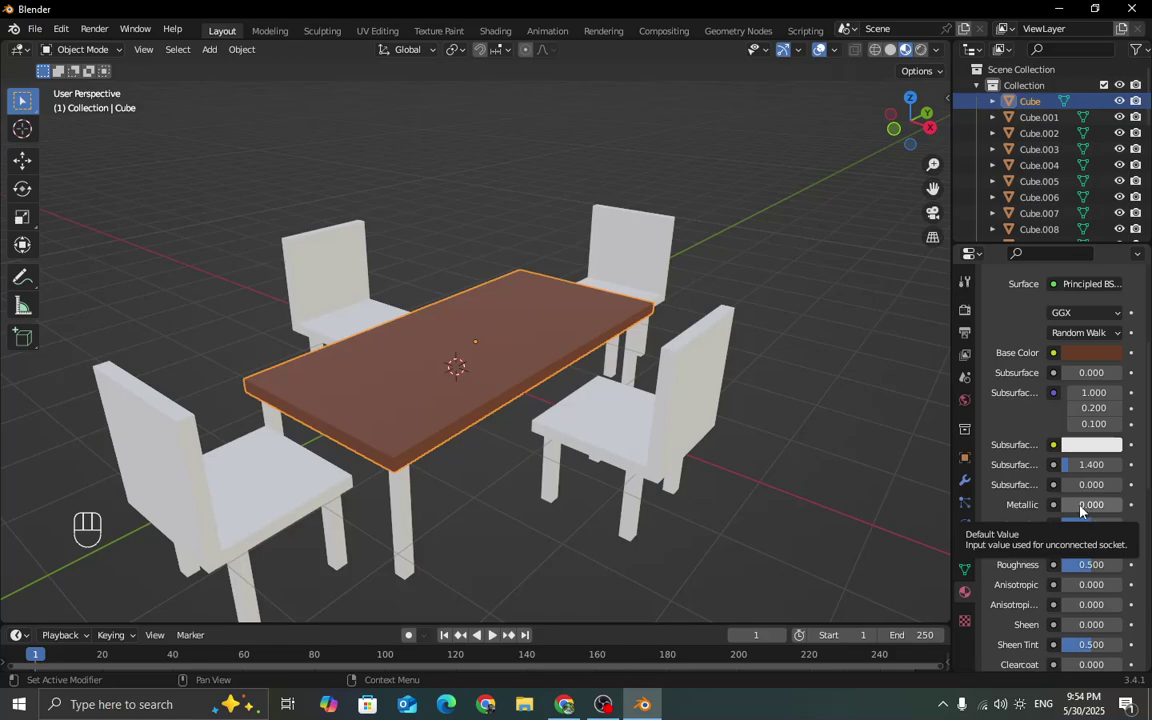
pyautogui.click(1070, 505)
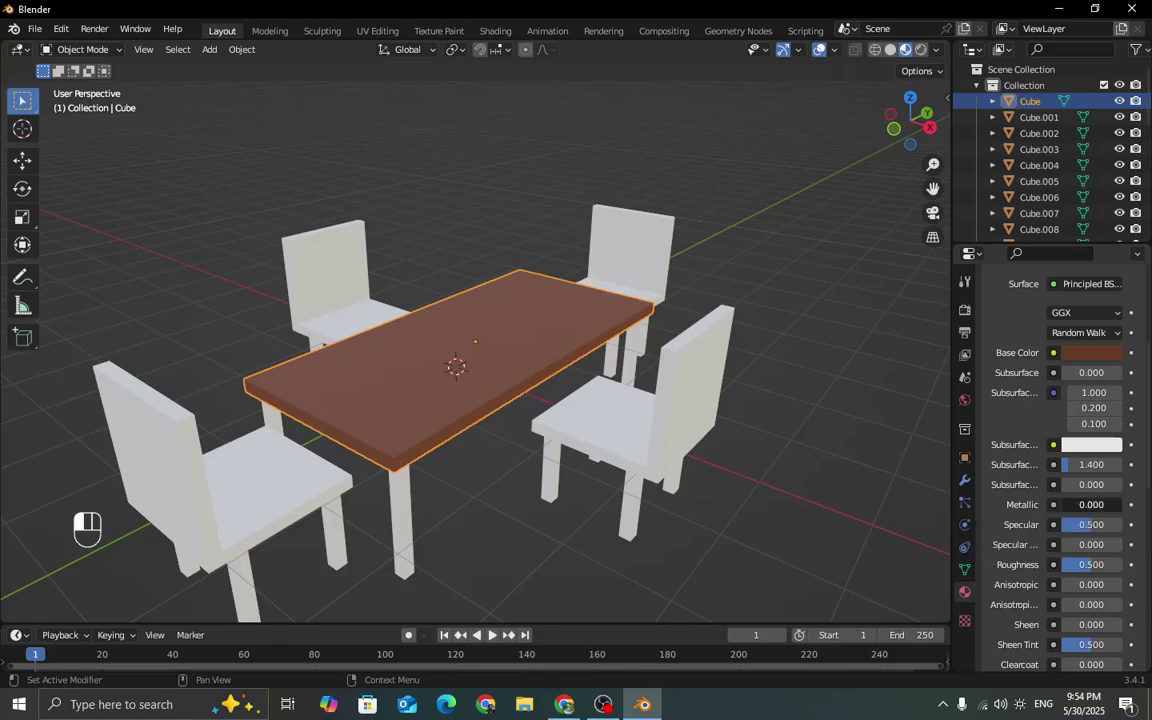
pyautogui.moveTo(1070, 505); pyautogui.dragTo(1120, 505)
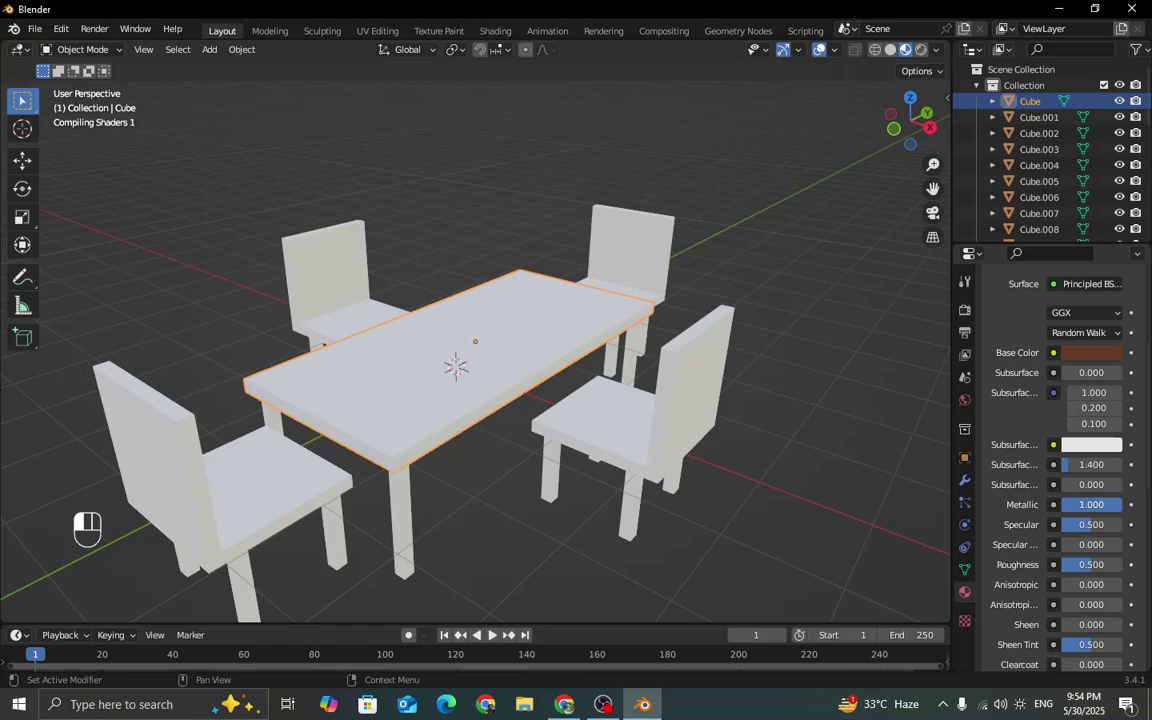
pyautogui.moveTo(614, 432); pyautogui.dragTo(588, 386, button='middle')
pyautogui.scroll(3, 566, 450)
pyautogui.scroll(3, 585, 411)
pyautogui.moveTo(1092, 505); pyautogui.dragTo(1040, 505)
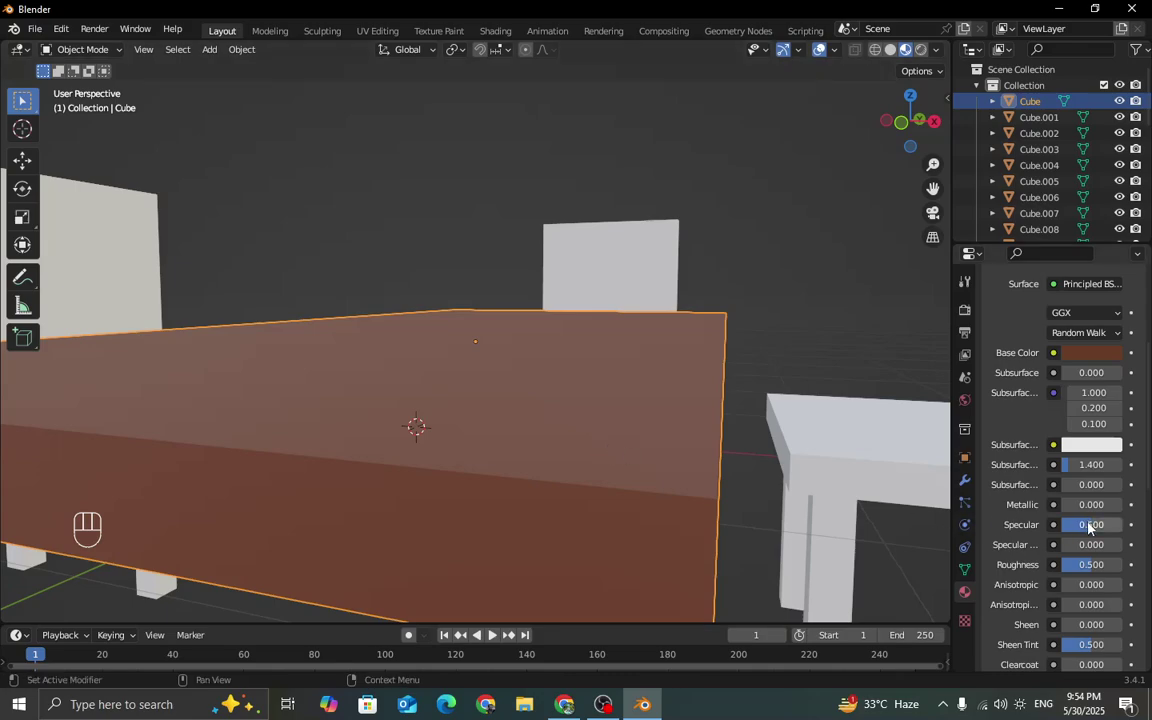
pyautogui.moveTo(1090, 505); pyautogui.dragTo(1124, 506)
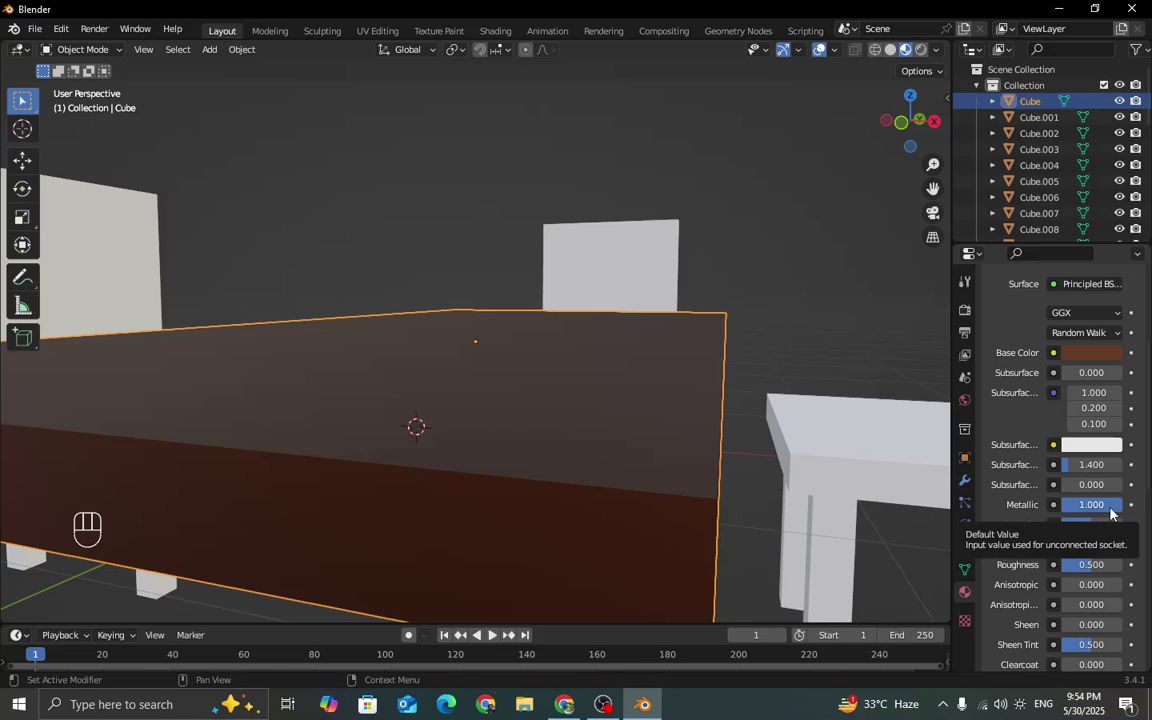
pyautogui.moveTo(1111, 511); pyautogui.dragTo(1052, 510)
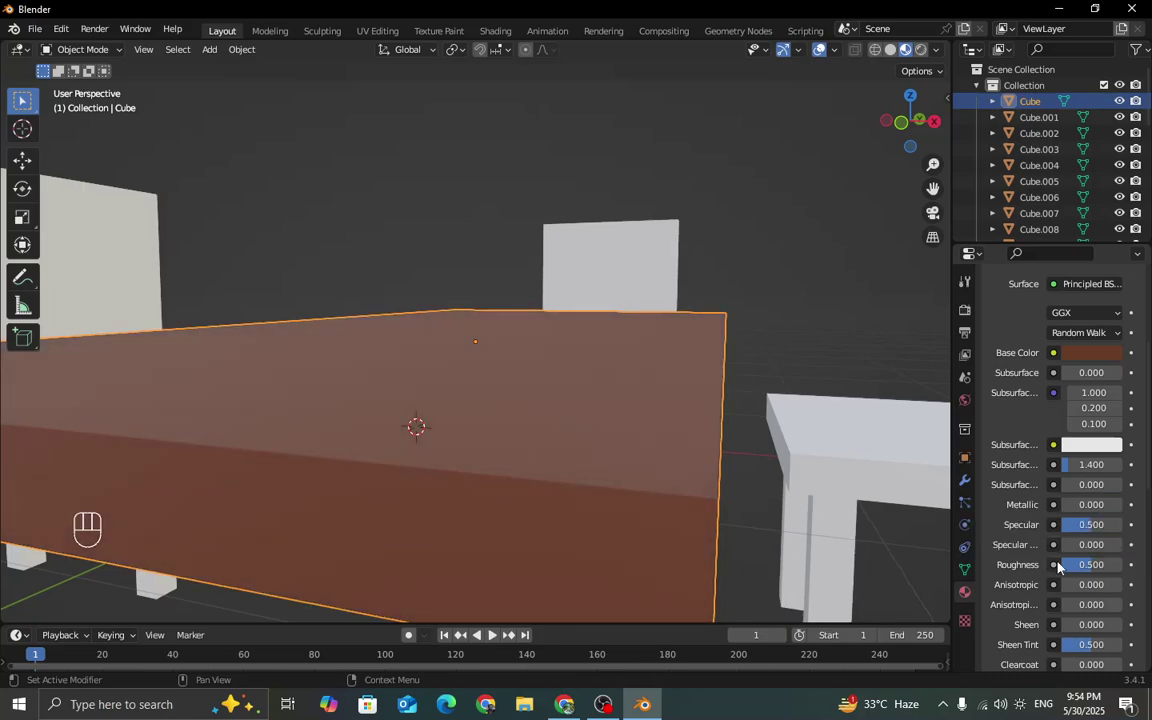
# Try the tabletop material's Roughness at 1.000 and 0.000, and settle on about 0.221.
pyautogui.scroll(-1, 1060, 560)
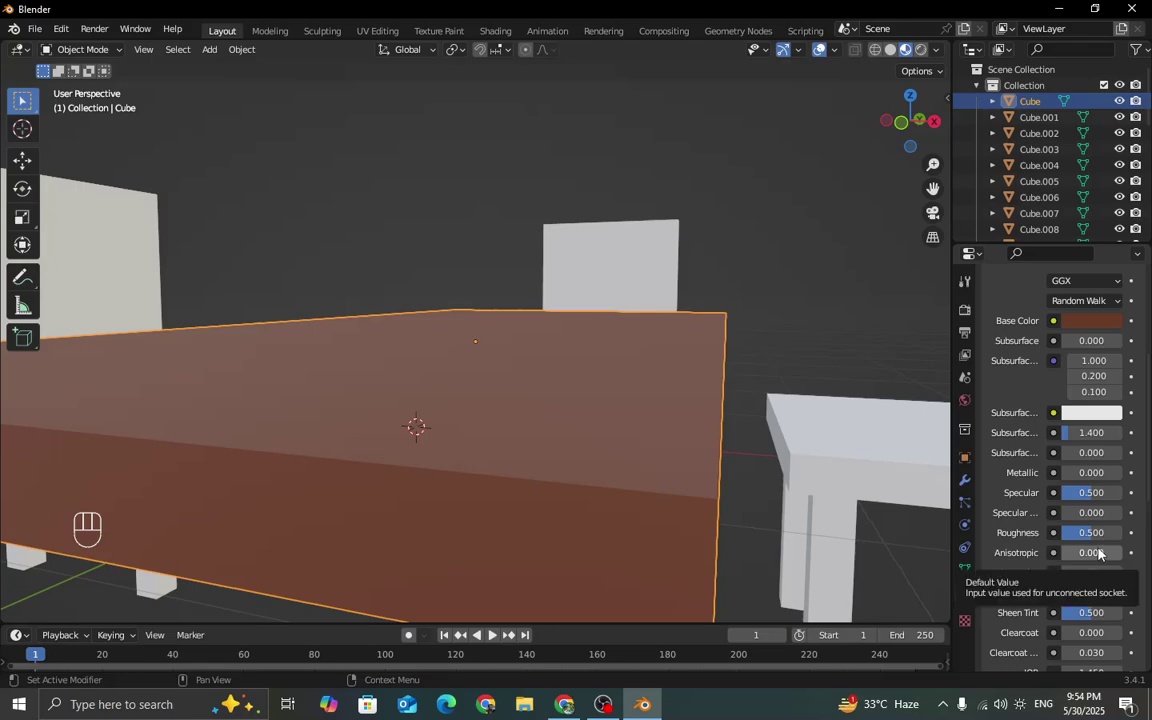
pyautogui.moveTo(1102, 535); pyautogui.dragTo(1137, 539)
pyautogui.moveTo(591, 445); pyautogui.dragTo(603, 449, button='middle')
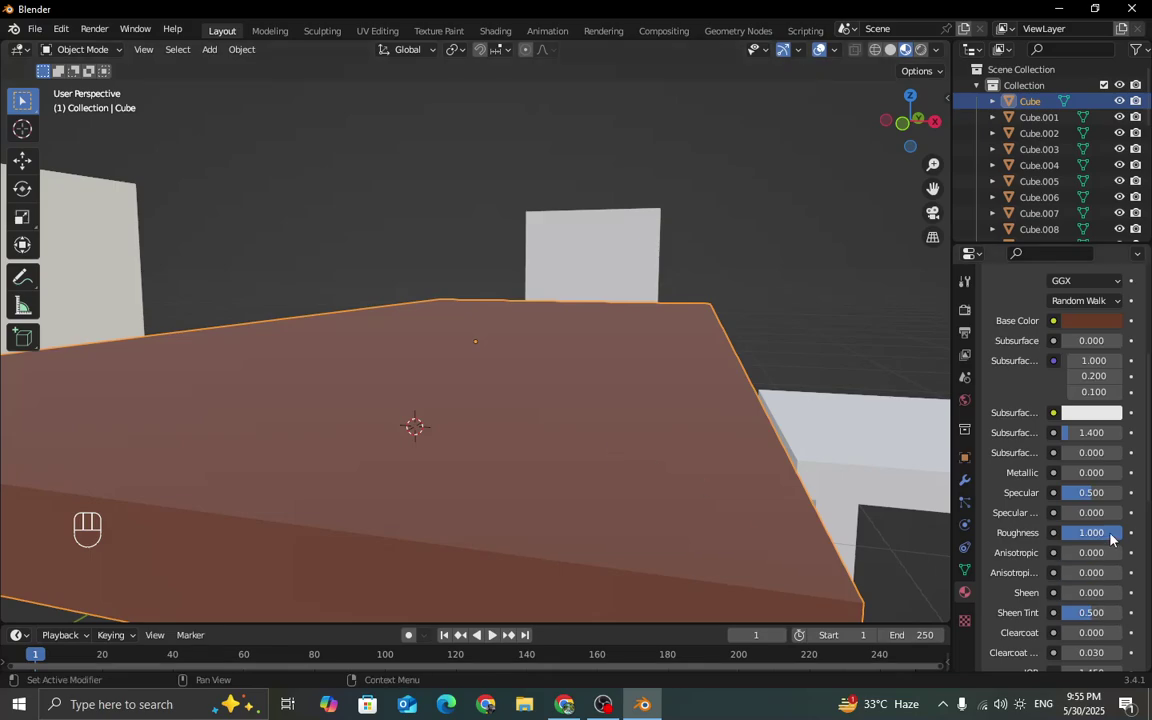
pyautogui.moveTo(1112, 535); pyautogui.dragTo(1046, 535)
pyautogui.moveTo(830, 515); pyautogui.dragTo(718, 497, button='middle')
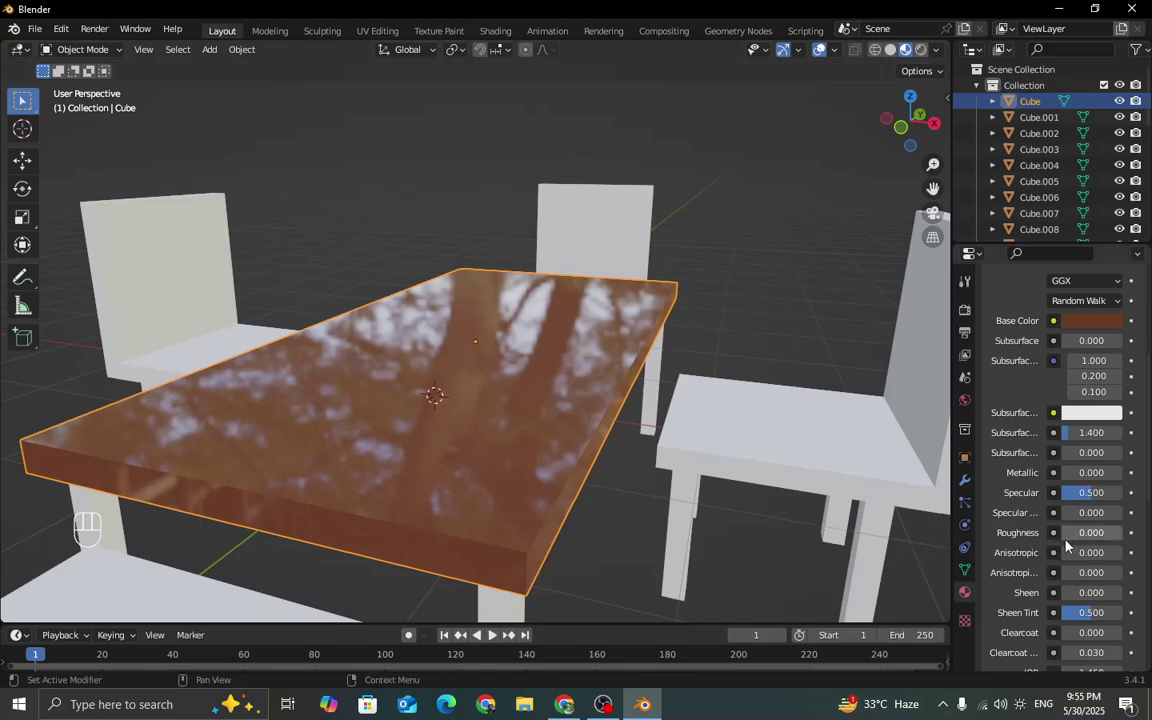
pyautogui.moveTo(1092, 532)
pyautogui.mouseDown()
pyautogui.moveTo(1103, 532)
pyautogui.moveTo(1077, 534)
pyautogui.mouseUp()
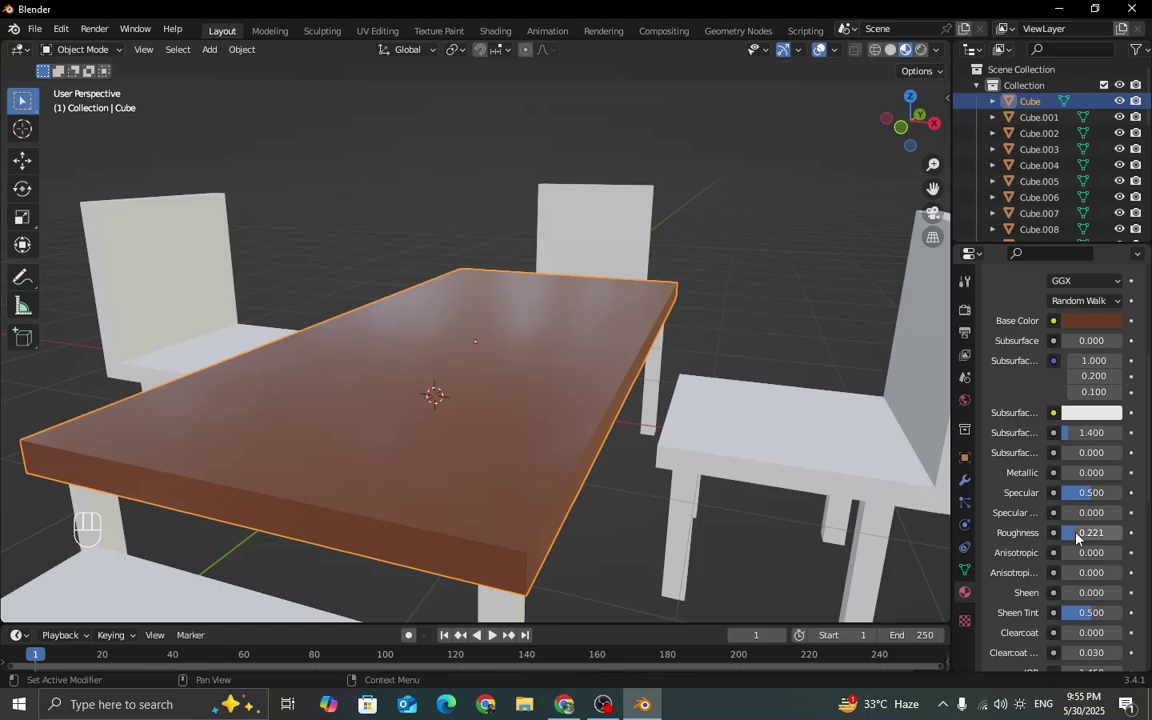
# Look through the remaining surface properties and settings of the tabletop material.
pyautogui.scroll(-1, 948, 557)
pyautogui.scroll(2, 895, 548)
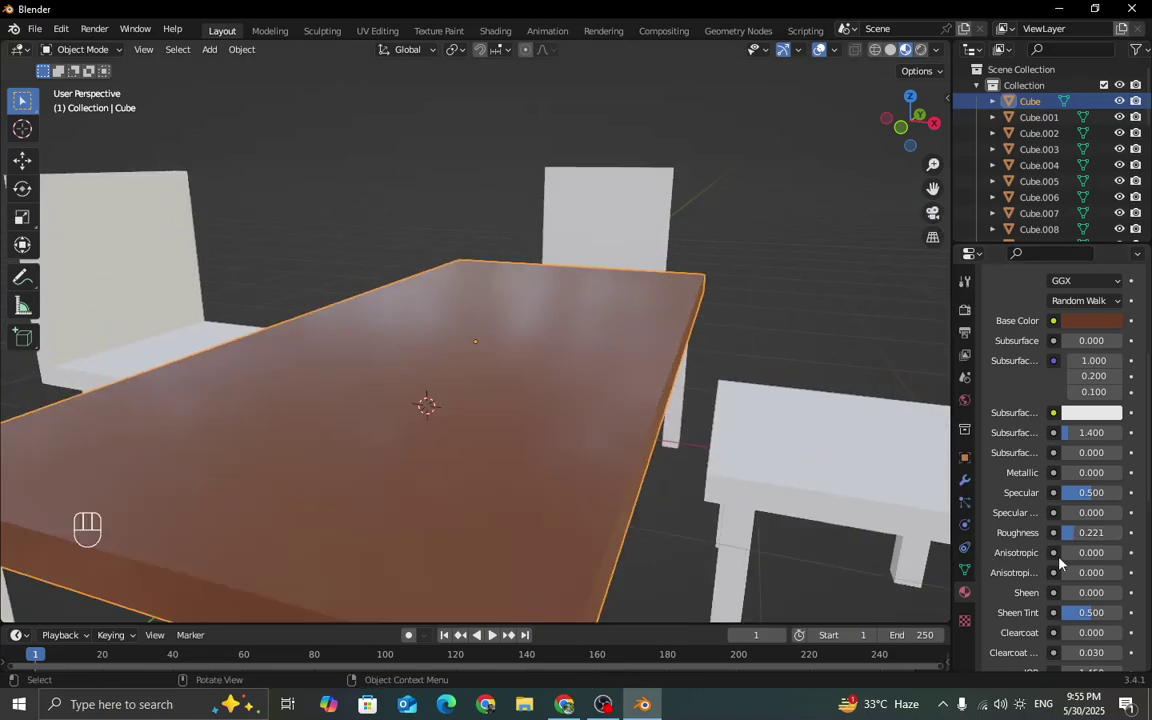
pyautogui.scroll(-3, 1008, 553)
pyautogui.scroll(-8, 1065, 558)
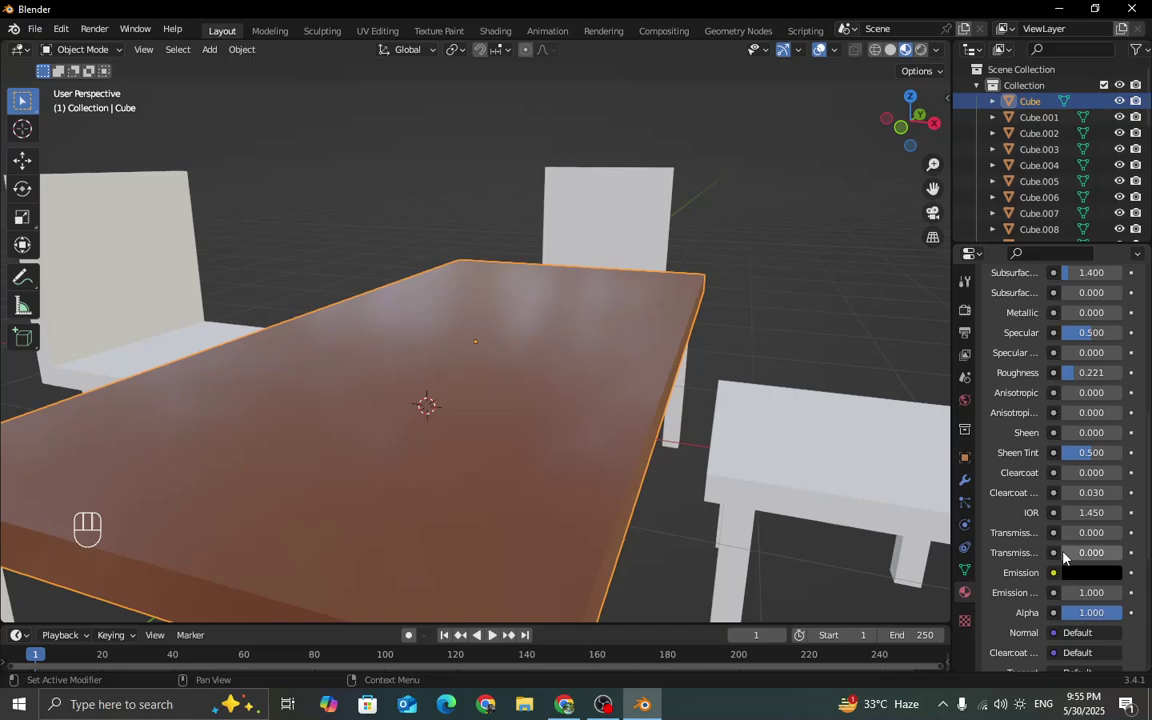
pyautogui.scroll(-3, 1062, 556)
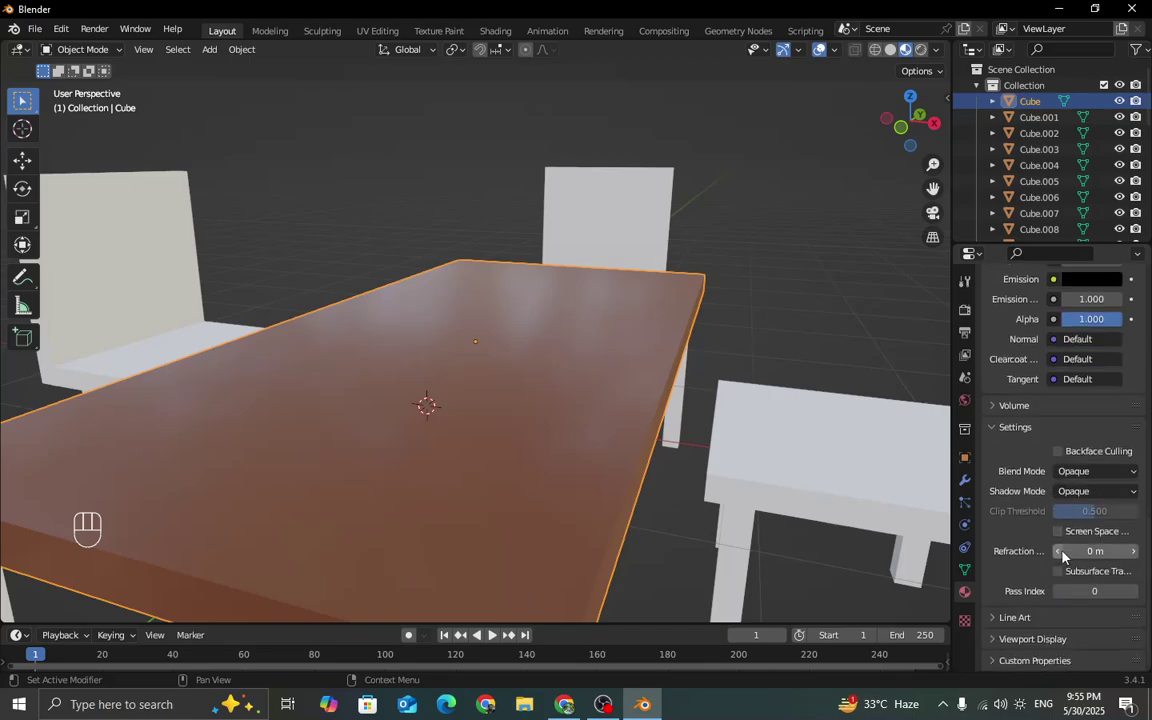
pyautogui.scroll(15, 1062, 556)
pyautogui.scroll(5, 1062, 556)
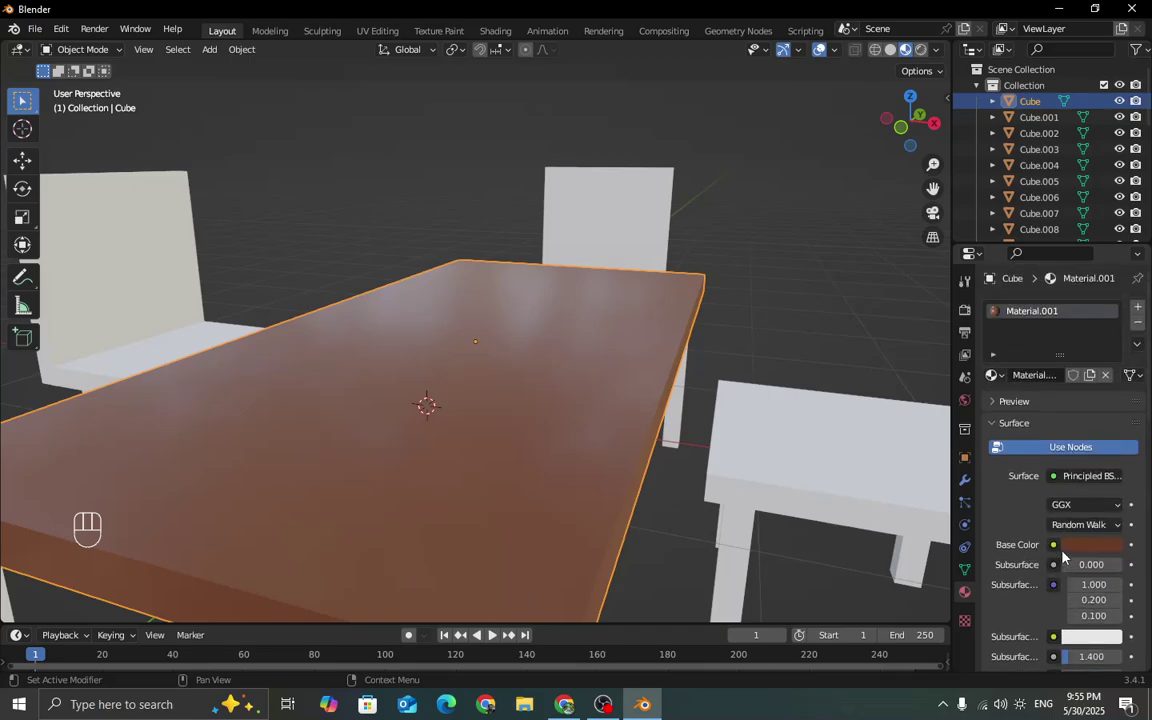
# Add a new material to the near corner table leg and set its base colour to black.
pyautogui.moveTo(830, 548); pyautogui.dragTo(795, 540, button='middle')
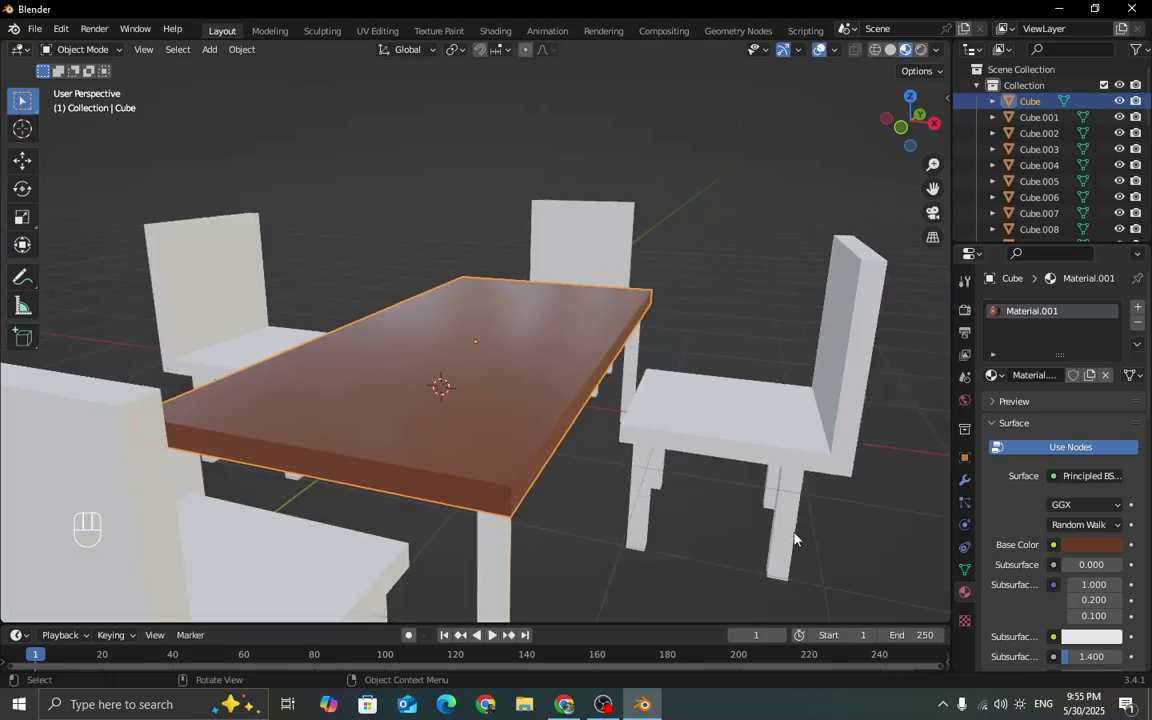
pyautogui.scroll(-3, 795, 540)
pyautogui.click(480, 495)
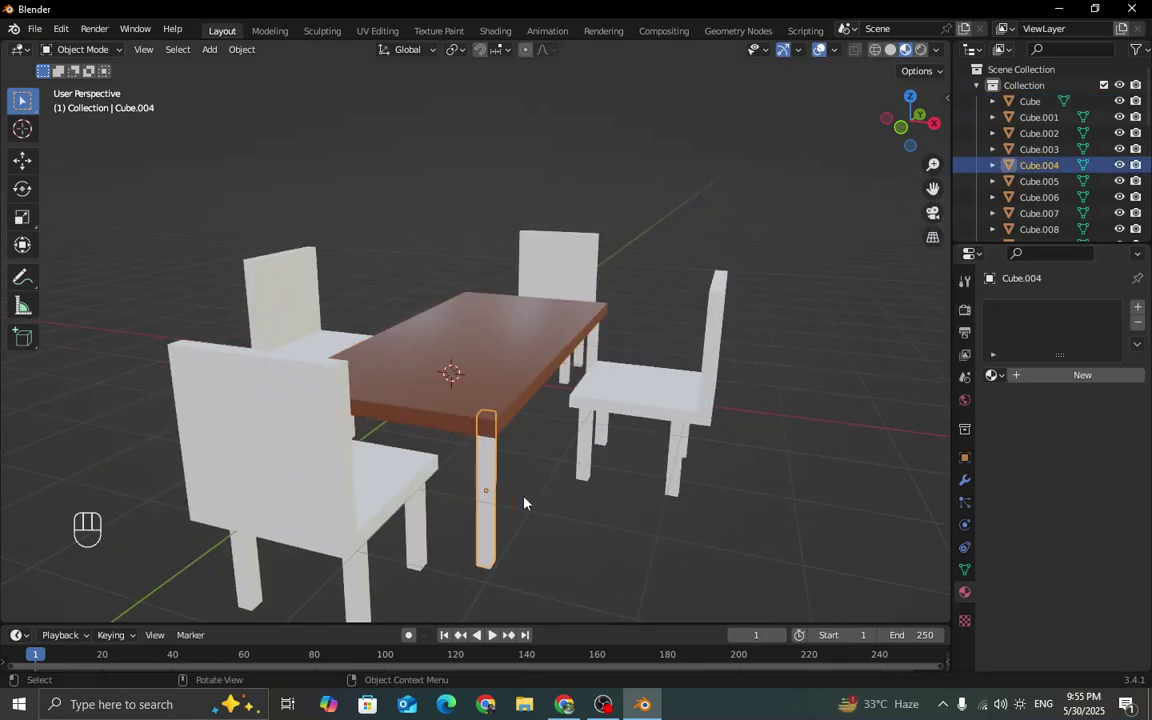
pyautogui.moveTo(525, 501); pyautogui.dragTo(505, 487, button='middle')
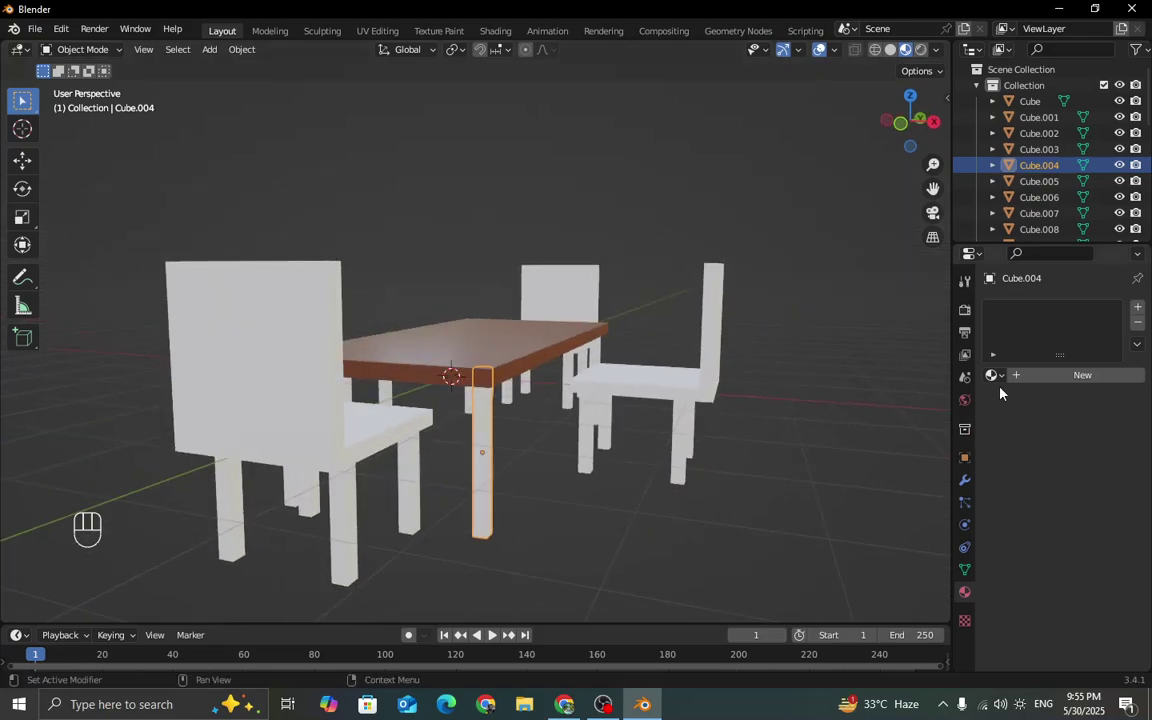
pyautogui.click(1040, 376)
pyautogui.click(1096, 547)
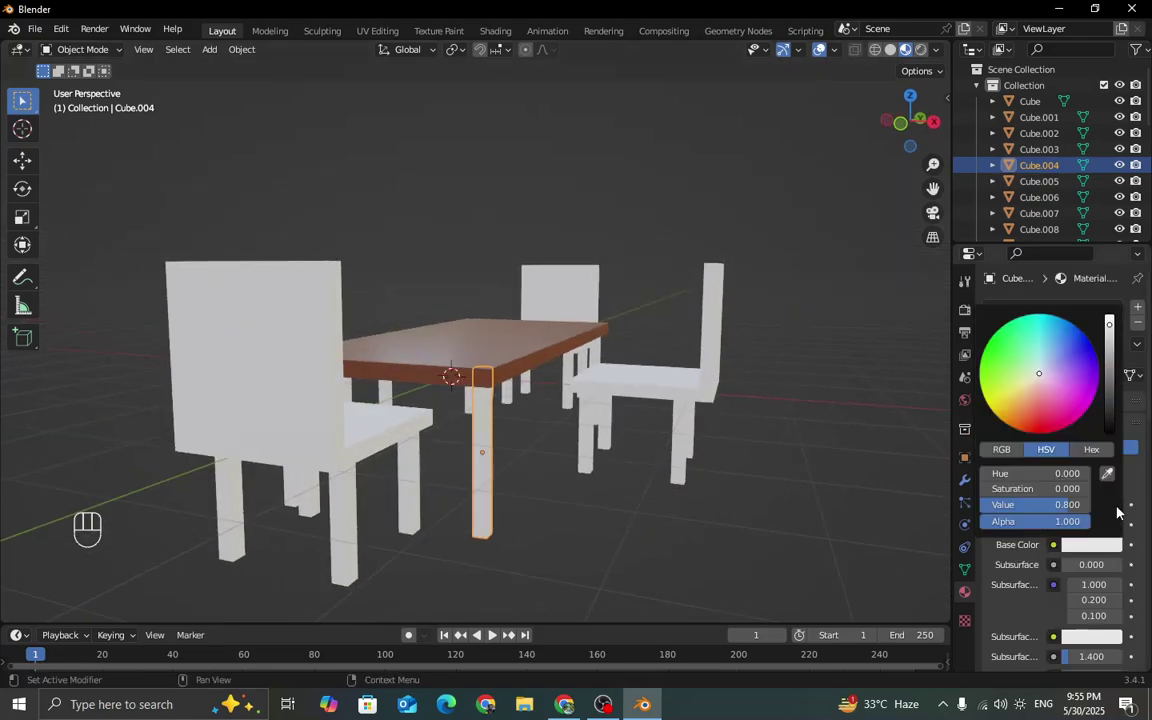
pyautogui.moveTo(1108, 393); pyautogui.dragTo(1108, 460)
# Set the black leg material's Metallic to 1.000 and its Roughness to about 0.188.
pyautogui.scroll(-4, 1053, 587)
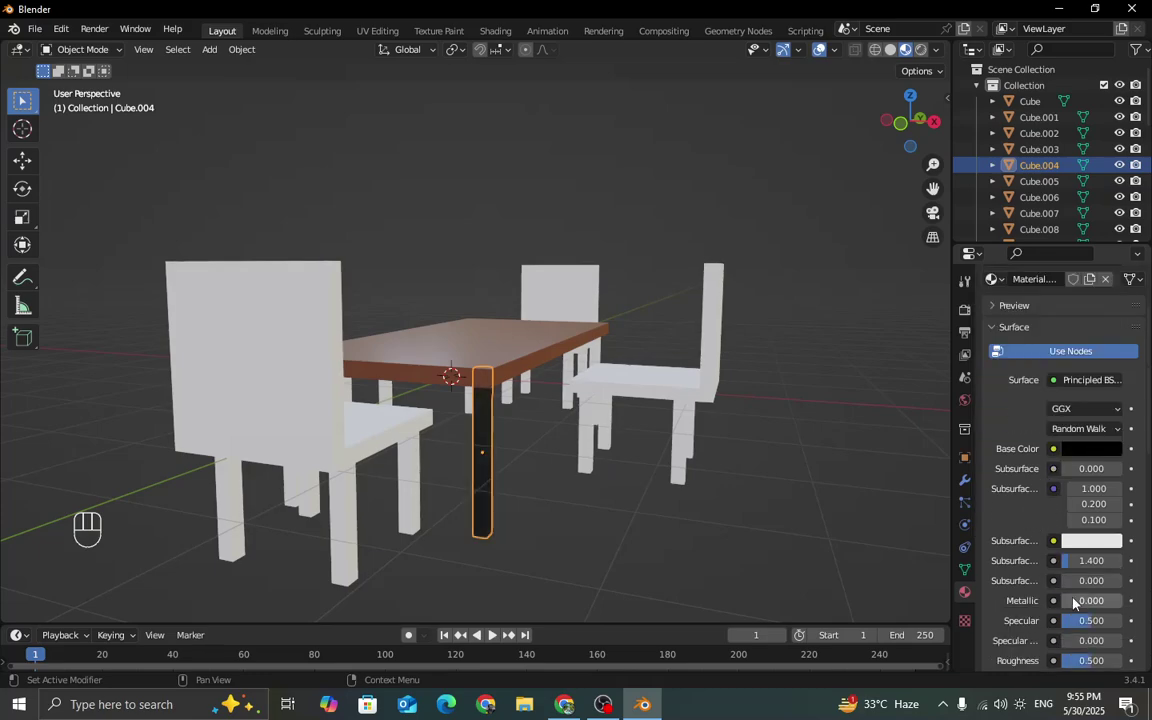
pyautogui.moveTo(1075, 537); pyautogui.dragTo(1125, 542)
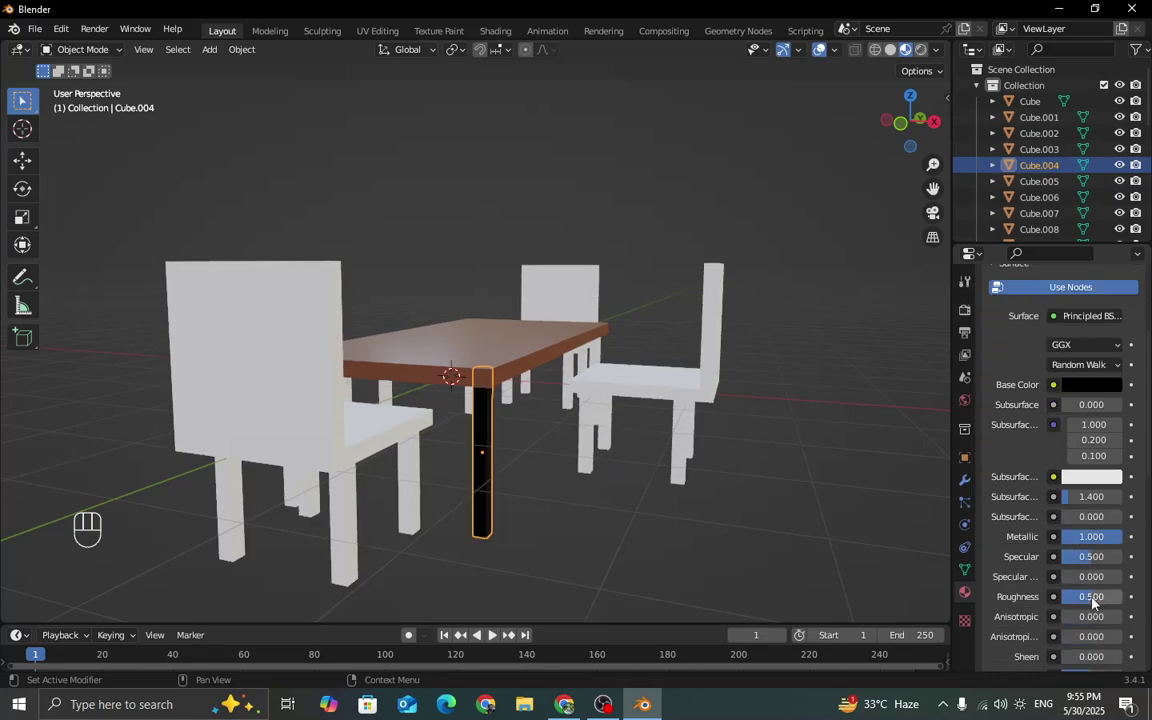
pyautogui.moveTo(1092, 596); pyautogui.dragTo(1074, 596)
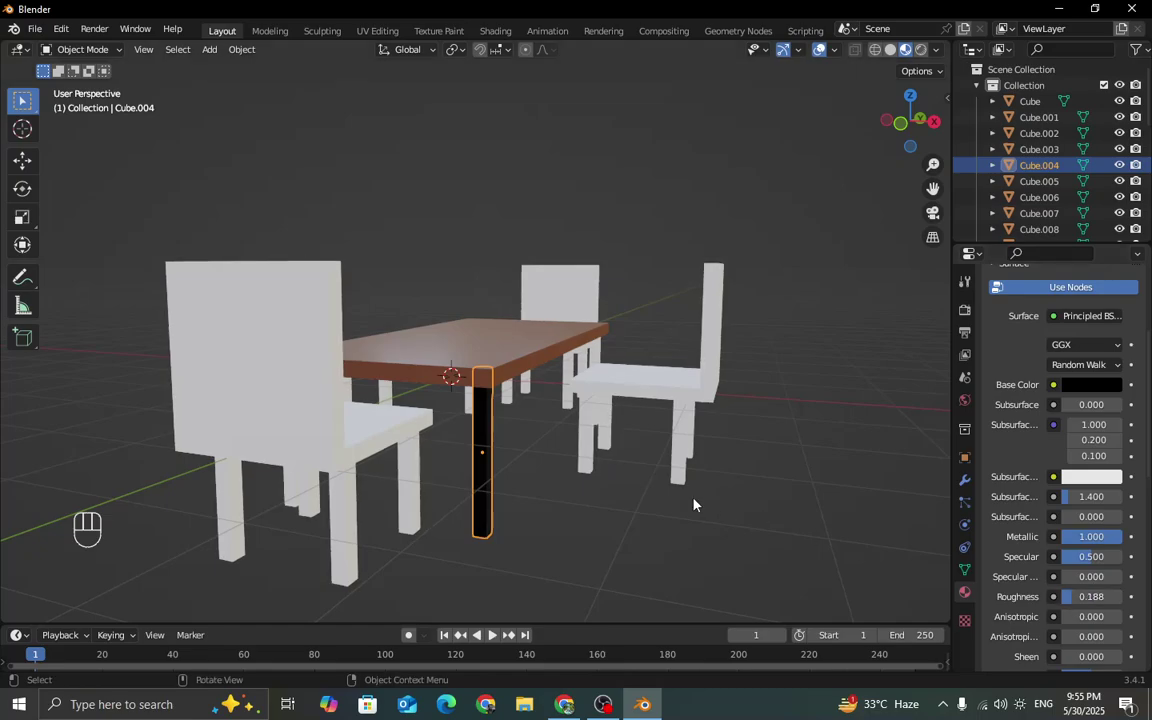
# Select the three white table legs together with the four legs of the chair at the table's near end.
pyautogui.moveTo(623, 446); pyautogui.dragTo(627, 472, button='middle')
pyautogui.click(618, 470)
pyautogui.moveTo(576, 425); pyautogui.dragTo(630, 507, button='middle')
pyautogui.click(458, 400)
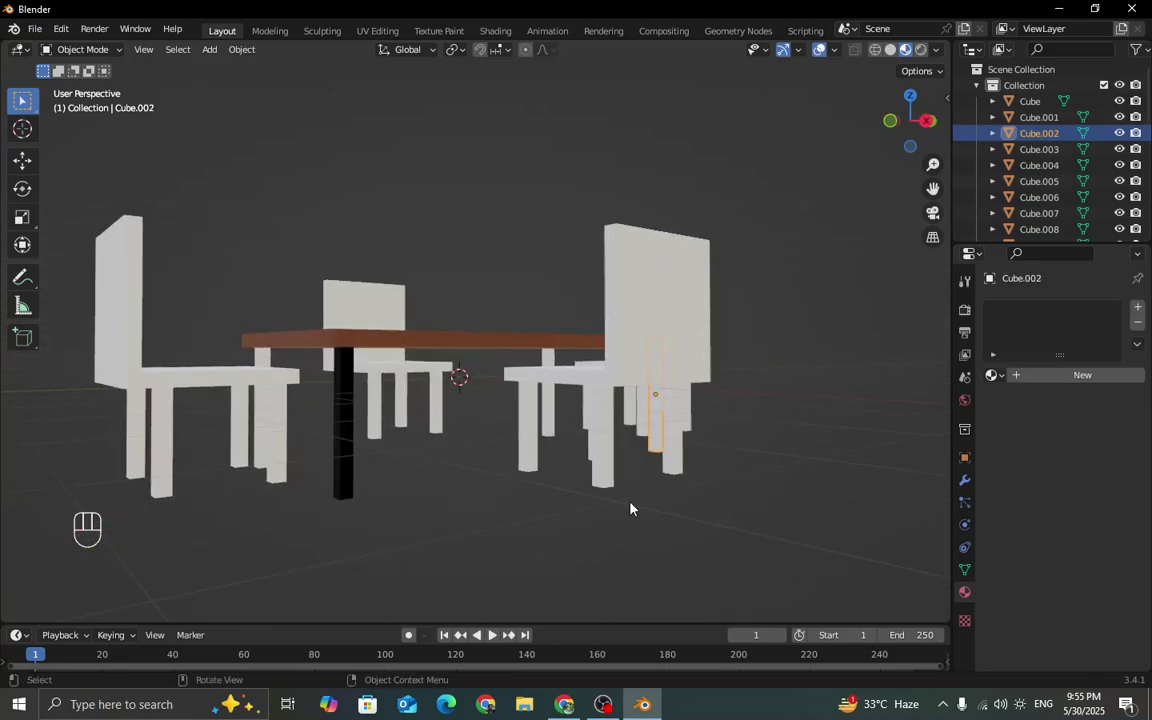
pyautogui.moveTo(540, 501)
pyautogui.mouseDown(button='middle')
pyautogui.moveTo(548, 514)
pyautogui.moveTo(543, 503)
pyautogui.mouseUp(button='middle')
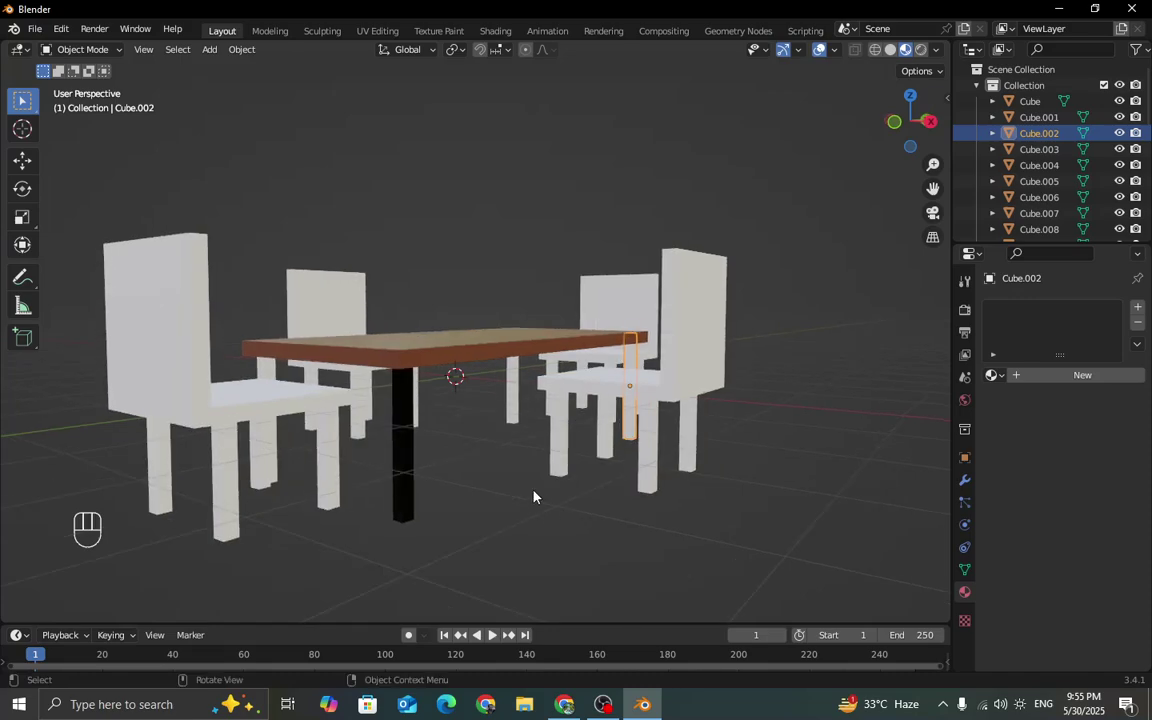
pyautogui.scroll(-1, 550, 484)
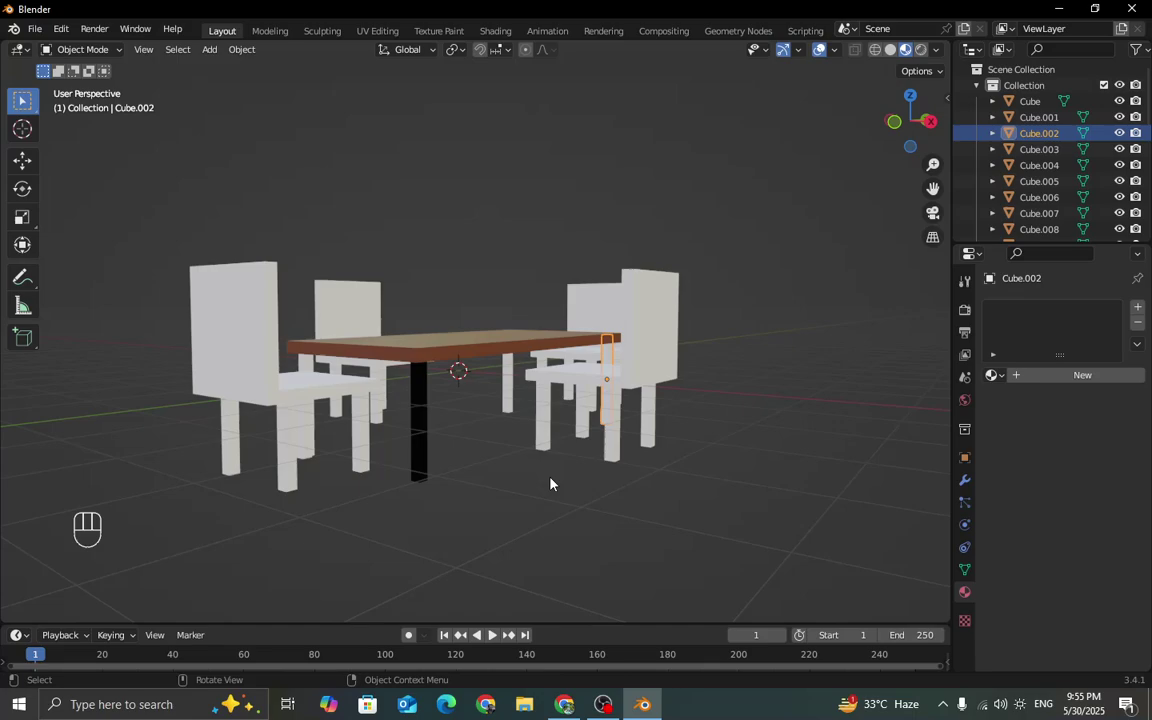
pyautogui.scroll(3, 550, 484)
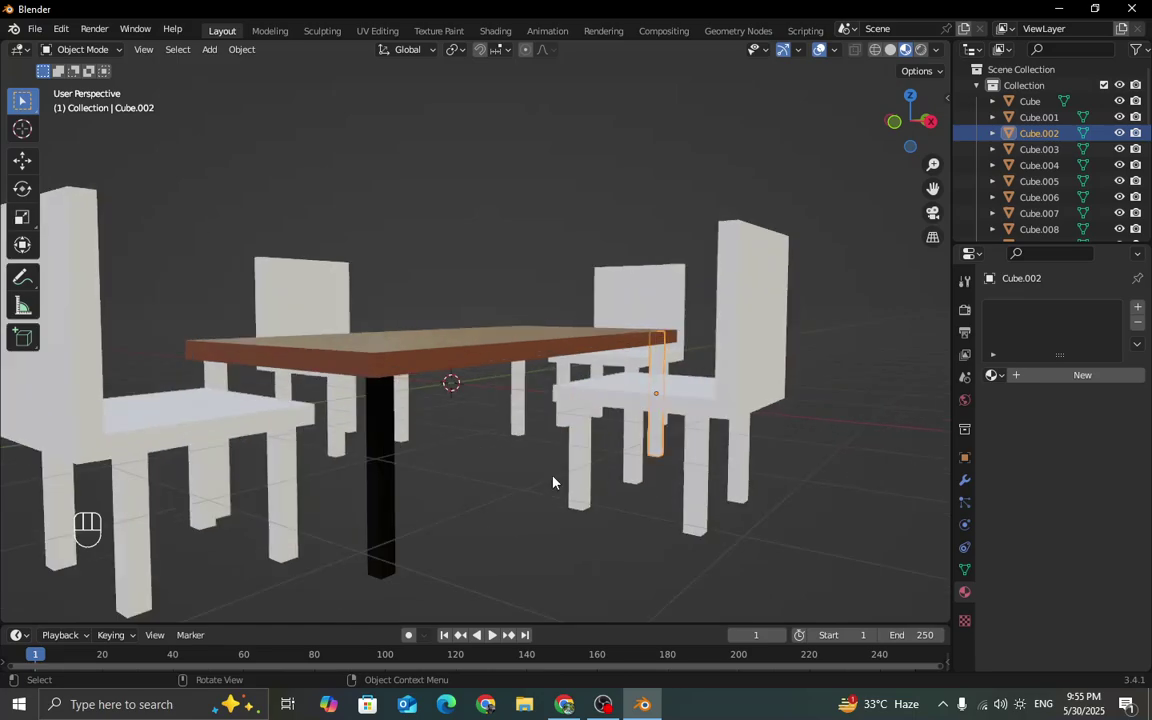
pyautogui.keyDown('shift'); pyautogui.click(510, 418); pyautogui.keyUp('shift')
pyautogui.moveTo(510, 418); pyautogui.dragTo(177, 415, button='middle')
pyautogui.keyDown('shift'); pyautogui.click(217, 455); pyautogui.keyUp('shift')
pyautogui.keyDown('shift'); pyautogui.click(178, 470); pyautogui.keyUp('shift')
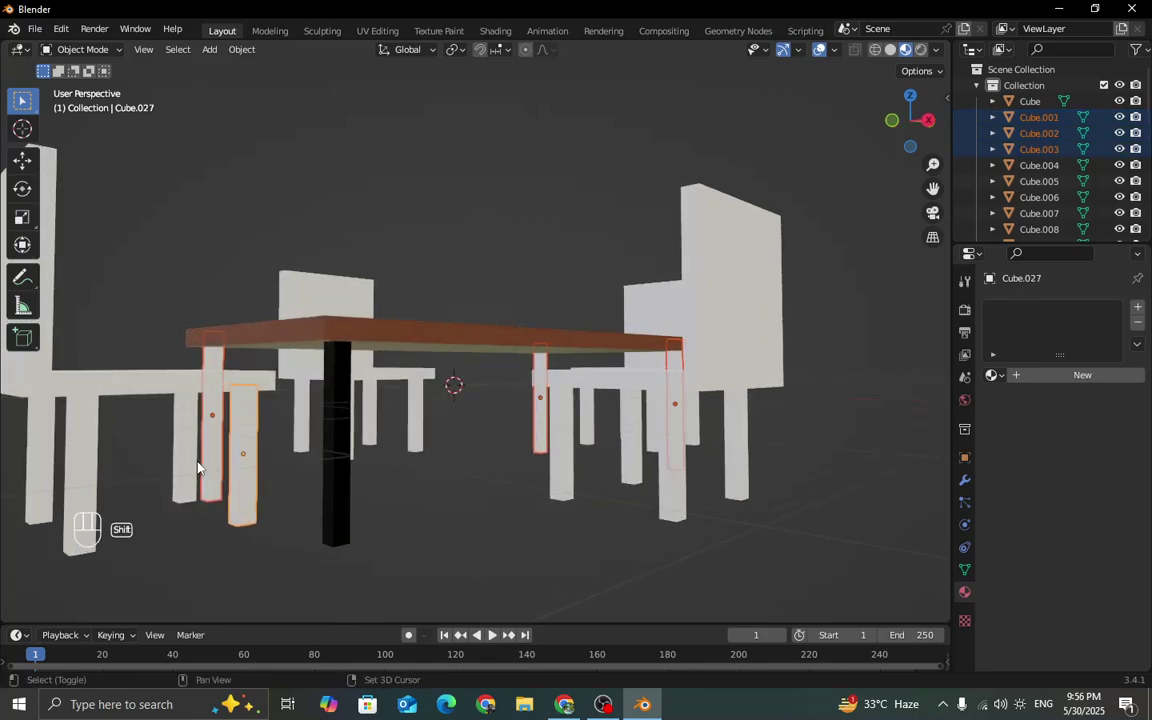
pyautogui.keyDown('shift'); pyautogui.click(182, 422); pyautogui.keyUp('shift')
pyautogui.keyDown('shift'); pyautogui.click(76, 436); pyautogui.keyUp('shift')
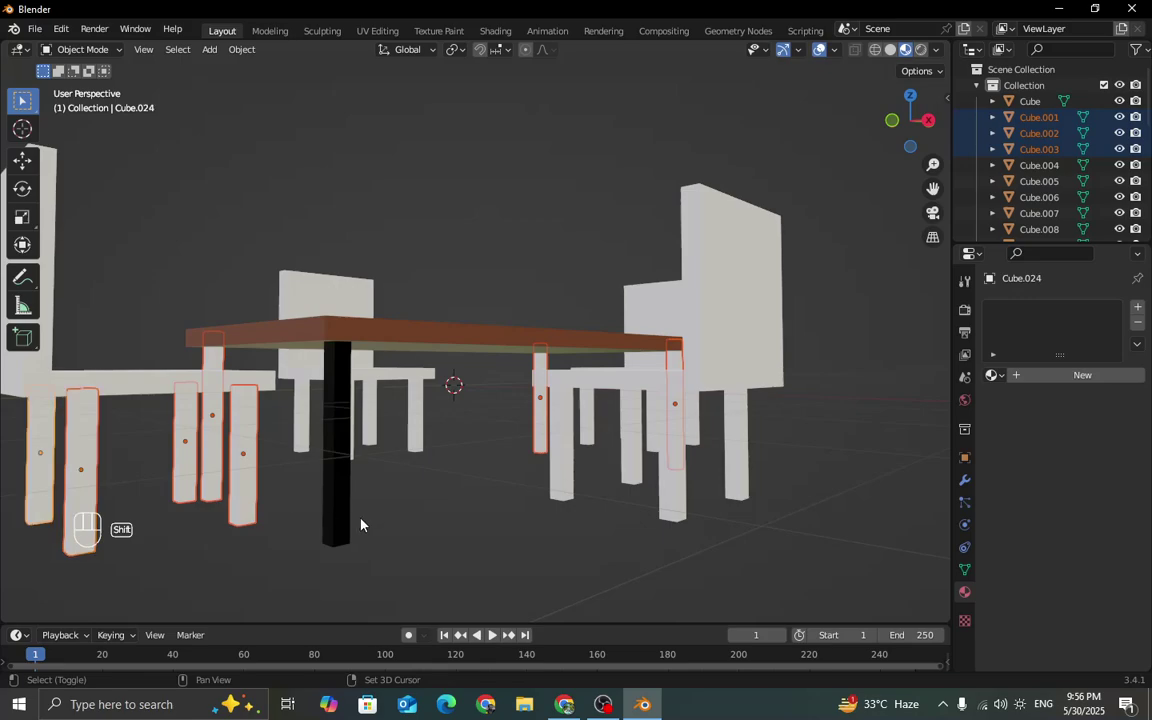
# Add all legs of the other three chairs to the selection, with the black table leg as the active object.
pyautogui.moveTo(324, 465); pyautogui.dragTo(368, 450, button='middle')
pyautogui.keyDown('shift'); pyautogui.click(368, 450); pyautogui.keyUp('shift')
pyautogui.keyDown('shift'); pyautogui.click(368, 450); pyautogui.keyUp('shift')
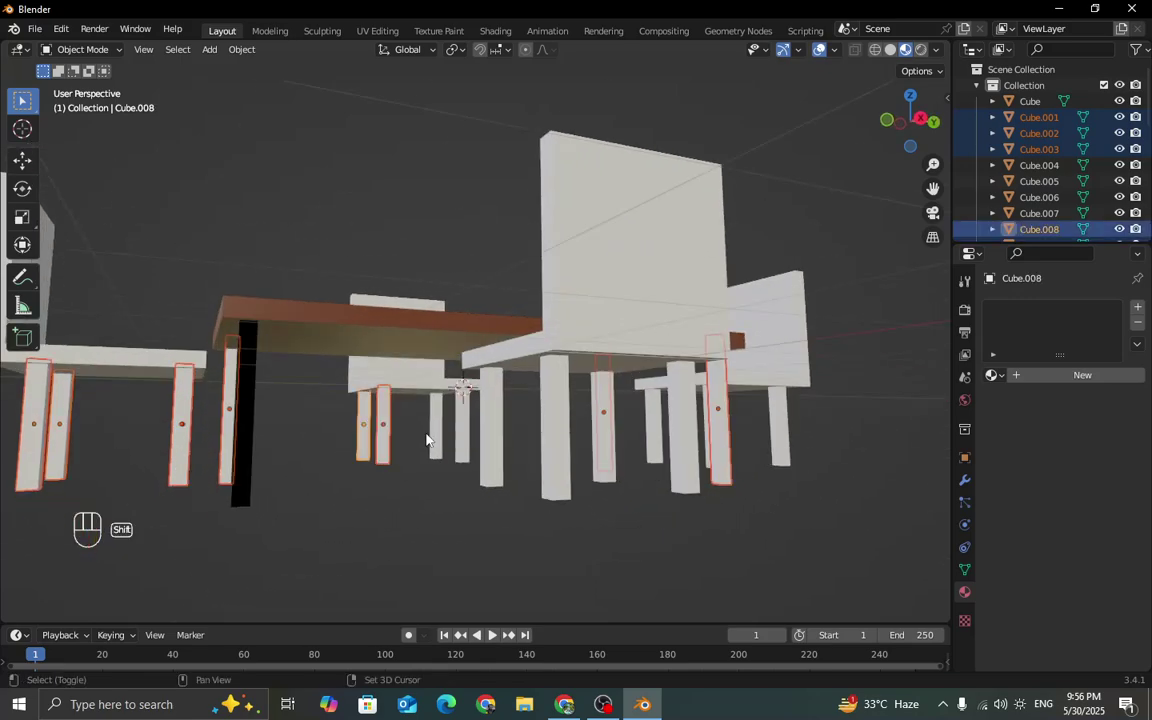
pyautogui.keyDown('shift'); pyautogui.moveTo(427, 436); pyautogui.dragTo(560, 515); pyautogui.keyUp('shift')
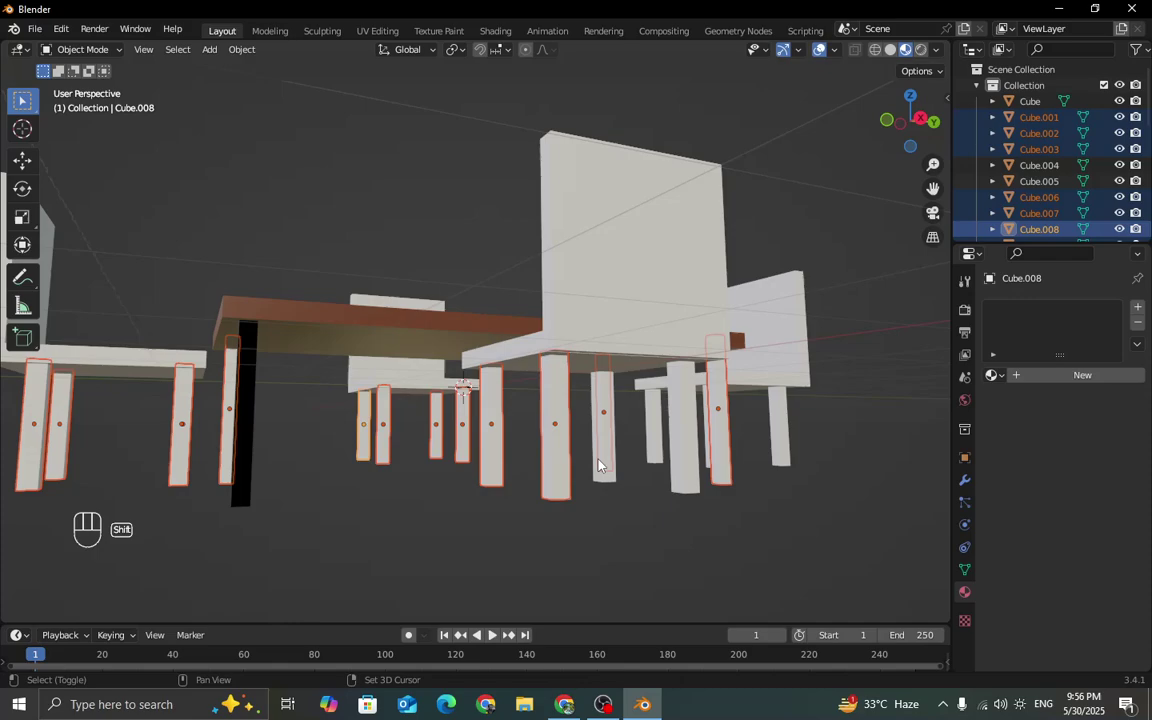
pyautogui.keyDown('shift'); pyautogui.click(600, 463); pyautogui.keyUp('shift')
pyautogui.keyDown('shift'); pyautogui.moveTo(609, 437); pyautogui.dragTo(838, 530); pyautogui.keyUp('shift')
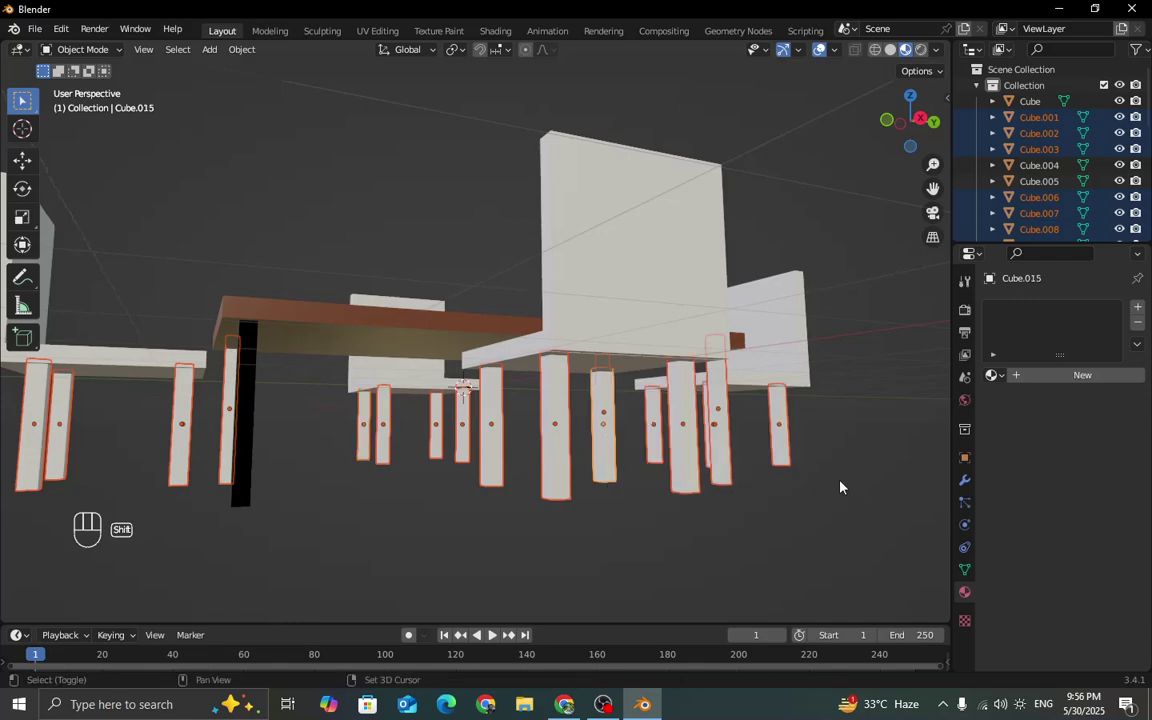
pyautogui.moveTo(840, 487); pyautogui.dragTo(378, 503, button='middle')
pyautogui.keyDown('shift'); pyautogui.click(333, 493); pyautogui.keyUp('shift')
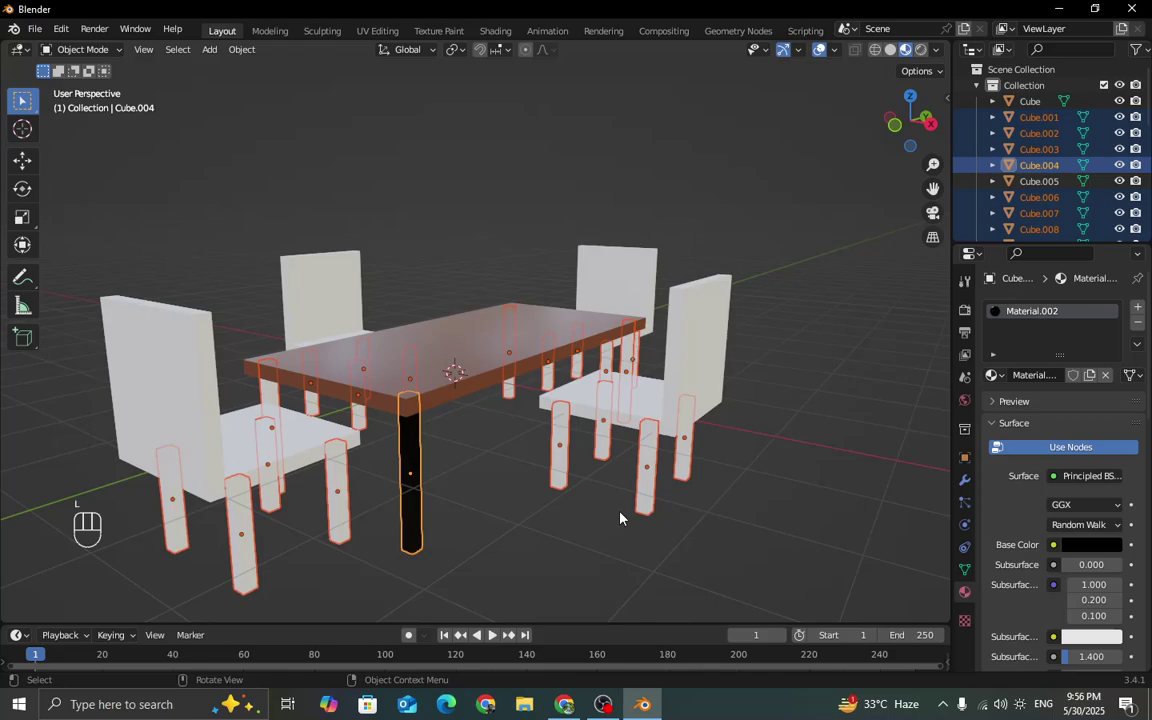
# Link the black table leg's material to all the selected table and chair legs.
pyautogui.press('l')
pyautogui.hotkey('ctrl', 'l')
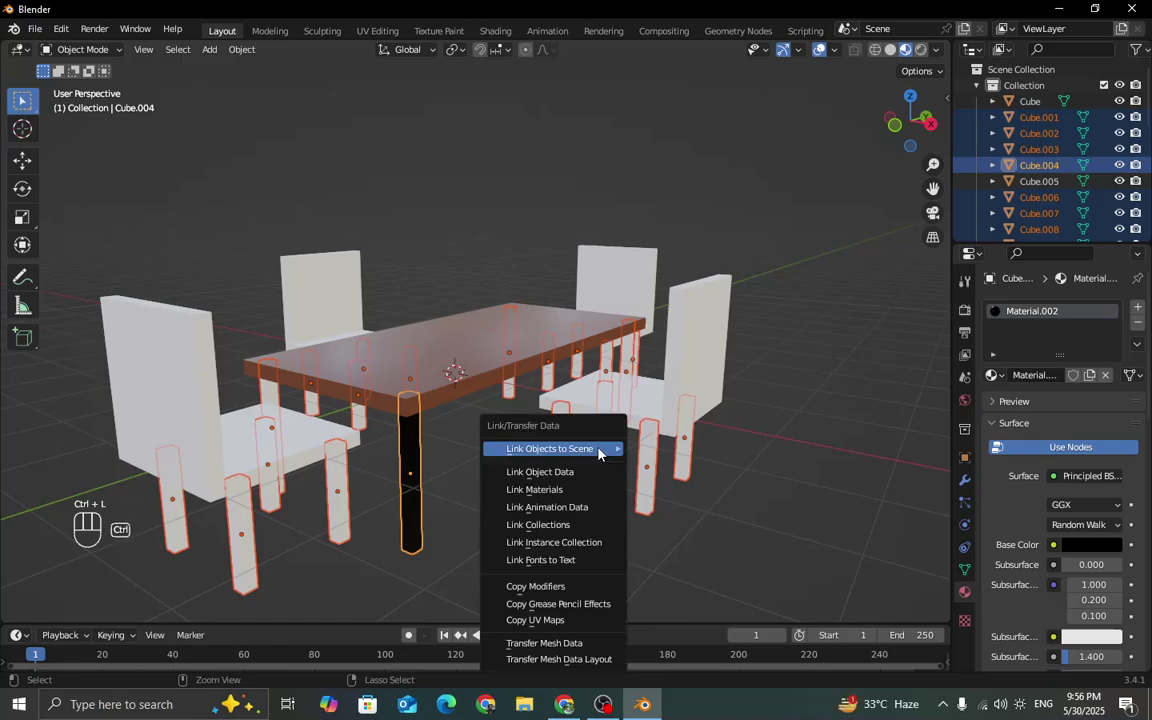
pyautogui.moveTo(598, 453)
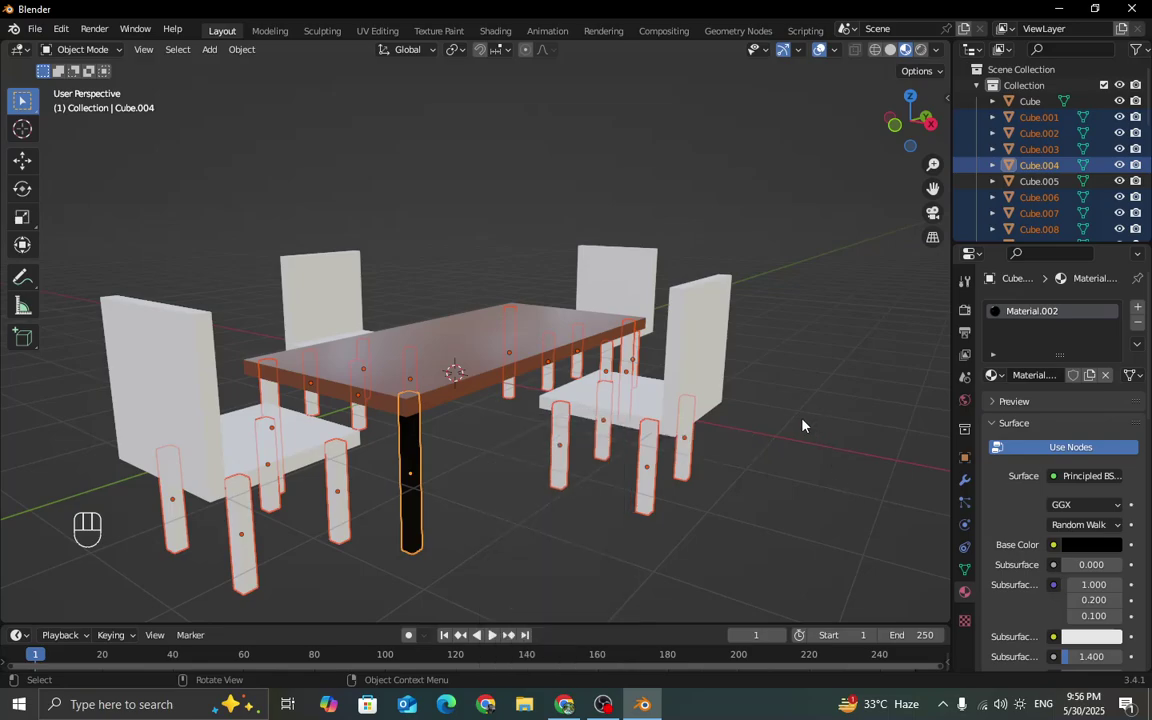
pyautogui.hotkey('ctrl', 'l')
pyautogui.moveTo(803, 424)
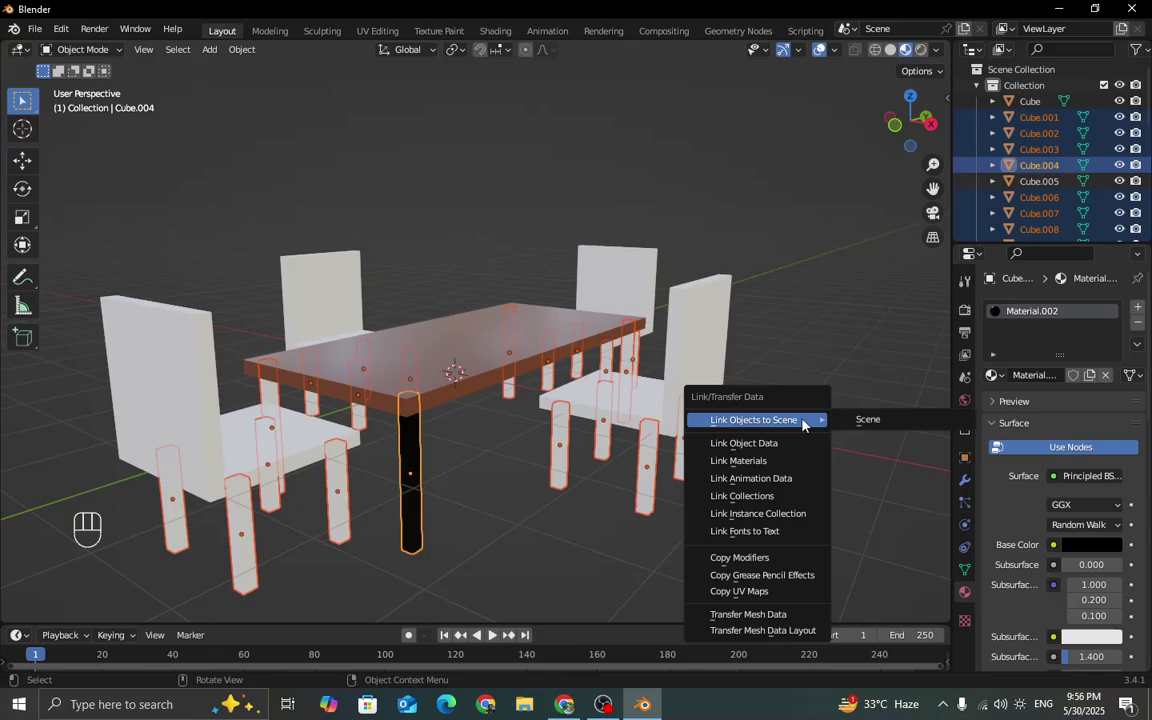
pyautogui.click(773, 460)
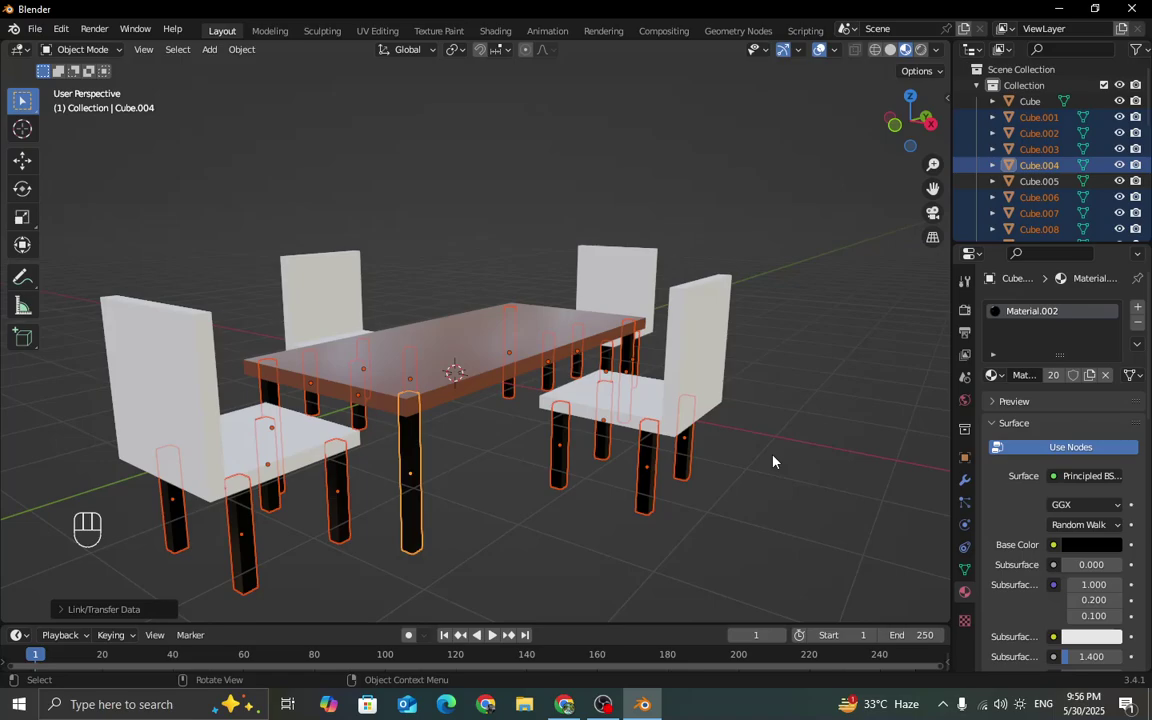
# Add a new material to the seat of a long-side chair, with a dark grey base colour of Value 0.077 and Roughness 1.000.
pyautogui.moveTo(773, 461); pyautogui.dragTo(774, 486, button='middle')
pyautogui.click(695, 457)
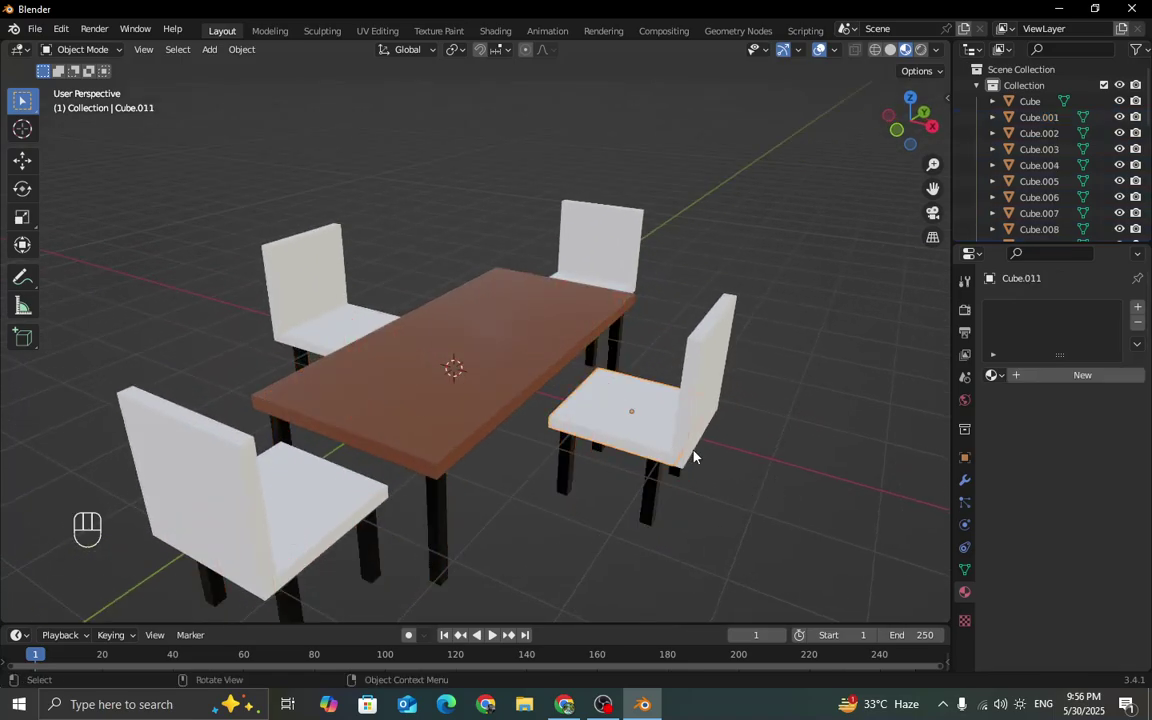
pyautogui.click(1023, 377)
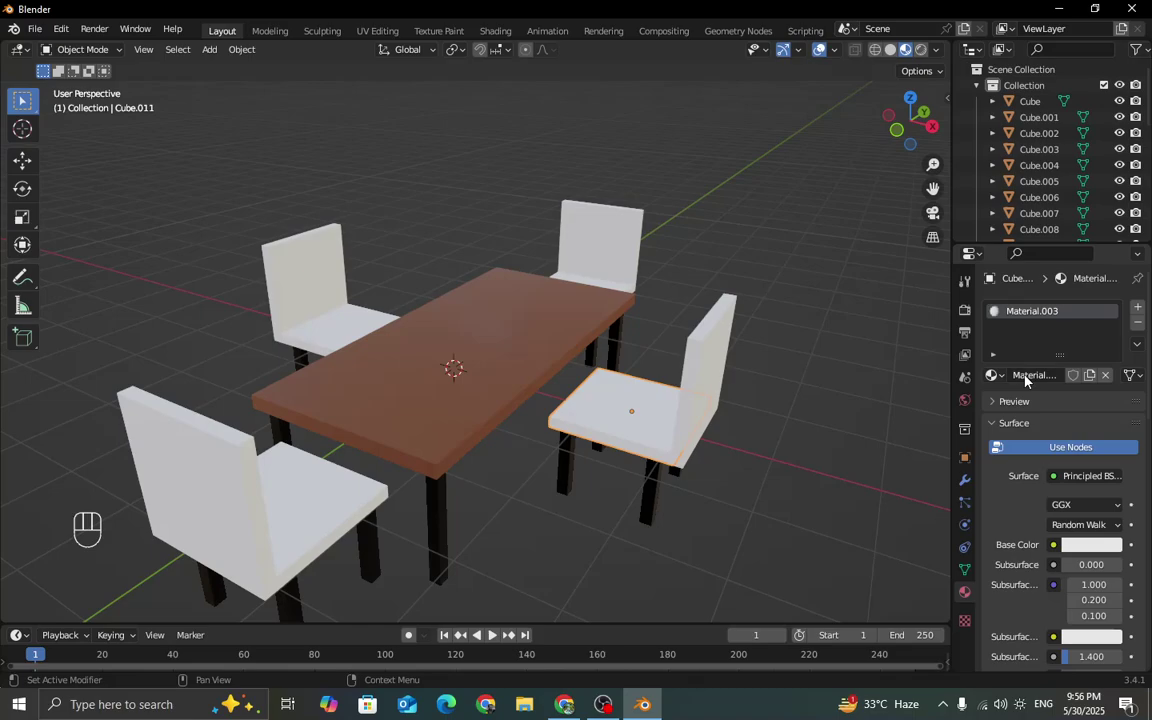
pyautogui.scroll(-4, 1066, 500)
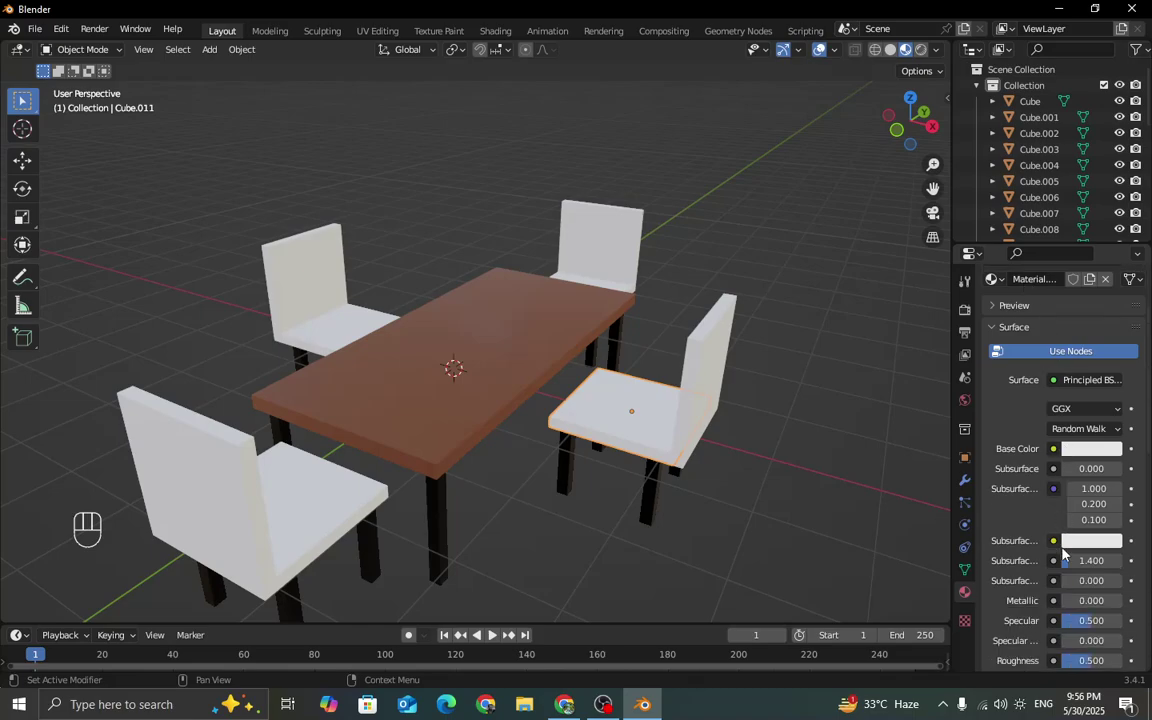
pyautogui.scroll(-1, 1063, 552)
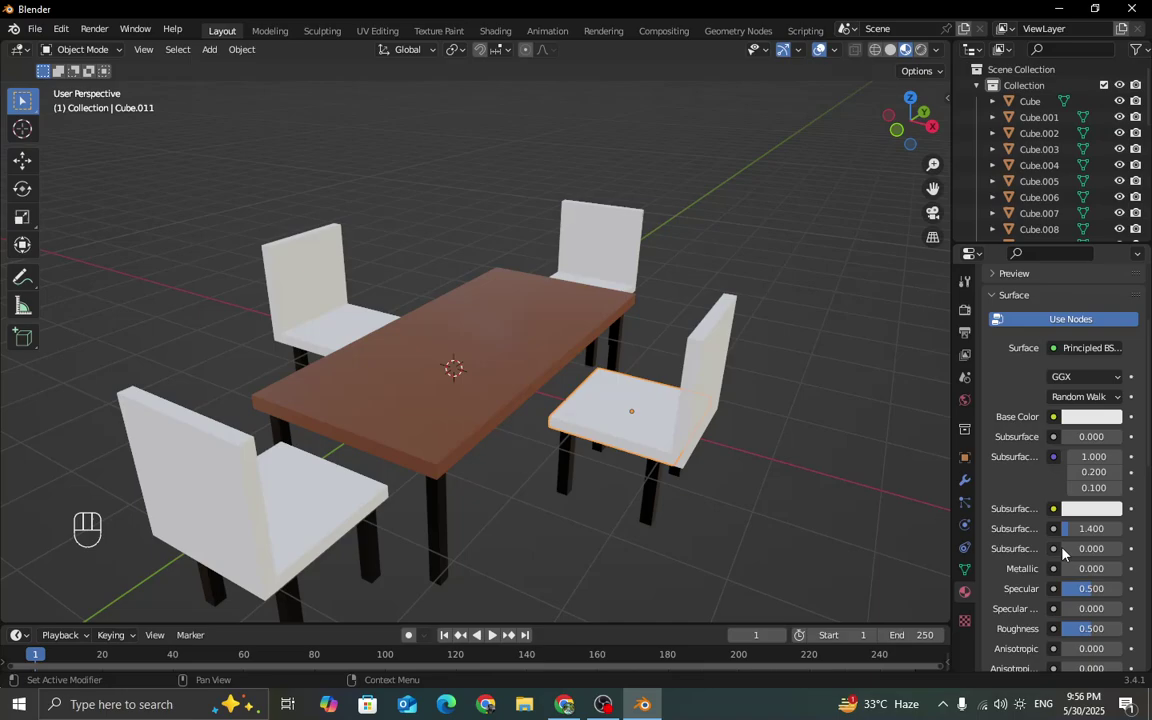
pyautogui.click(1091, 416)
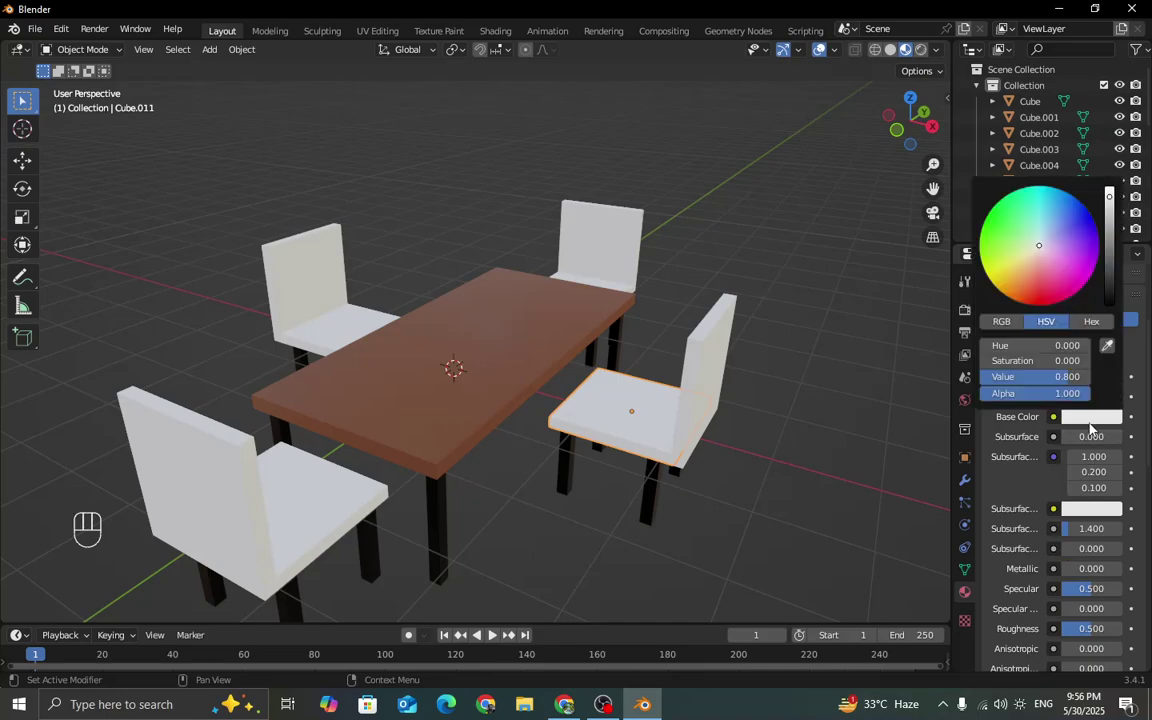
pyautogui.click(1108, 265)
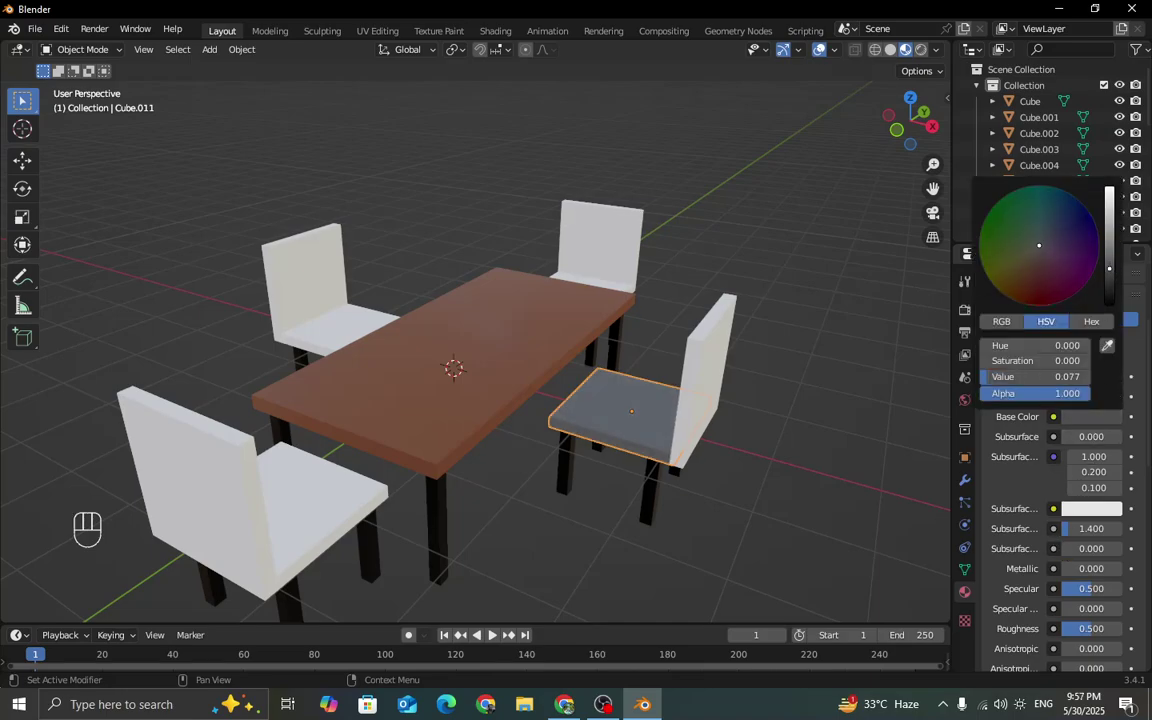
pyautogui.scroll(-4, 1131, 515)
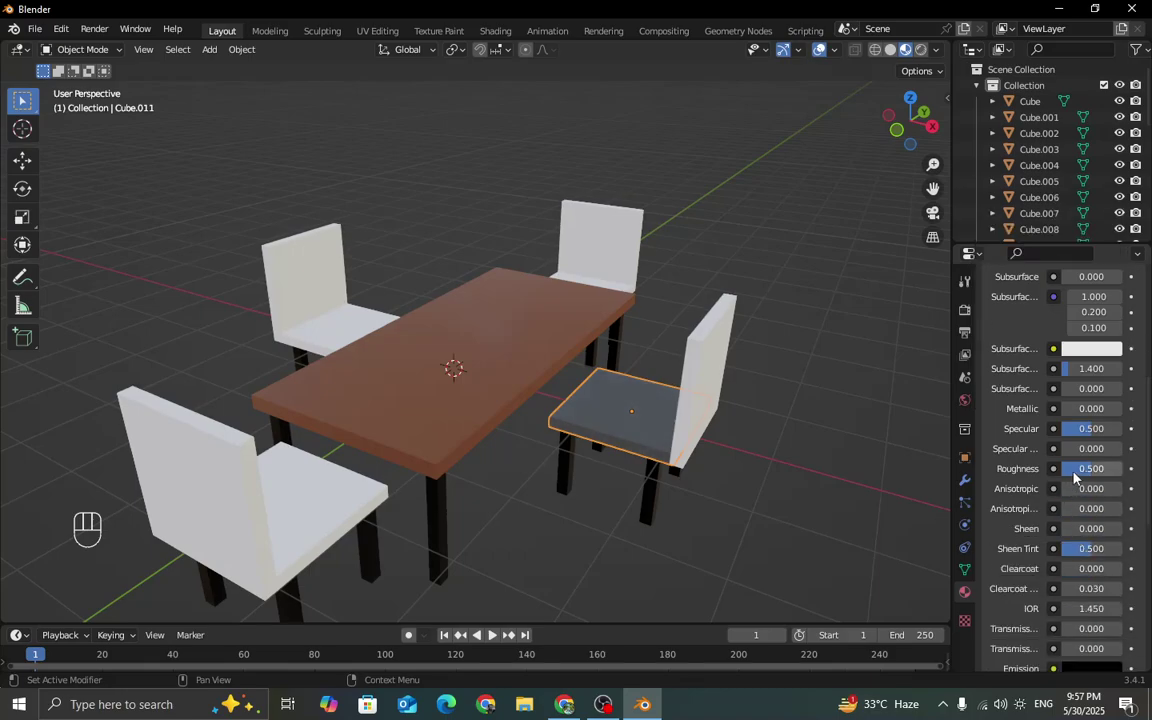
pyautogui.moveTo(1074, 473); pyautogui.dragTo(1108, 470)
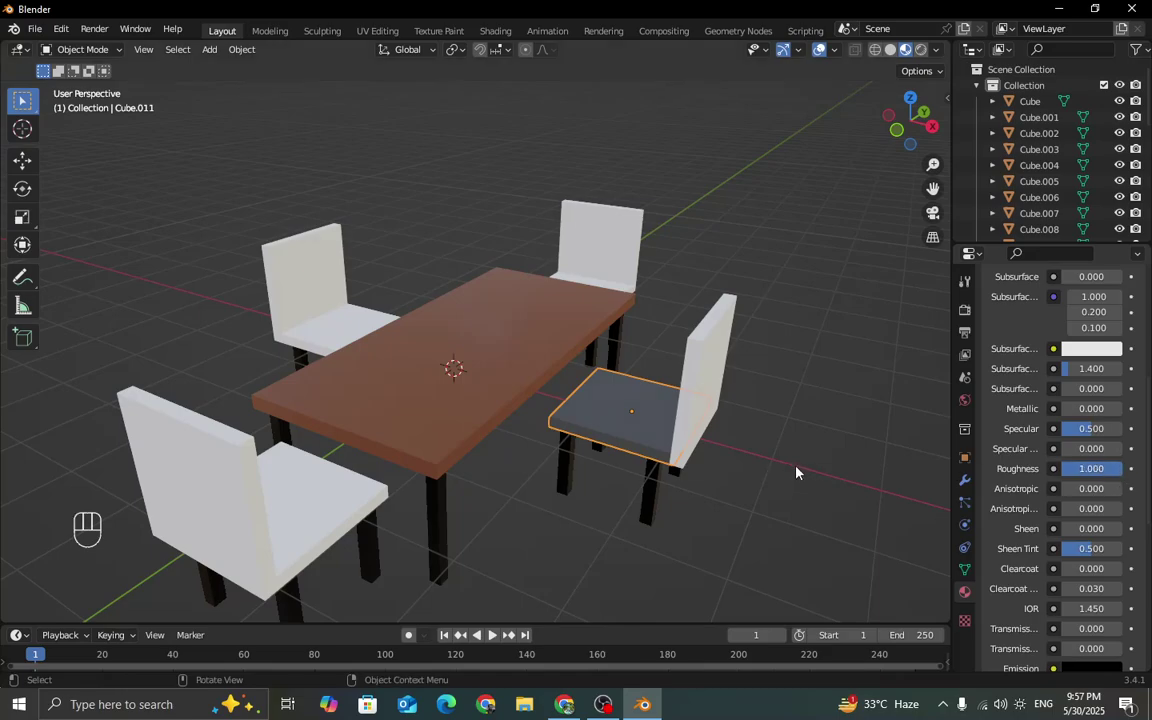
# Select all four chair backrests and the three white seats, with the dark grey seat as the active object.
pyautogui.click(725, 419)
pyautogui.click(715, 415)
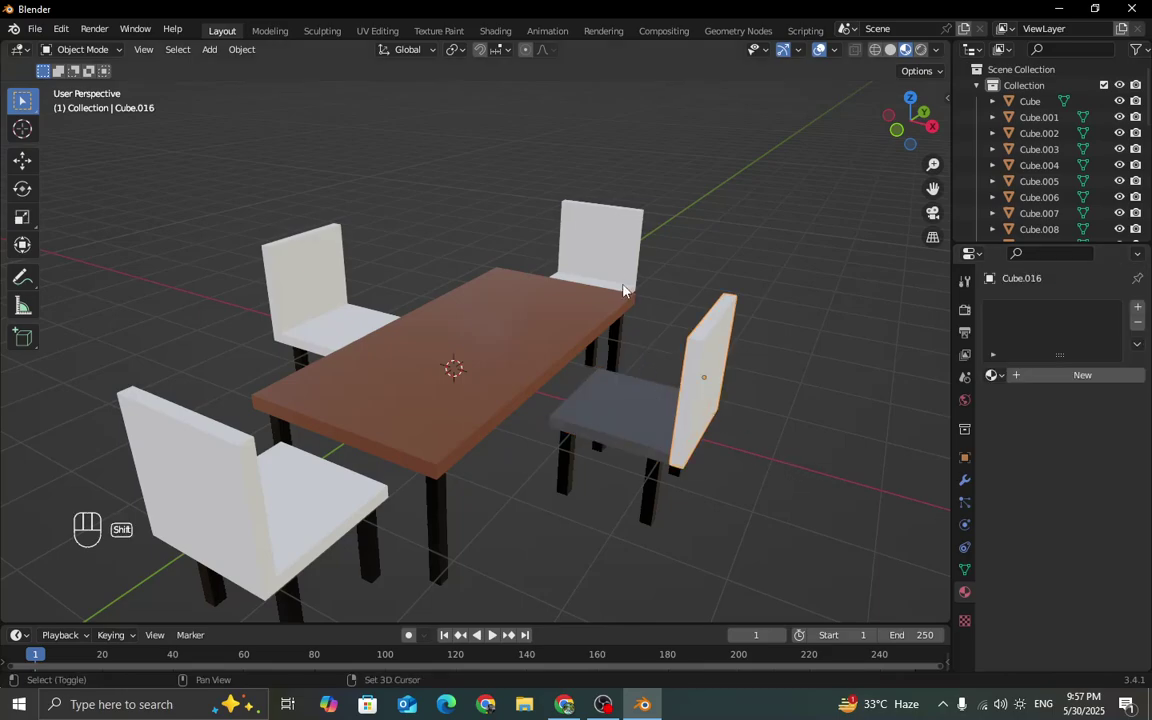
pyautogui.keyDown('shift'); pyautogui.click(570, 258); pyautogui.keyUp('shift')
pyautogui.keyDown('shift'); pyautogui.click(350, 300); pyautogui.keyUp('shift')
pyautogui.keyDown('shift'); pyautogui.click(309, 296); pyautogui.keyUp('shift')
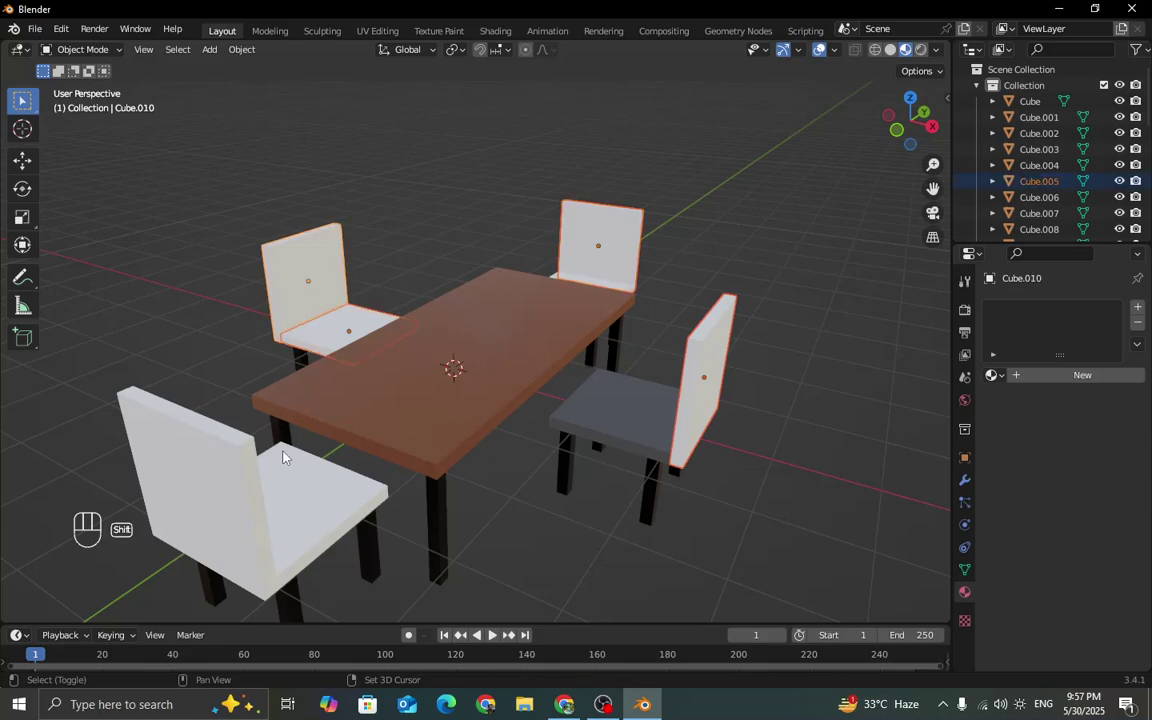
pyautogui.keyDown('shift'); pyautogui.click(288, 452); pyautogui.keyUp('shift')
pyautogui.keyDown('shift'); pyautogui.click(232, 472); pyautogui.keyUp('shift')
pyautogui.moveTo(689, 291); pyautogui.dragTo(688, 306, button='middle')
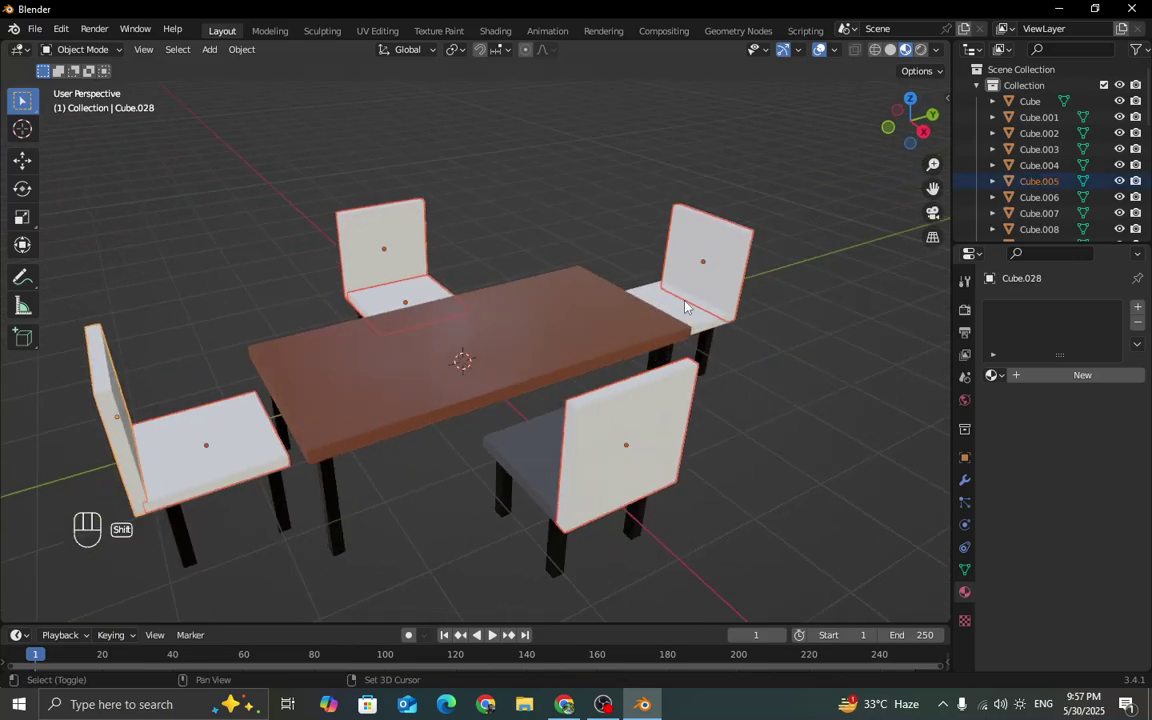
pyautogui.keyDown('shift'); pyautogui.click(692, 325); pyautogui.keyUp('shift')
pyautogui.keyDown('shift'); pyautogui.click(541, 461); pyautogui.keyUp('shift')
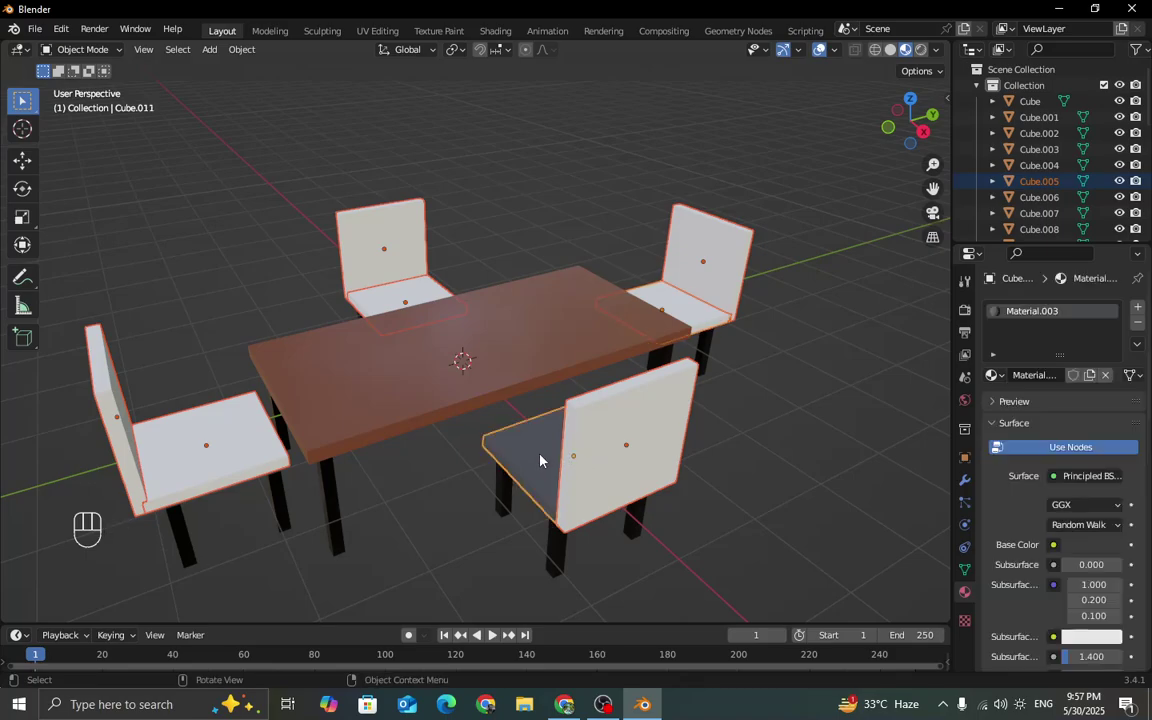
# Link the dark grey seat's material to all selected seats and backrests, and clear the selection.
pyautogui.hotkey('ctrl', 'l')
pyautogui.click(540, 458)
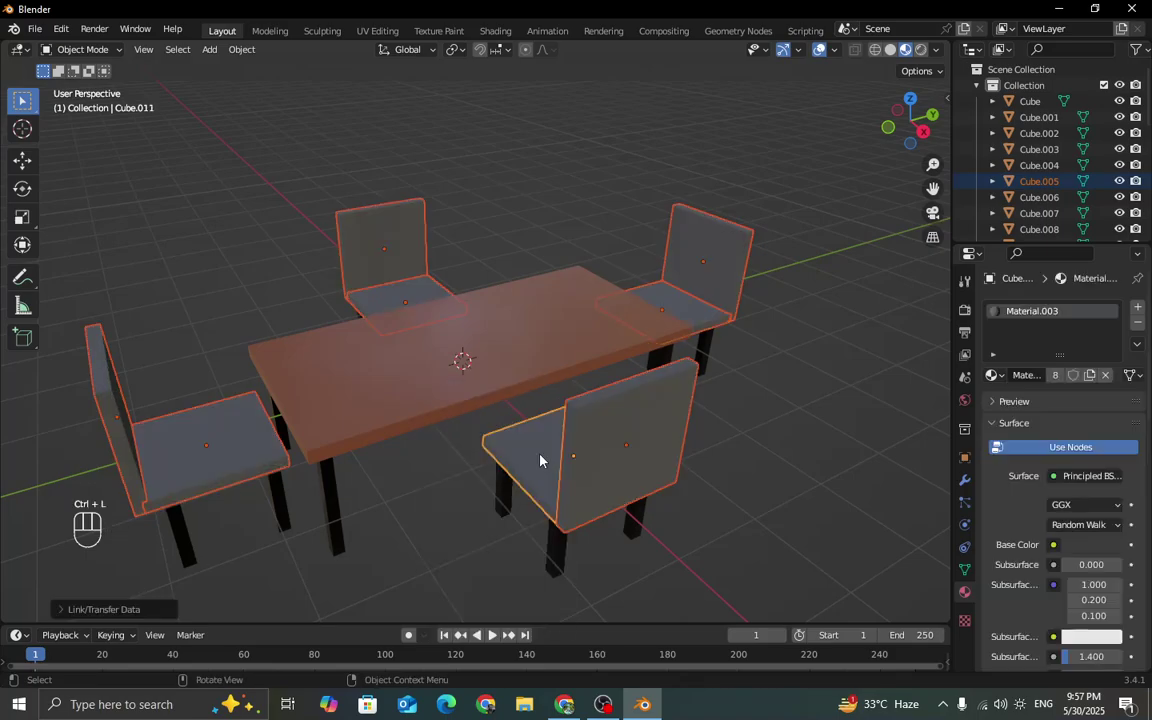
pyautogui.moveTo(540, 458); pyautogui.dragTo(642, 448, button='middle')
pyautogui.click(728, 512)
pyautogui.moveTo(689, 496); pyautogui.dragTo(681, 476, button='middle')
pyautogui.moveTo(604, 465); pyautogui.dragTo(653, 467, button='middle')
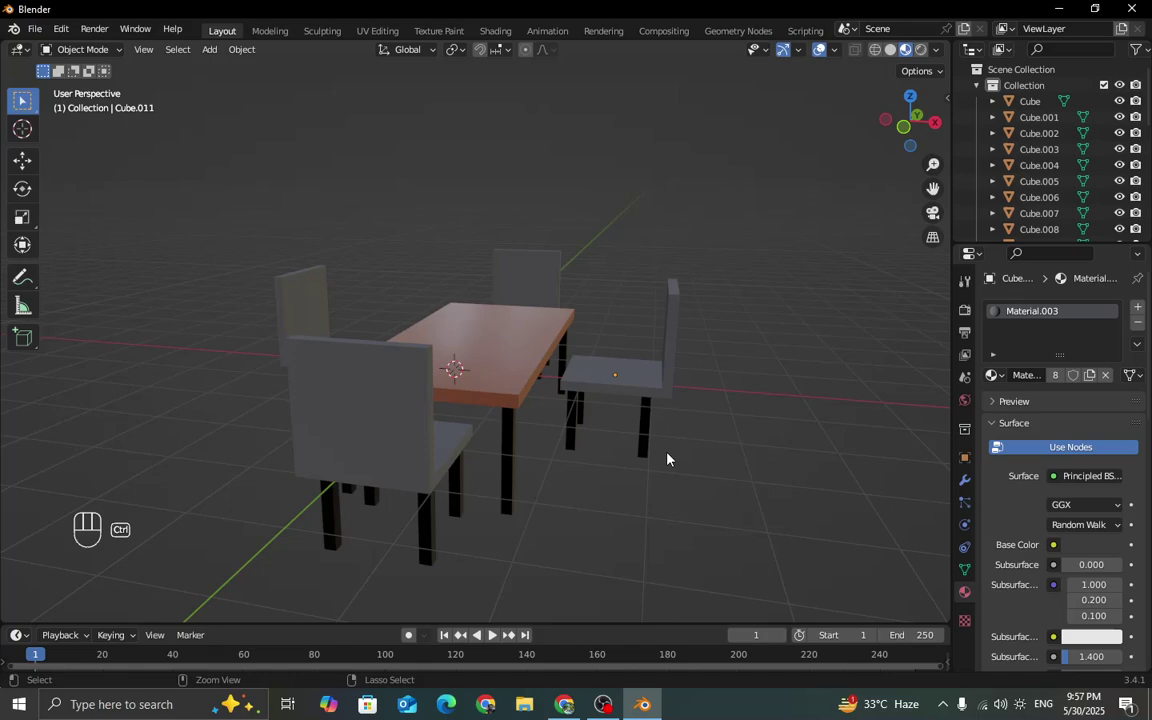
# Start saving the project and create and open a new Desktop folder named Lession as its location.
pyautogui.hotkey('ctrl', 's')
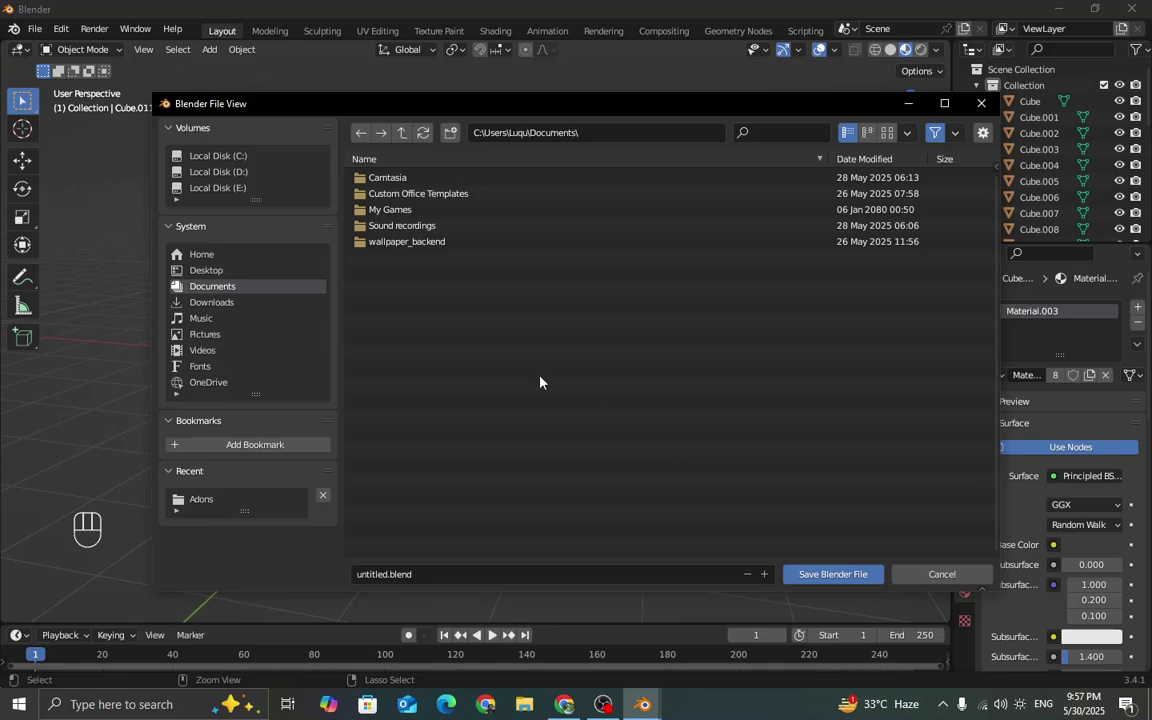
pyautogui.click(196, 271)
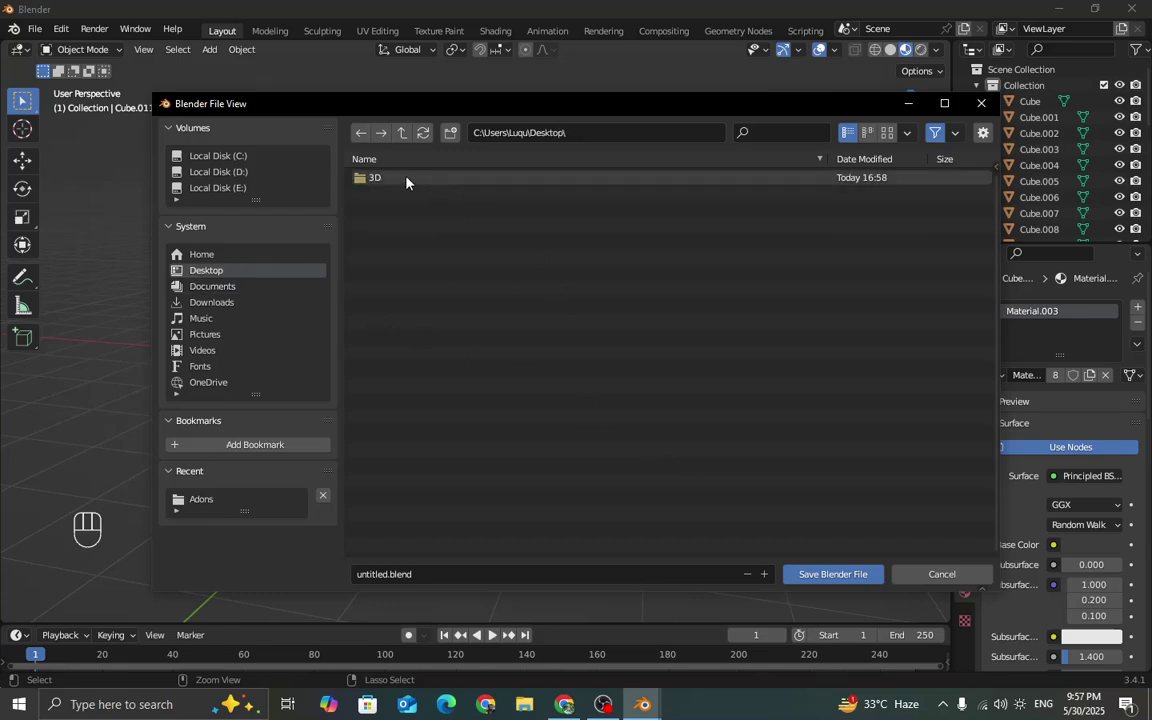
pyautogui.click(447, 139)
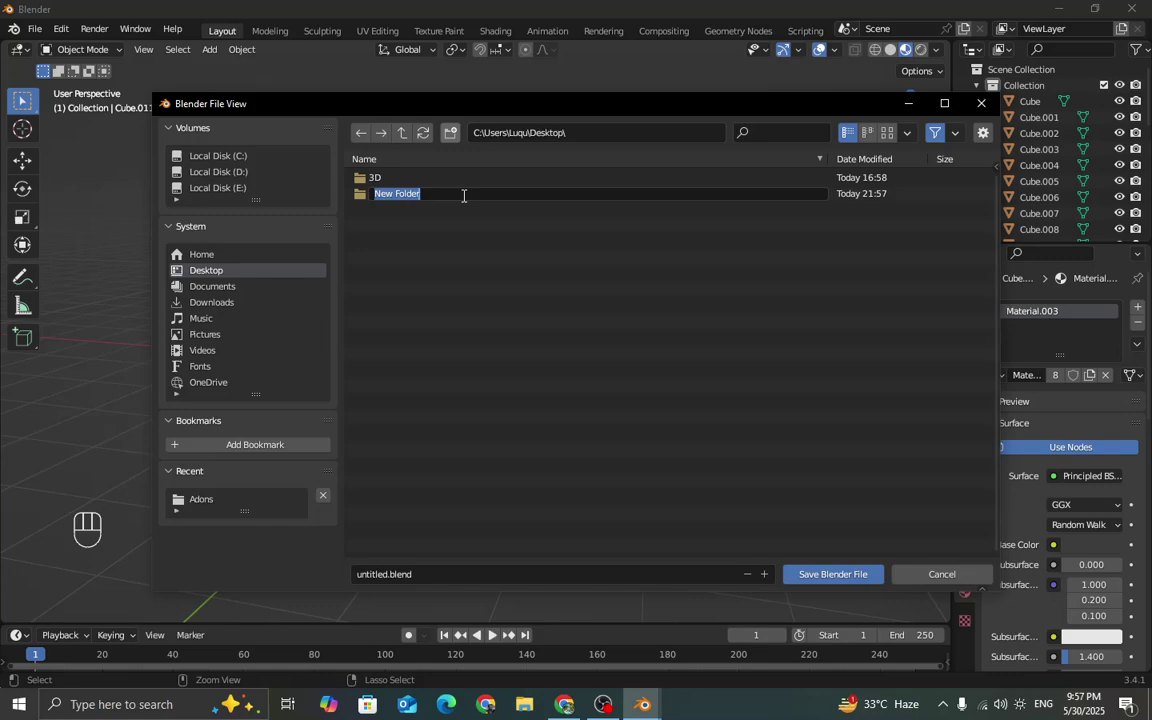
pyautogui.press('BackSpace')
pyautogui.write('Lession')
pyautogui.press('Return')
pyautogui.doubleClick(463, 196)
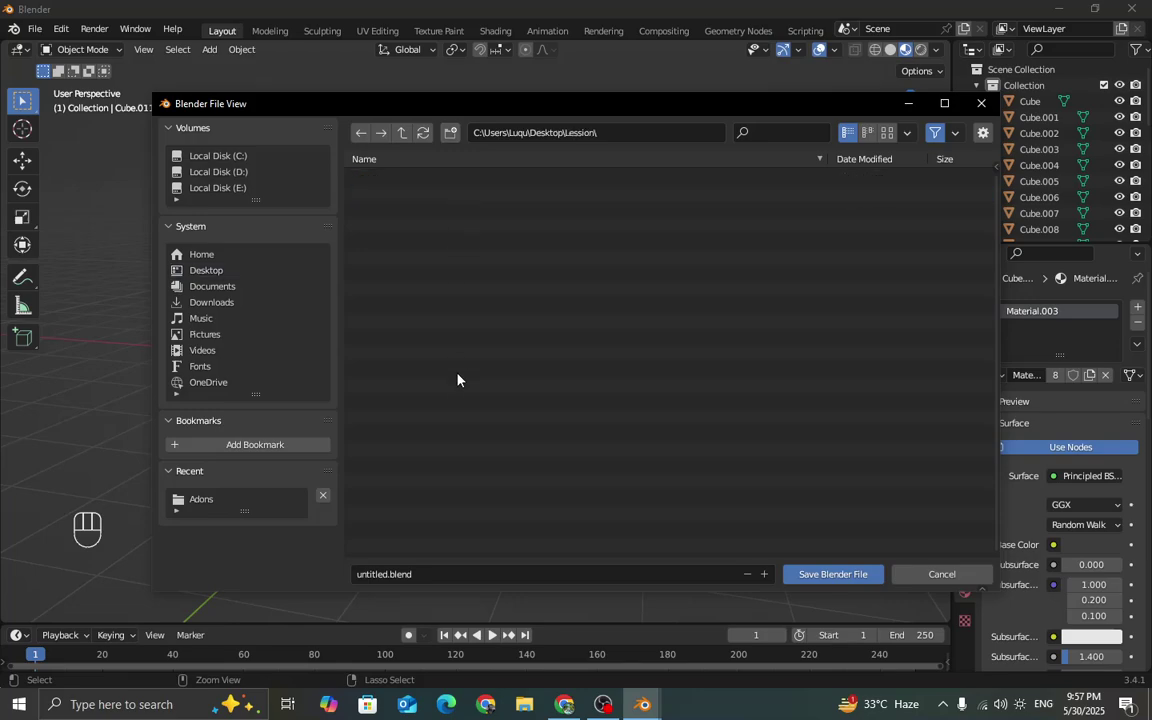
# Name the file chairs table and save it in the Lession folder.
pyautogui.click(397, 577)
pyautogui.moveTo(387, 574); pyautogui.dragTo(340, 574)
pyautogui.write('chairs table')
pyautogui.click(822, 576)
pyautogui.click(822, 576)
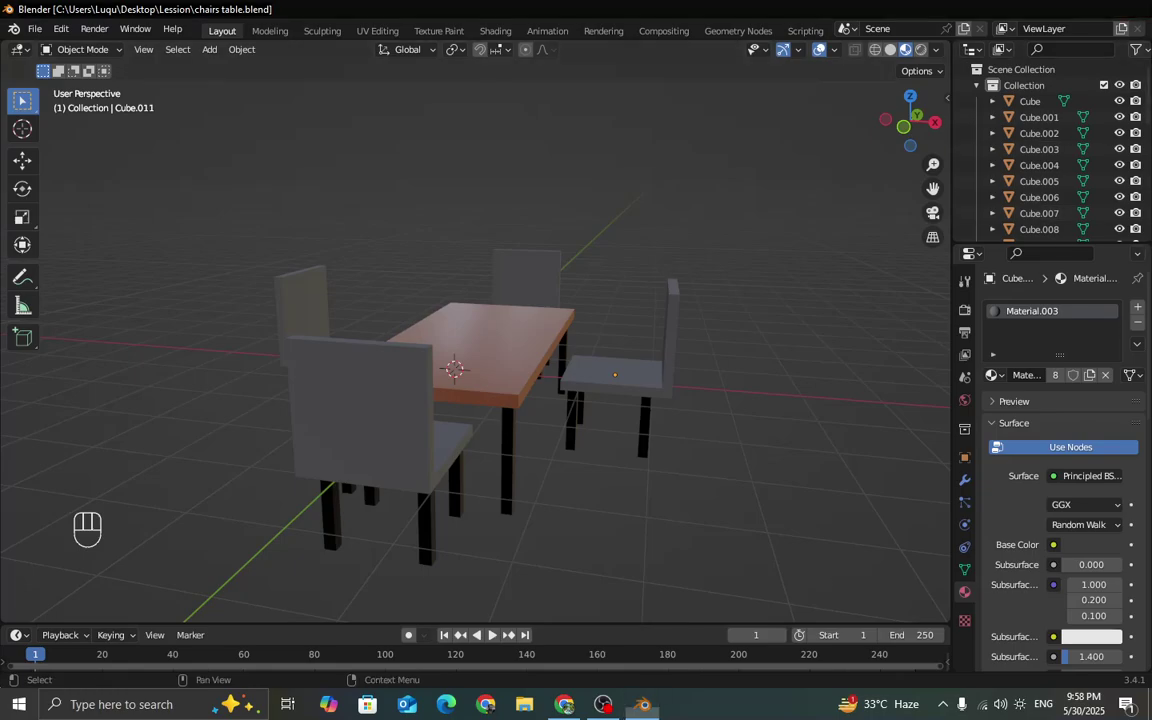
# Close Blender, open the Lession folder from the Windows desktop and select chairs table.blend.
pyautogui.click(1134, 9)
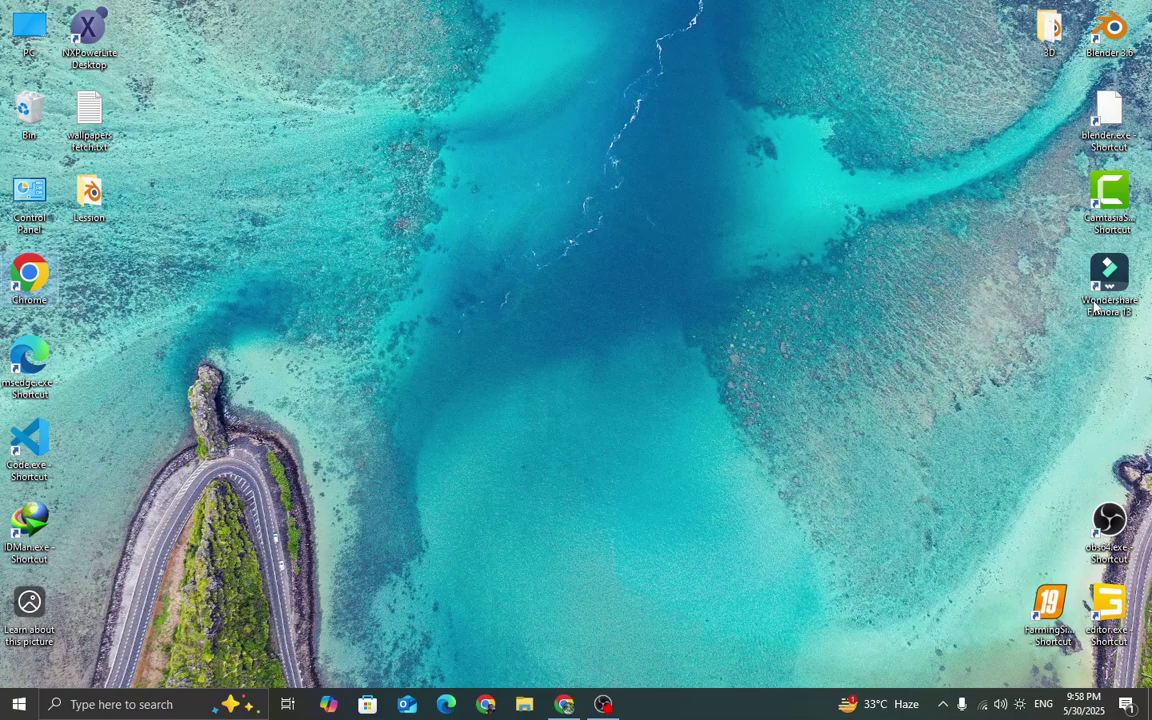
pyautogui.doubleClick(91, 196)
pyautogui.click(240, 100)
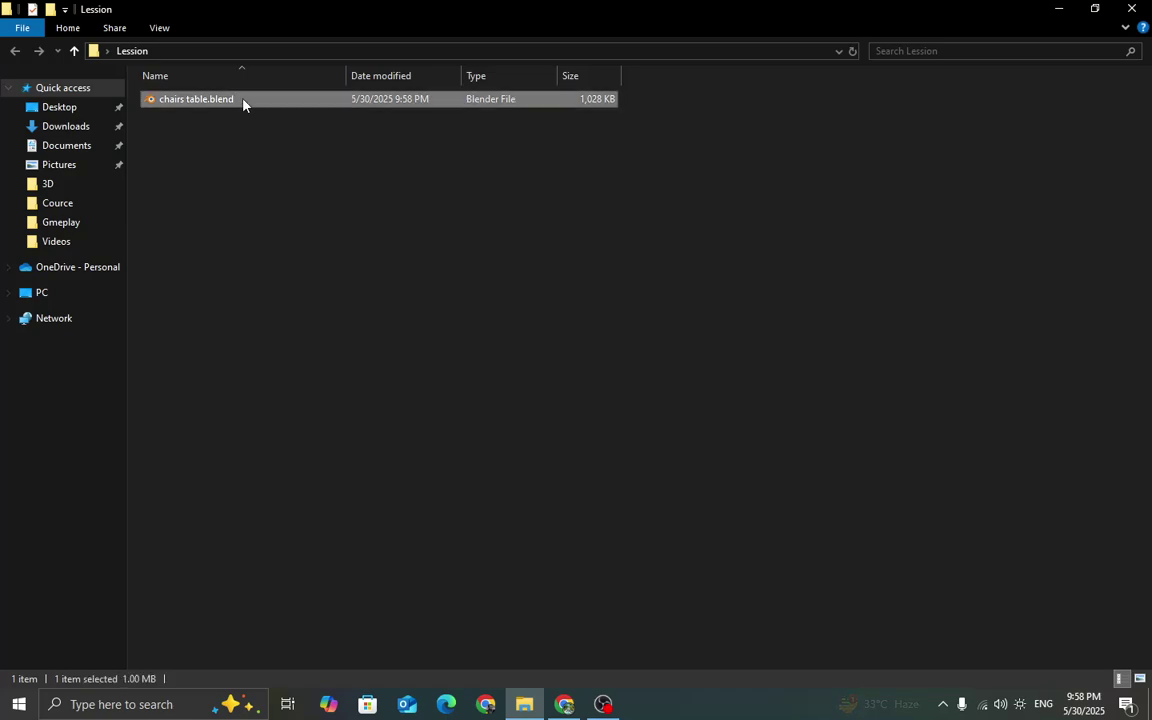
# Open chairs table.blend from the Lession folder, switch to its Blender window and enable the Screencast Keys display.
pyautogui.doubleClick(243, 100)
pyautogui.rightClick(334, 145)
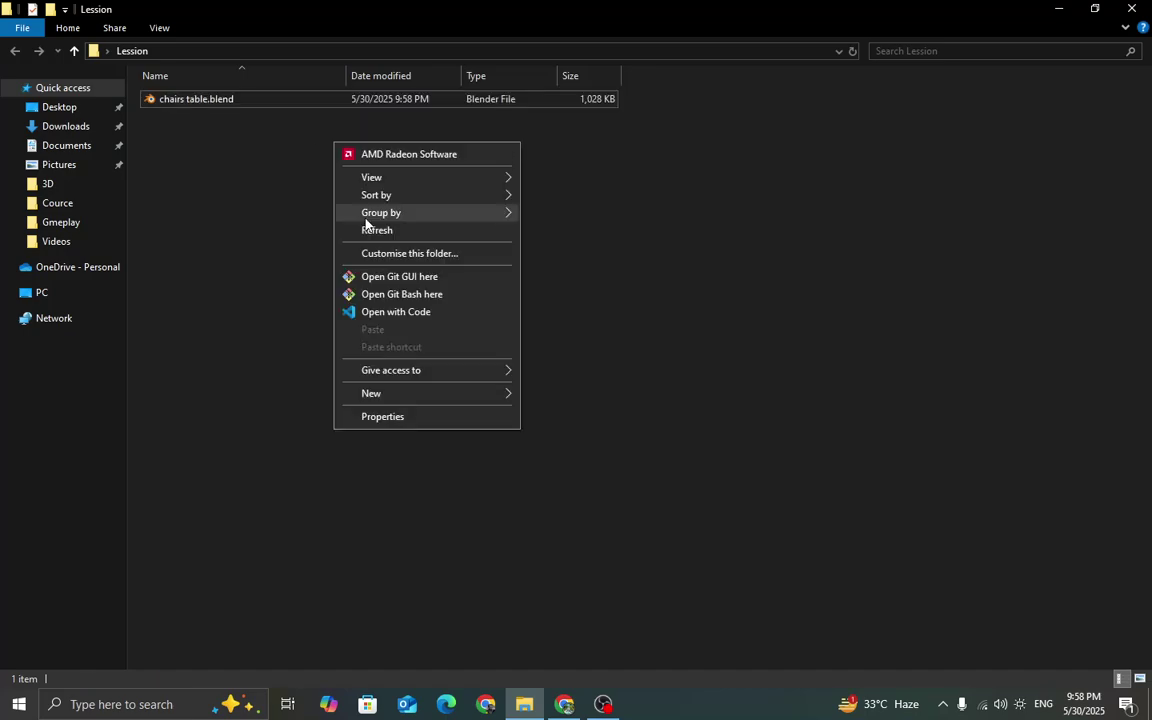
pyautogui.click(372, 231)
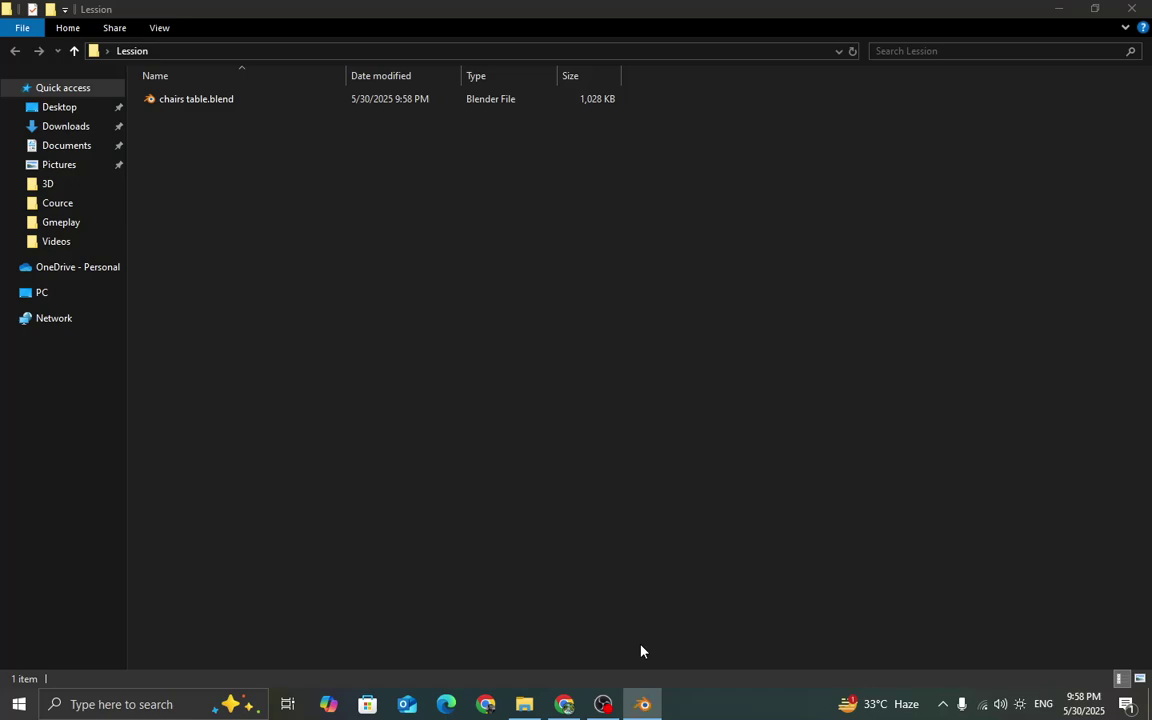
pyautogui.click(652, 709)
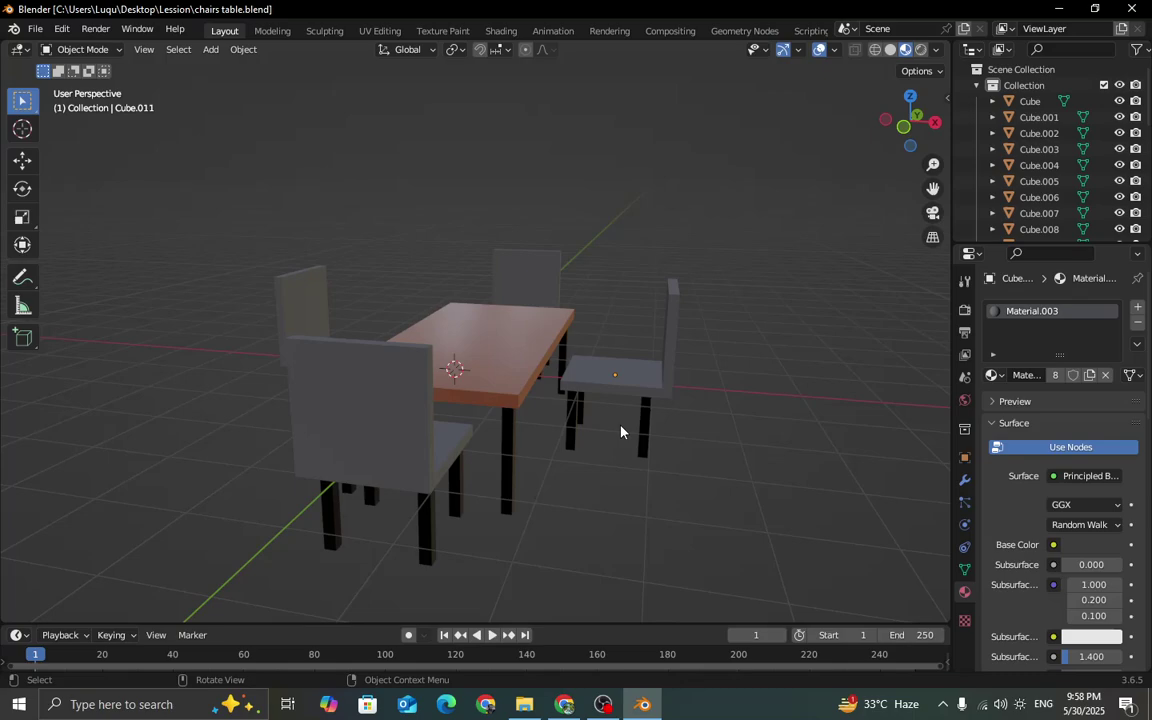
pyautogui.press('n')
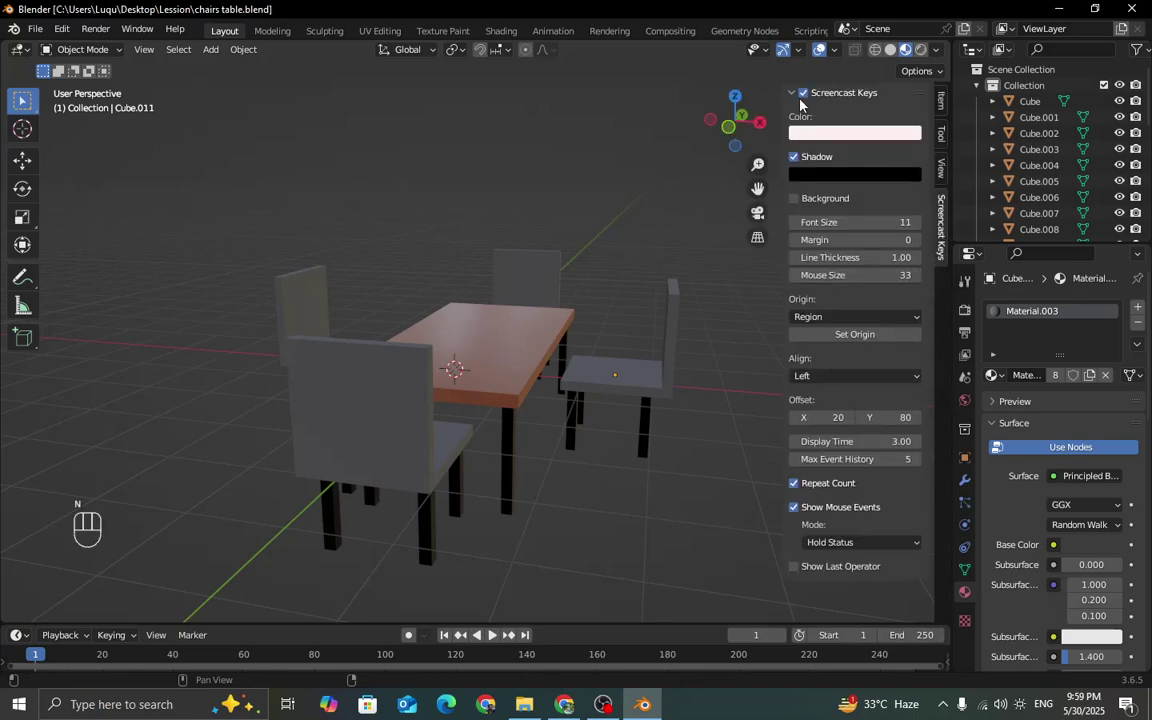
pyautogui.press('n')
# Set the viewport shading to Rendered and view the whole dining set from a slightly different angle.
pyautogui.moveTo(740, 352); pyautogui.dragTo(670, 345, button='middle')
pyautogui.moveTo(567, 375); pyautogui.dragTo(645, 358, button='middle')
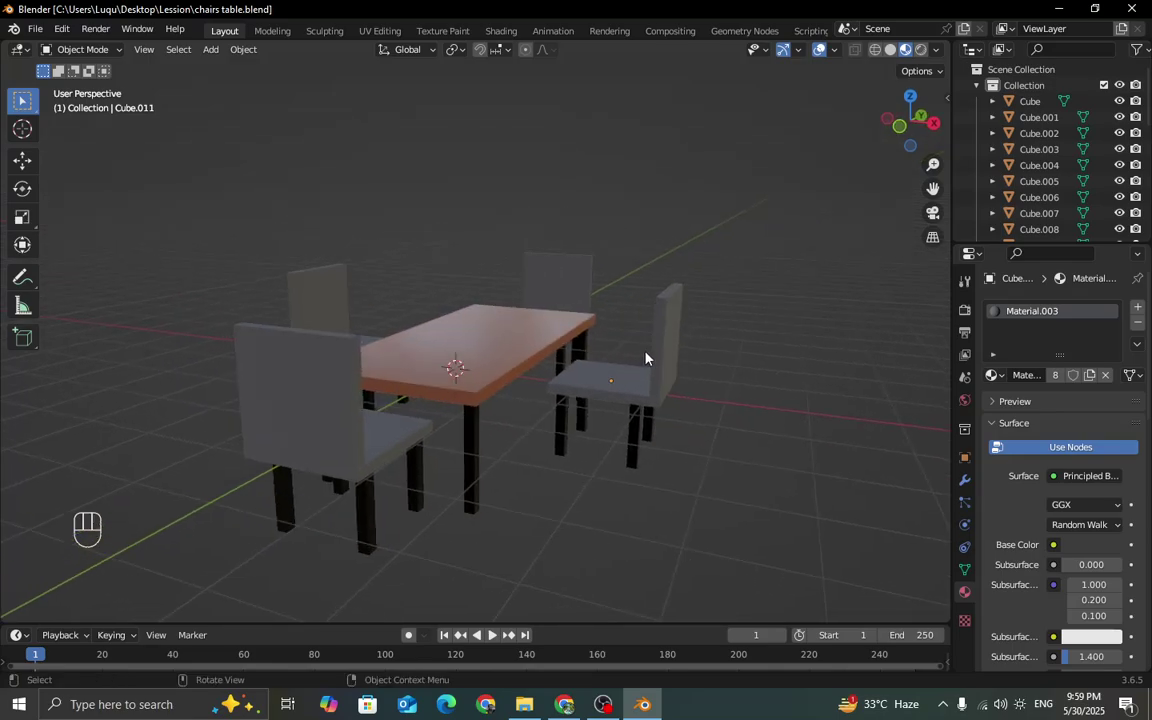
pyautogui.click(921, 49)
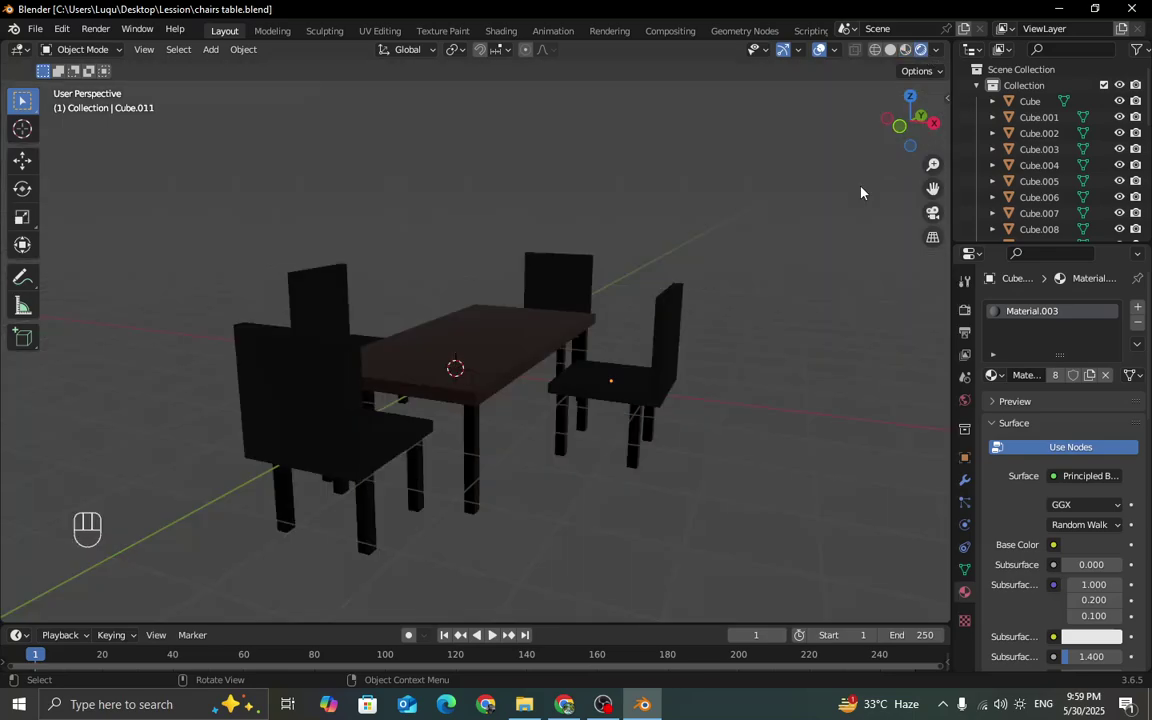
pyautogui.scroll(-2, 684, 342)
pyautogui.moveTo(684, 342); pyautogui.dragTo(711, 353, button='middle')
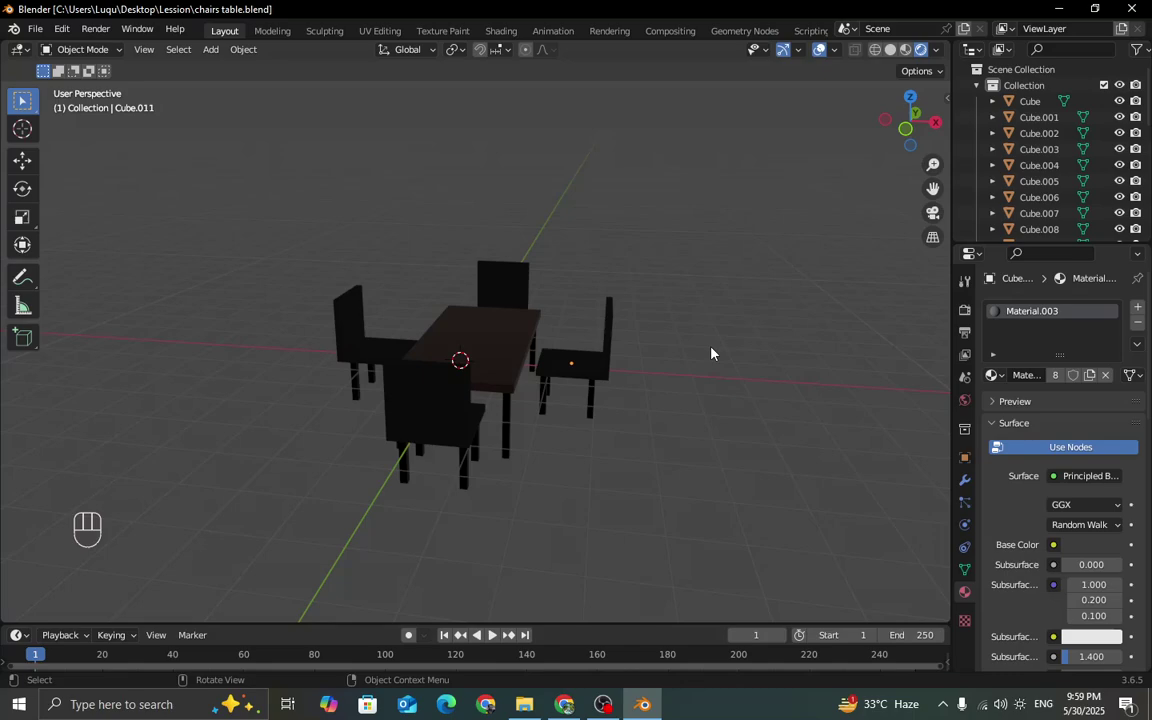